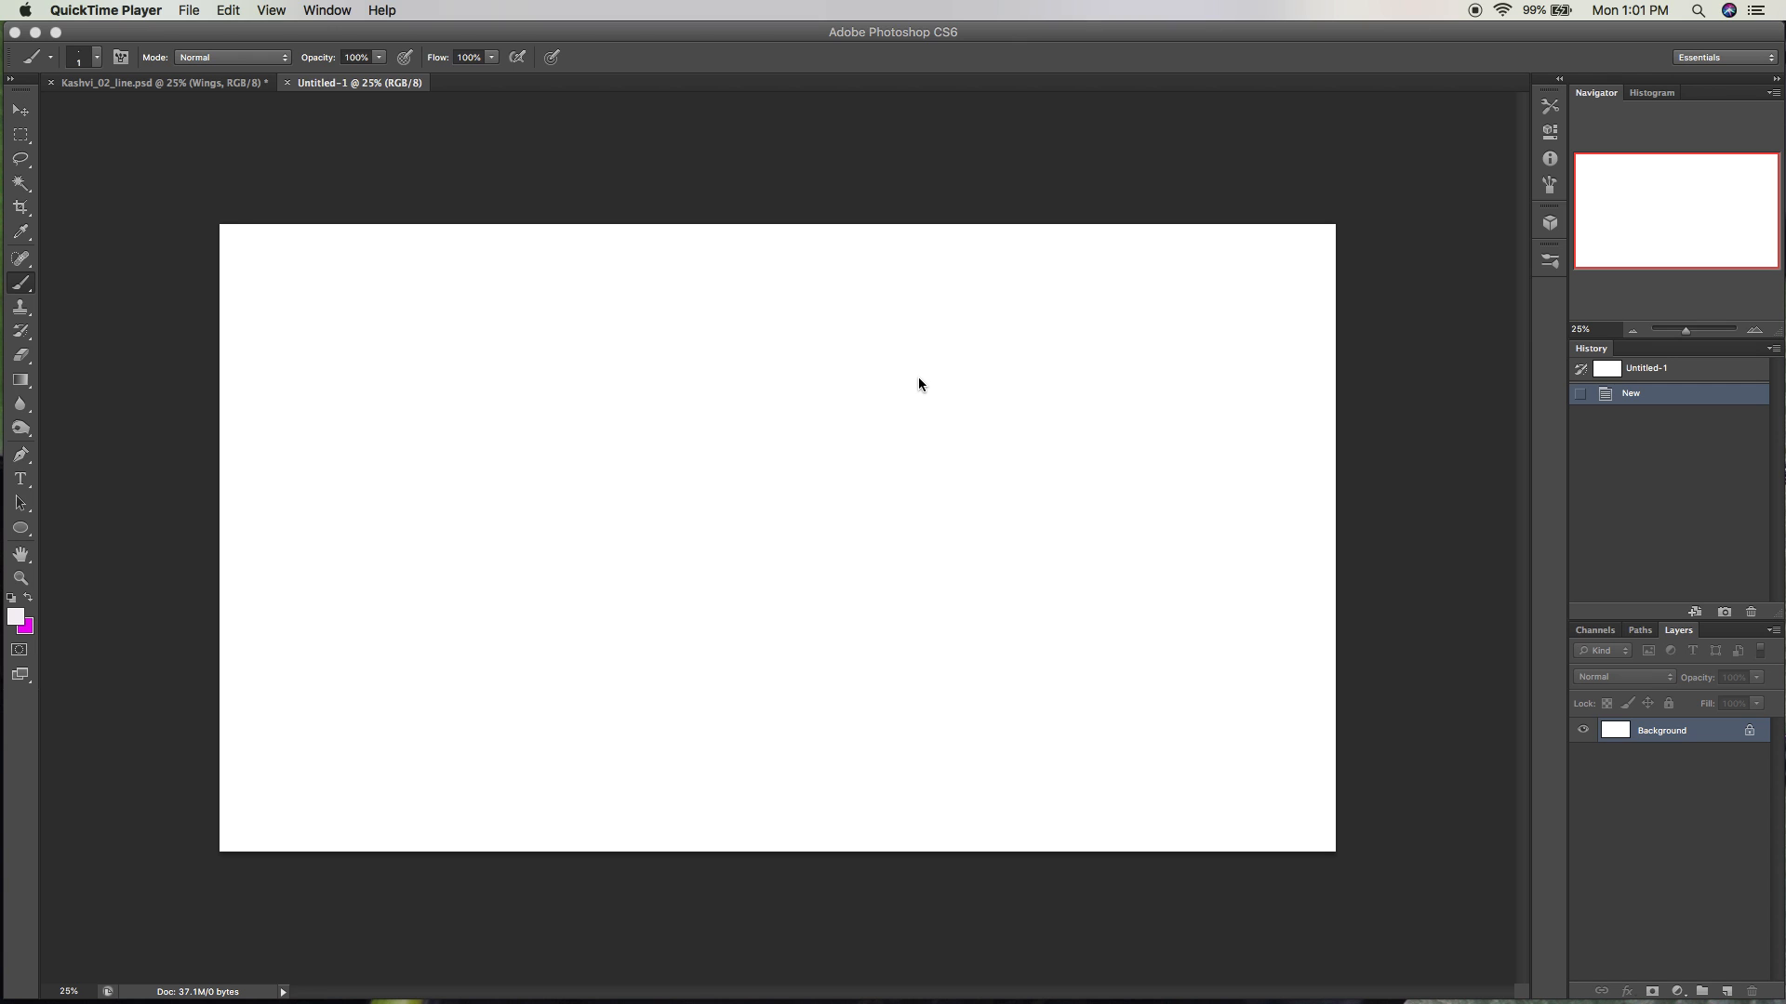
Shorten the History panel so that the Layers panel beneath it gets more room.
left_click(1498, 588)
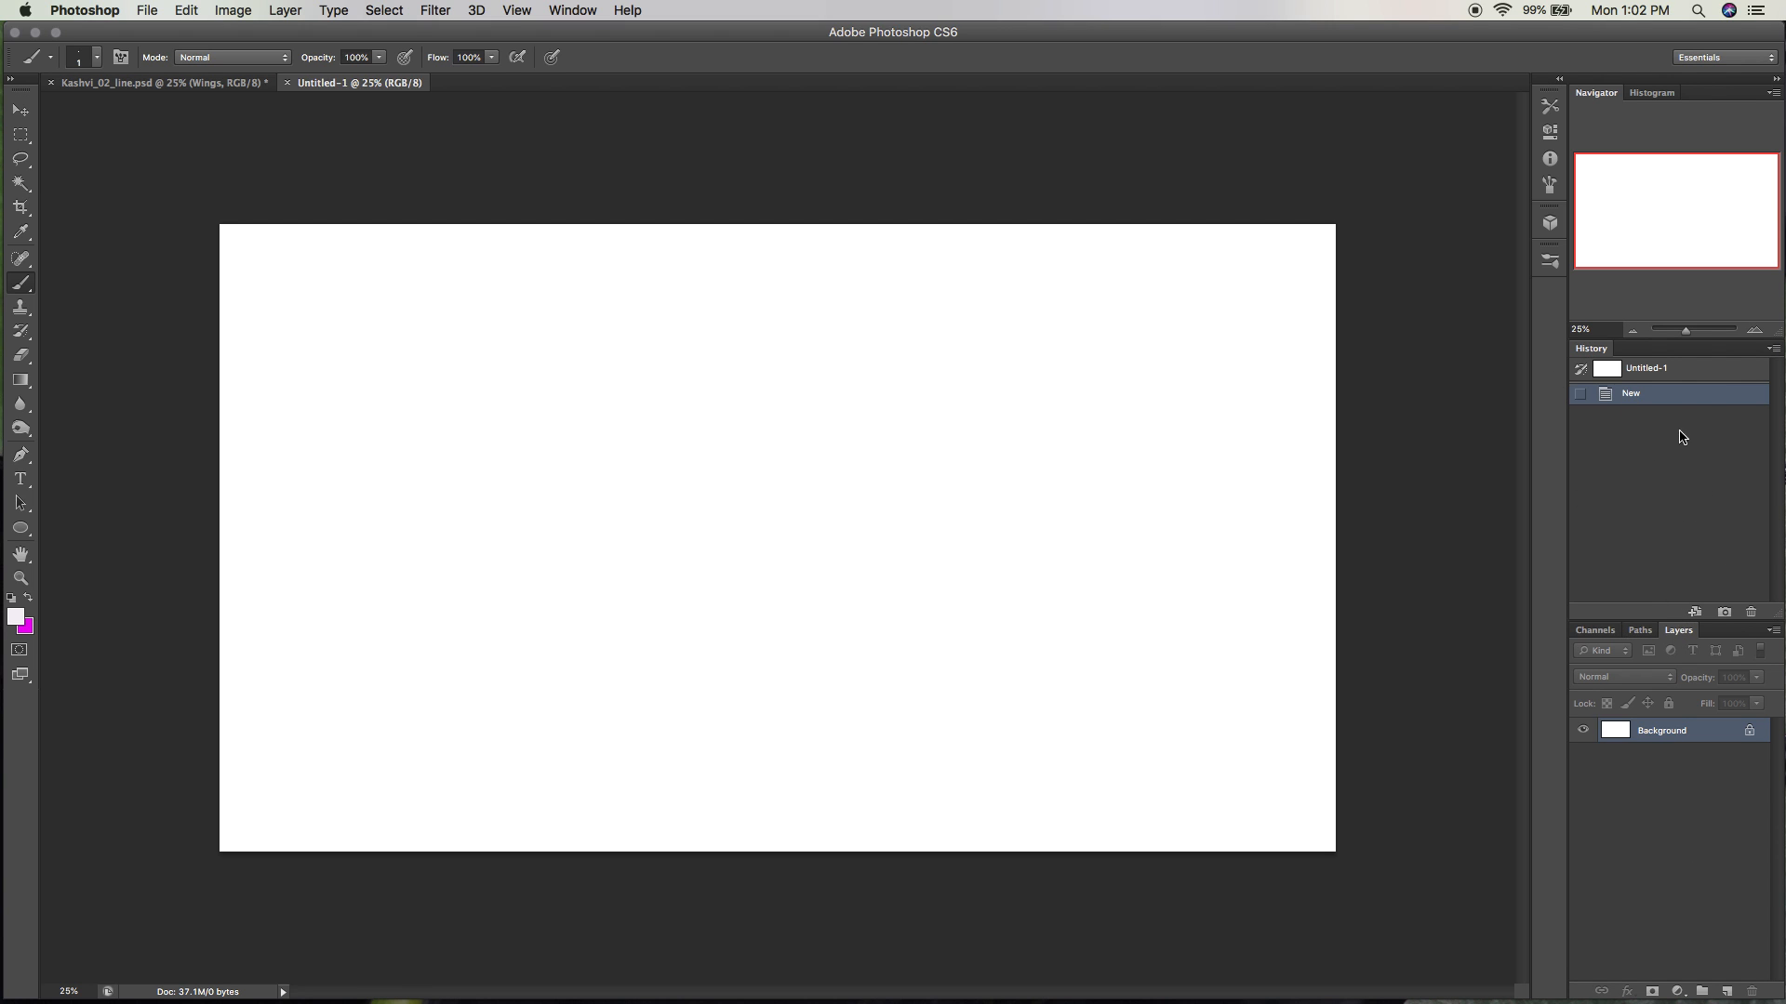
left_click_drag(1671, 623, 1674, 538)
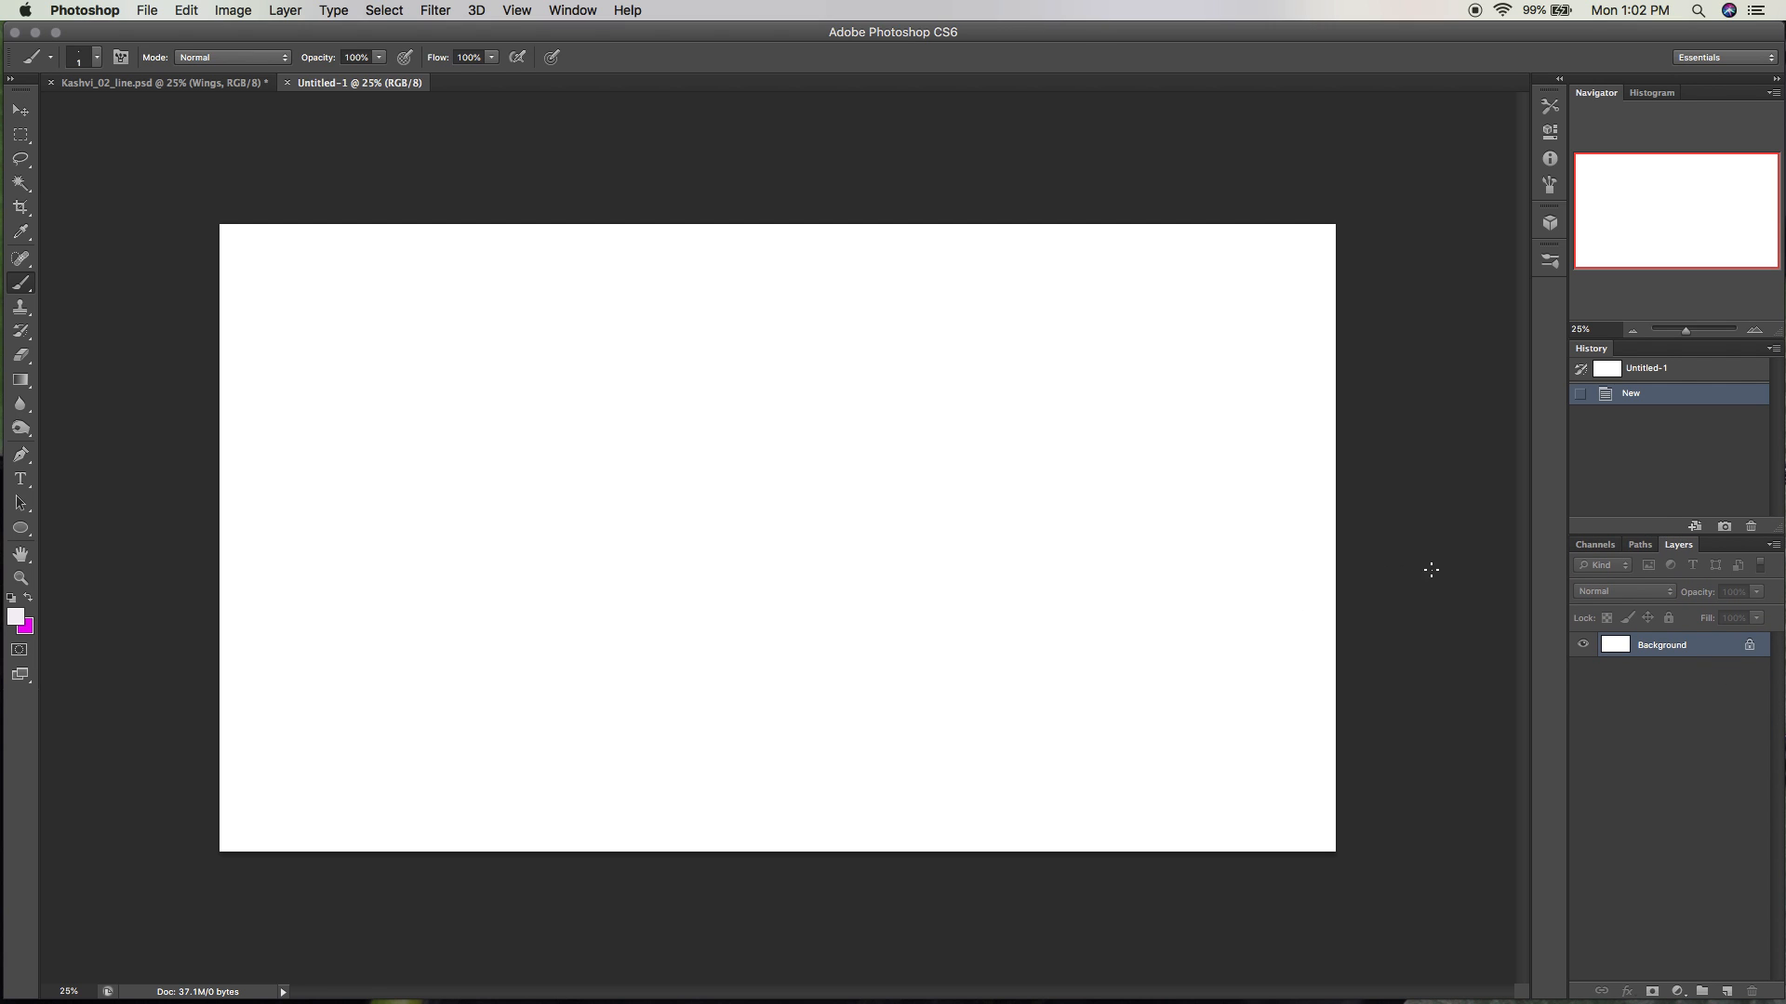
Test the brush with two dabs on the canvas and set the foreground color to dark purple #611861.
left_click(482, 494)
left_click(486, 470)
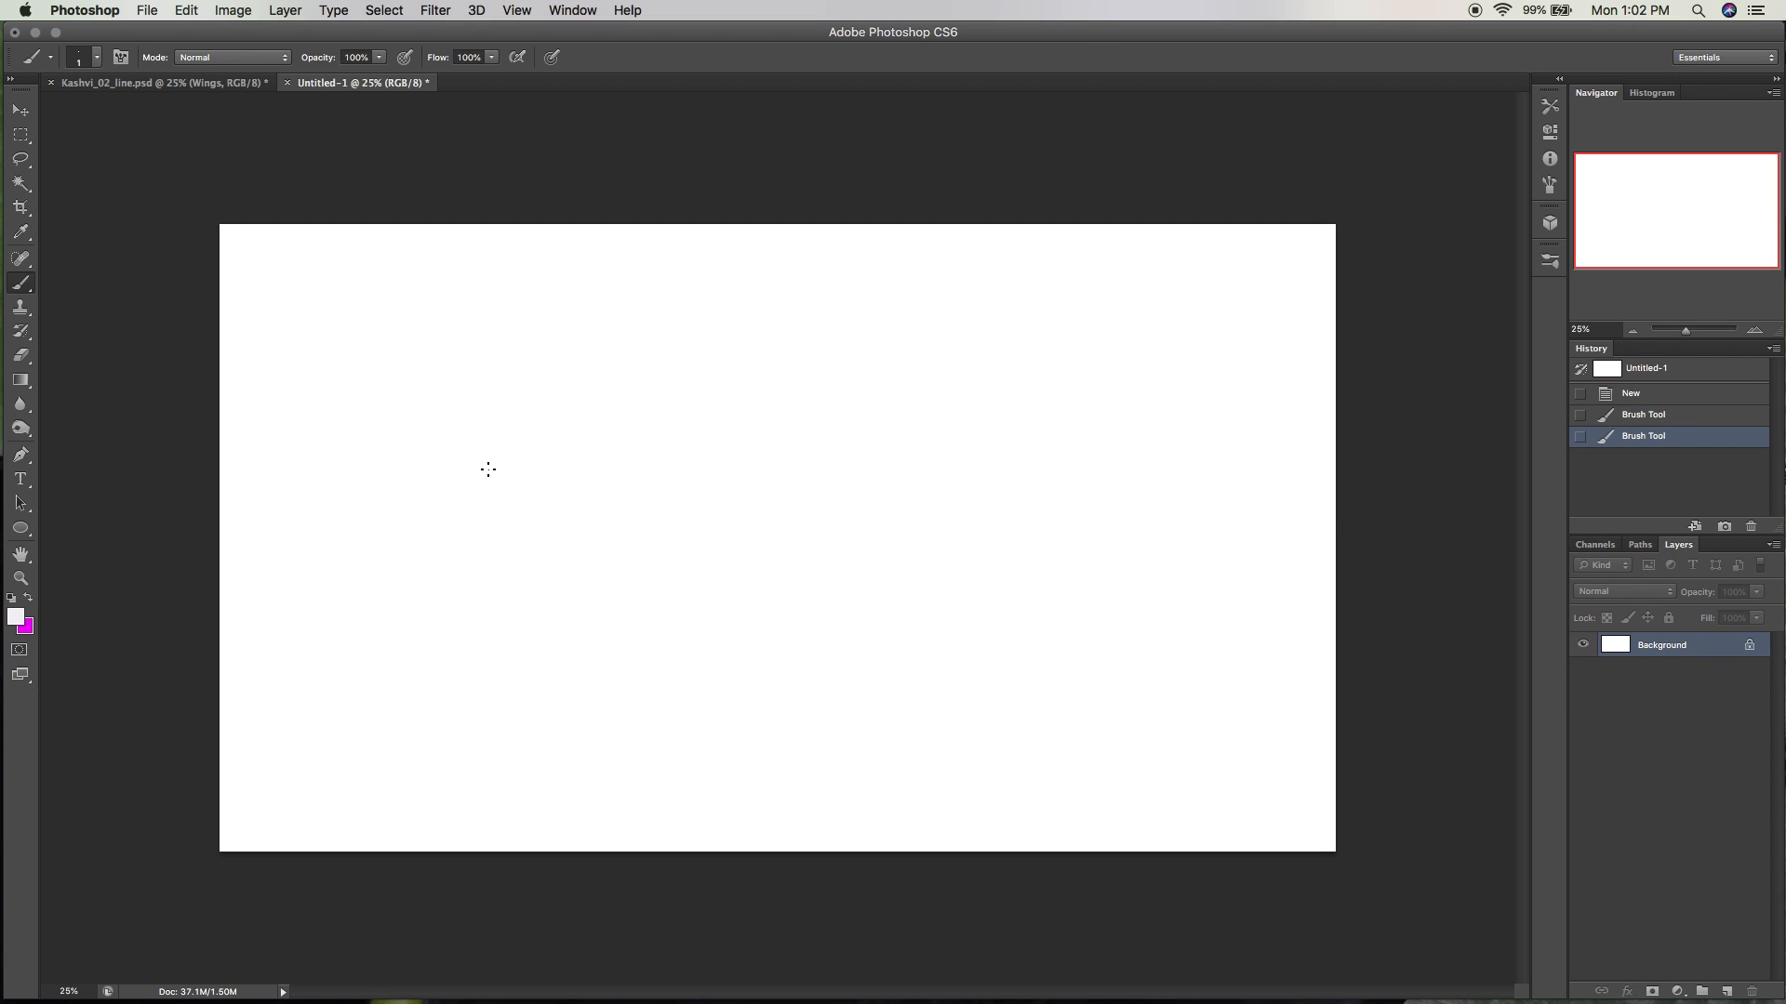
left_click(15, 617)
left_click(769, 427)
left_click(1021, 279)
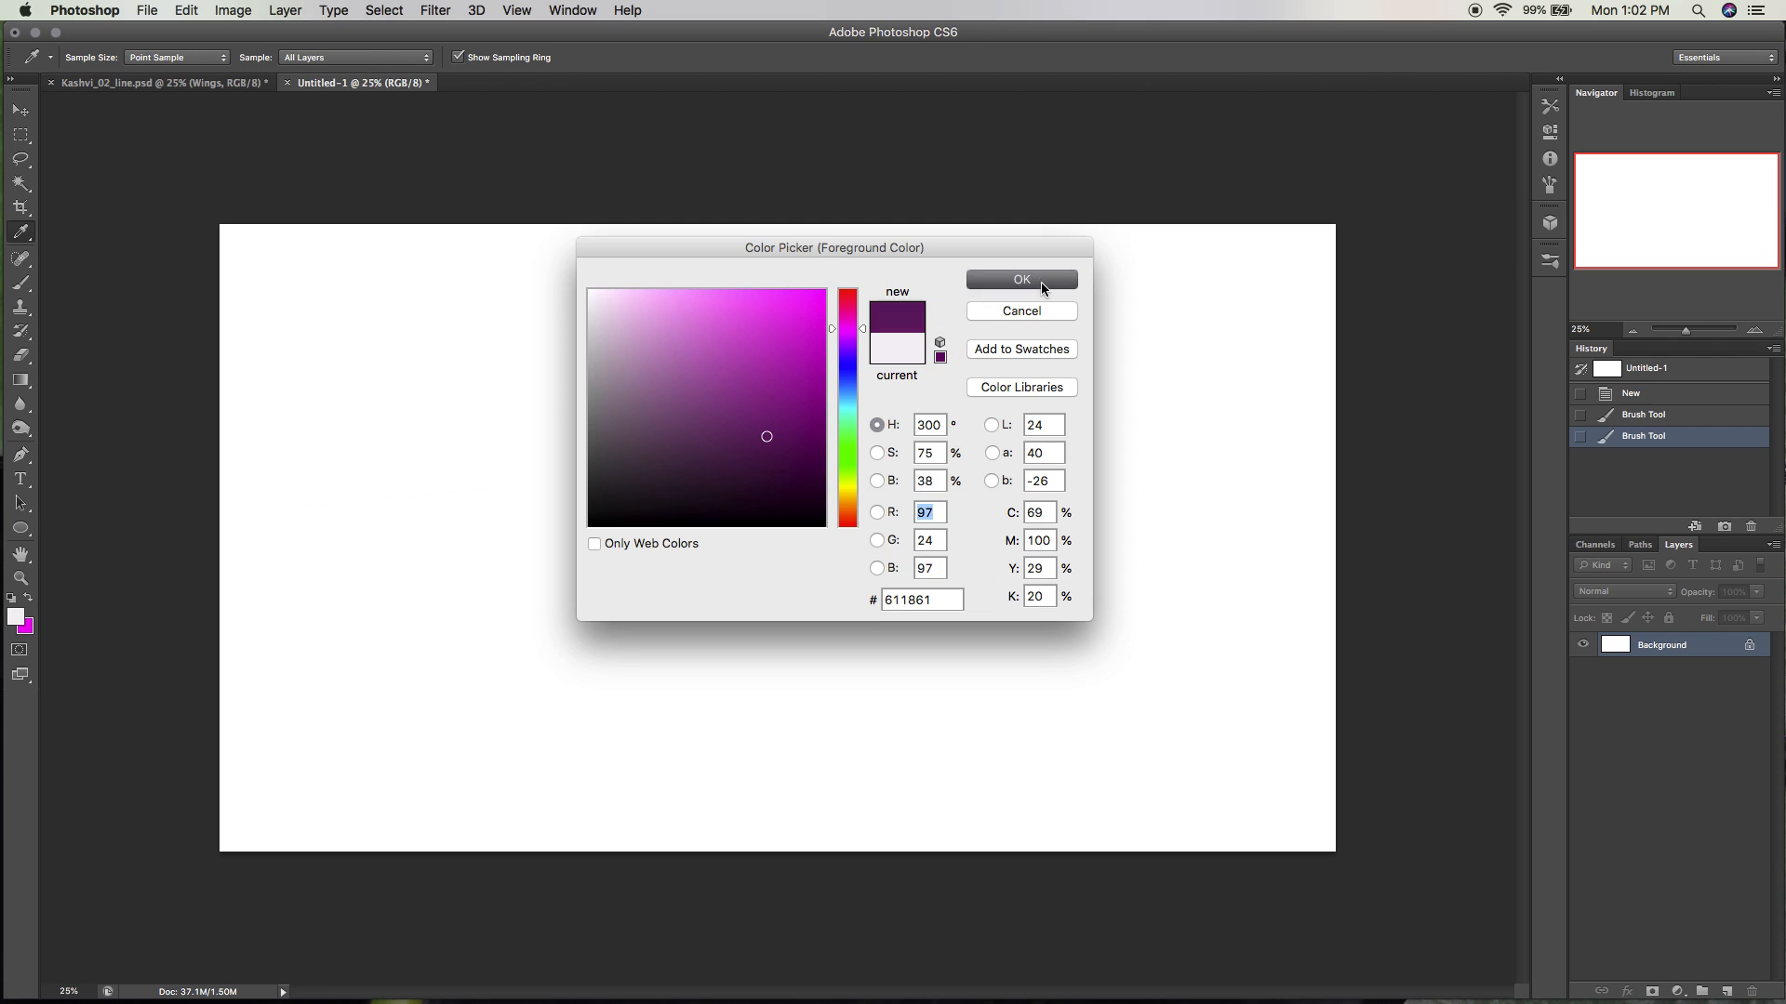
Paint a thin test line on the left half of the canvas and enlarge the brush to size 90.
left_click_drag(307, 532, 525, 549)
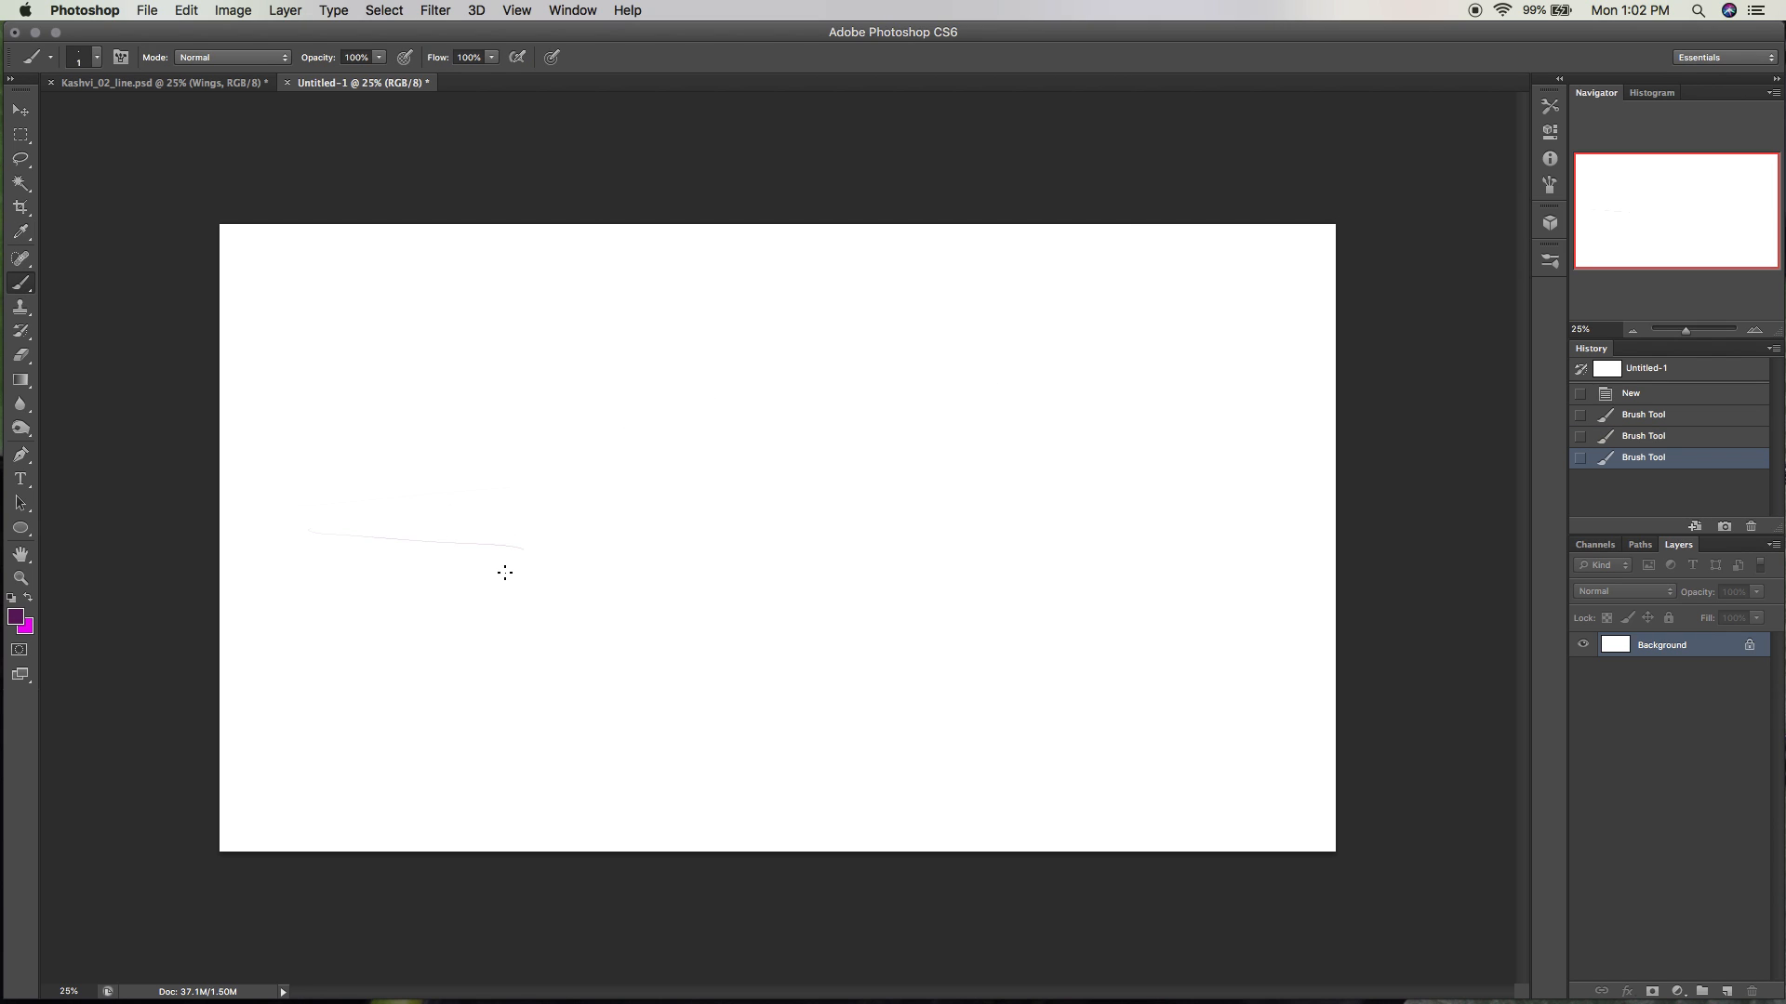
key("bracketright")
key("bracketright")
key("bracketright")
key("bracketright")
key("bracketright")
key("bracketright")
key("bracketright")
key("bracketright")
key("bracketright")
Paint a left-pointing arrow on the left half of the canvas and revert to the second brush stroke in the history.
left_click_drag(281, 529, 530, 560)
mouse_move(296, 569)
left_mouse_down()
mouse_move(244, 526)
mouse_move(337, 503)
left_mouse_up()
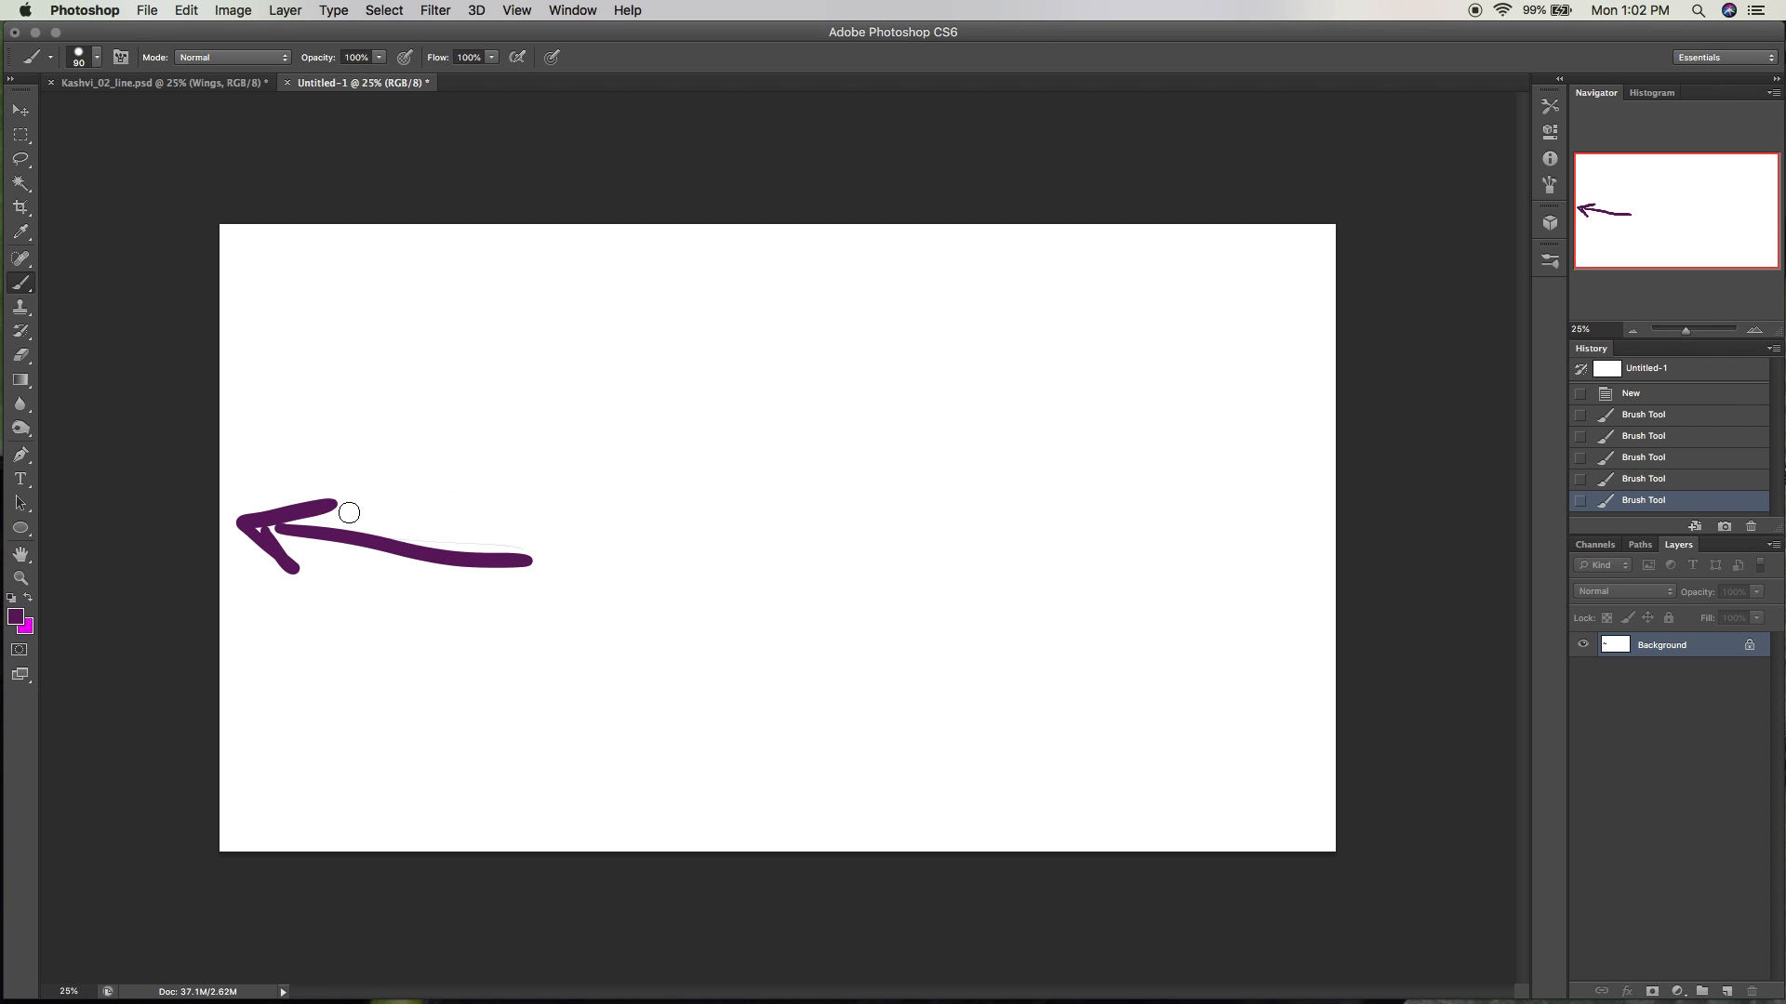
left_click(1655, 478)
left_click(1651, 436)
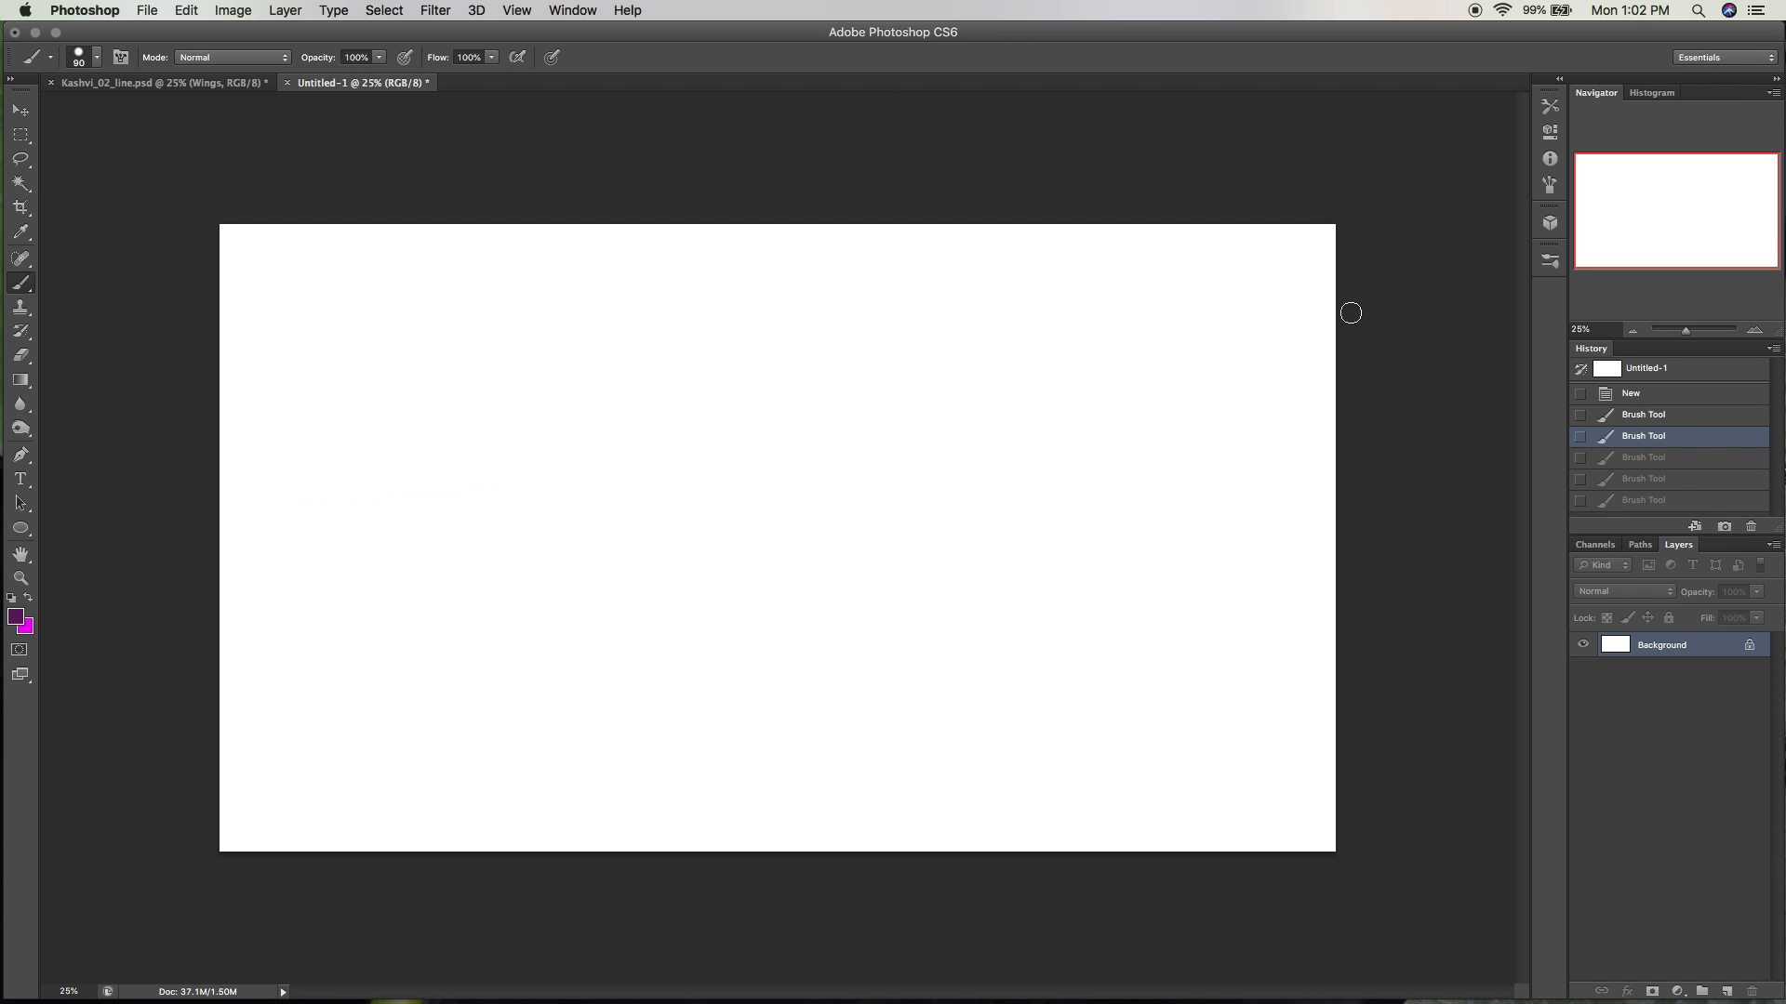
Hide the History panel and show it again.
left_click(584, 11)
mouse_move(614, 32)
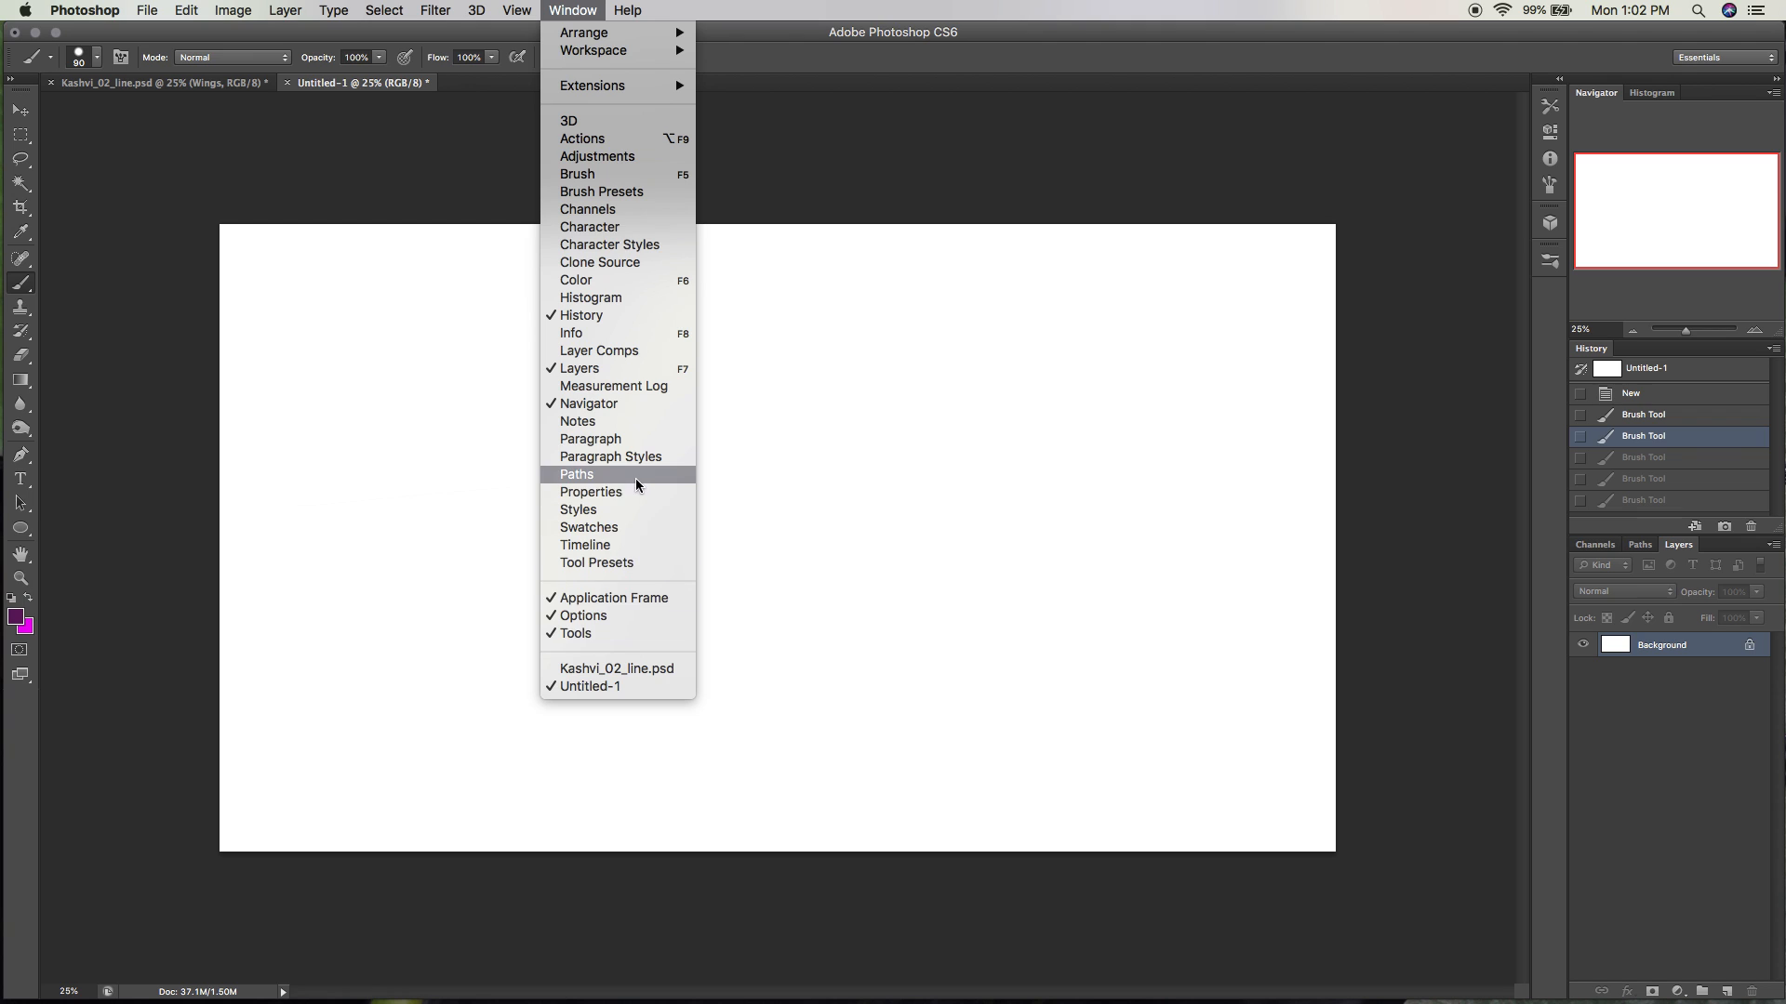
left_click(620, 317)
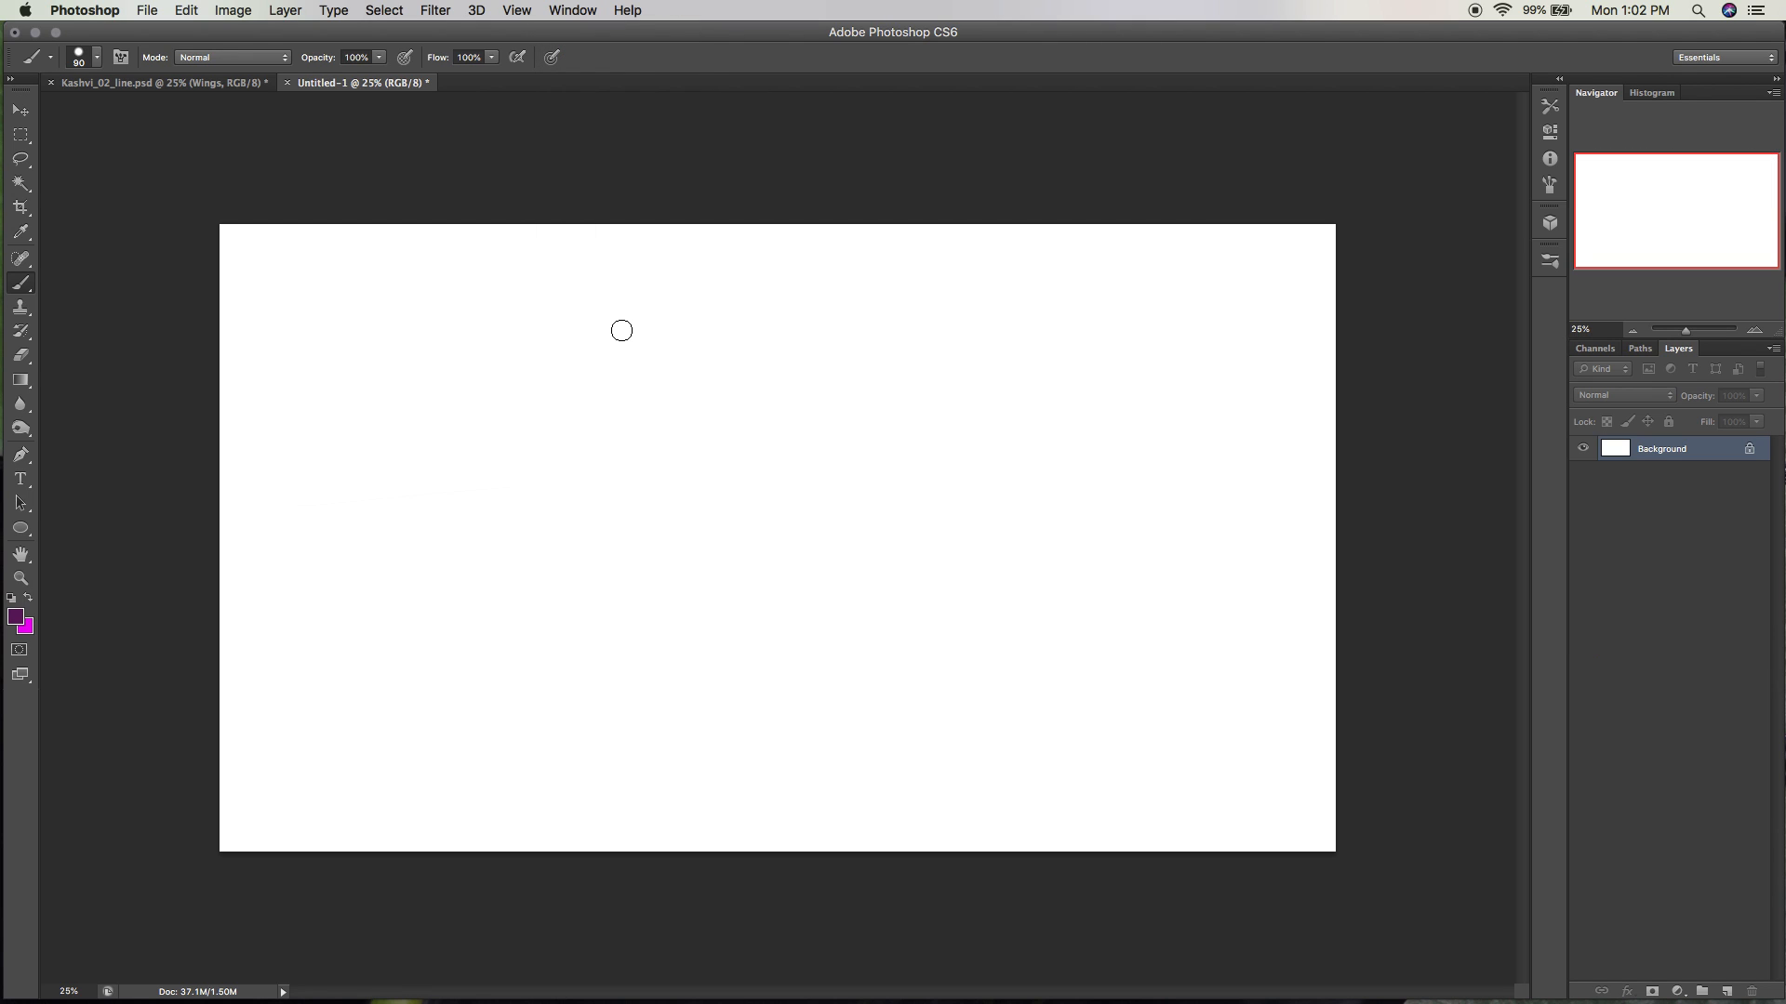
left_click(571, 10)
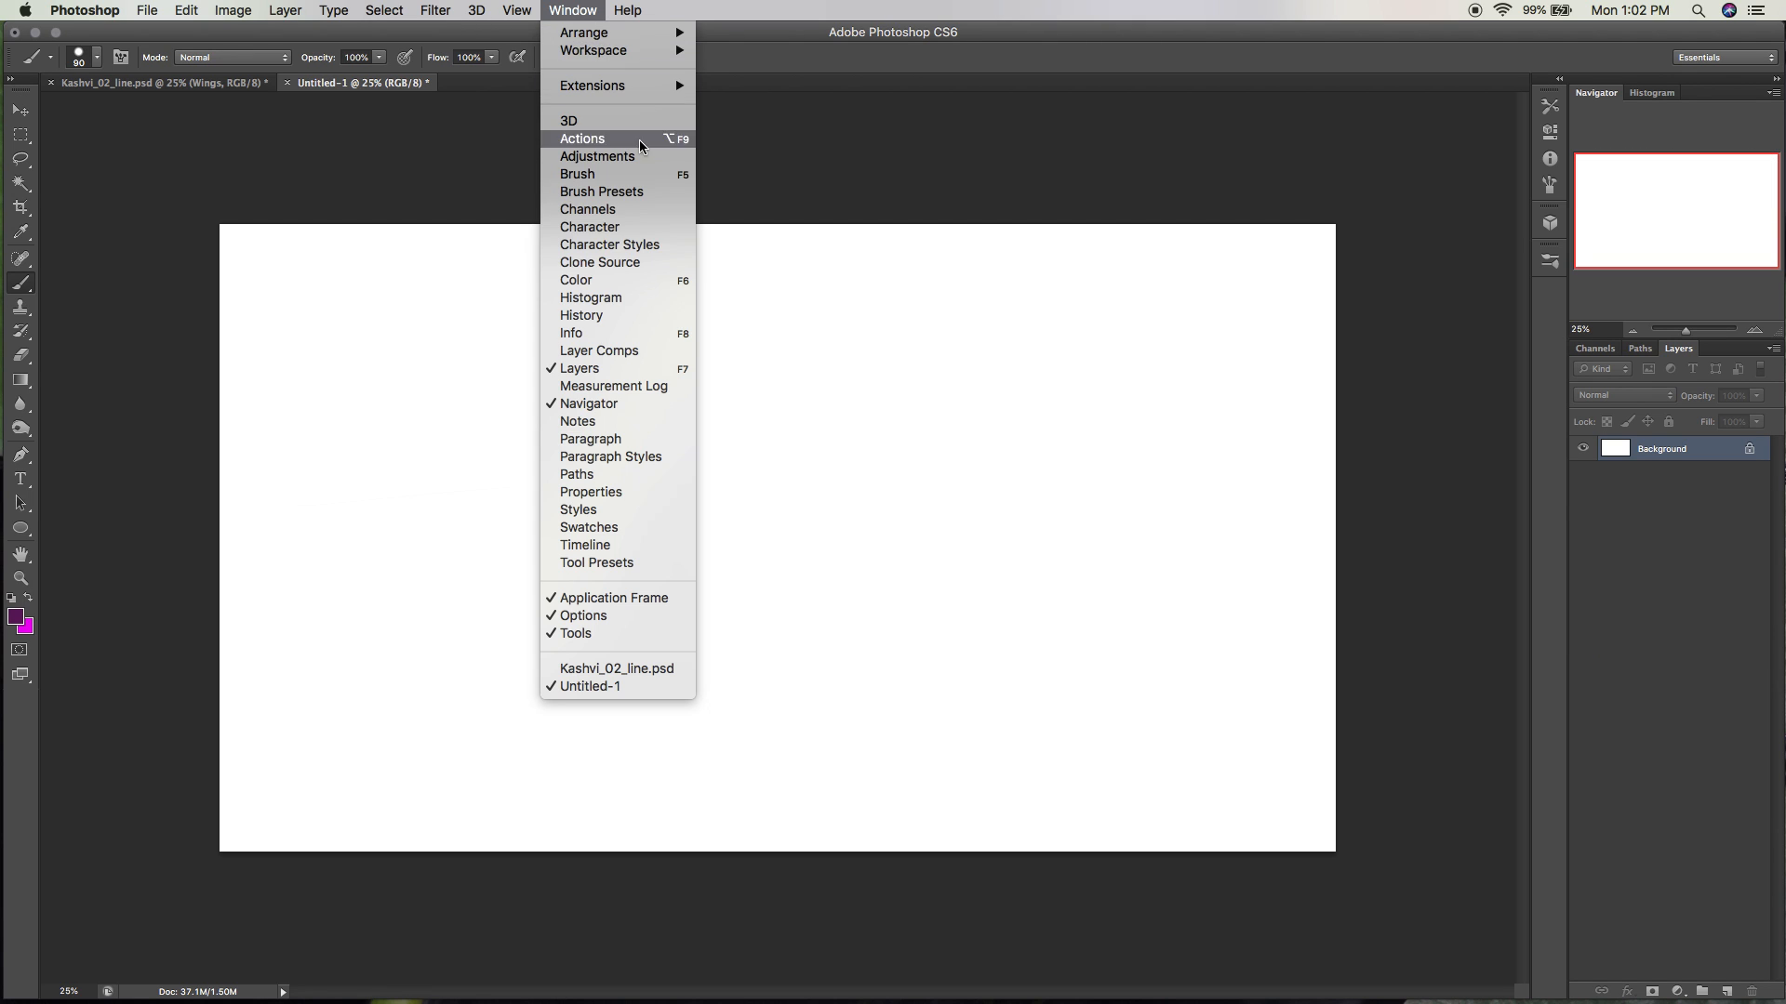
left_click(611, 318)
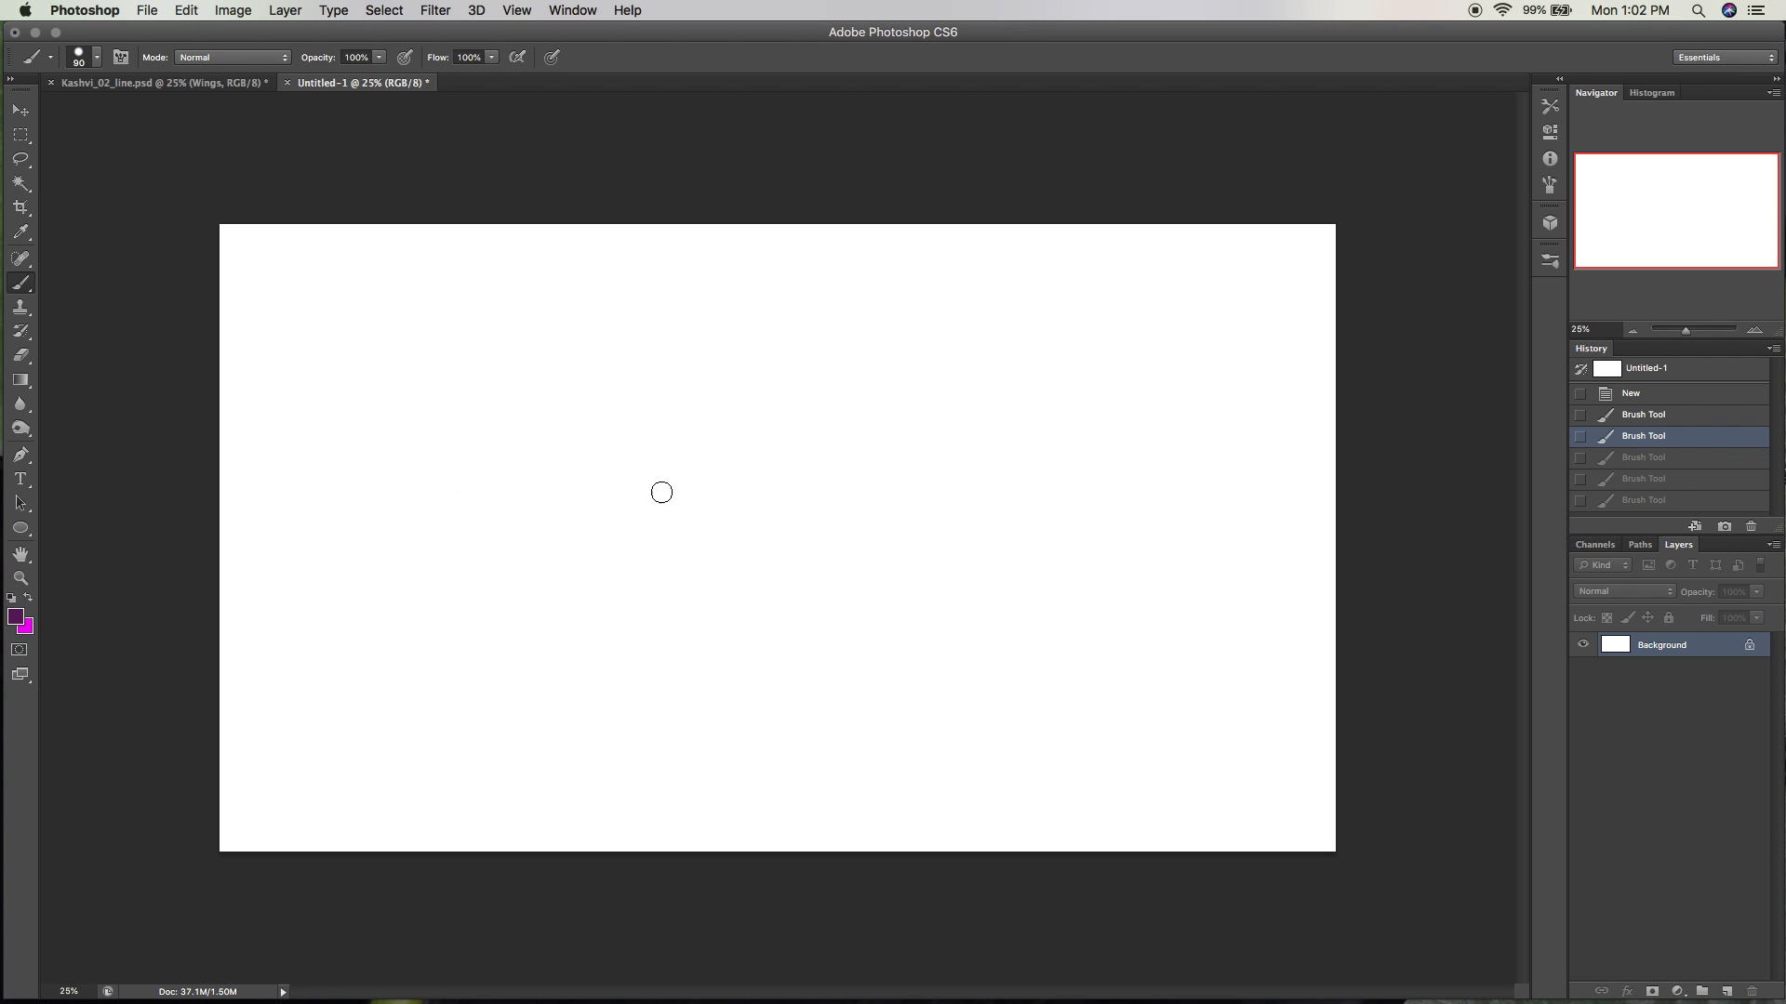
Paint two squiggles across the middle of the canvas and remove them with repeated Undo and Step Backward.
left_click_drag(614, 437, 725, 650)
left_click_drag(804, 508, 1043, 558)
key("super+z")
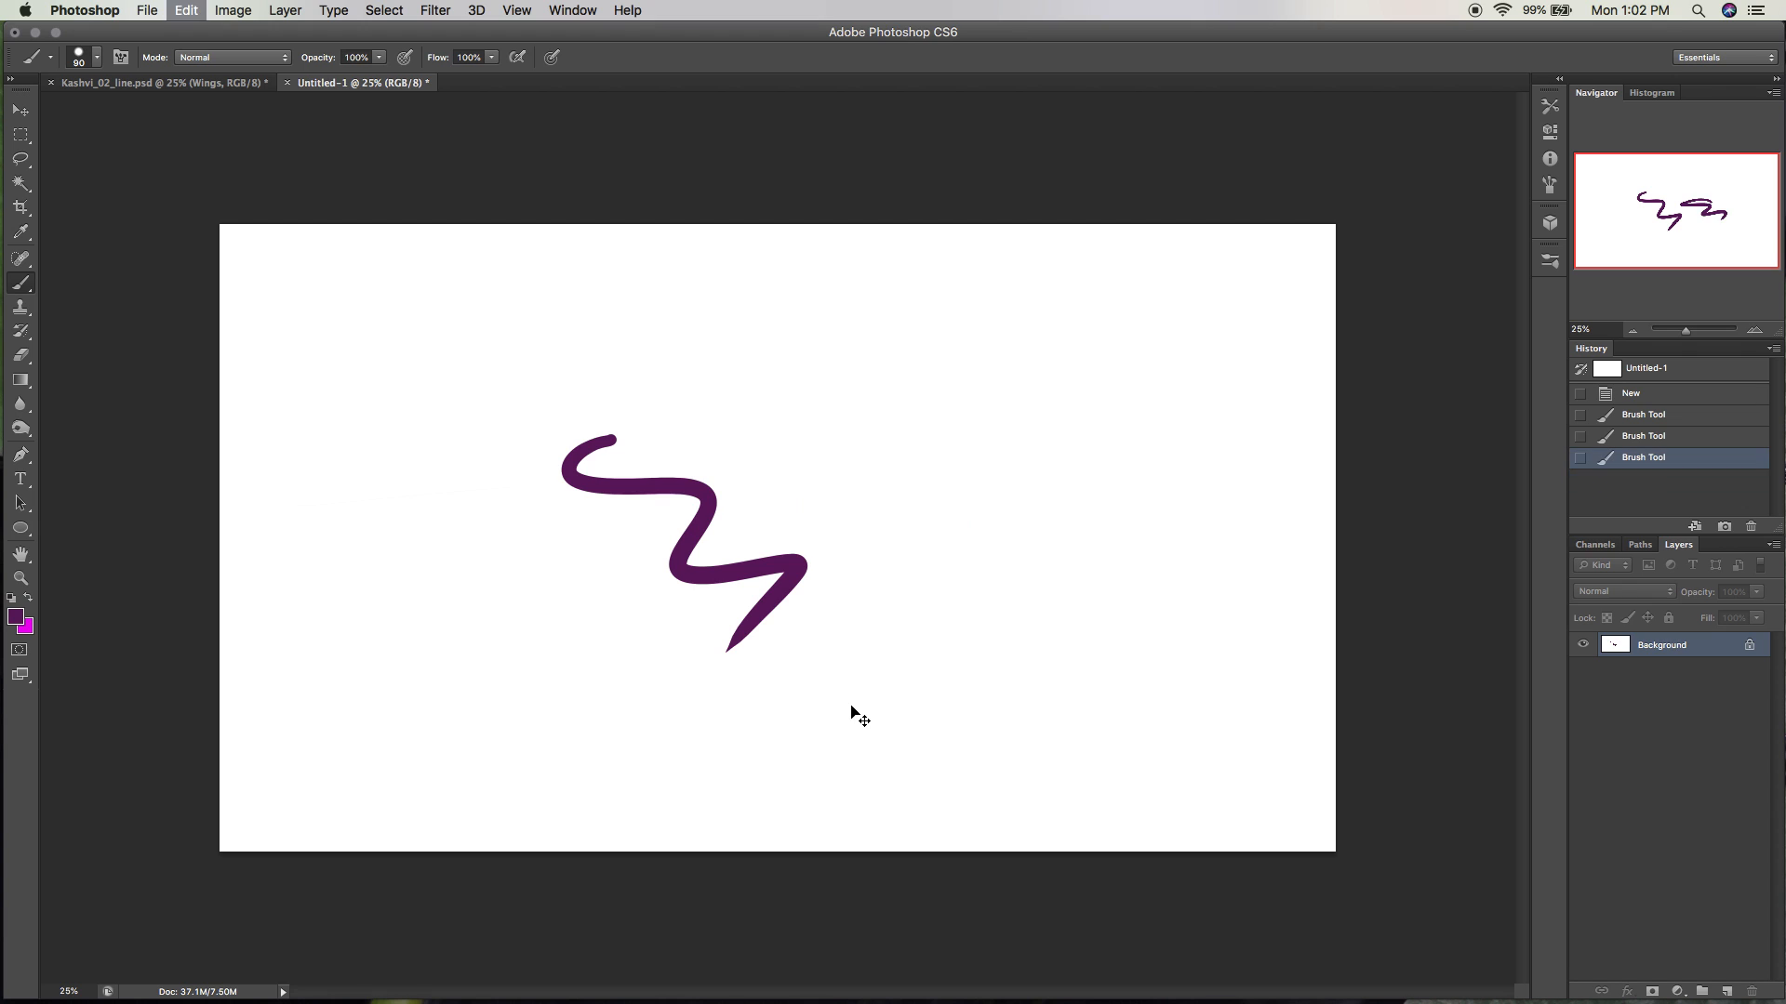
key("super+z")
key("super+z")
key("super+z")
key("super+z")
key("super+z")
key("super+z")
key("super+z")
key("super+z")
key("super+z")
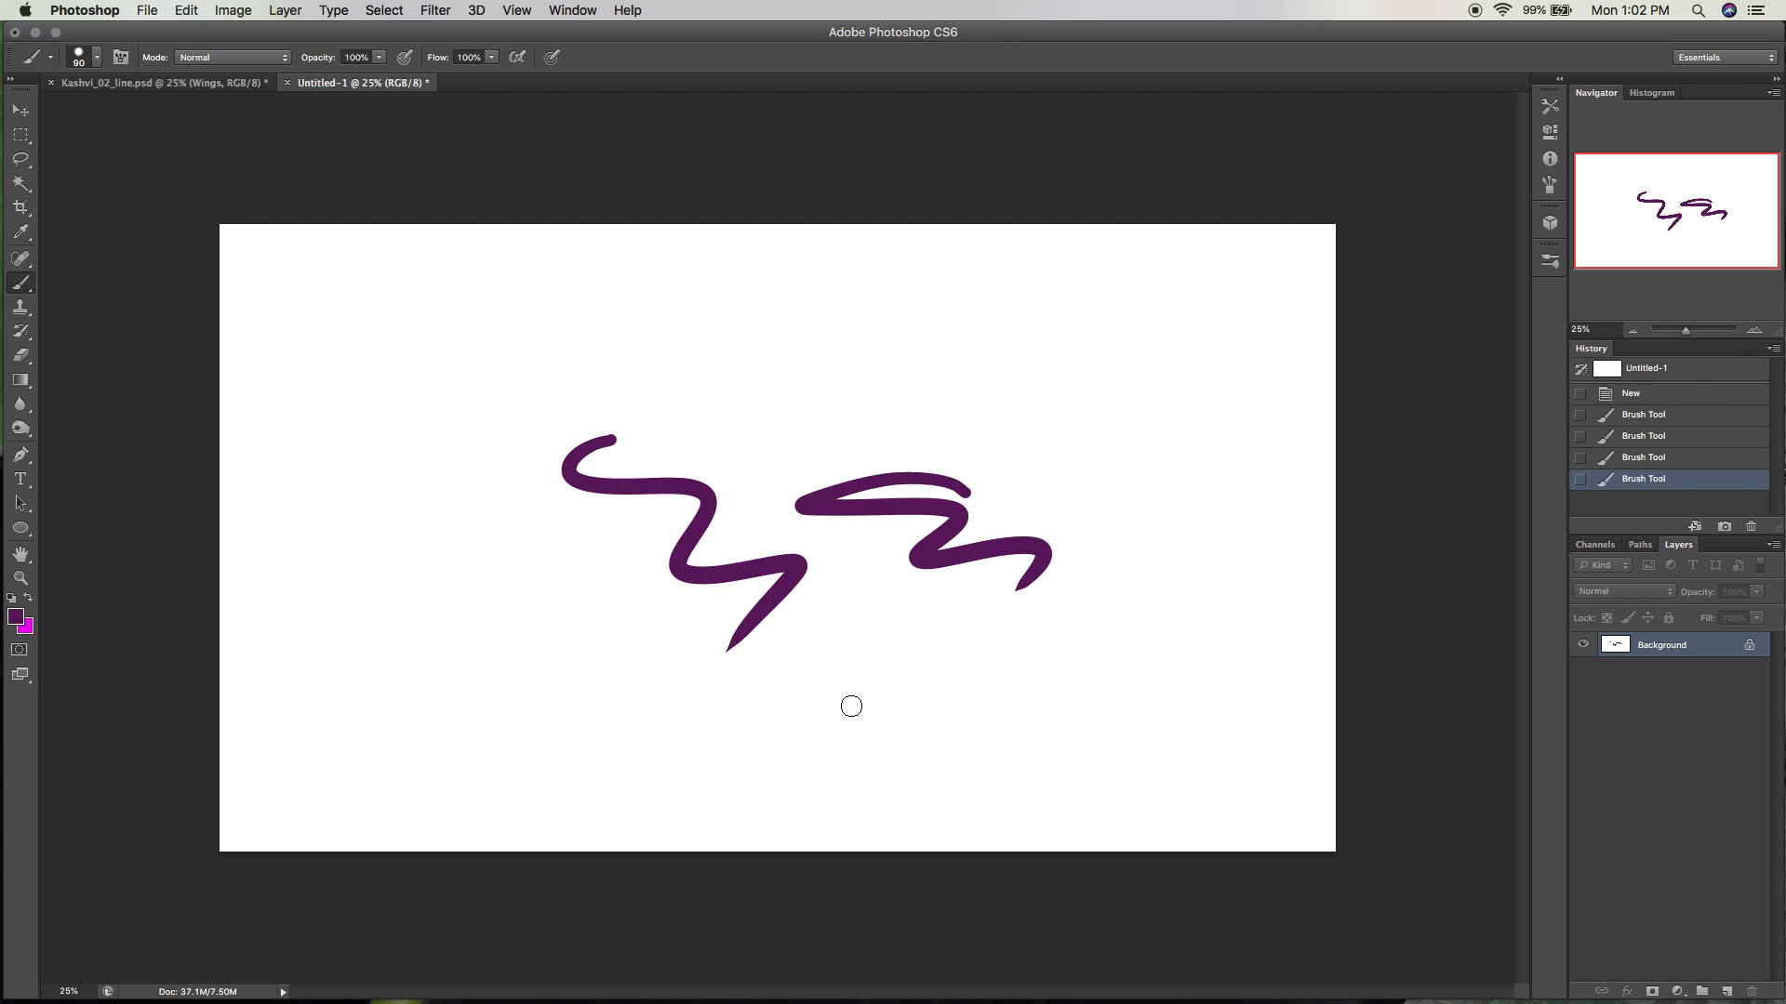
key("alt+super+z")
key("alt+super+z")
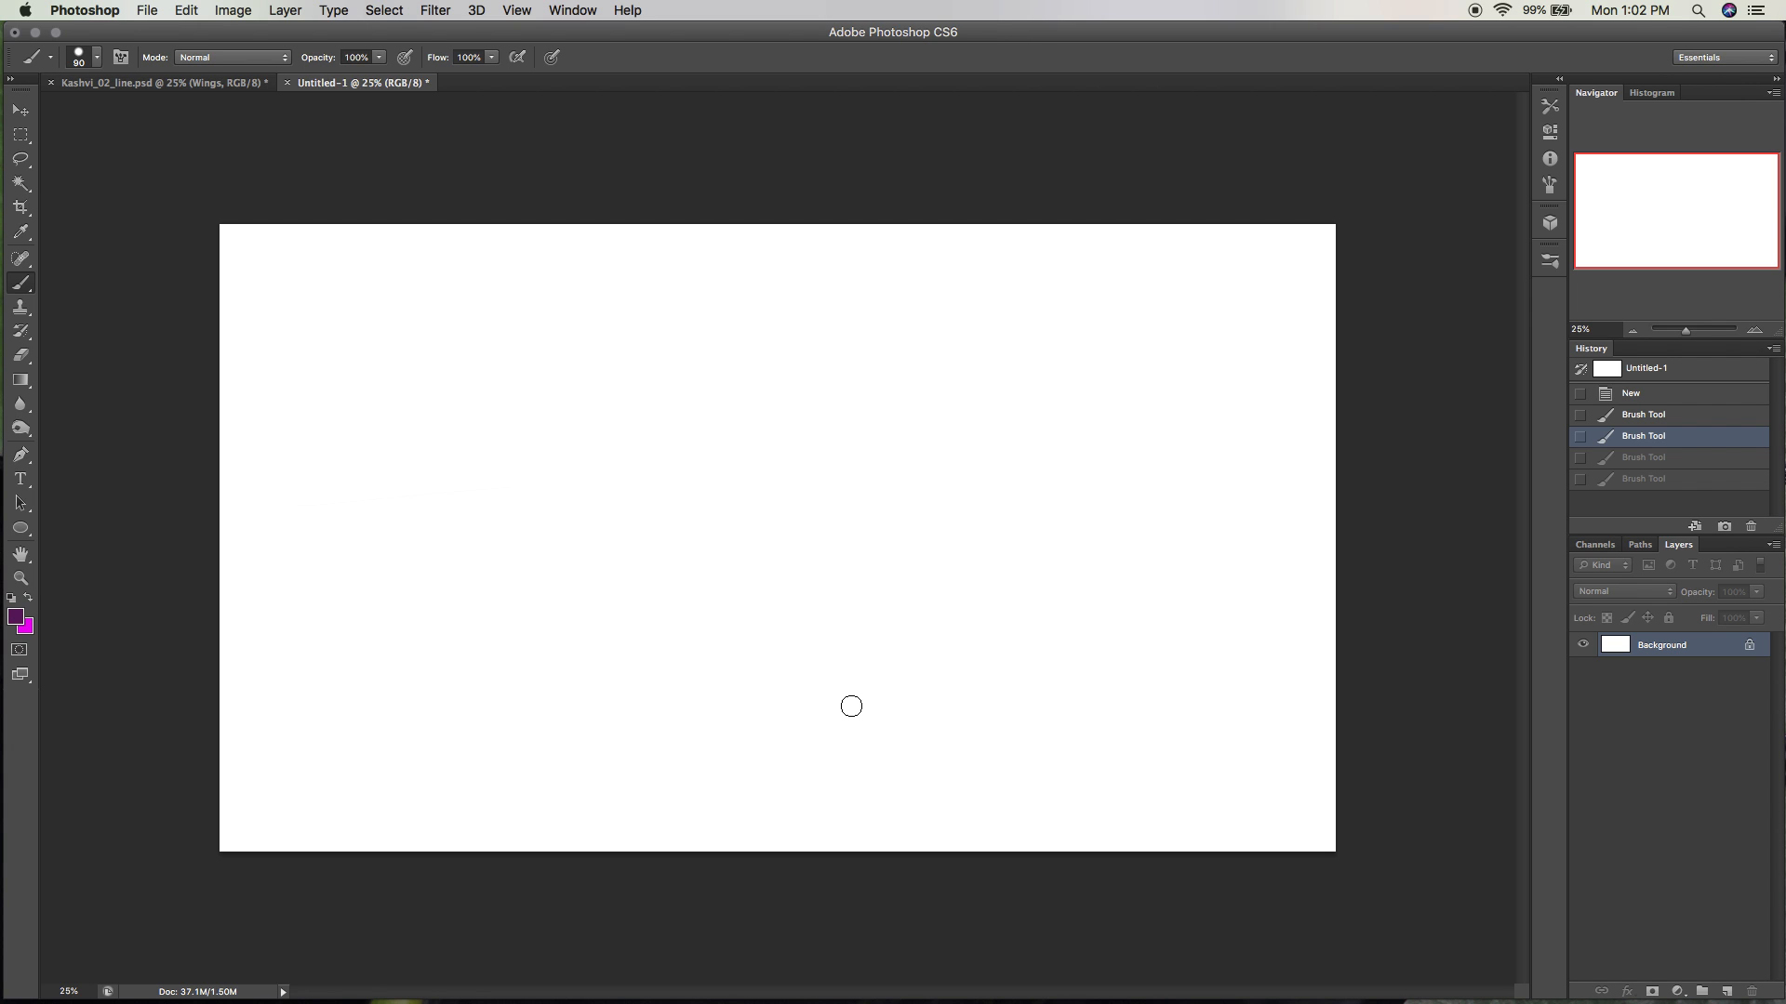
Paint three small scribbles in a row mid-canvas and step backward three times to remove them.
mouse_move(632, 485)
left_mouse_down()
mouse_move(634, 526)
mouse_move(706, 542)
left_mouse_up()
left_click_drag(755, 470, 841, 538)
left_click_drag(948, 437, 1009, 511)
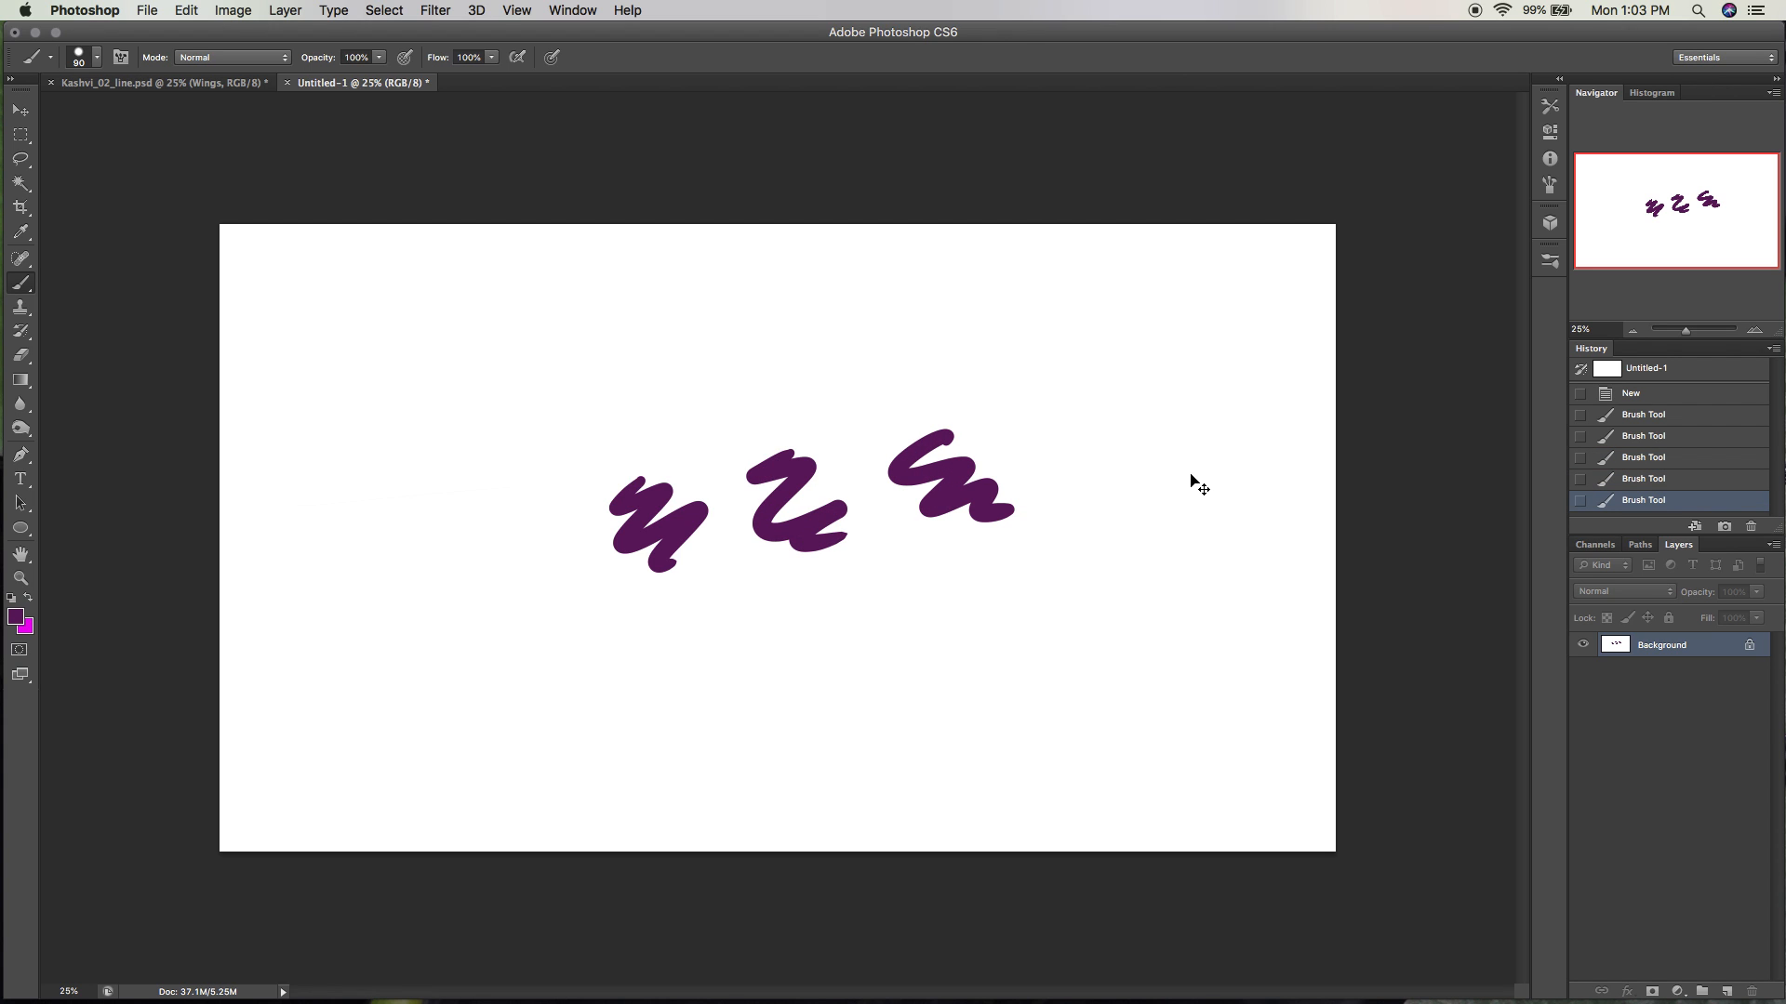
key("super+alt+z")
key("super+alt+z")
key("super+alt+z")
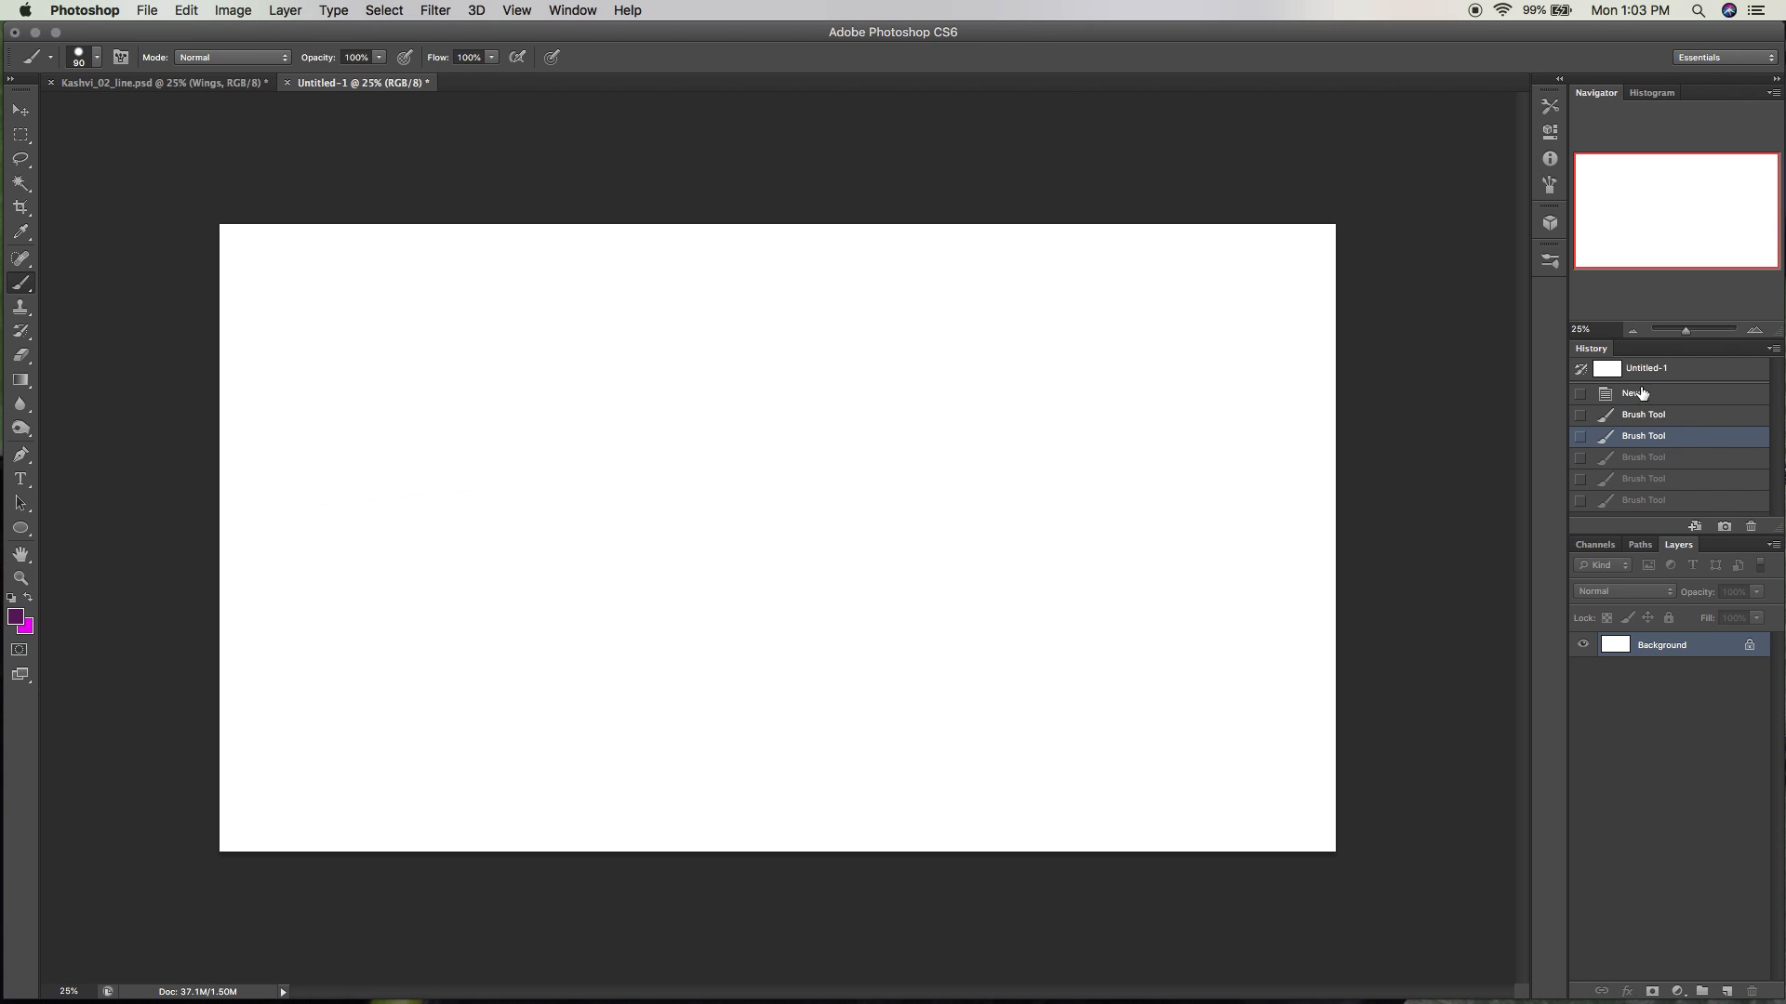
Paint a right-pointing arrow near the canvas's right edge twice, reverting each attempt to the second brush stroke in the history.
mouse_move(967, 493)
left_mouse_down()
mouse_move(1306, 479)
mouse_move(1158, 424)
left_mouse_up()
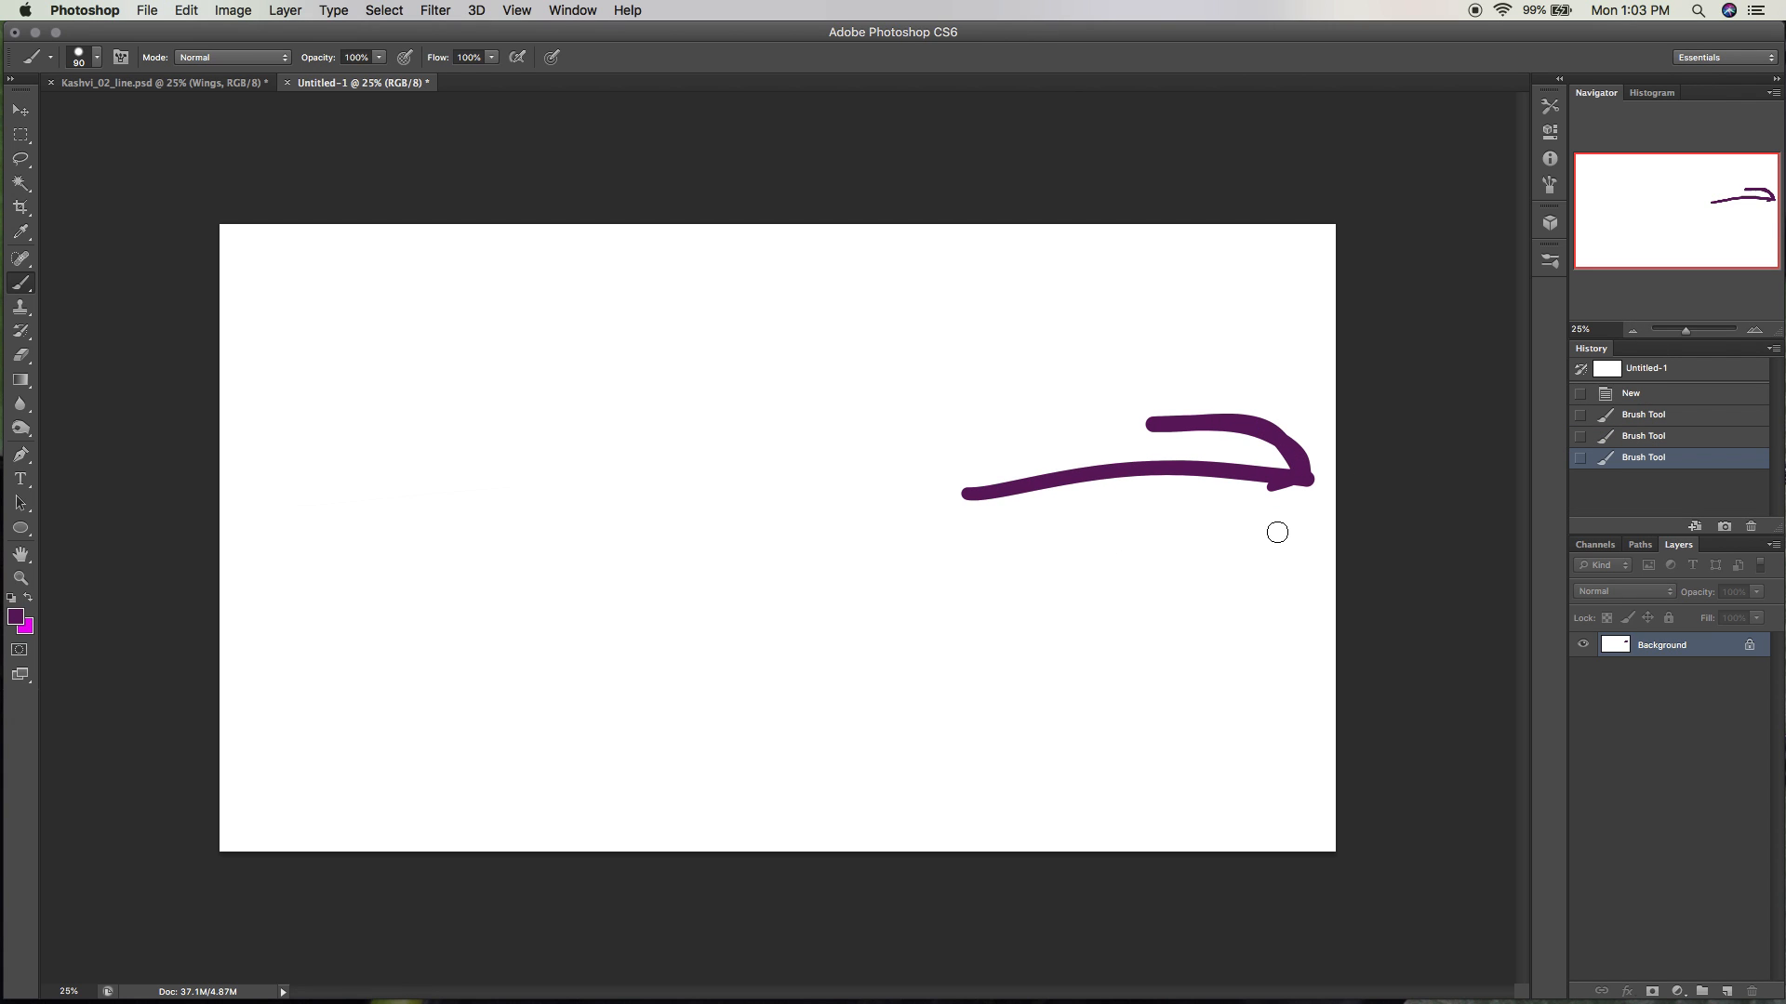
left_click(1643, 435)
mouse_move(1033, 460)
left_mouse_down()
mouse_move(1216, 462)
mouse_move(1246, 494)
left_mouse_up()
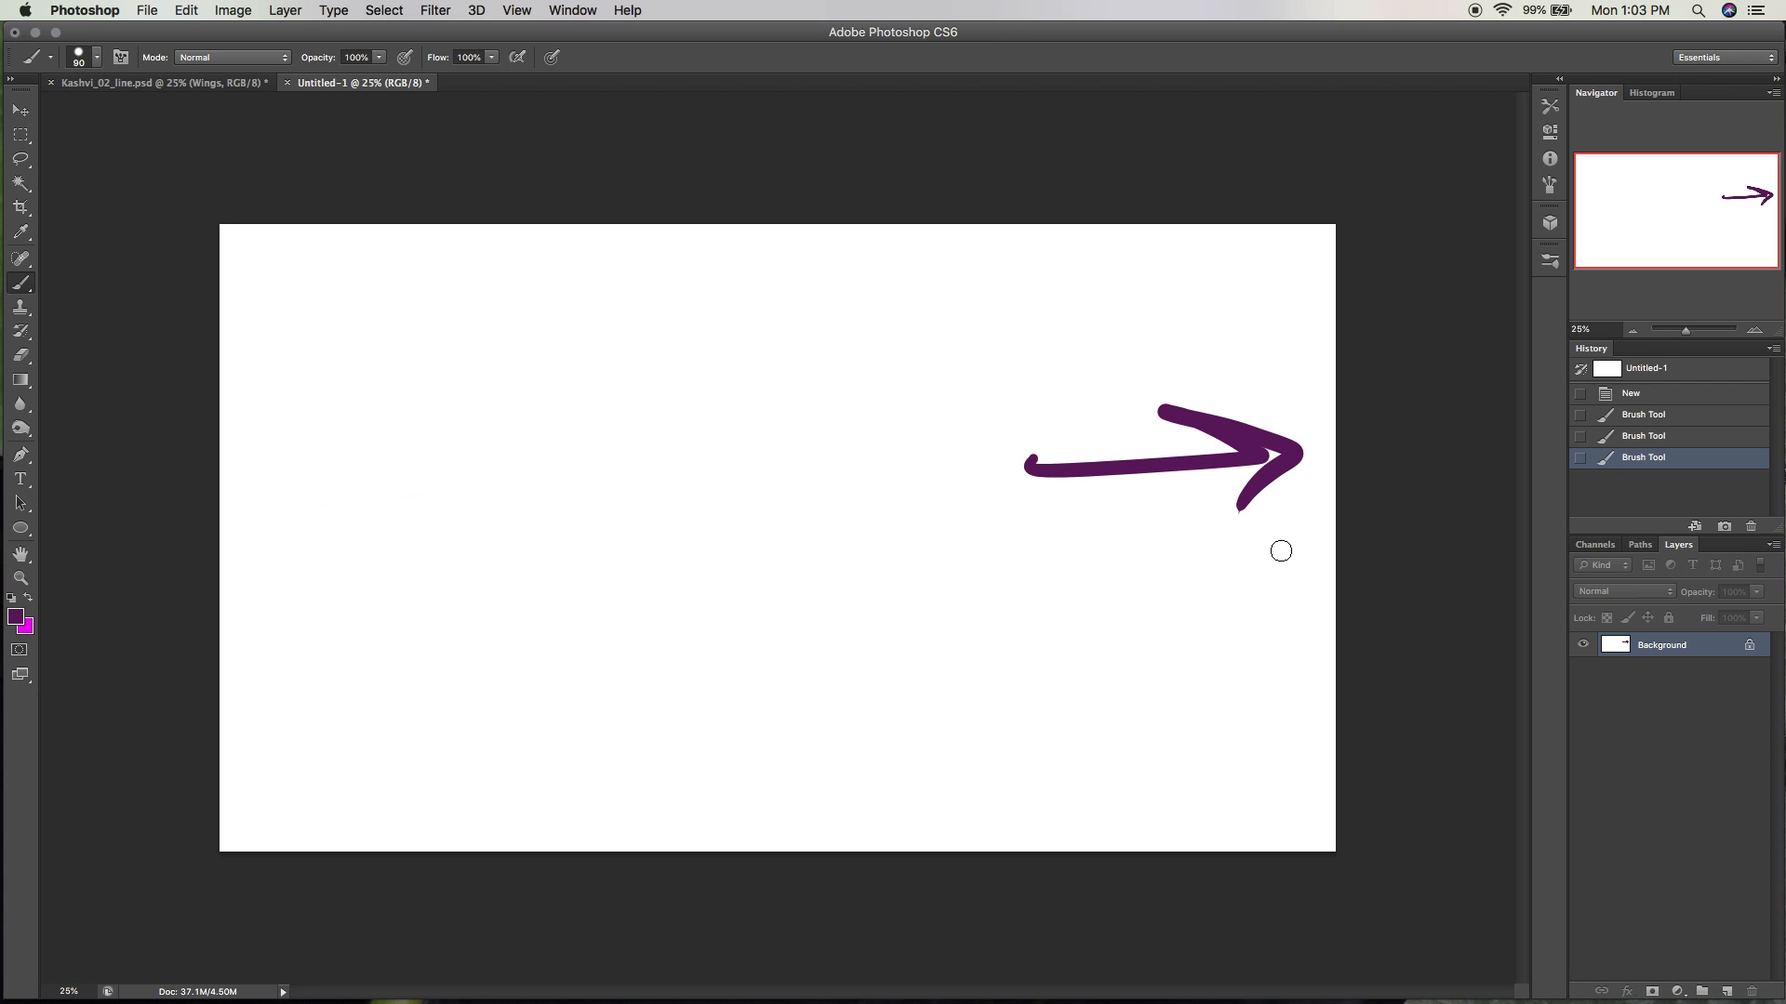
left_click(1665, 436)
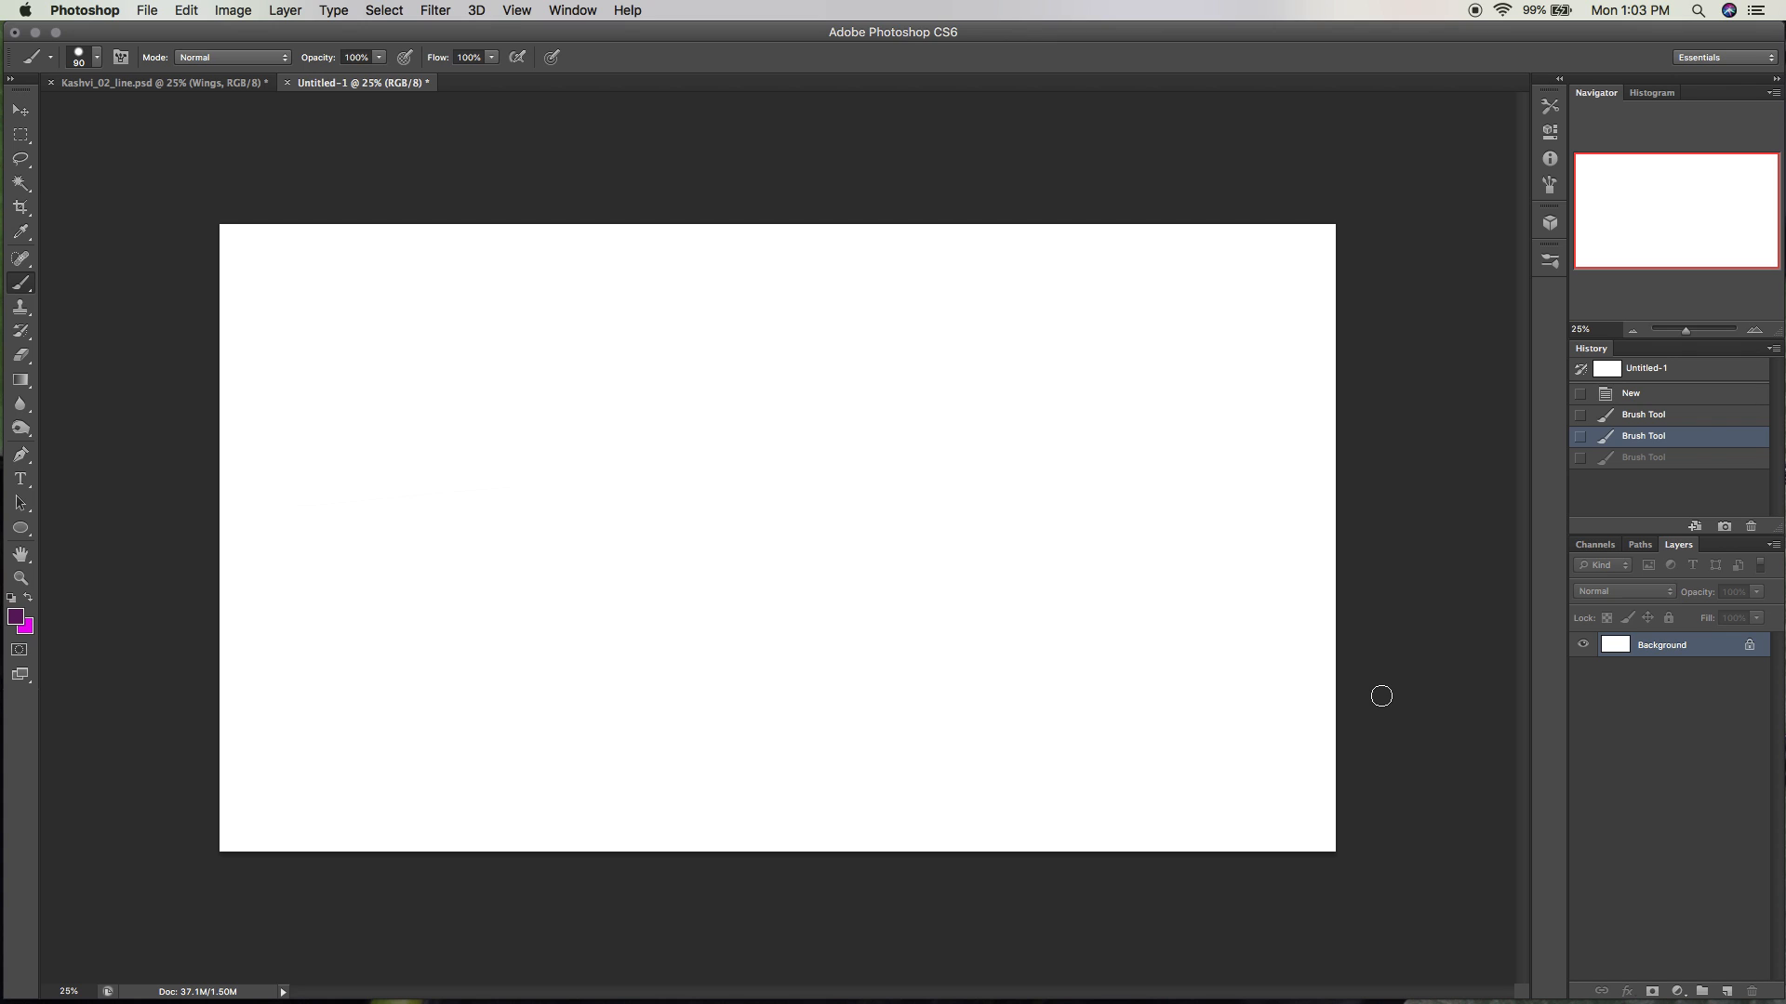
left_click(150, 11)
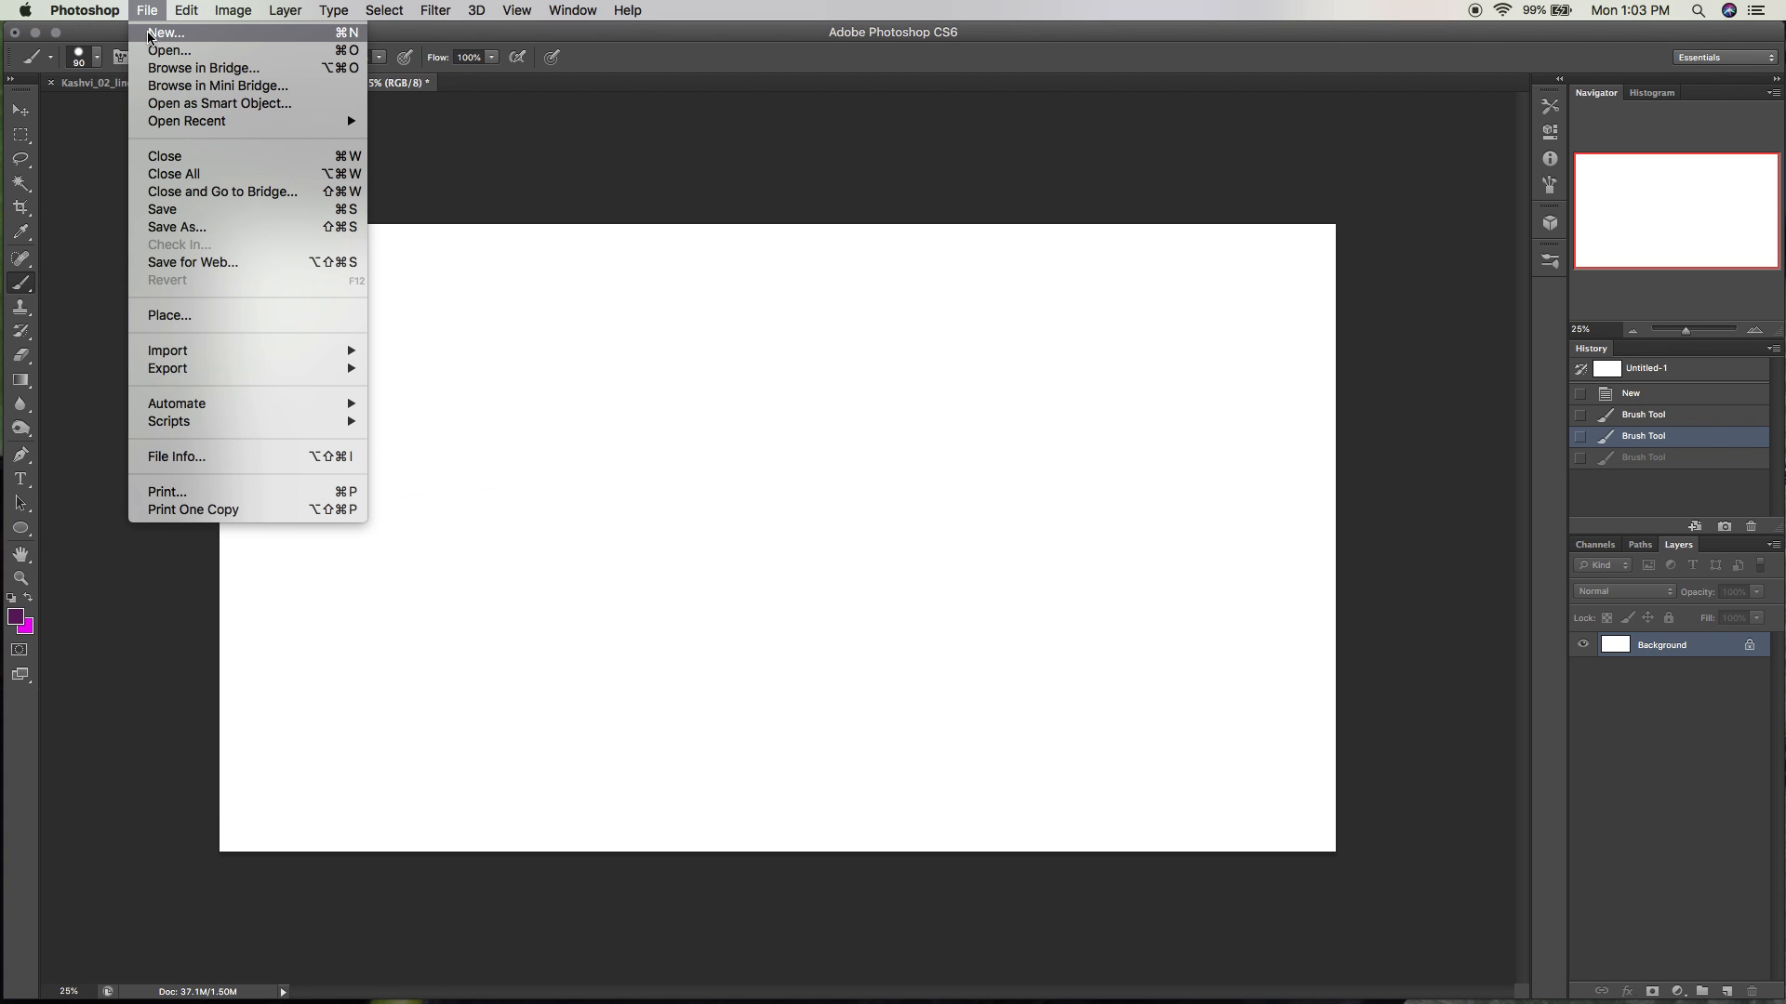
mouse_move(291, 8)
mouse_move(191, 12)
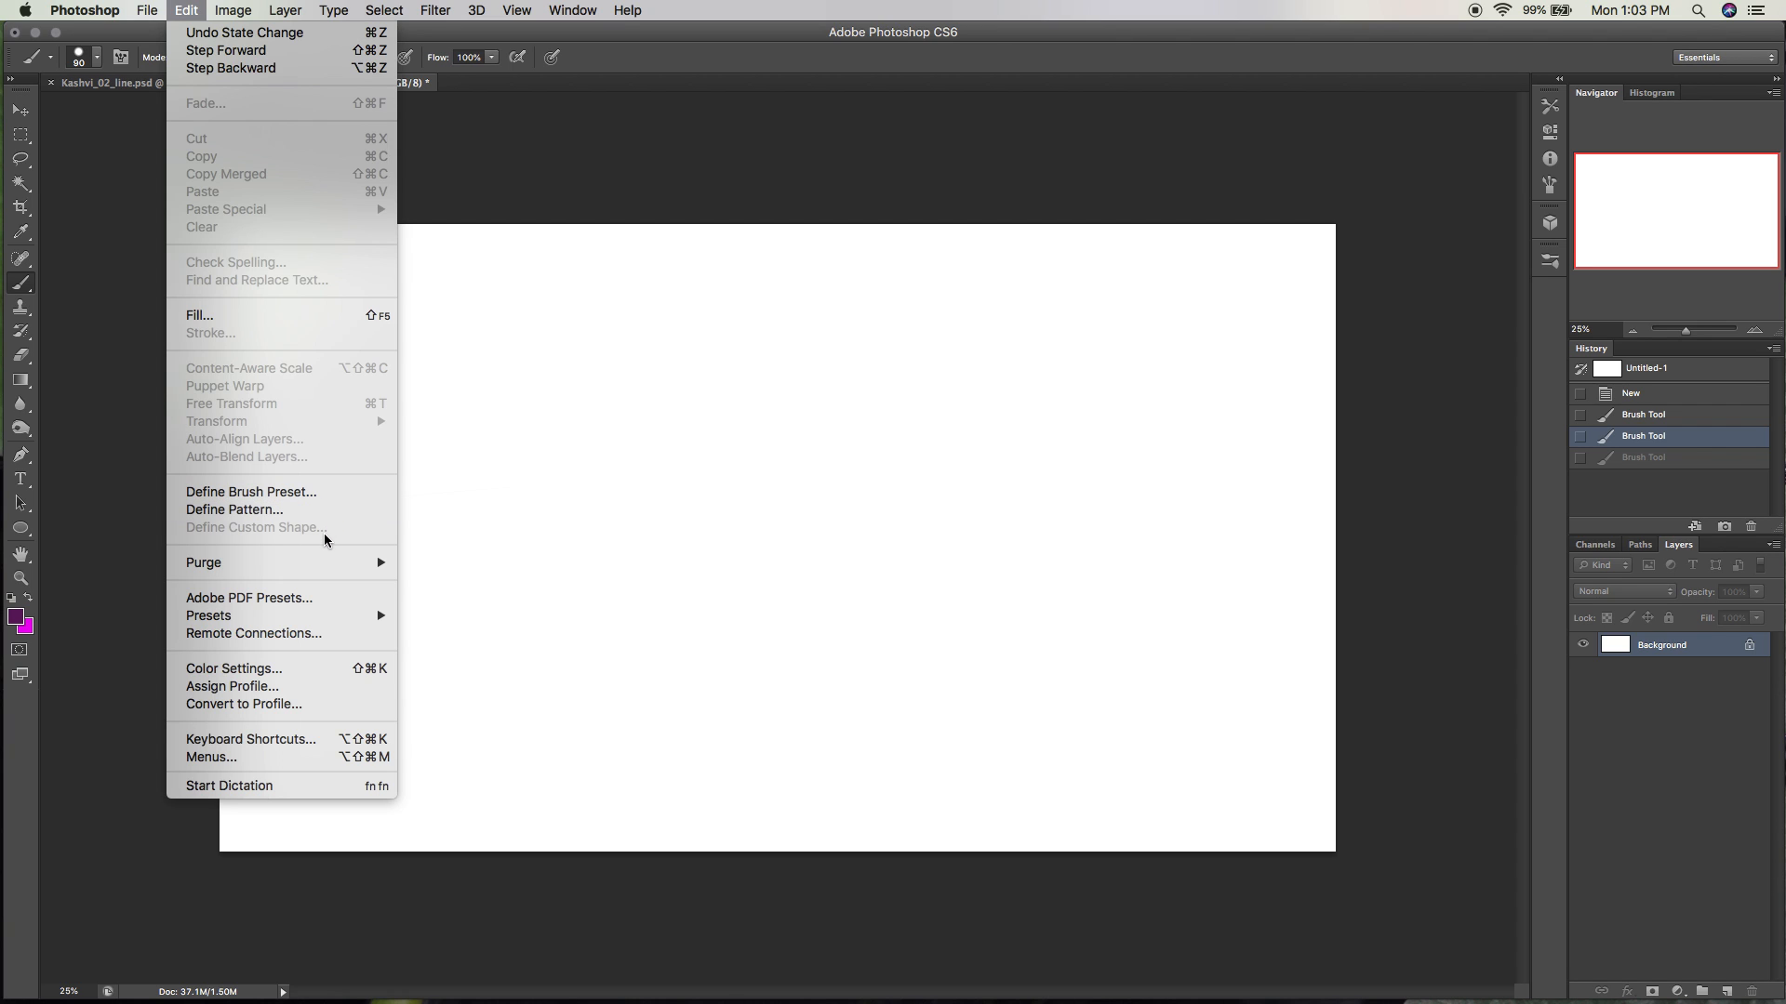
mouse_move(324, 564)
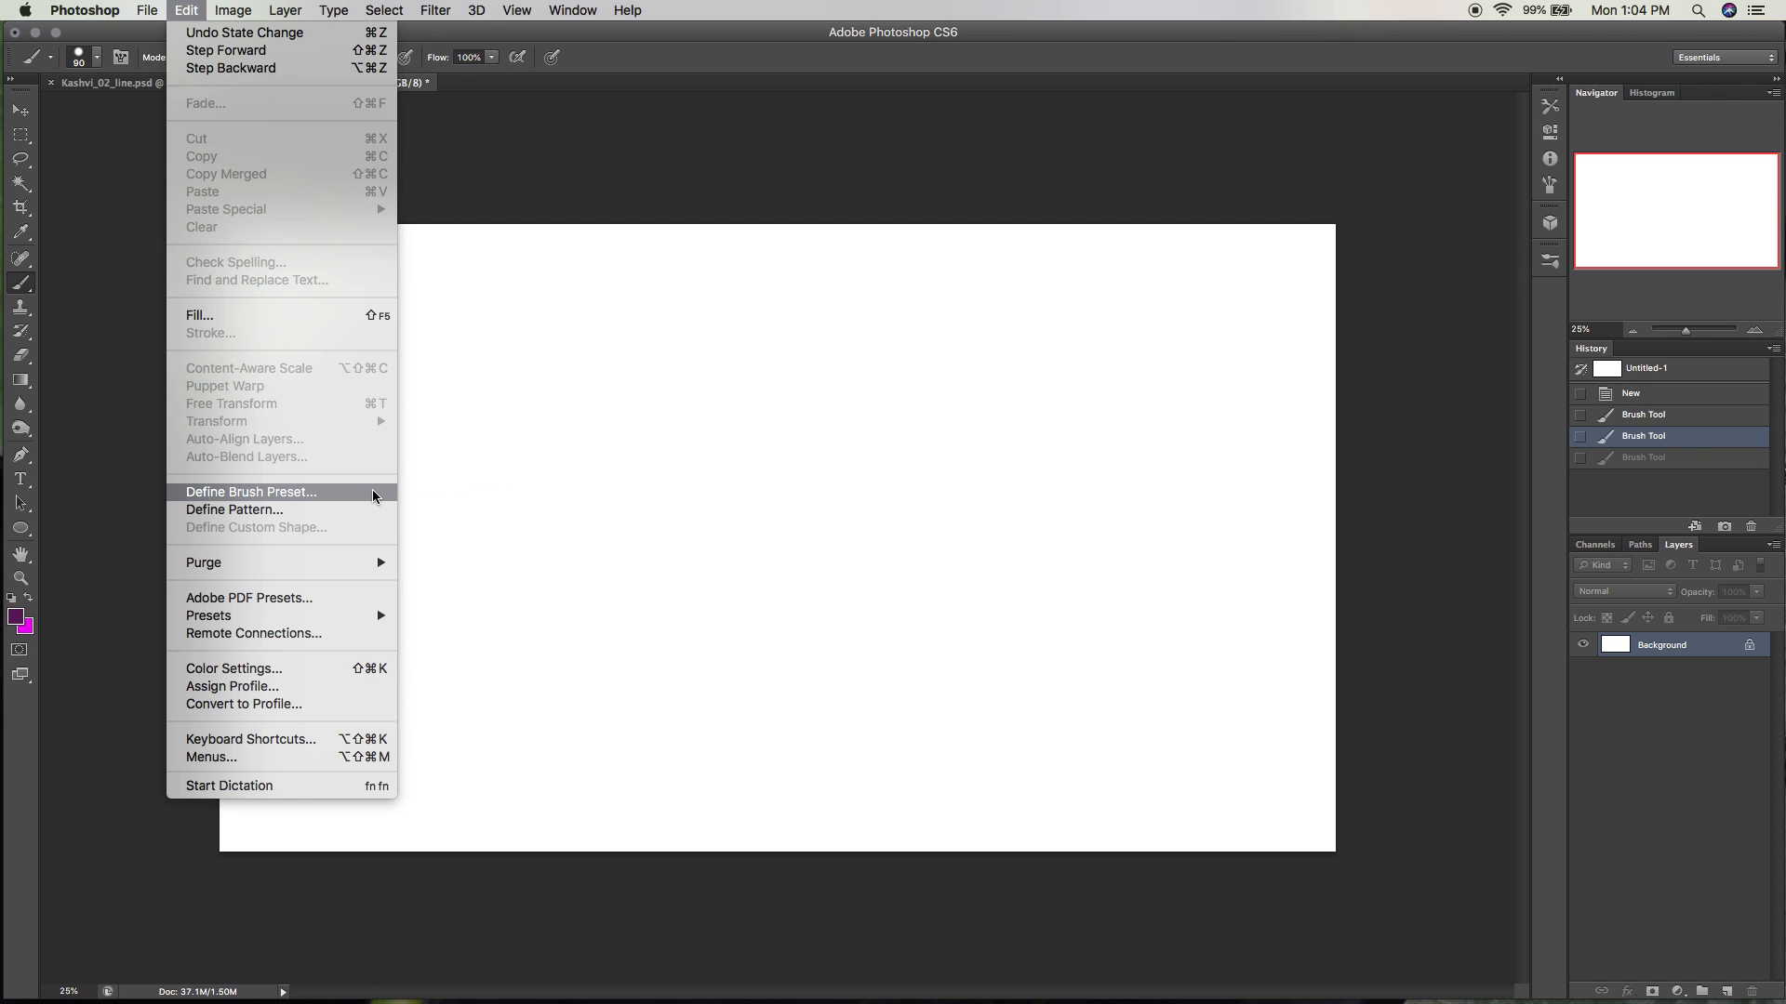
left_click(373, 494)
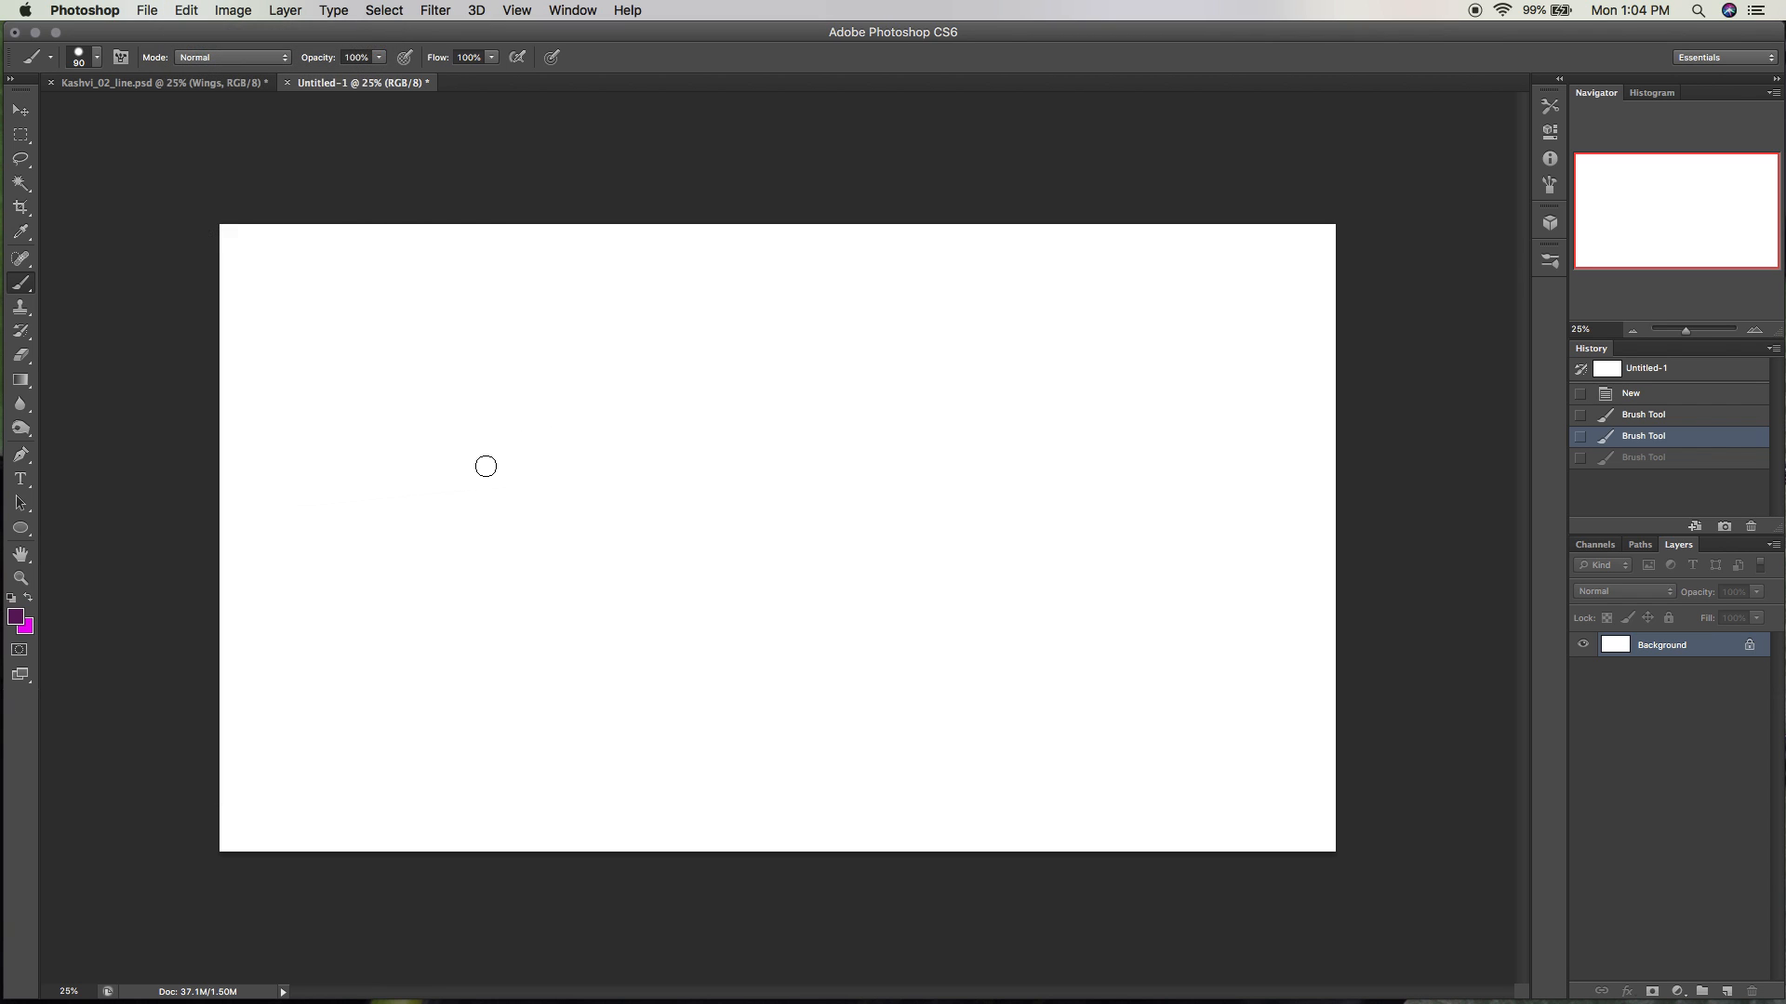
Open the keyboard shortcuts editor and list the shortcuts for Tools.
left_click(187, 11)
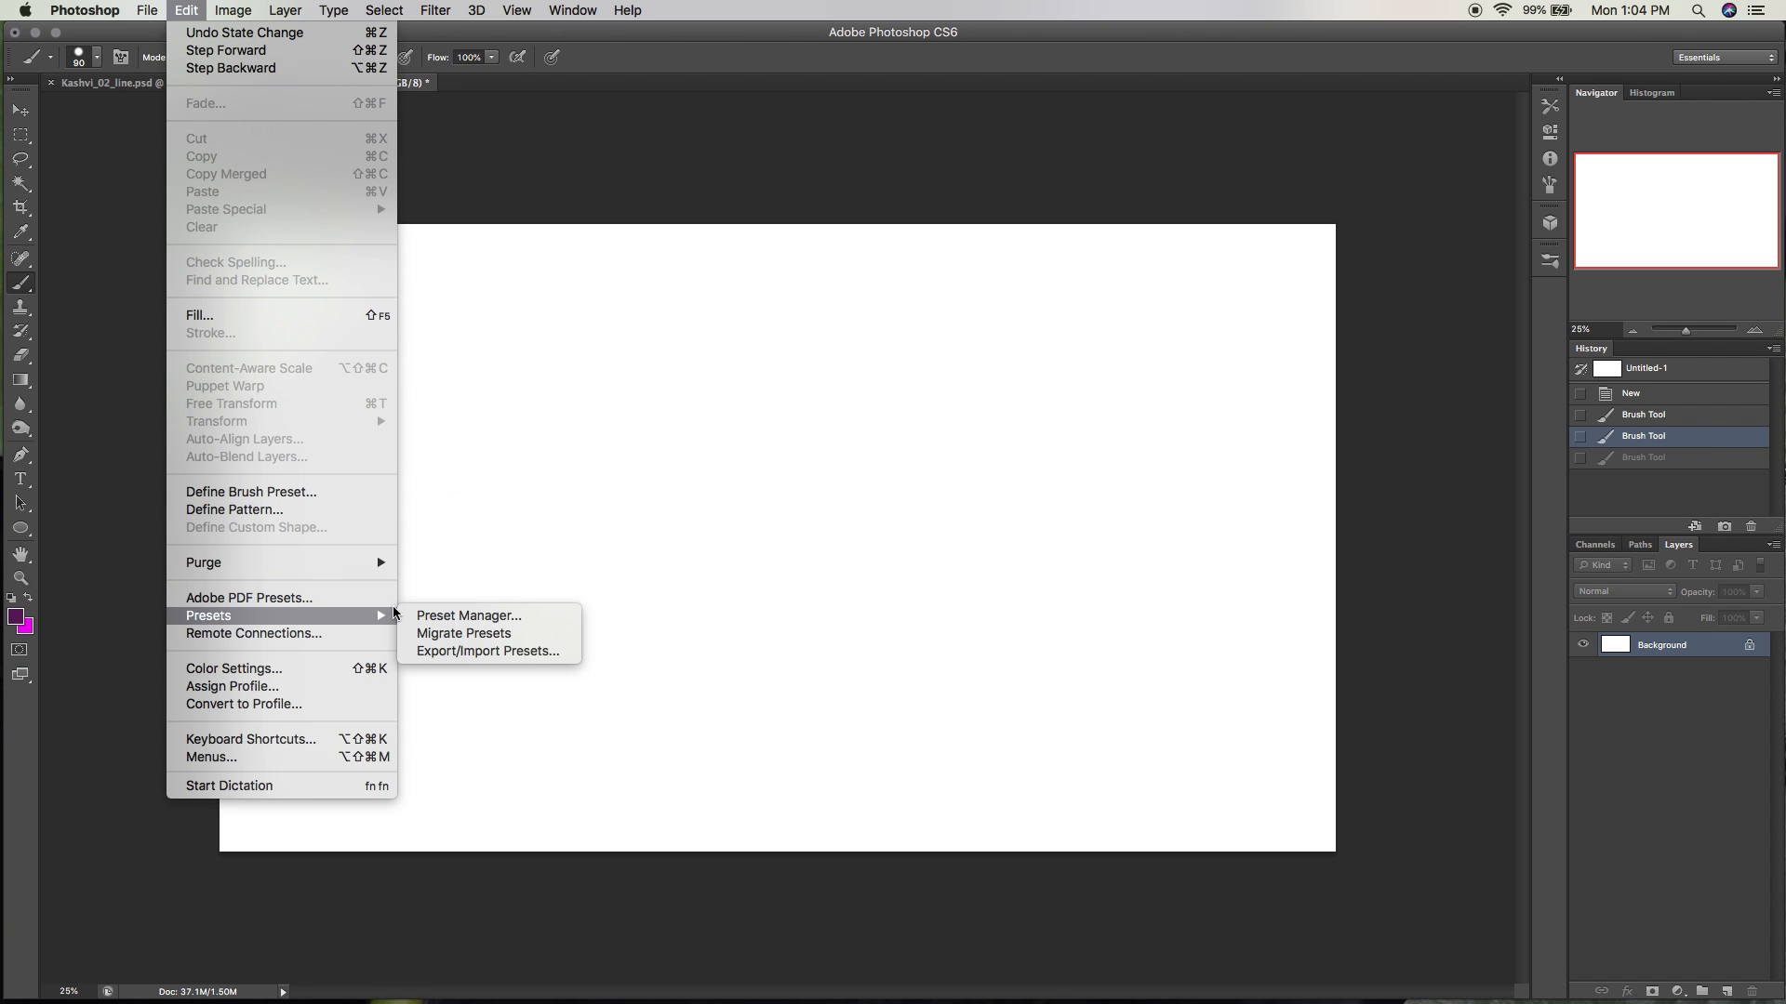
mouse_move(395, 616)
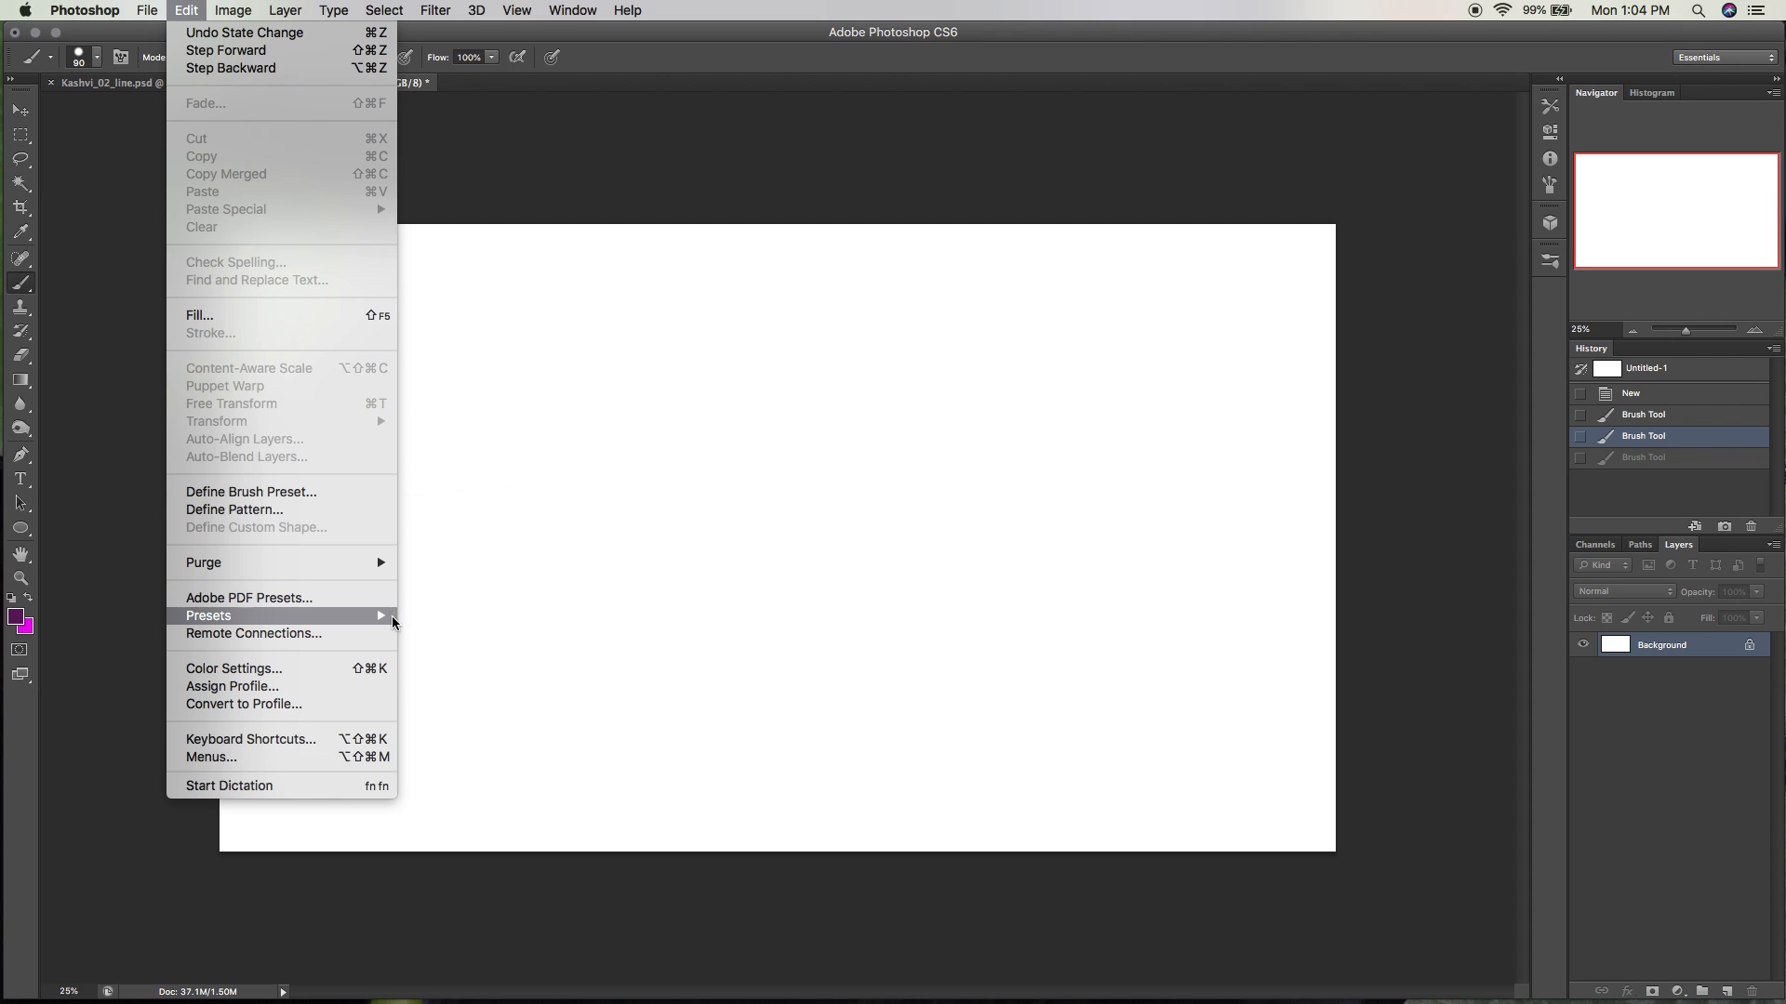
left_click(378, 737)
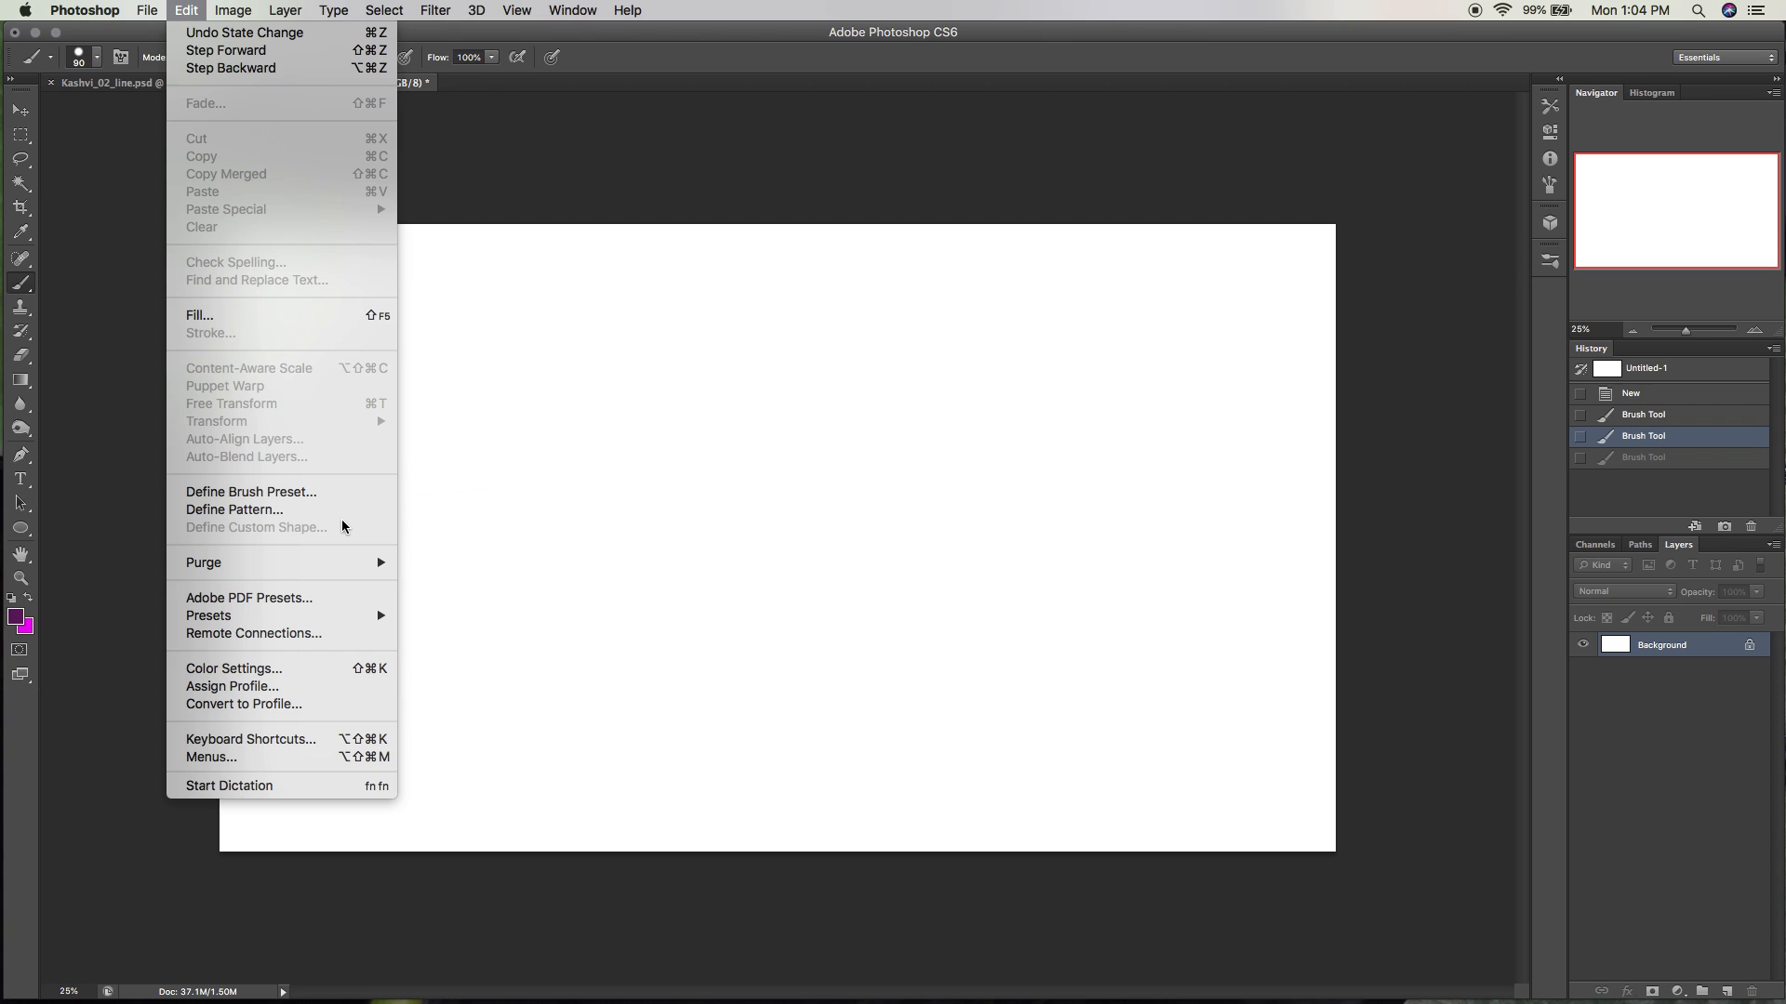
left_click(377, 744)
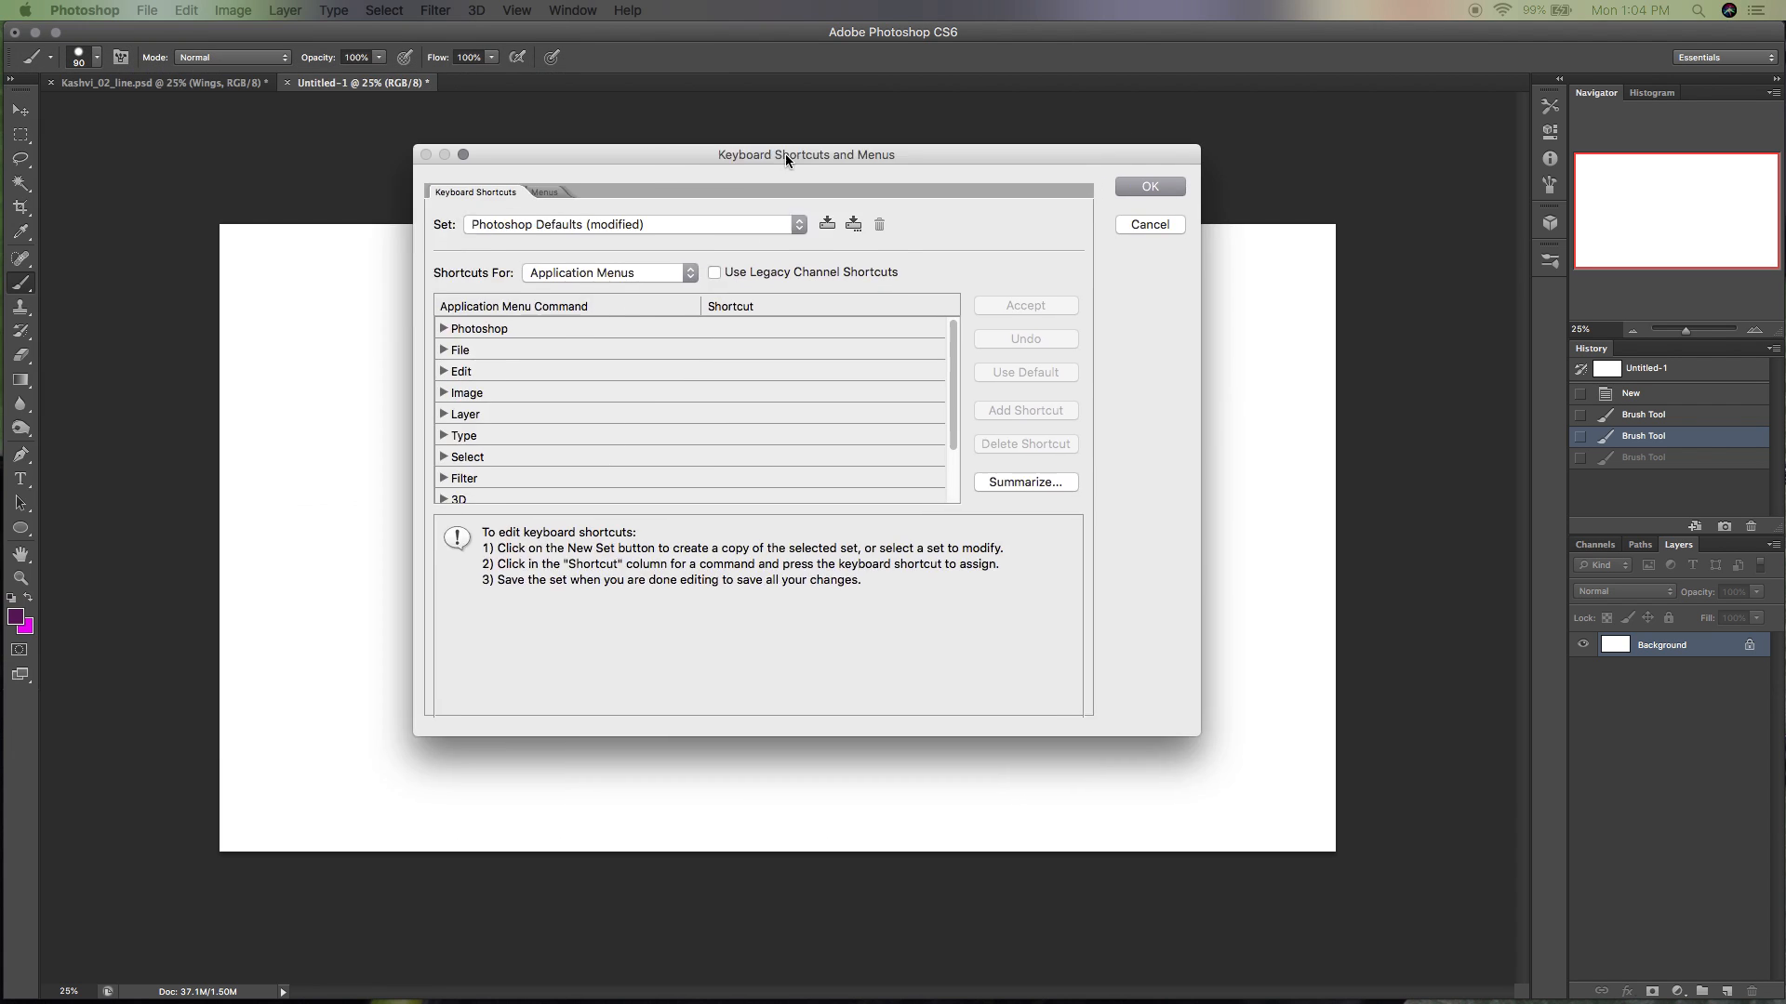
left_click_drag(785, 154, 867, 160)
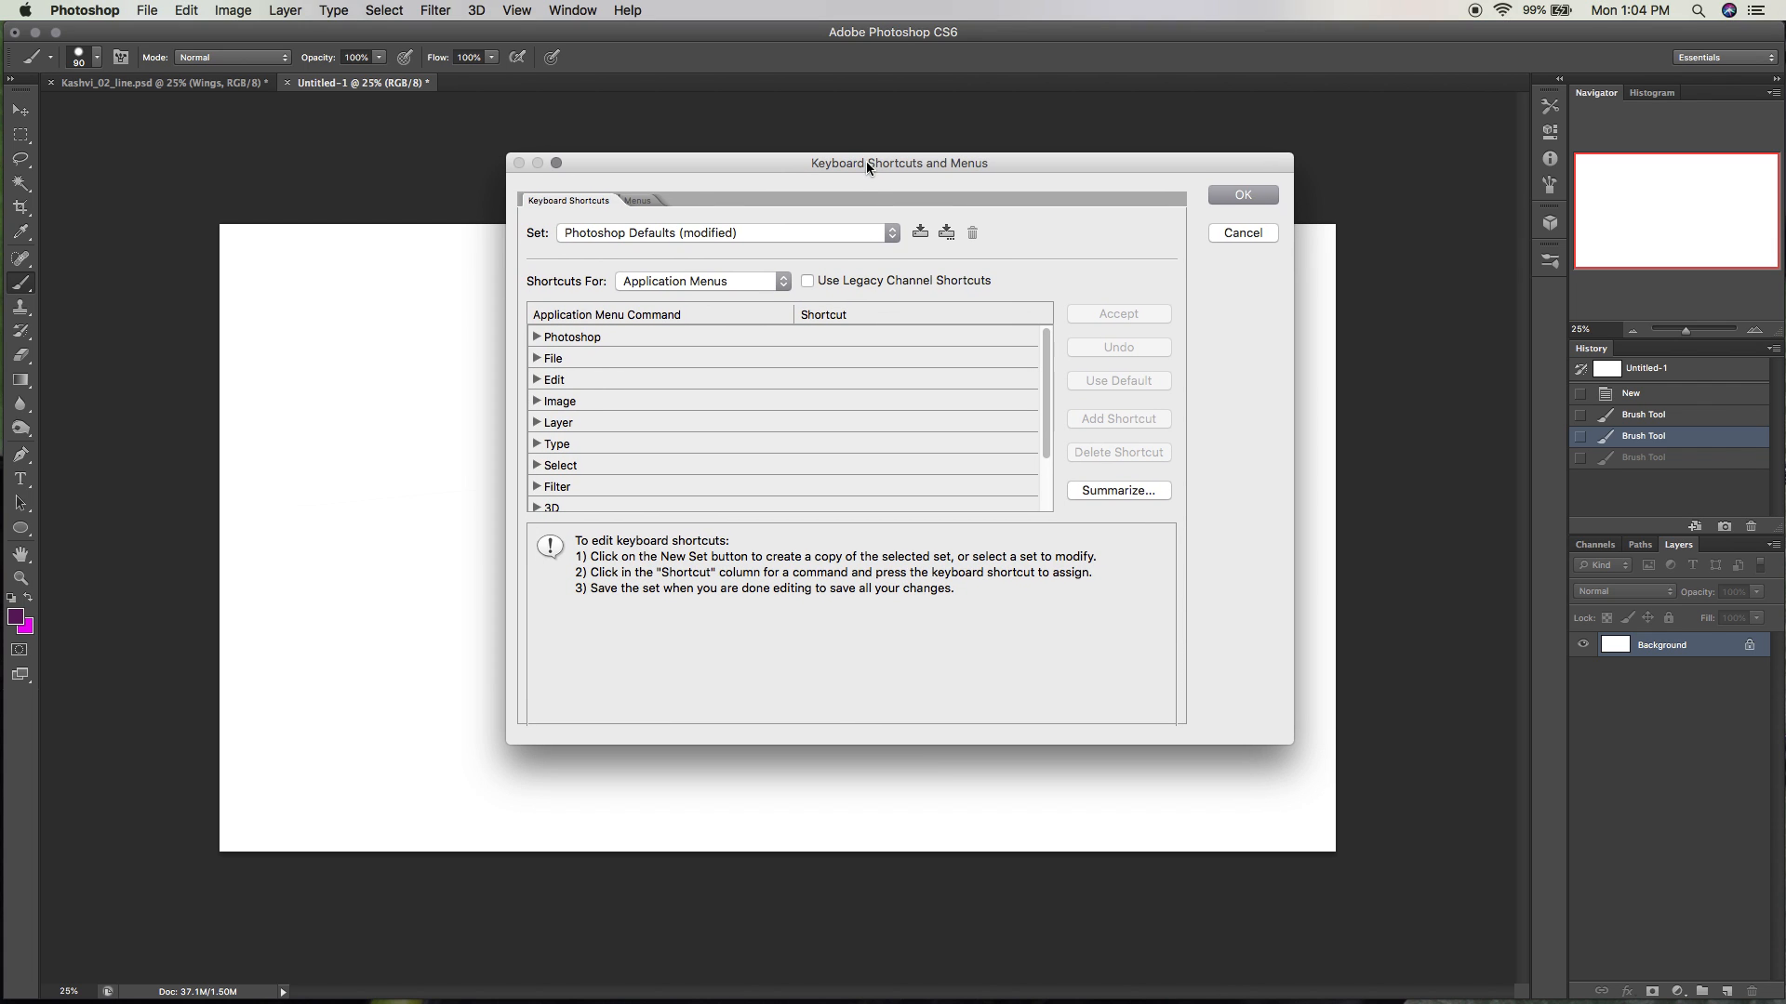
left_click(785, 283)
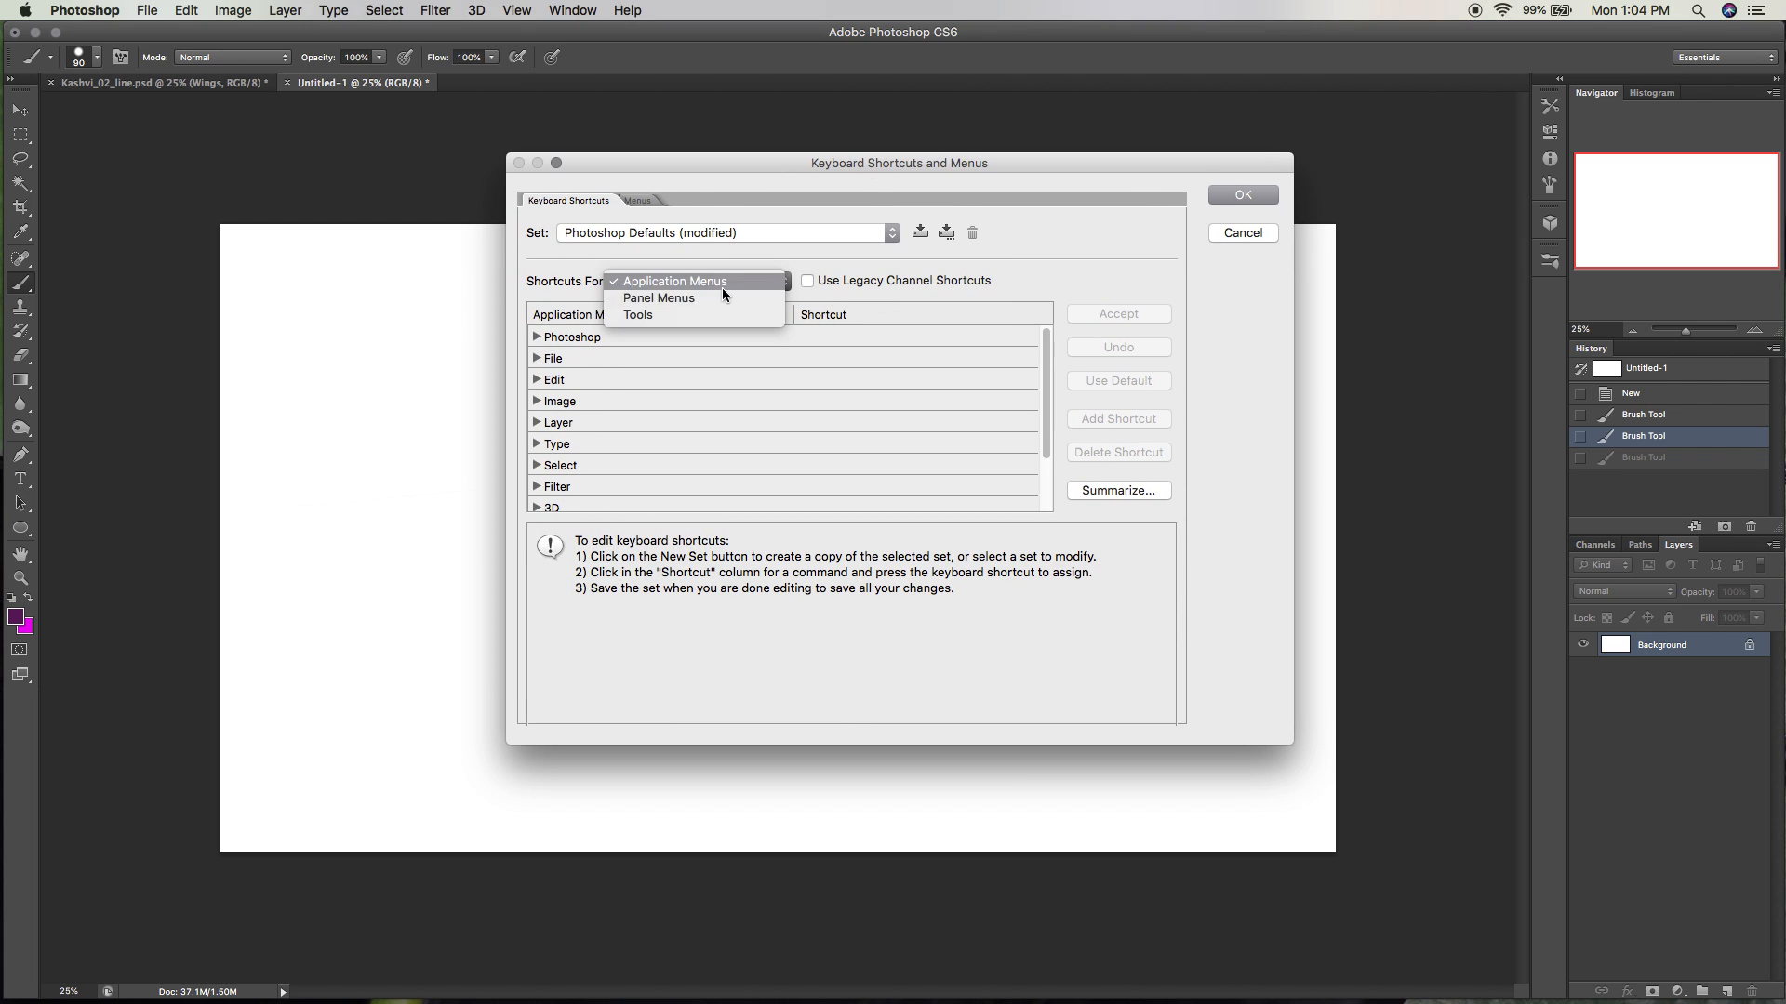
left_click(731, 311)
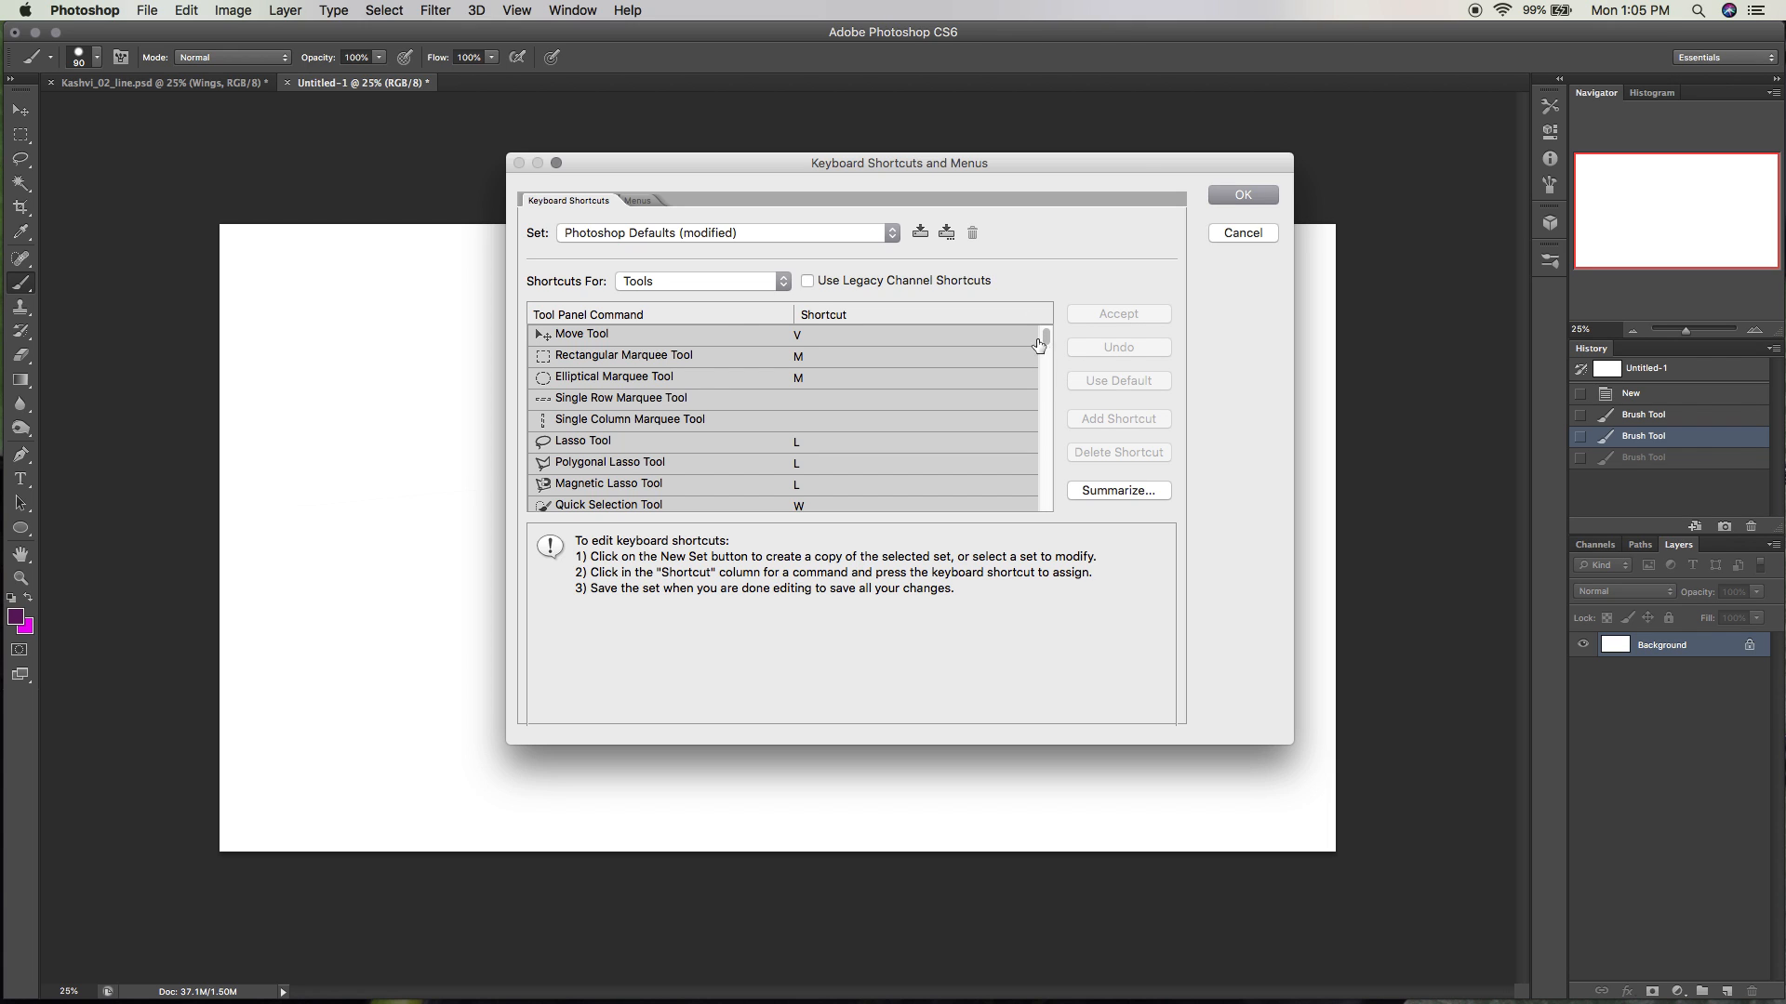
Assign A as the shortcut for Decrease Brush Size.
left_click_drag(1047, 336, 1047, 347)
left_click_drag(1048, 350, 1049, 357)
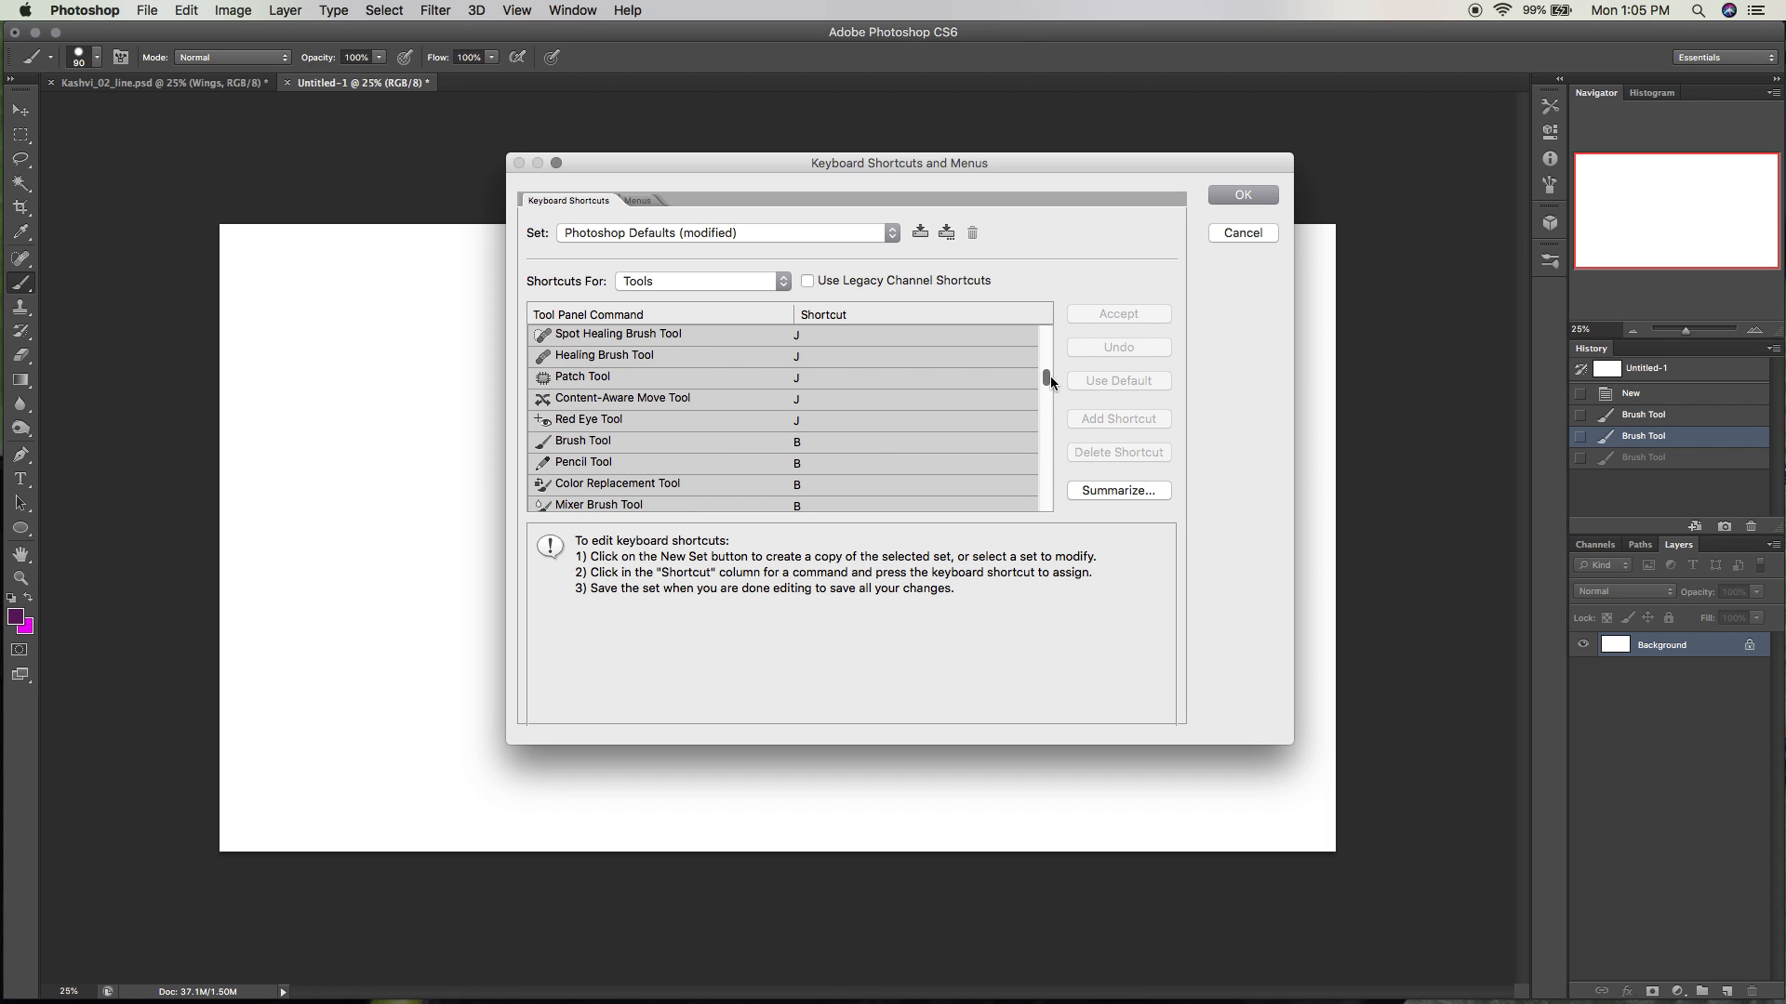
left_click_drag(1051, 382, 1045, 480)
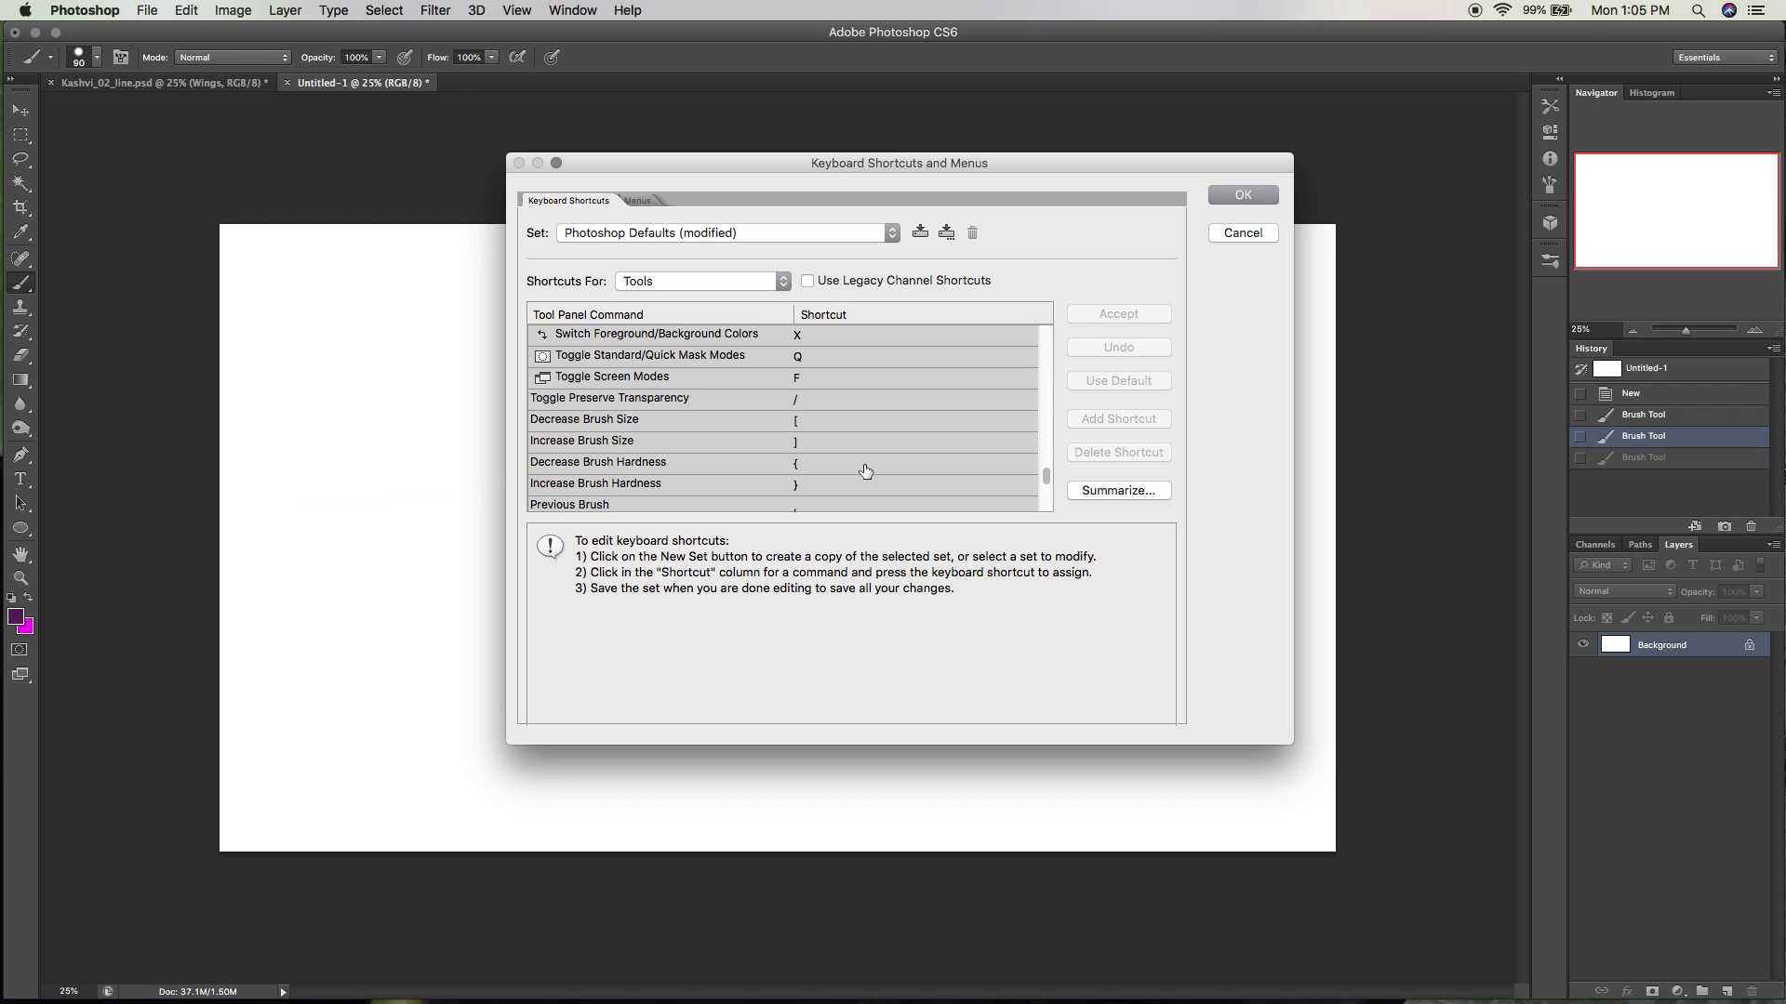
left_click(803, 418)
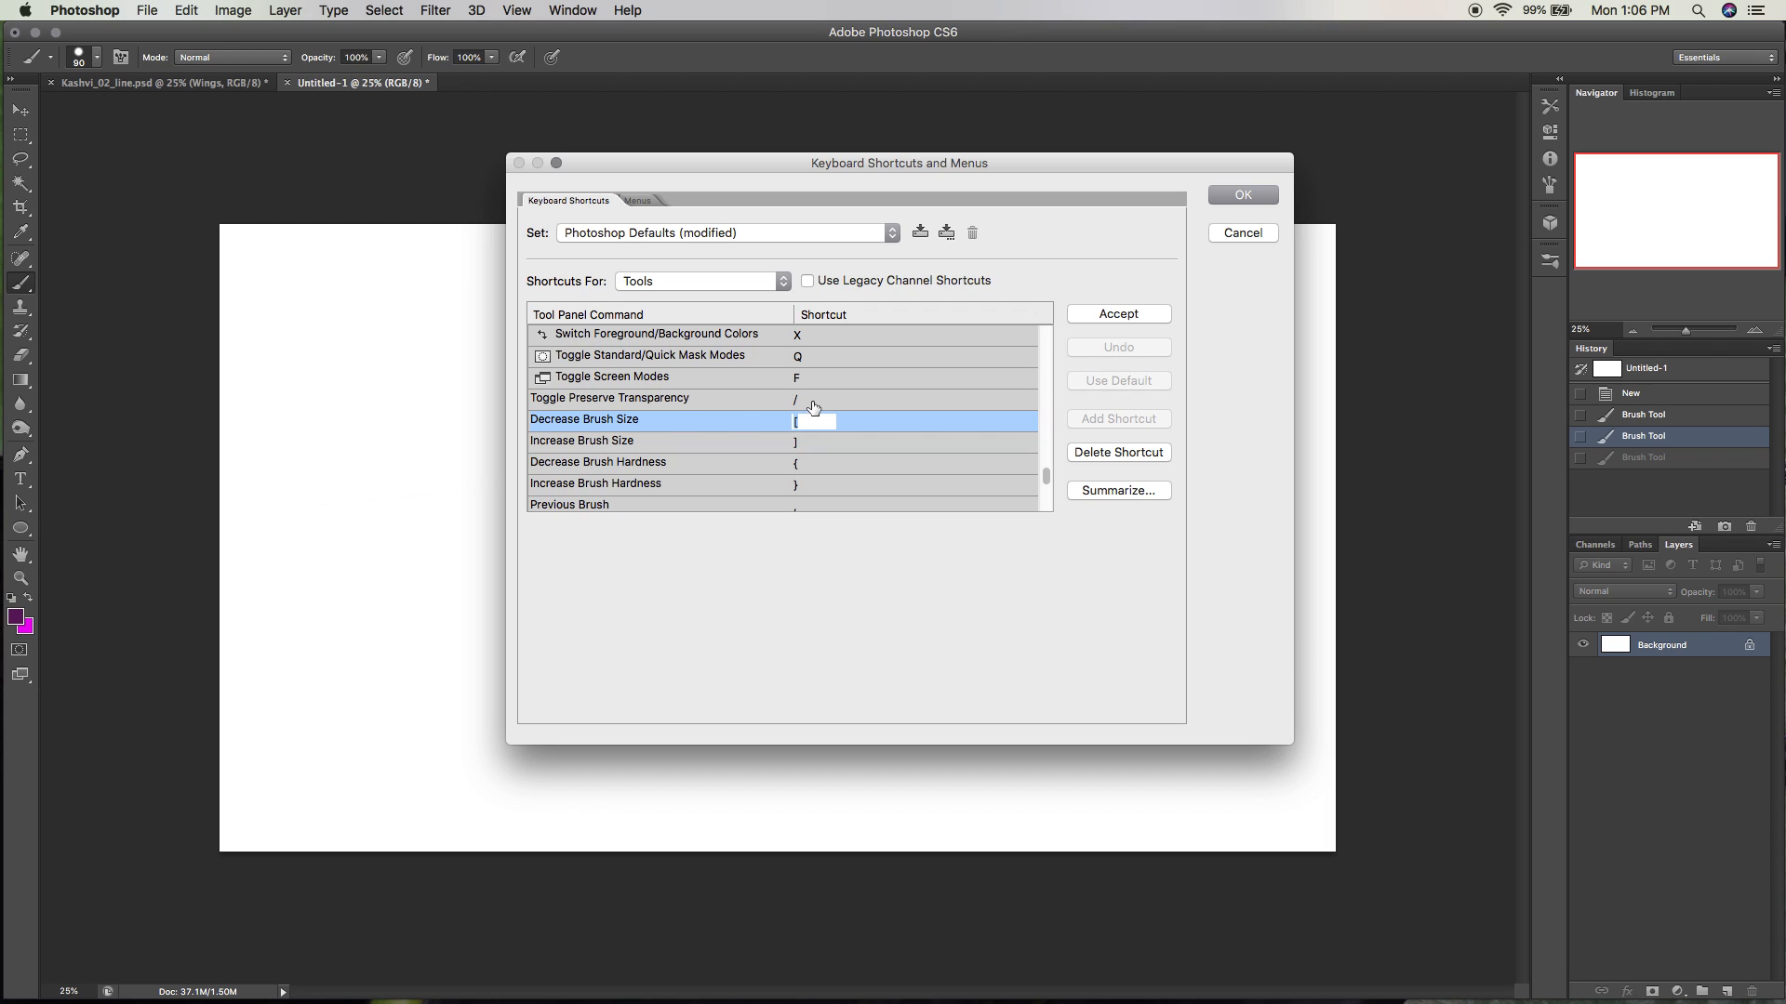
key("a")
key("BackSpace")
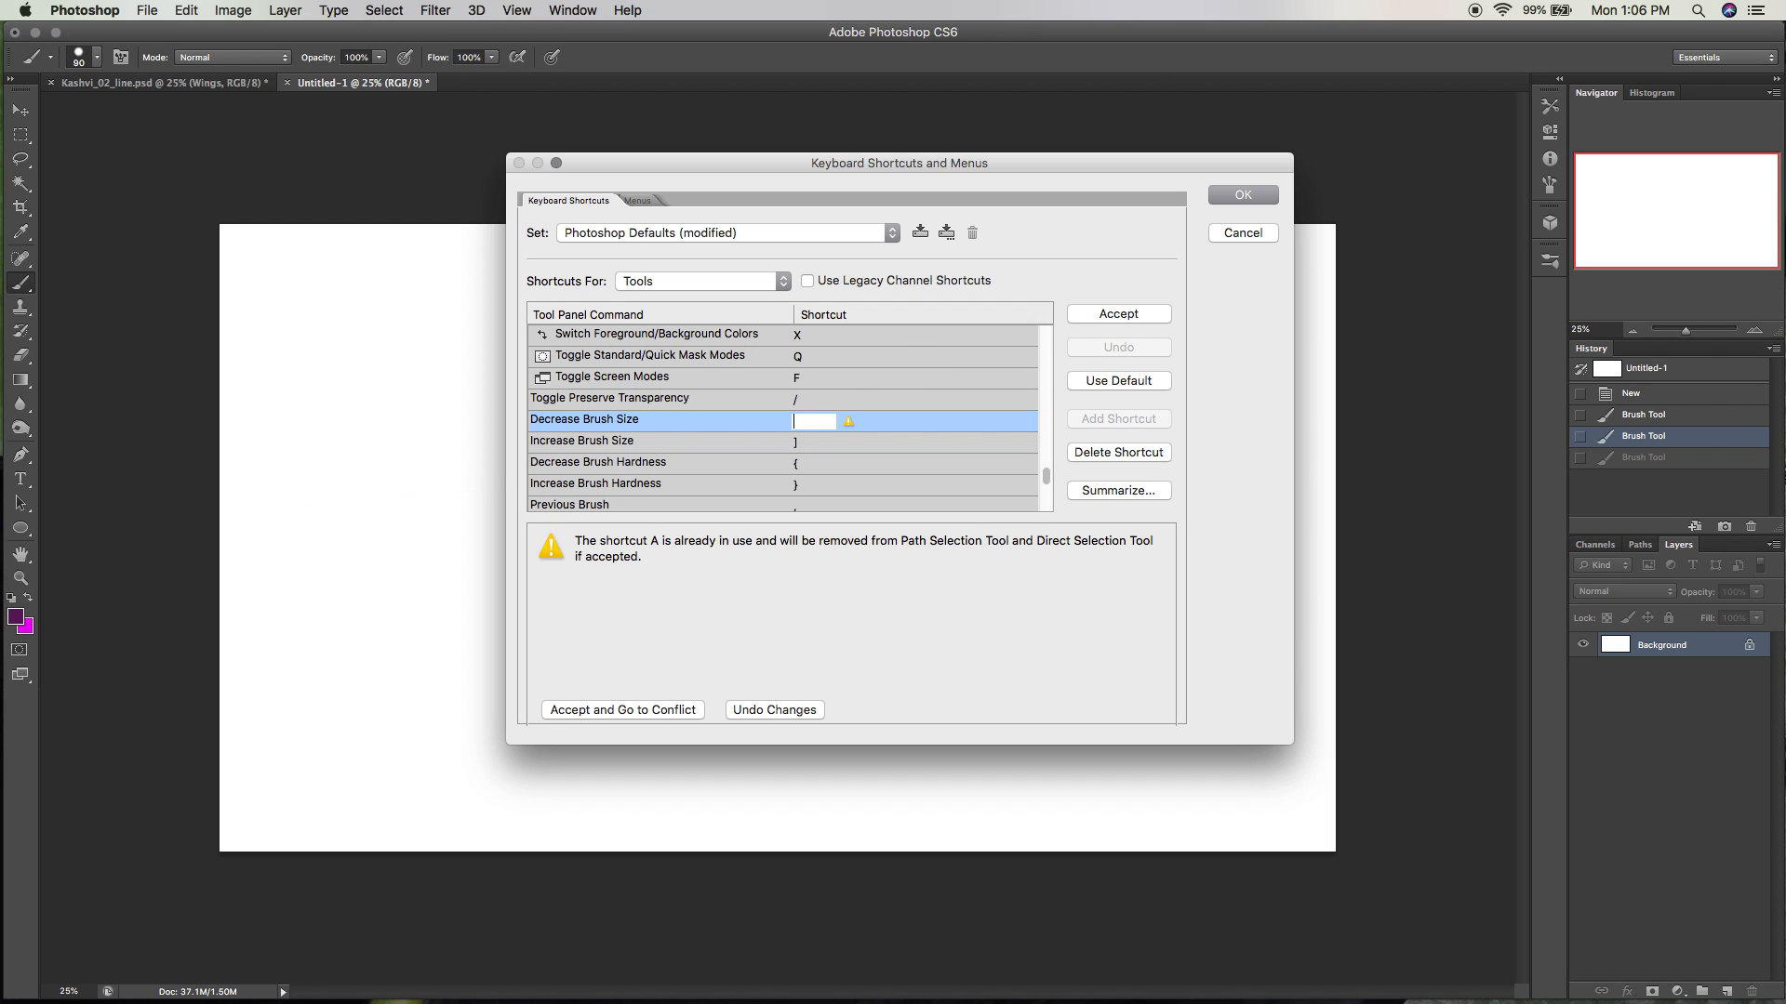
key("a")
Assign S as the shortcut for Increase Brush Size.
left_click(813, 443)
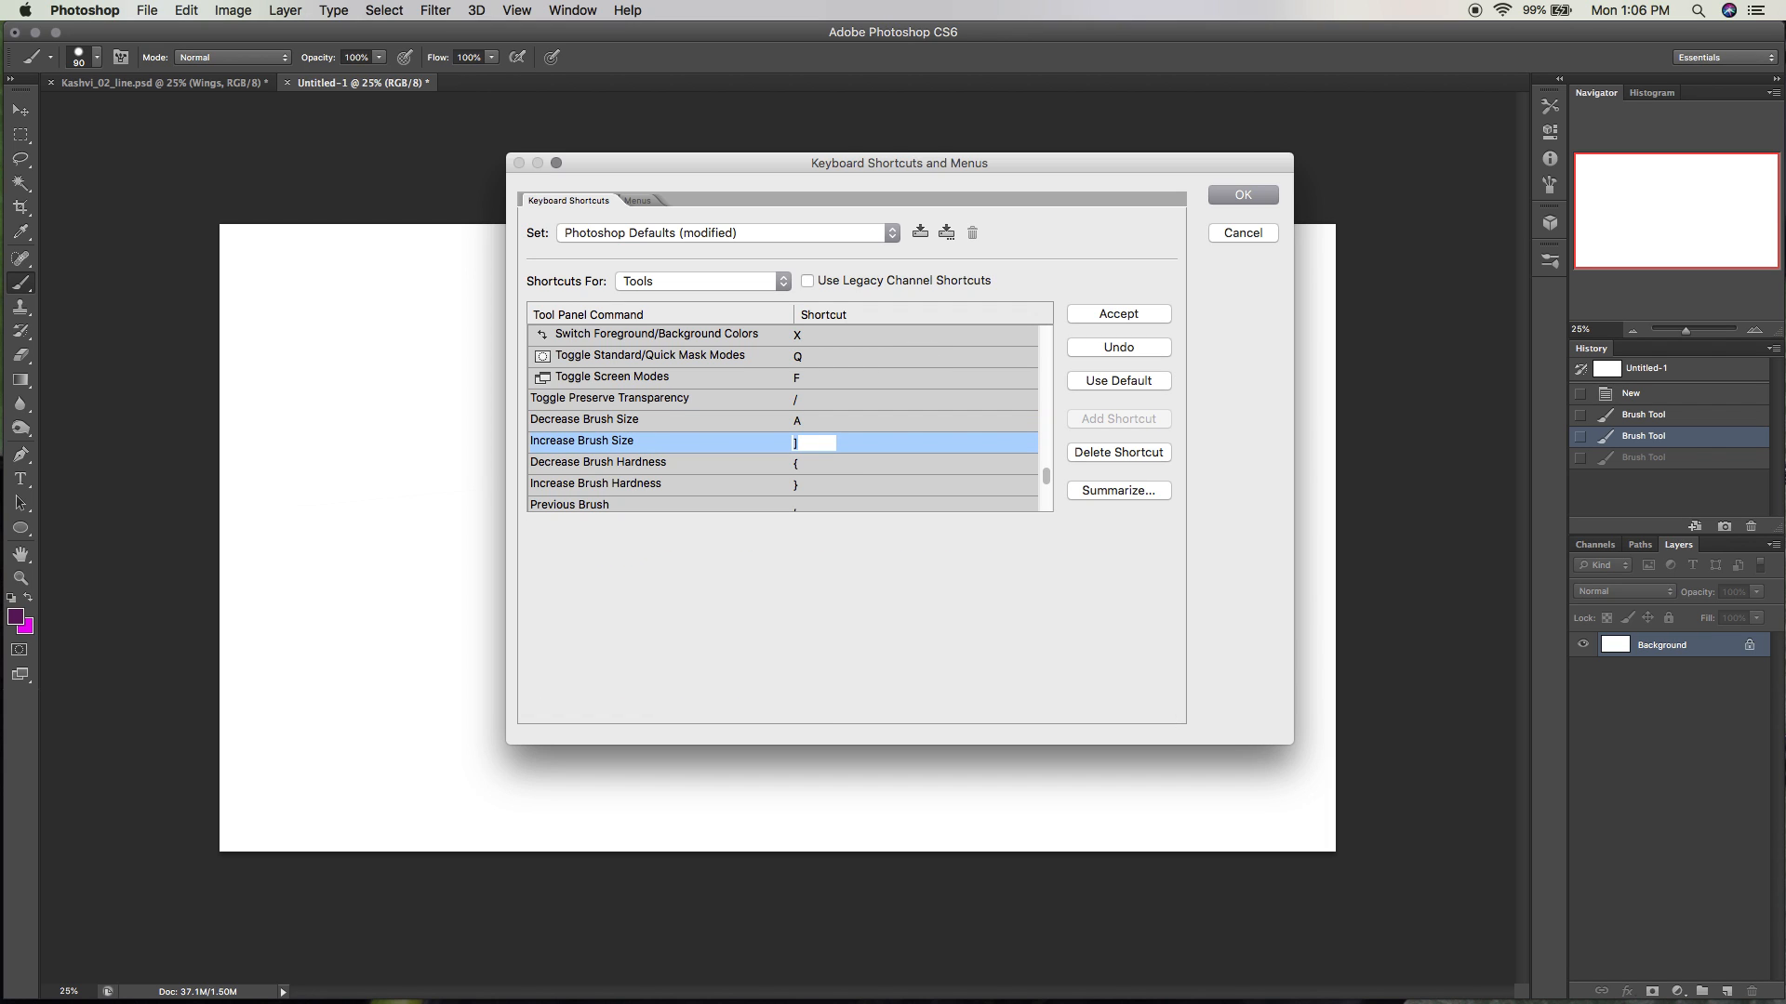
key("s")
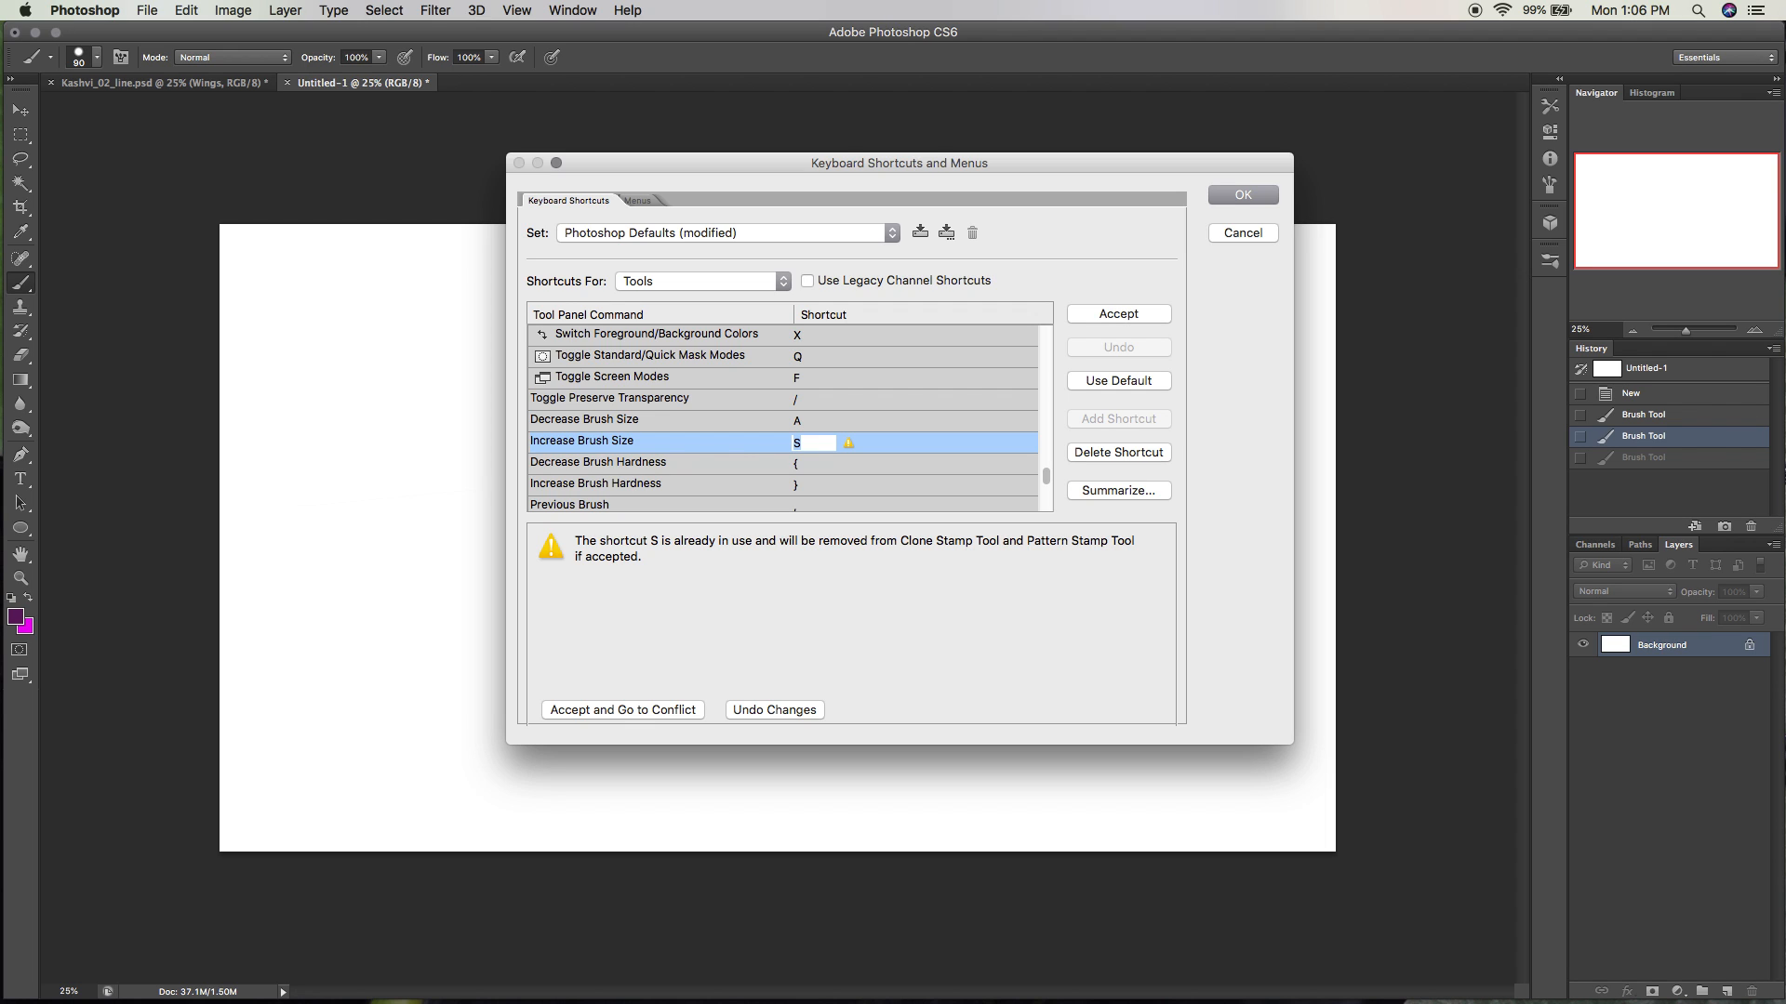
key("Return")
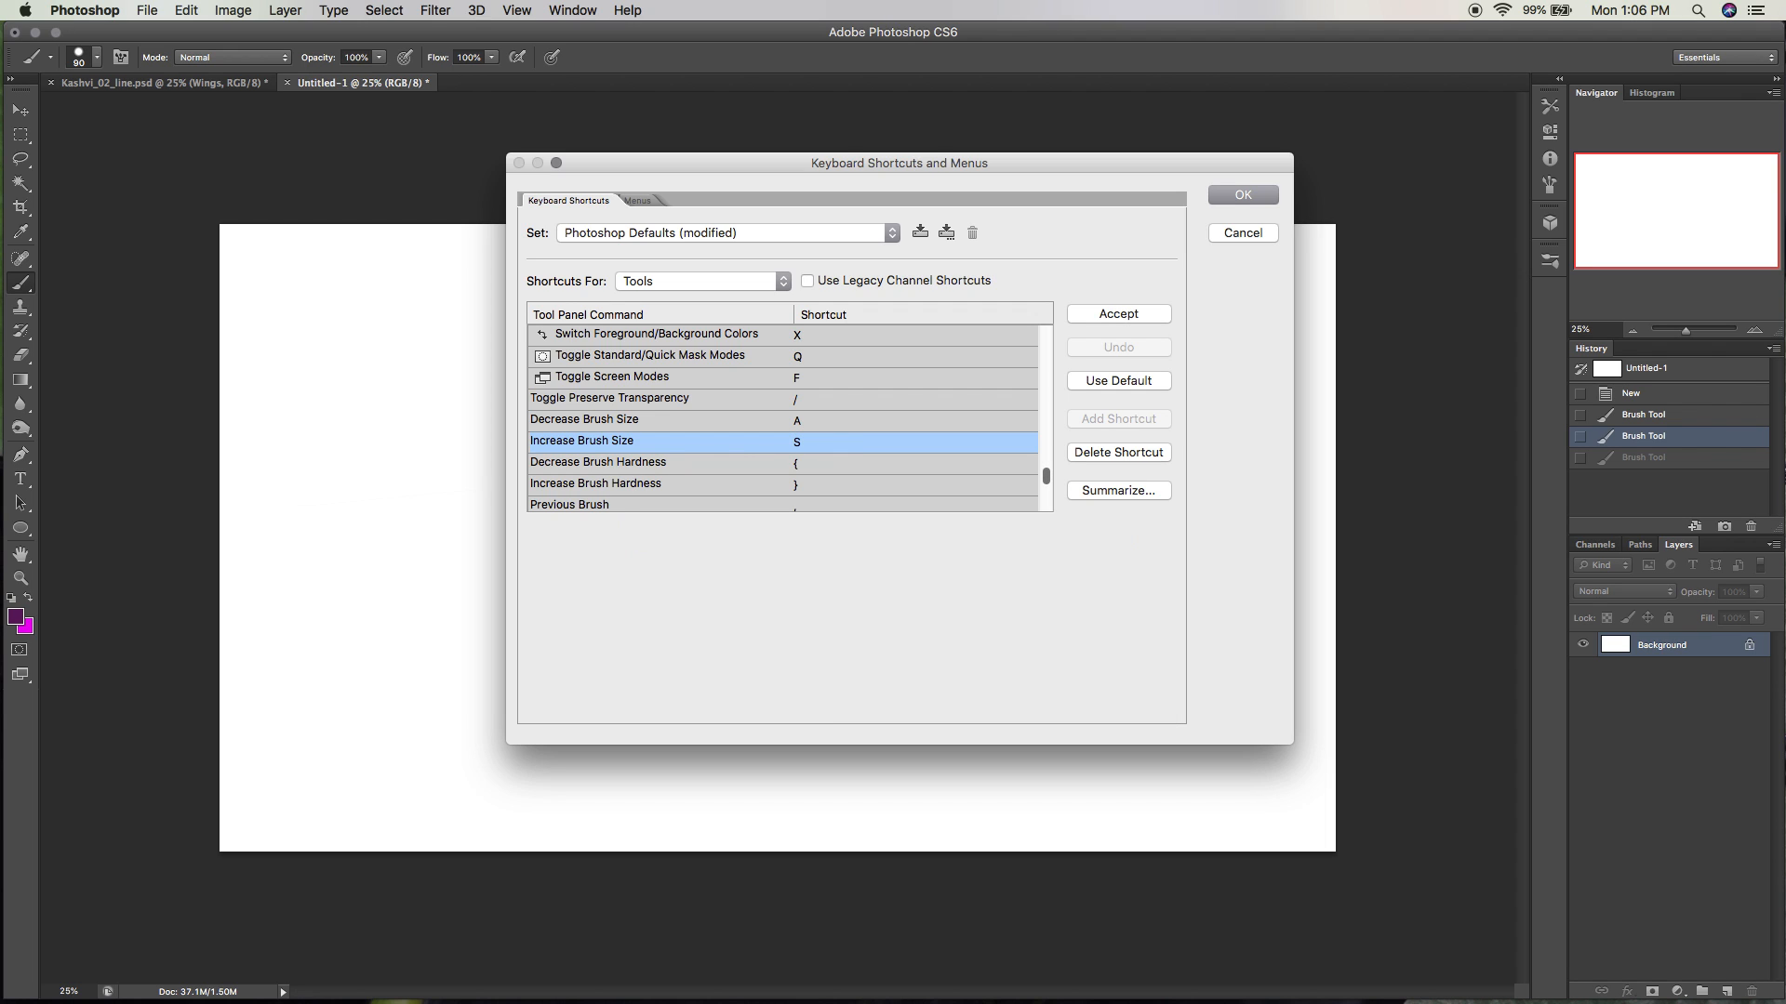
Review the full list of tool shortcuts and close the editor, keeping the changed brush size shortcuts.
scroll(781, 418, "up", 8)
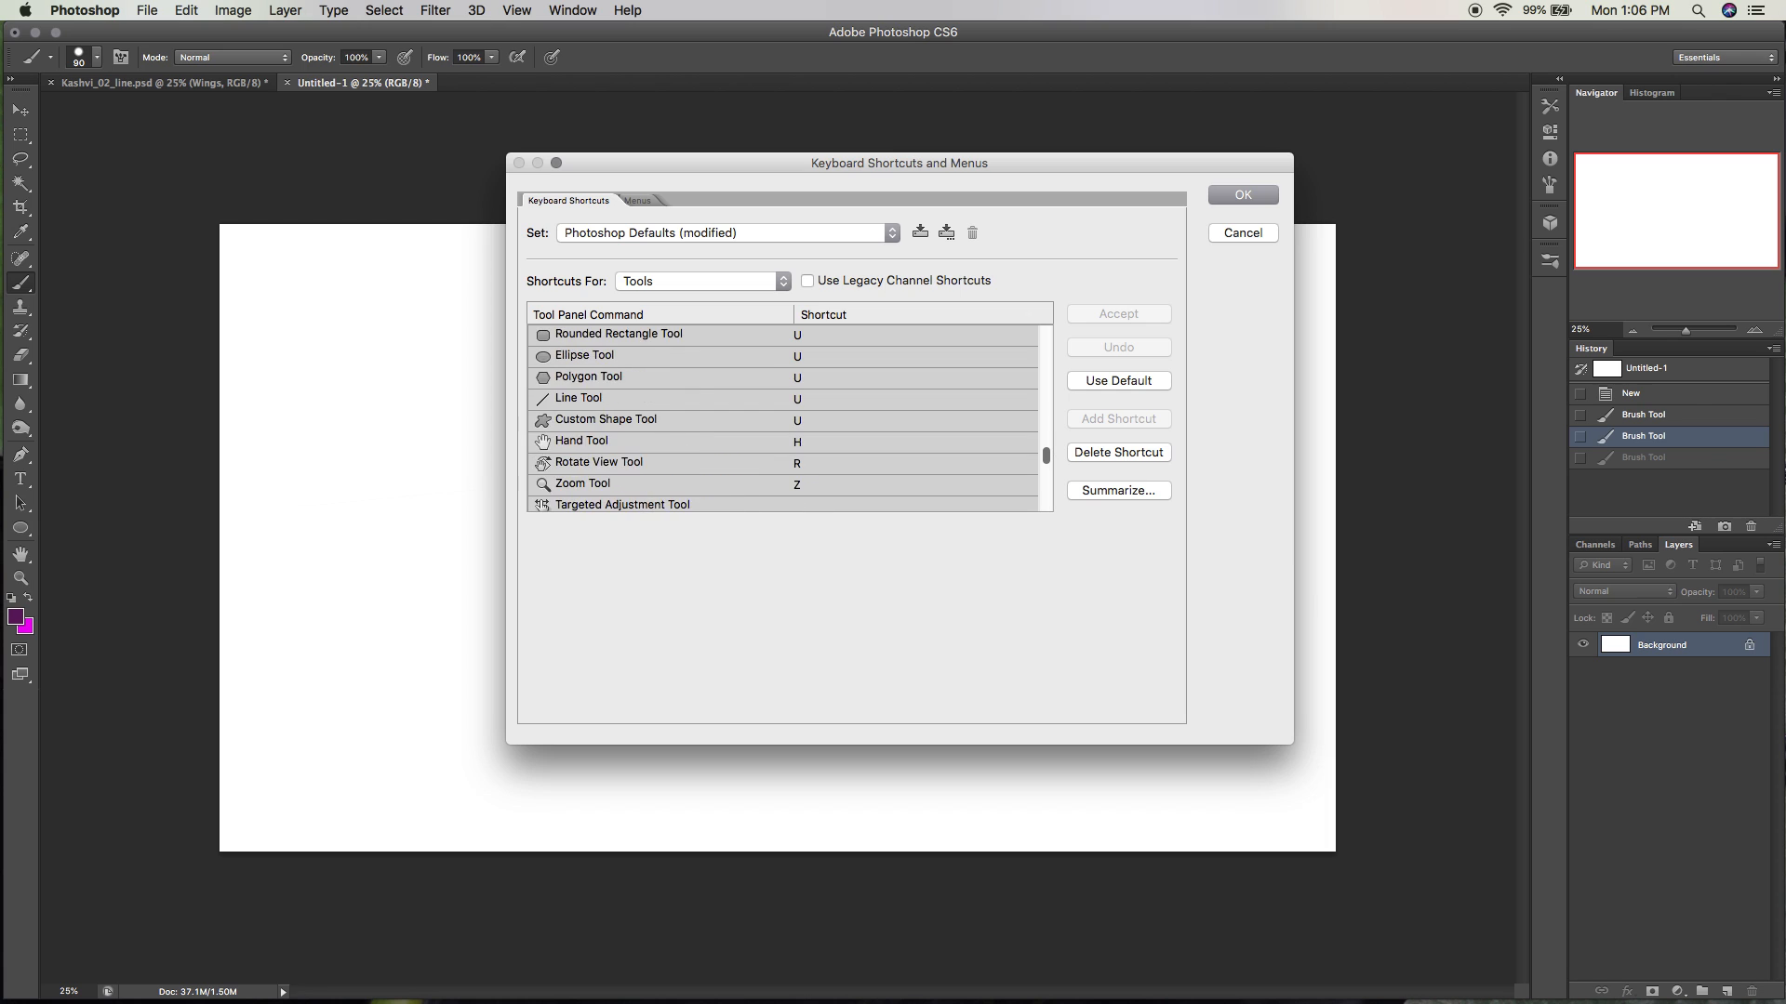
scroll(781, 418, "up", 5)
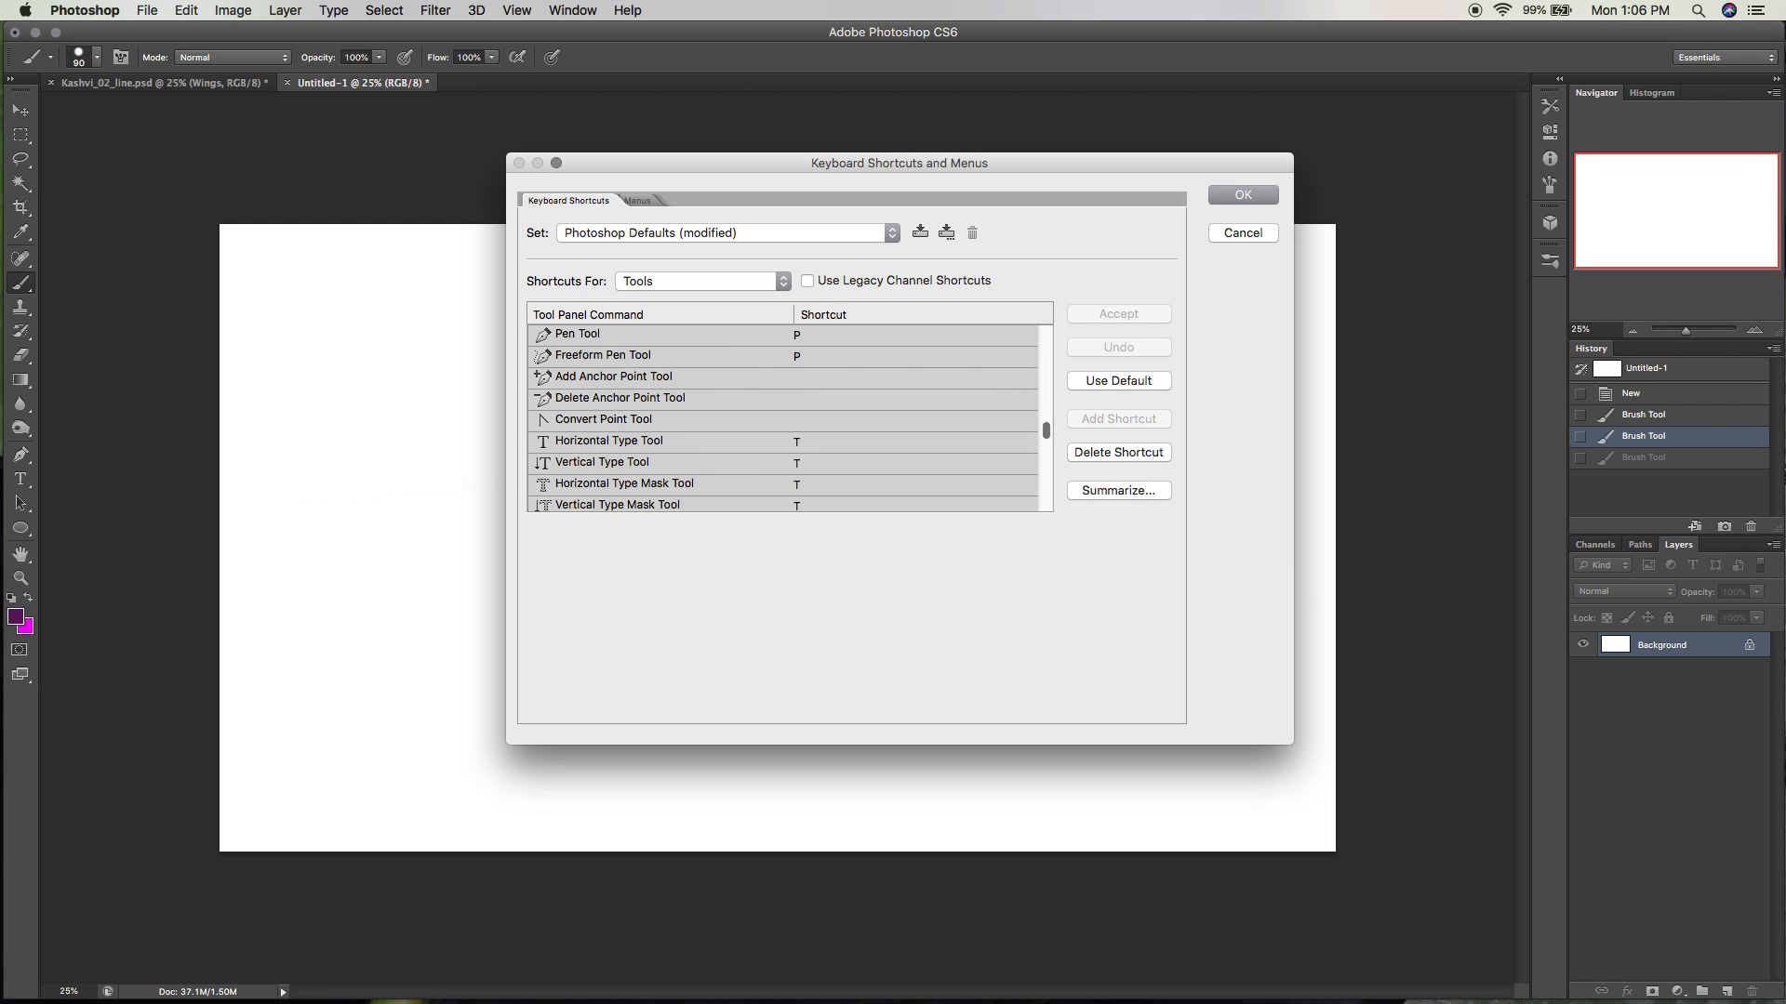
scroll(781, 418, "up", 2)
scroll(781, 419, "up", 5)
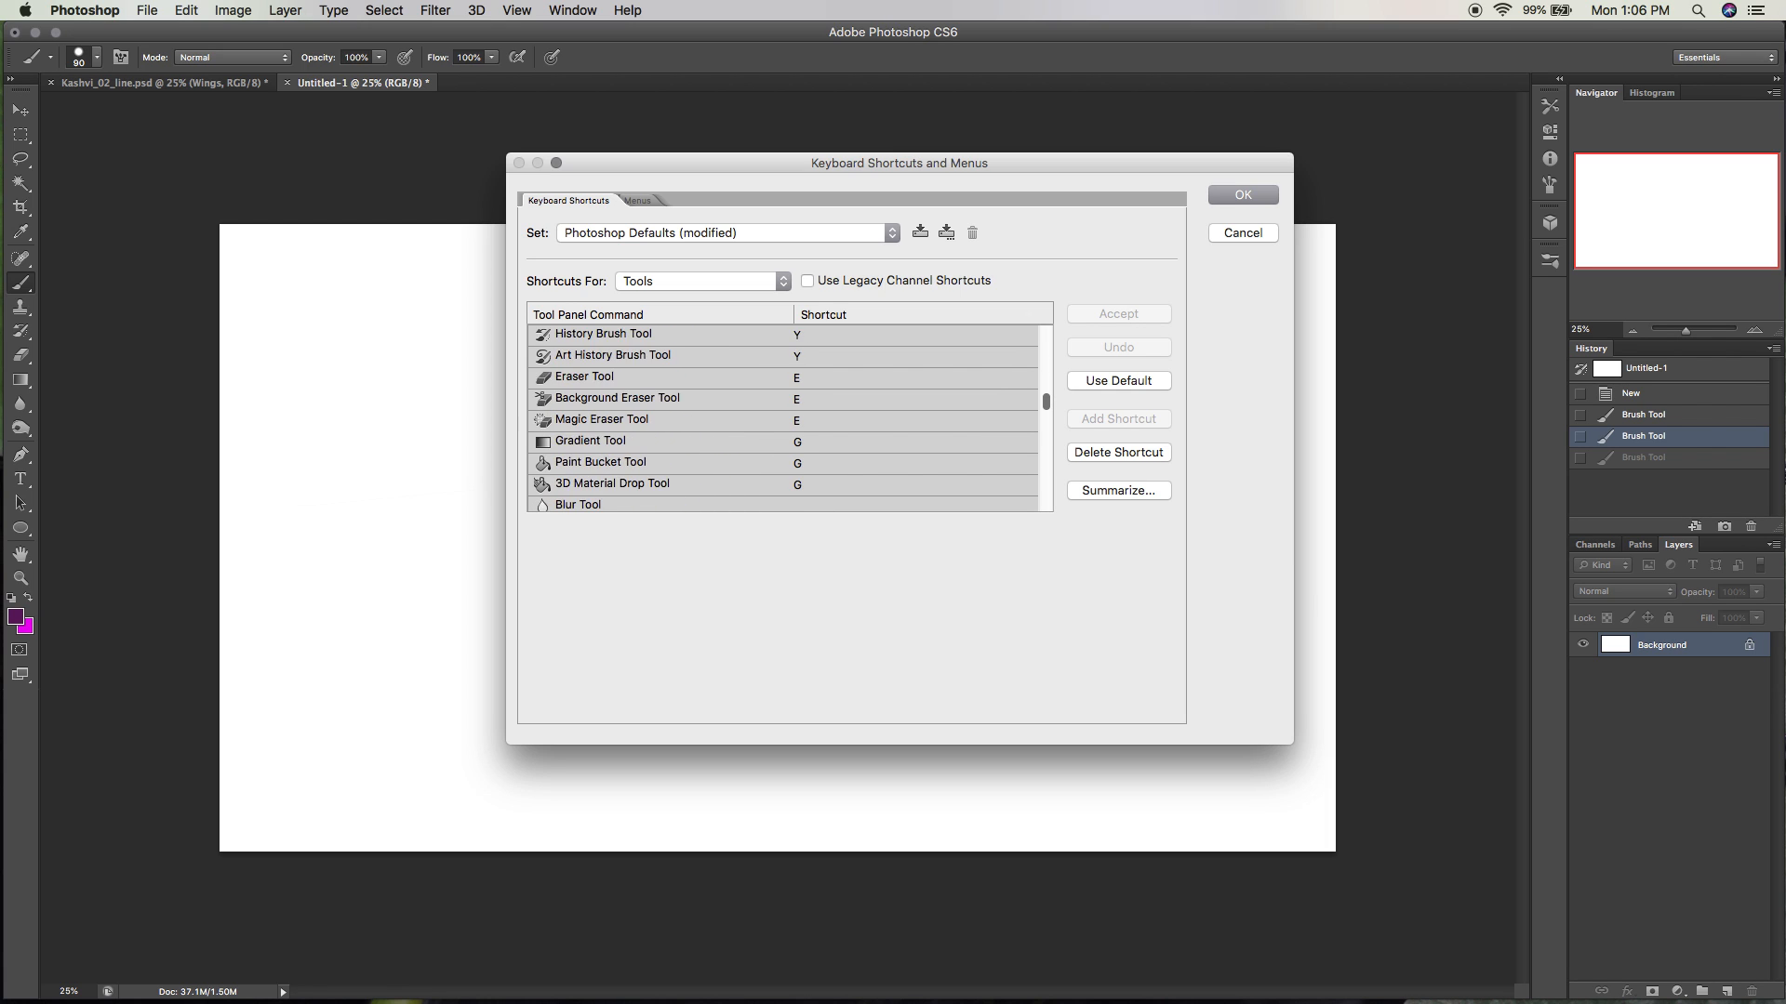
scroll(782, 418, "up", 3)
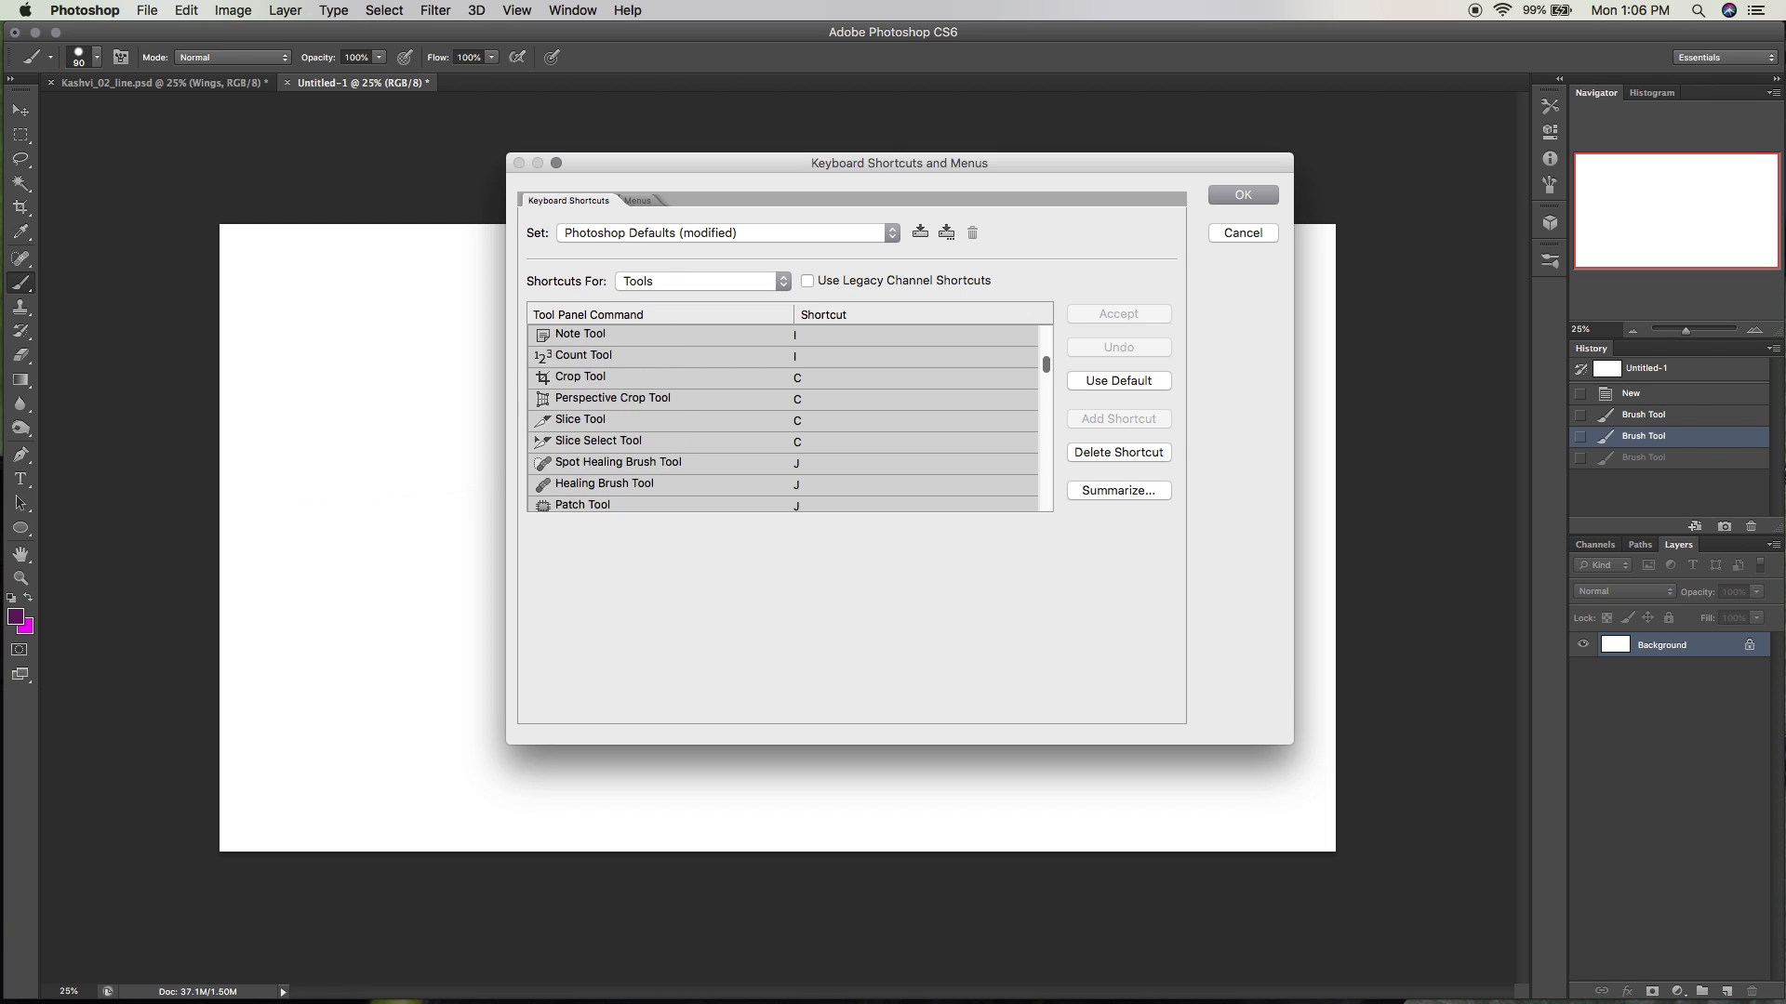
scroll(781, 419, "up", 3)
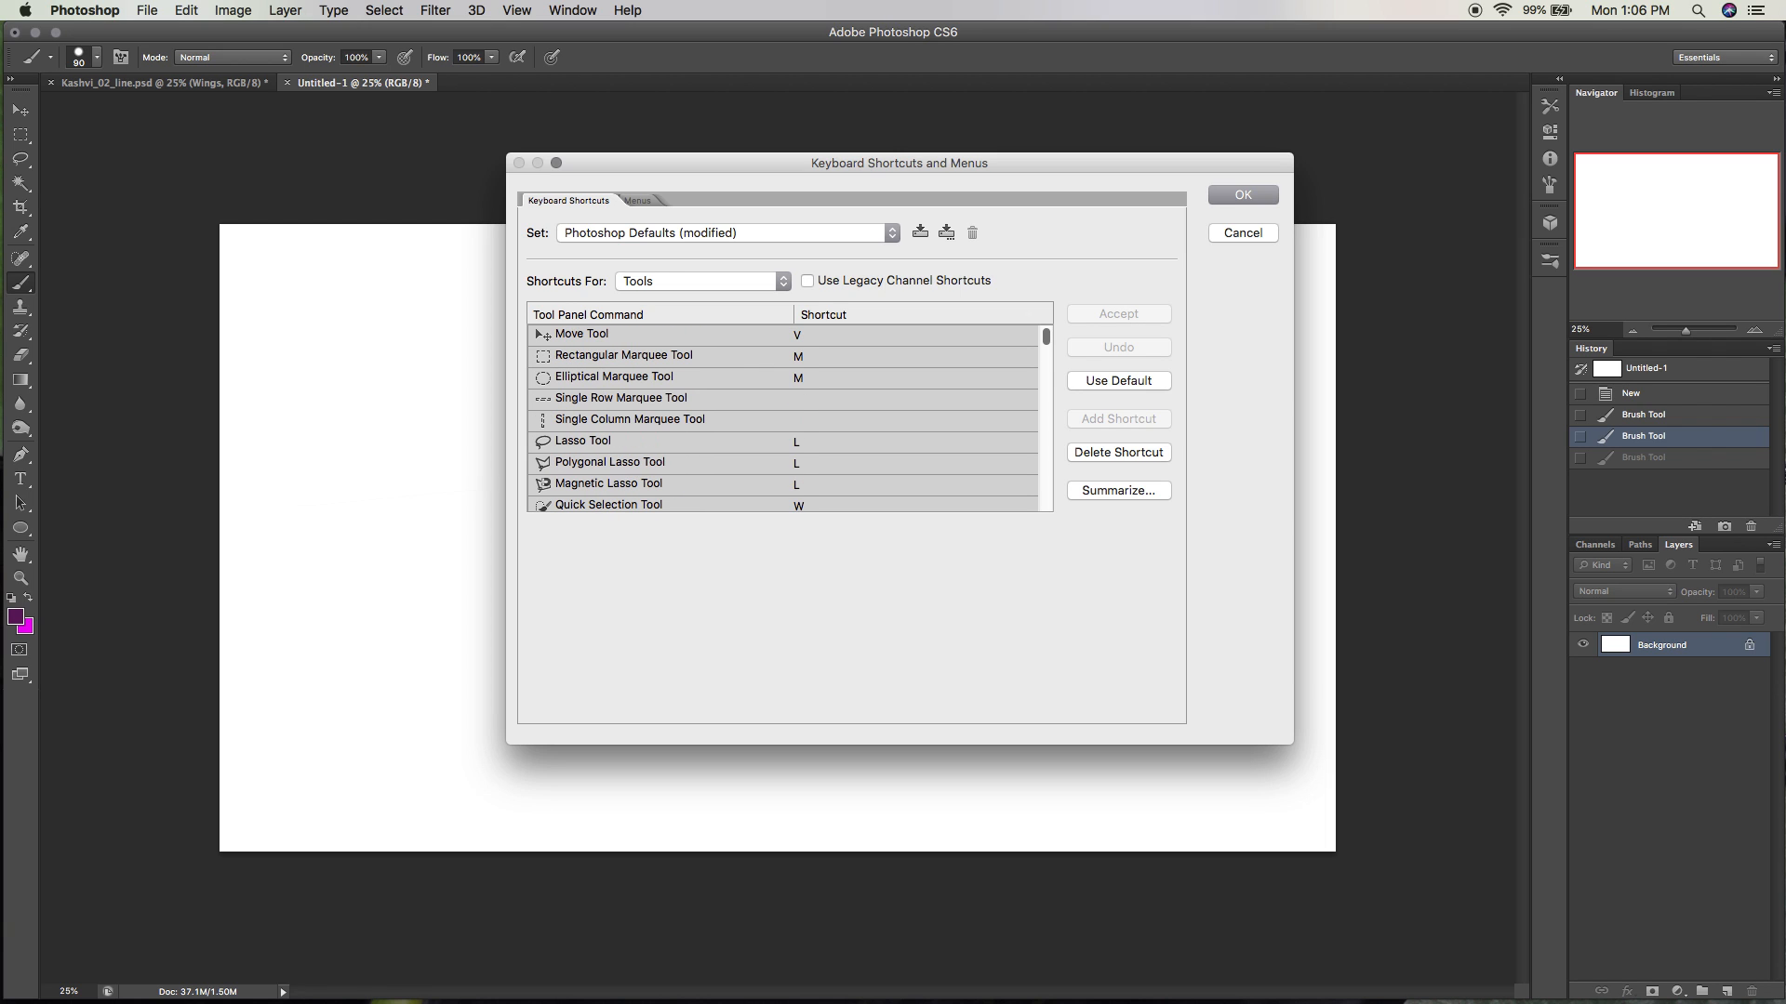
scroll(781, 419, "down", 12)
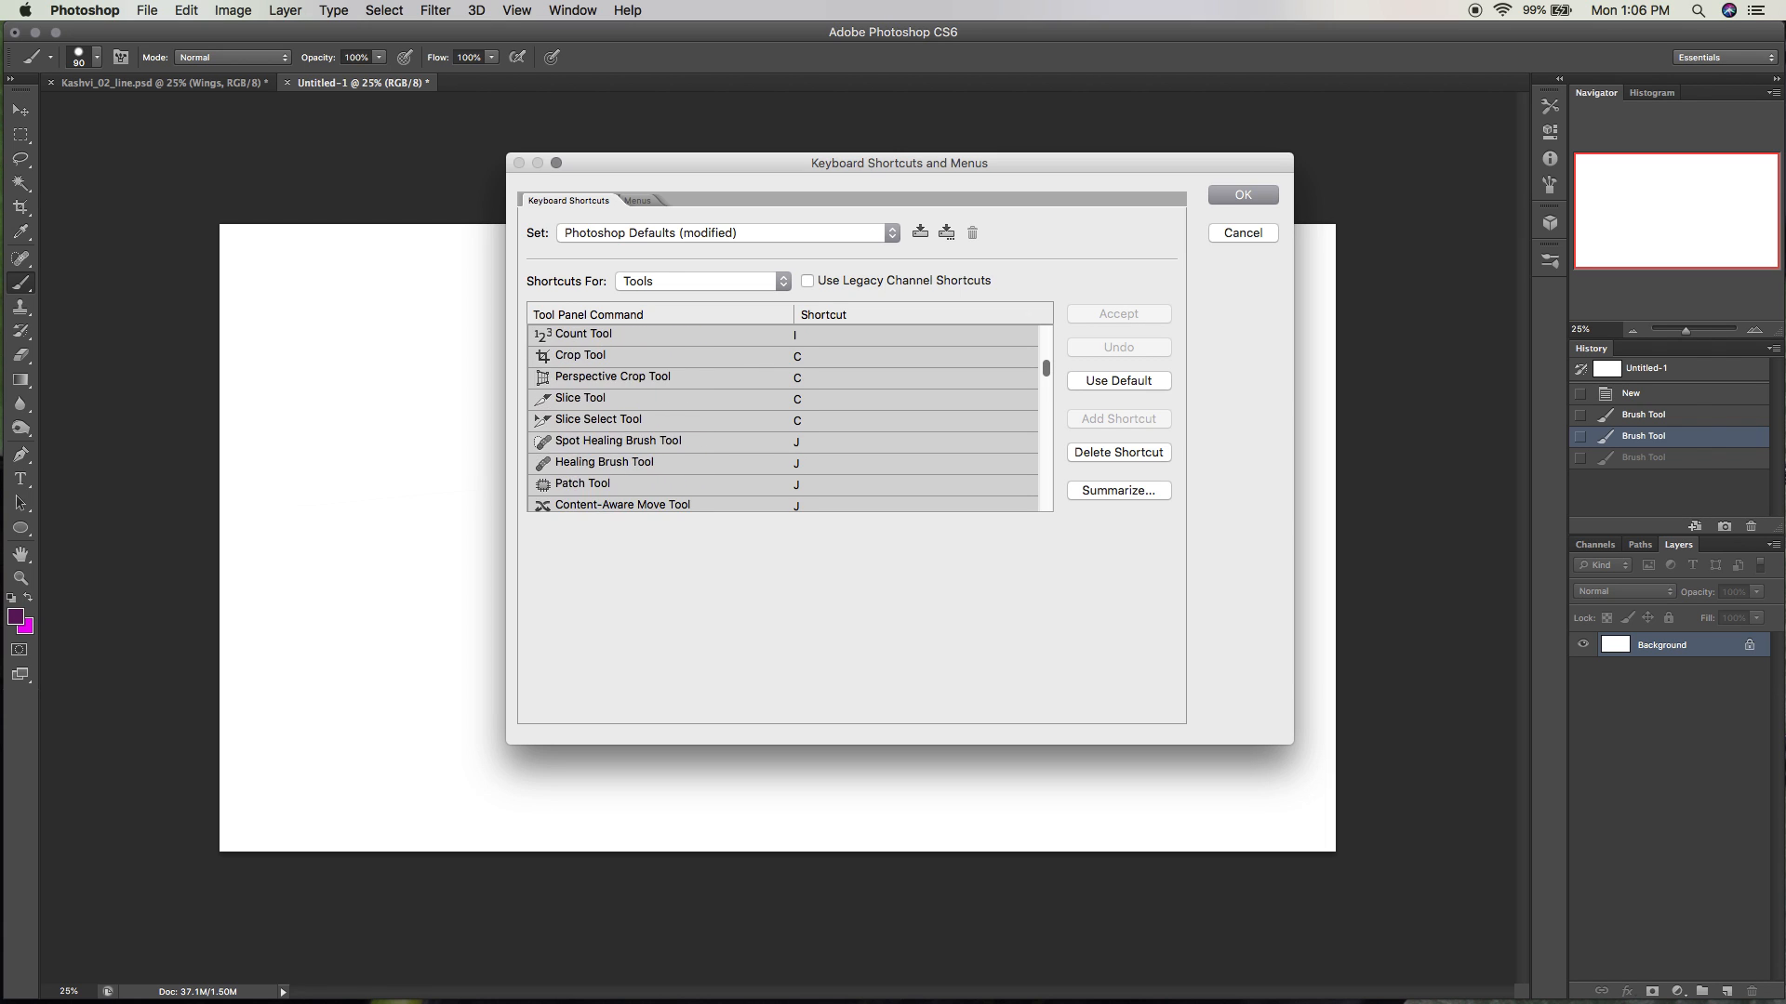
scroll(781, 418, "down", 12)
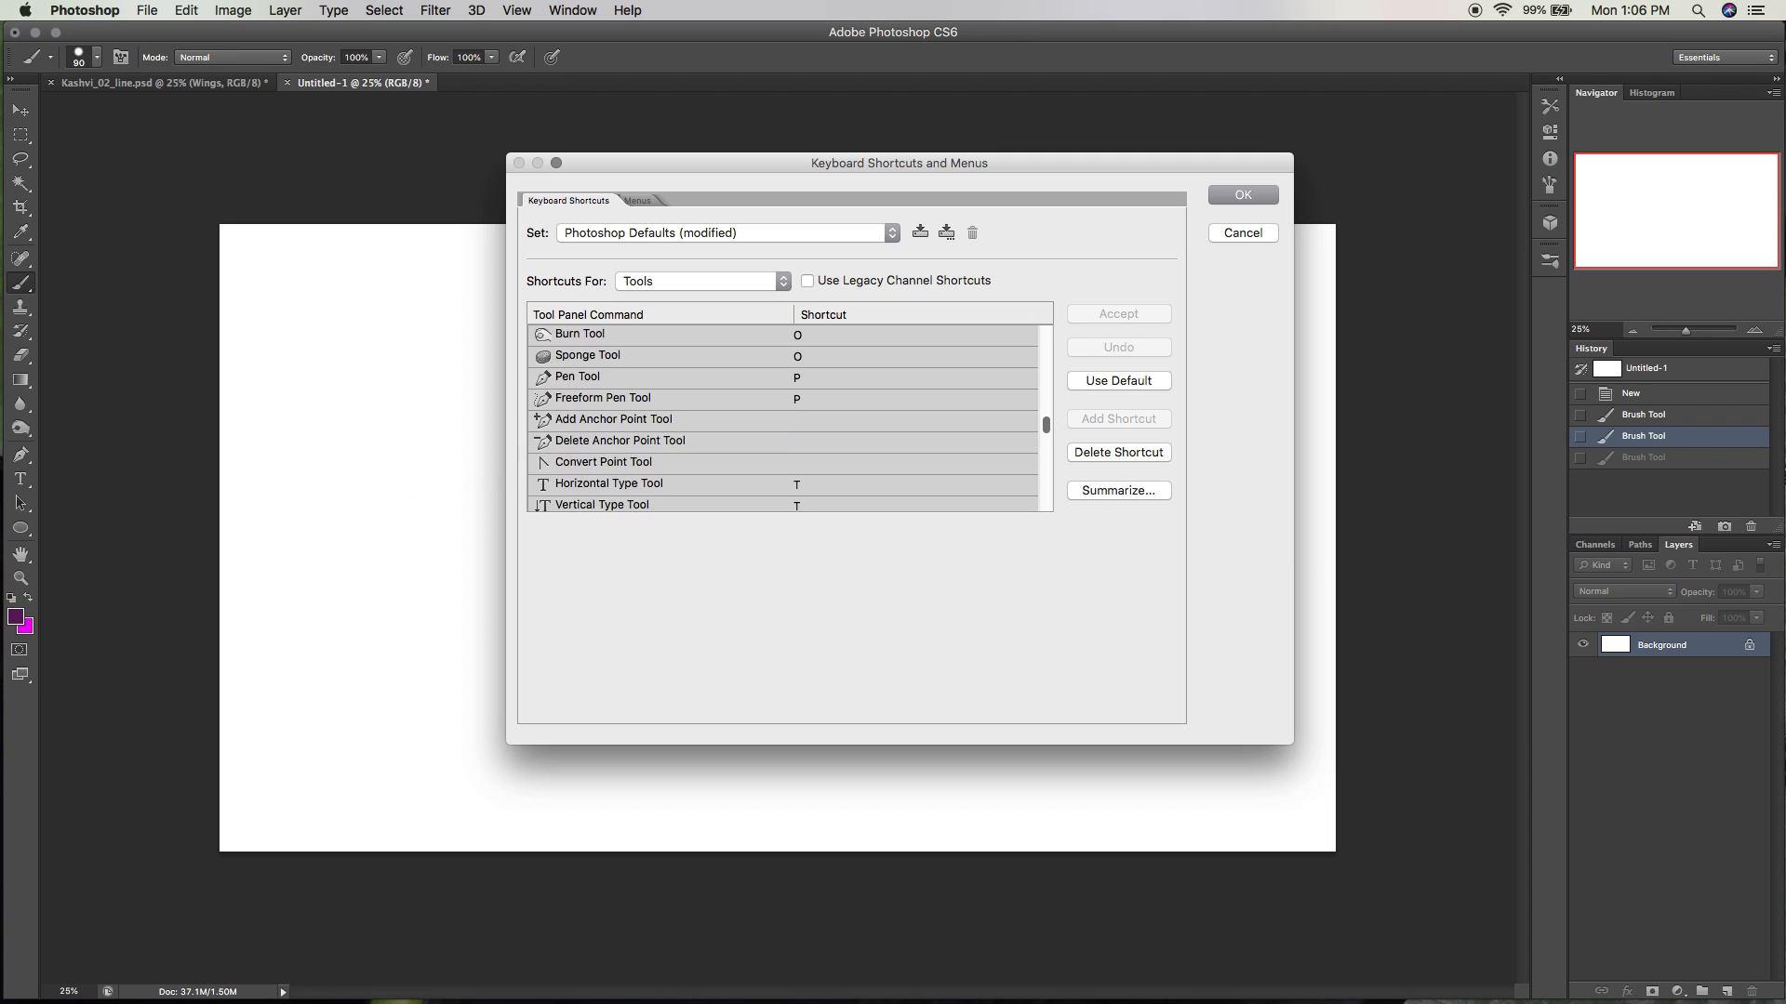
scroll(782, 419, "down", 15)
left_click(595, 483)
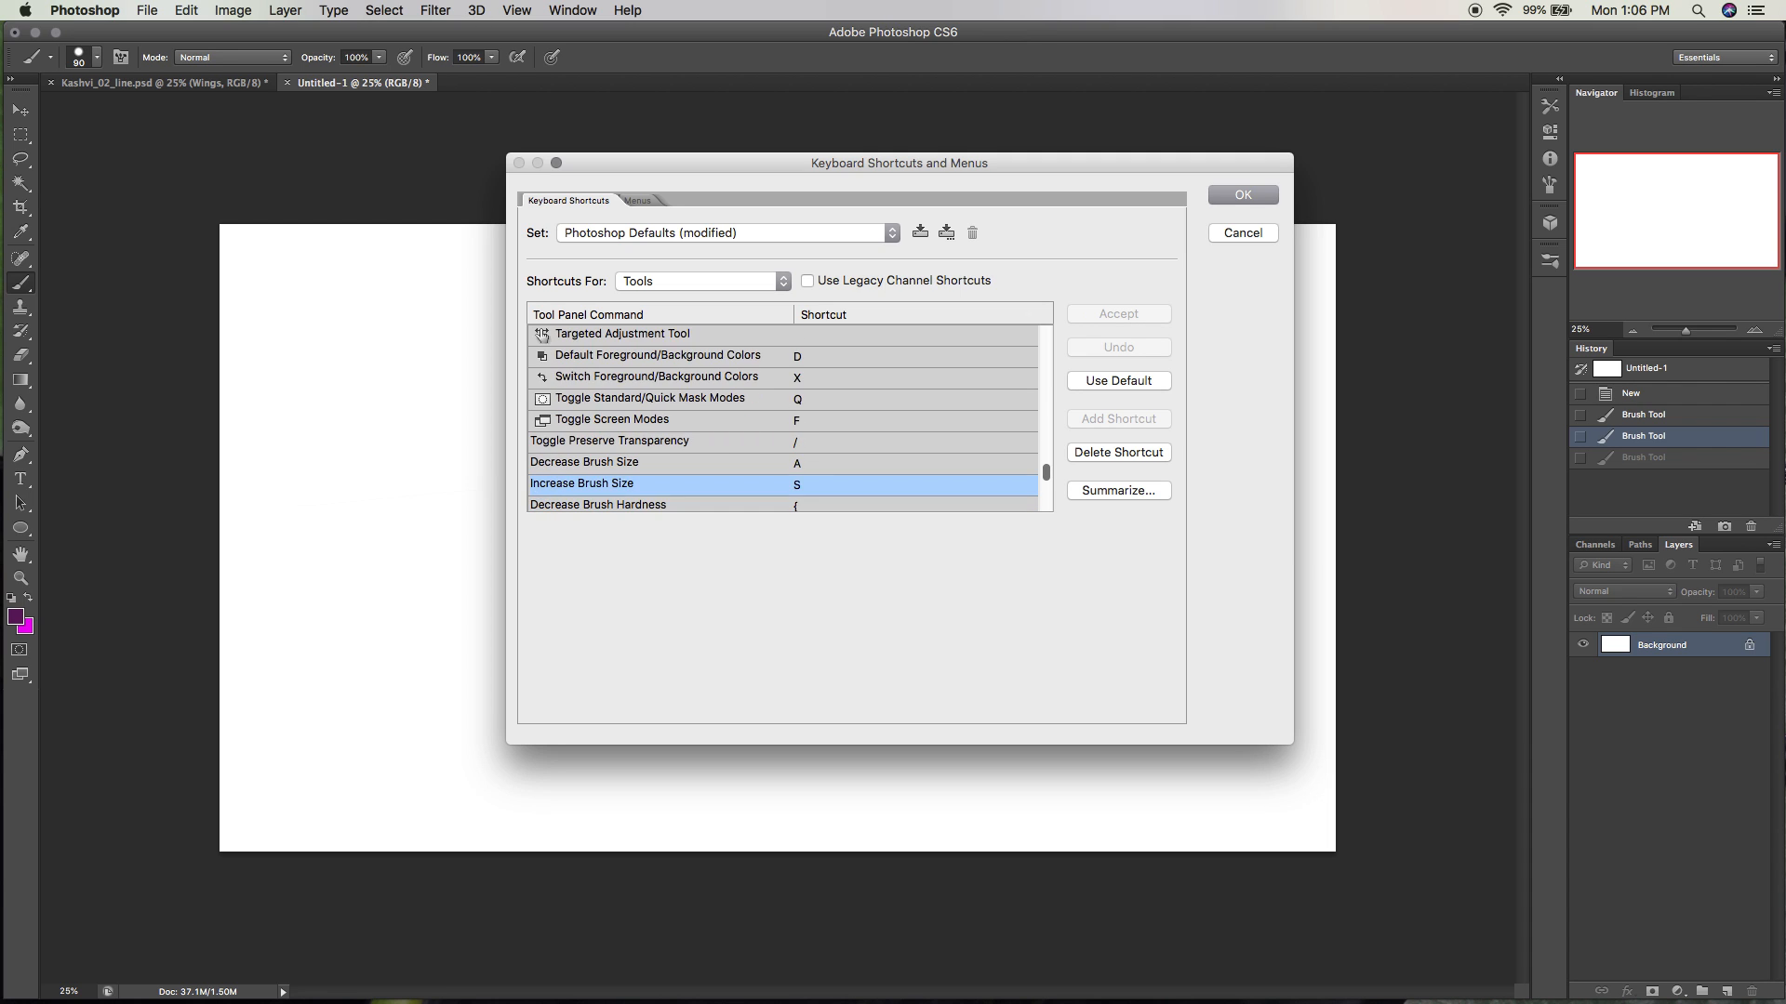
scroll(781, 418, "down", 5)
scroll(781, 419, "up", 7)
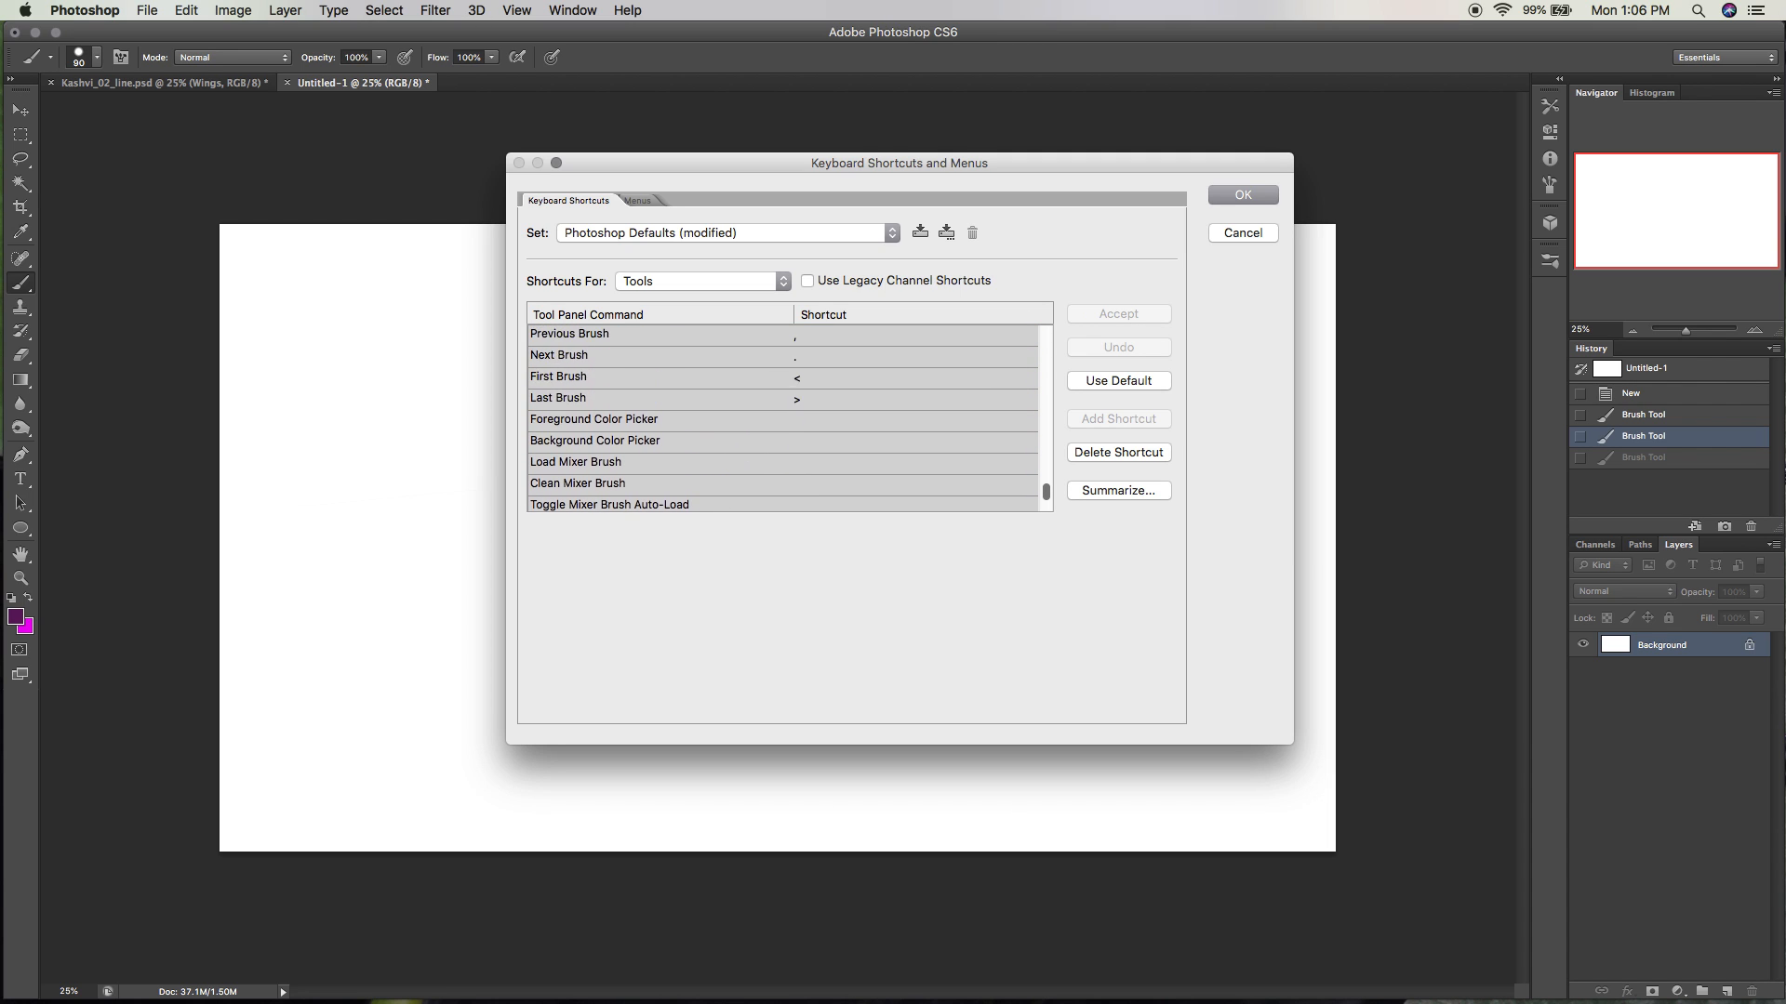
scroll(782, 419, "down", 1)
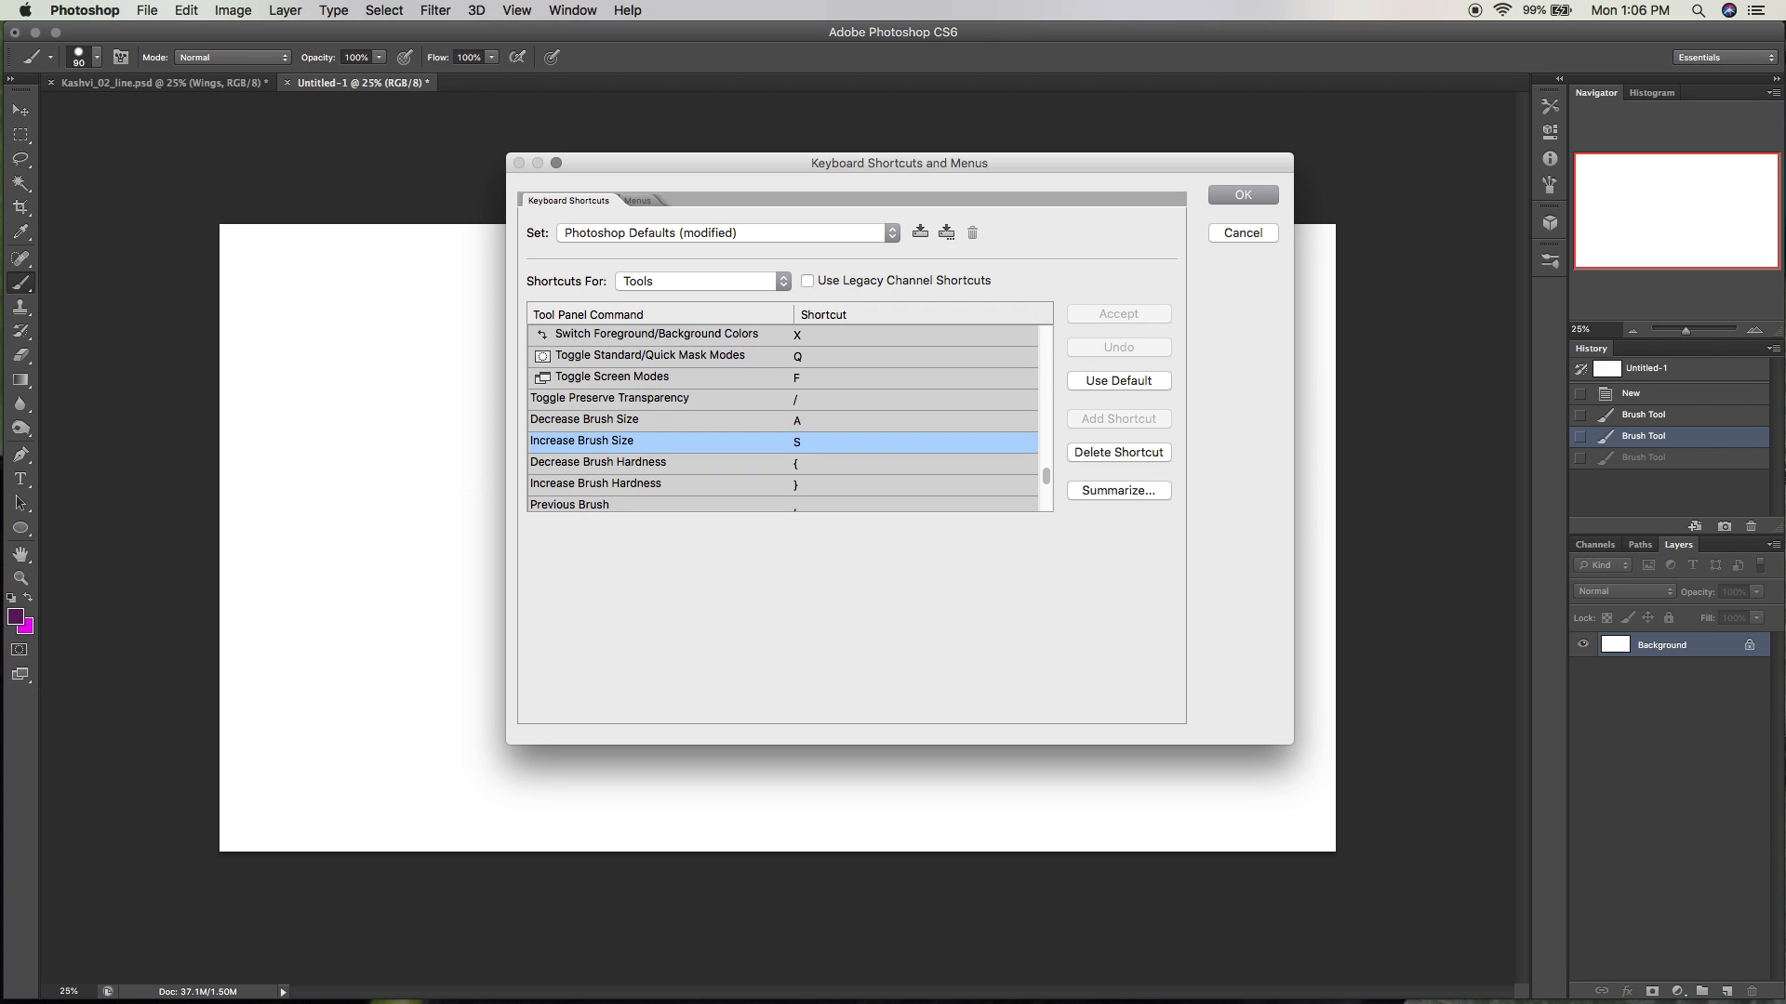
key("Return")
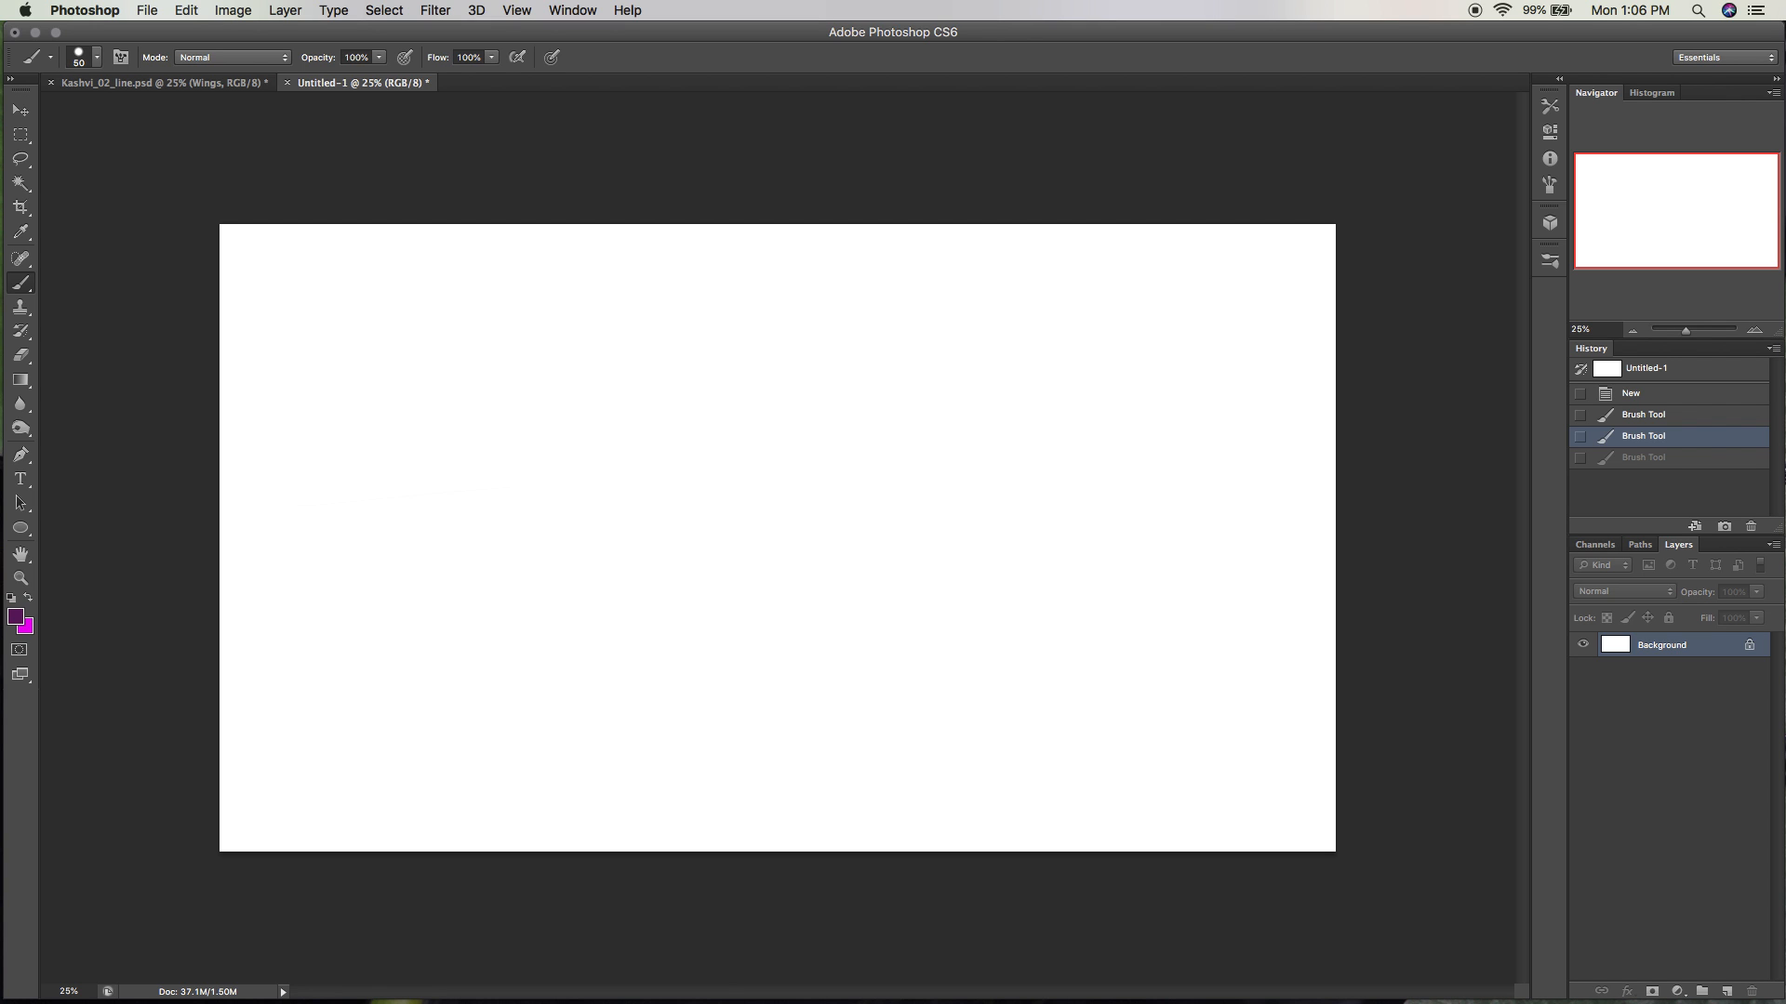
Enlarge and shrink the brush in turns, finishing at a brush size of 1200.
key("bracketright")
key("bracketright")
key("bracketright")
key("bracketright")
key("bracketright")
key("bracketright")
key("bracketright")
key("bracketright")
key("bracketright")
key("bracketright")
key("bracketright")
key("bracketright")
key("bracketleft")
key("bracketleft")
key("bracketleft")
key("bracketleft")
key("bracketleft")
key("bracketleft")
key("bracketright")
key("bracketright")
key("bracketright")
key("bracketright")
key("bracketright")
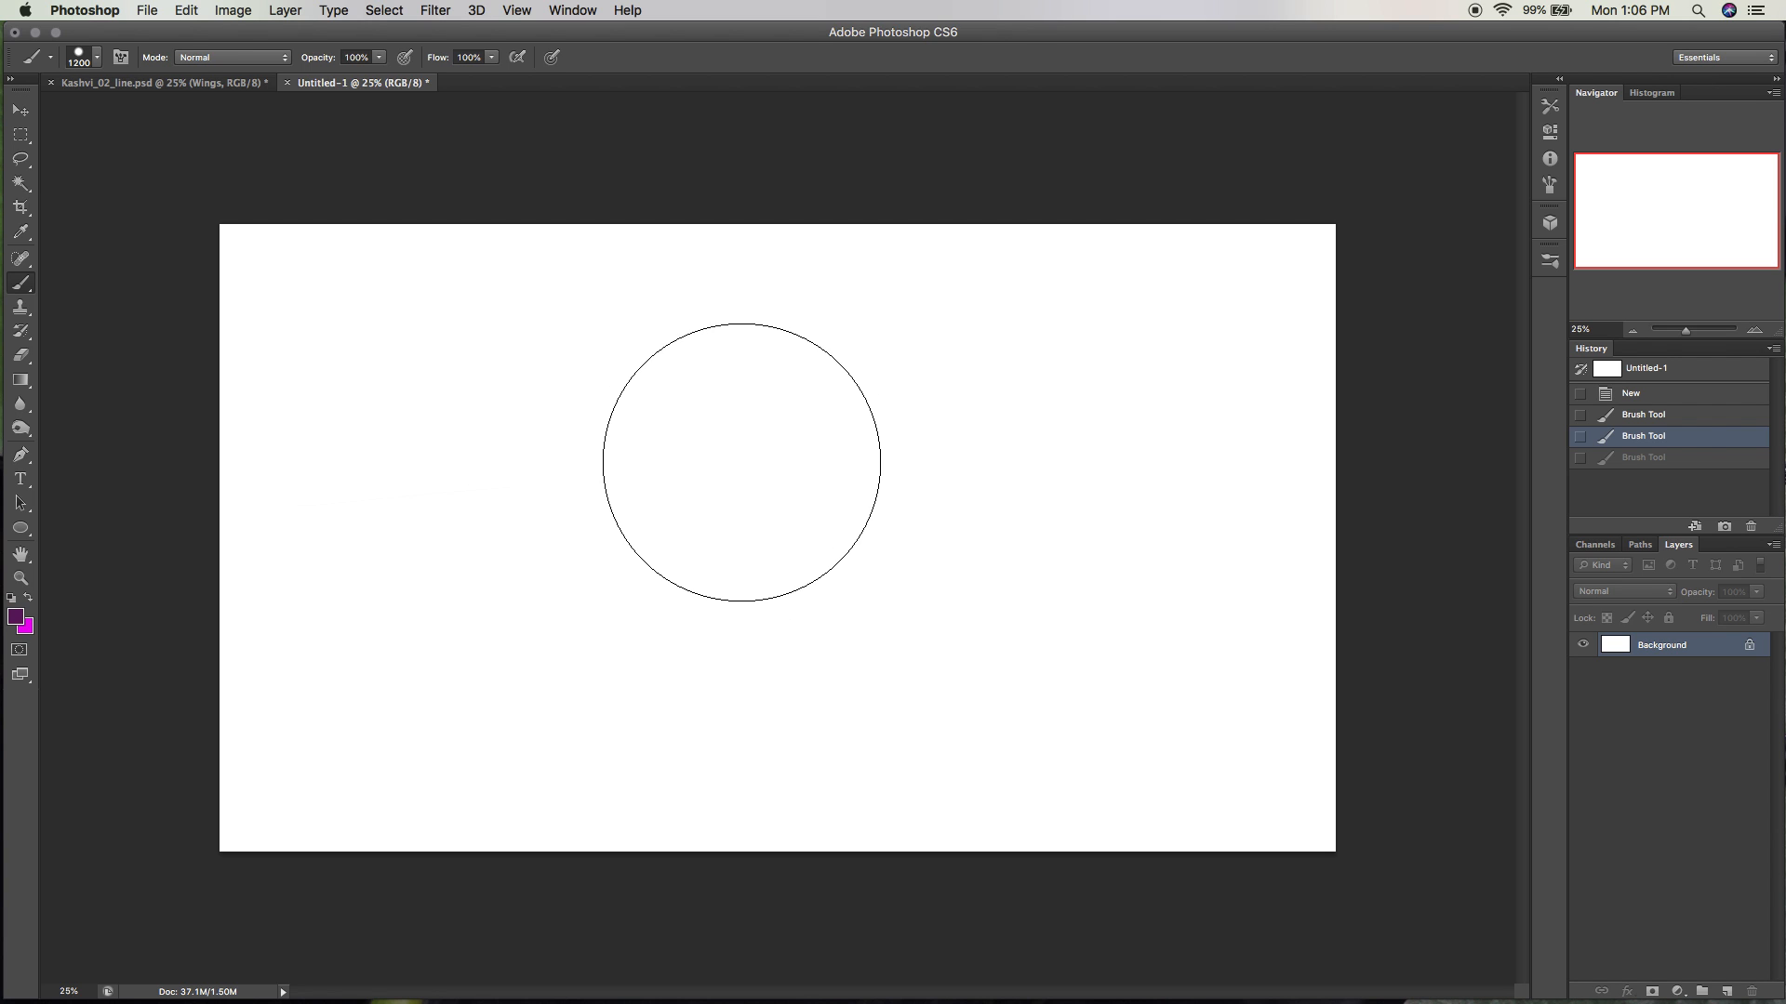
Paint a large purple blob near the middle of the canvas and enlarge the brush to 1700.
left_click_drag(741, 478, 742, 507)
key("super+z")
key("bracketright")
key("bracketright")
key("bracketright")
key("bracketright")
key("bracketright")
key("bracketright")
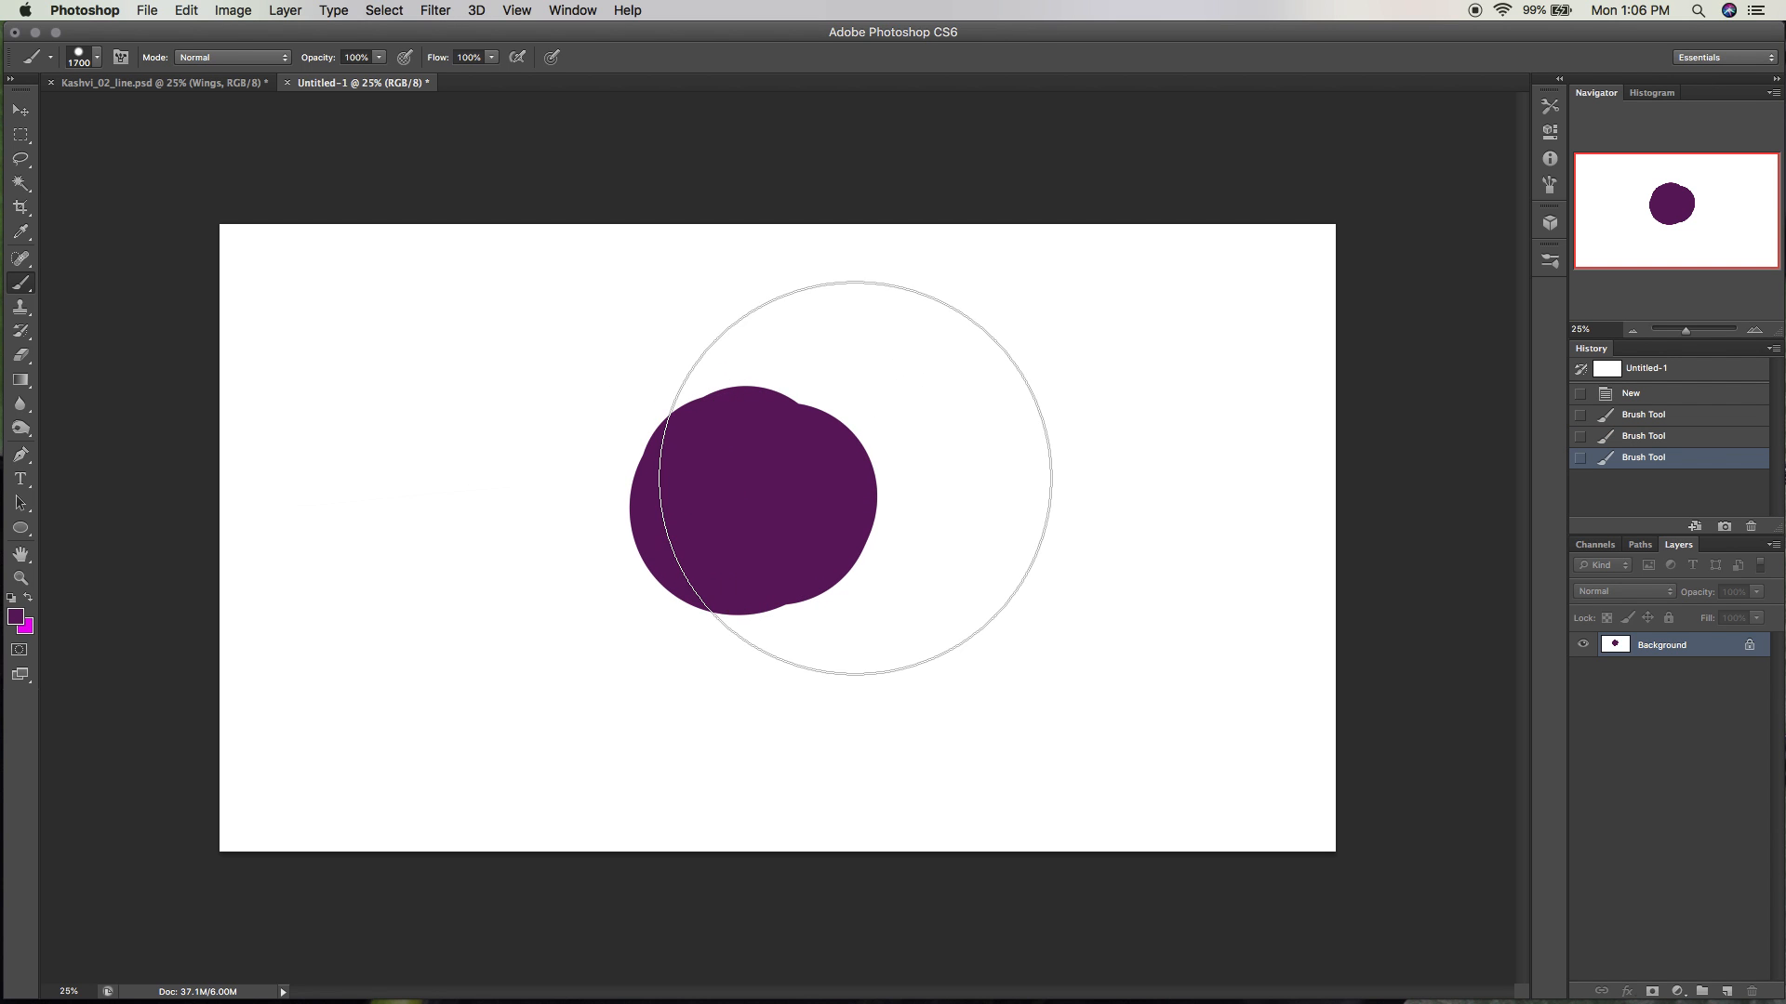
Reduce the brush size to 250.
key("bracketleft")
key("bracketleft")
key("bracketleft")
key("bracketleft")
key("bracketleft")
key("bracketleft")
key("bracketleft")
key("bracketleft")
key("bracketleft")
key("bracketleft")
key("bracketleft")
key("bracketleft")
key("bracketleft")
key("bracketleft")
key("bracketleft")
Paint a small scribble to the right of the purple blob, and step back to remove both the scribble and the blob.
left_click_drag(936, 422, 1000, 463)
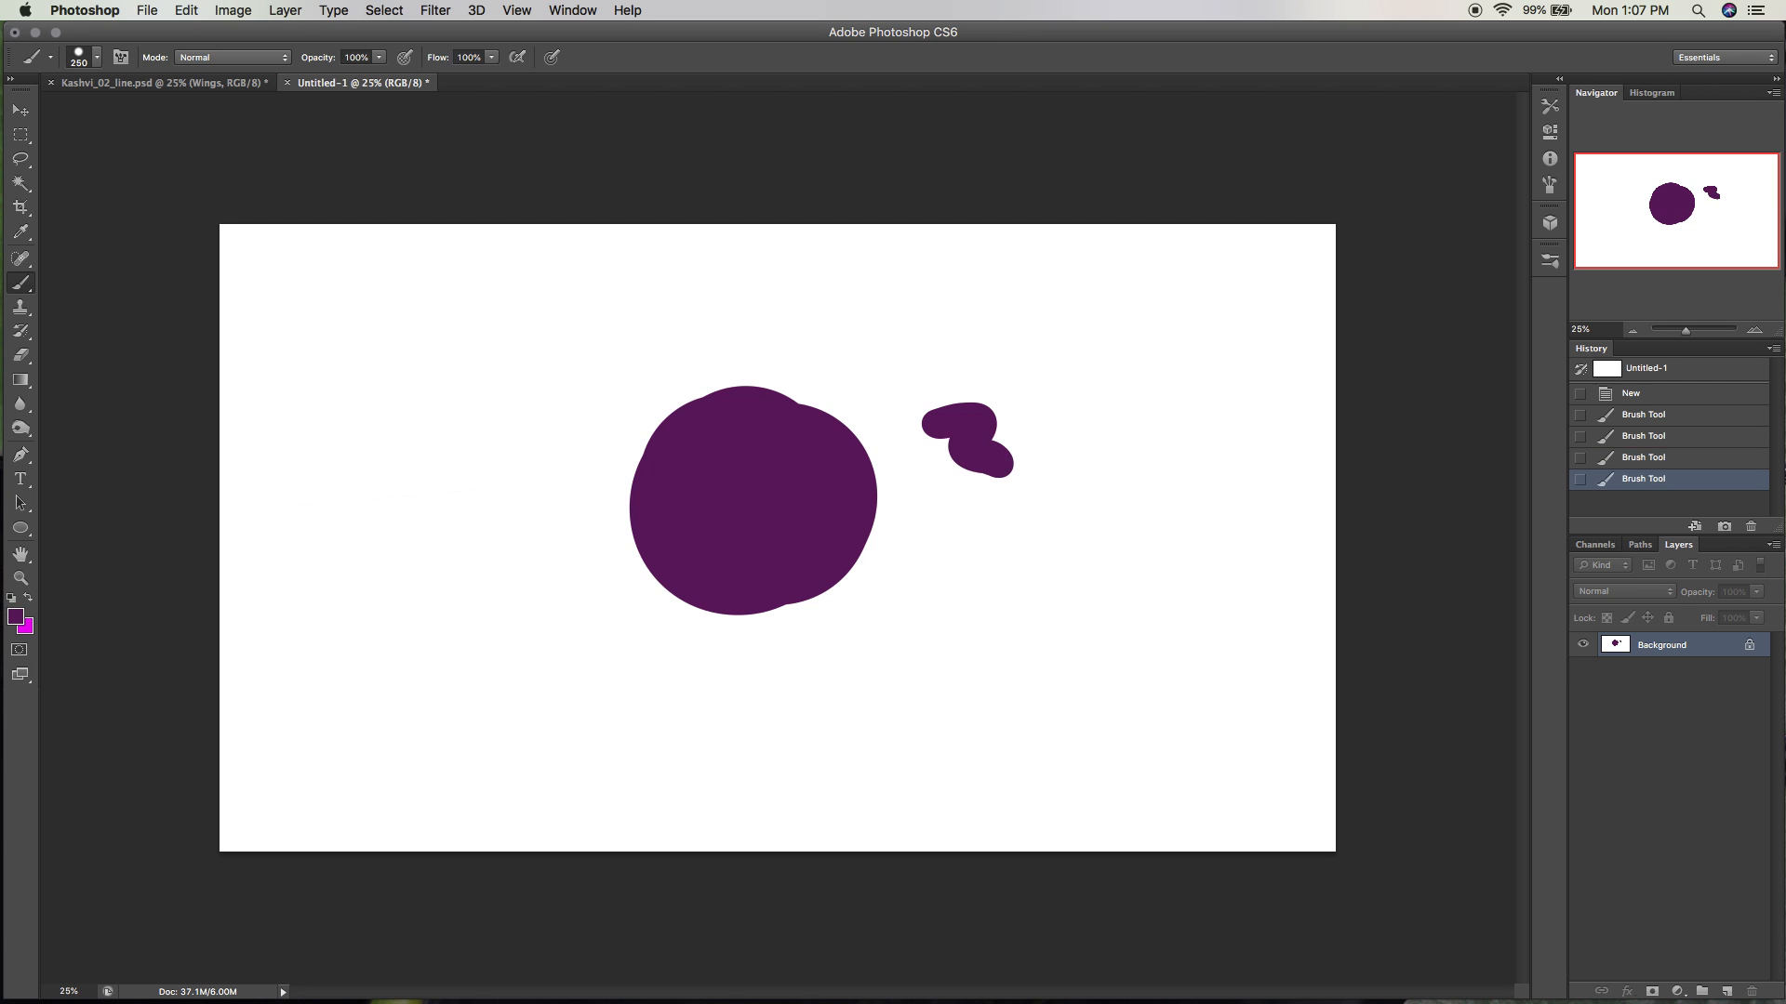
key("super+z")
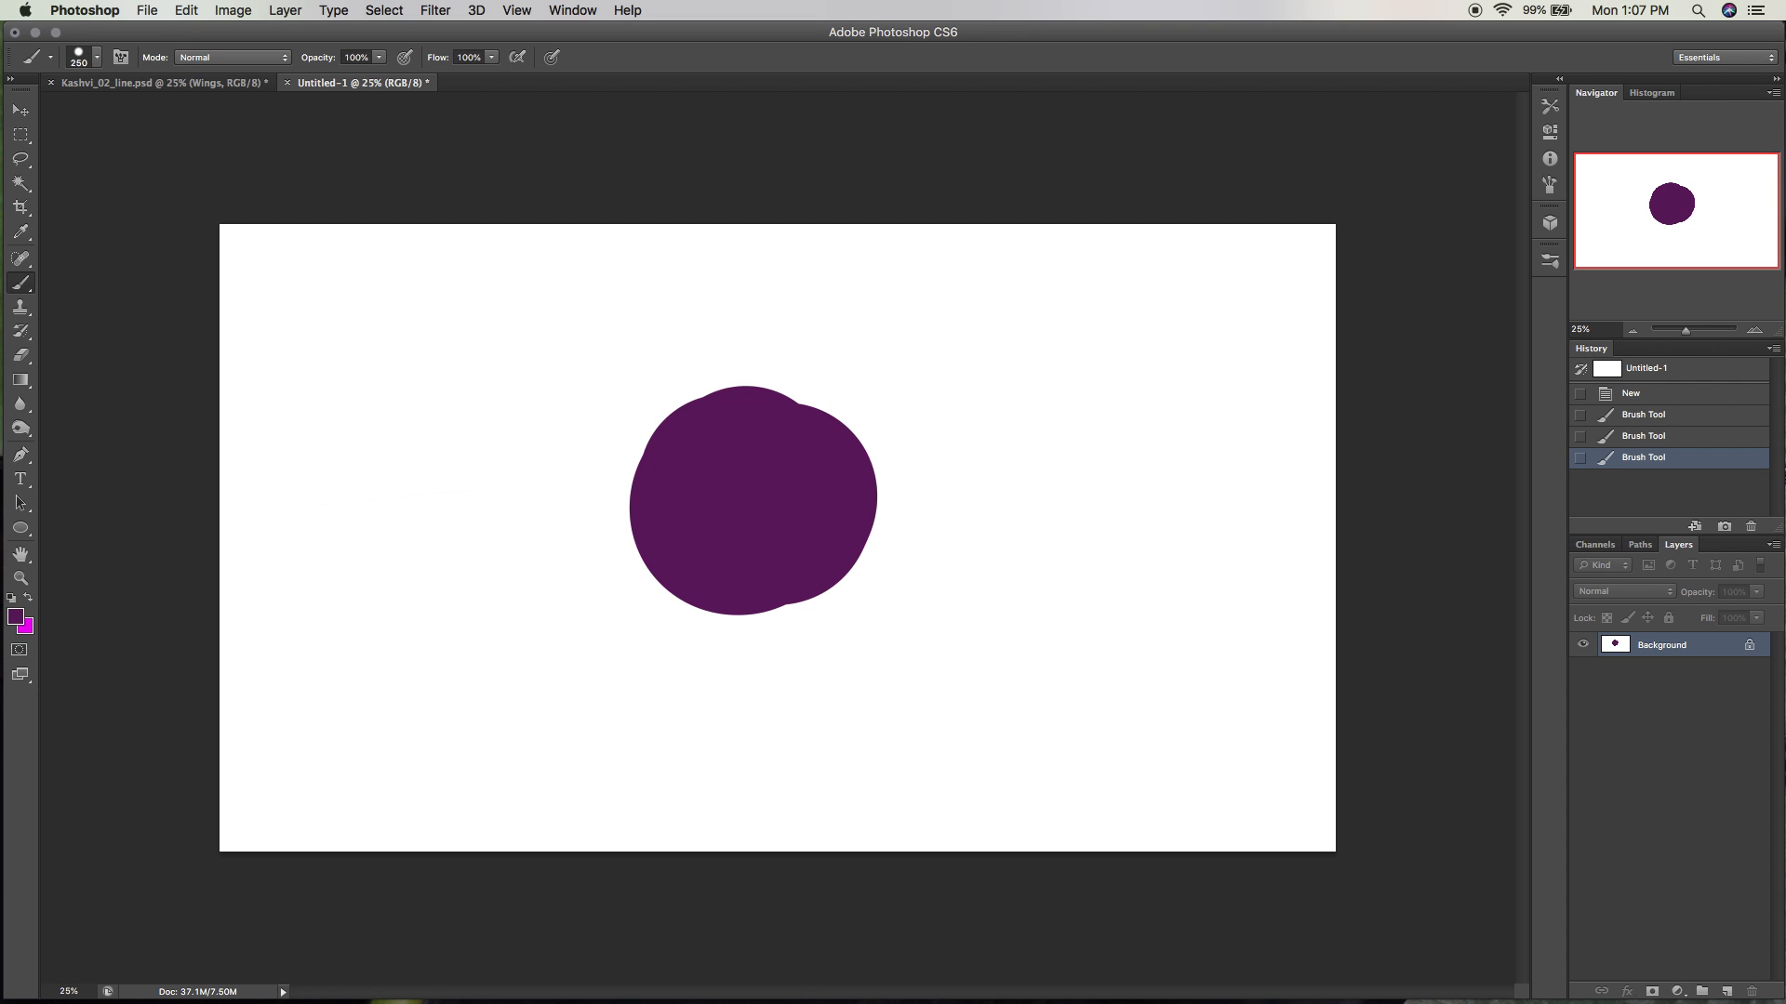
key("alt+super+z")
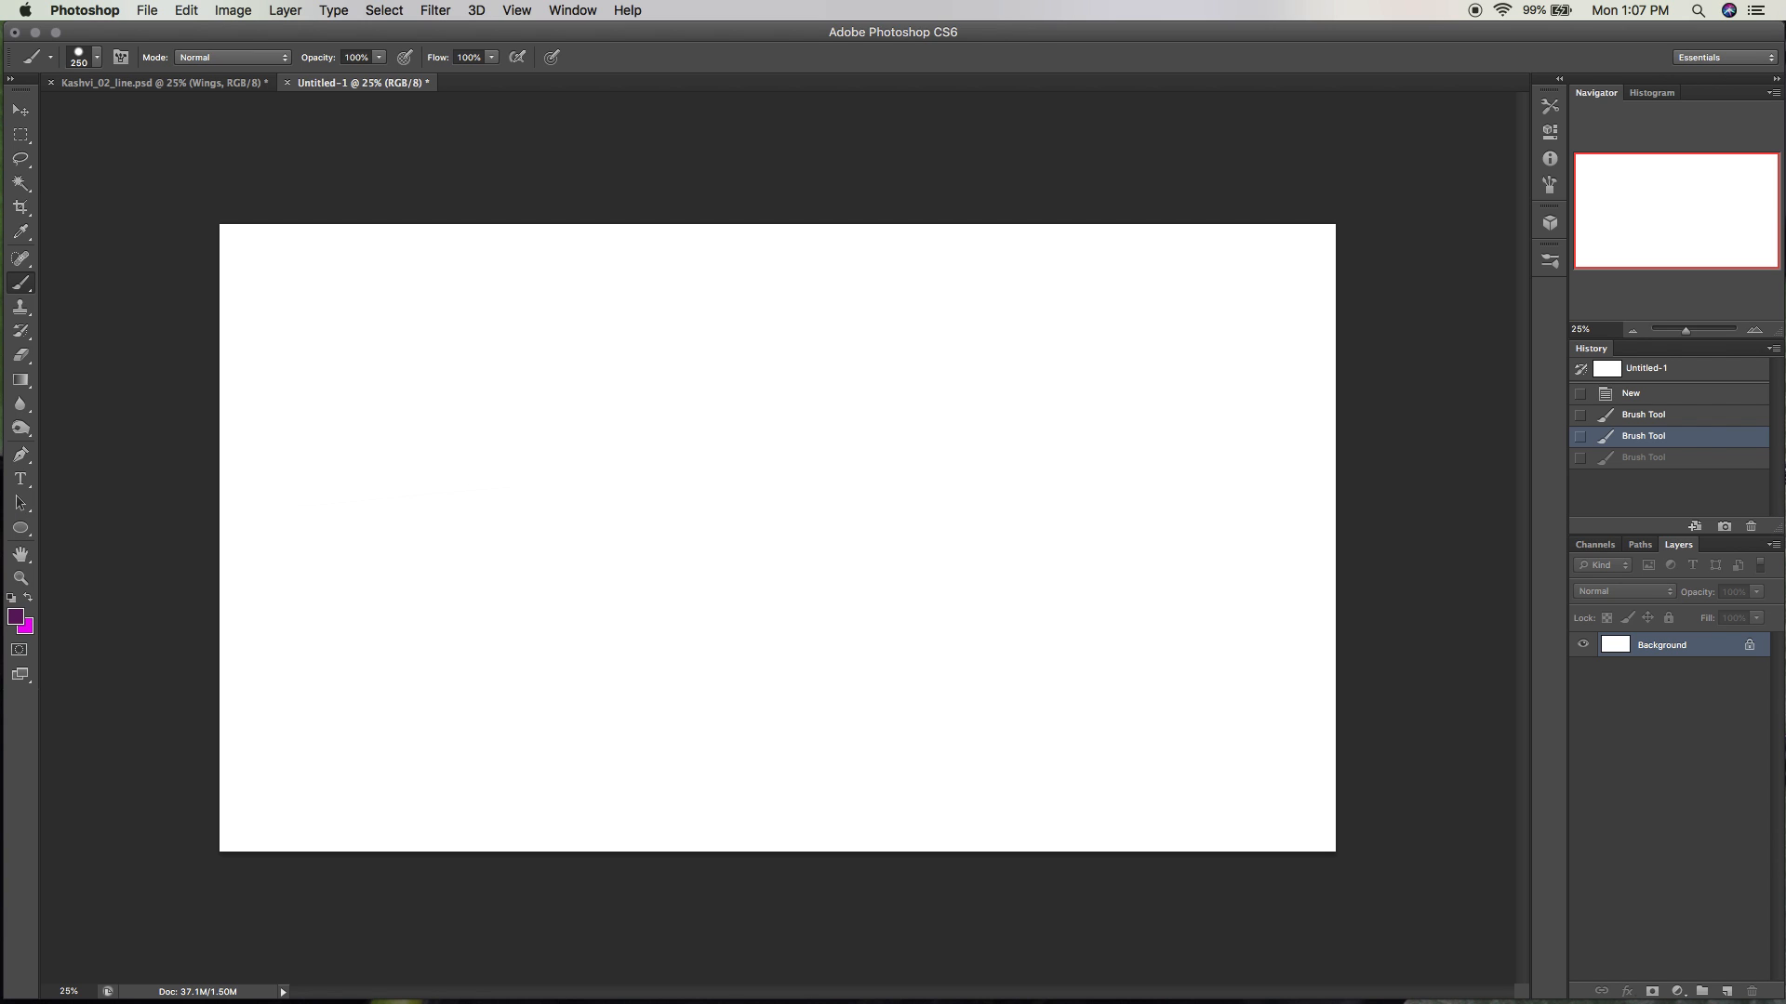
Reopen the keyboard shortcuts editor and check the brush size entries in the Tools list.
left_click(186, 10)
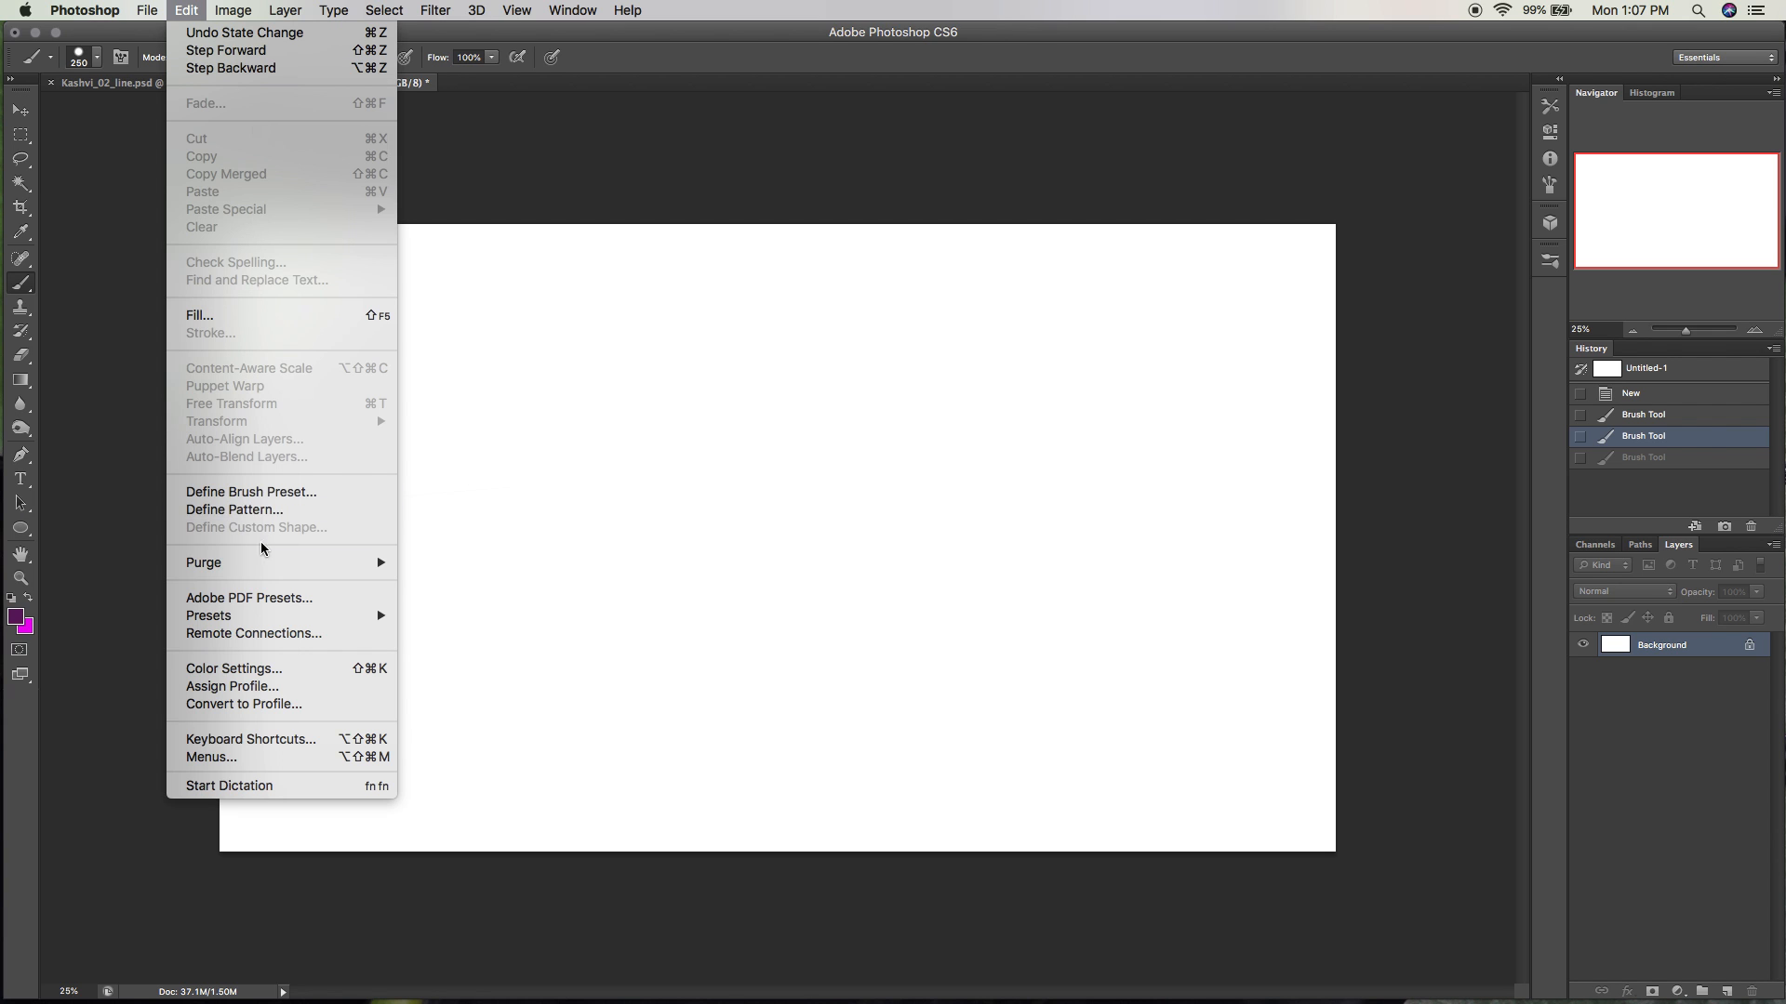
left_click(312, 741)
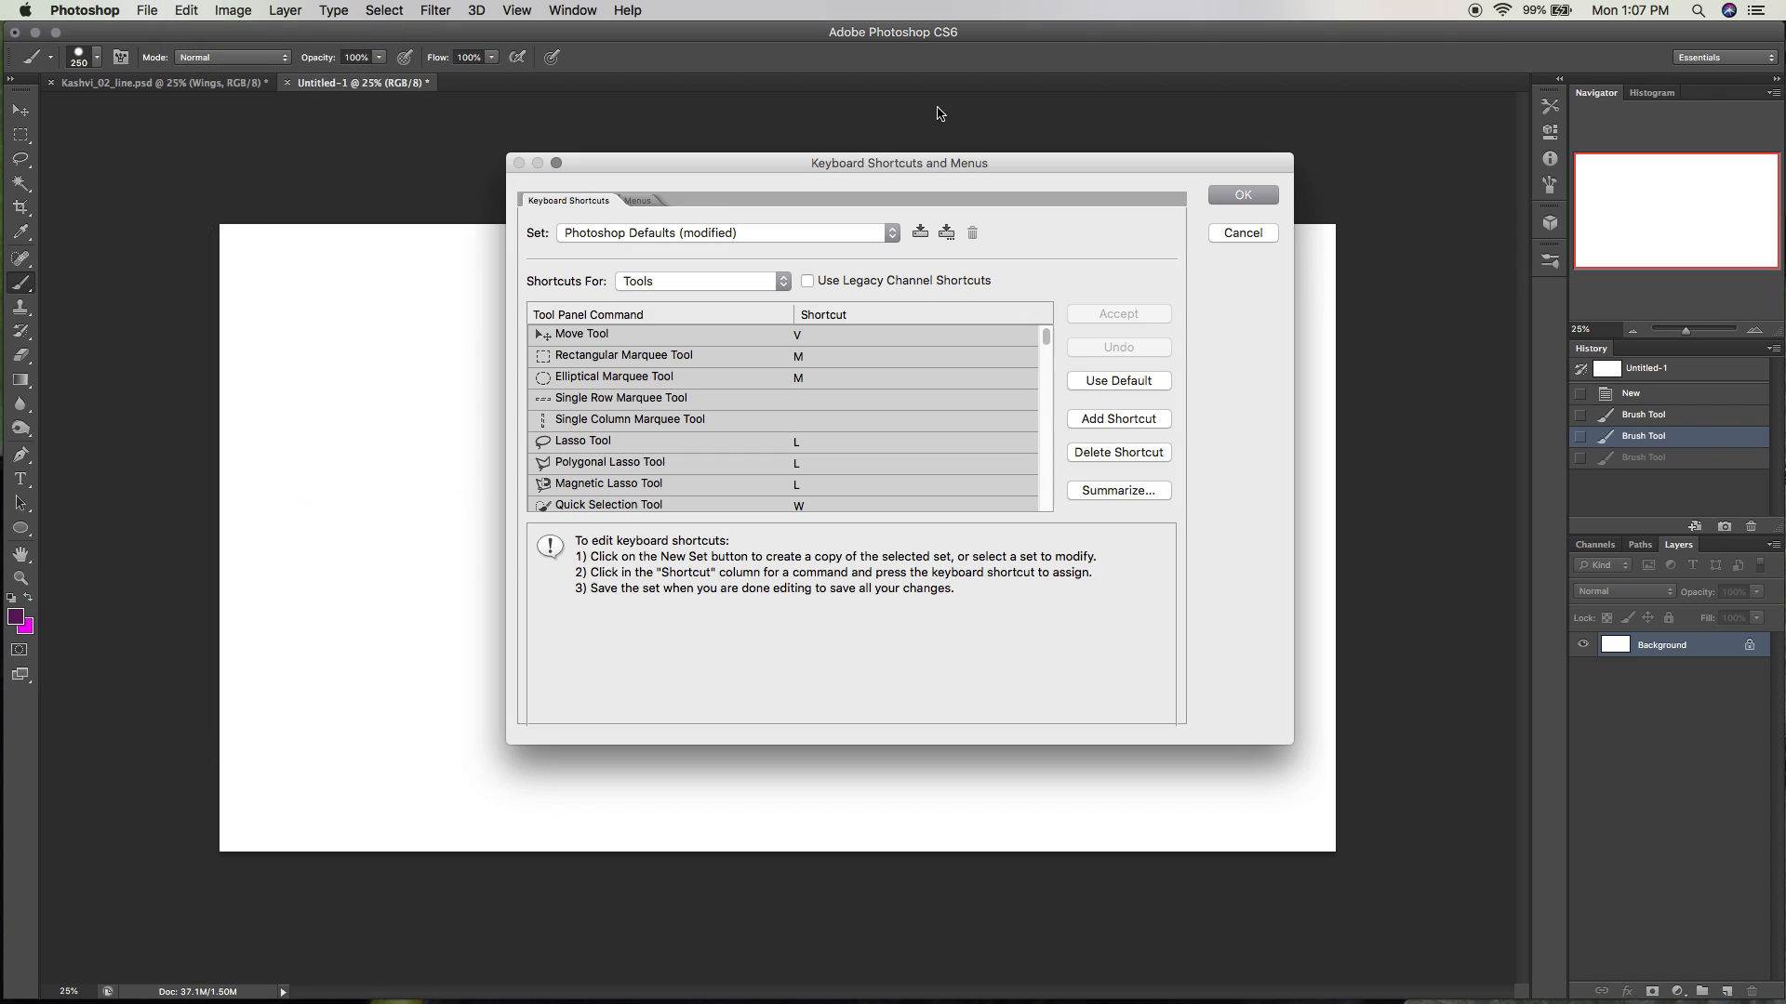
left_click(784, 282)
left_click(797, 268)
scroll(1046, 338, "down", 1)
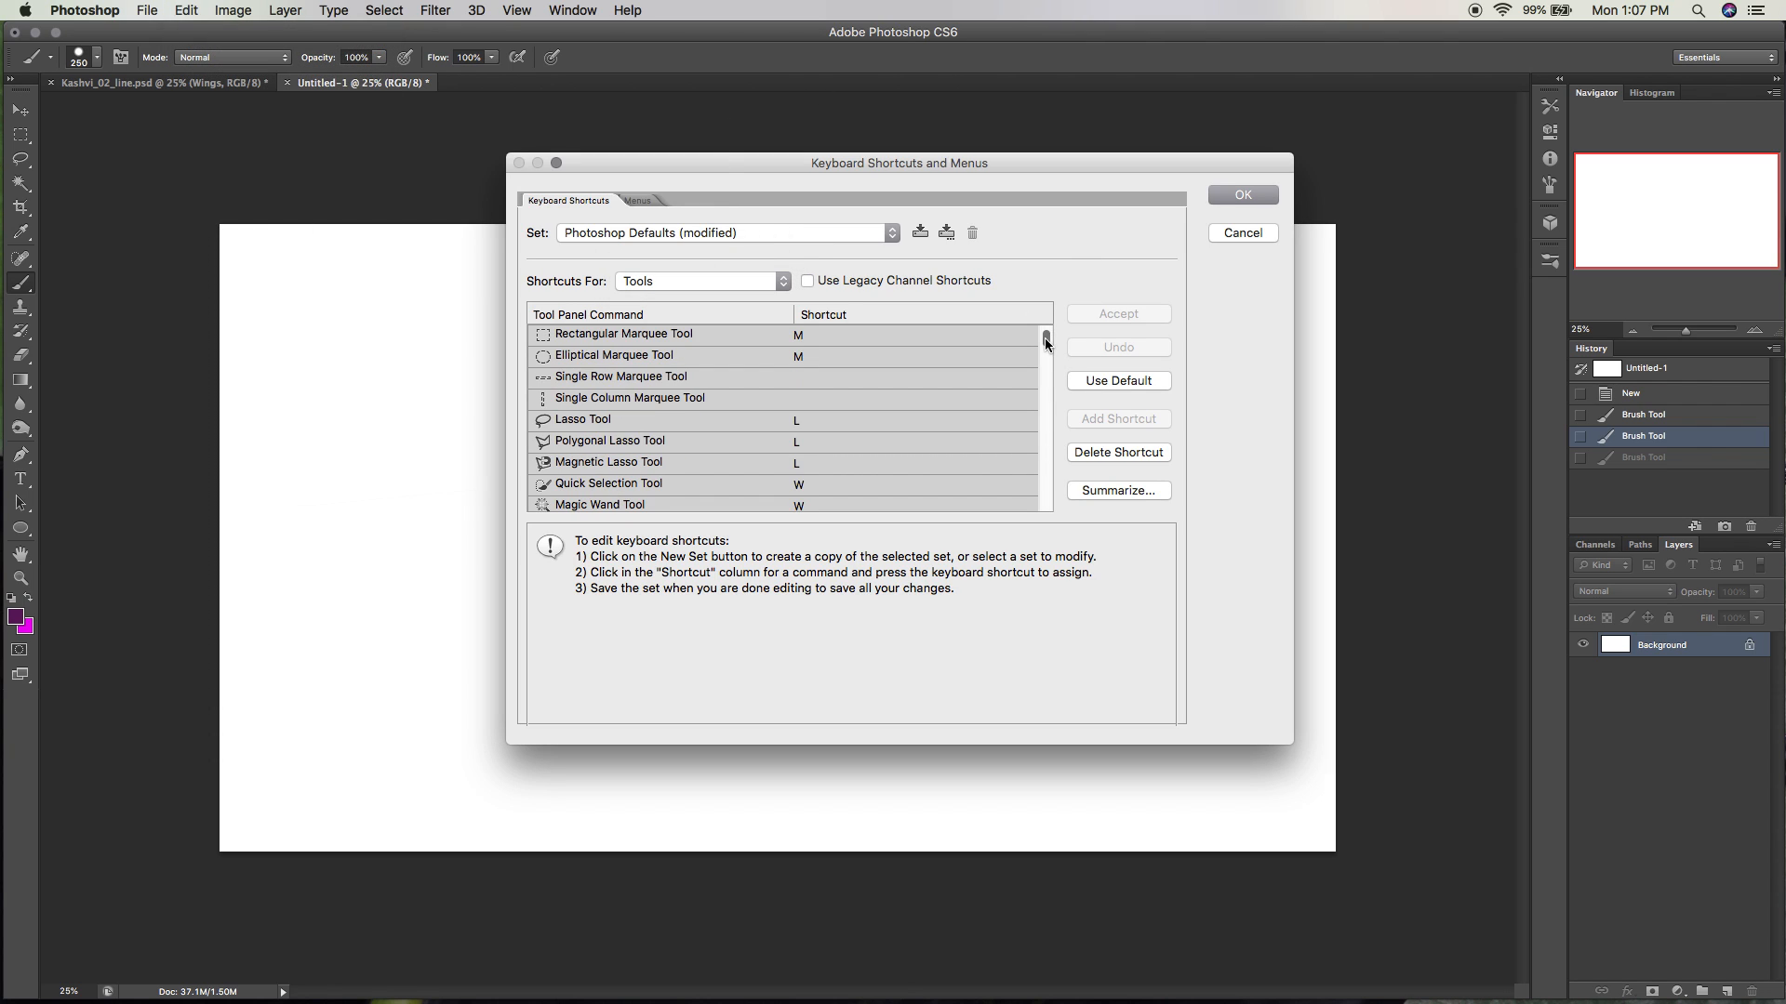
scroll(1049, 322, "up", 1)
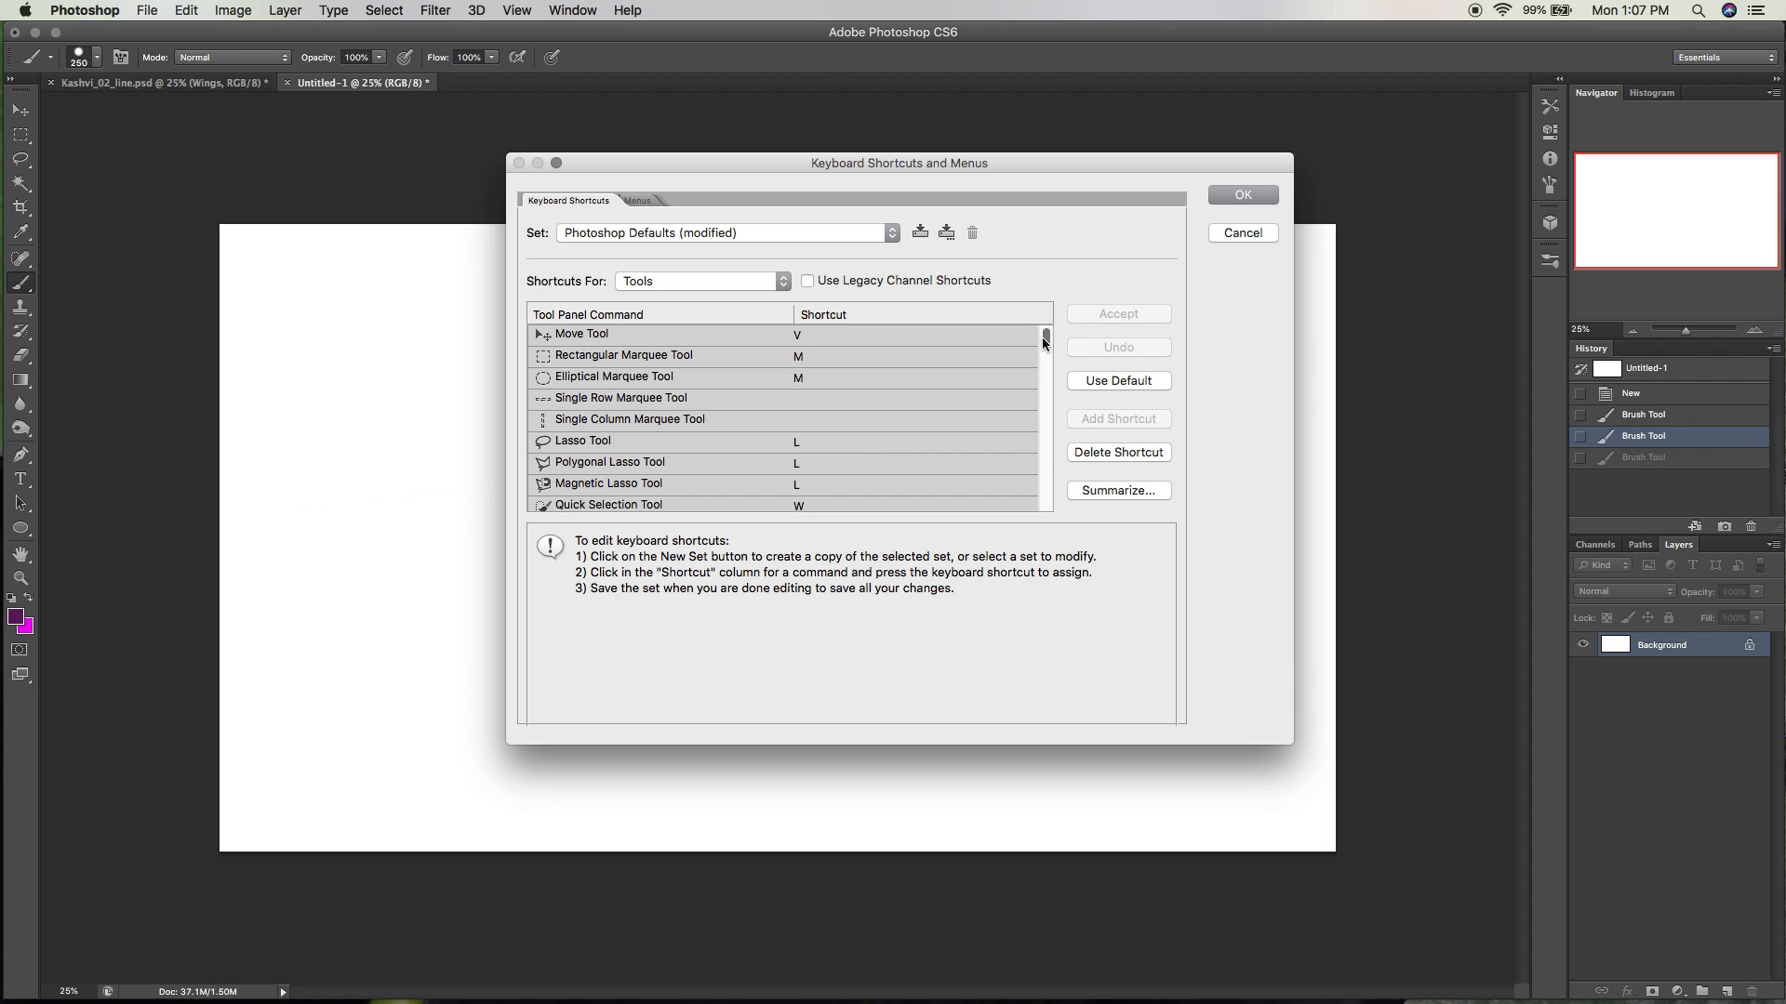
mouse_move(1043, 337)
left_mouse_down()
mouse_move(1036, 508)
mouse_move(1041, 482)
left_mouse_up()
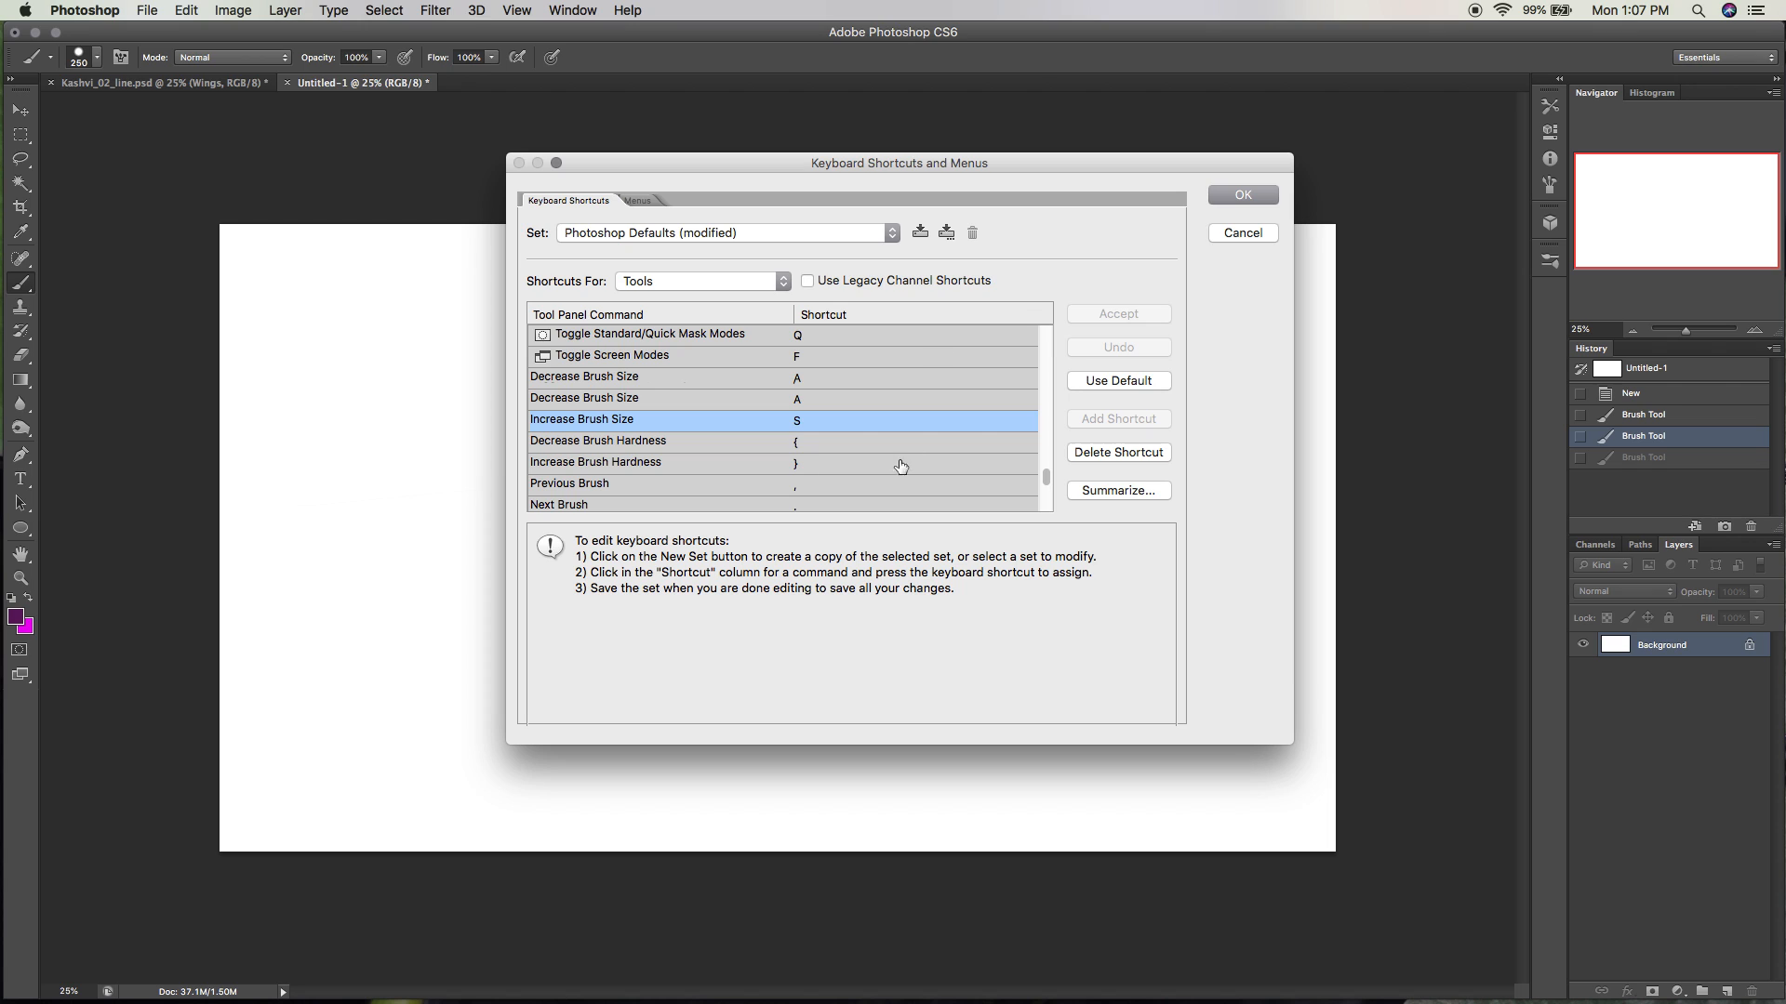
left_click(840, 399)
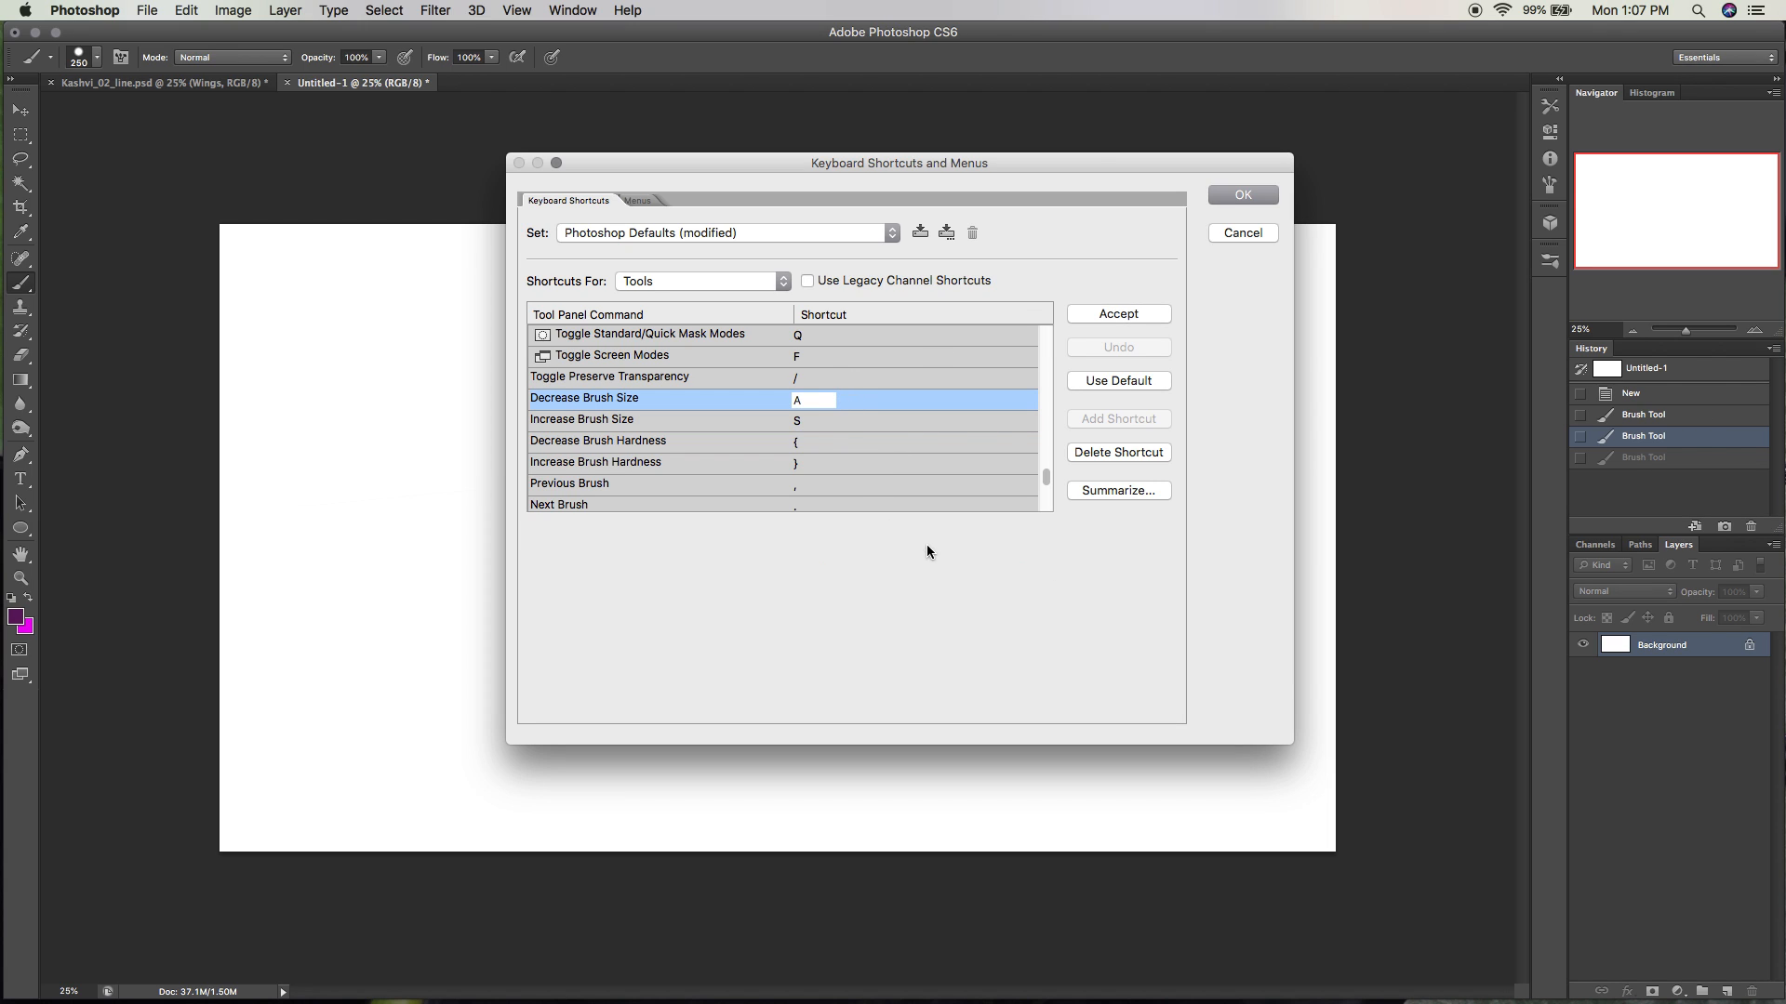
left_click(804, 308)
List the shortcuts for Application Menus and close the shortcuts editor.
left_click(781, 281)
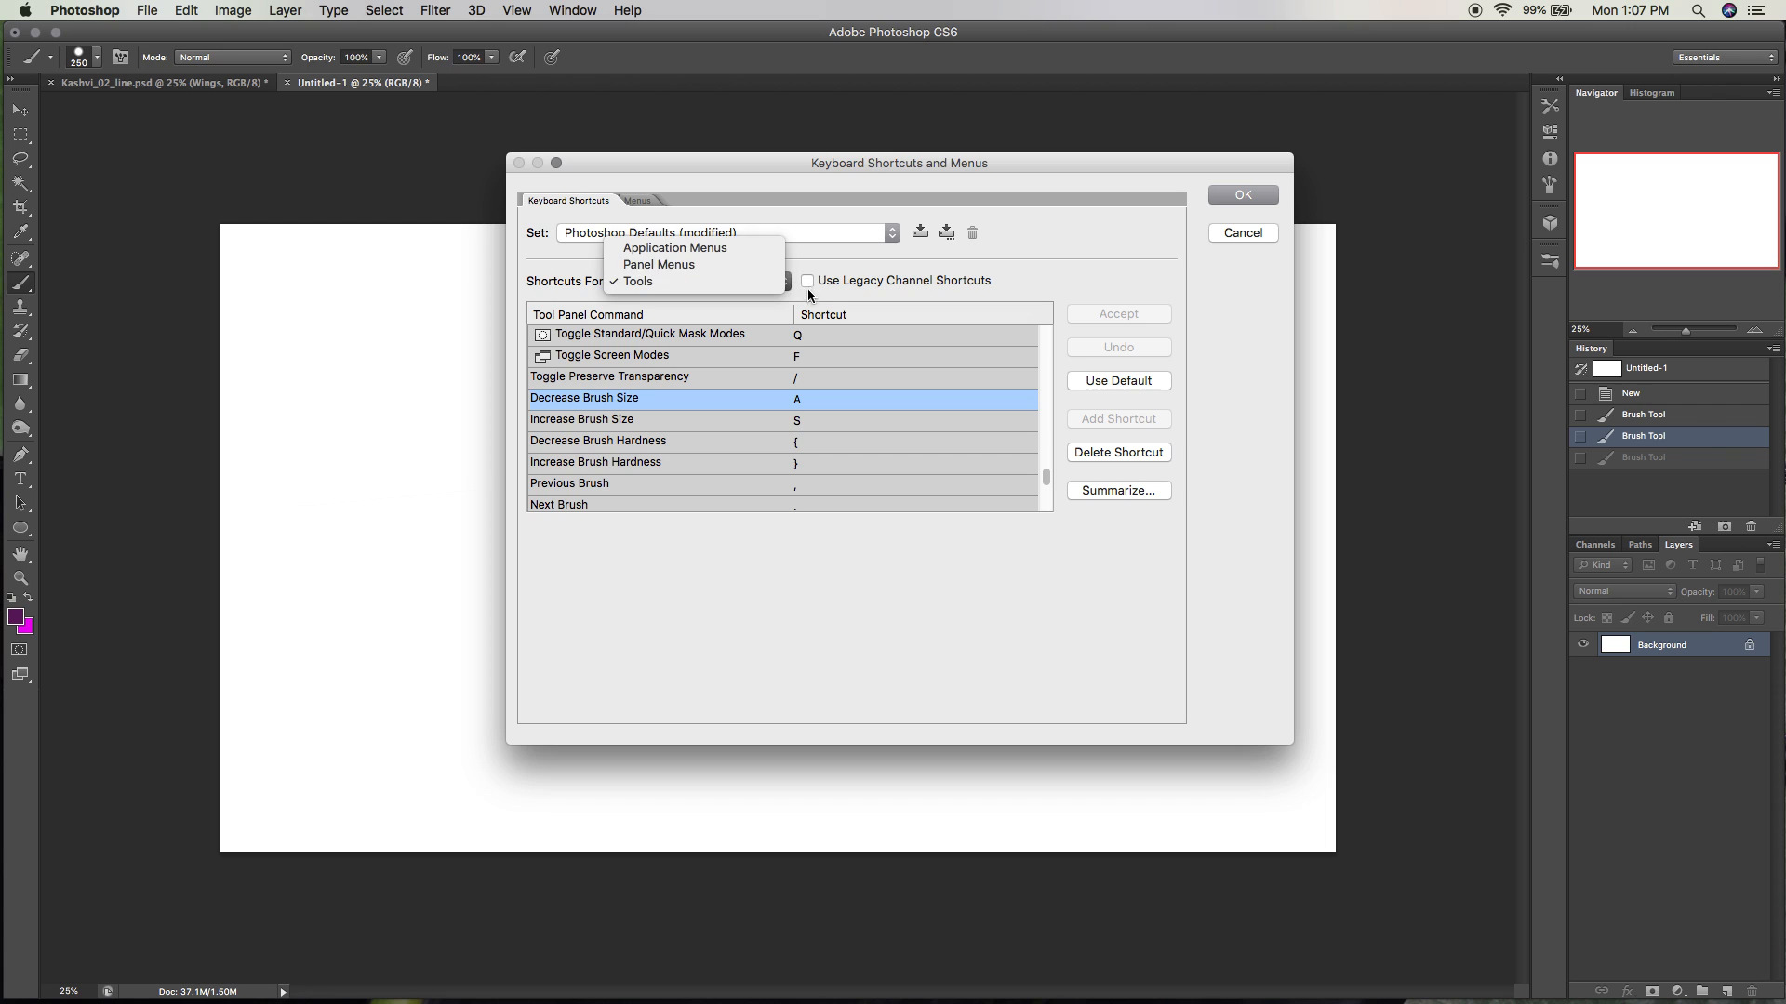
left_click(787, 239)
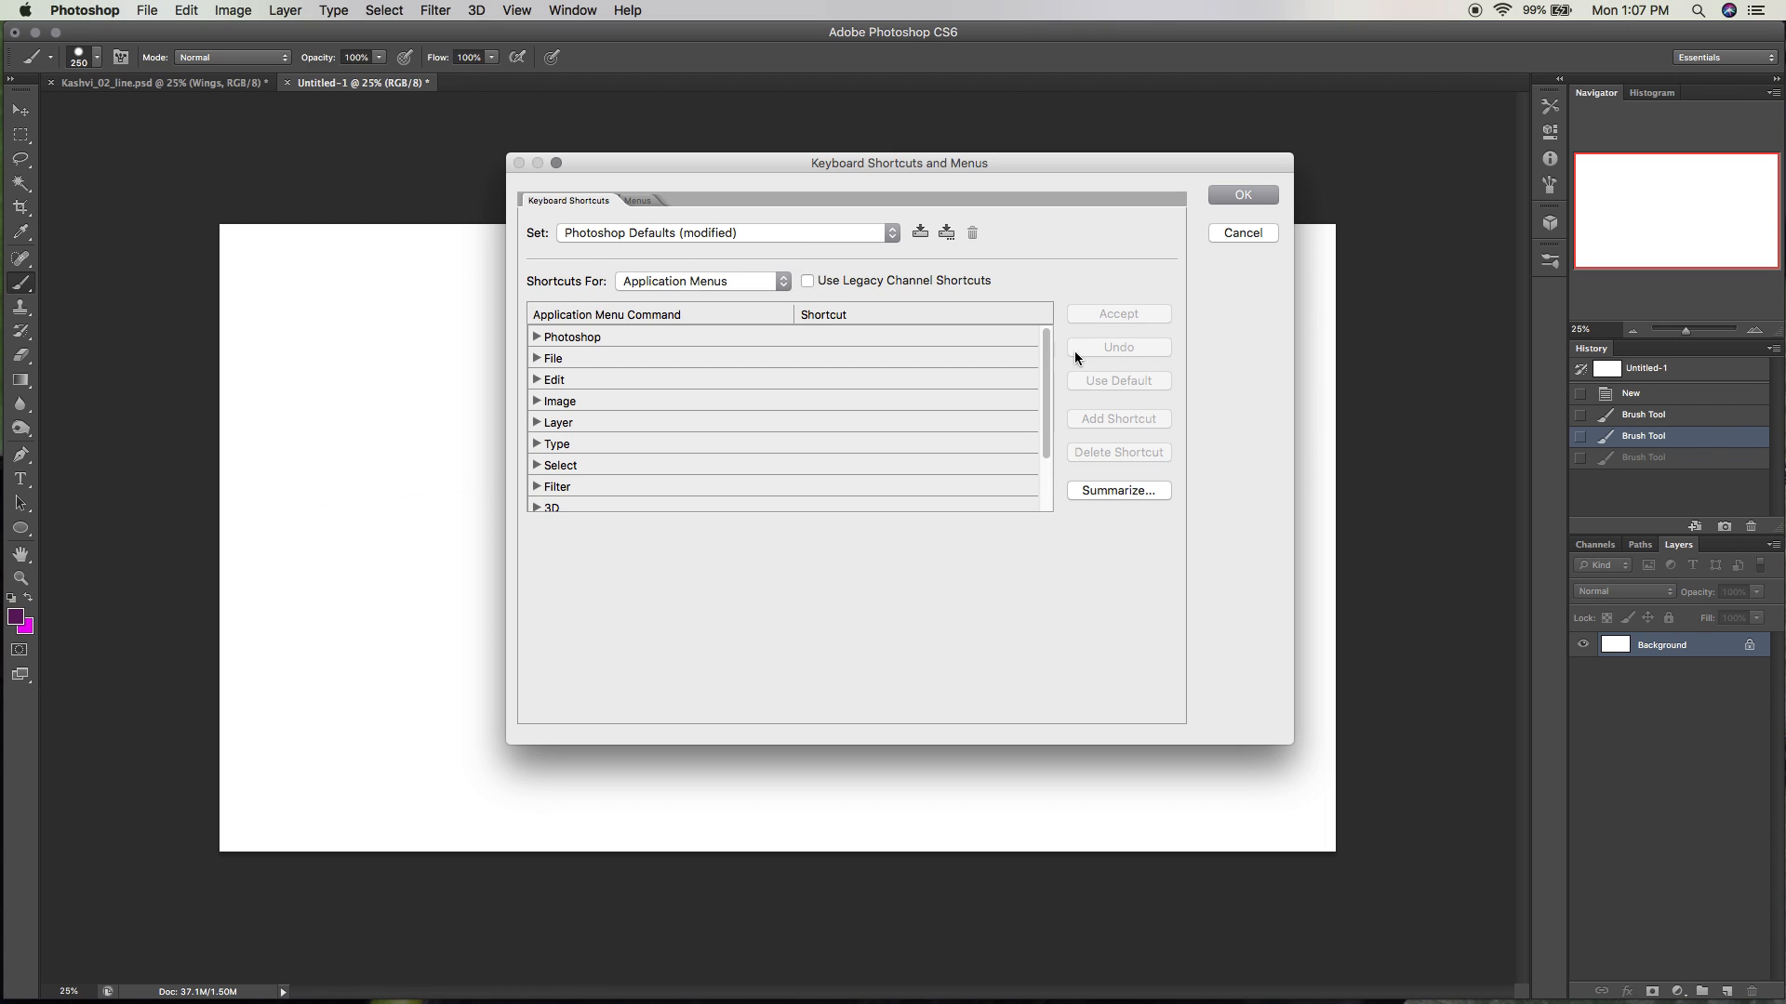
mouse_move(1046, 353)
left_mouse_down()
mouse_move(1048, 383)
mouse_move(1045, 352)
left_mouse_up()
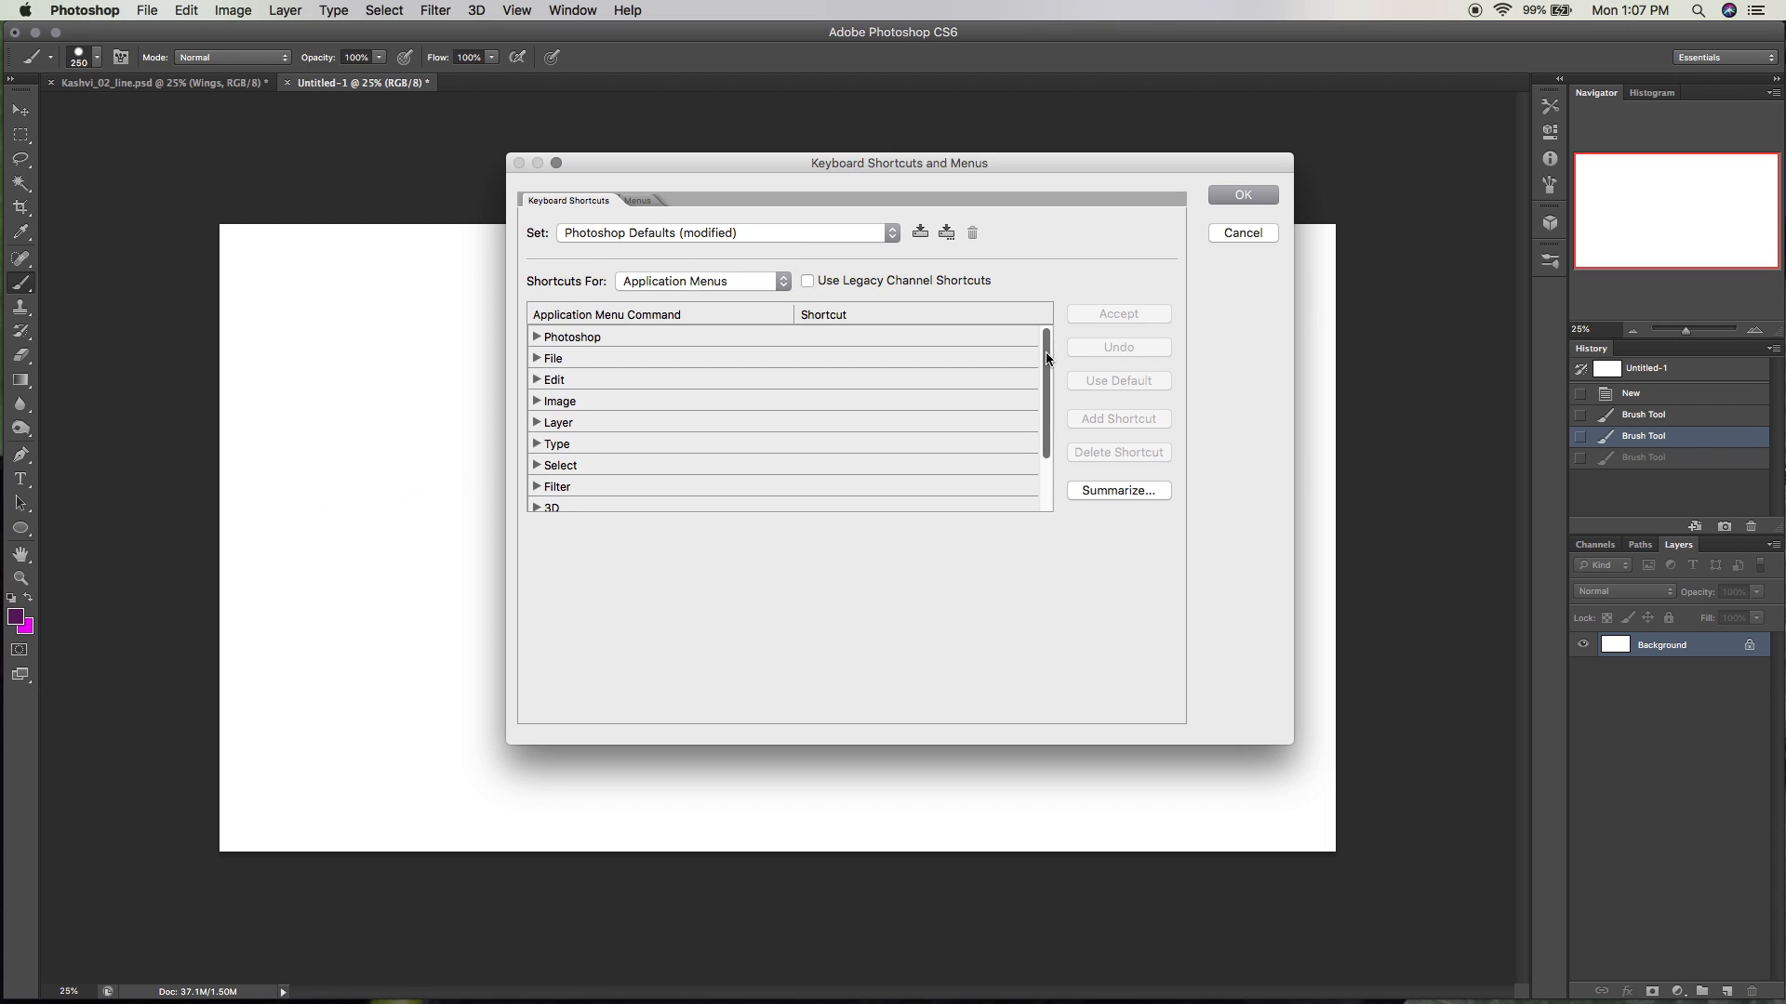
left_click(1244, 194)
Paint a long zigzag stroke across the middle of the canvas and revert to the second brush stroke in the history.
mouse_move(578, 462)
left_mouse_down()
mouse_move(787, 546)
mouse_move(1029, 754)
mouse_move(815, 597)
mouse_move(941, 717)
left_mouse_up()
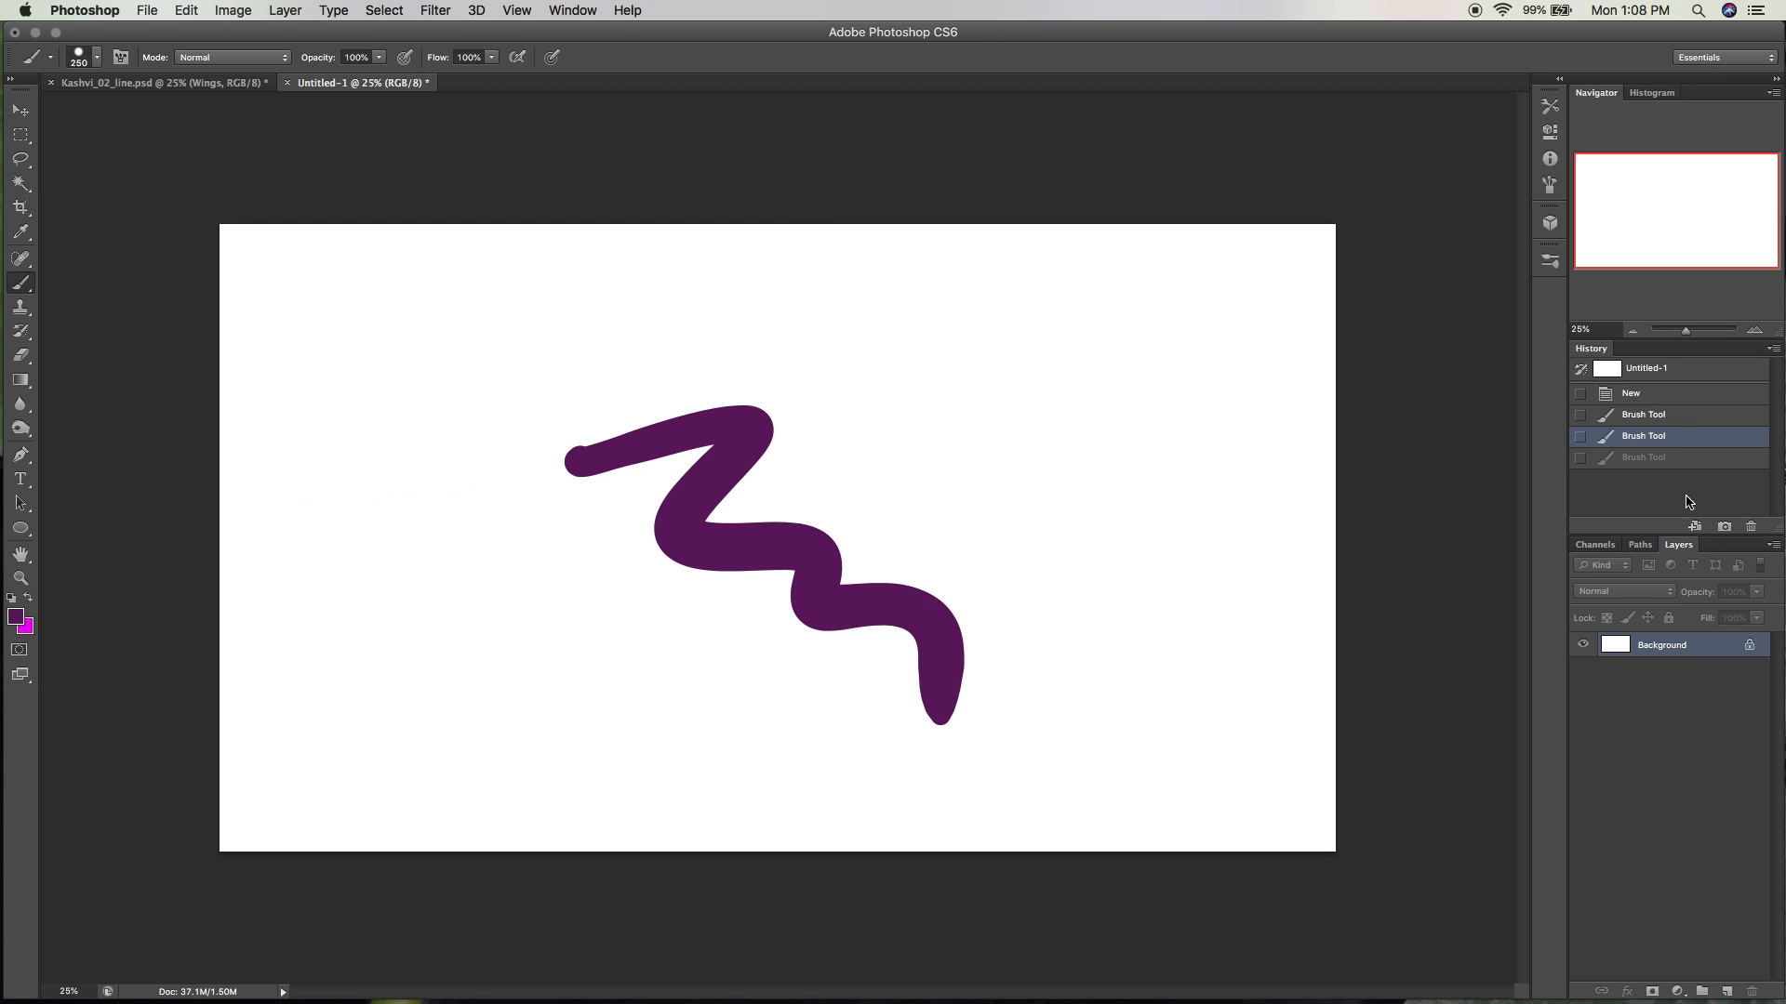
left_click(1665, 436)
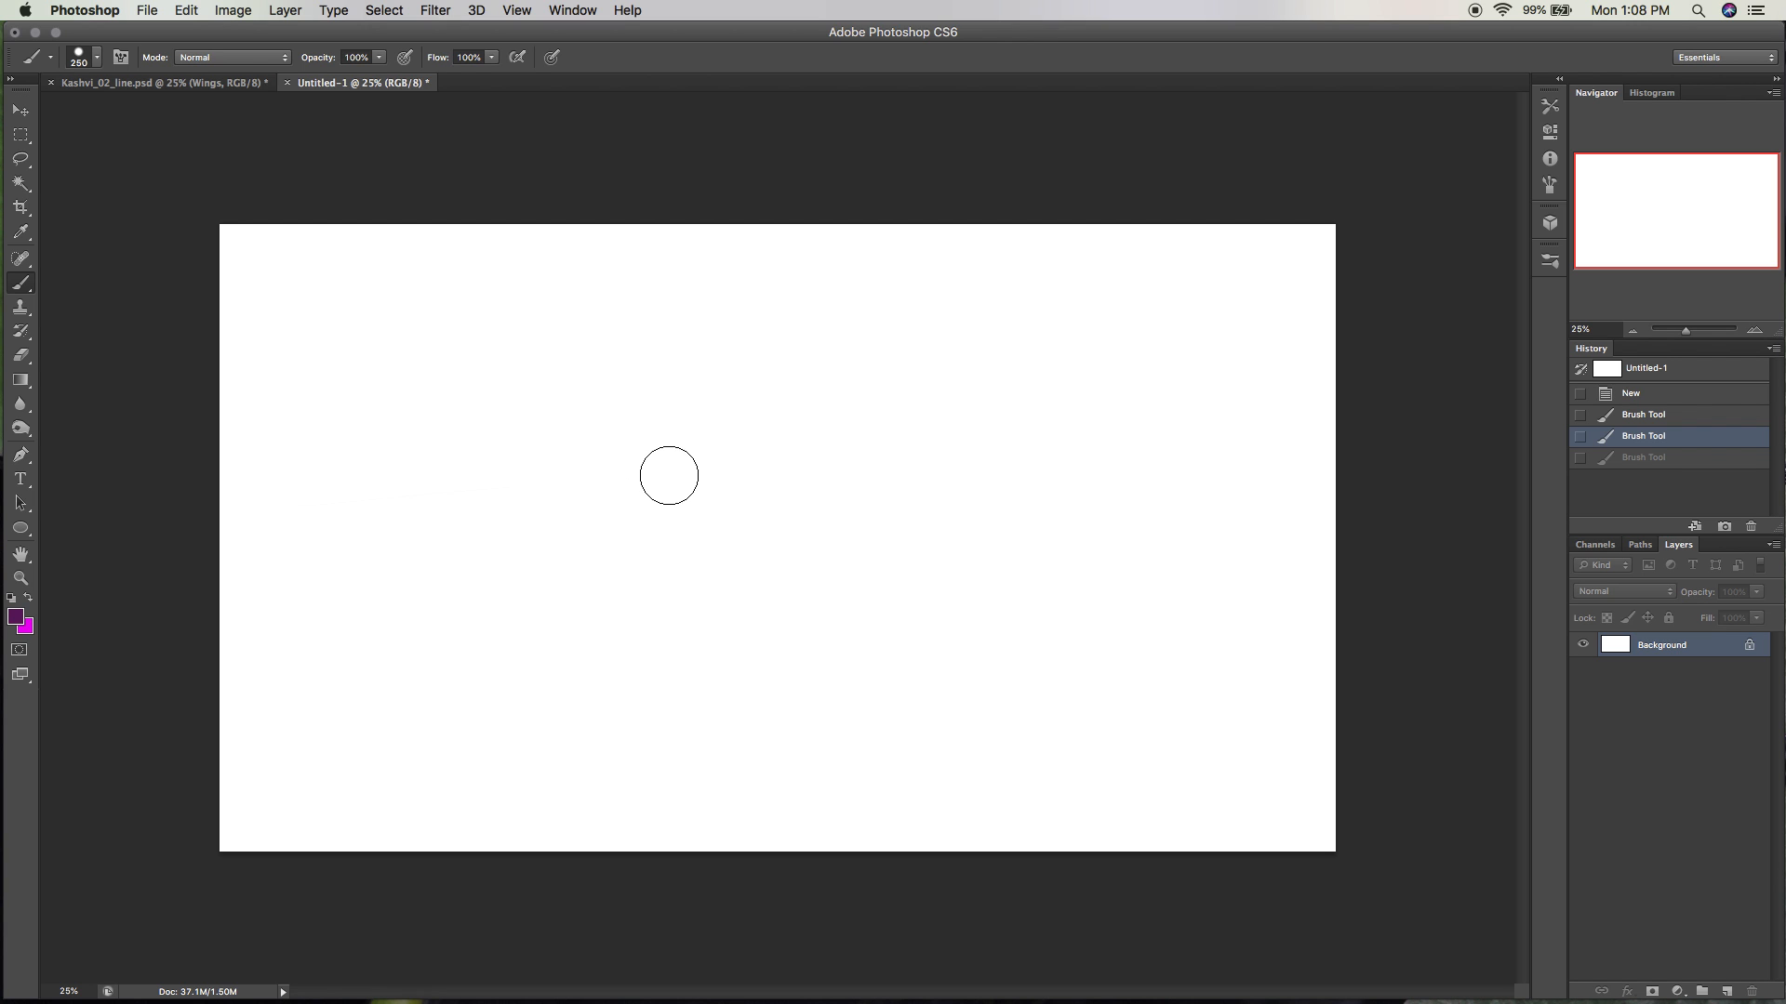
Switch through the Eyedropper, Brush, Rectangular Marquee and Move tools and back to the Eyedropper, making and clearing a rectangular selection mid-canvas.
key("i")
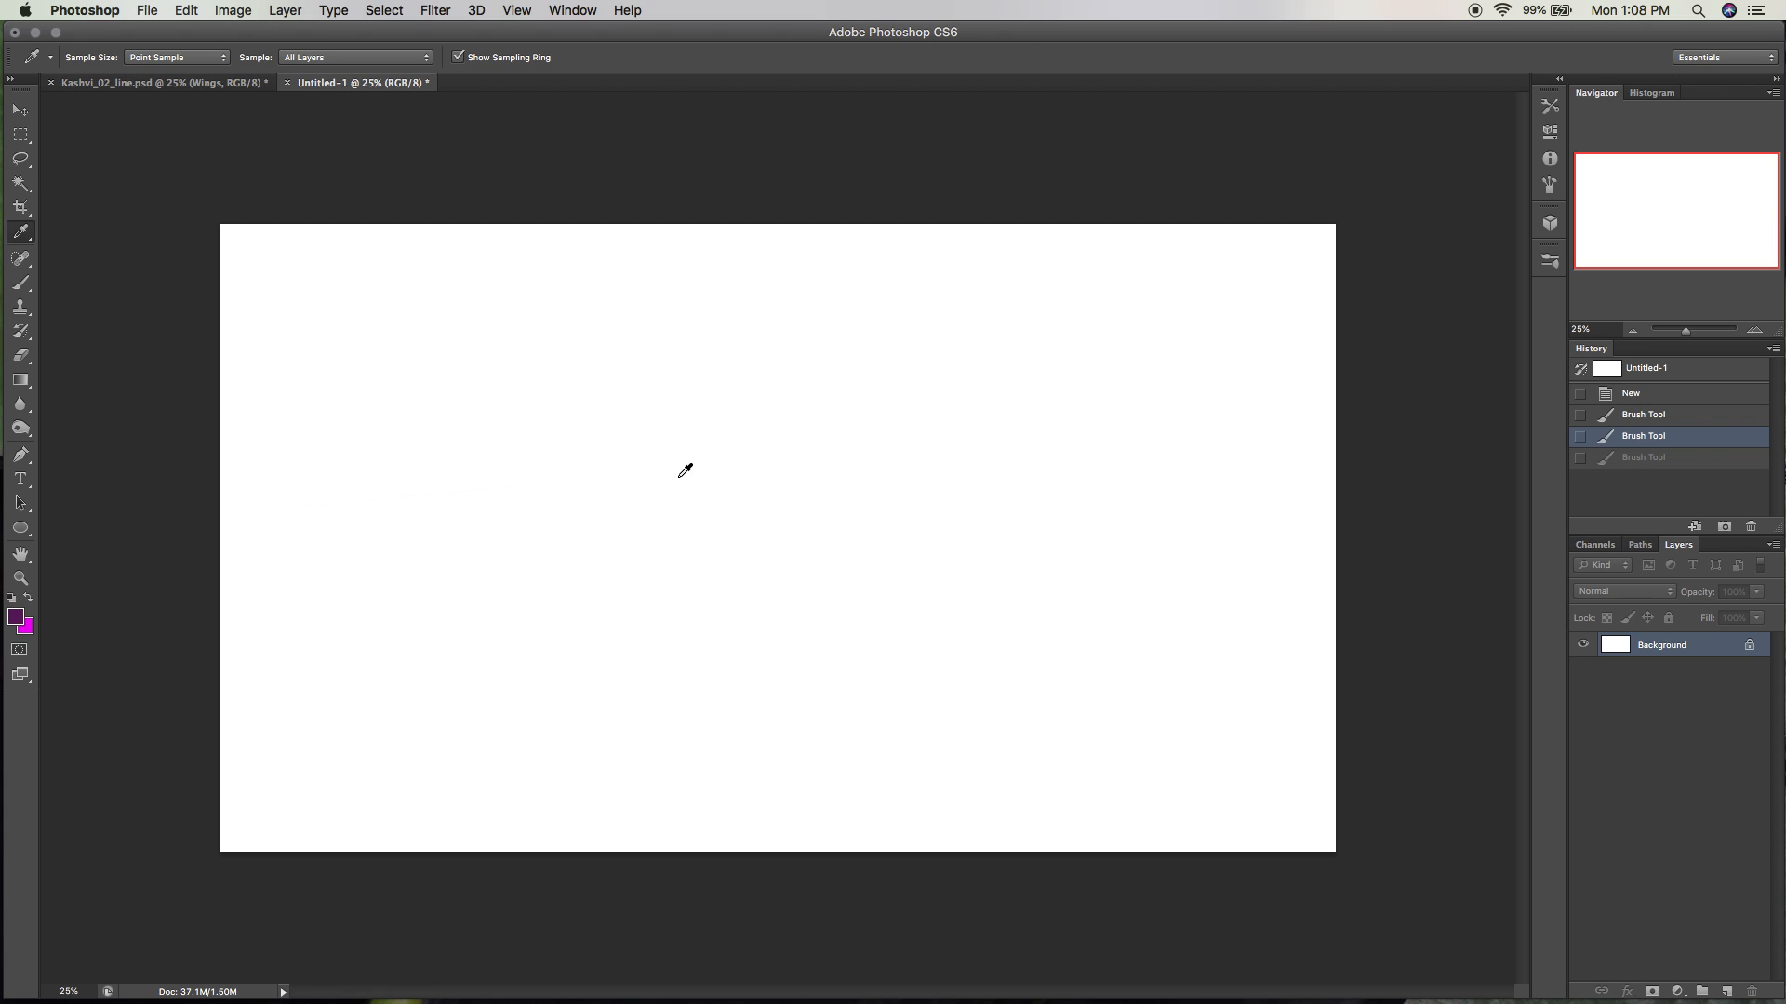
key("b")
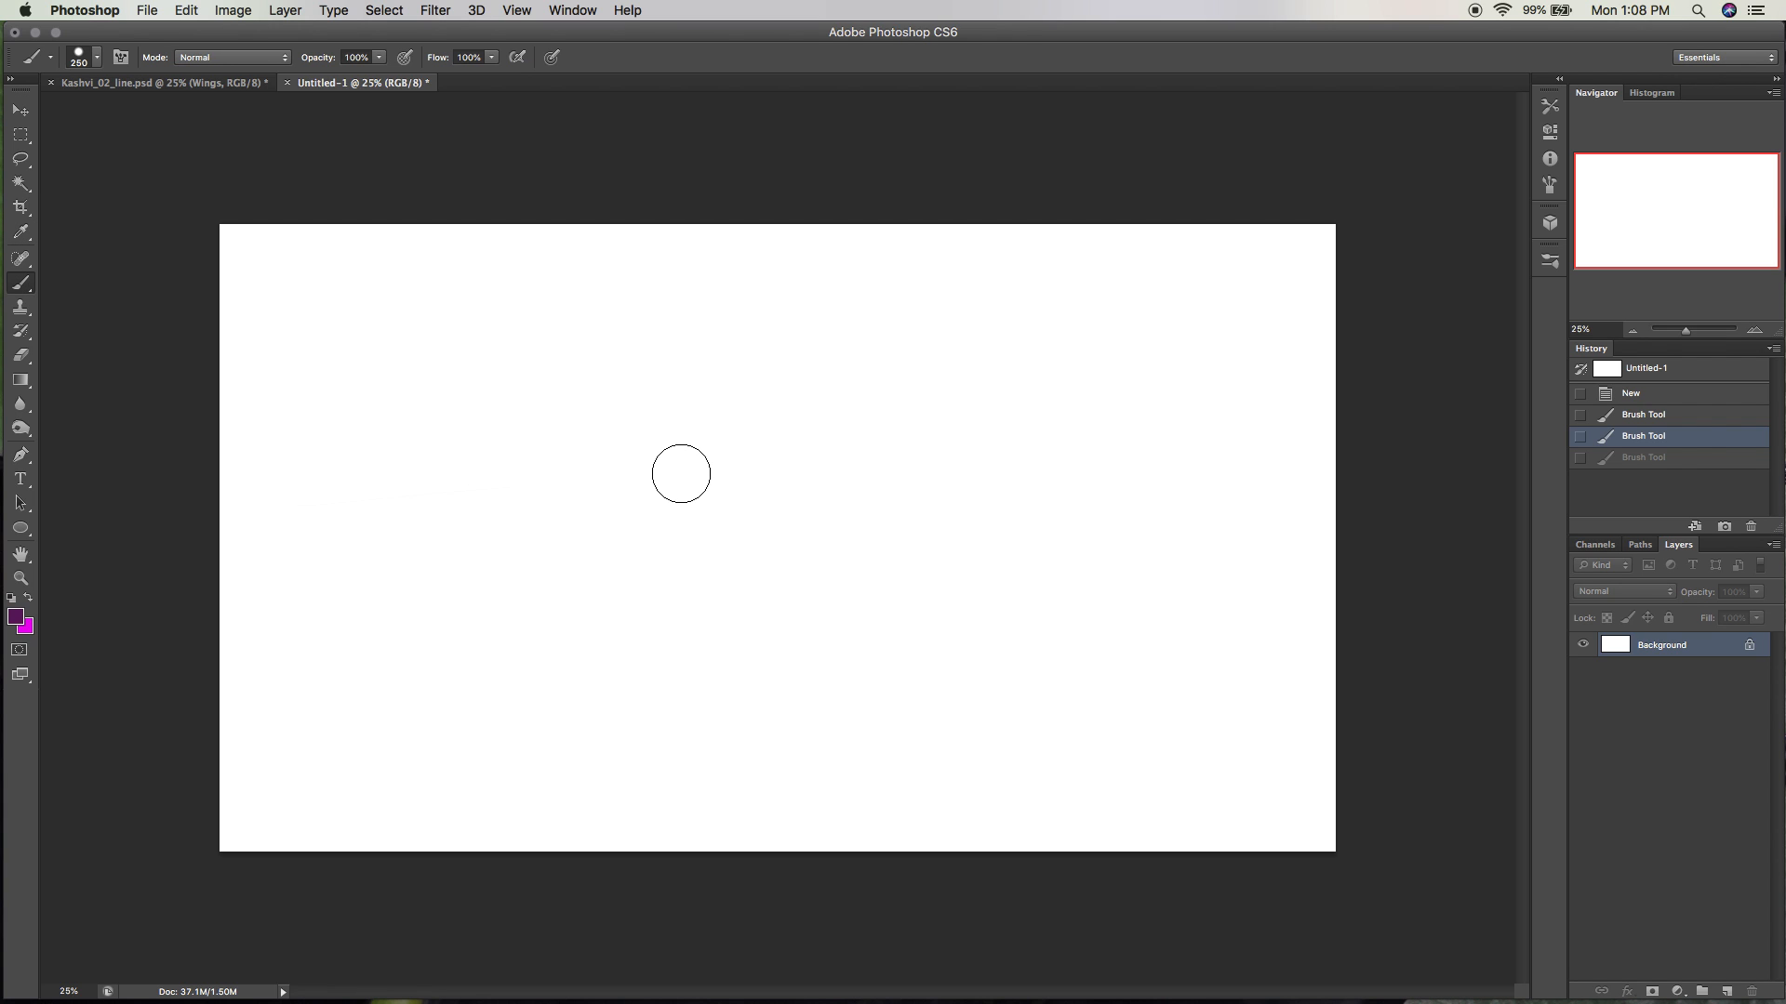
key("m")
mouse_move(676, 455)
left_mouse_down()
mouse_move(750, 423)
mouse_move(930, 609)
mouse_move(1010, 659)
left_mouse_up()
key("super+d")
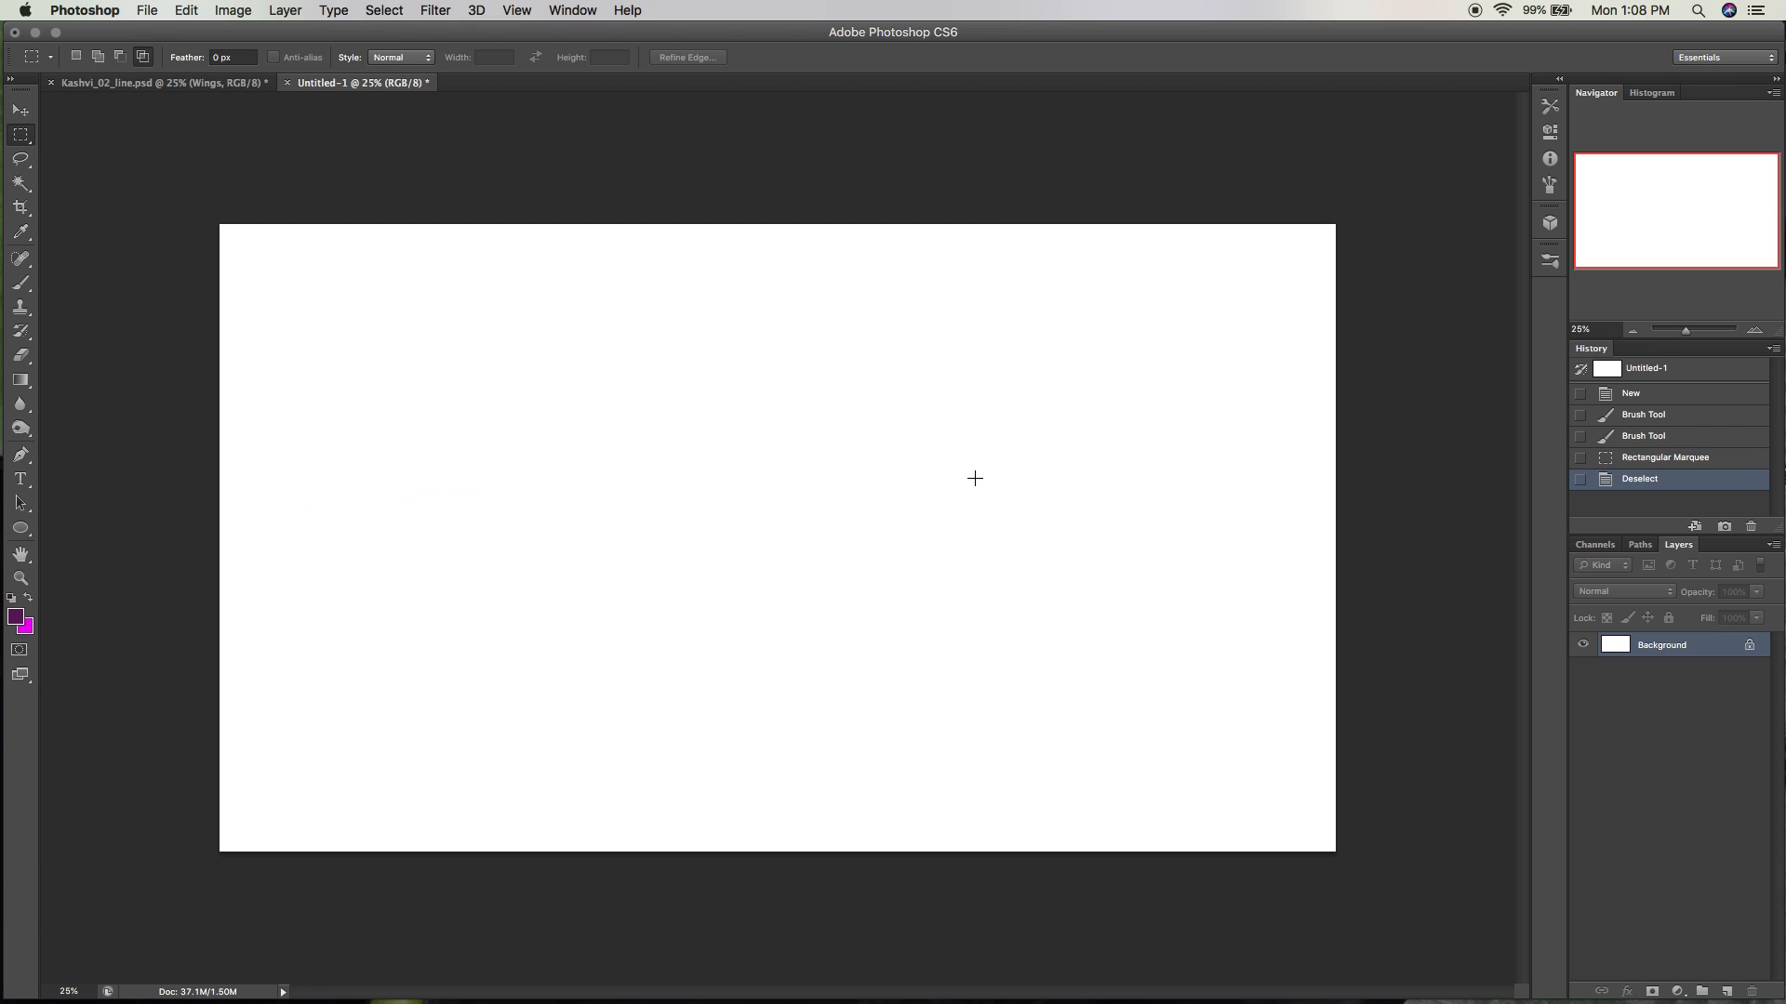
key("v")
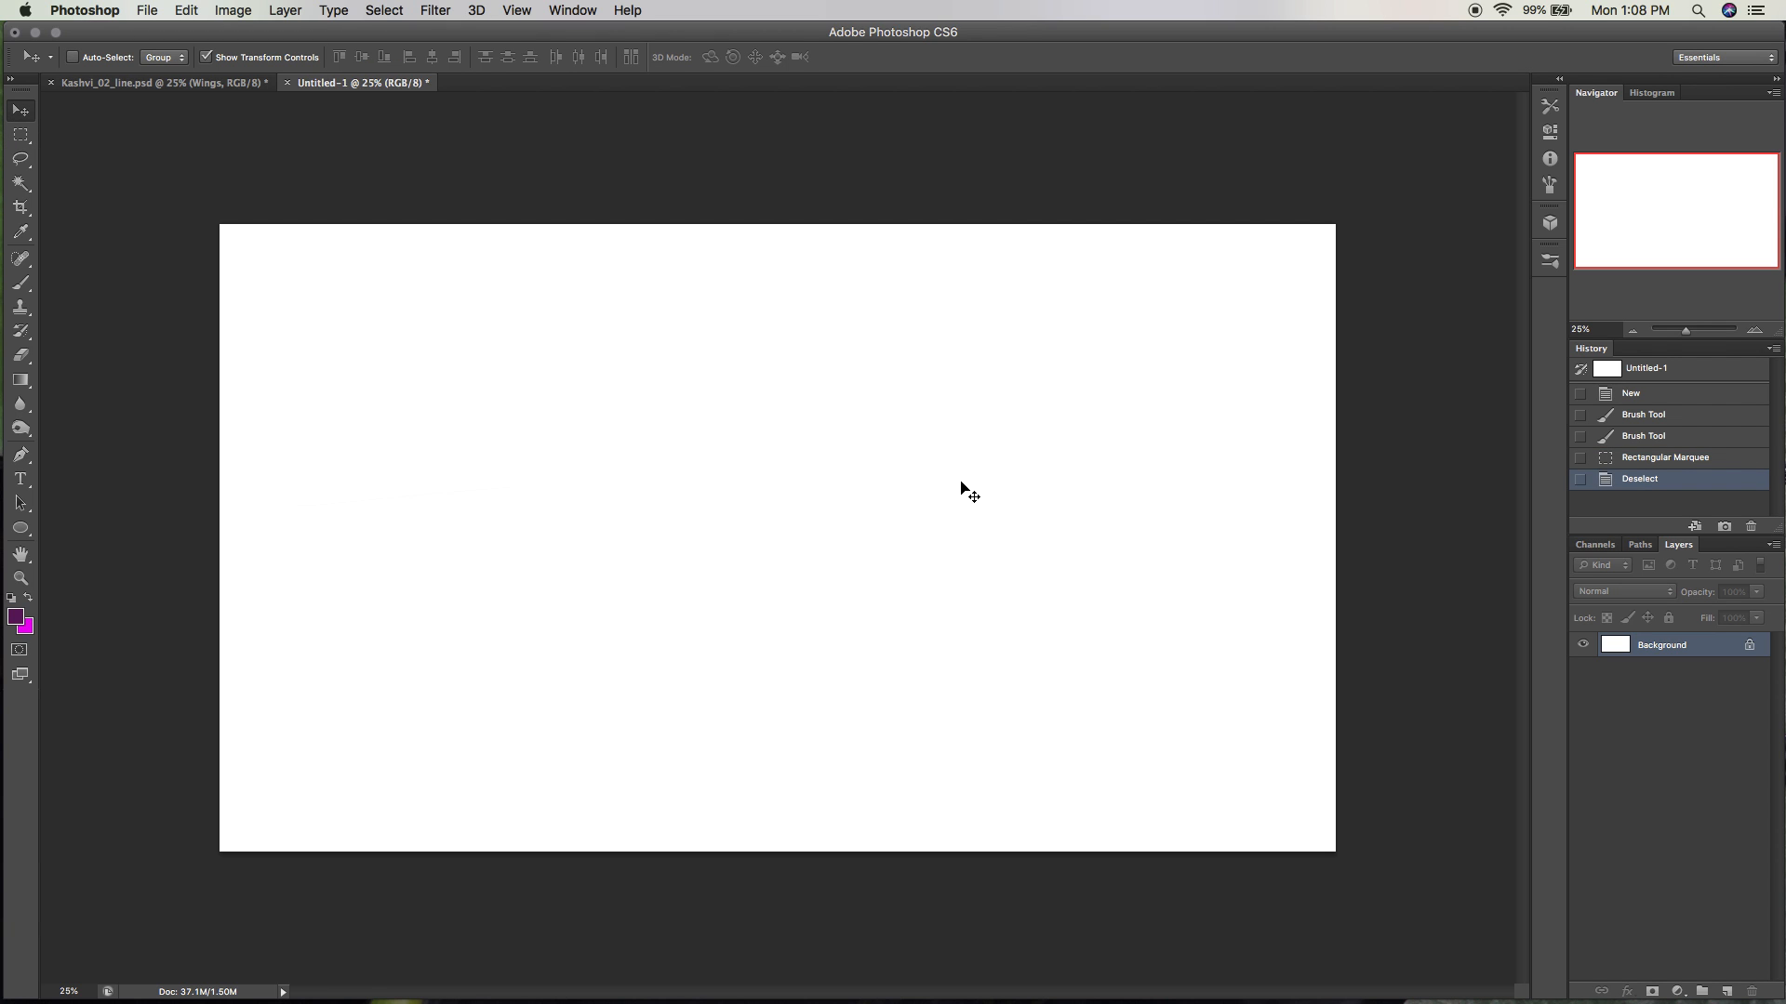
key("i")
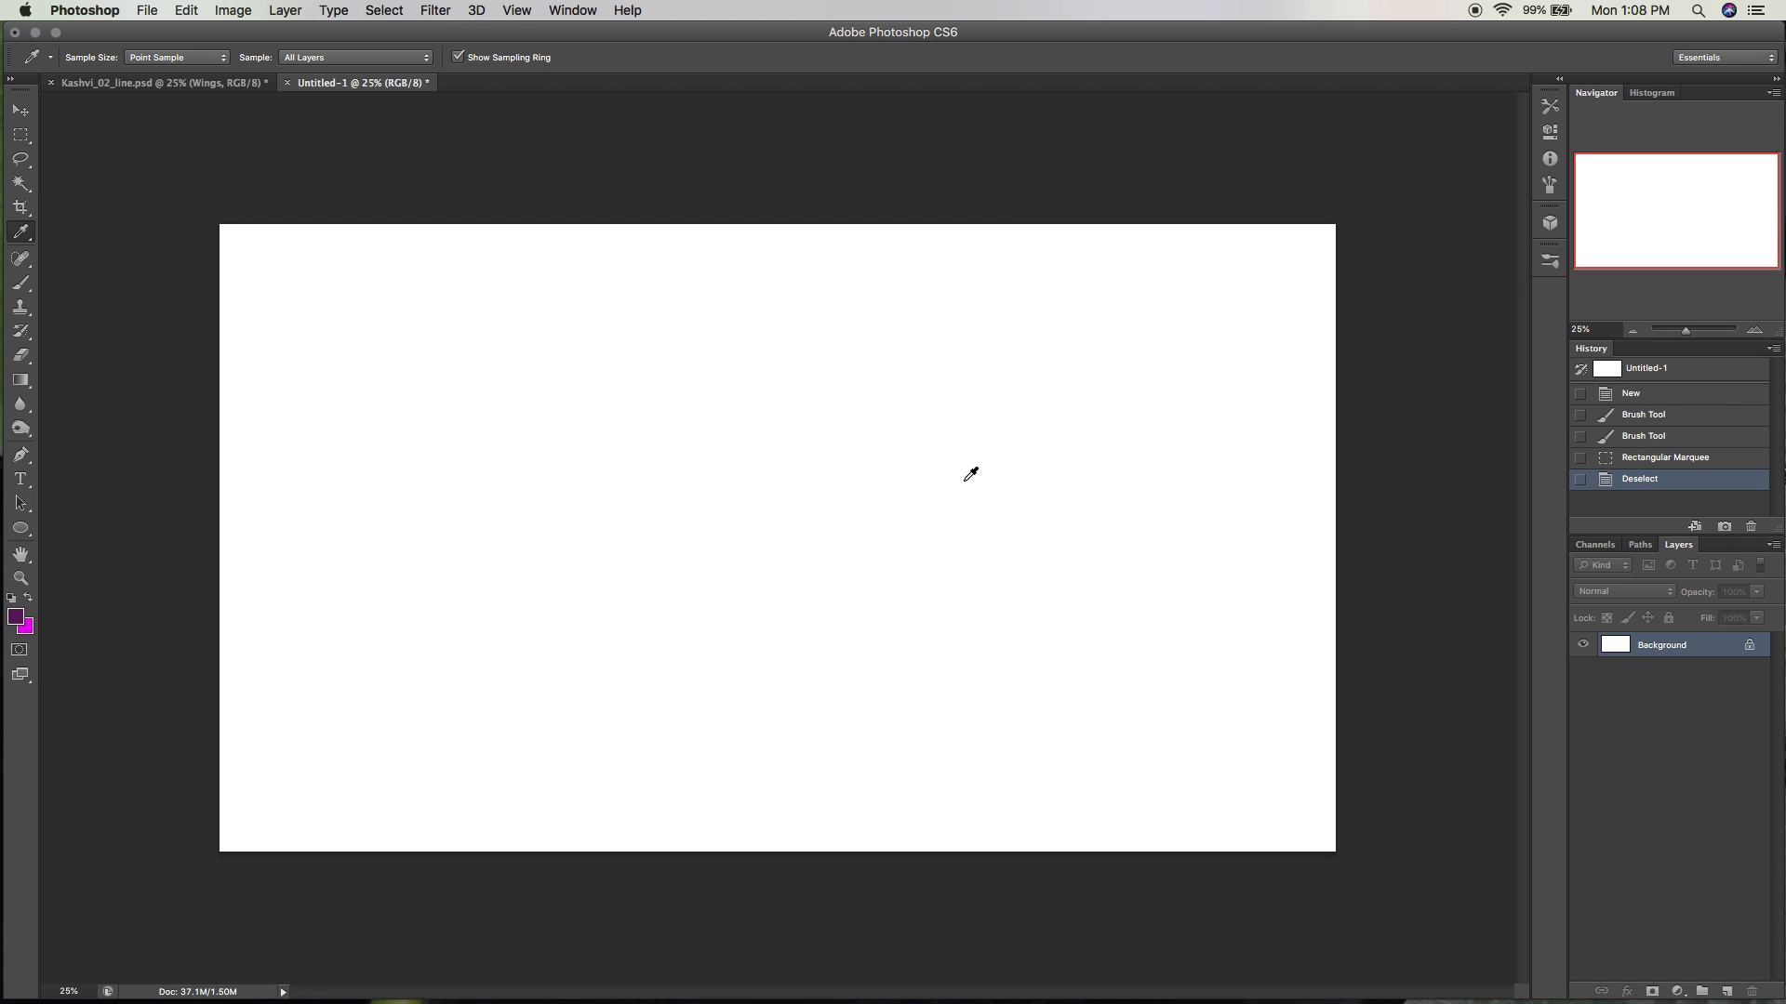
Switch from the Eyedropper to the Brush tool and choose the 45 px textured brush preset.
left_click(974, 474)
left_click(965, 483)
key("b")
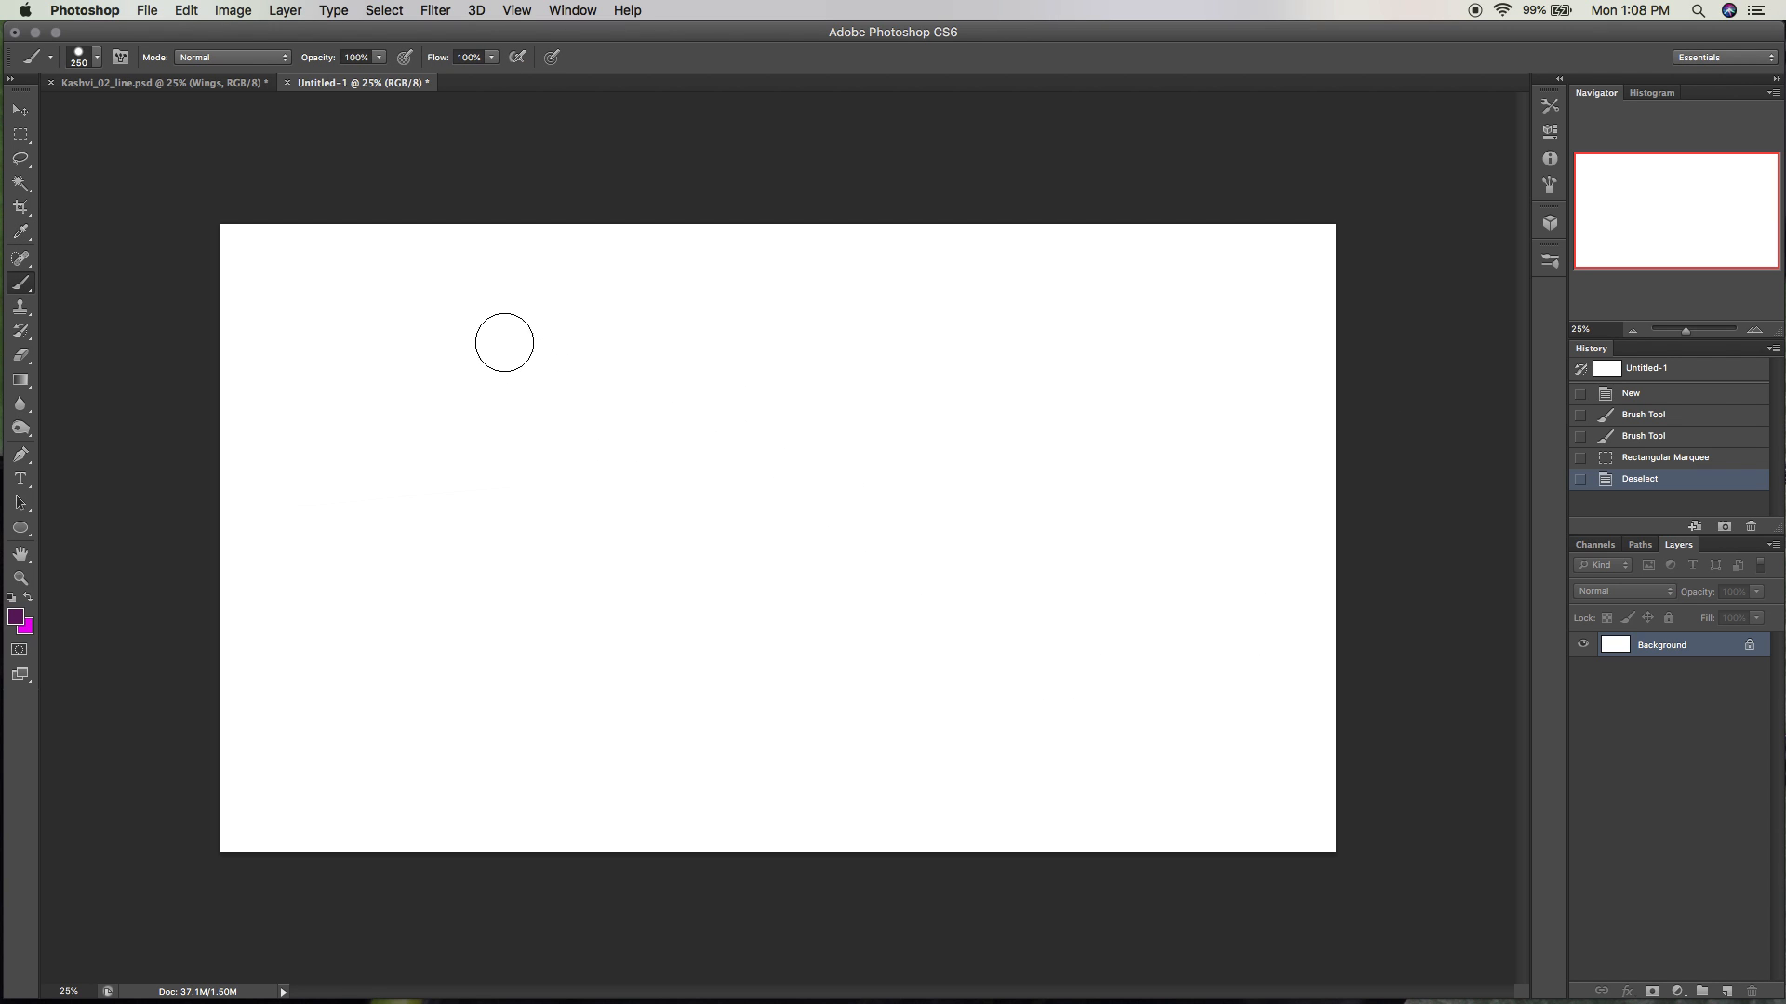
left_click(1549, 261)
scroll(1302, 558, "down", 5)
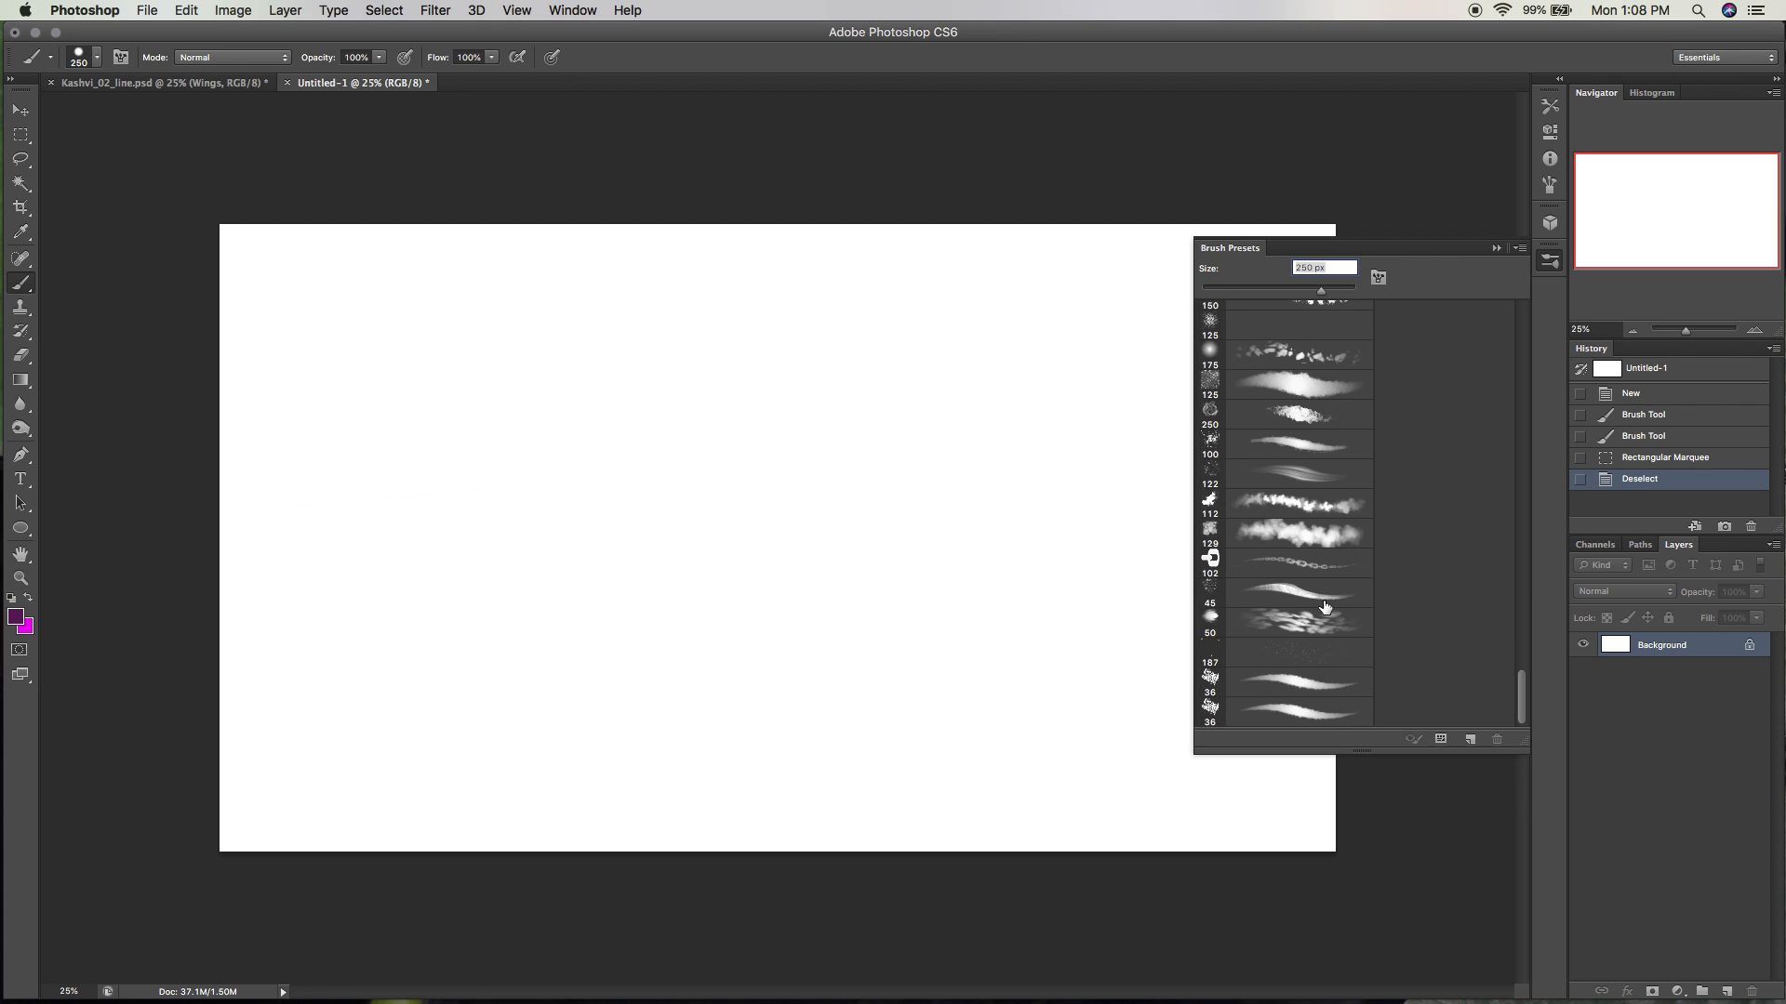
left_click(1283, 592)
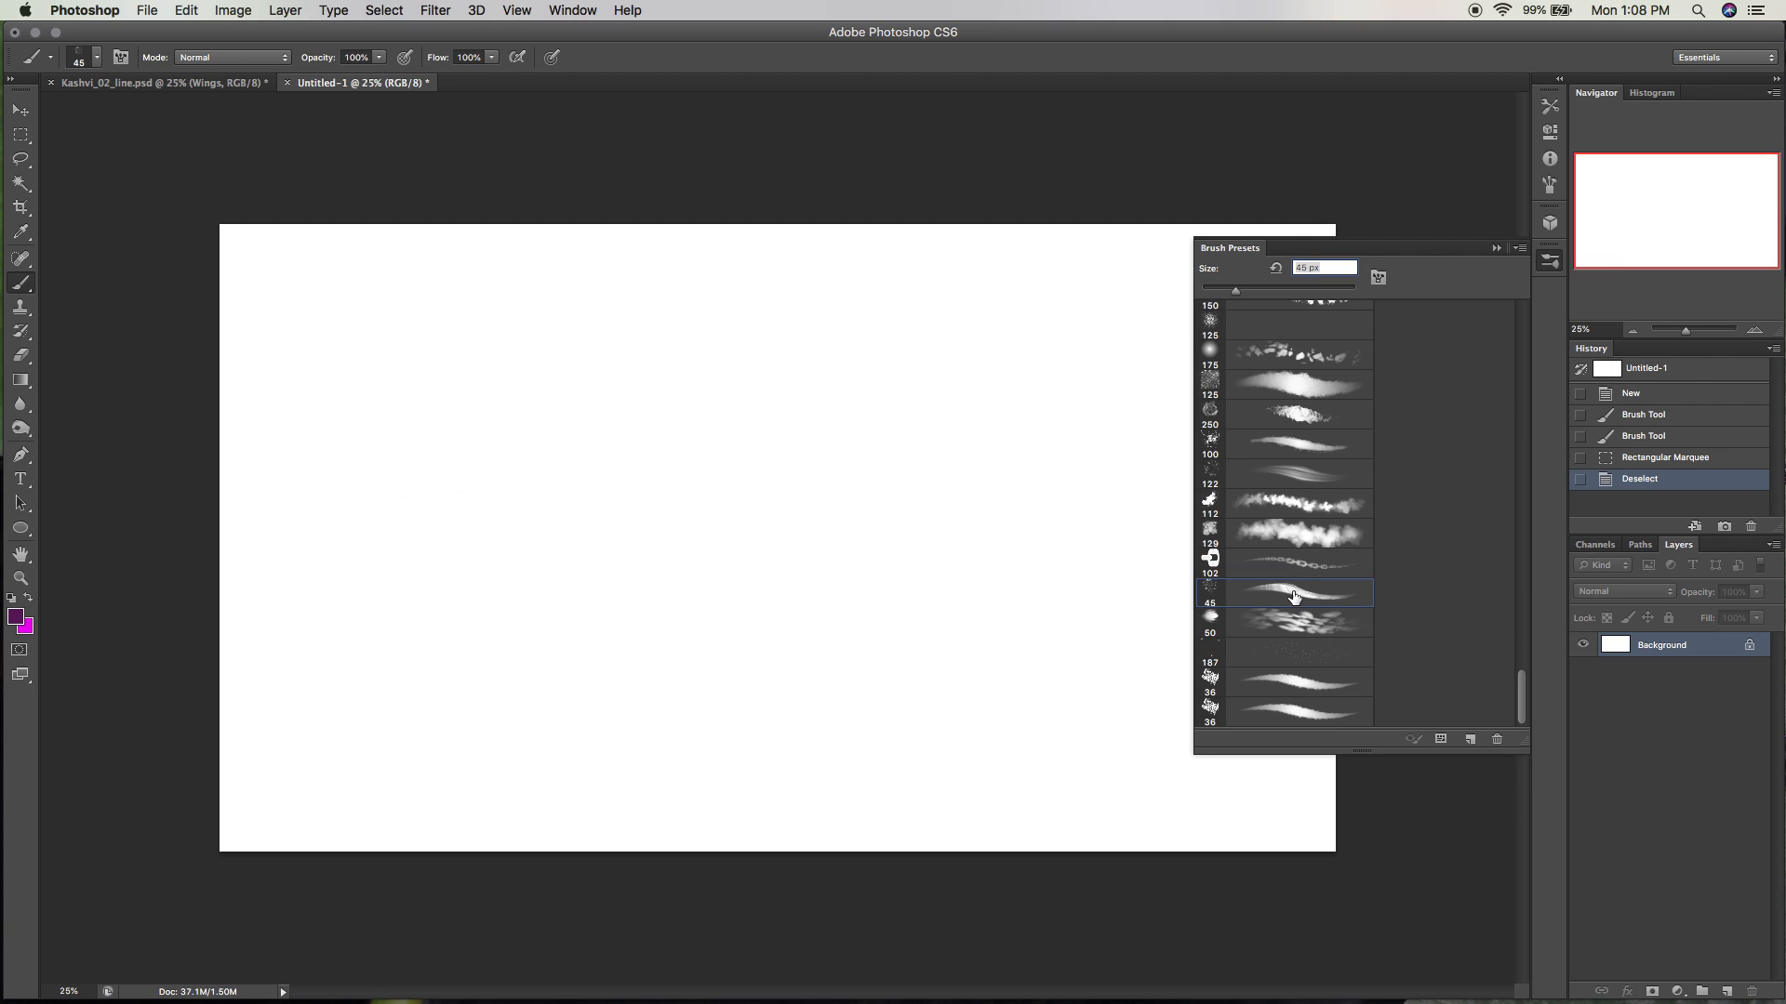
left_click(1540, 269)
Paint a short test stroke, step back two history states and clear the restored rectangular selection.
mouse_move(963, 411)
left_mouse_down()
mouse_move(1009, 489)
mouse_move(990, 520)
left_mouse_up()
key("super+alt+z")
key("super+alt+z")
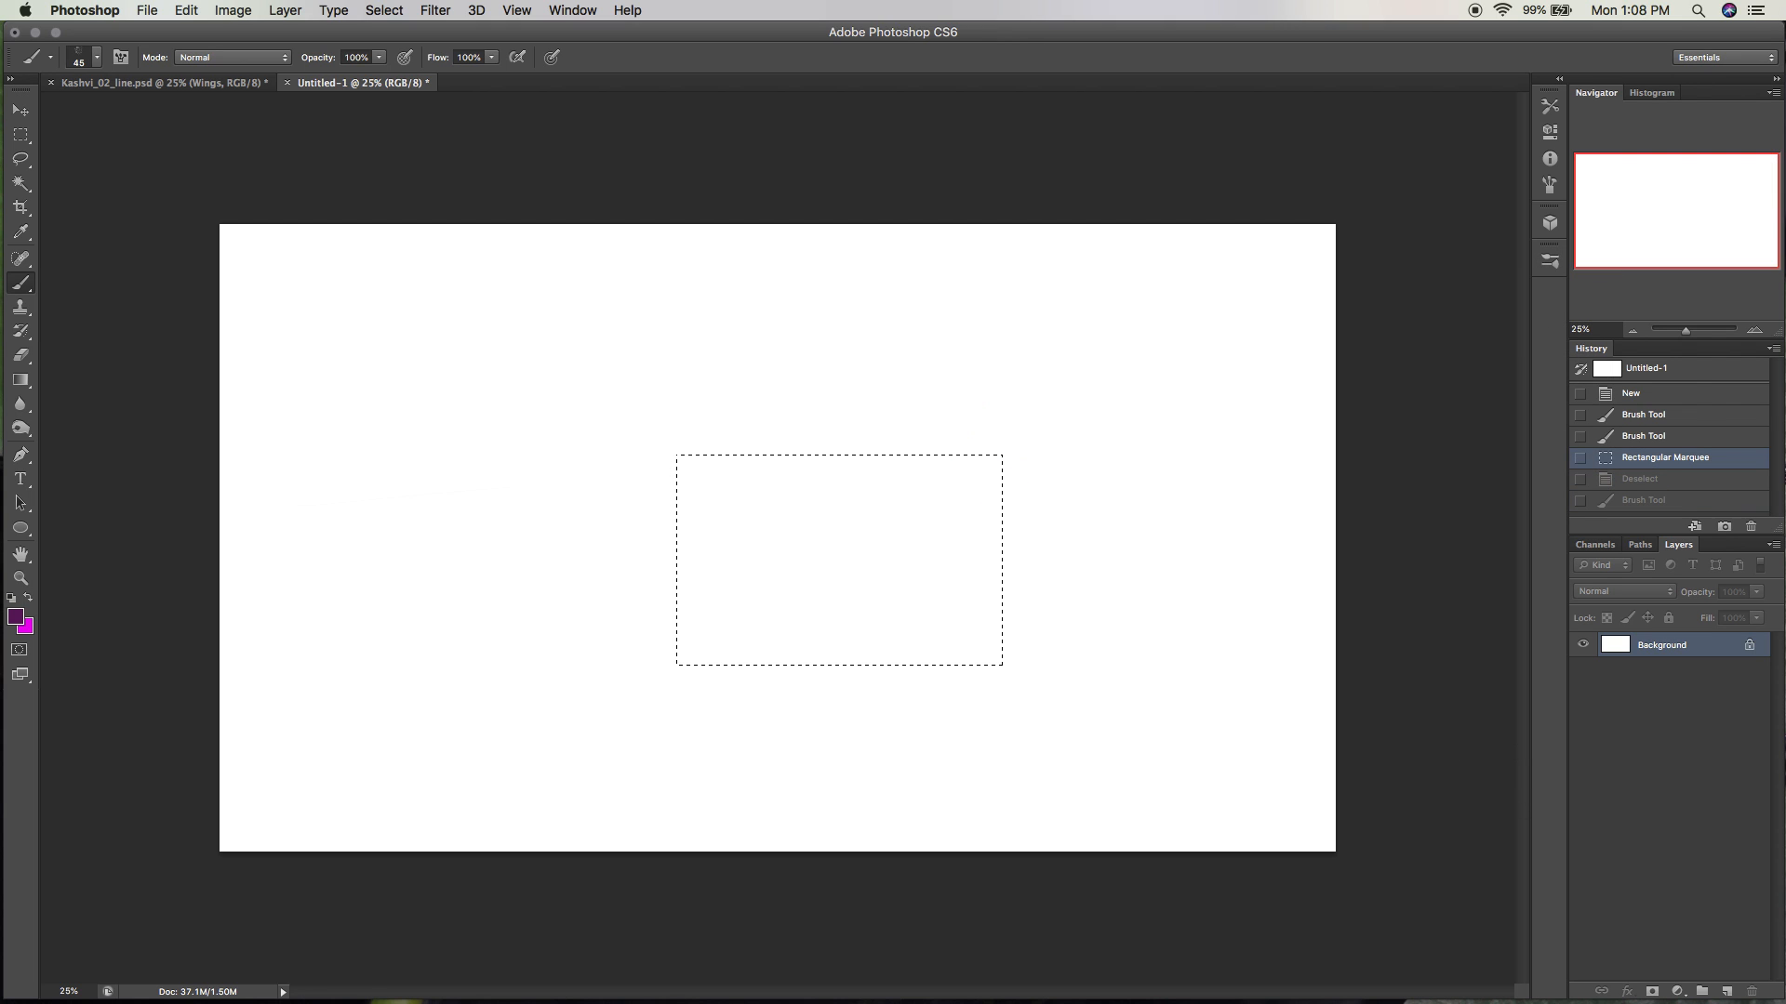
key("bracketright")
key("super+d")
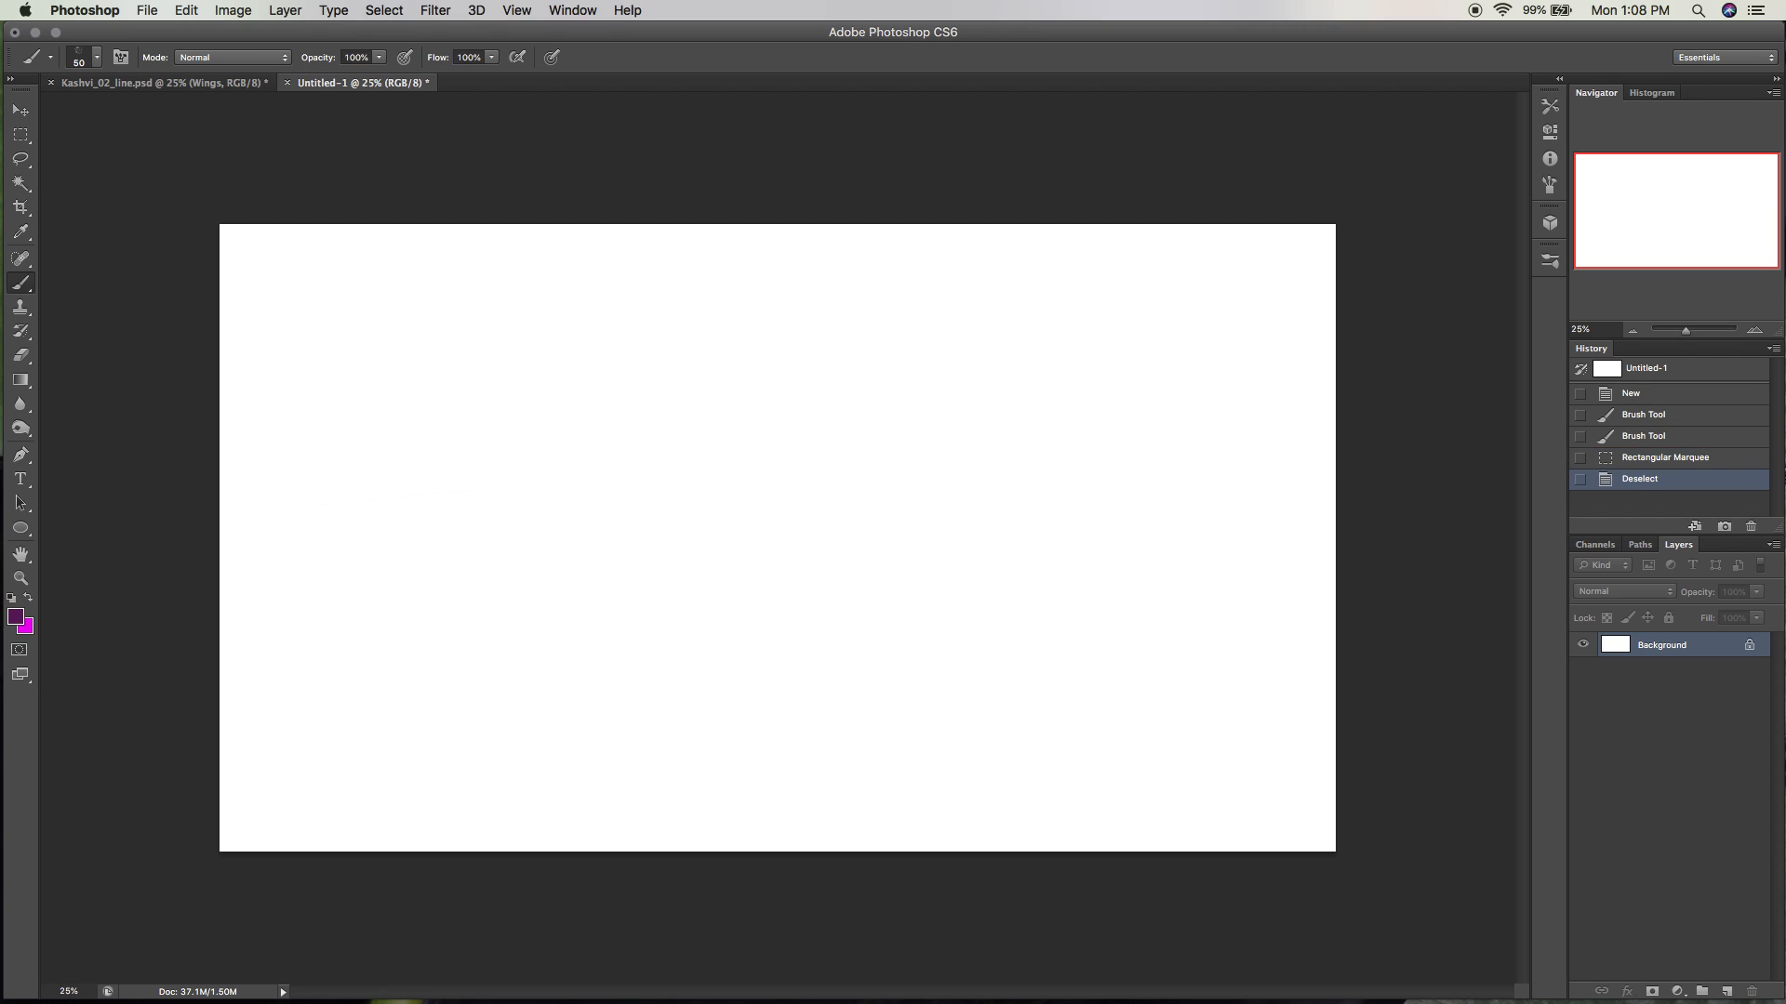
Enlarge the brush to 500 px, paint a vertical zigzag stroke on the canvas's right half and undo it.
key("bracketright")
key("bracketright")
key("bracketright")
key("bracketright")
key("bracketright")
key("bracketright")
key("bracketright")
key("bracketright")
key("bracketright")
key("bracketright")
left_click_drag(1018, 391, 1041, 667)
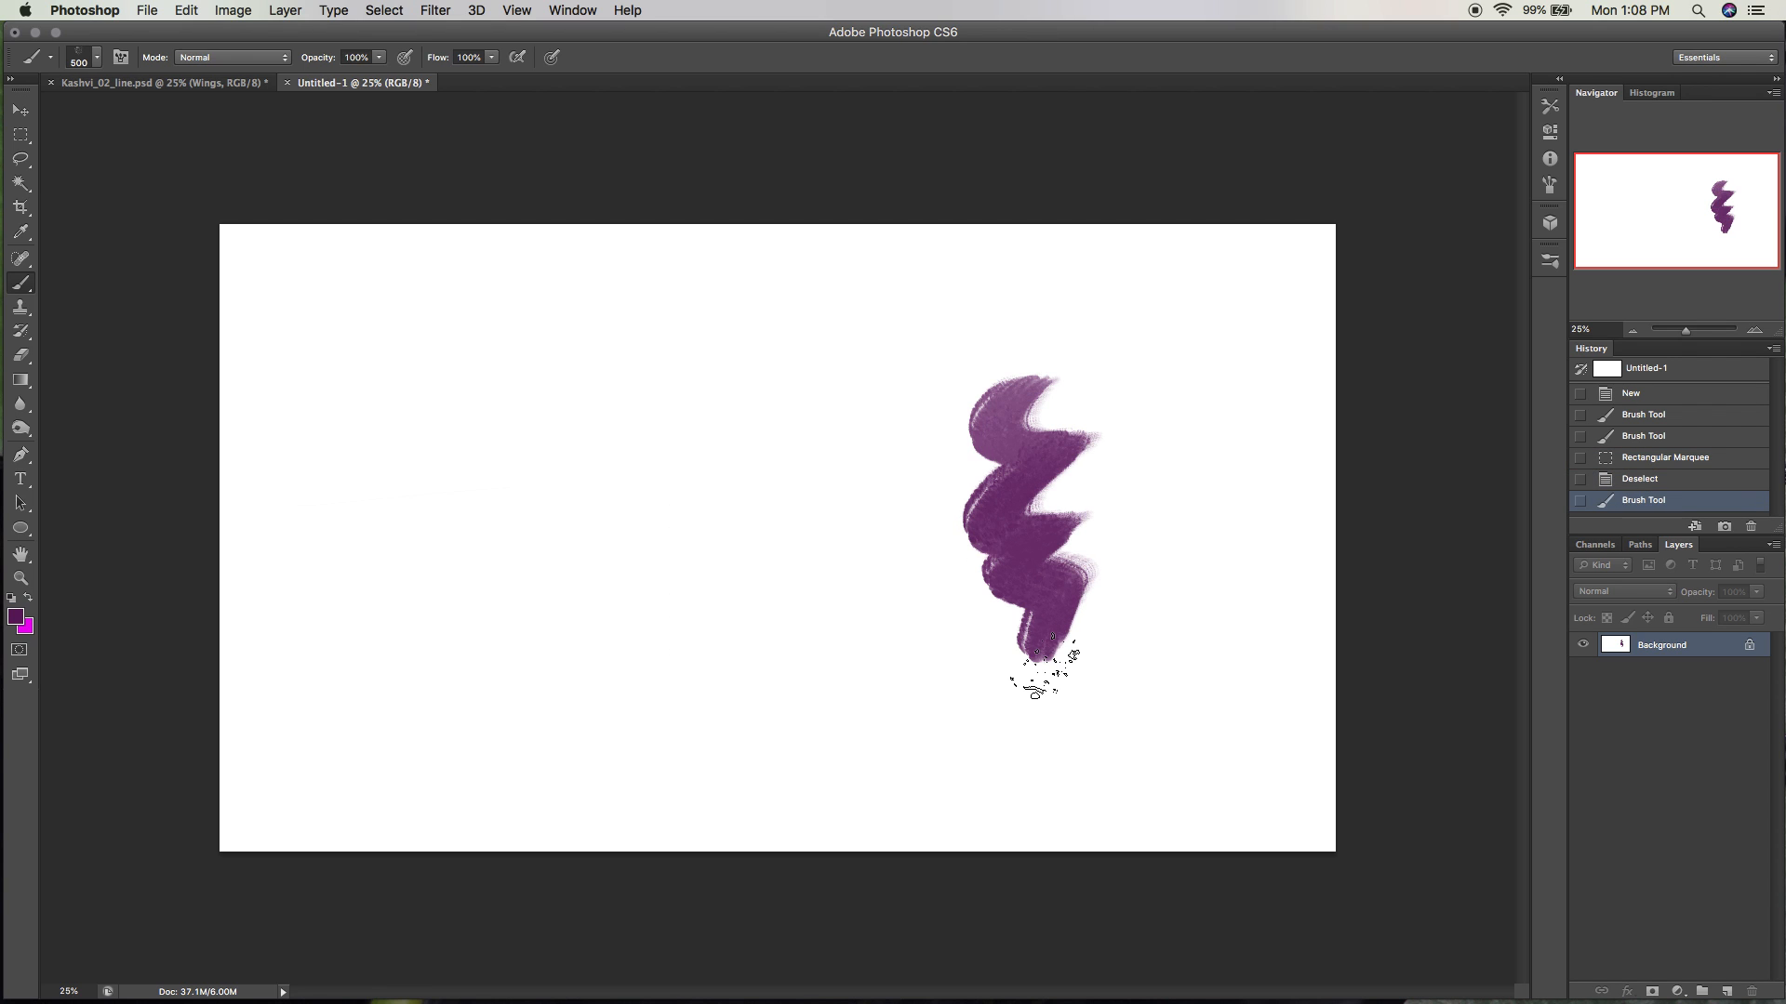
key("super+z")
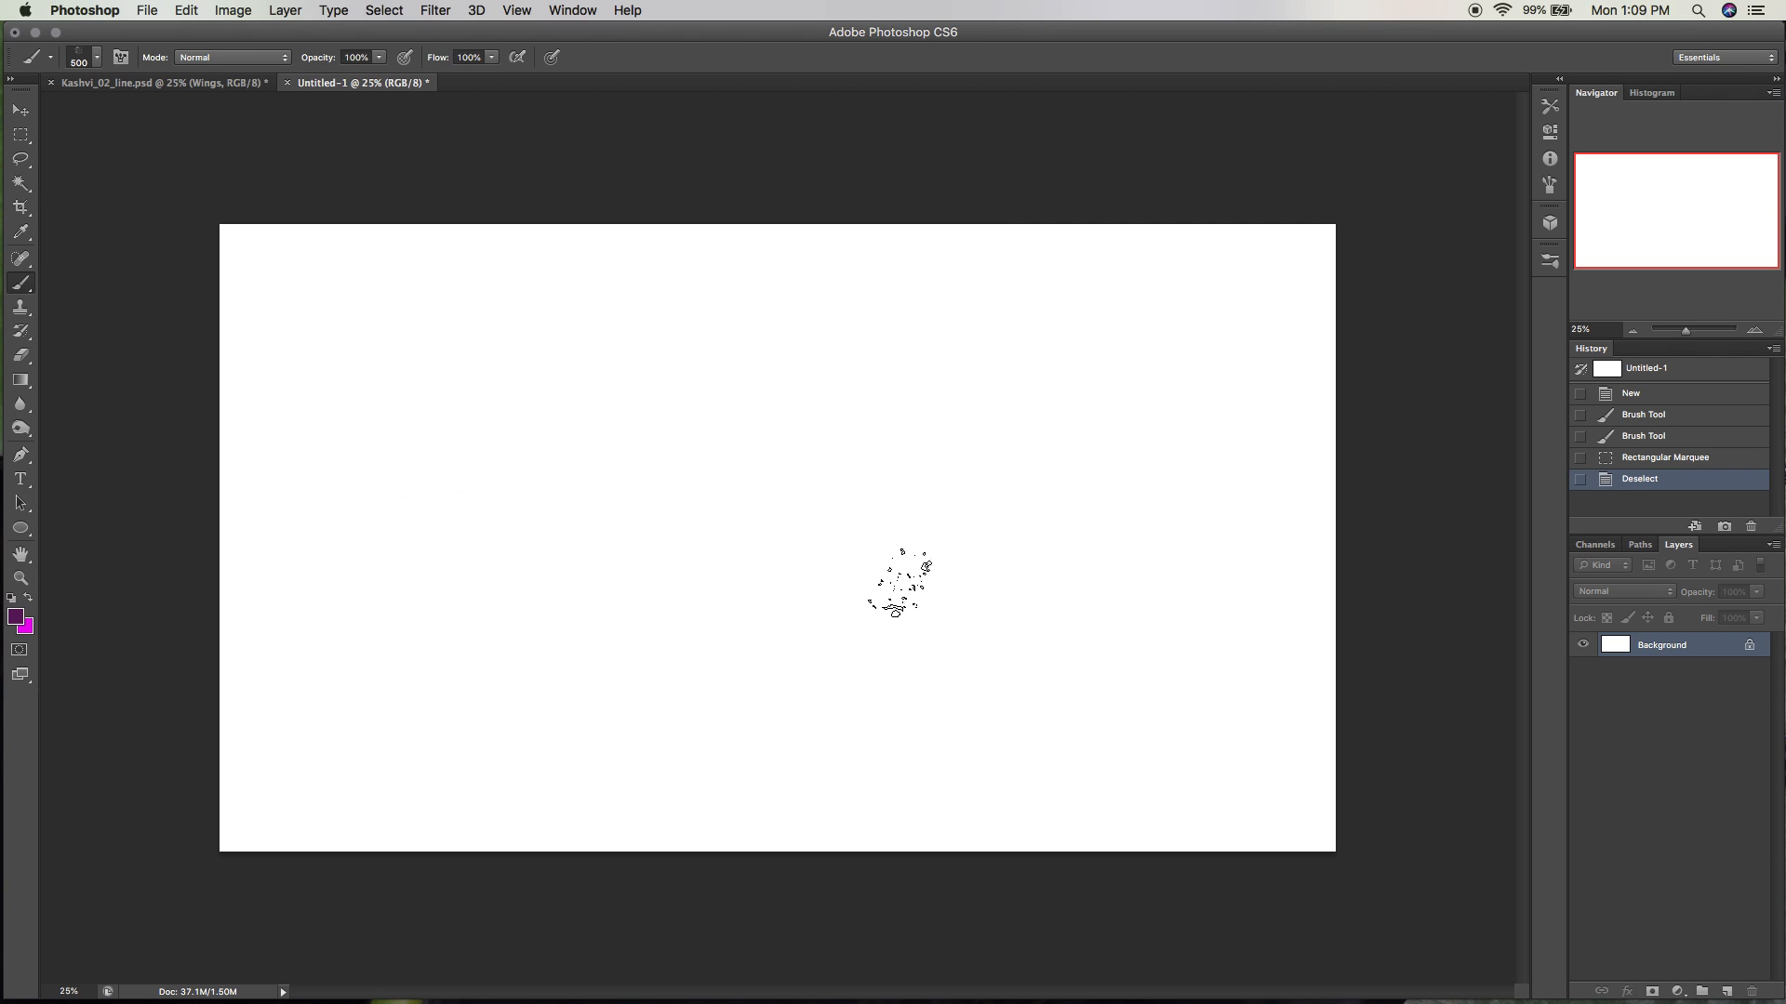
Reduce the brush to 250 px, paint a zigzag stroke near the canvas centre and revert to the Deselect history state.
key("bracketleft")
key("bracketleft")
key("bracketleft")
left_click_drag(696, 484, 791, 638)
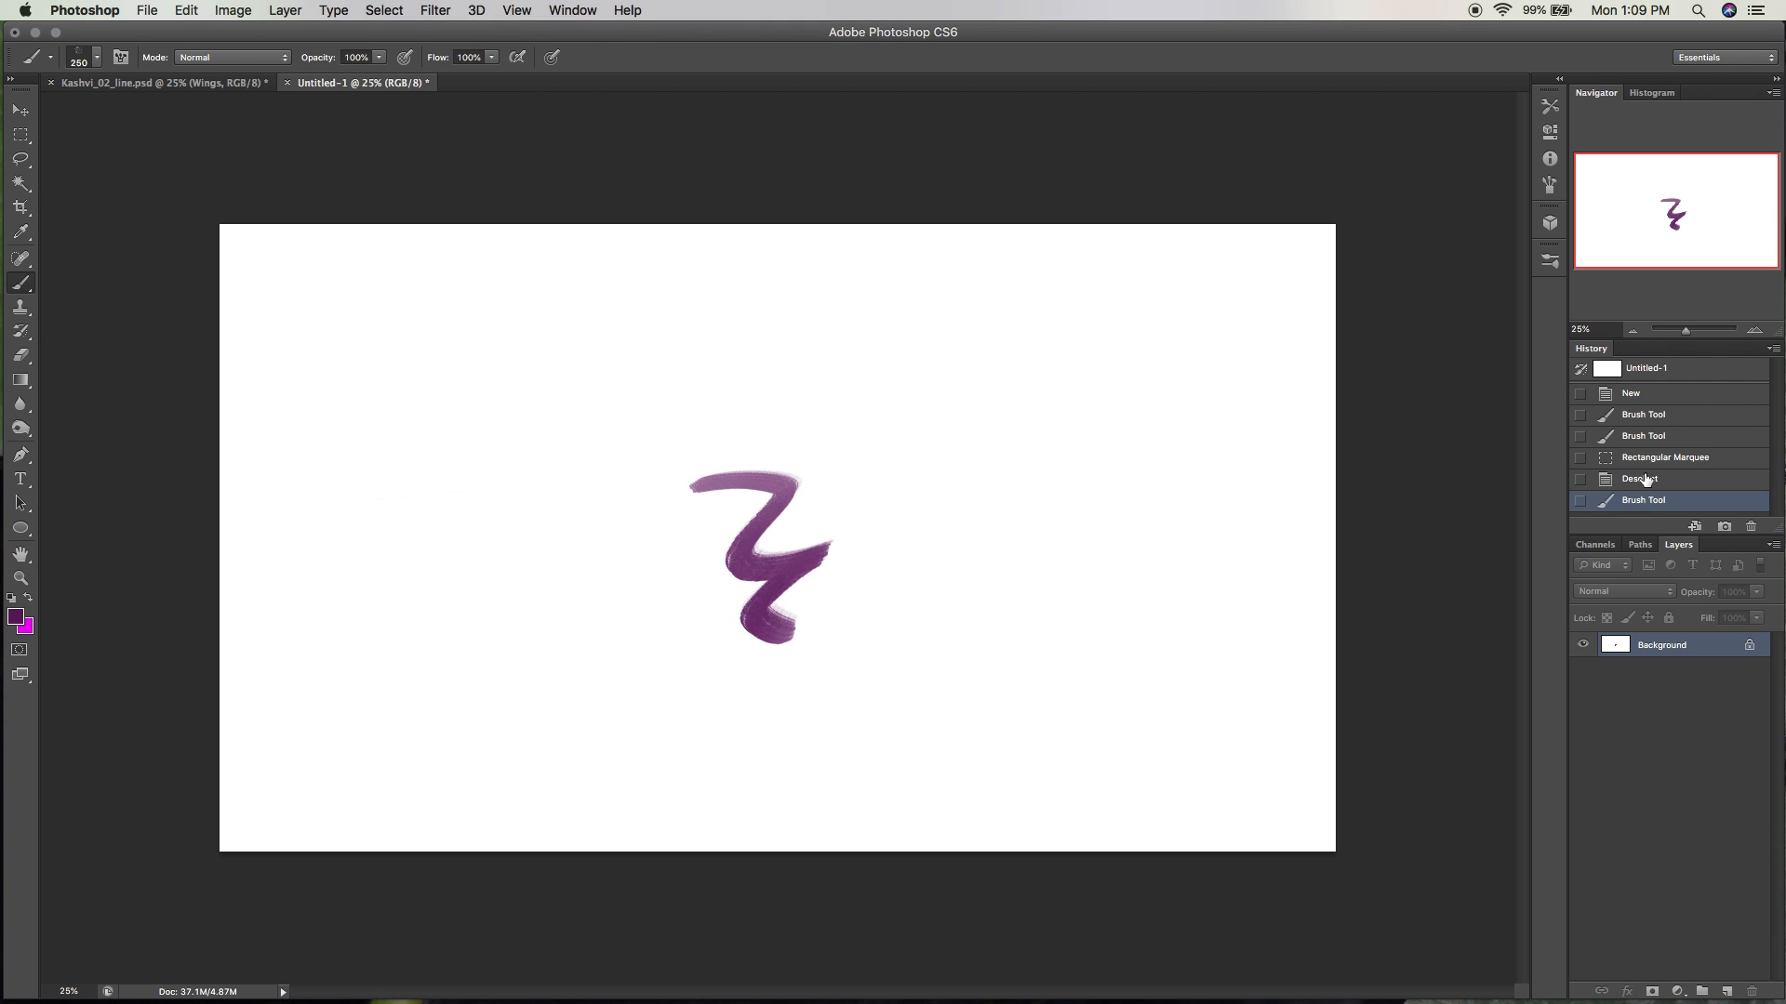
left_click(1641, 479)
Choose the first of the two 36 px brush presets and enlarge it to 175 px.
left_click(1549, 261)
left_click(1302, 682)
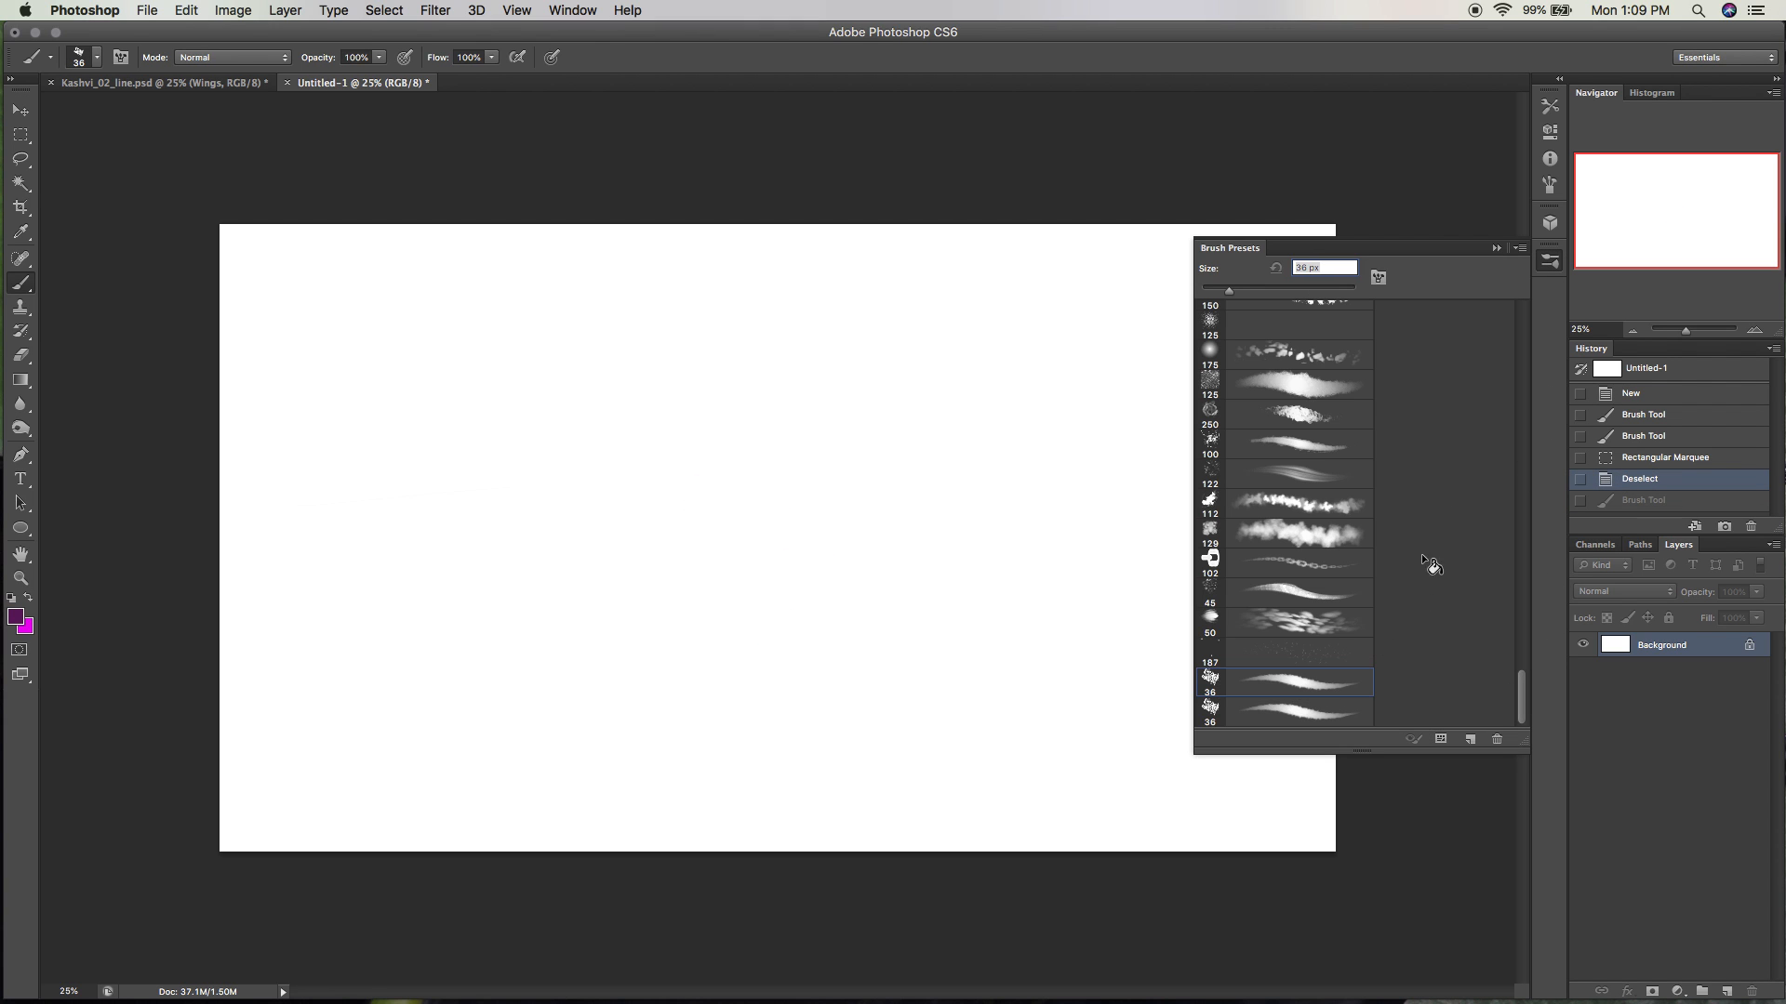
left_click(1550, 260)
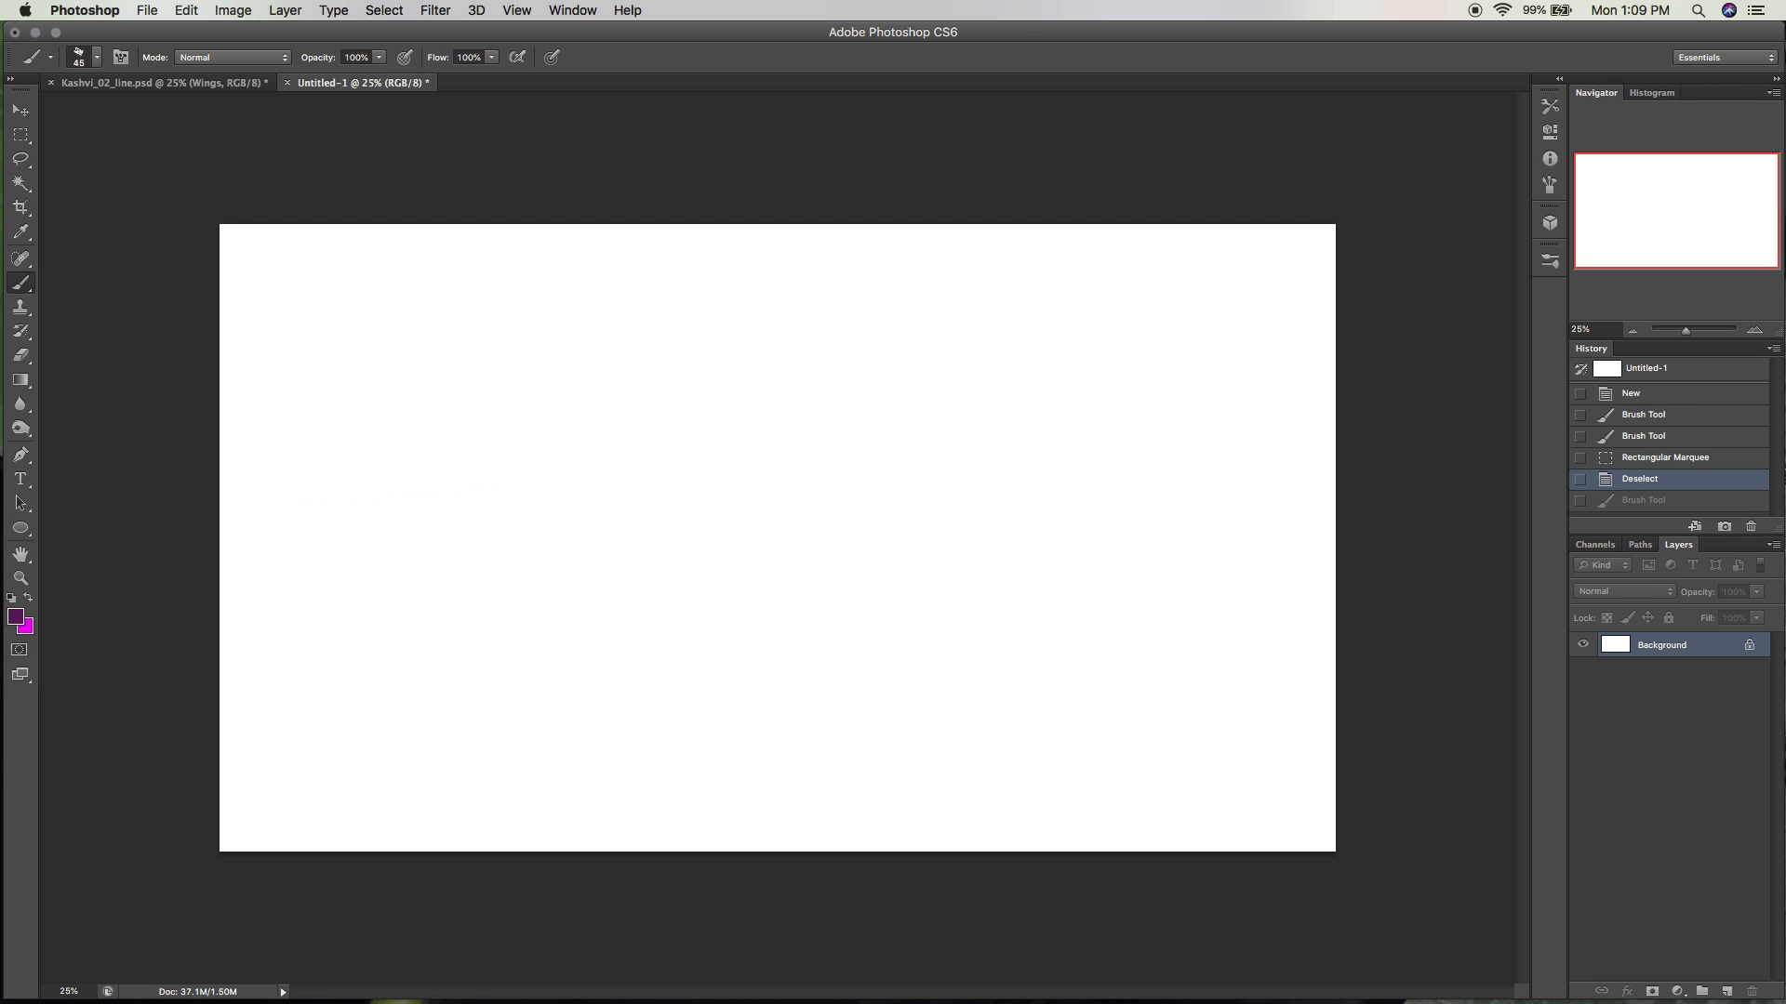
key("bracketright")
key("bracketright")
key("bracketright")
key("bracketright")
key("bracketright")
key("bracketright")
Paint two vertical test strokes on the canvas's right half and revert to the Deselect history state.
left_click_drag(950, 435, 991, 656)
mouse_move(1072, 445)
left_mouse_down()
mouse_move(1083, 521)
mouse_move(1071, 682)
left_mouse_up()
left_click(1671, 484)
left_click(1657, 462)
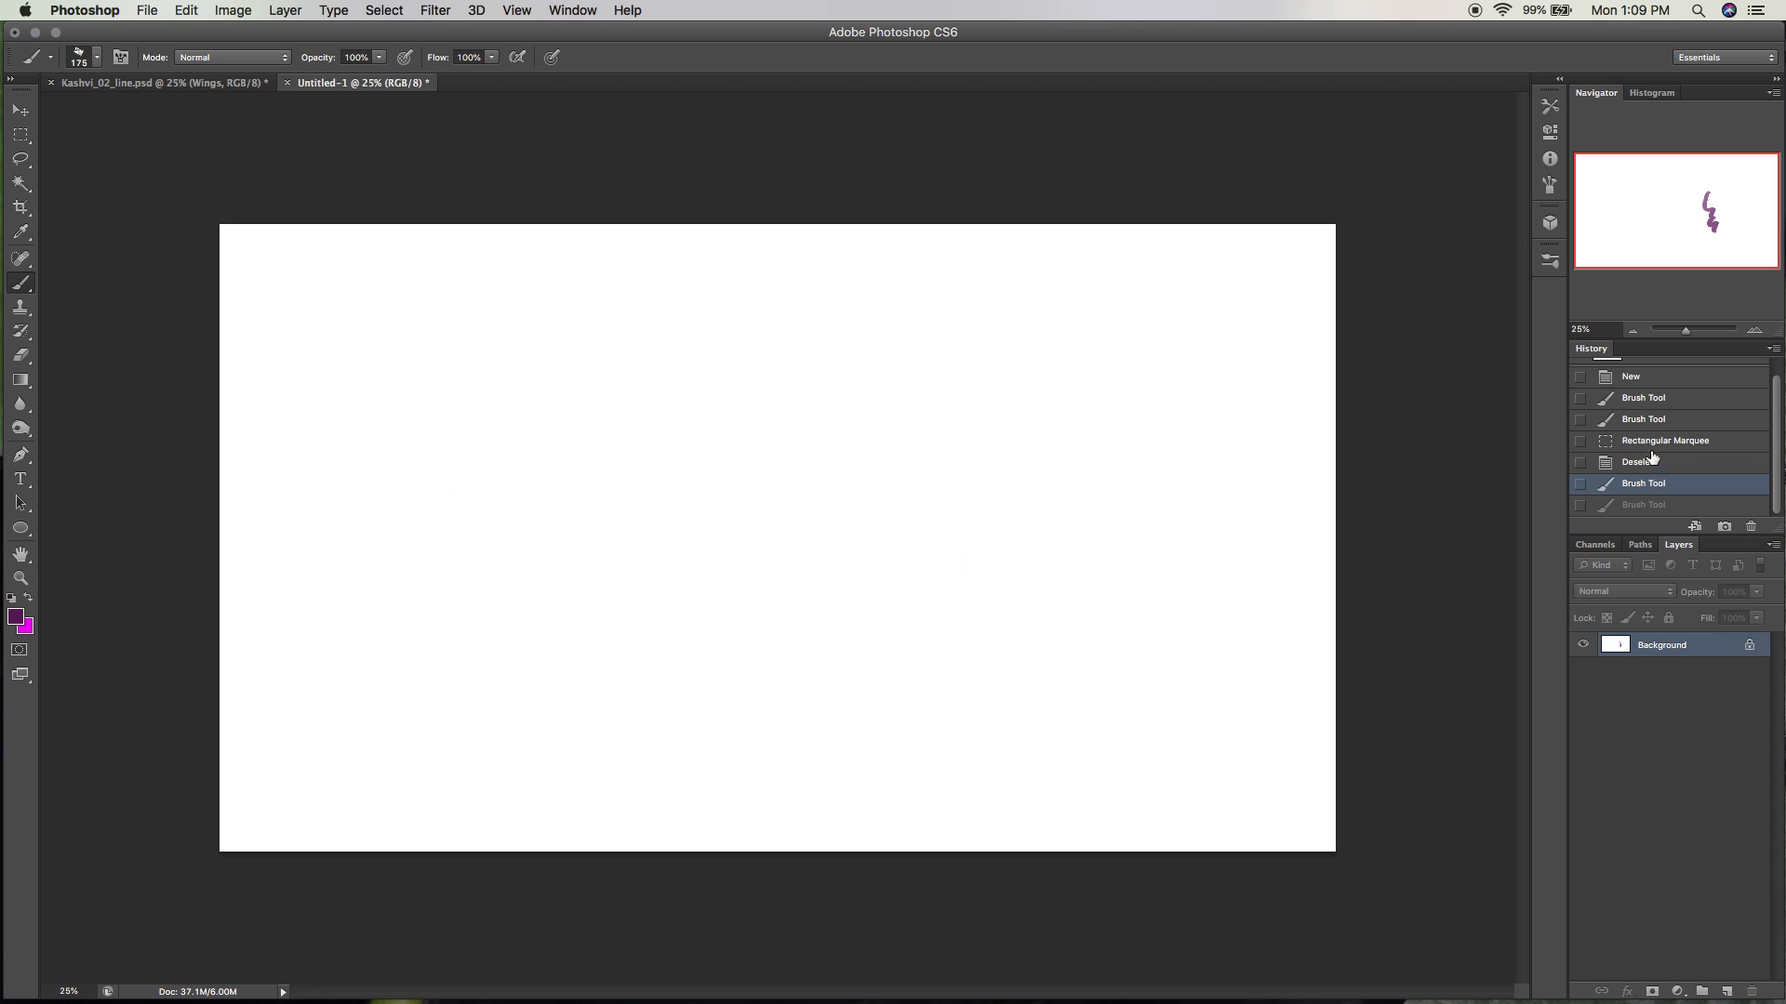
Choose the 45 px textured brush preset again, try it with one stroke and revert to the Deselect history state.
left_click(1549, 261)
left_click(1334, 588)
left_click(1550, 260)
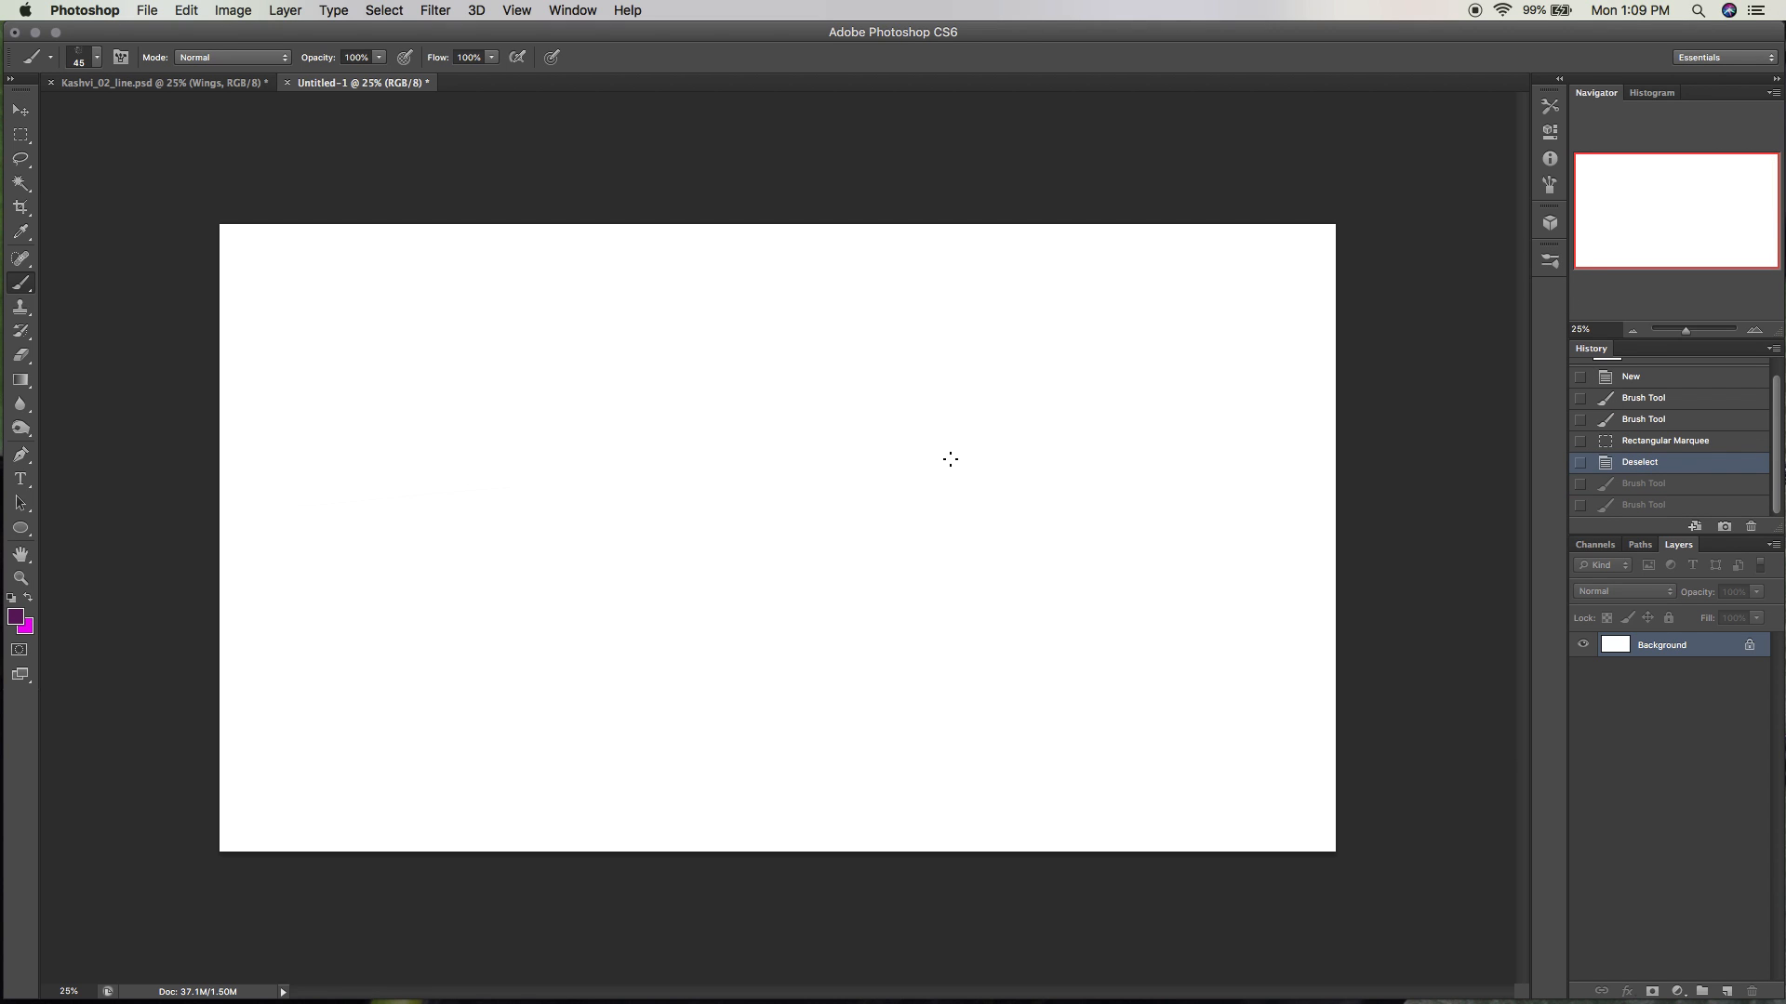
mouse_move(954, 446)
left_mouse_down()
mouse_move(932, 480)
mouse_move(996, 520)
mouse_move(967, 614)
left_mouse_up()
left_click(1646, 472)
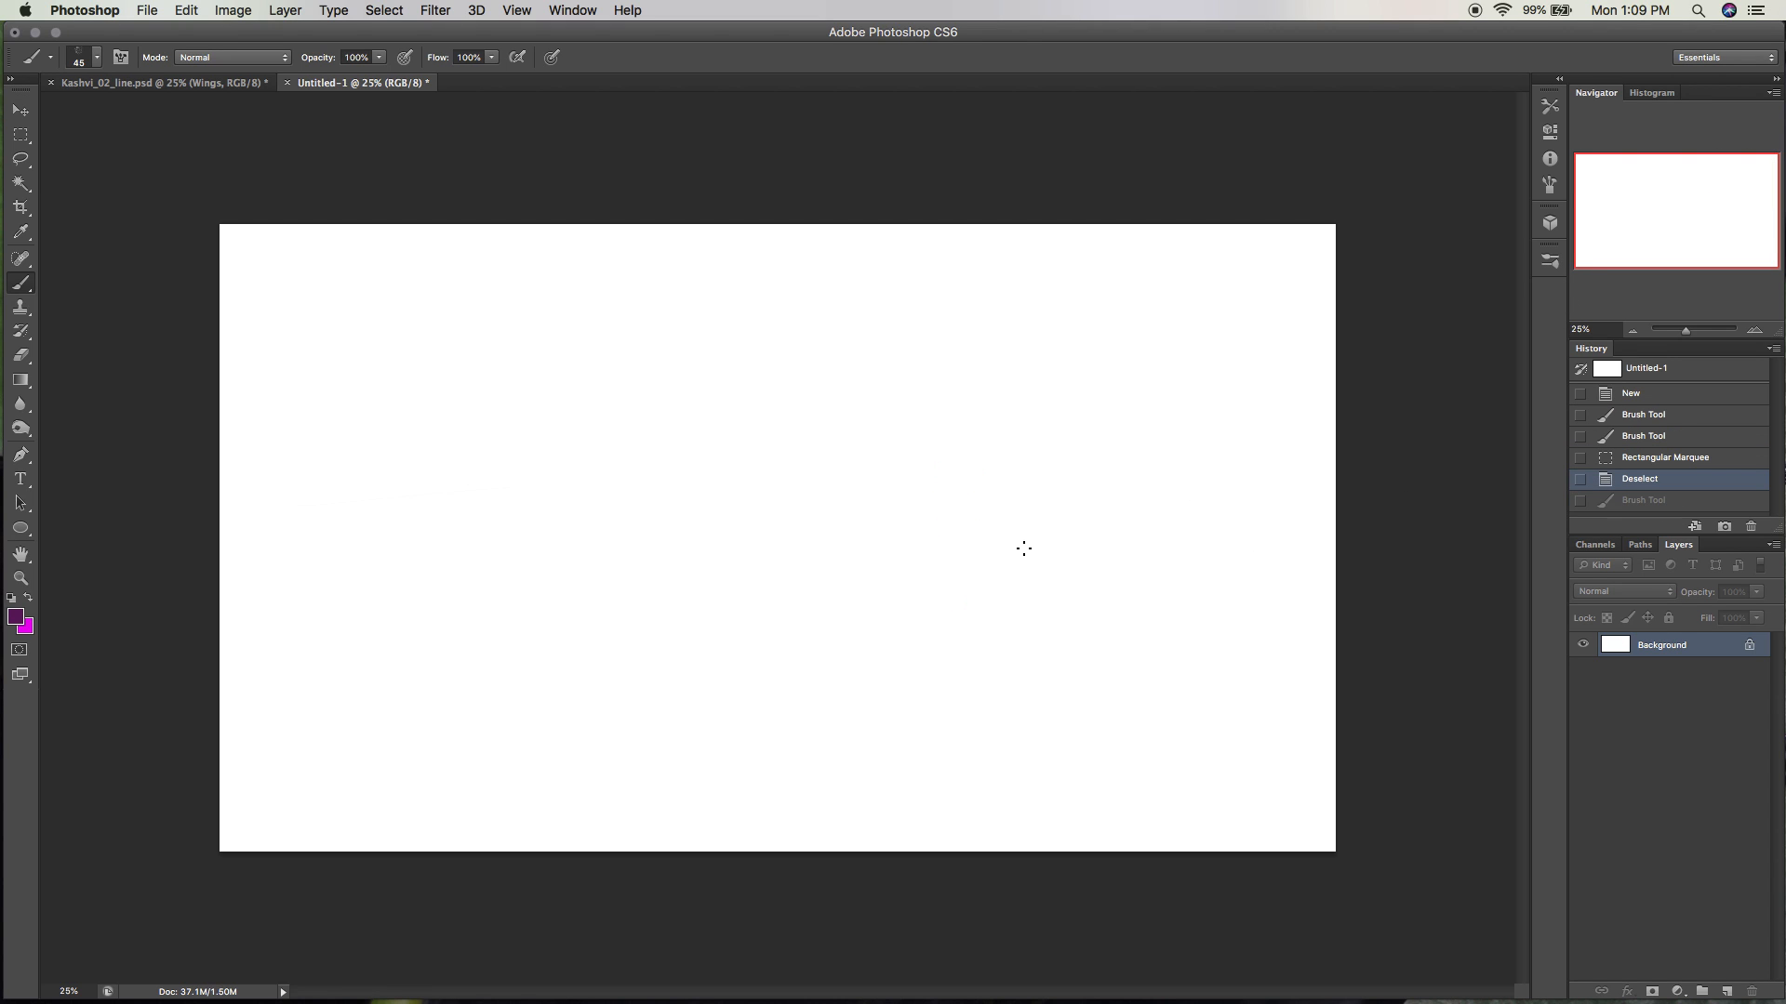
Enlarge the brush to 500 px and paint overlapping curved purple strokes left of the canvas centre.
key("bracketright")
key("bracketright")
key("bracketright")
key("bracketright")
key("bracketright")
key("bracketright")
key("bracketright")
key("bracketright")
mouse_move(595, 419)
left_mouse_down()
mouse_move(698, 670)
mouse_move(703, 646)
left_mouse_up()
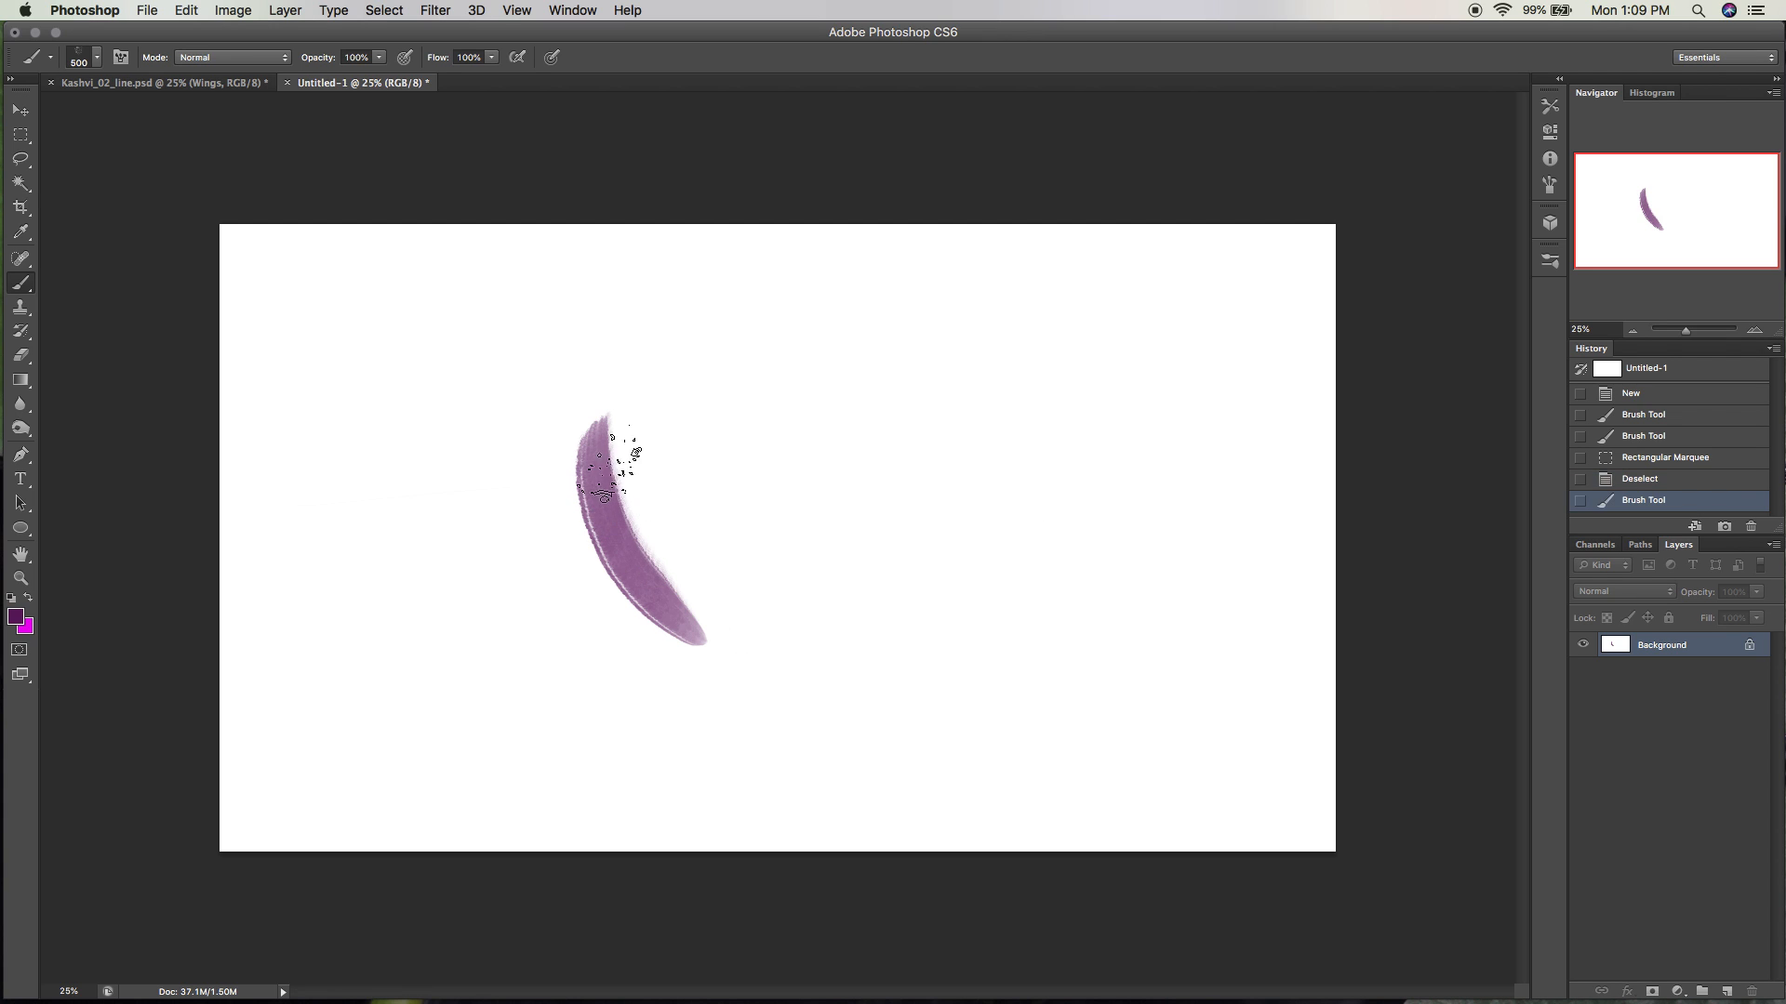
mouse_move(618, 446)
left_mouse_down()
mouse_move(625, 521)
mouse_move(724, 636)
mouse_move(609, 521)
mouse_move(625, 584)
mouse_move(719, 646)
mouse_move(600, 504)
mouse_move(704, 664)
mouse_move(735, 633)
left_mouse_up()
mouse_move(642, 447)
left_mouse_down()
mouse_move(758, 614)
mouse_move(716, 595)
left_mouse_up()
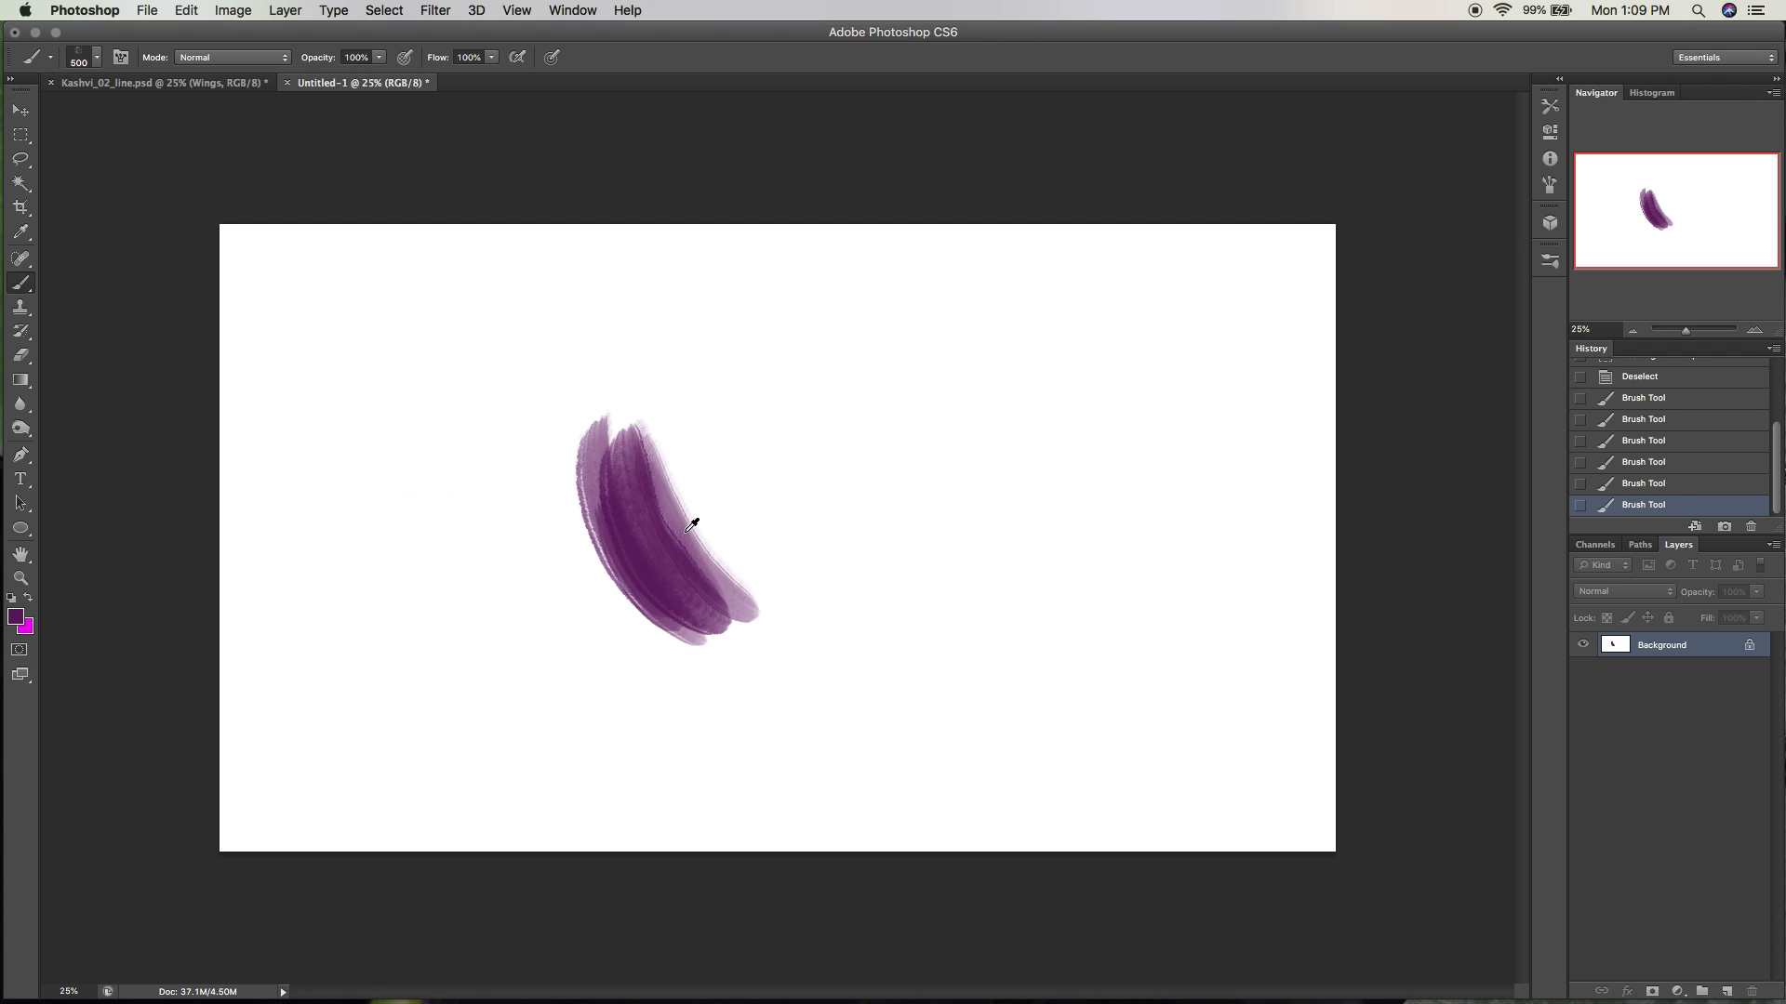
Sample purple from the painted strokes with the temporary Eyedropper and extend the patch along its right edge.
left_click(652, 511, "alt")
left_click(651, 518, "alt")
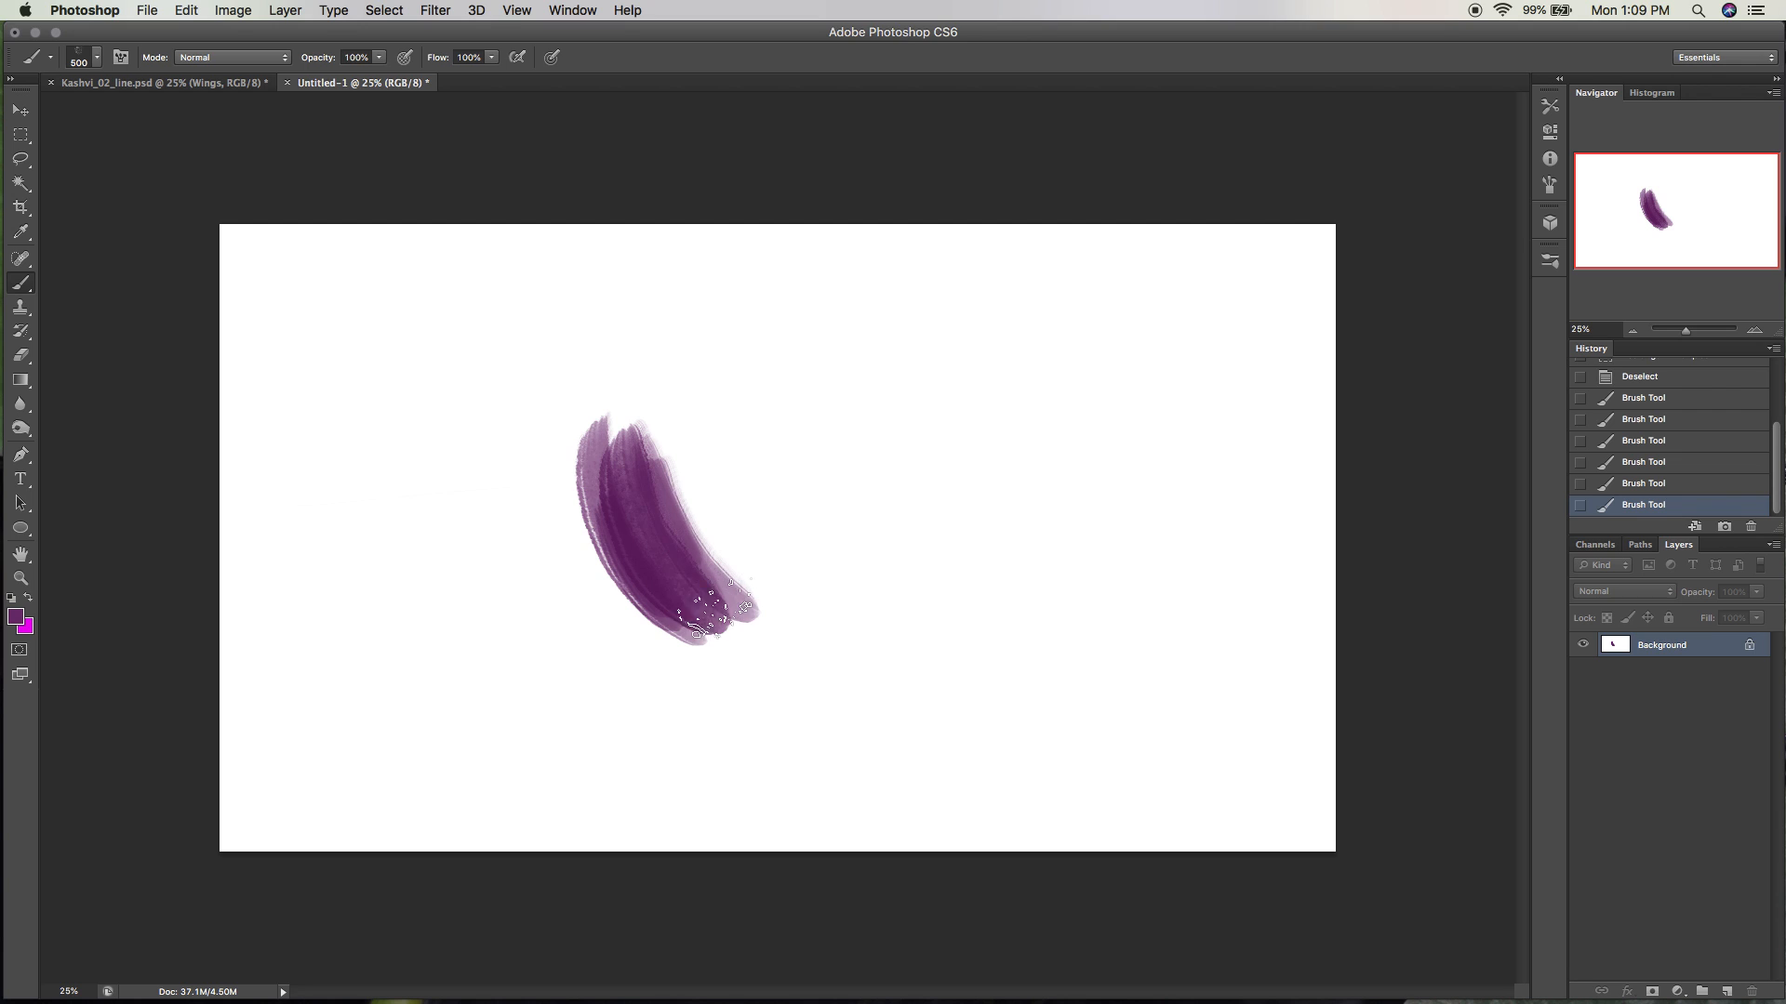
left_click(715, 612)
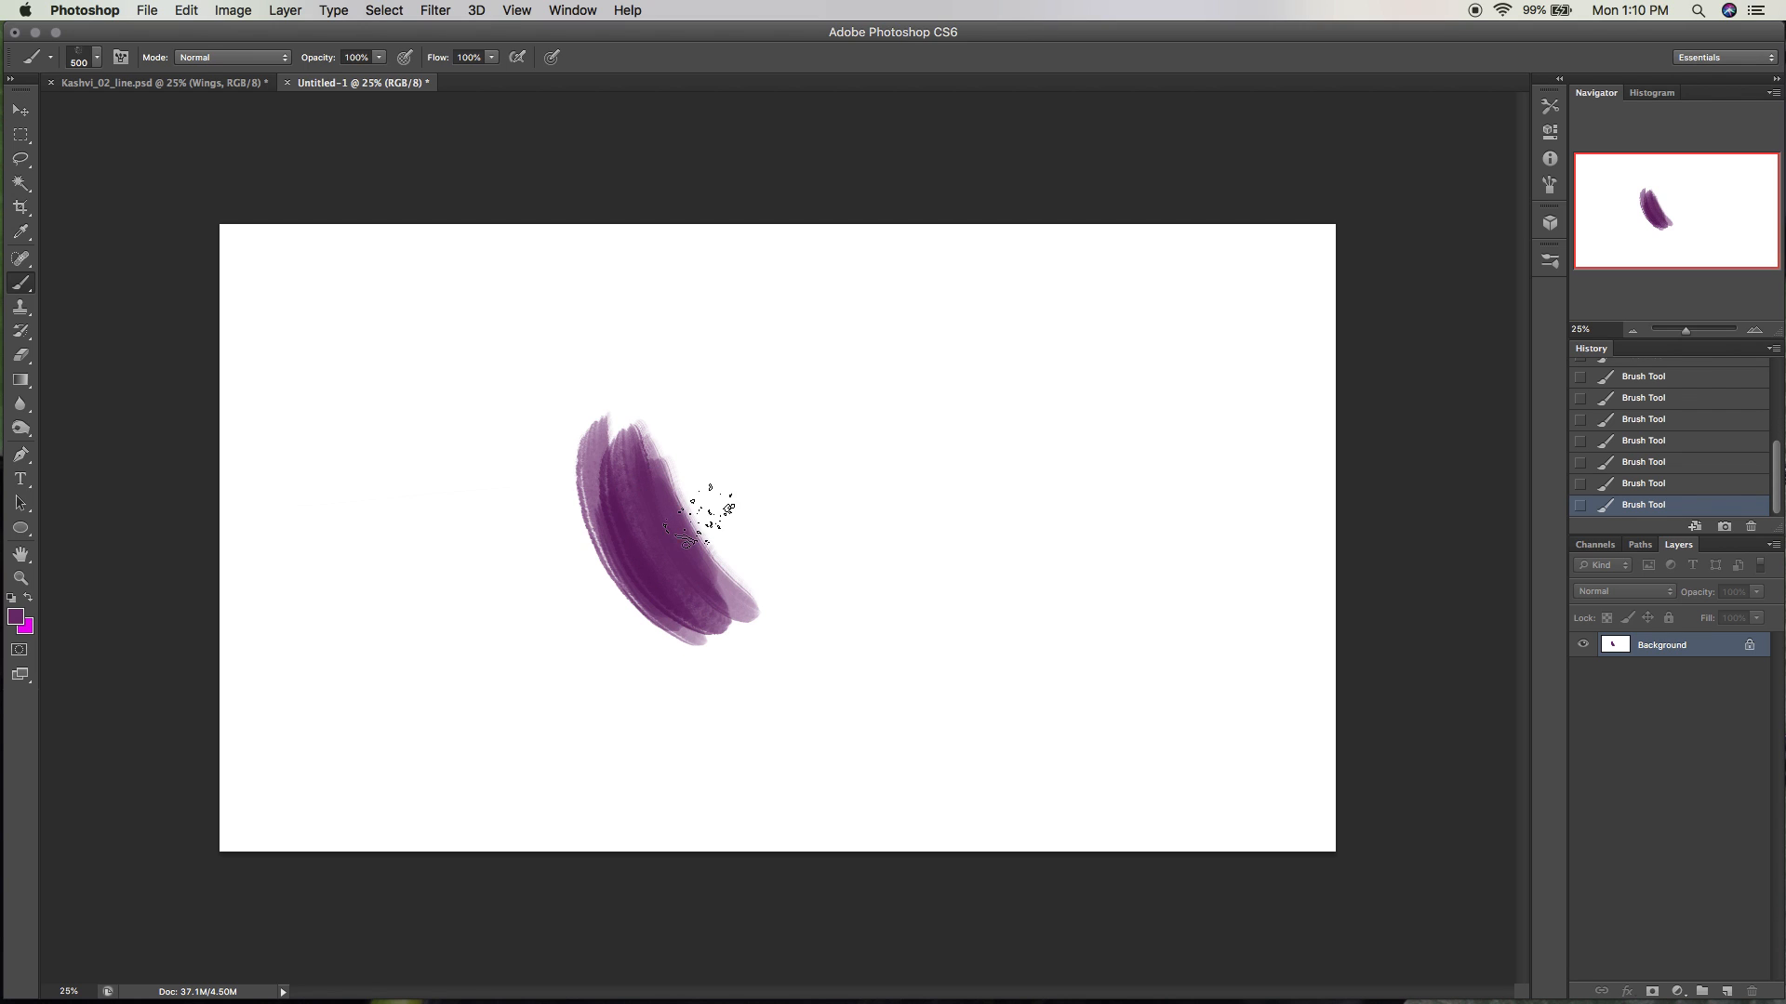
left_click_drag(674, 451, 757, 617)
left_click_drag(678, 458, 757, 630)
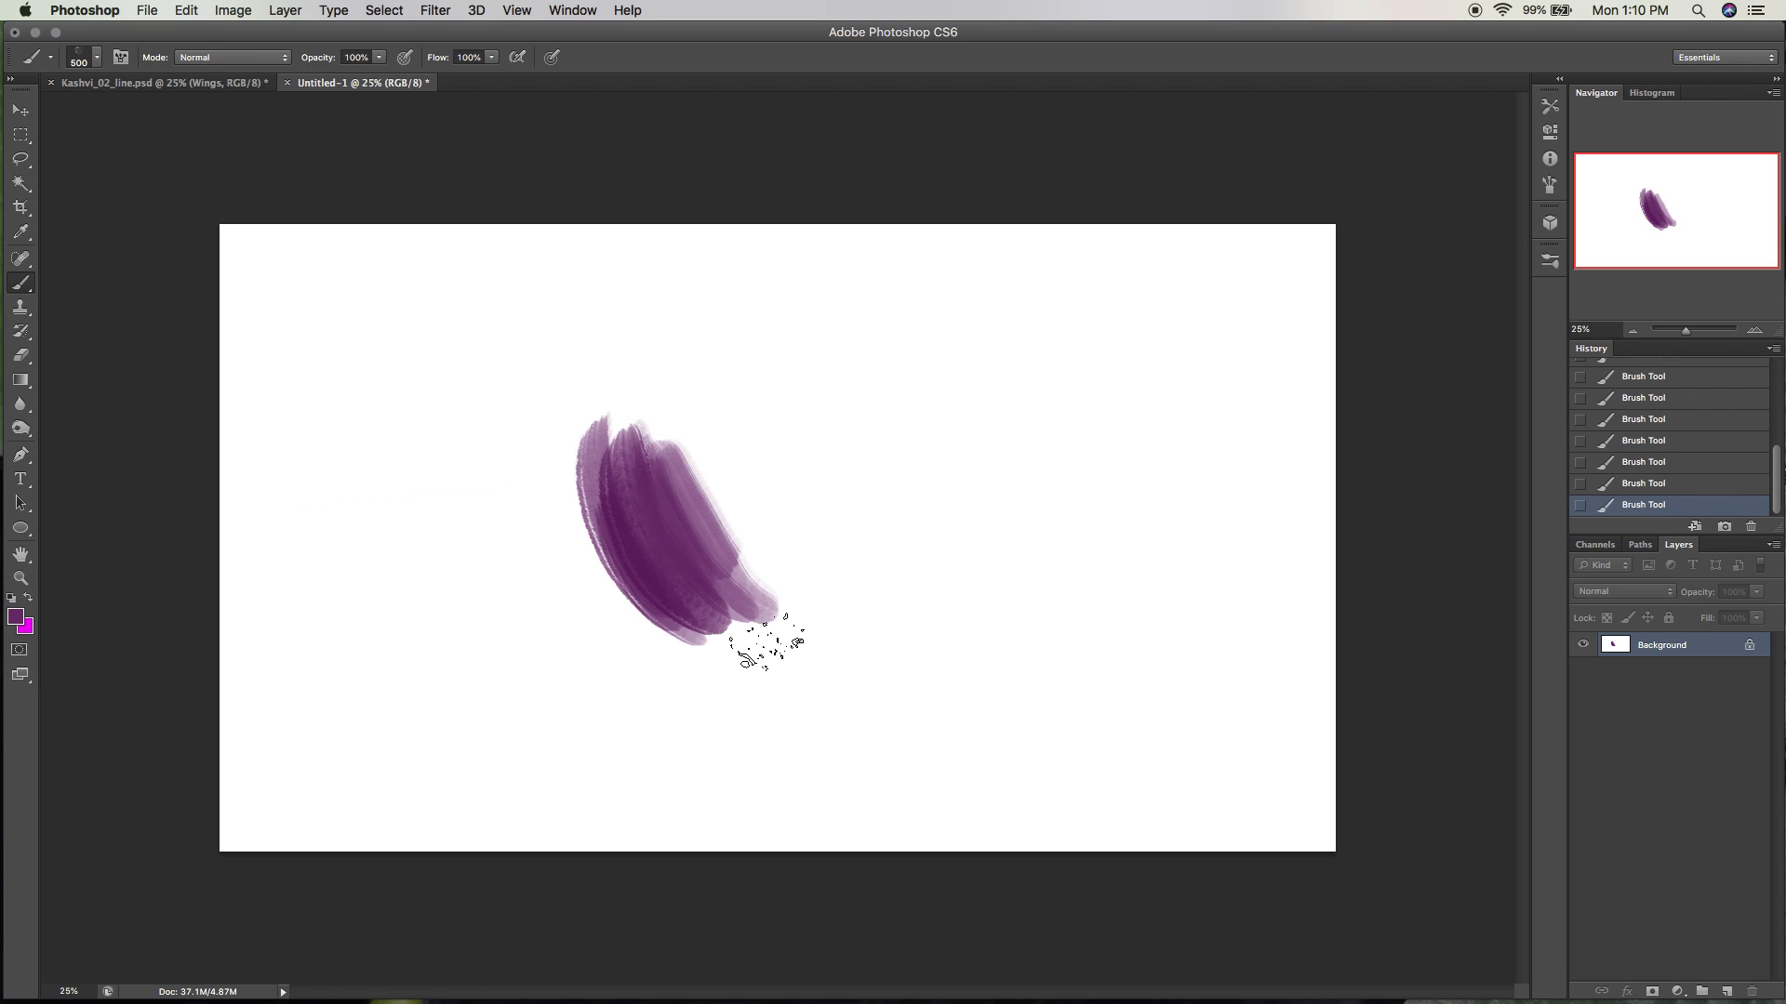
Sample white and then the blended light purple, painting each along the patch's right edge to soften it.
left_click(717, 487, "alt")
left_click_drag(674, 451, 789, 605)
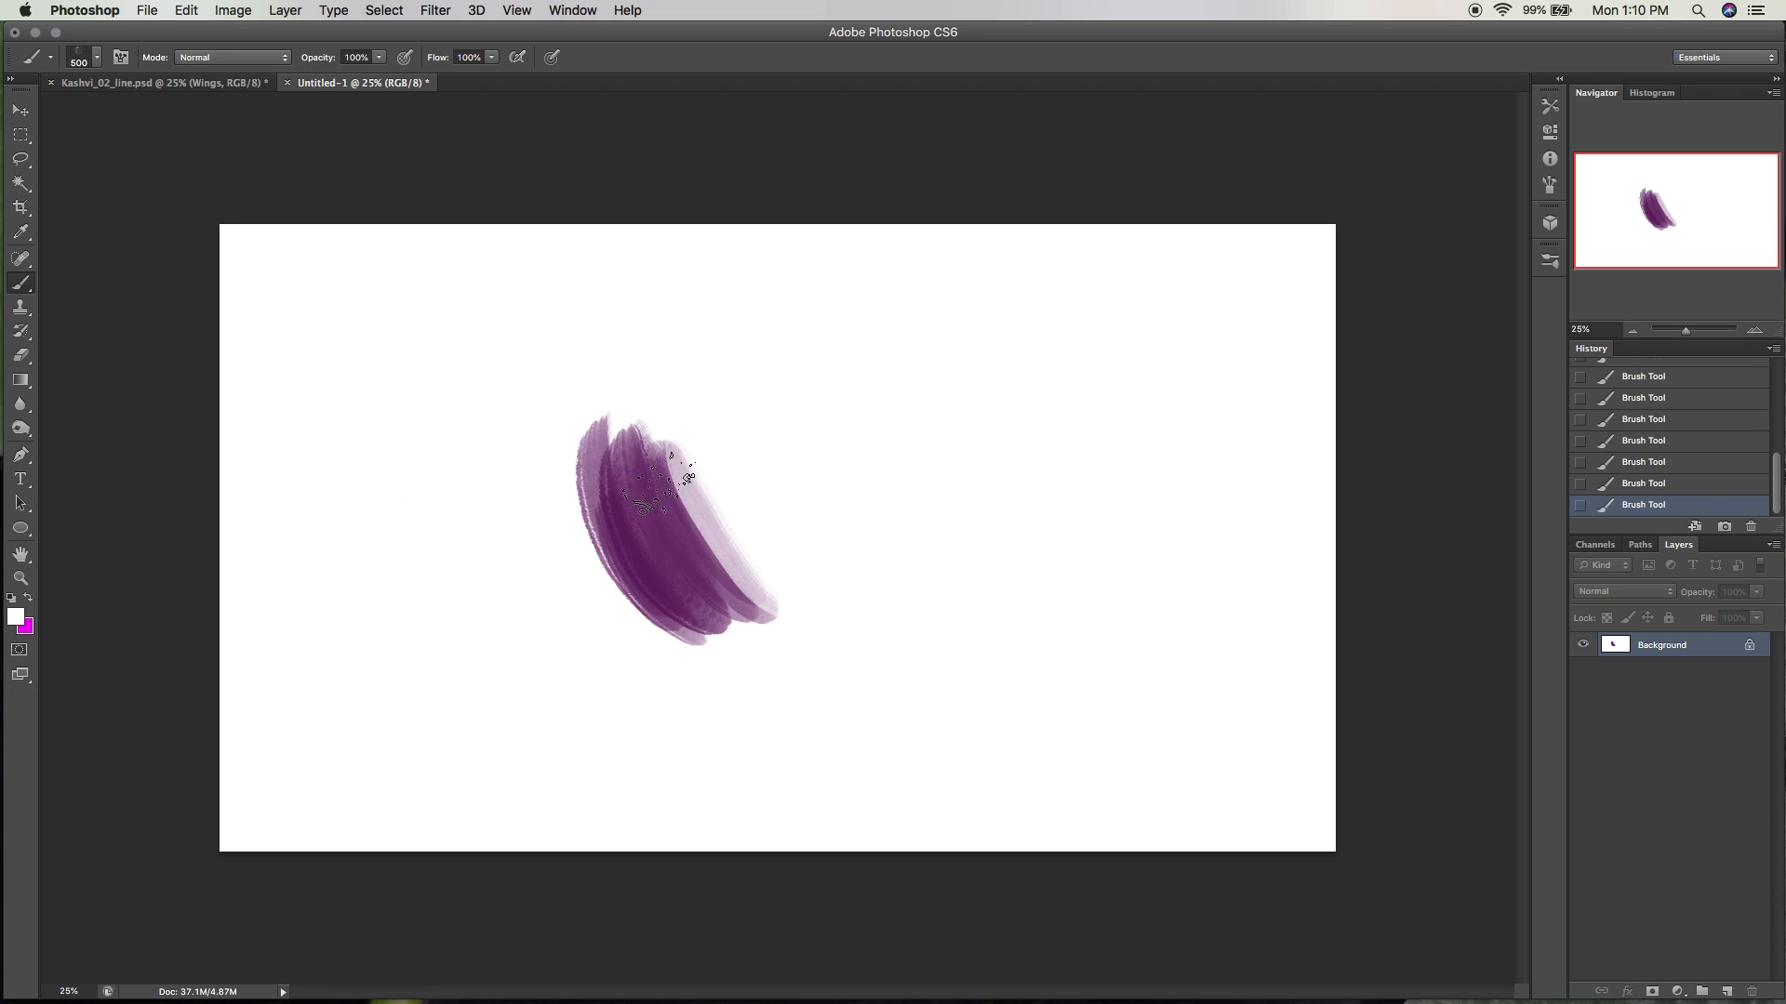
left_click_drag(677, 470, 735, 562)
left_click(698, 510, "alt")
mouse_move(657, 450)
left_mouse_down()
mouse_move(784, 618)
mouse_move(717, 510)
mouse_move(790, 605)
left_mouse_up()
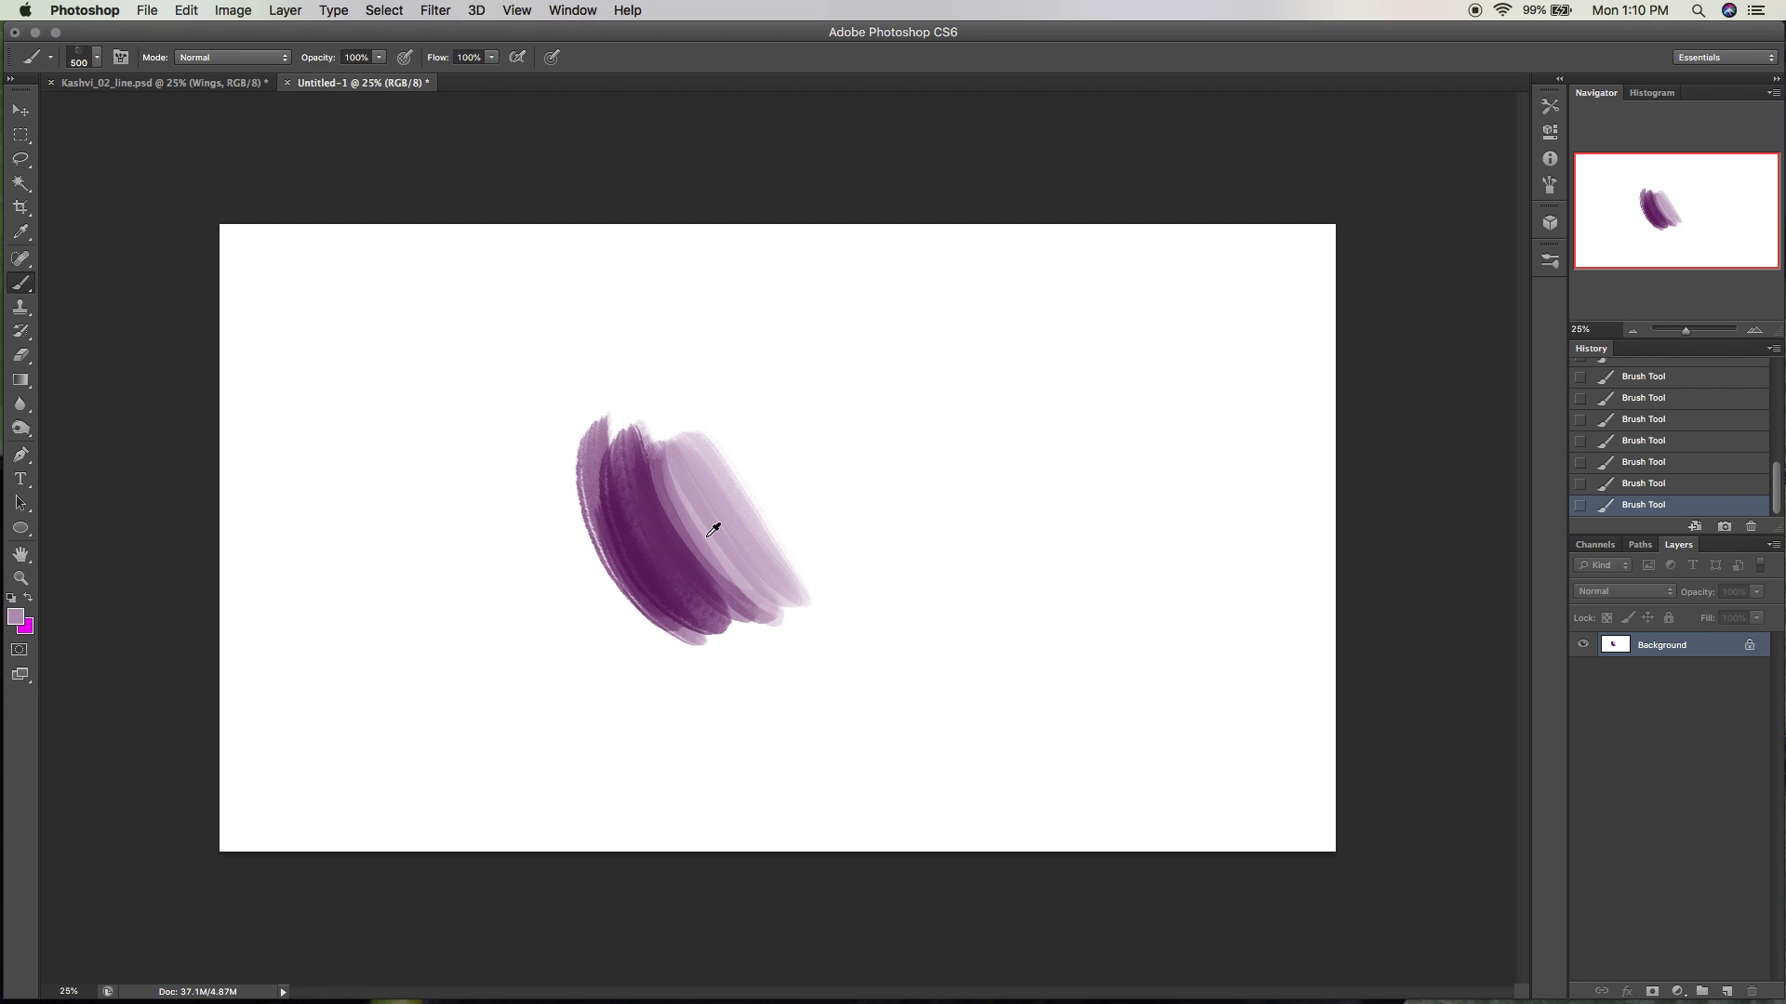
left_click_drag(687, 509, 774, 629)
left_click_drag(674, 452, 777, 628)
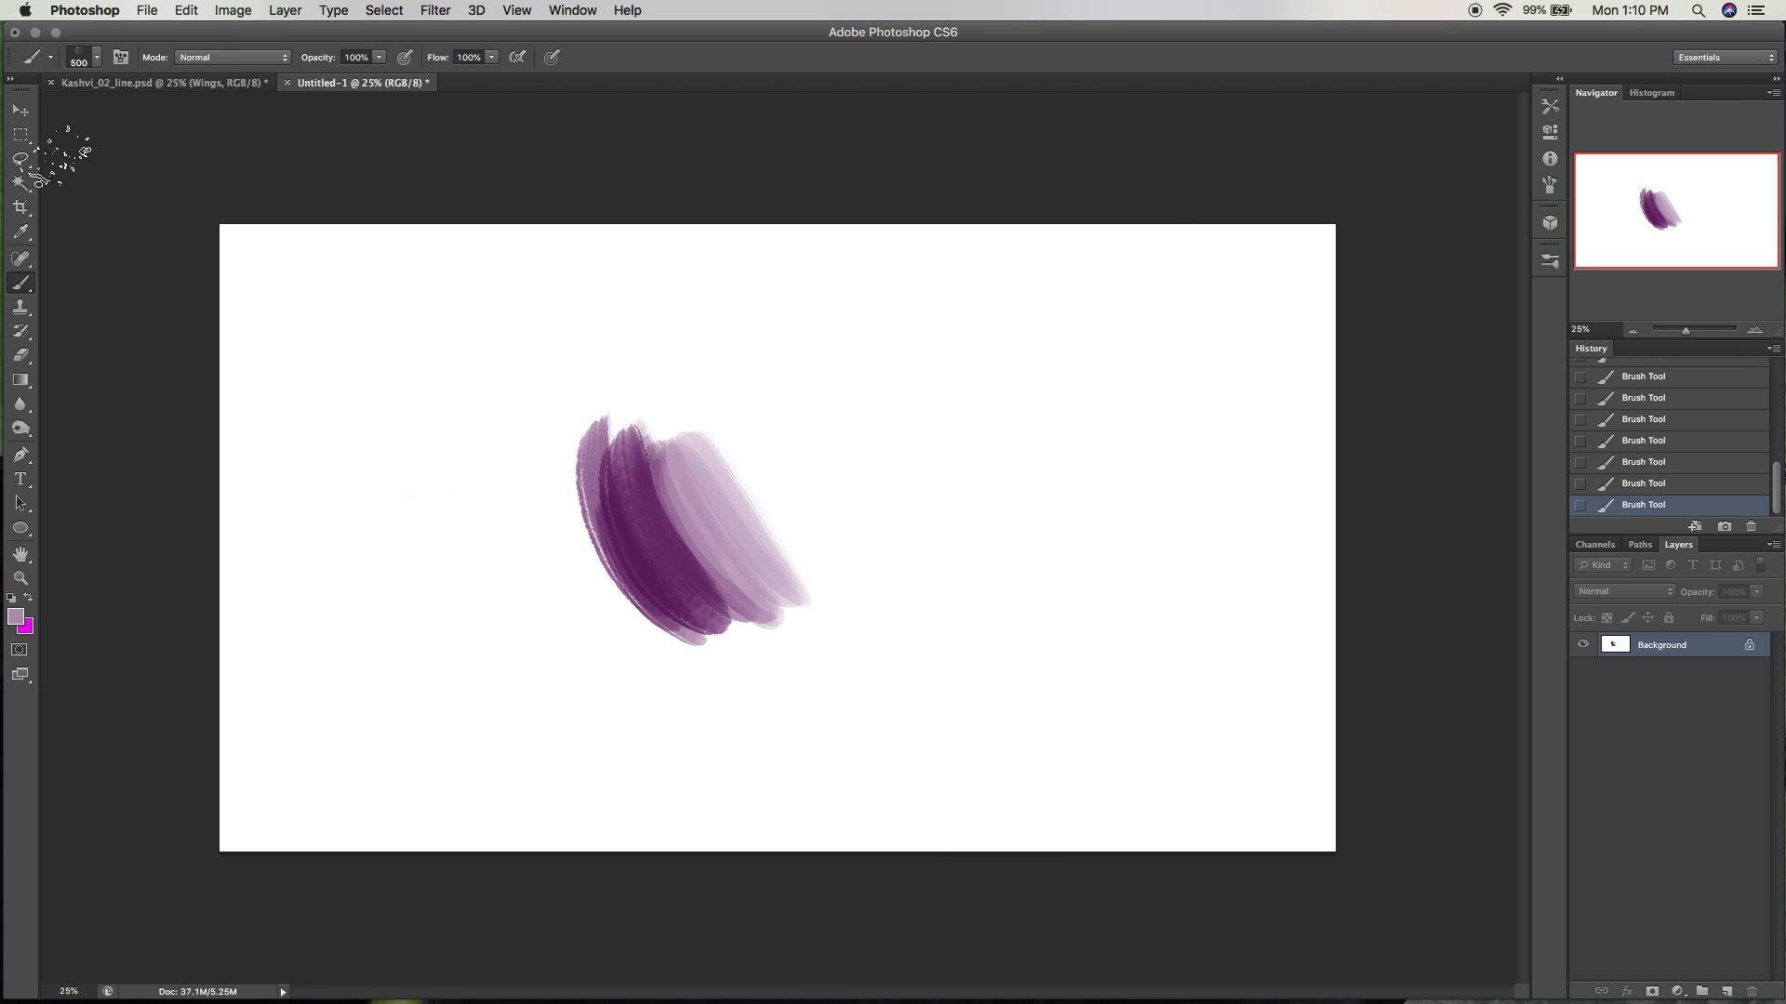
Lasso around the painted patch, open and cancel the Fill settings repeatedly, and revert to the last brush stroke.
left_click(21, 159)
mouse_move(666, 630)
left_mouse_down()
mouse_move(479, 613)
mouse_move(675, 740)
mouse_move(502, 740)
left_mouse_up()
key("shift+BackSpace")
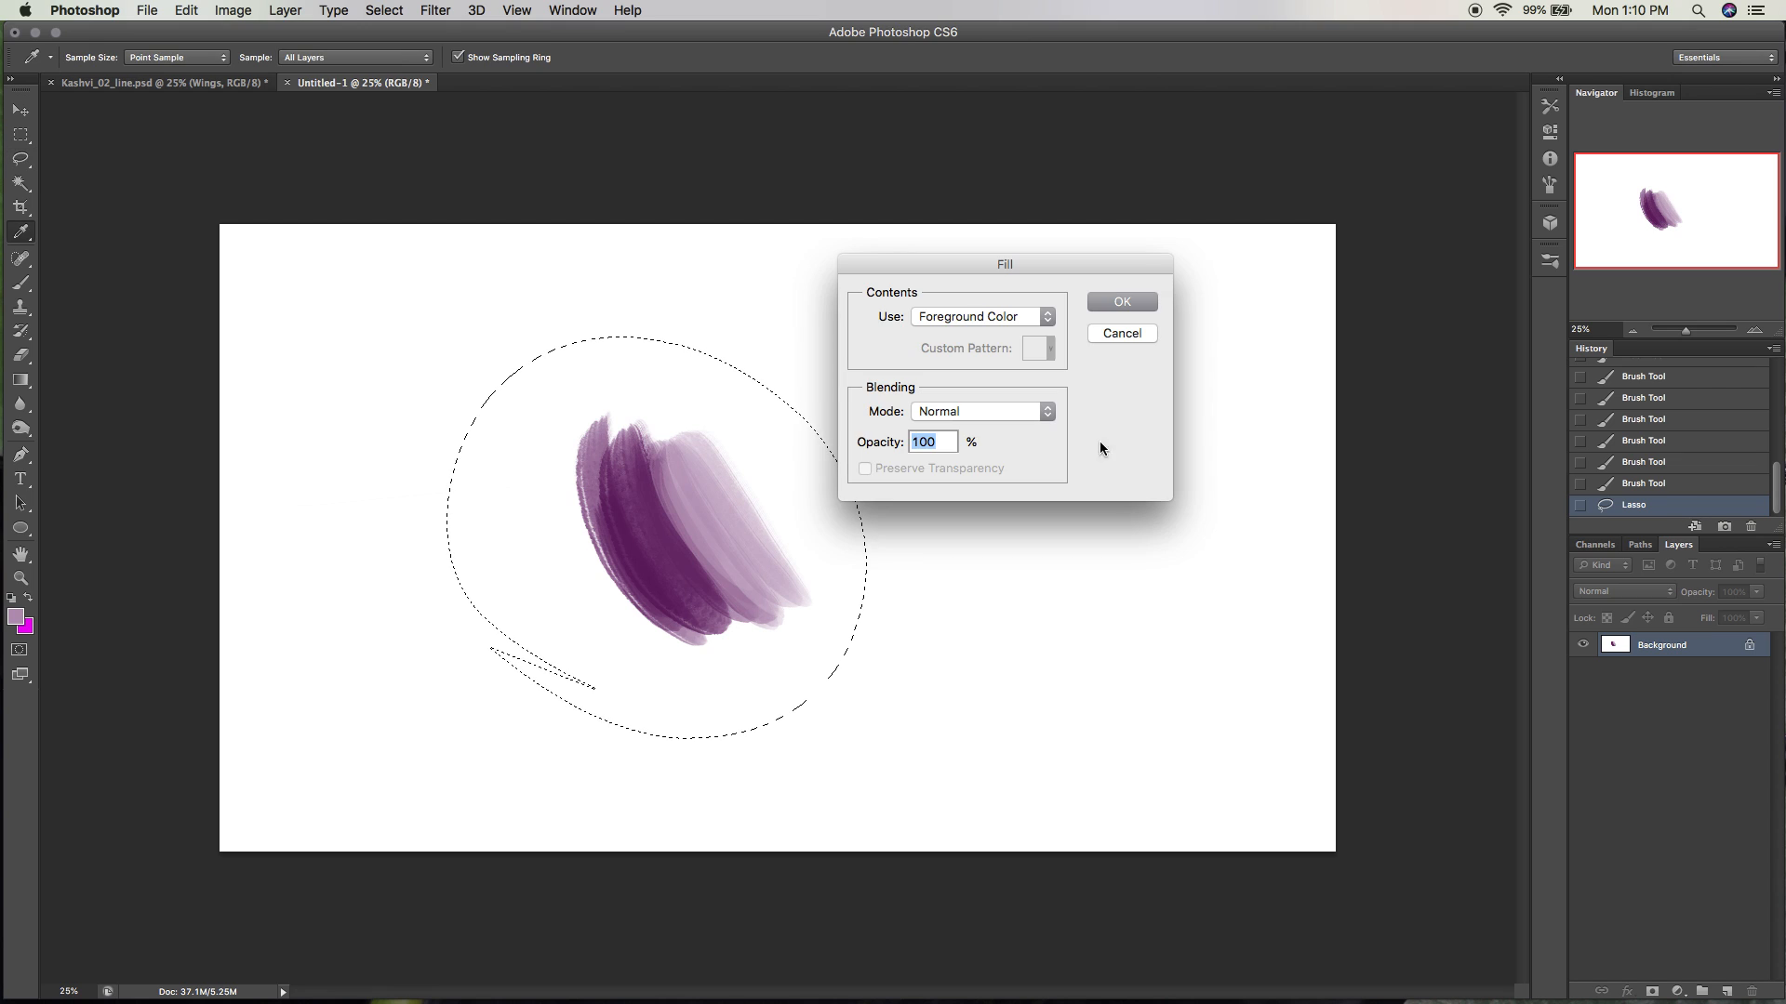
left_click(1127, 334)
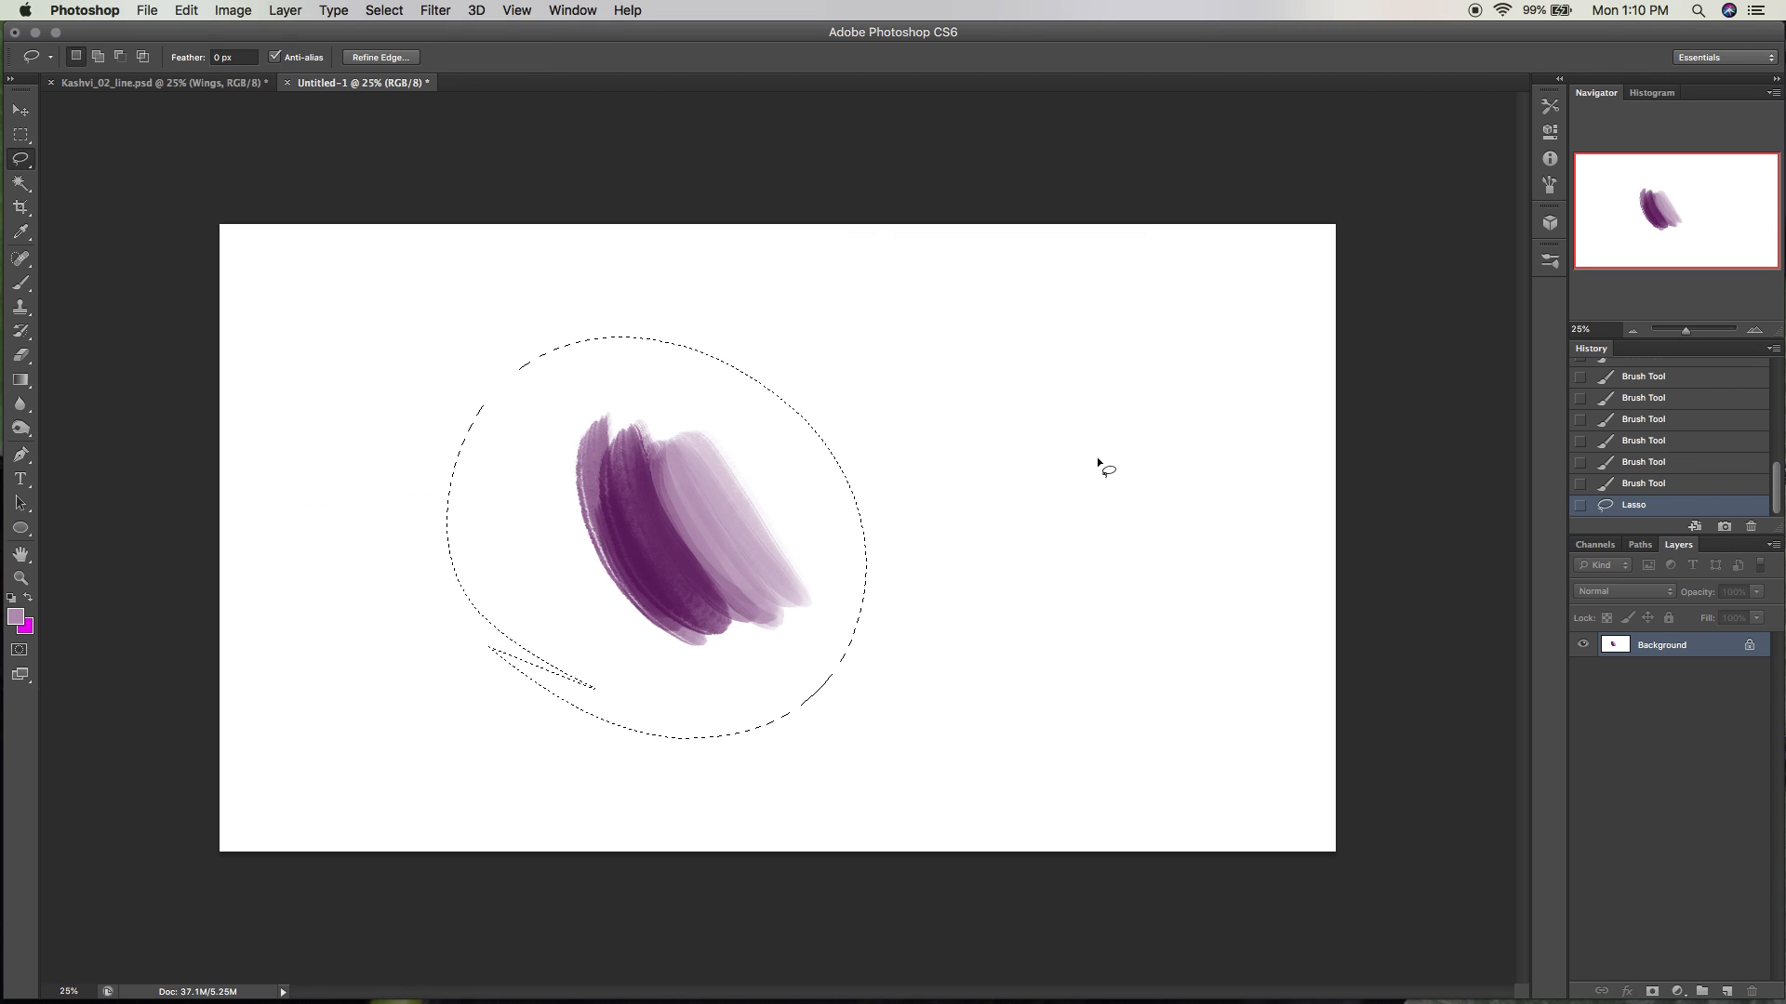
key("shift+BackSpace")
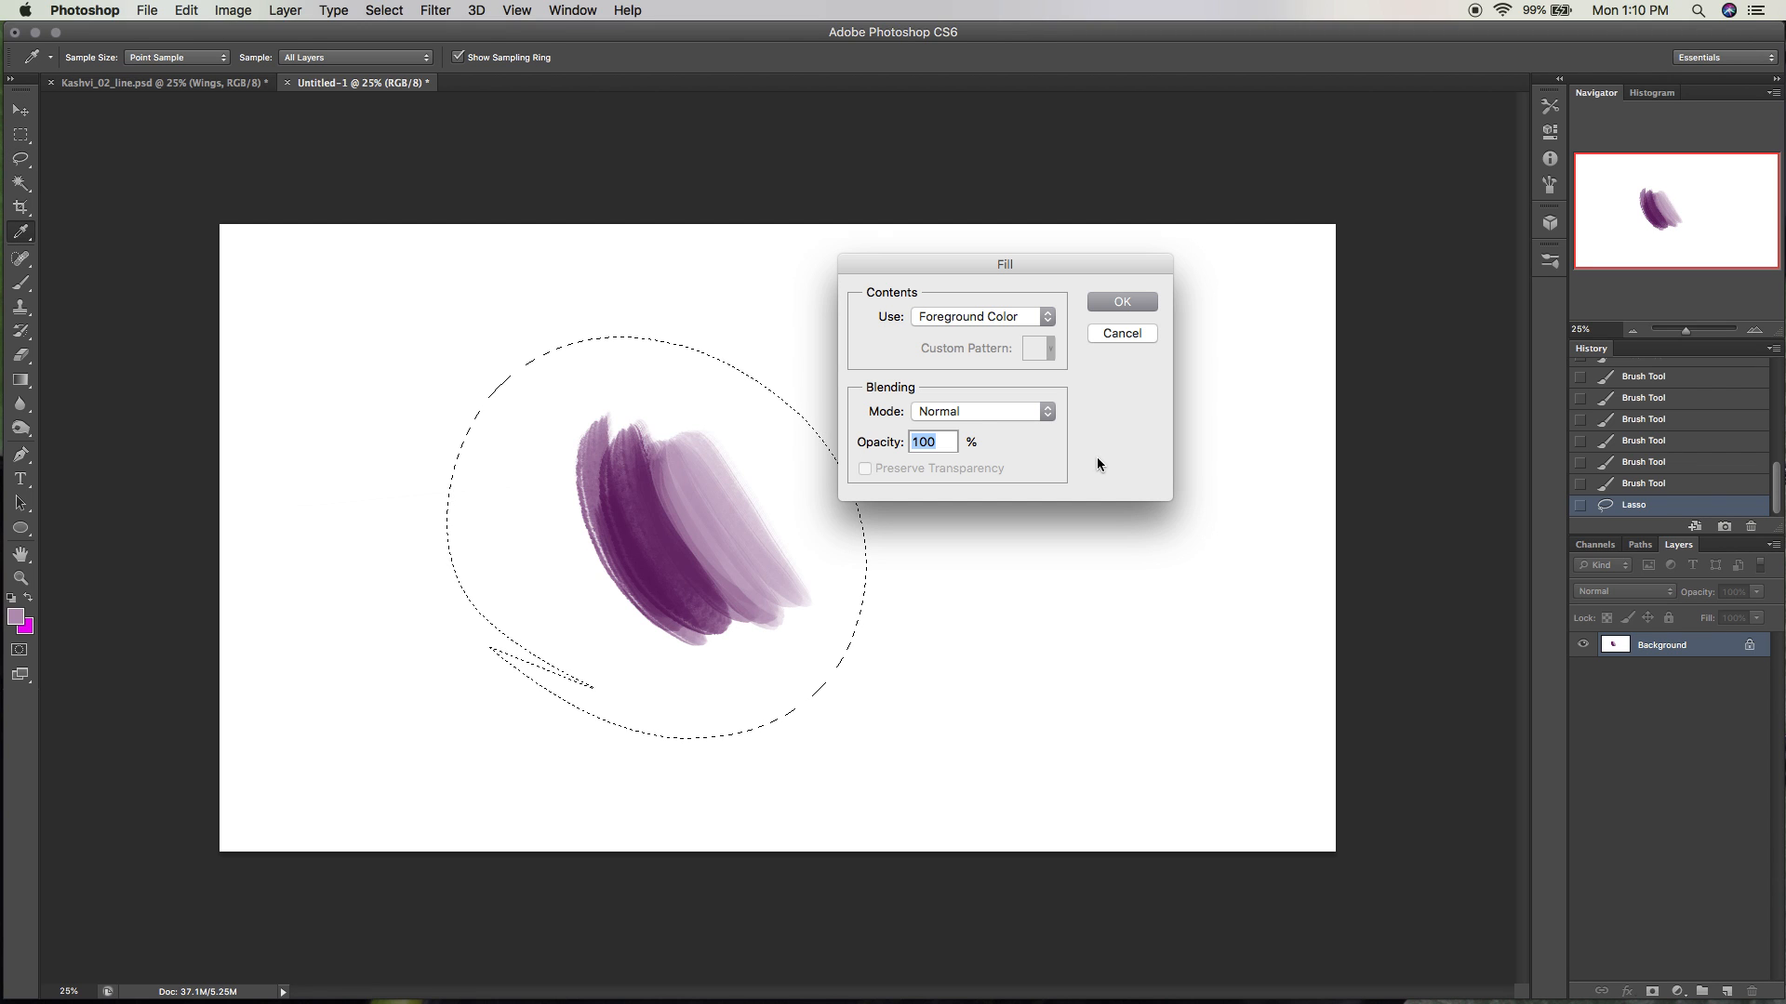
left_click(1128, 333)
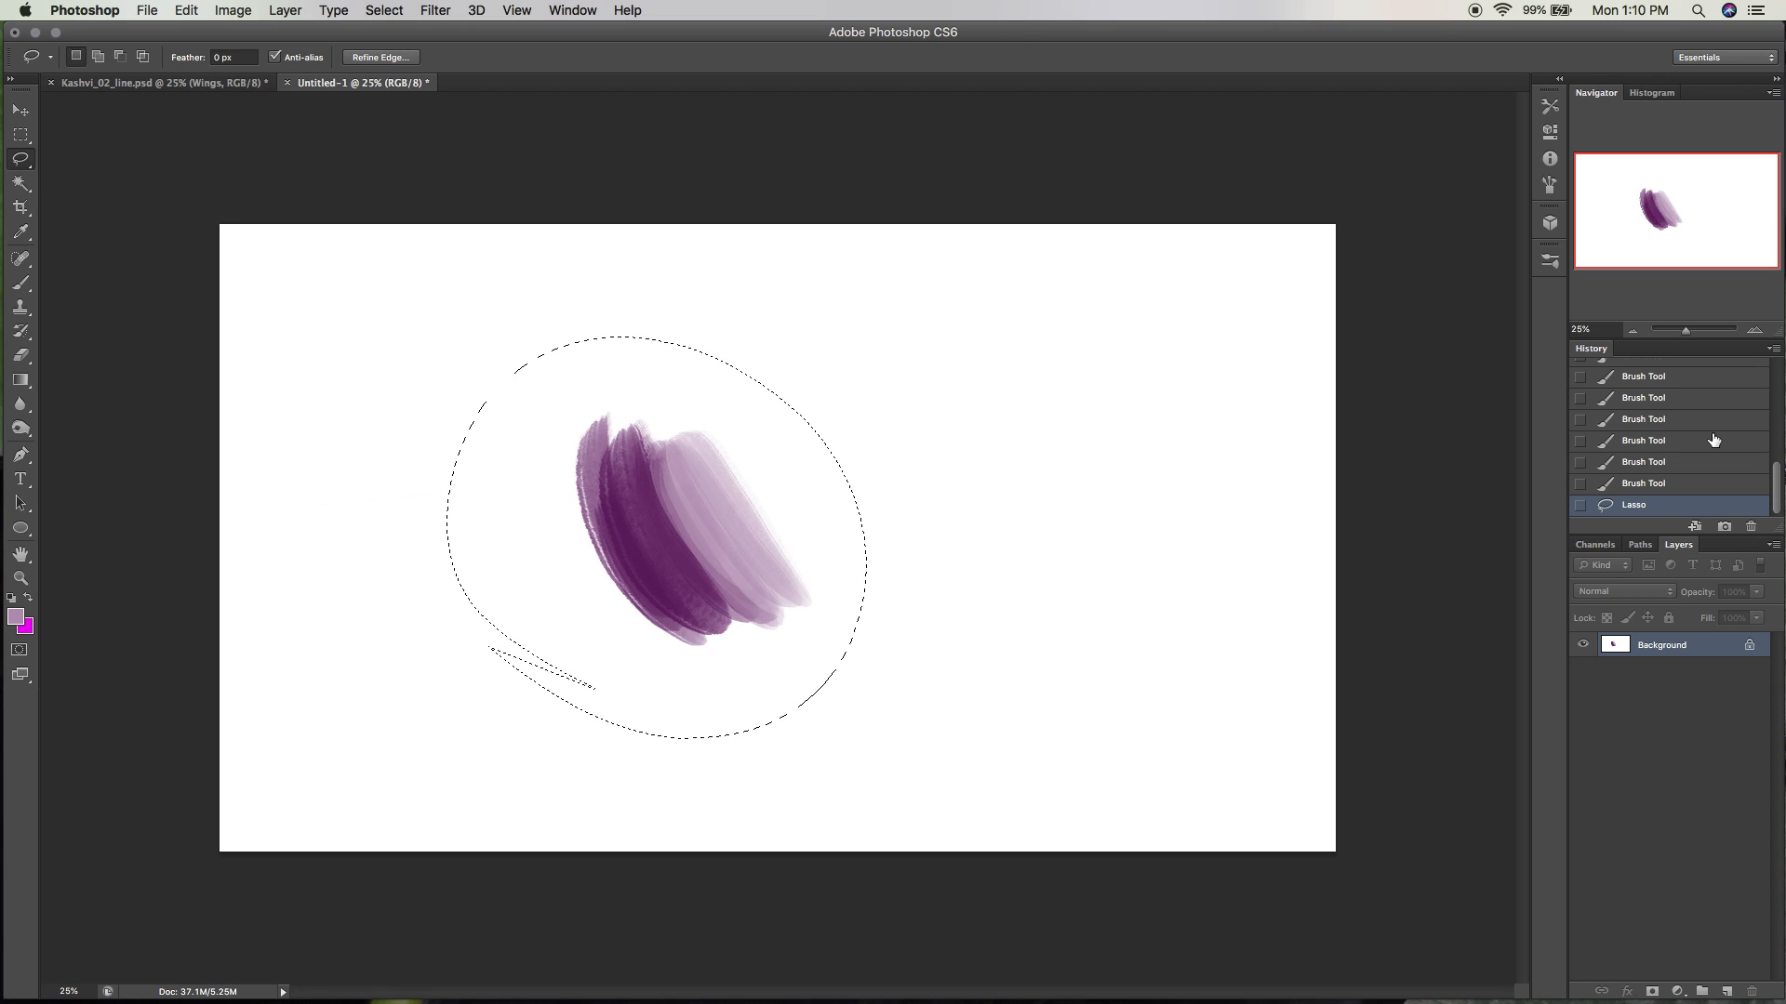
key("shift+BackSpace")
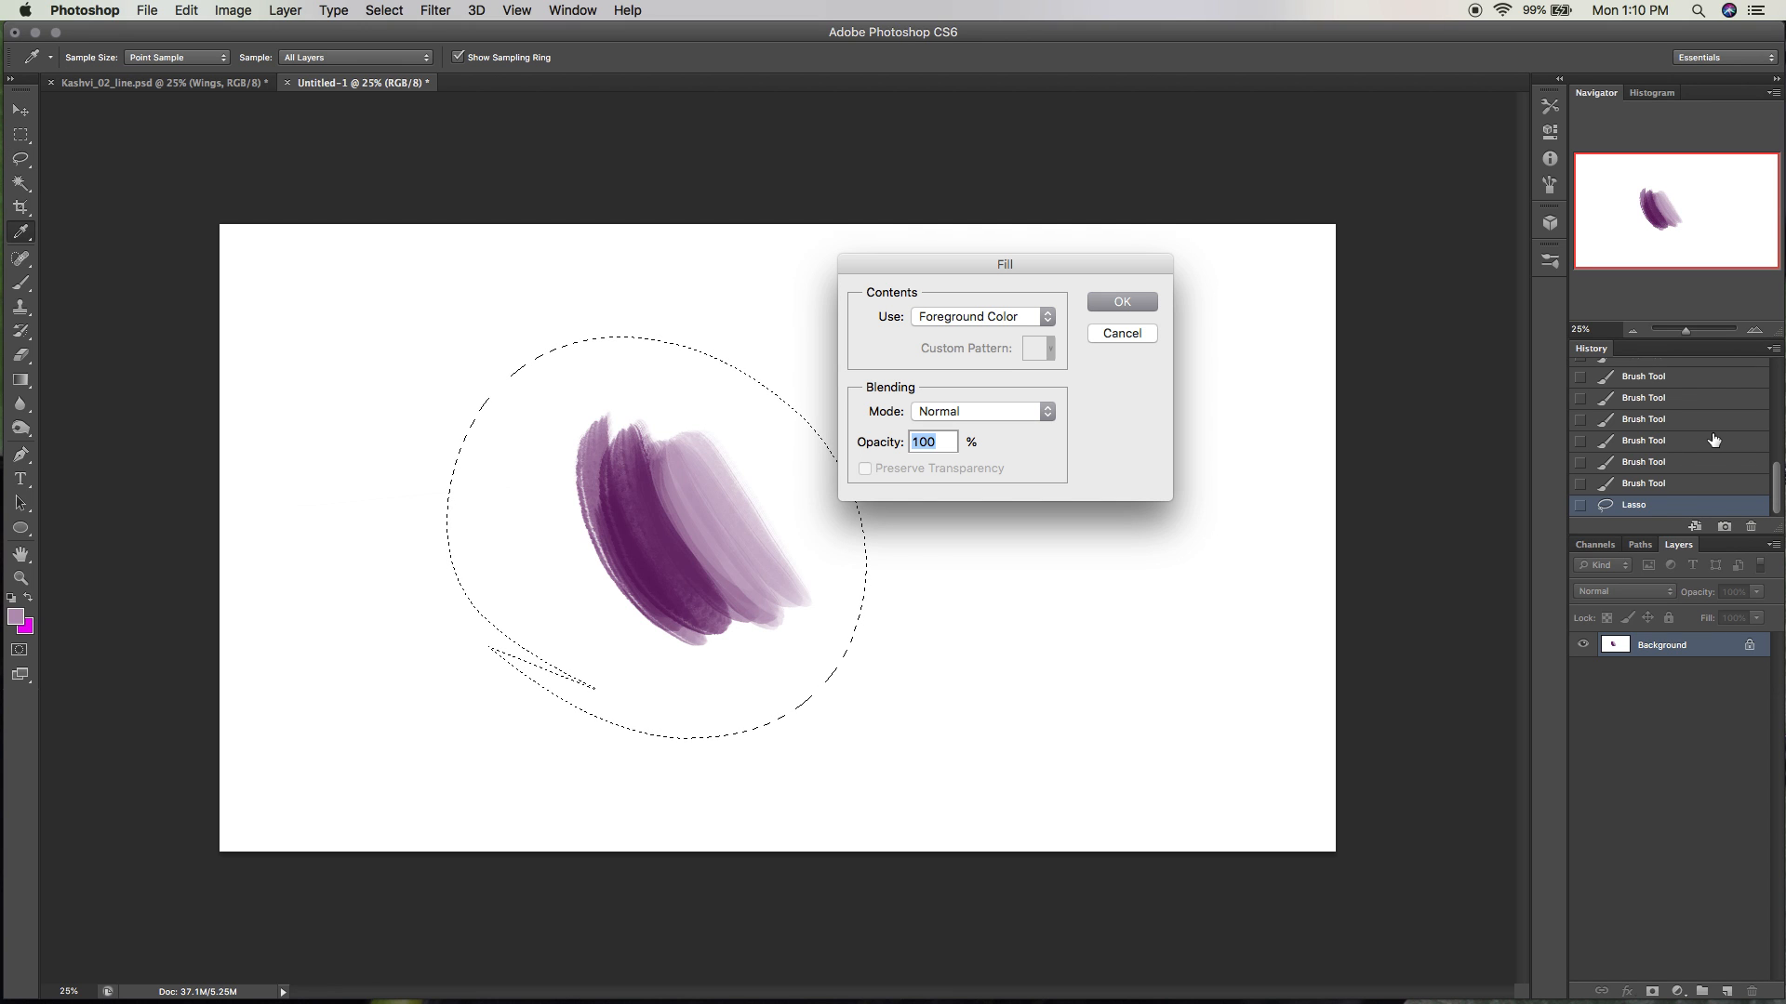
left_click(1145, 335)
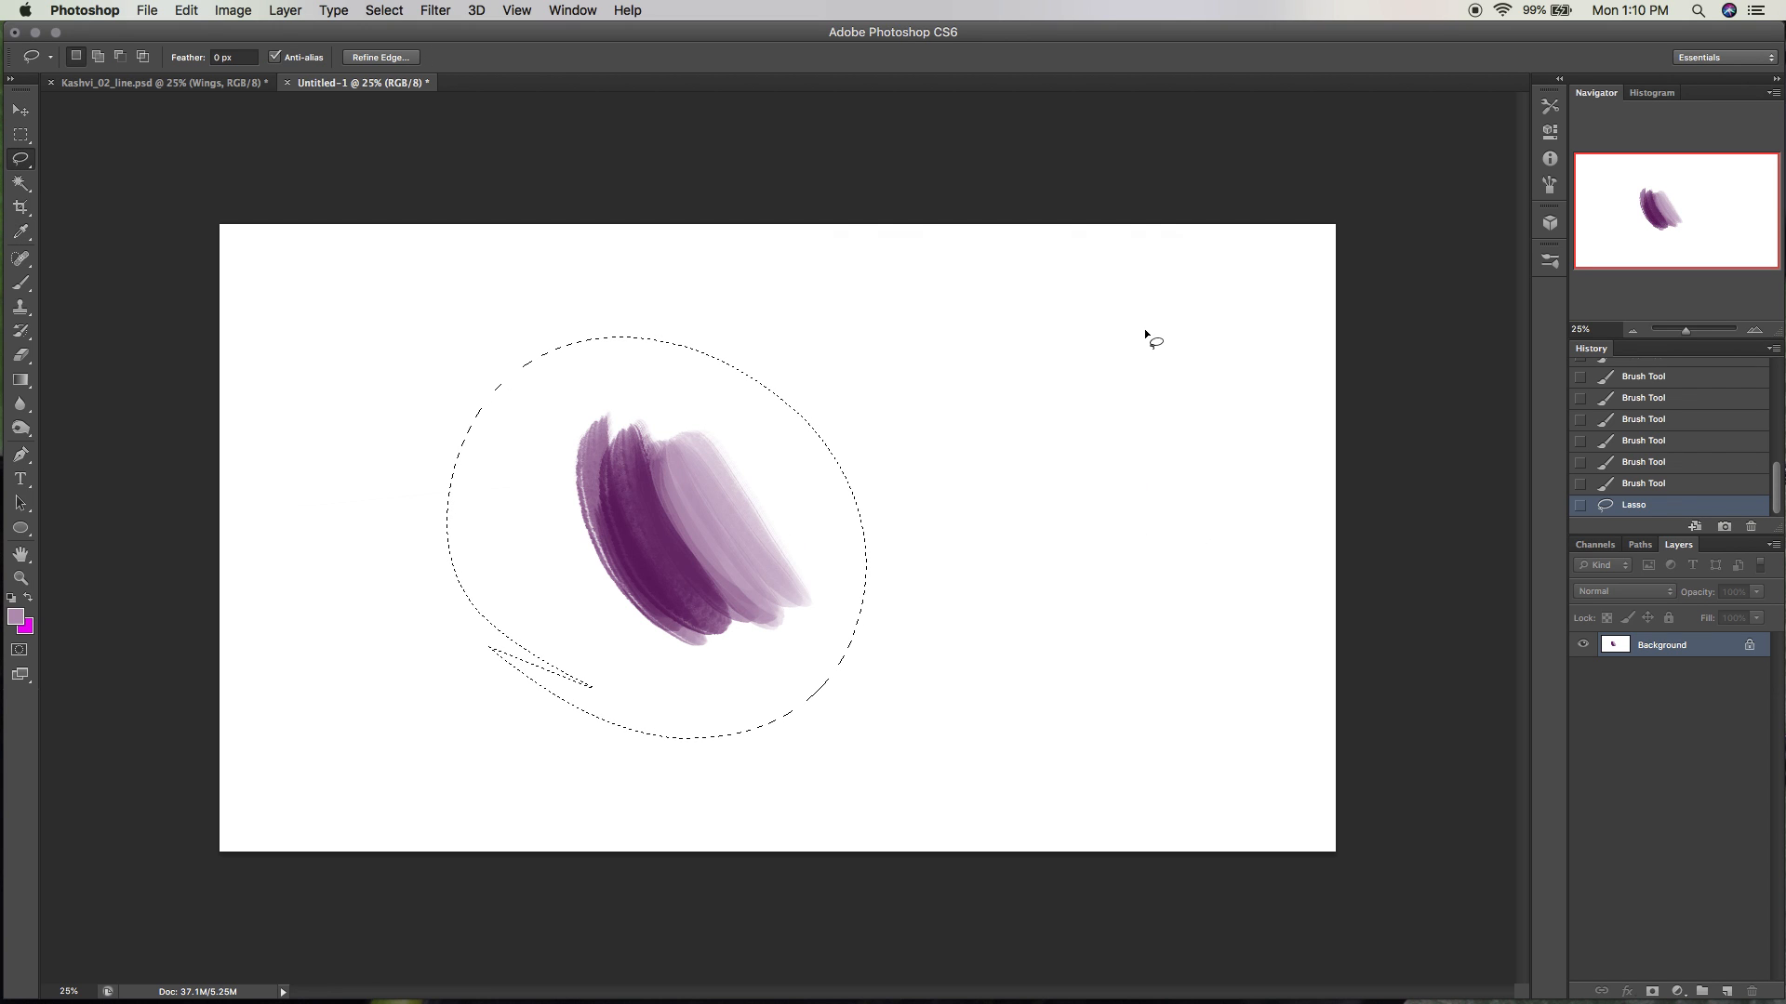
left_click(1644, 485)
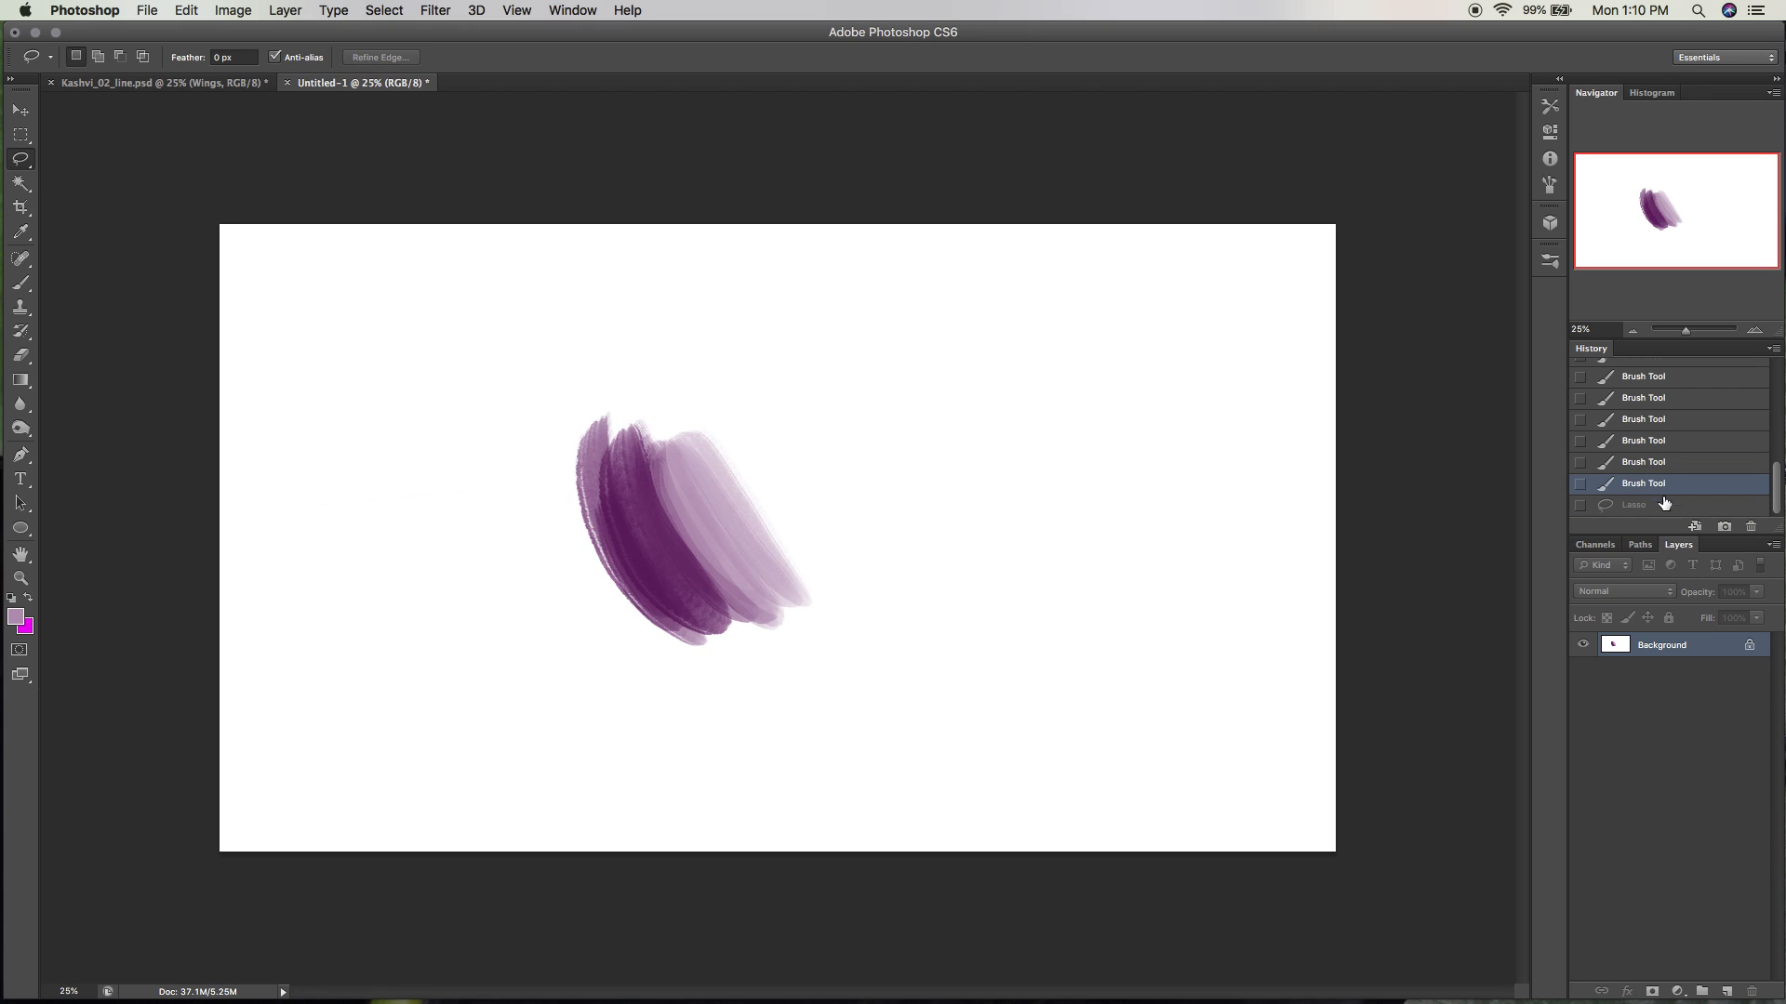
Switch to the Eraser tool and enlarge it to 700 px.
key("e")
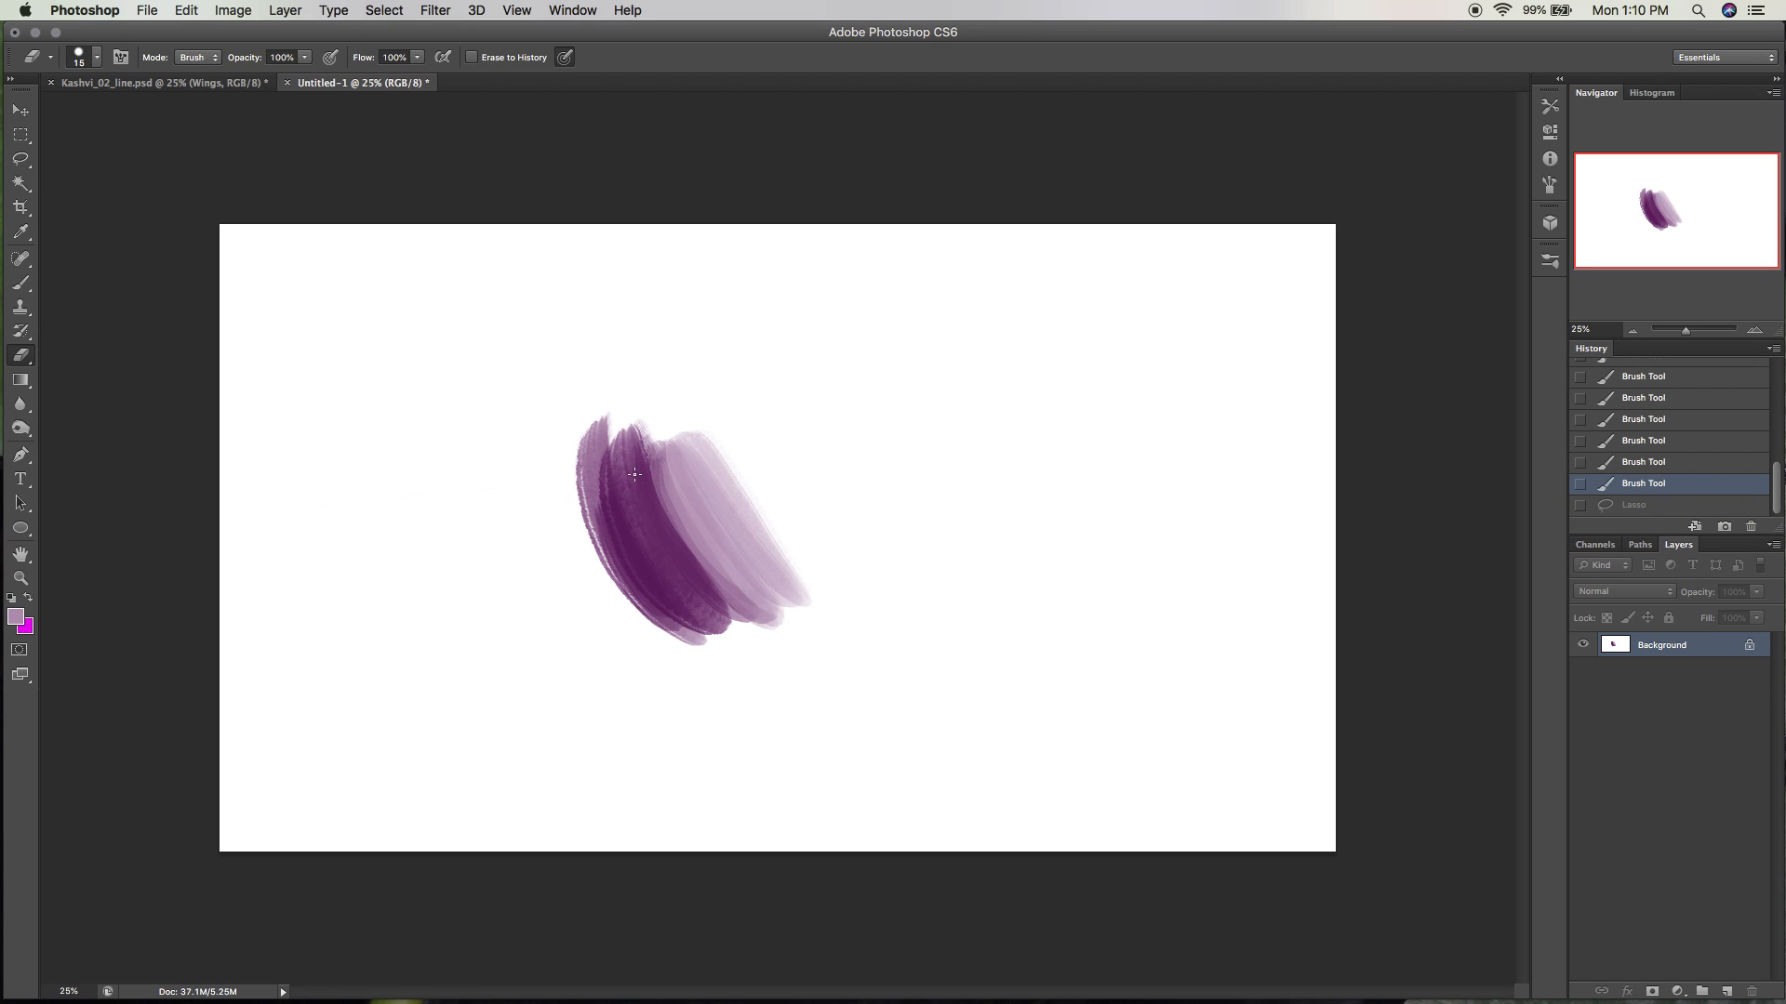
key("bracketright")
key("bracketright")
key("bracketright")
key("bracketright")
key("bracketright")
key("bracketright")
key("bracketright")
key("bracketright")
key("bracketright")
key("bracketright")
key("bracketright")
key("bracketright")
key("bracketright")
key("bracketright")
key("bracketright")
key("bracketright")
Erase across the painted patch on the Background layer and revert to the second-to-last brush stroke in the history.
mouse_move(646, 409)
left_mouse_down()
mouse_move(630, 465)
mouse_move(563, 470)
left_mouse_up()
left_click_drag(757, 586, 737, 638)
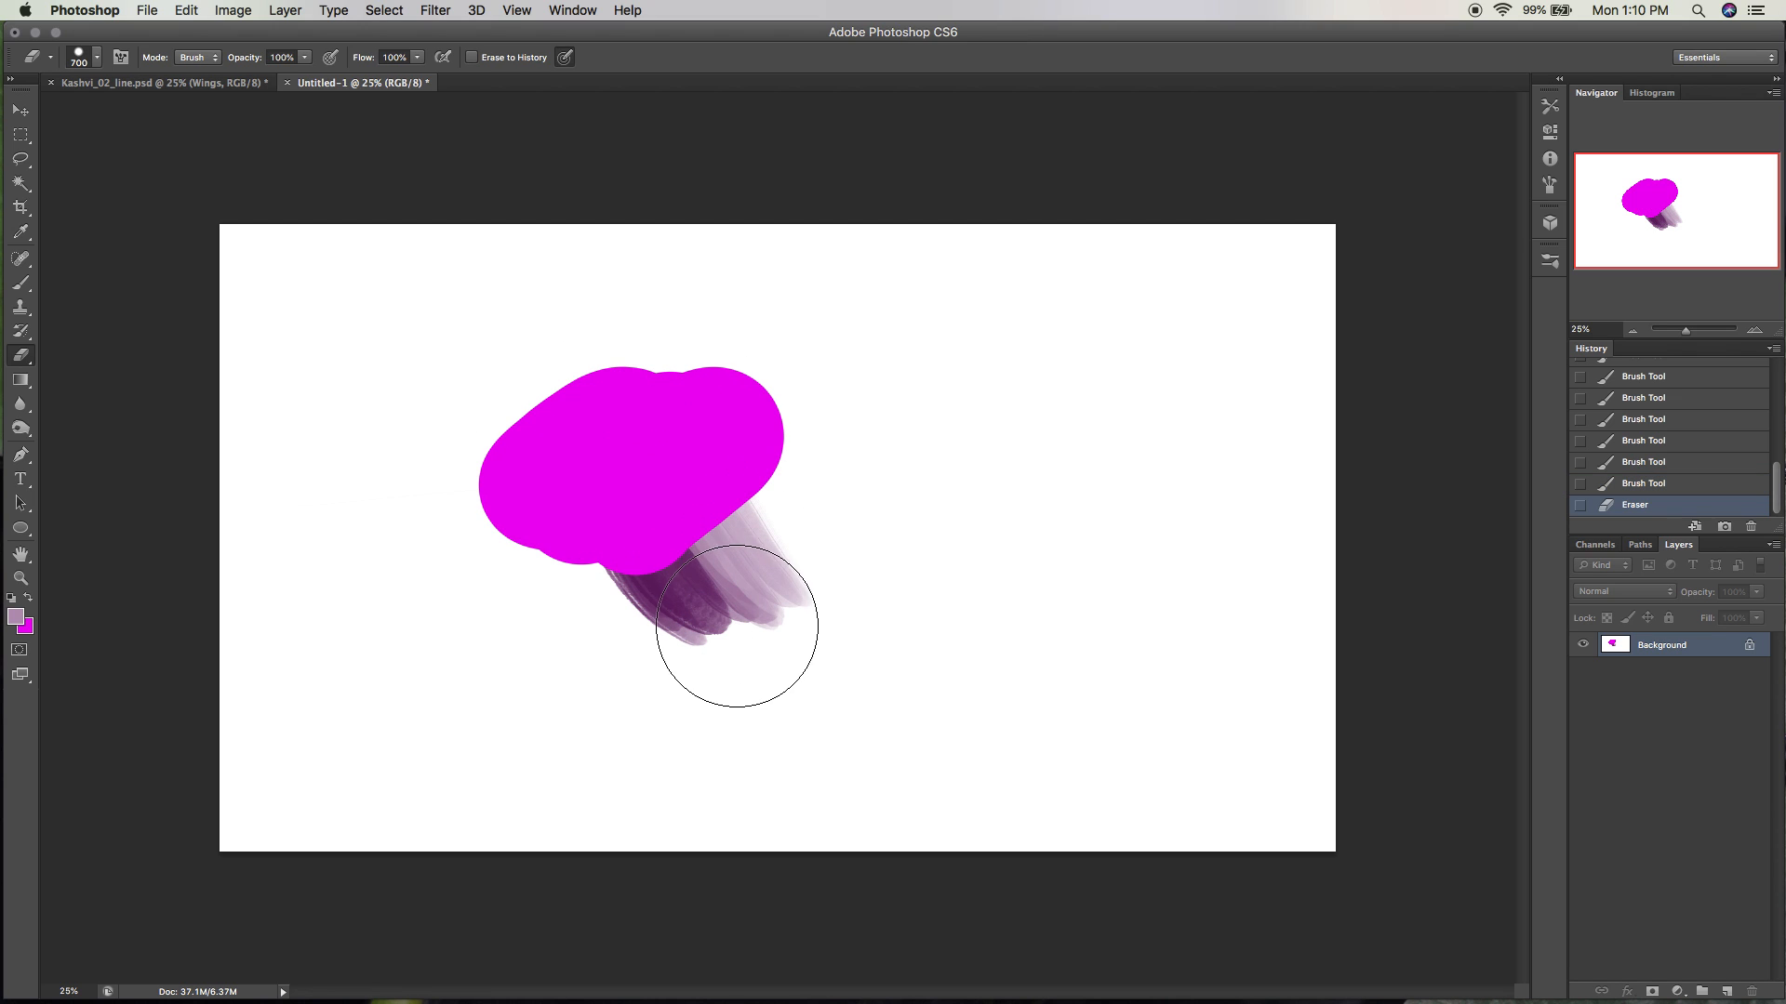
left_click(1660, 481)
left_click(1660, 462)
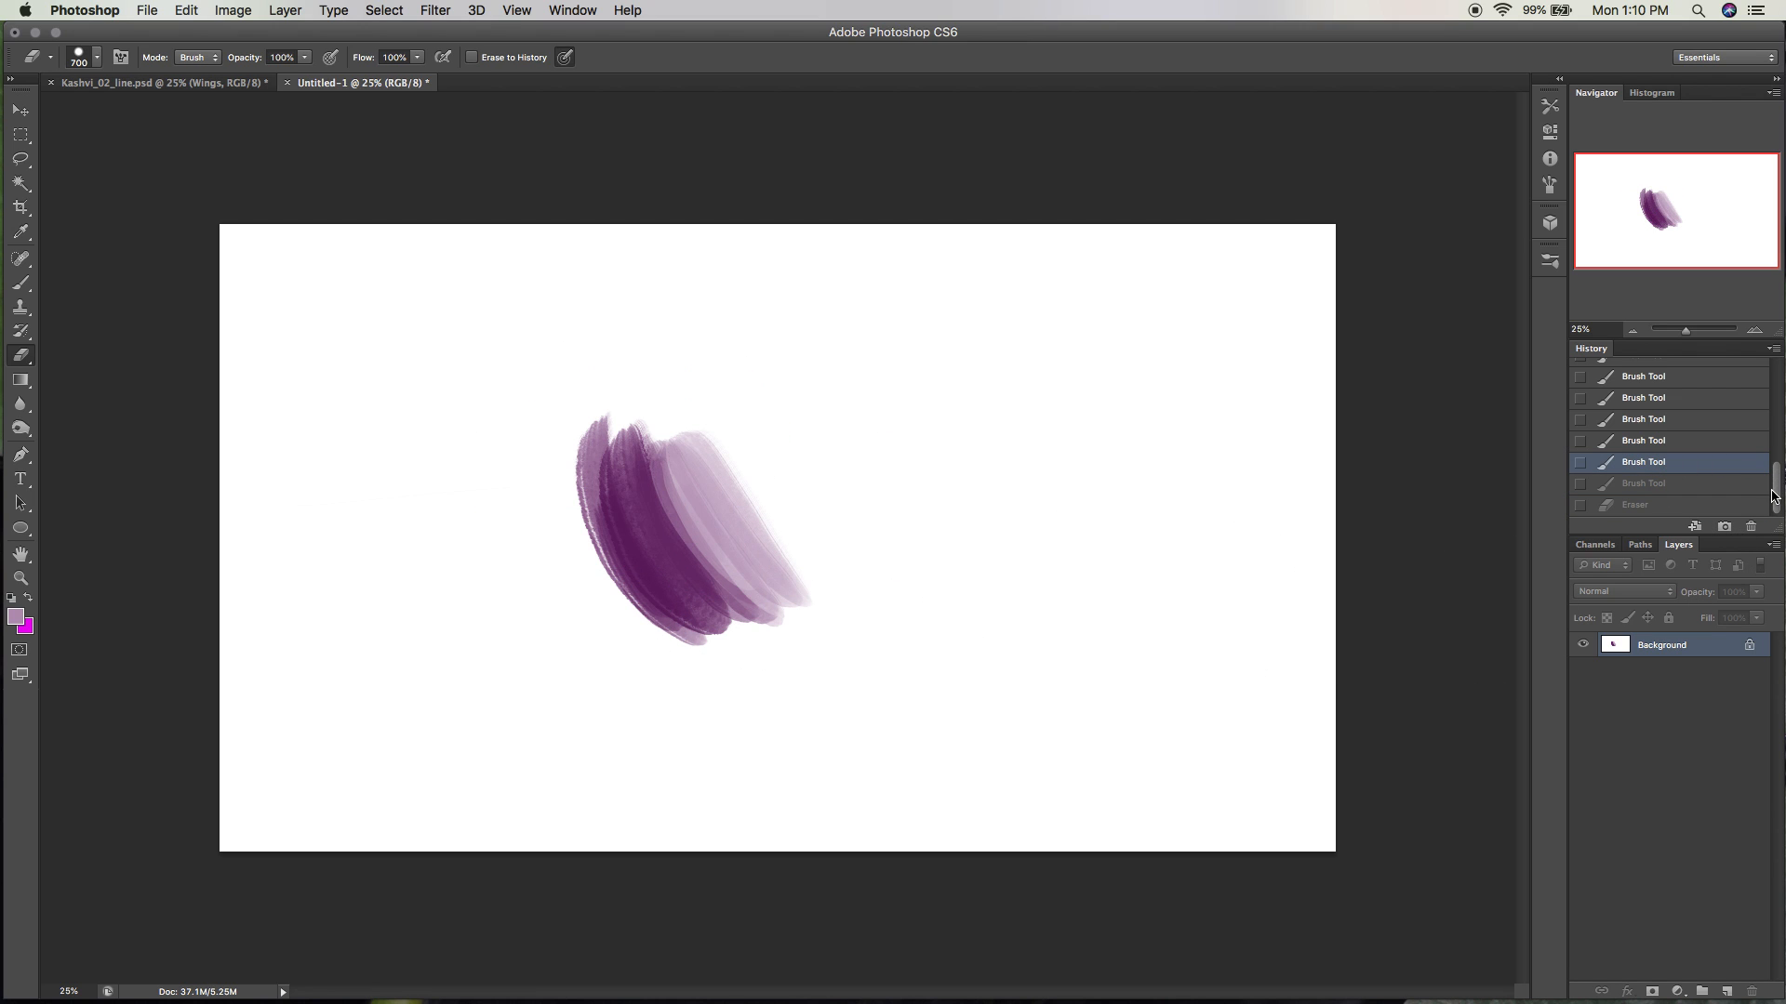
Revert to the Deselect history state and add a new empty layer above the Background.
left_click_drag(1775, 493, 1774, 372)
left_click(1706, 393)
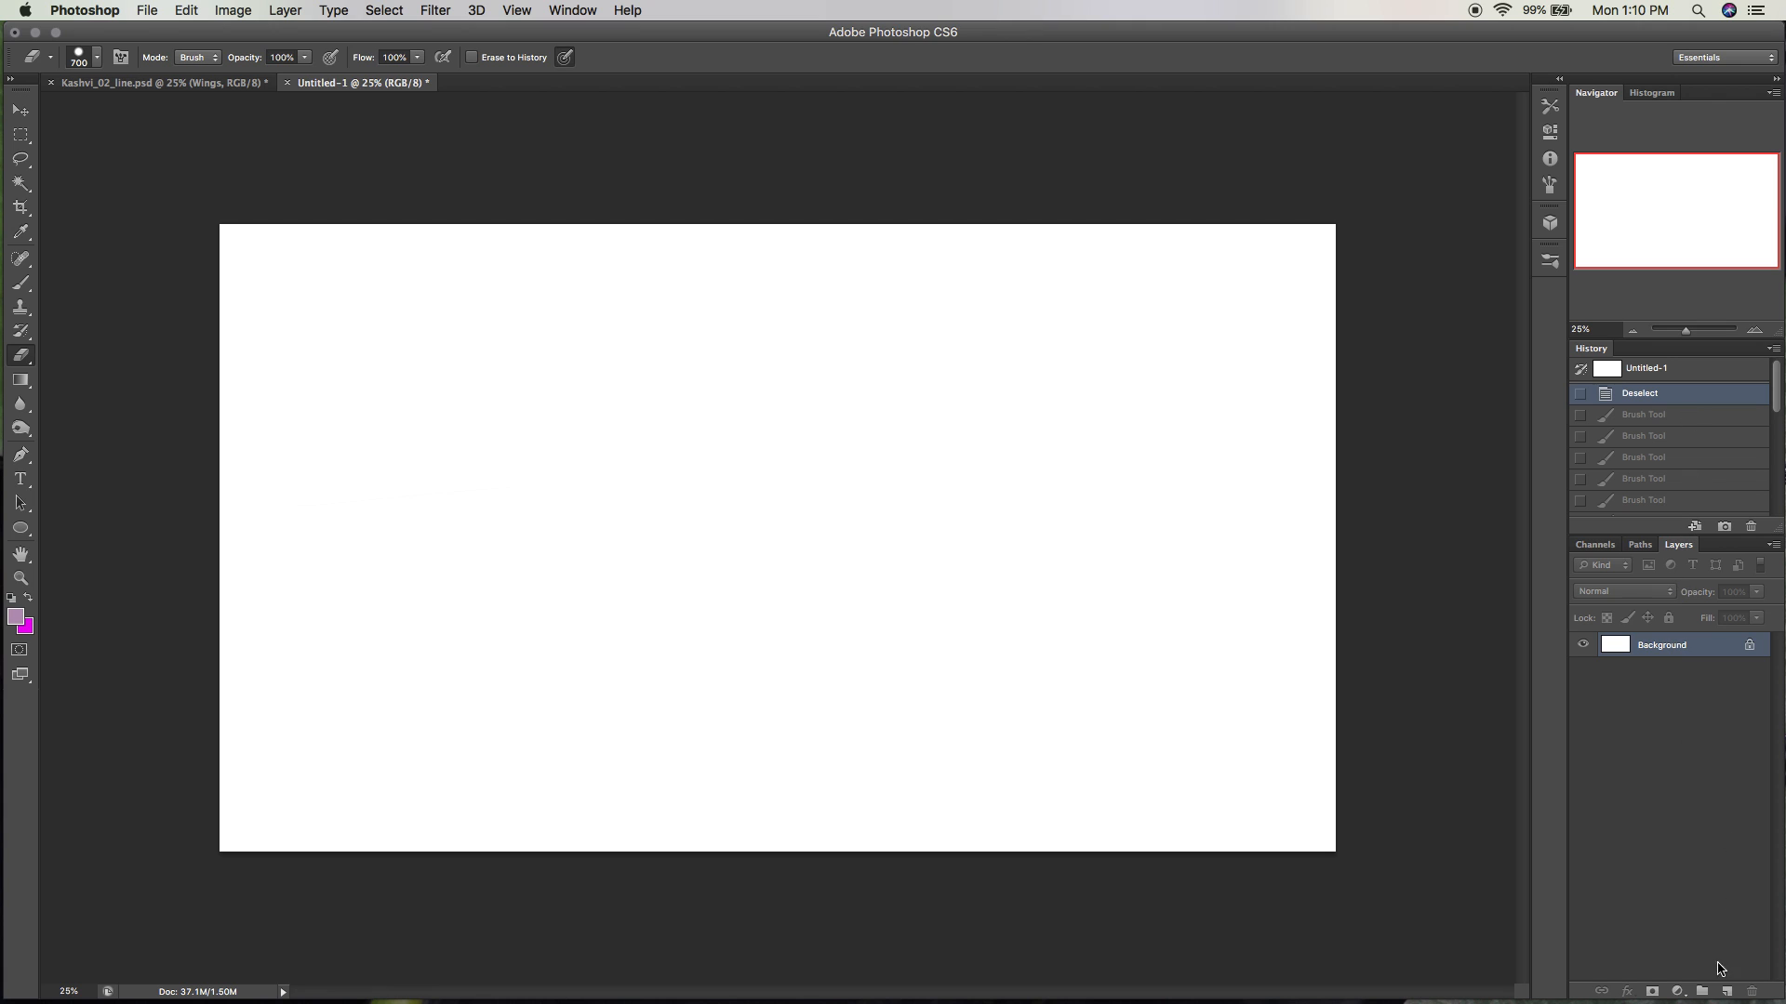
left_click(1726, 990)
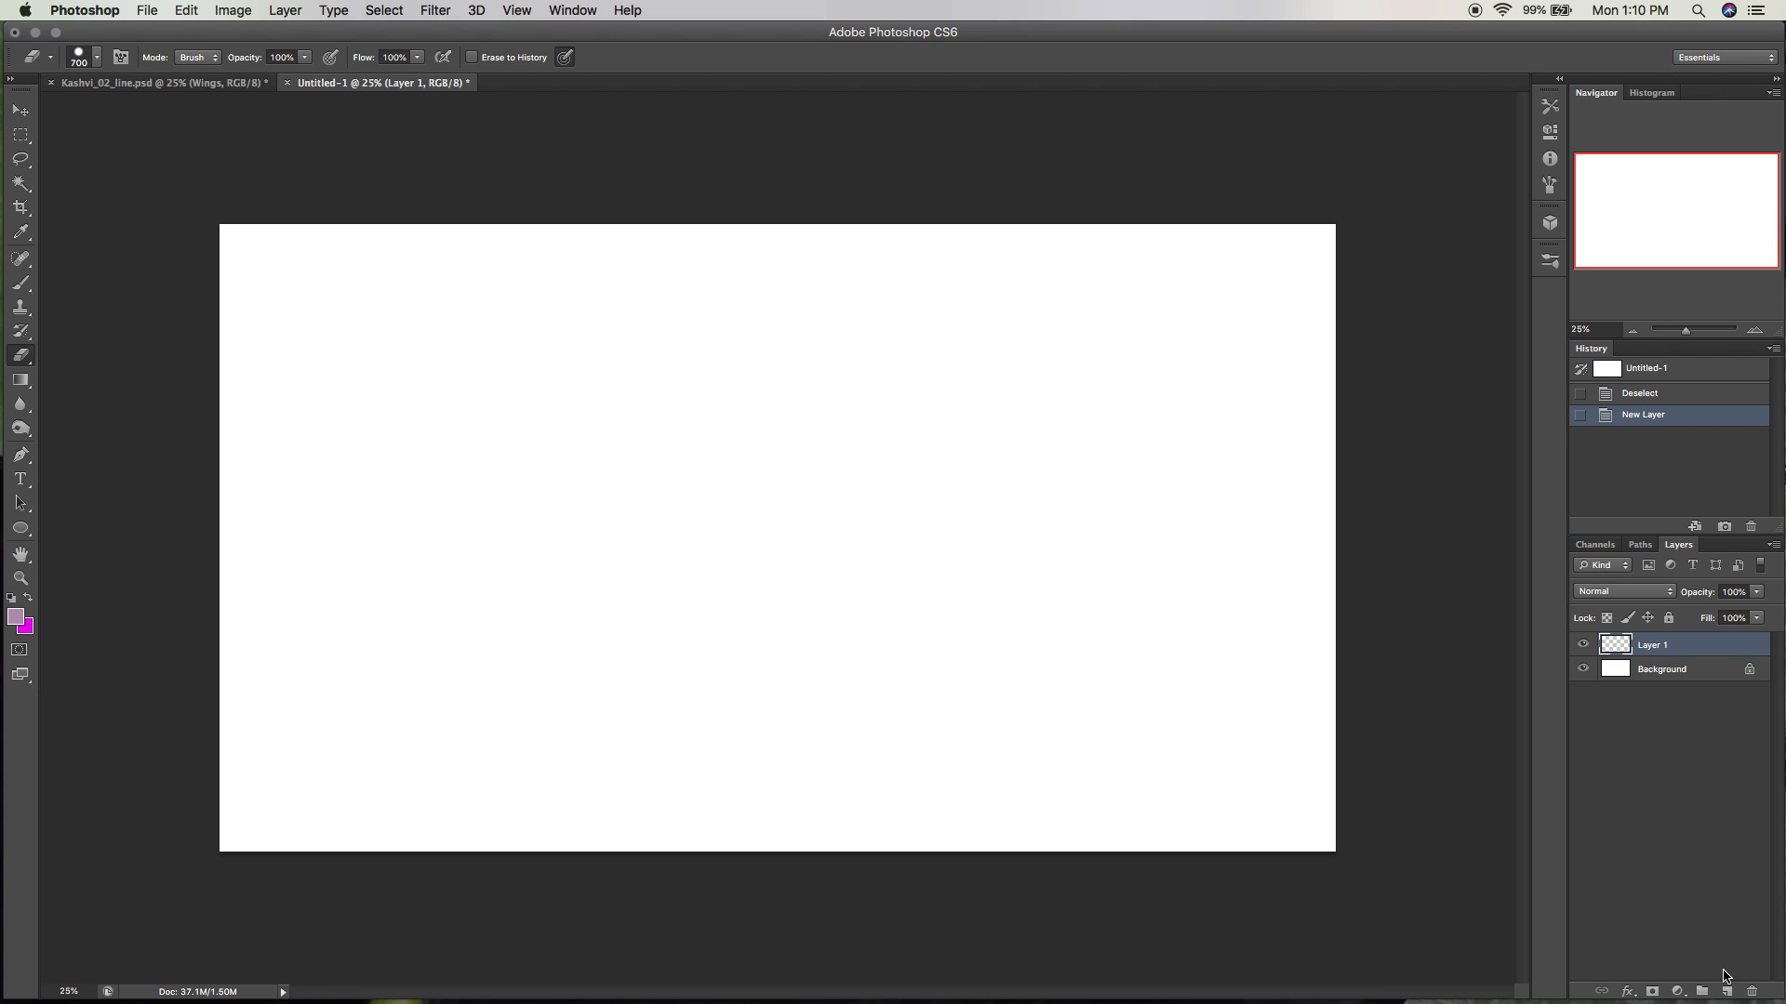
Apply a Hue/Saturation adjustment to the Background layer with Lightness set to -37.
left_click(1685, 669)
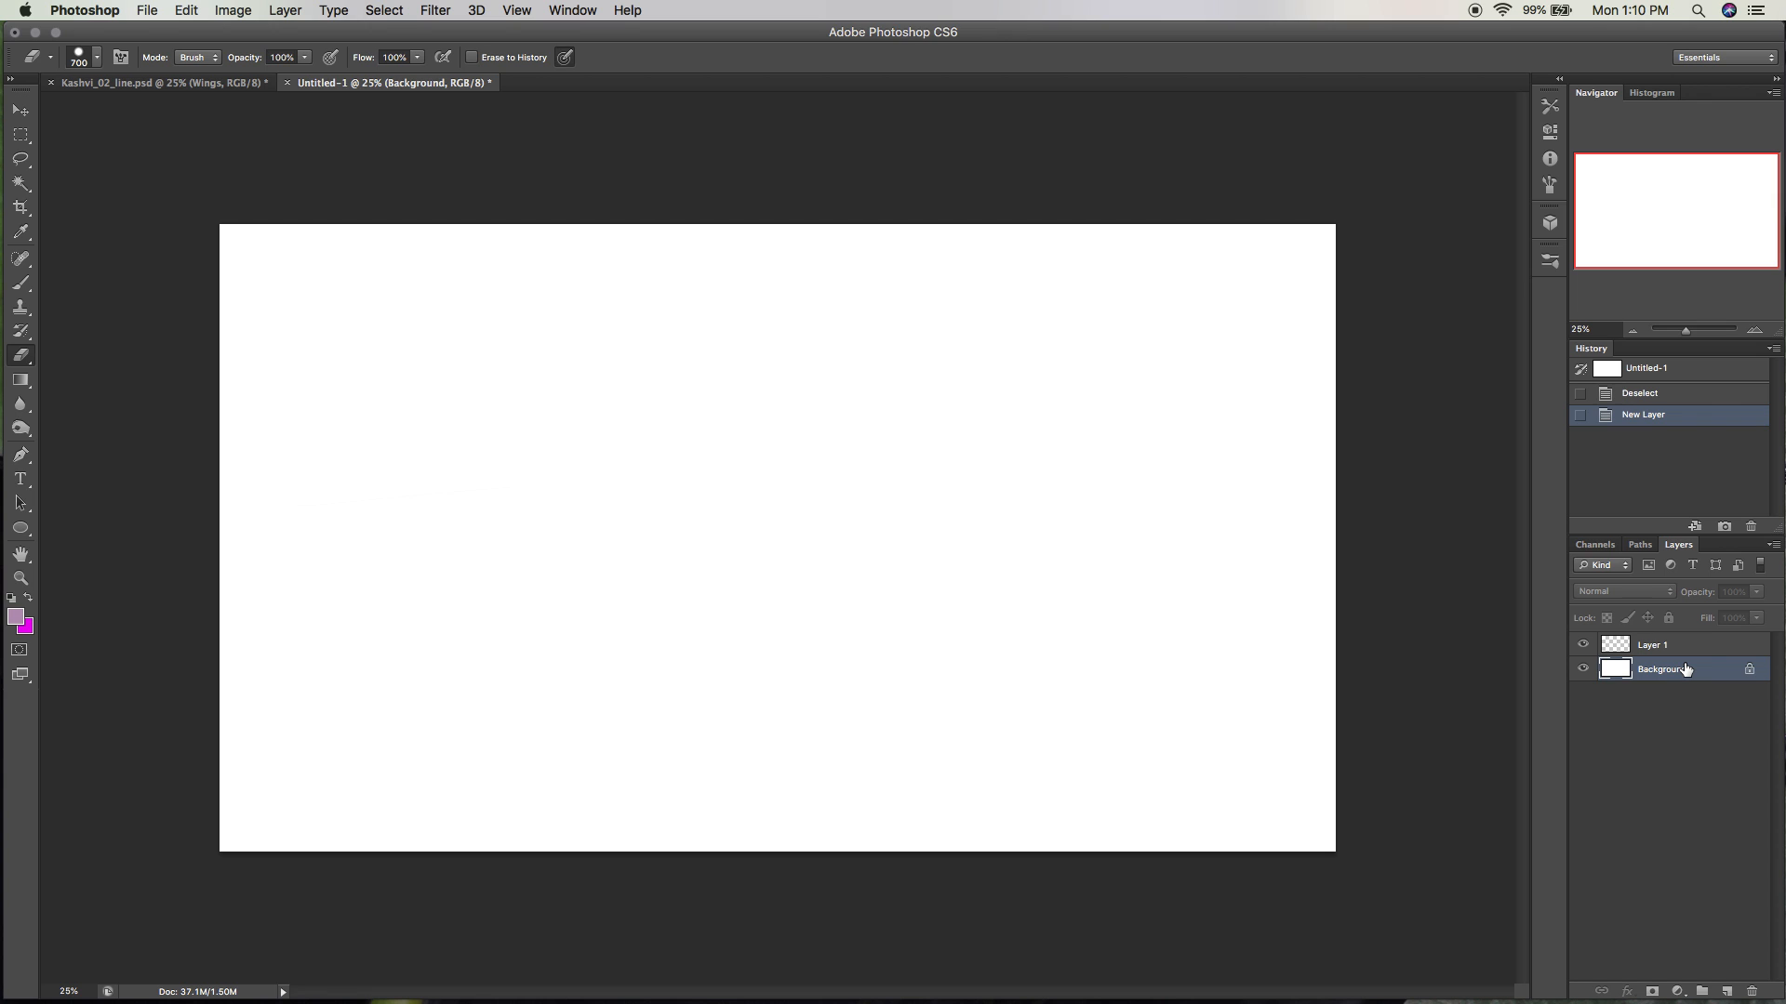
key("super+u")
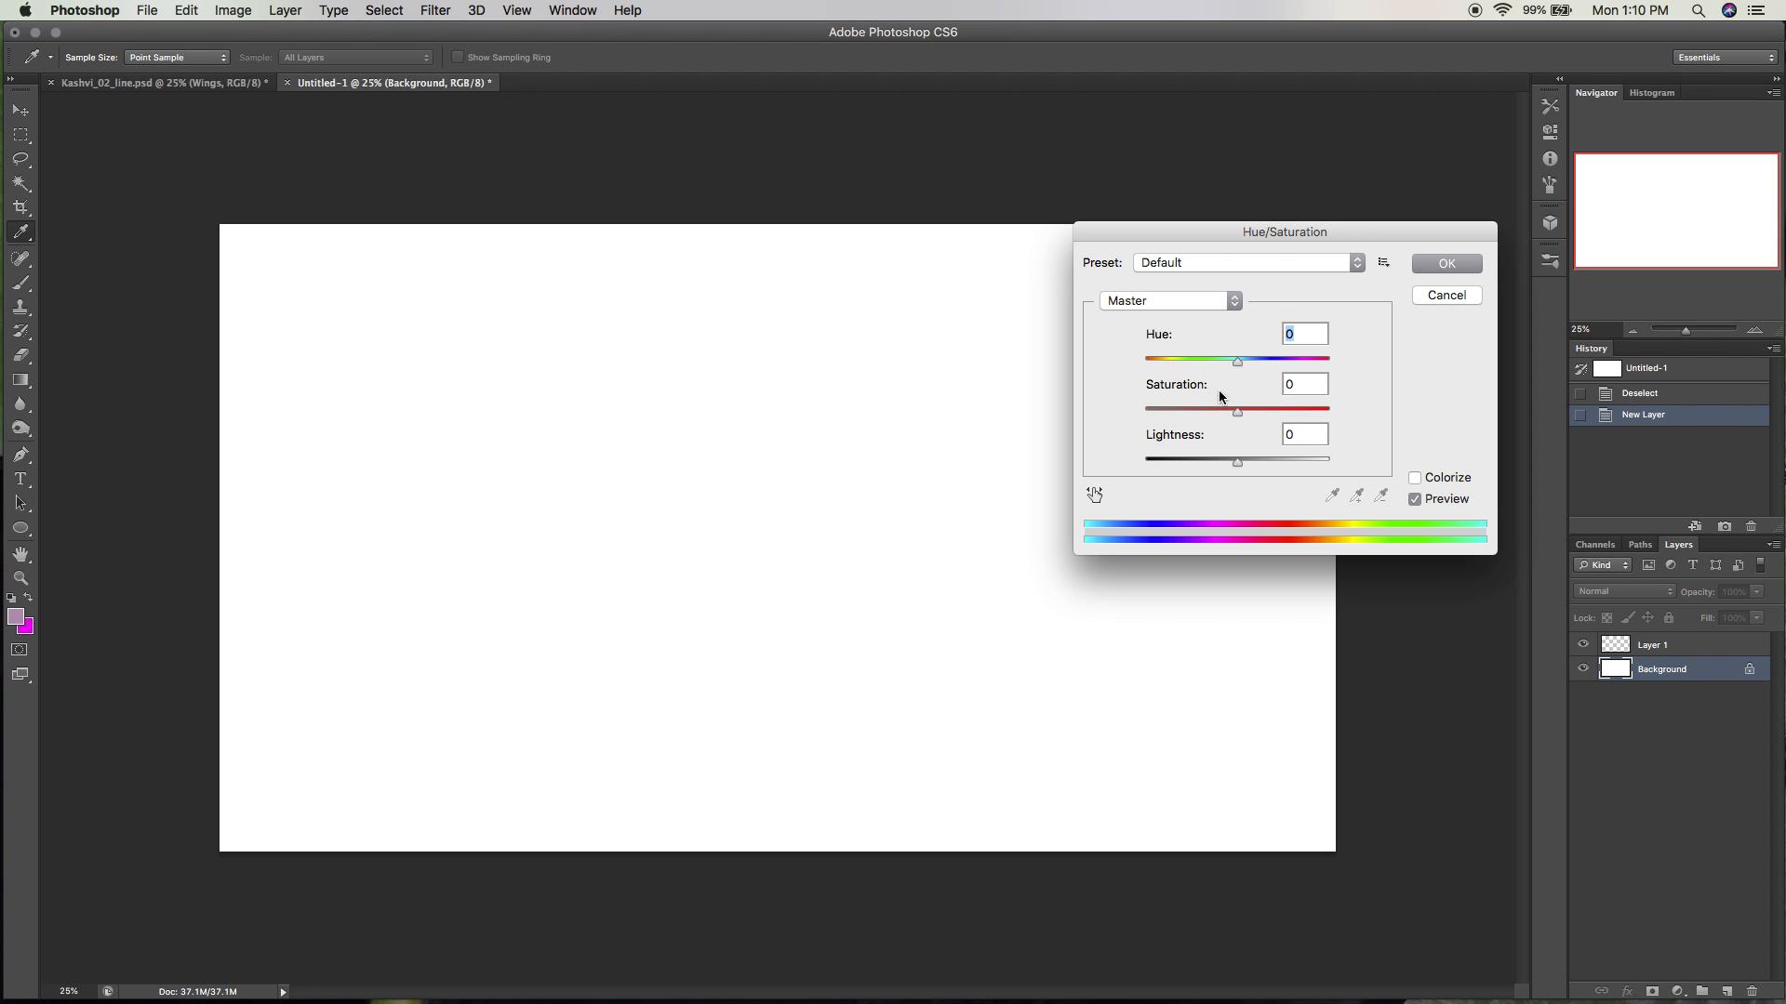
left_click_drag(1236, 462, 1202, 462)
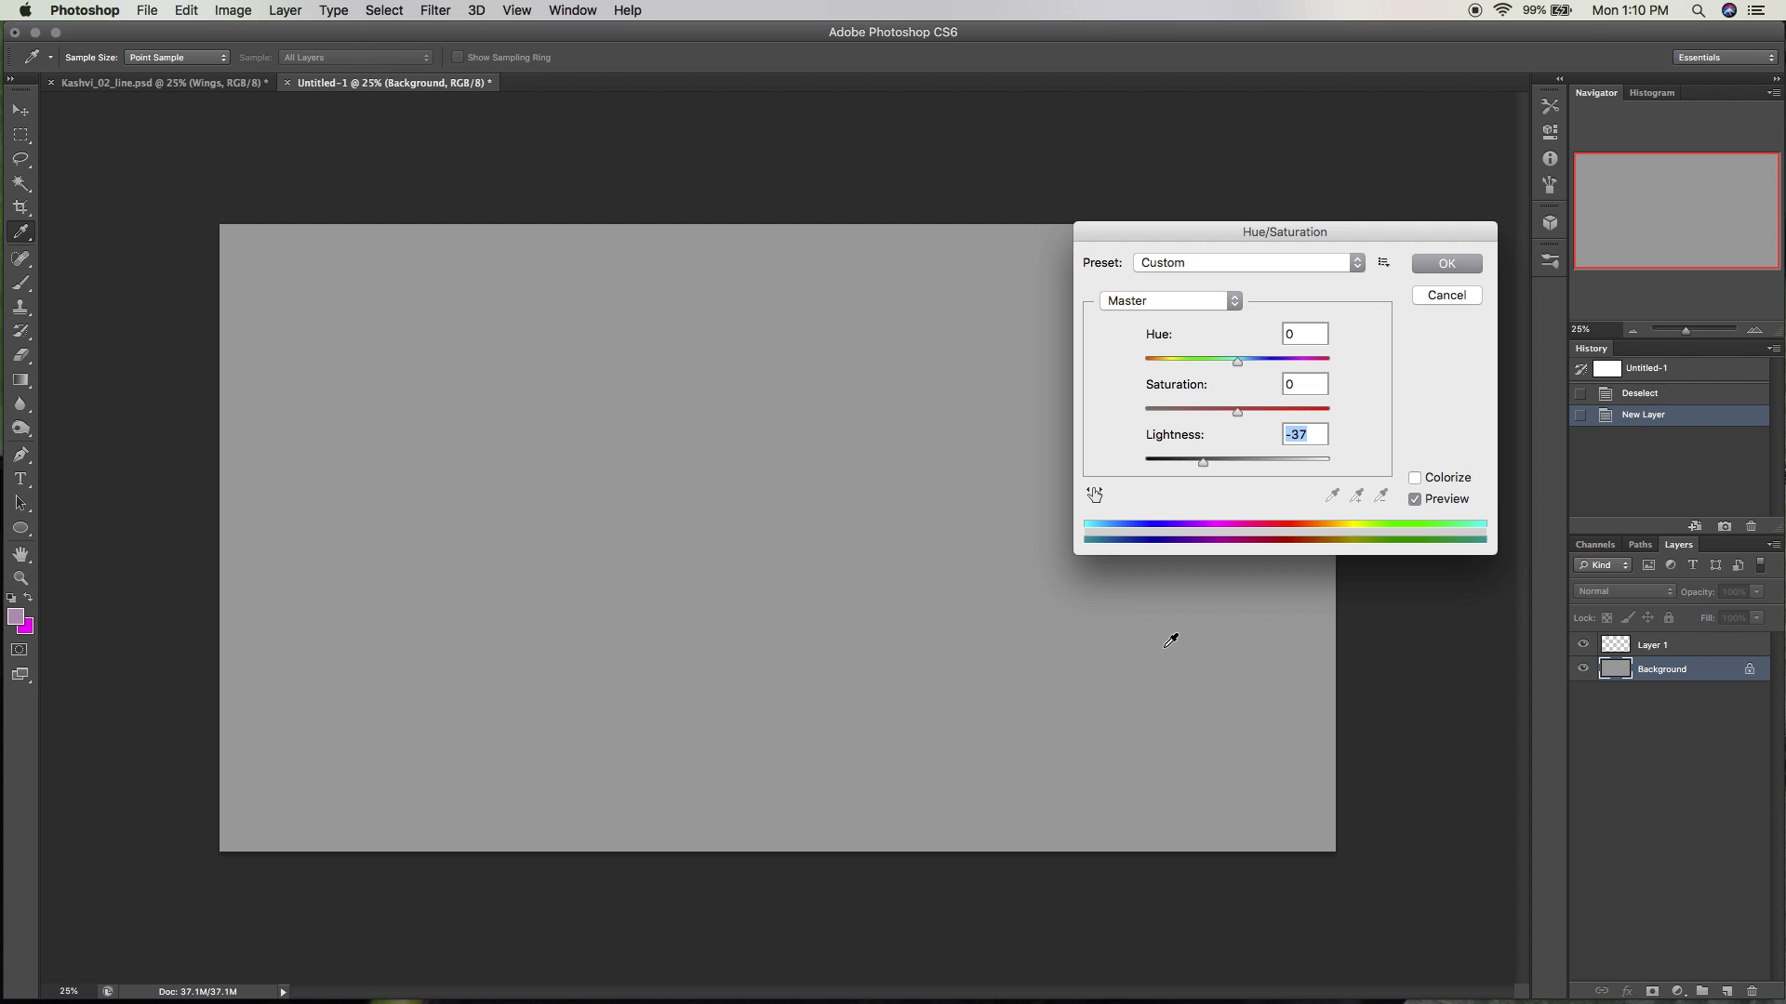
left_click(1433, 265)
key("e")
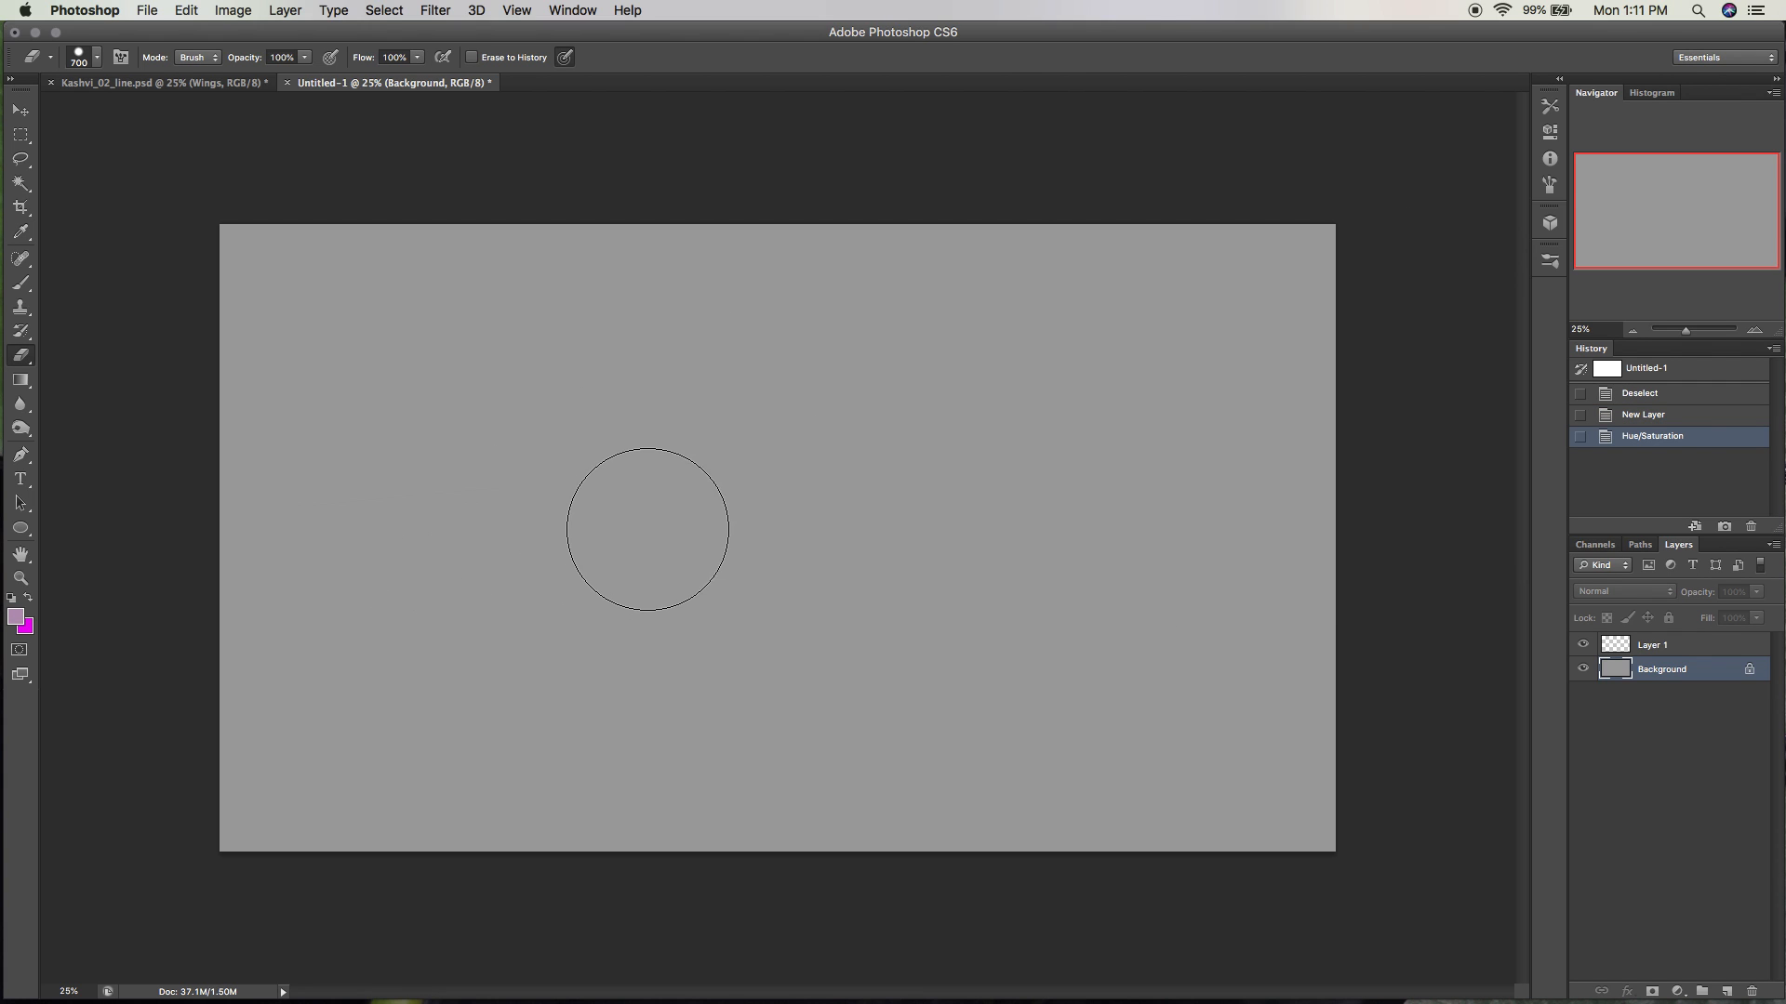
Apply Hue/Saturation to the Background layer again with its default values and select Layer 1.
key("super+u")
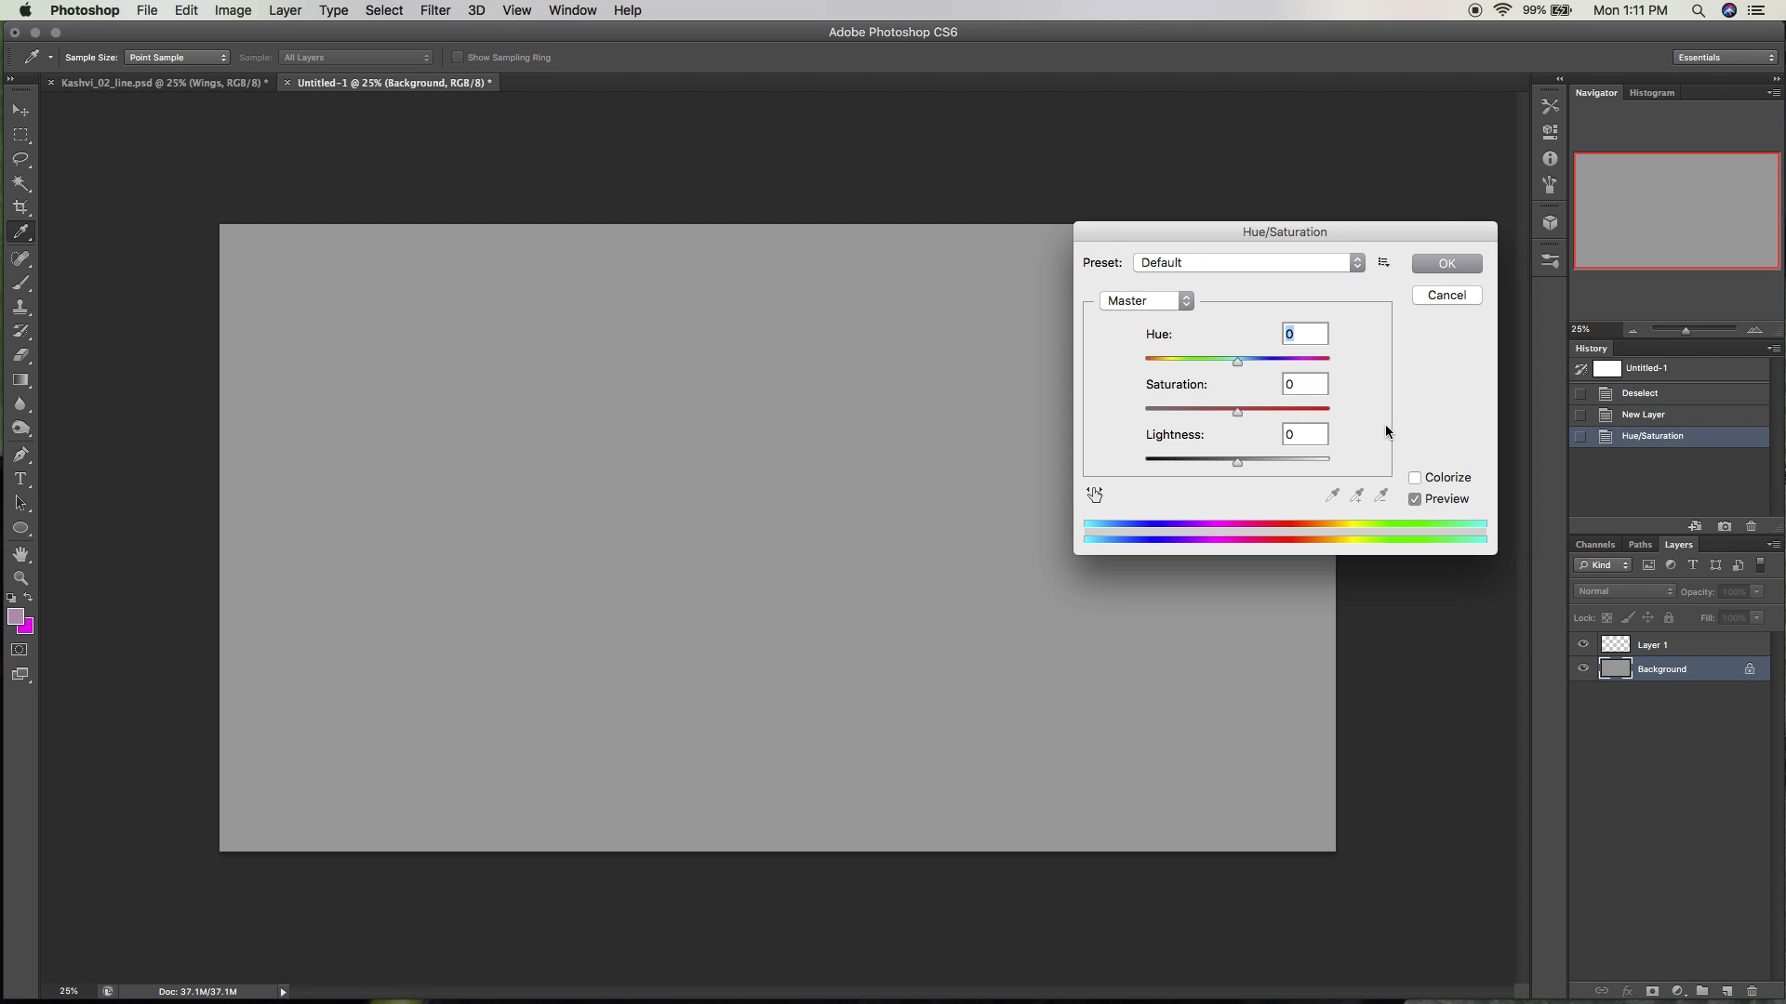
left_click(1446, 263)
key("e")
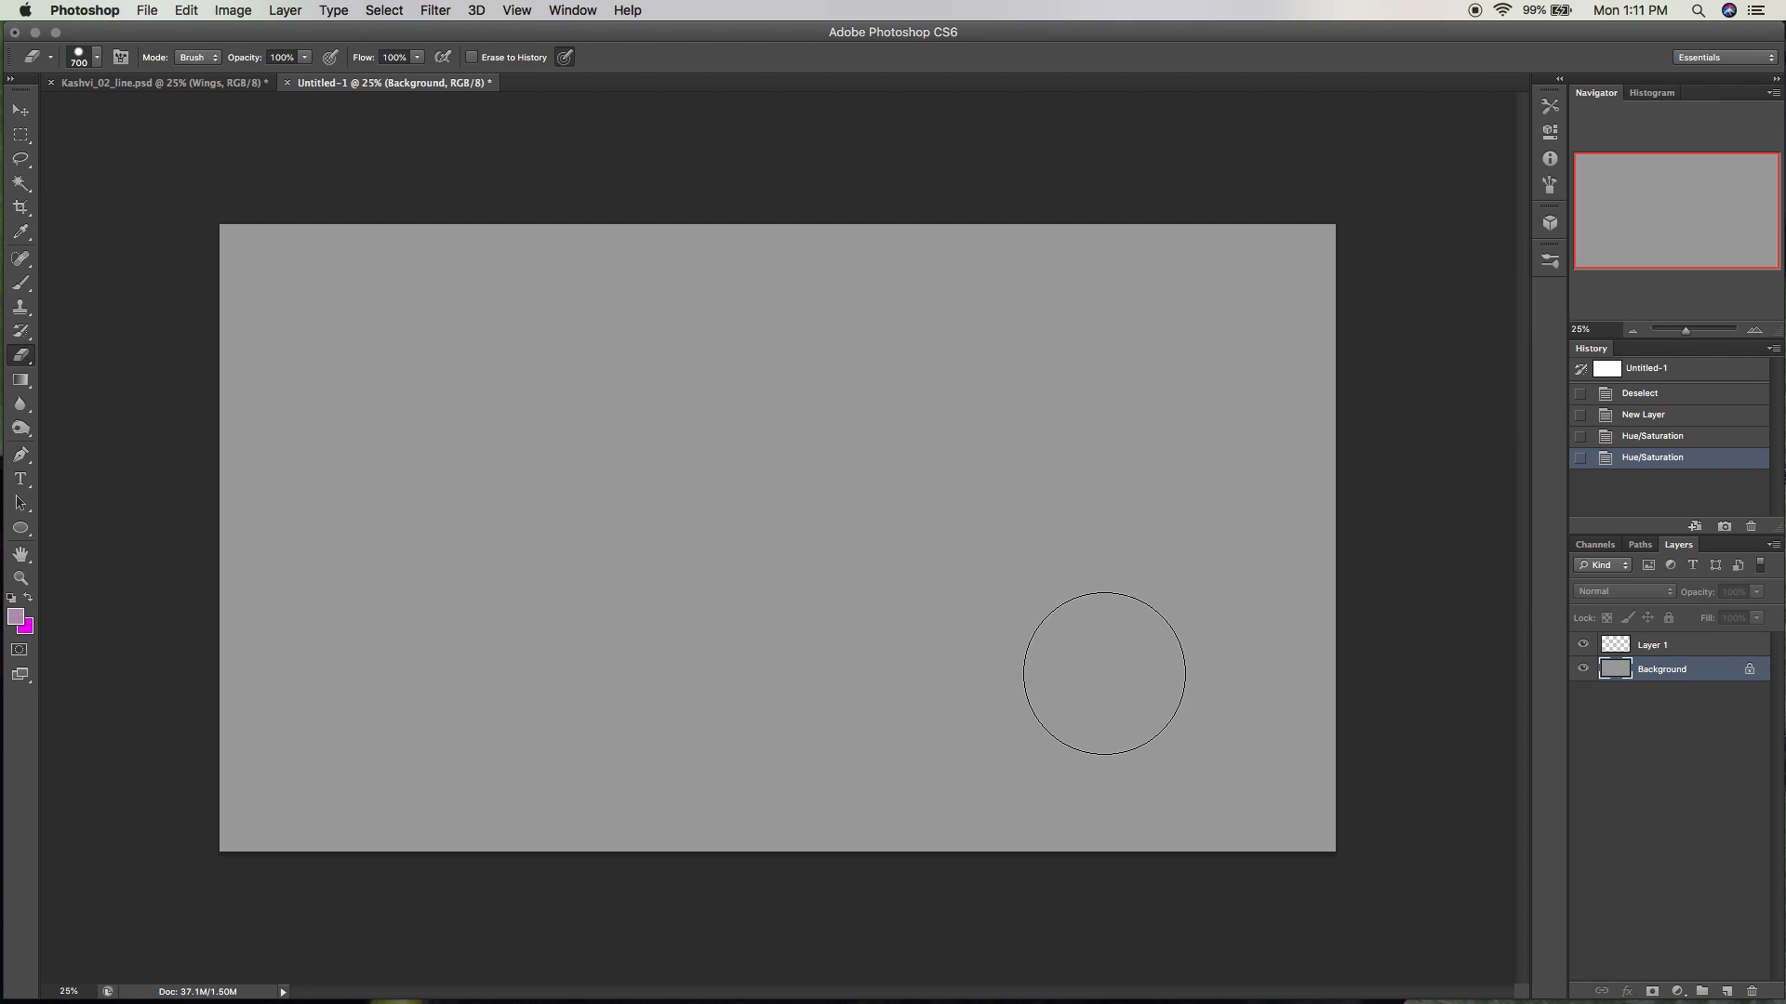
left_click(1691, 649)
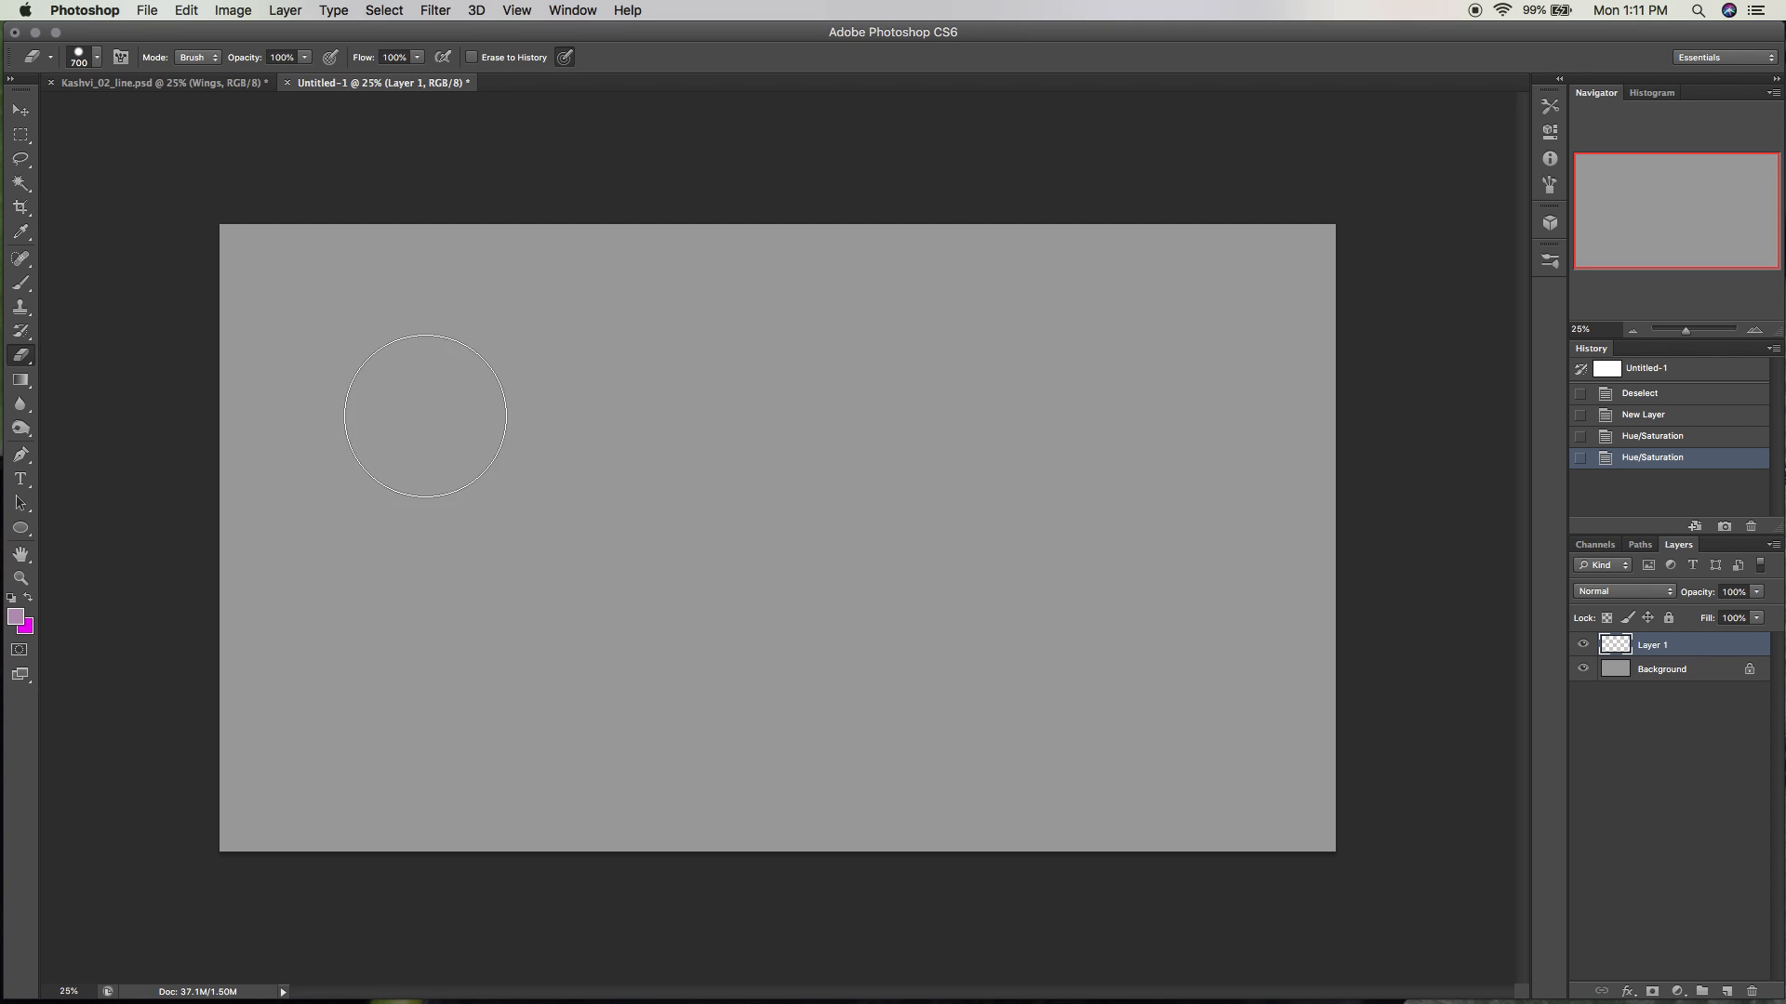
In the Kashvi_02_line.psd document, add a new empty layer above Wings and reselect the Wings layer.
left_click(253, 84)
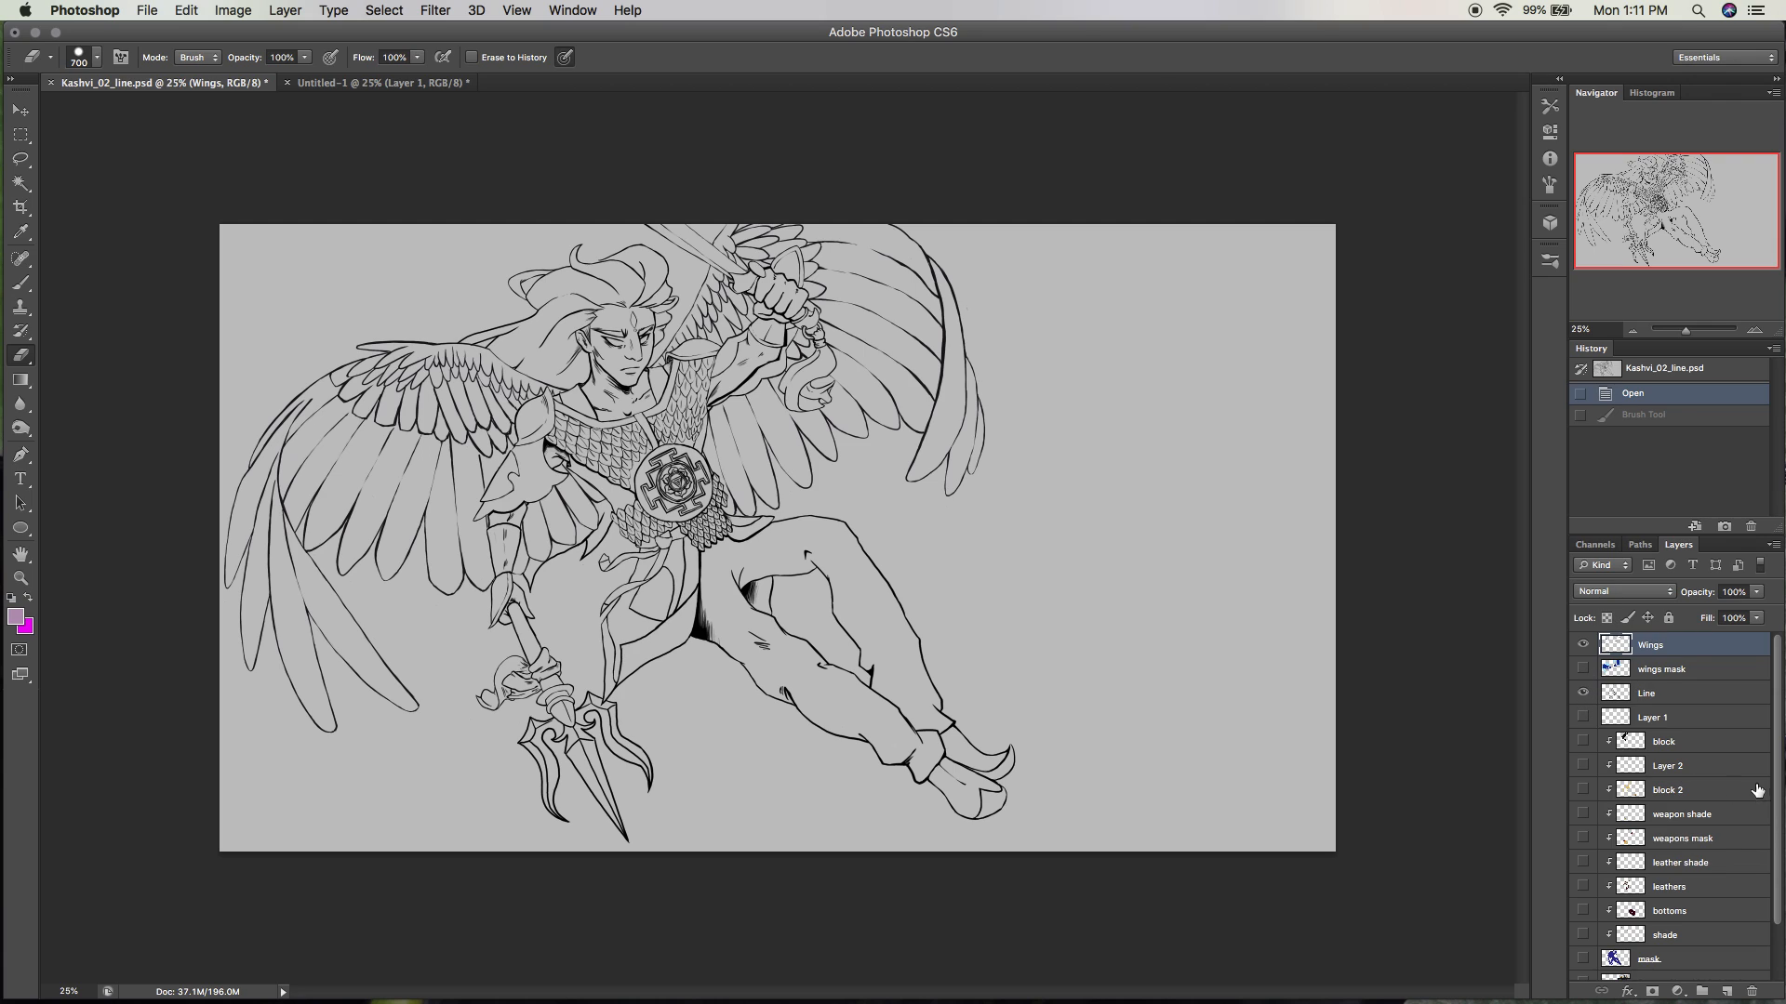
left_click(1727, 991)
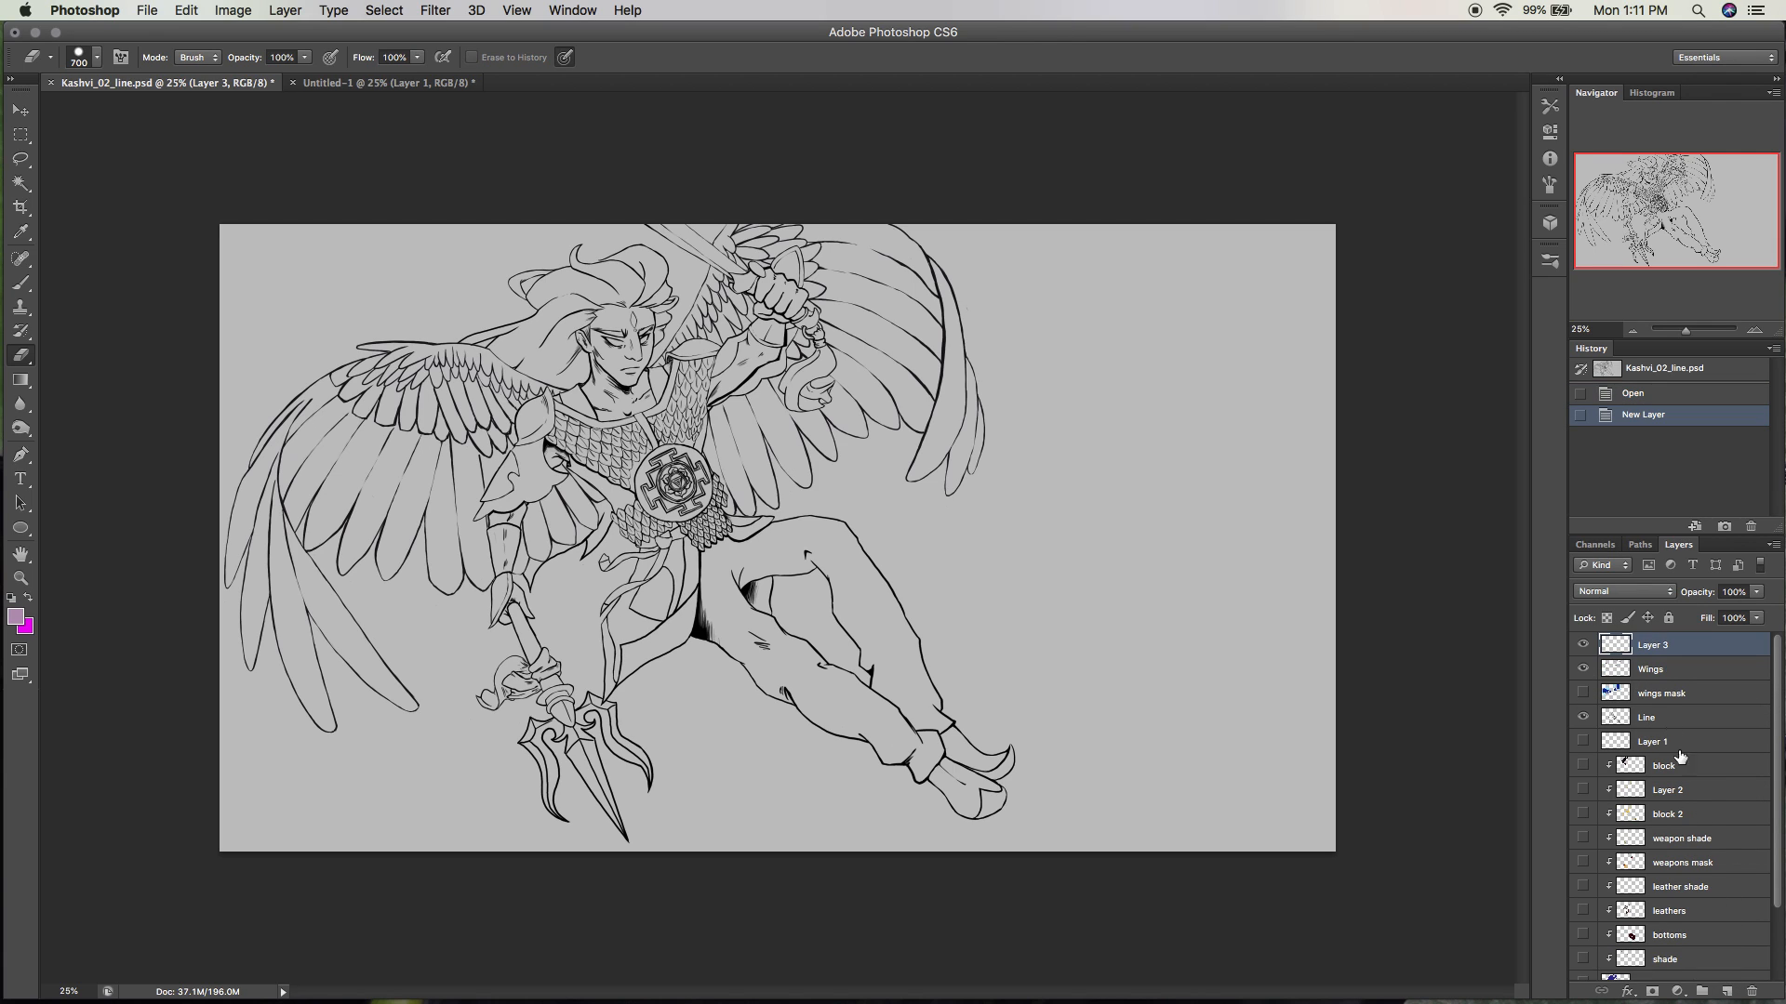
left_click(1674, 671)
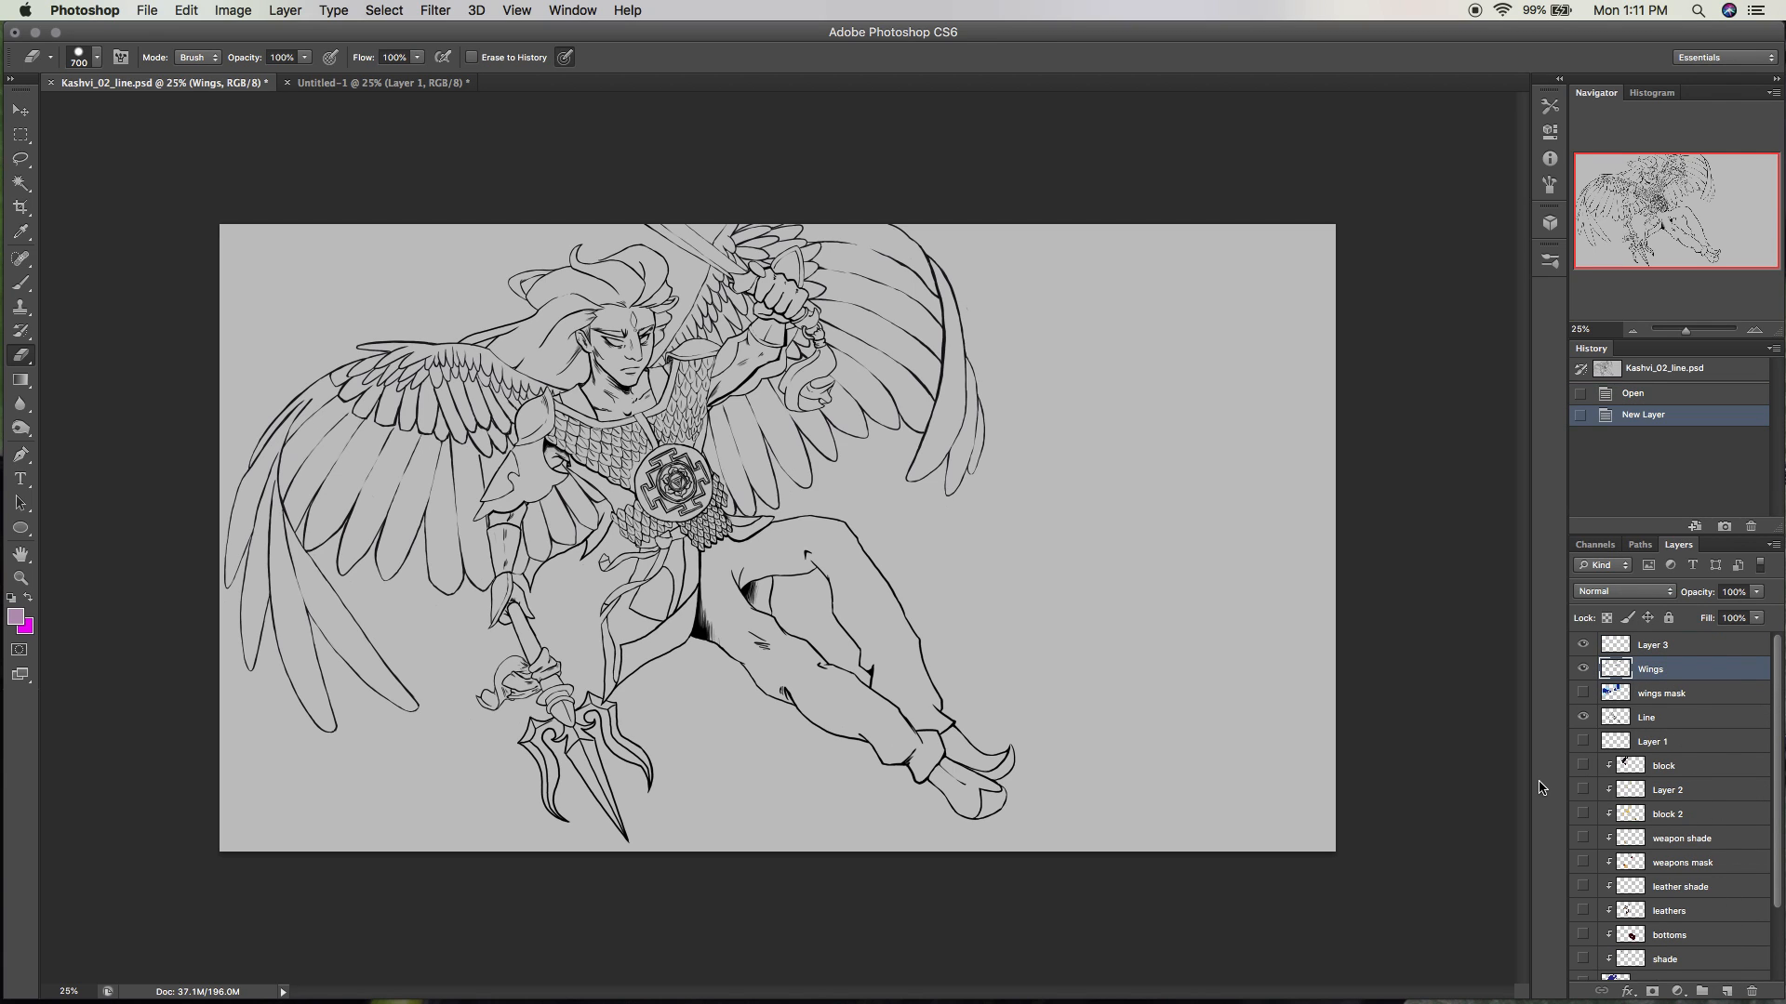
Duplicate the Line layer.
scroll(1767, 772, "down", 1)
scroll(1767, 772, "up", 1)
left_click(1708, 719)
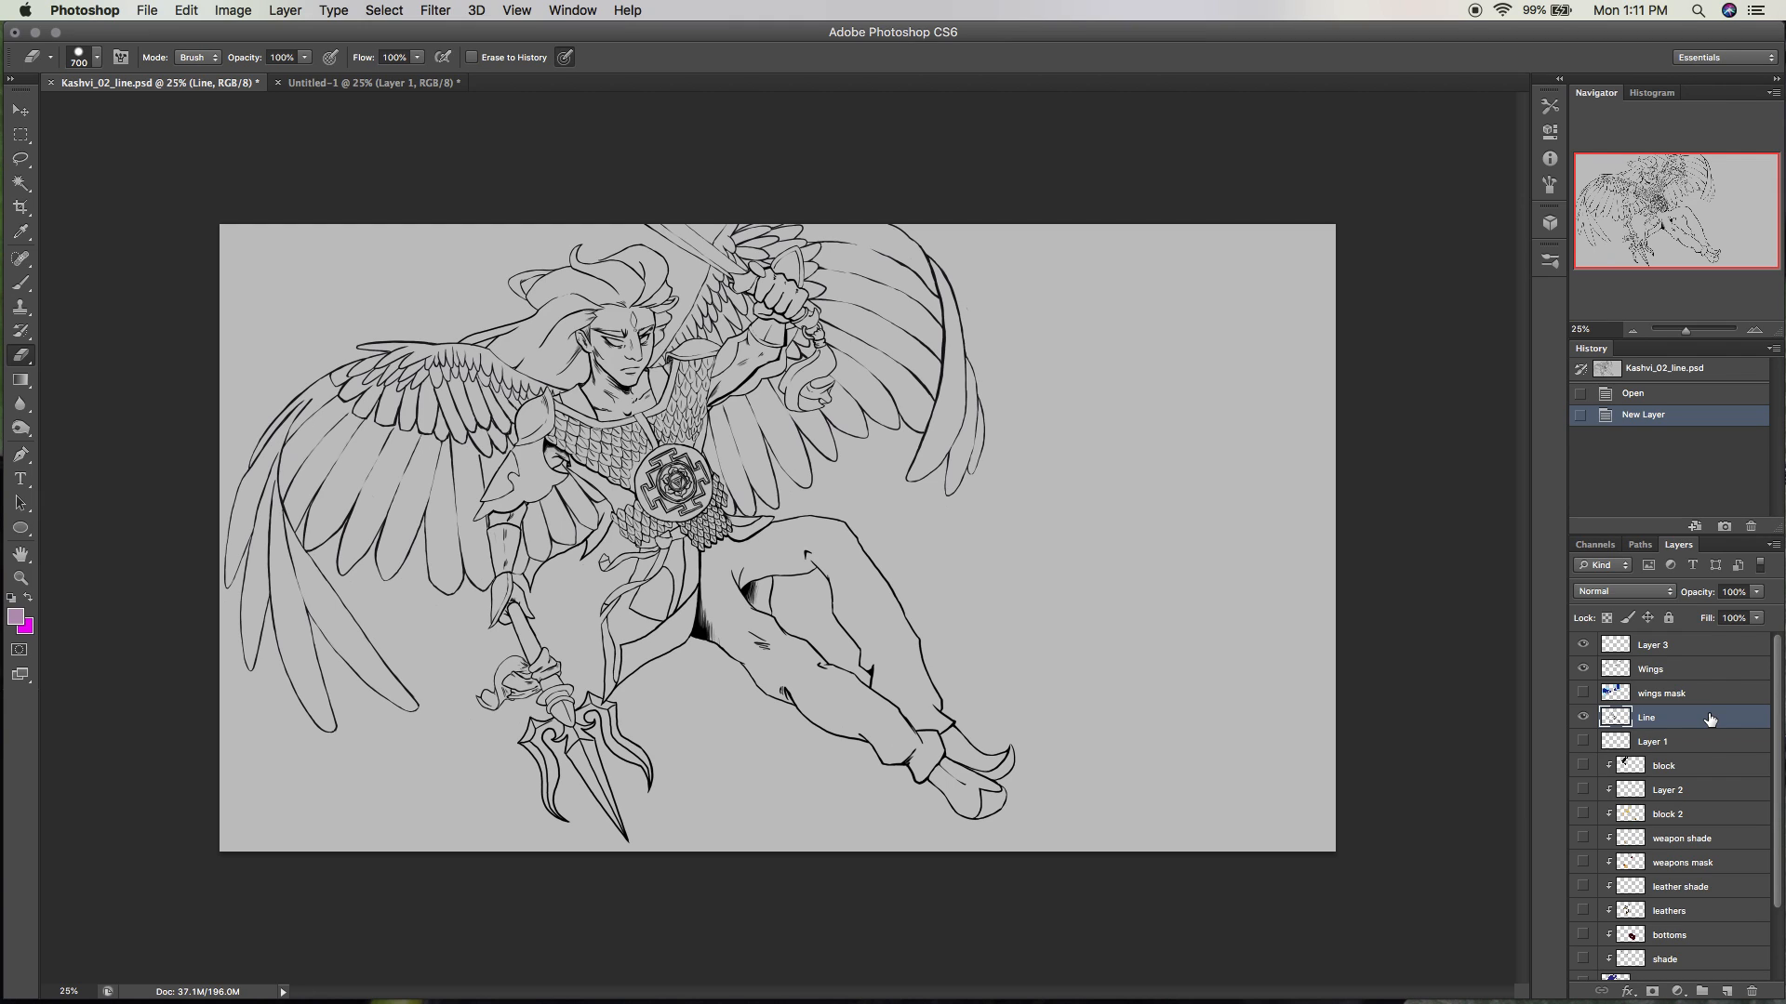
key("ctrl+j")
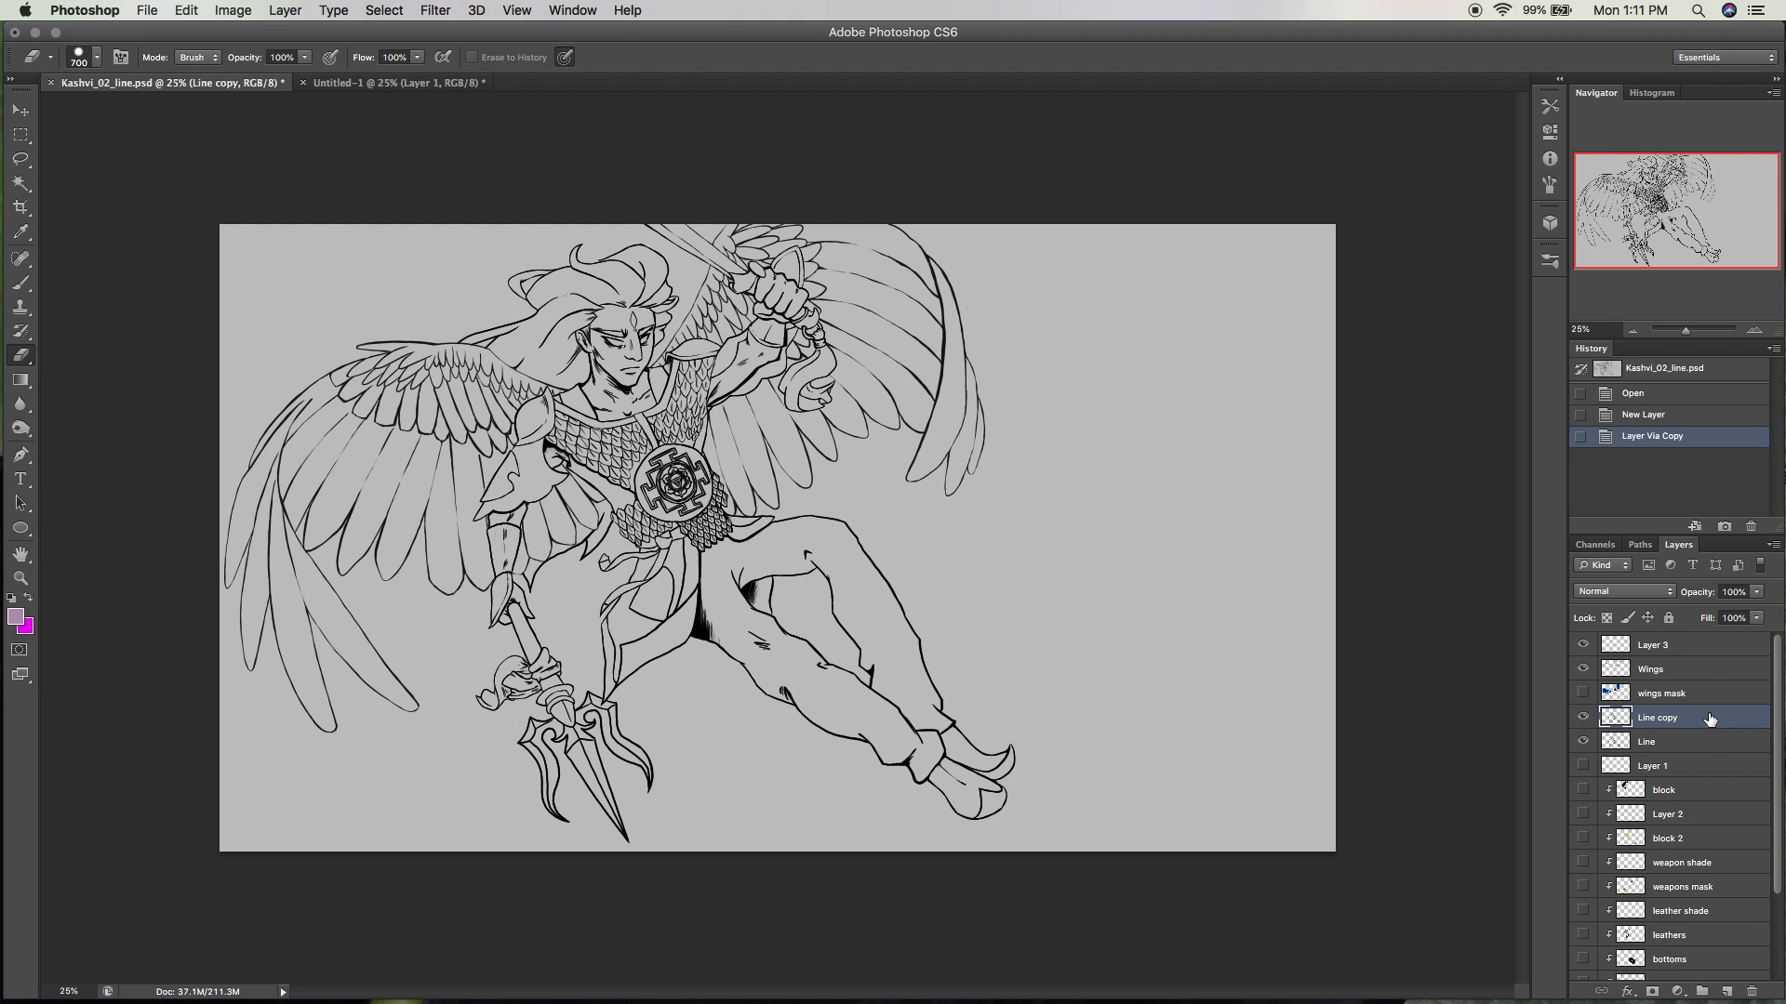
Toggle the visibility of the Line copy and Line layers repeatedly to compare the line art with and without the duplicate.
left_click(1583, 731)
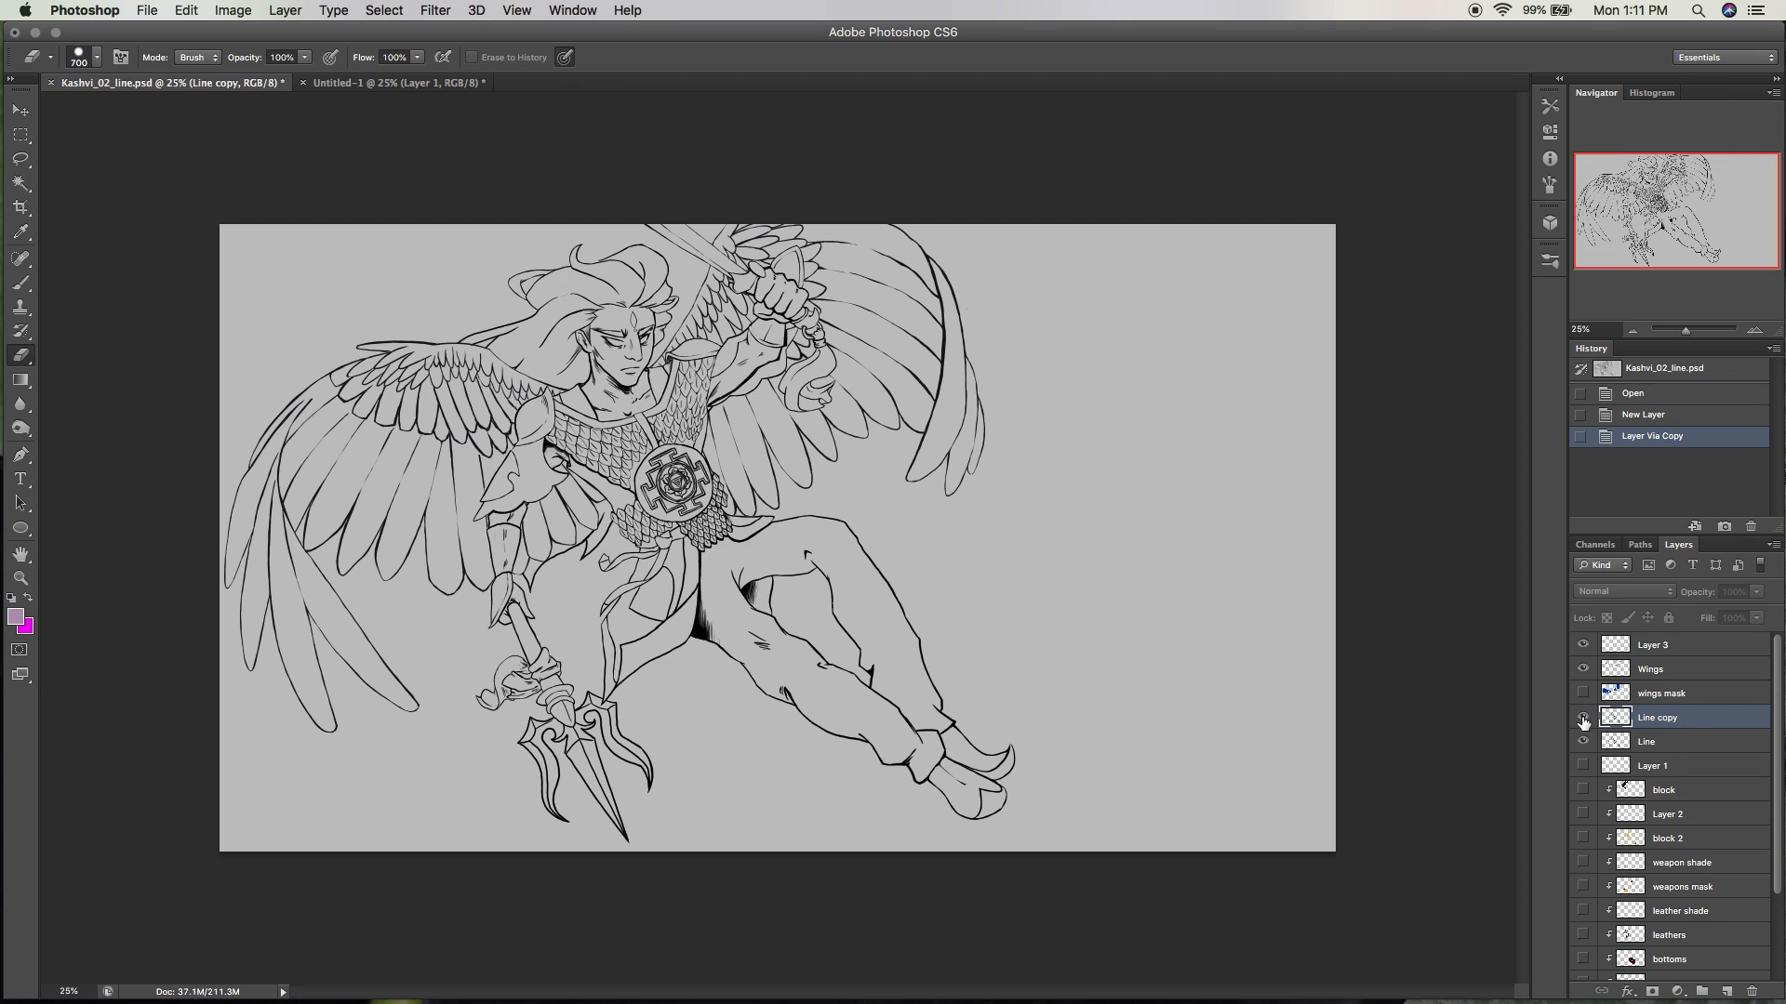
left_click(1585, 730)
left_click(1585, 730)
left_click(1584, 723)
left_click(1583, 725)
left_click(1584, 727)
left_click(1584, 729)
left_click(1584, 727)
left_click(1584, 726)
left_click(1585, 724)
left_click(1583, 724)
left_click(1583, 742)
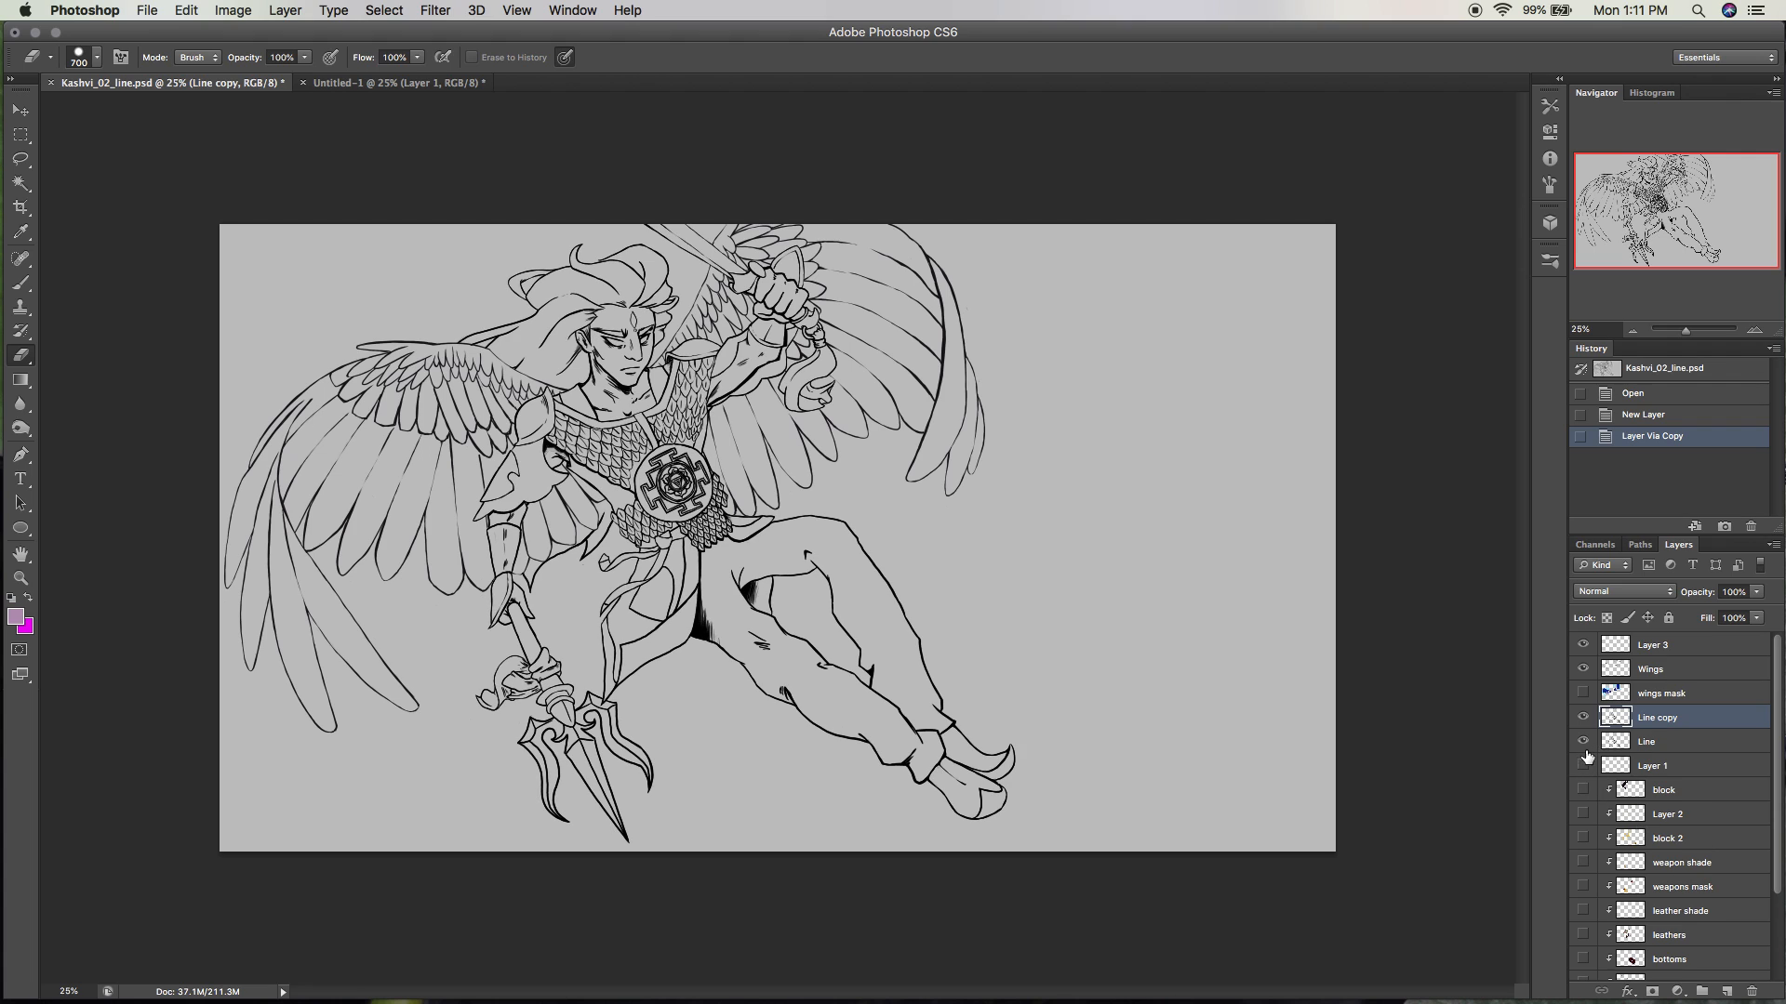
left_click(1584, 744)
left_click(1583, 744)
left_click(1585, 745)
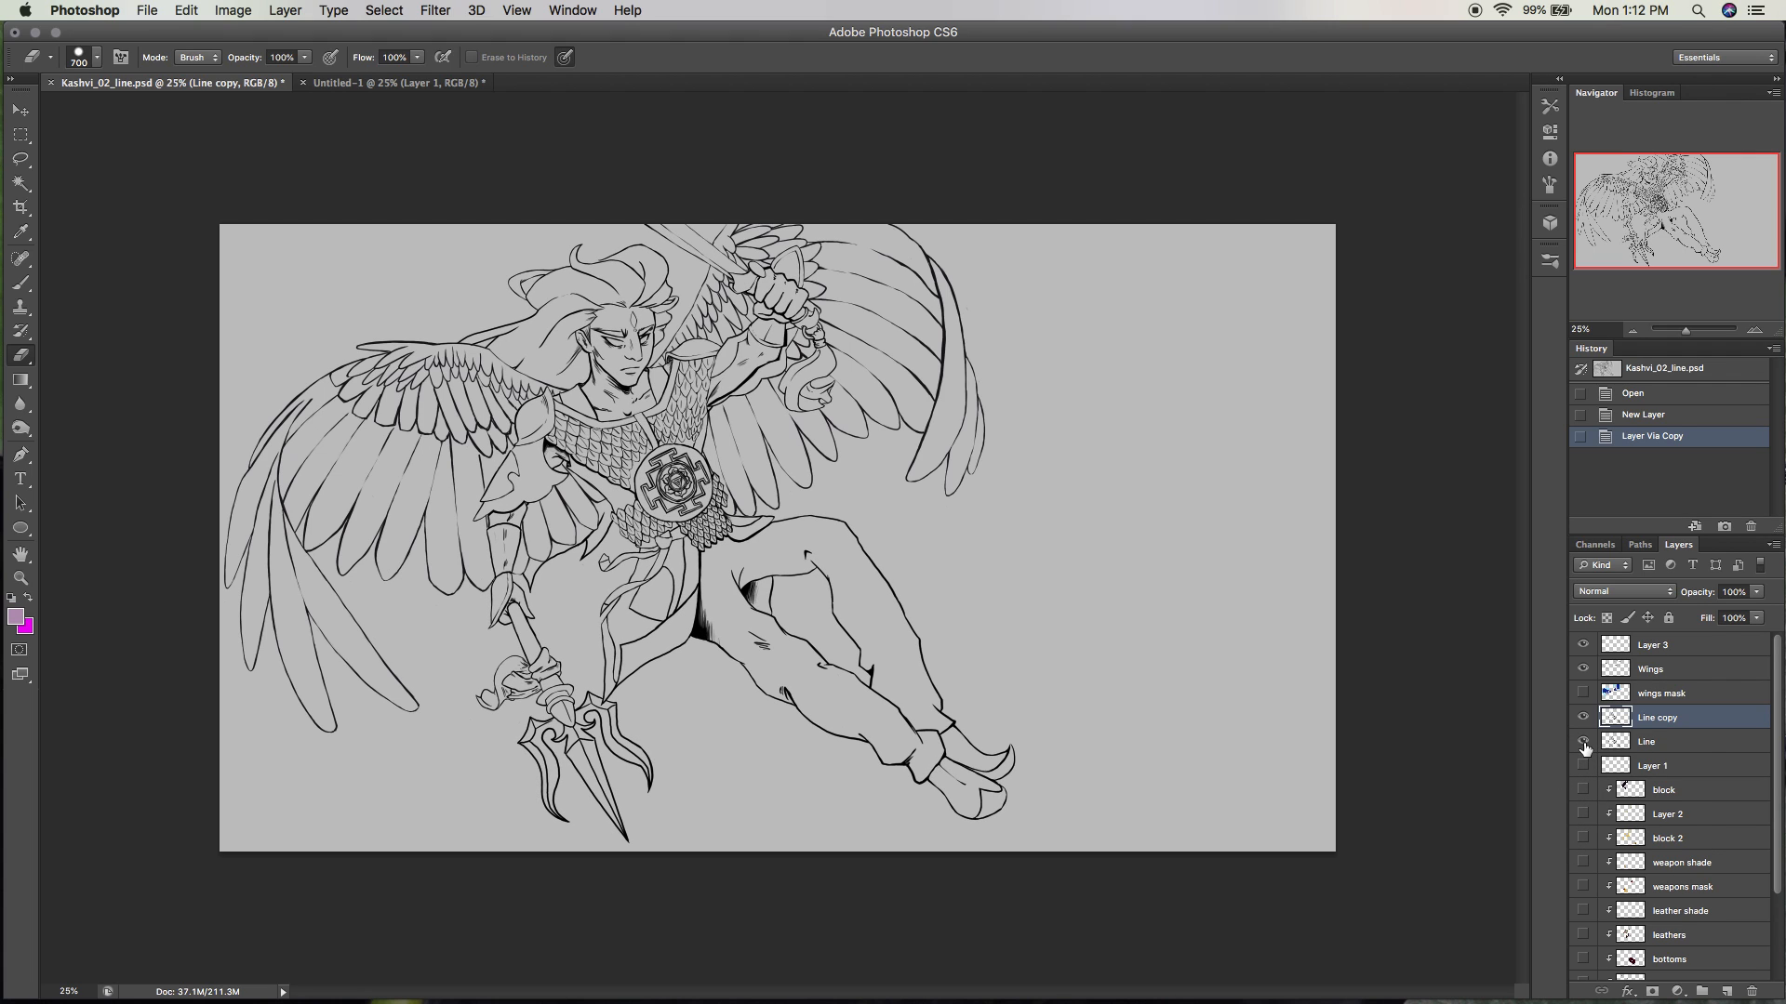
left_click(1585, 746)
left_click(1585, 744)
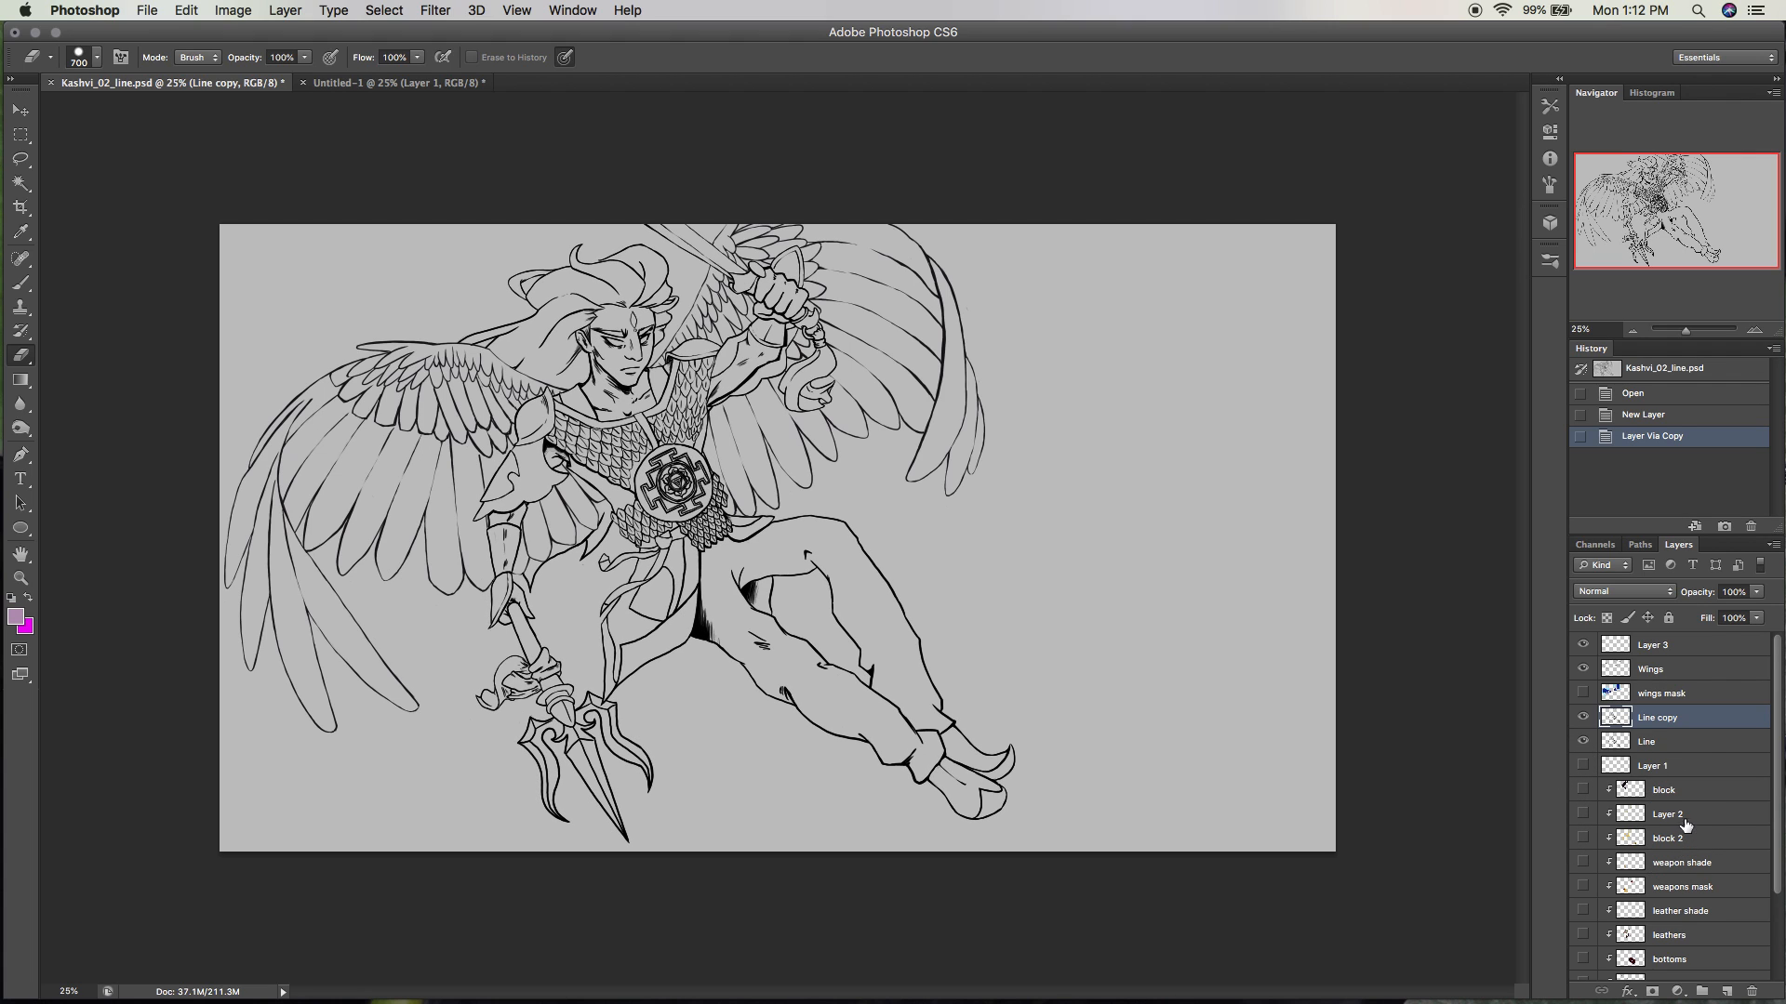
Hide the Line layer, brush over the figure's face and torso on Line copy, and revert to the New Layer history state.
left_click(1583, 741)
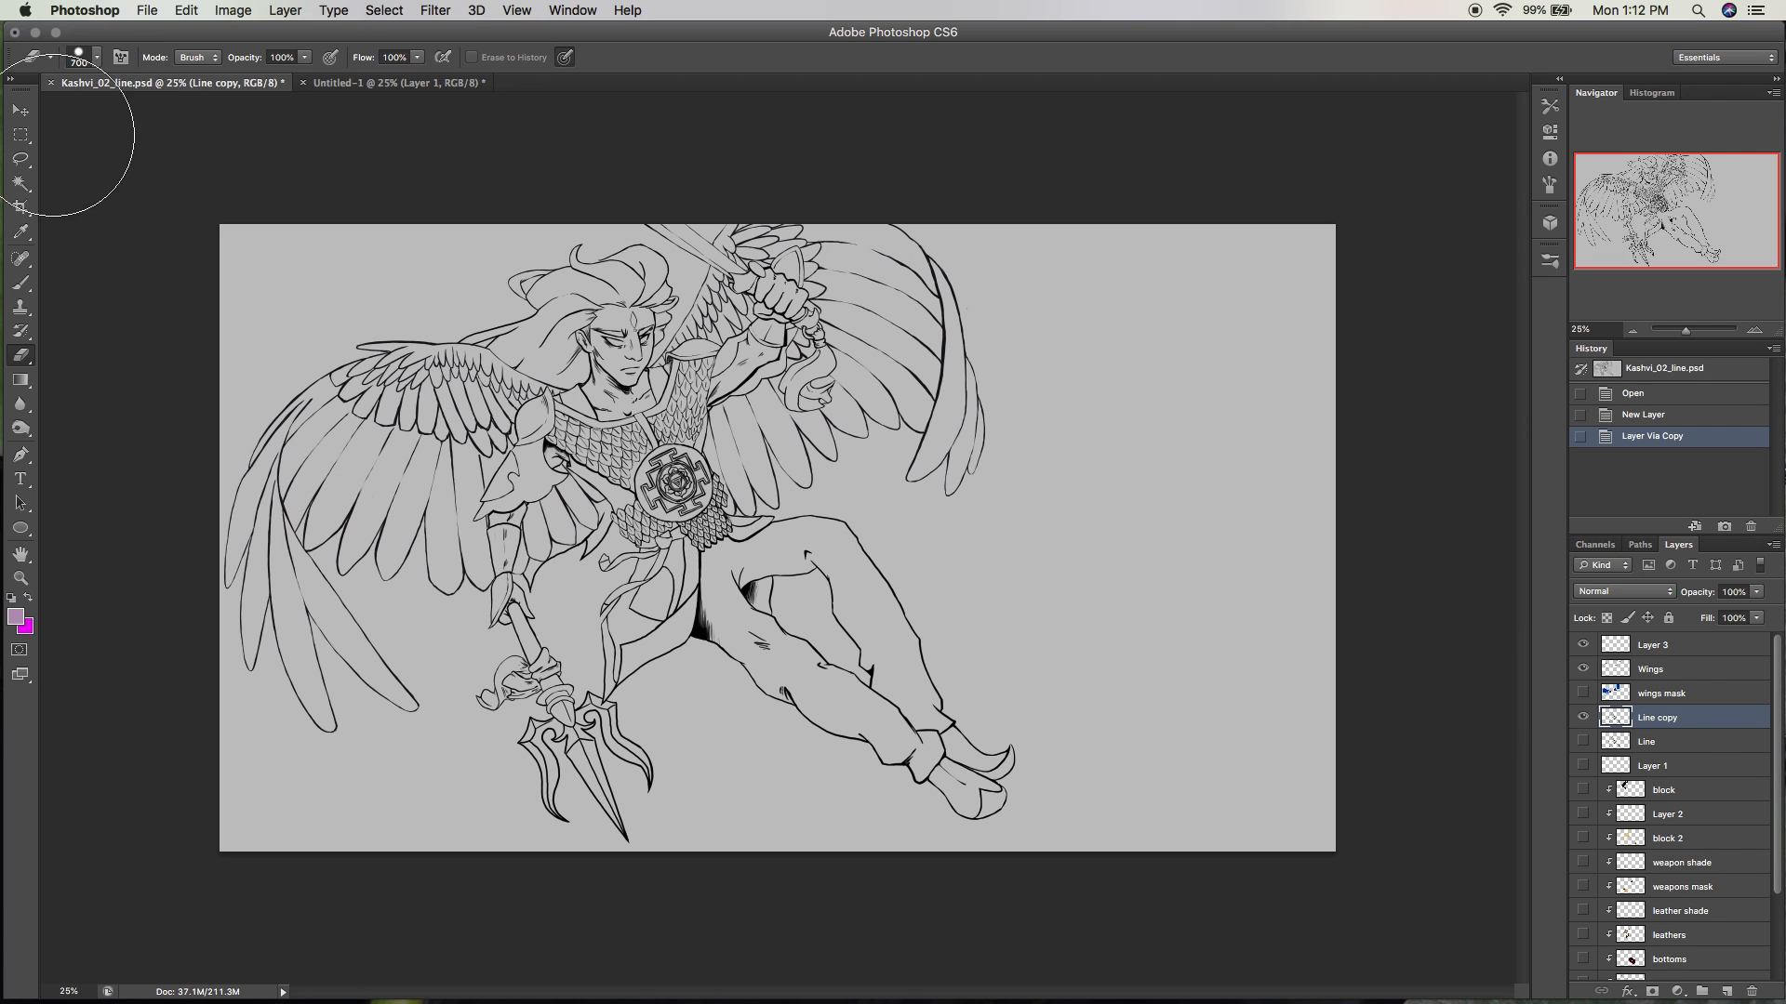
left_click(20, 283)
left_click_drag(690, 327, 498, 381)
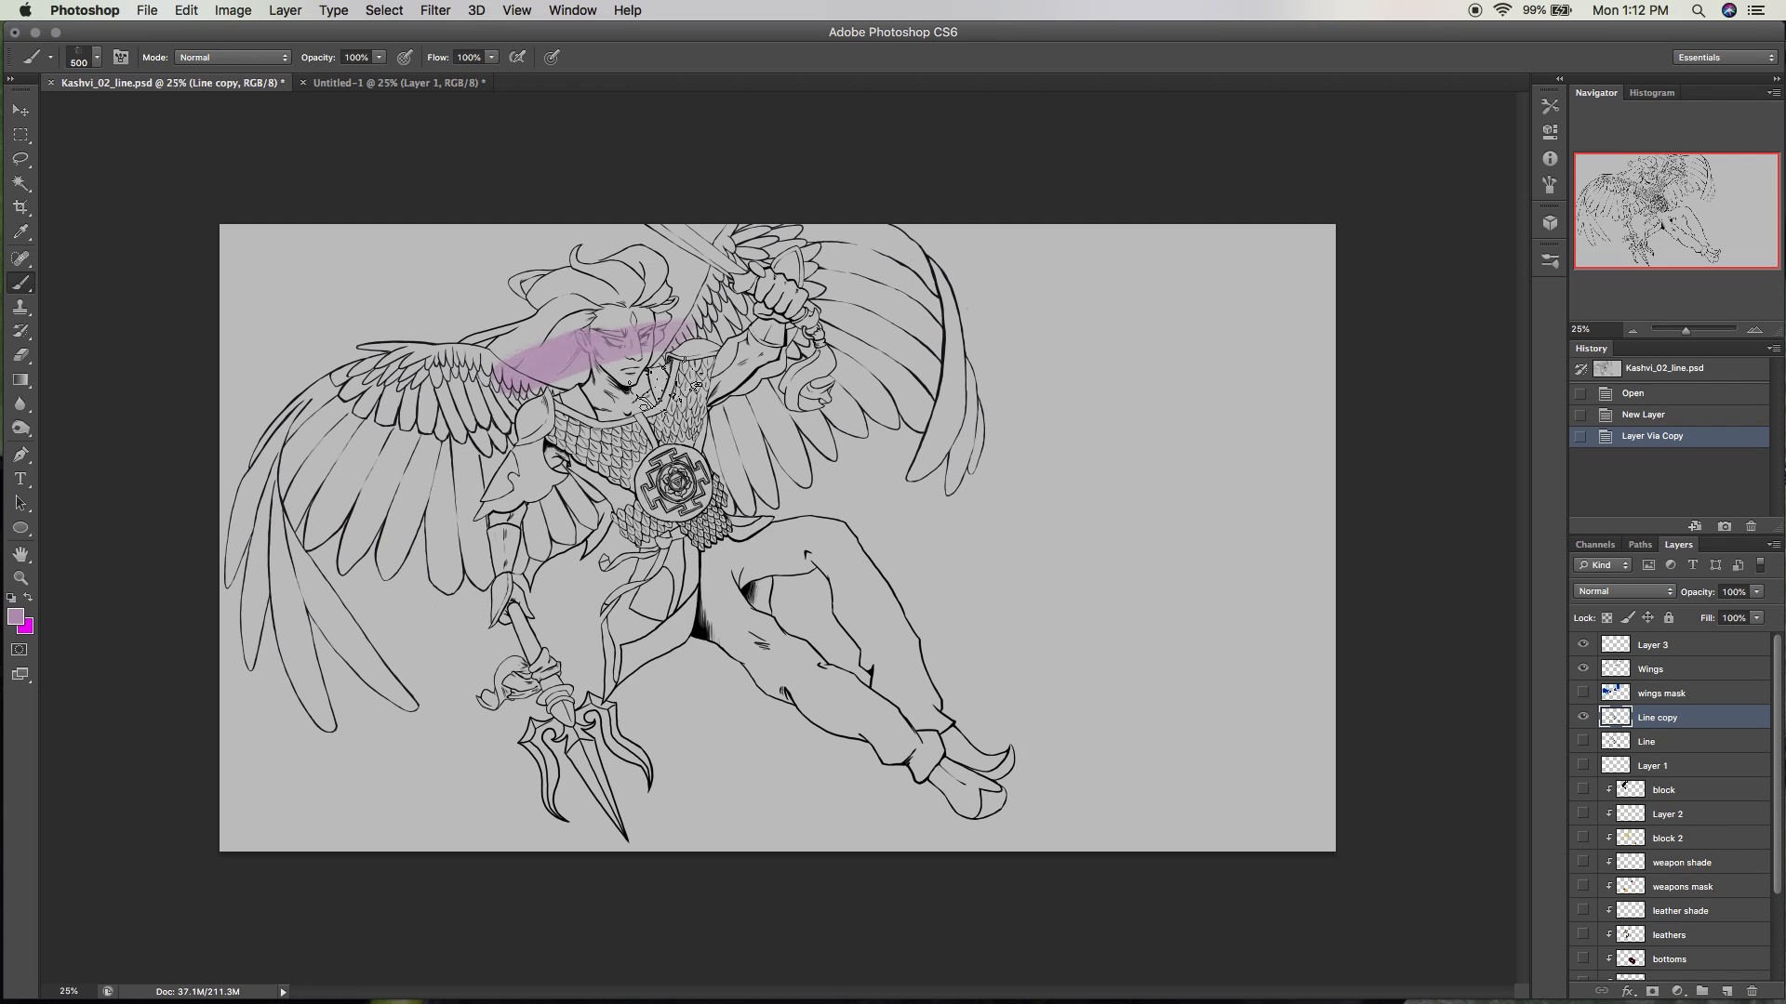
mouse_move(692, 383)
left_mouse_down()
mouse_move(632, 409)
mouse_move(688, 390)
mouse_move(651, 483)
mouse_move(707, 465)
left_mouse_up()
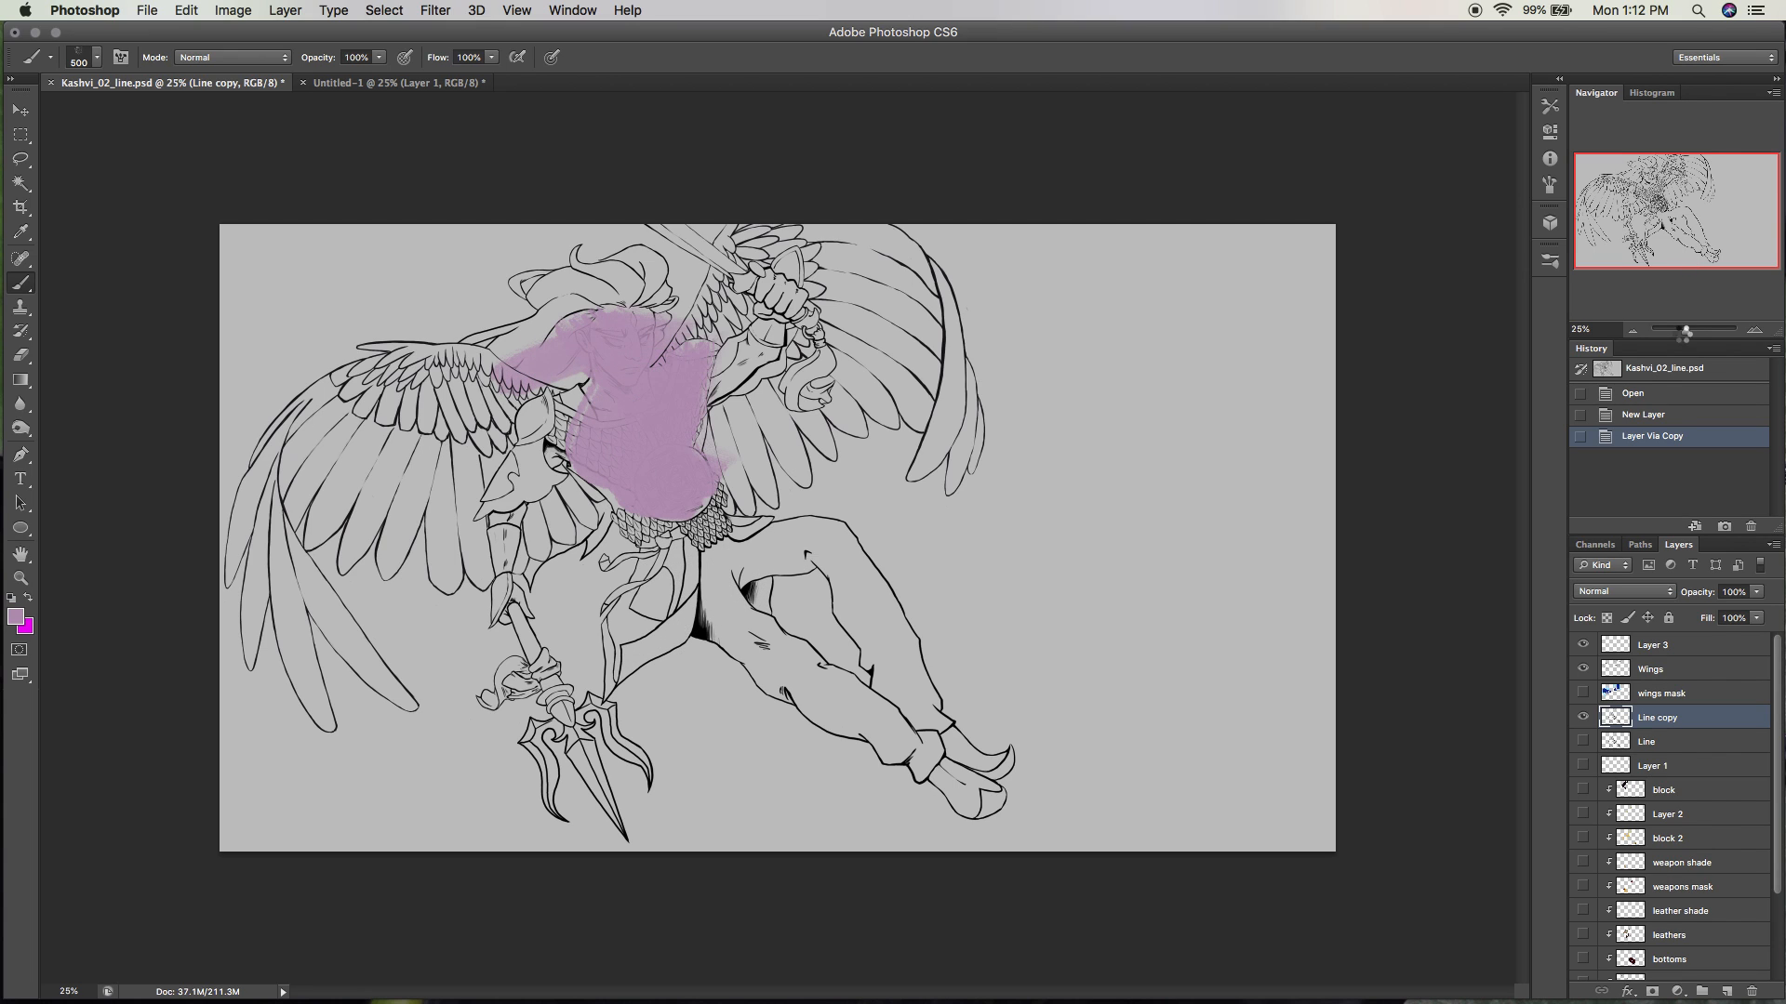
left_click(1656, 415)
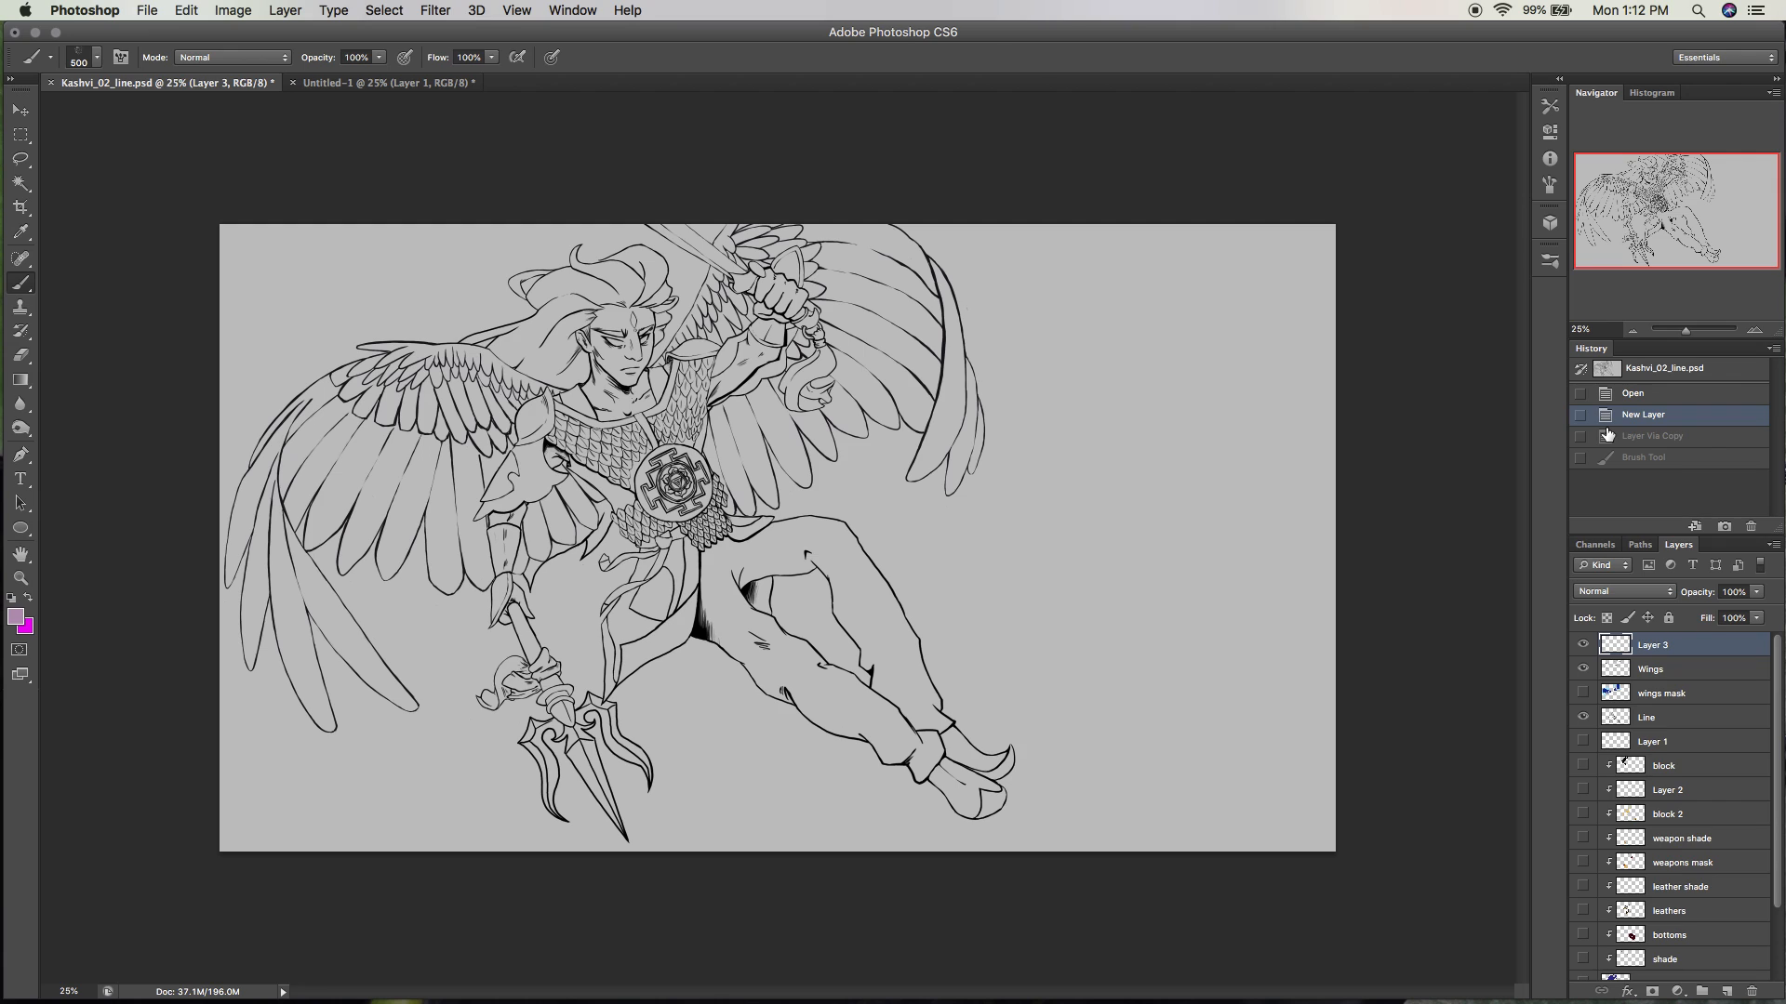
Select the Line layer and toggle the visibility of Line and Layer 1 to examine what each contains.
left_click(1690, 690)
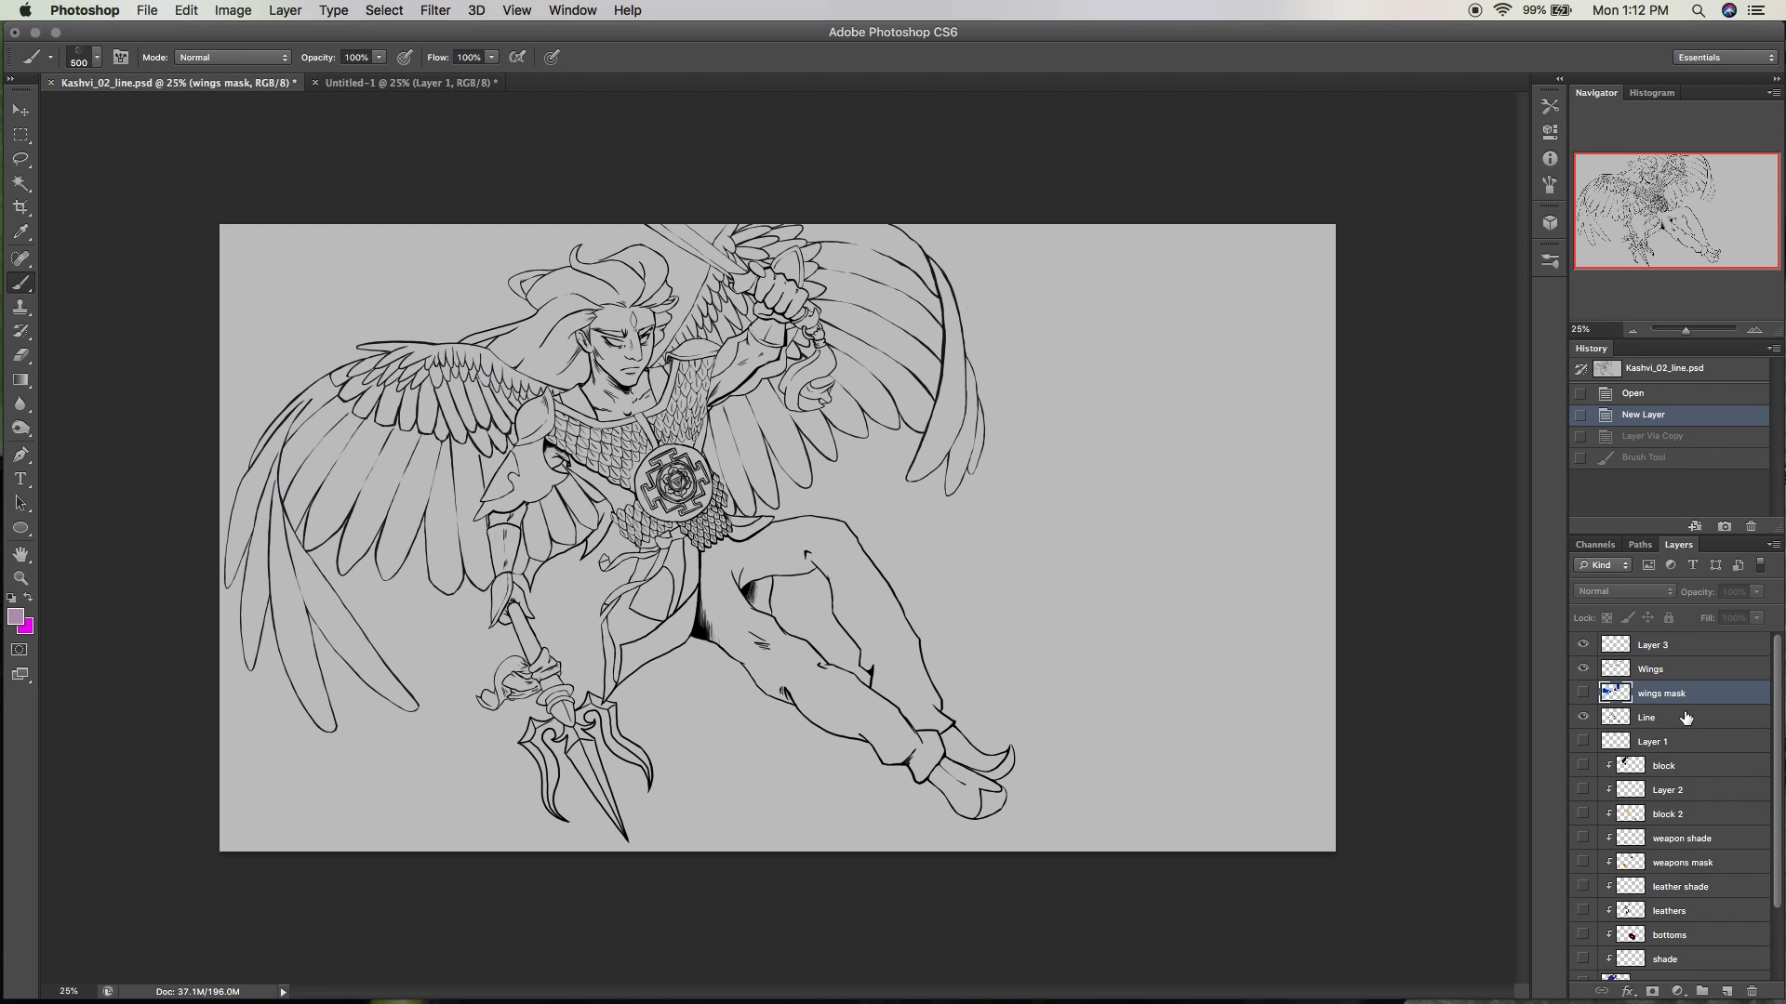
left_click(1686, 717)
left_click(1582, 717)
left_click(1582, 717)
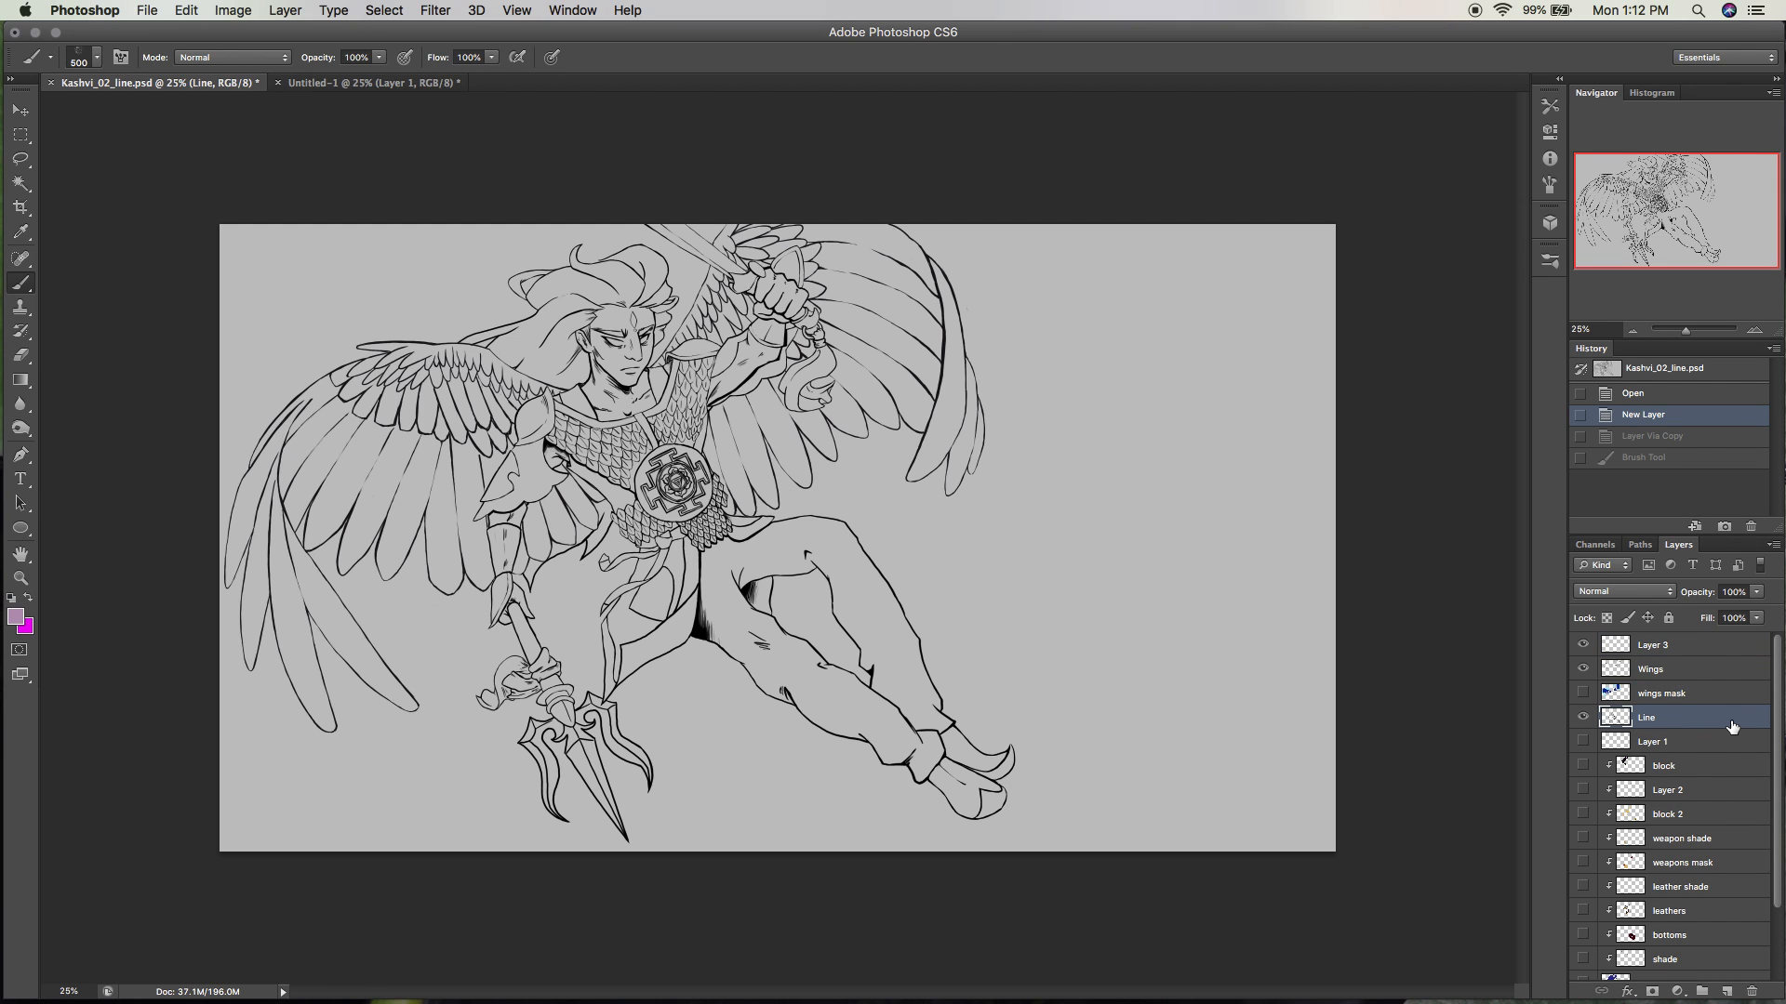
left_click(1582, 741)
left_click(1582, 742)
left_click(1582, 717)
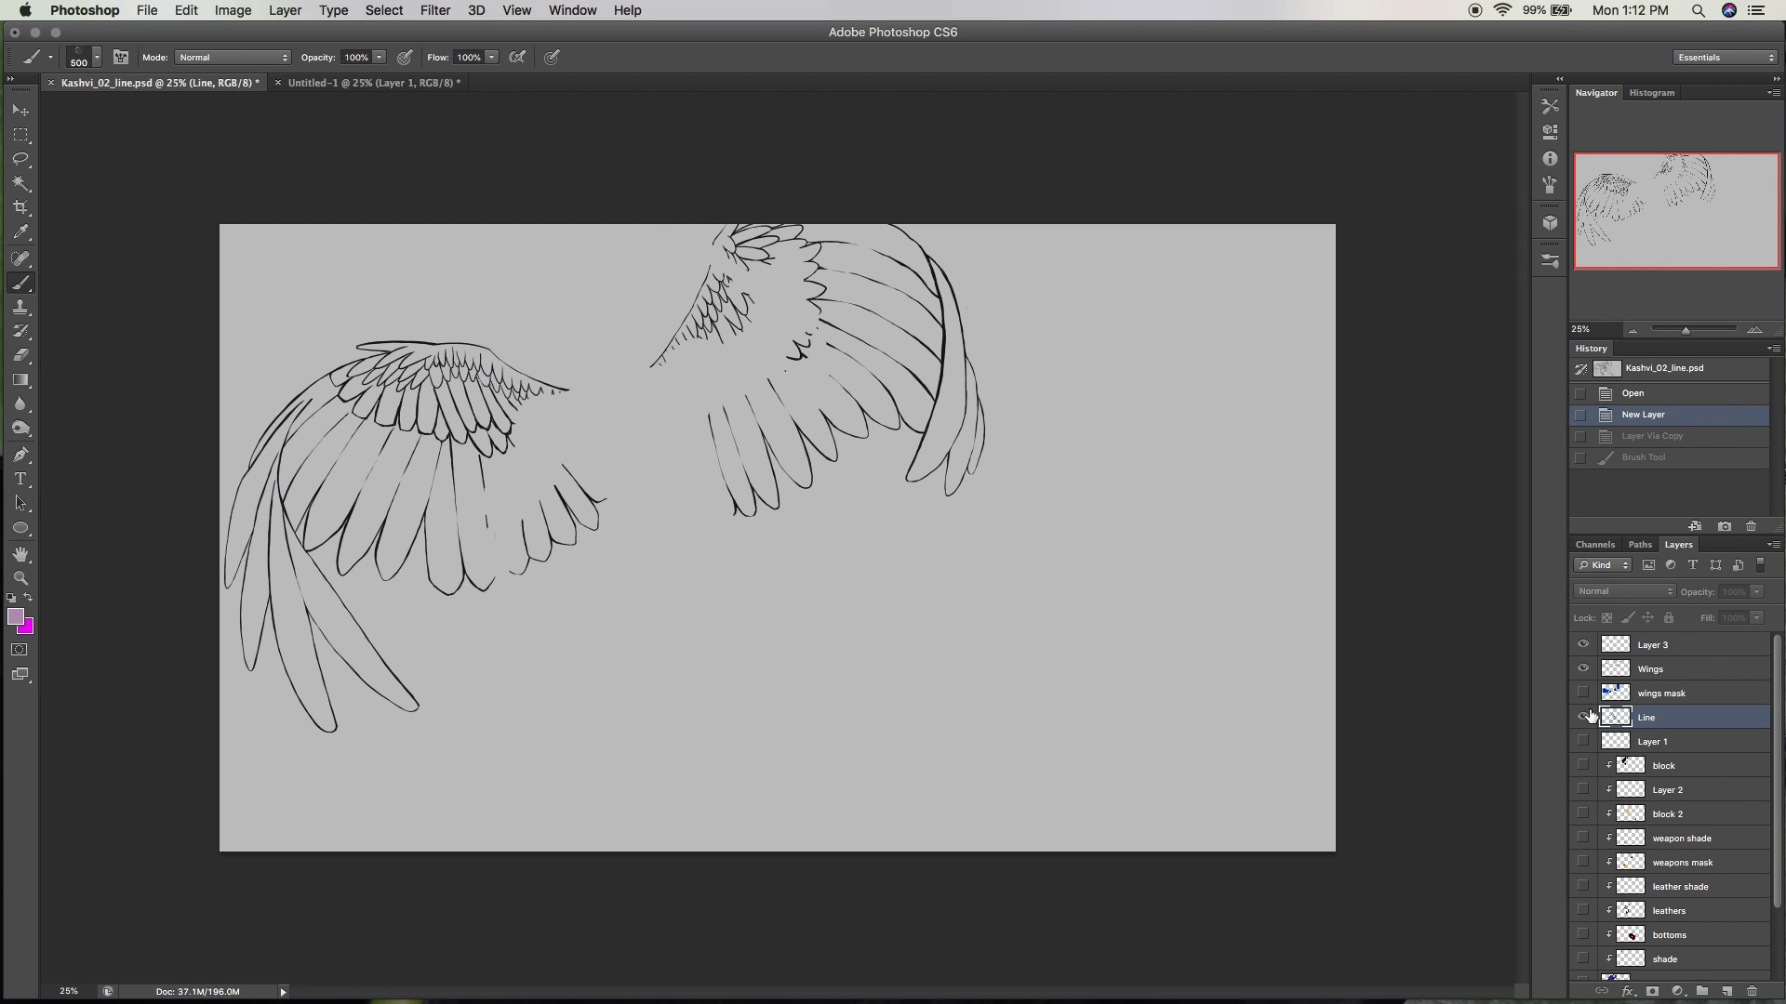
left_click(1584, 717)
left_click(1584, 741)
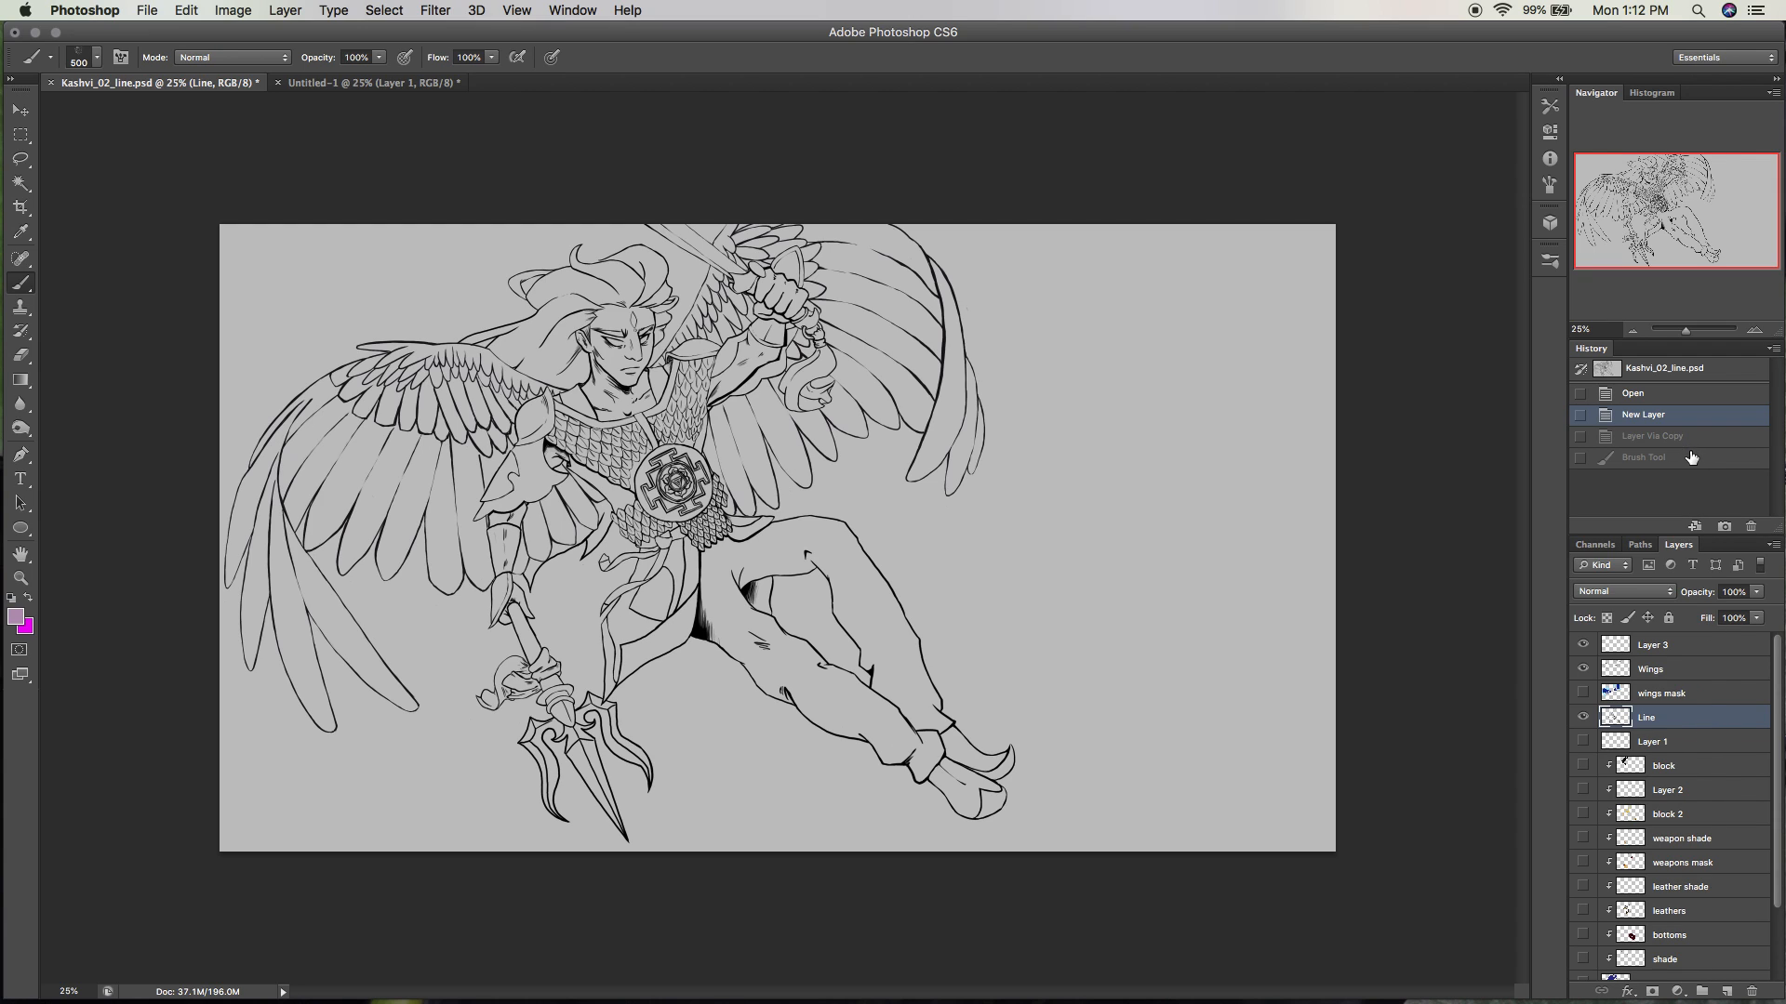
Restore the Line layer's duplicate from the history and toggle both line layers, leaving Line and Line copy visible.
key("ctrl+shift+z")
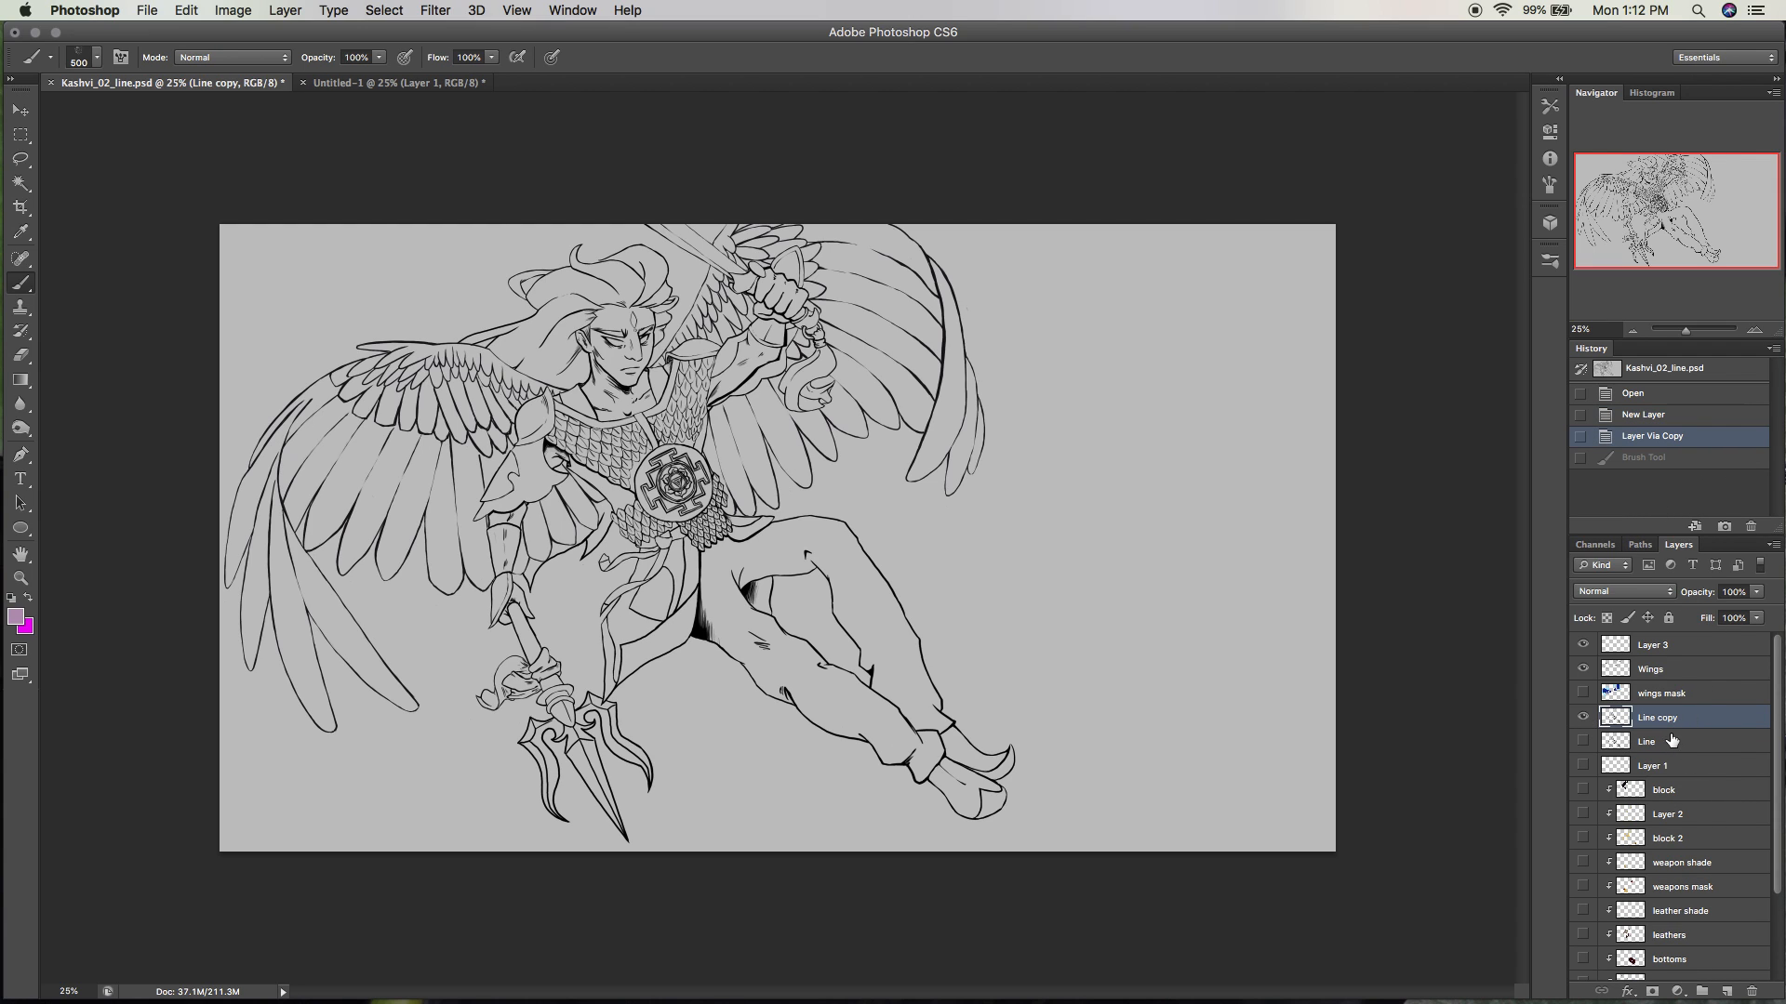
left_click(1582, 741)
left_click(1582, 741)
left_click(1582, 742)
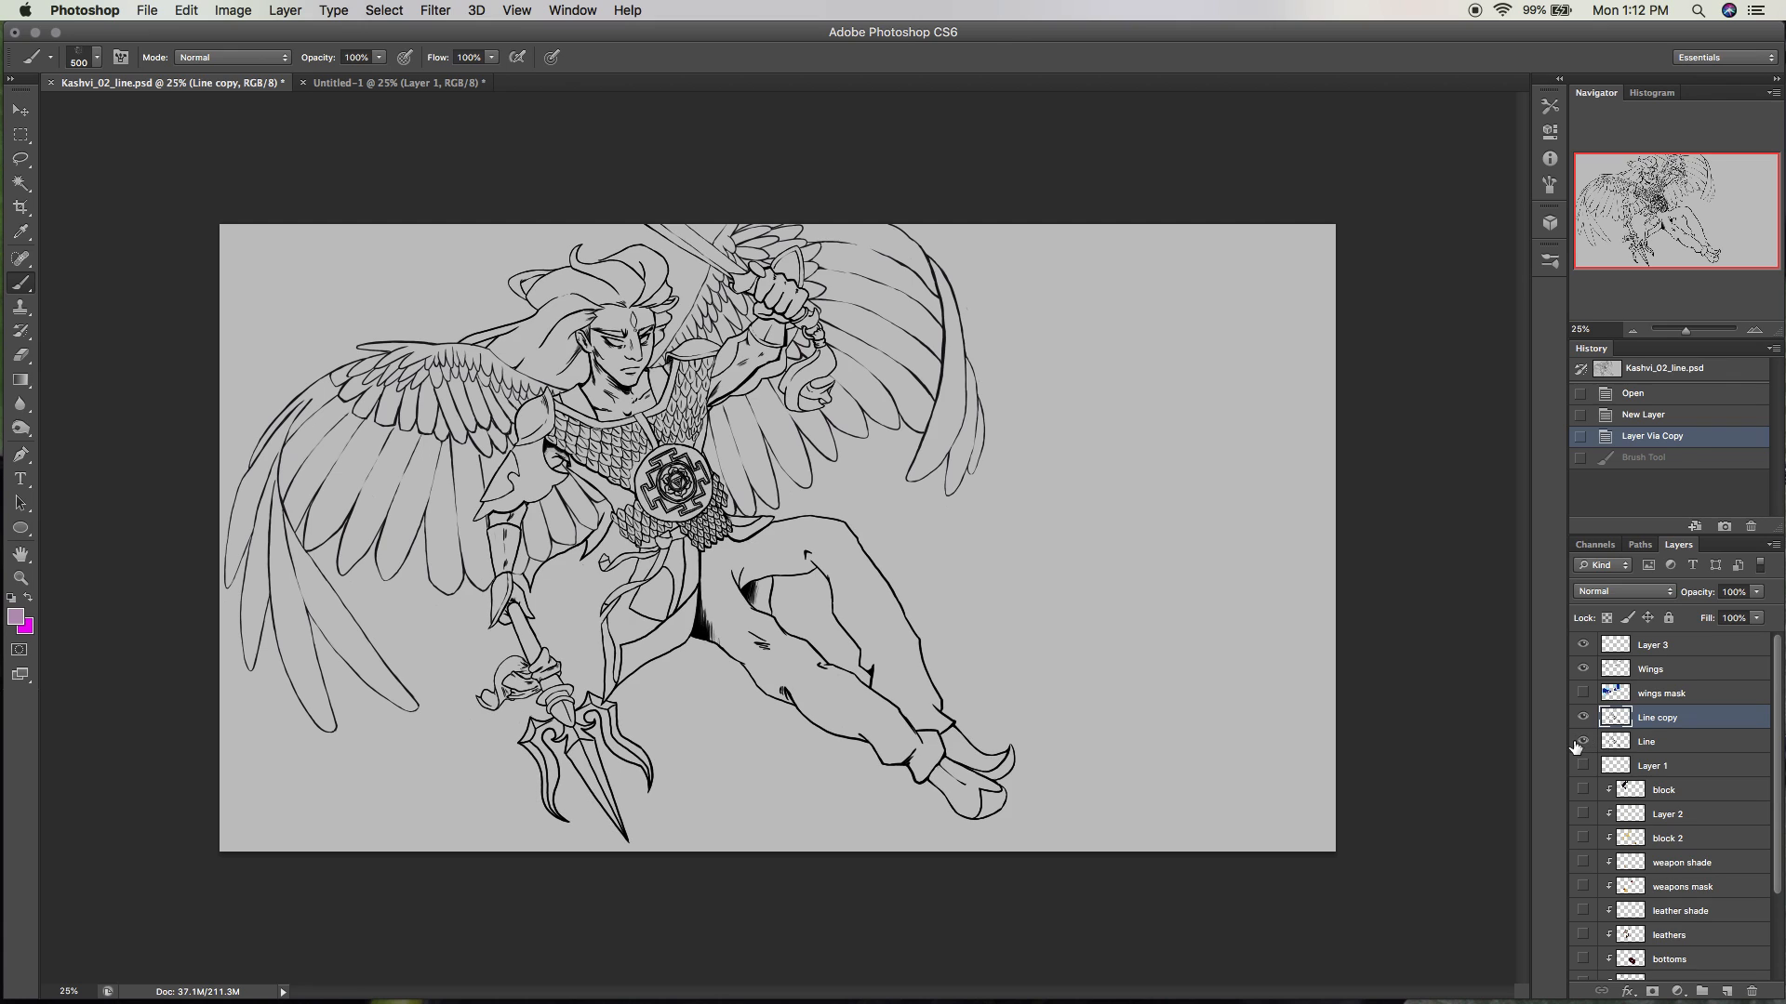
left_click(1582, 717)
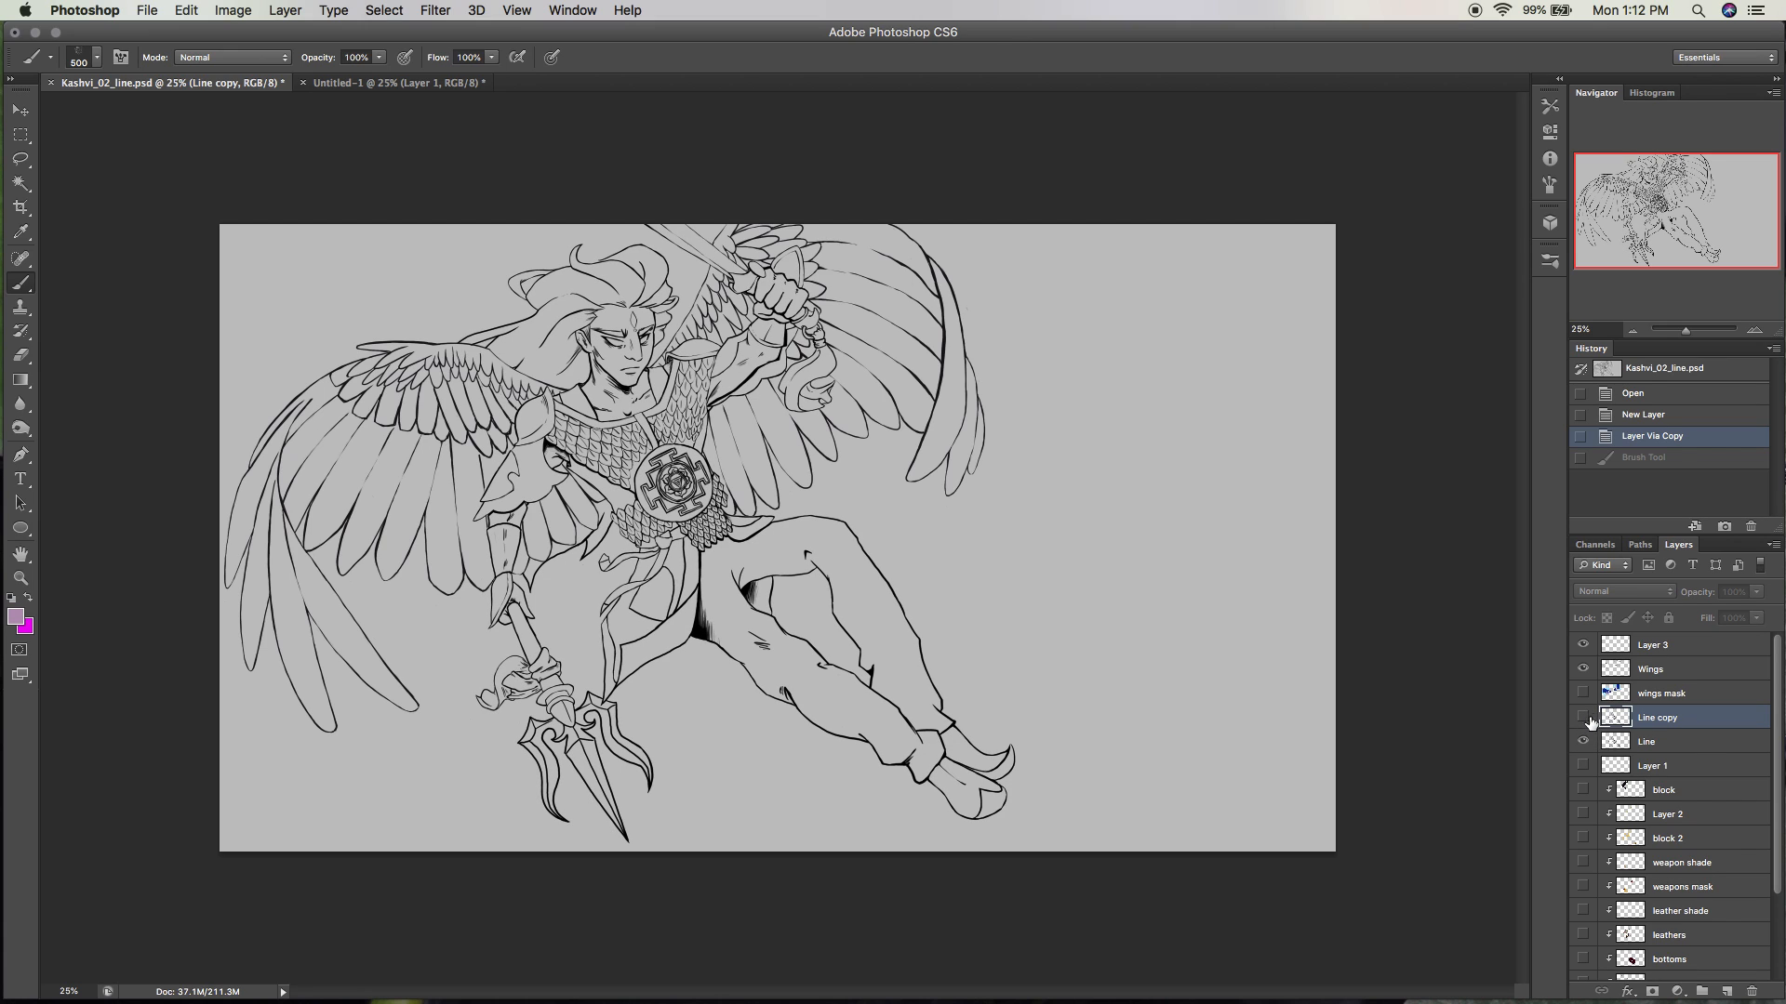
left_click(1583, 718)
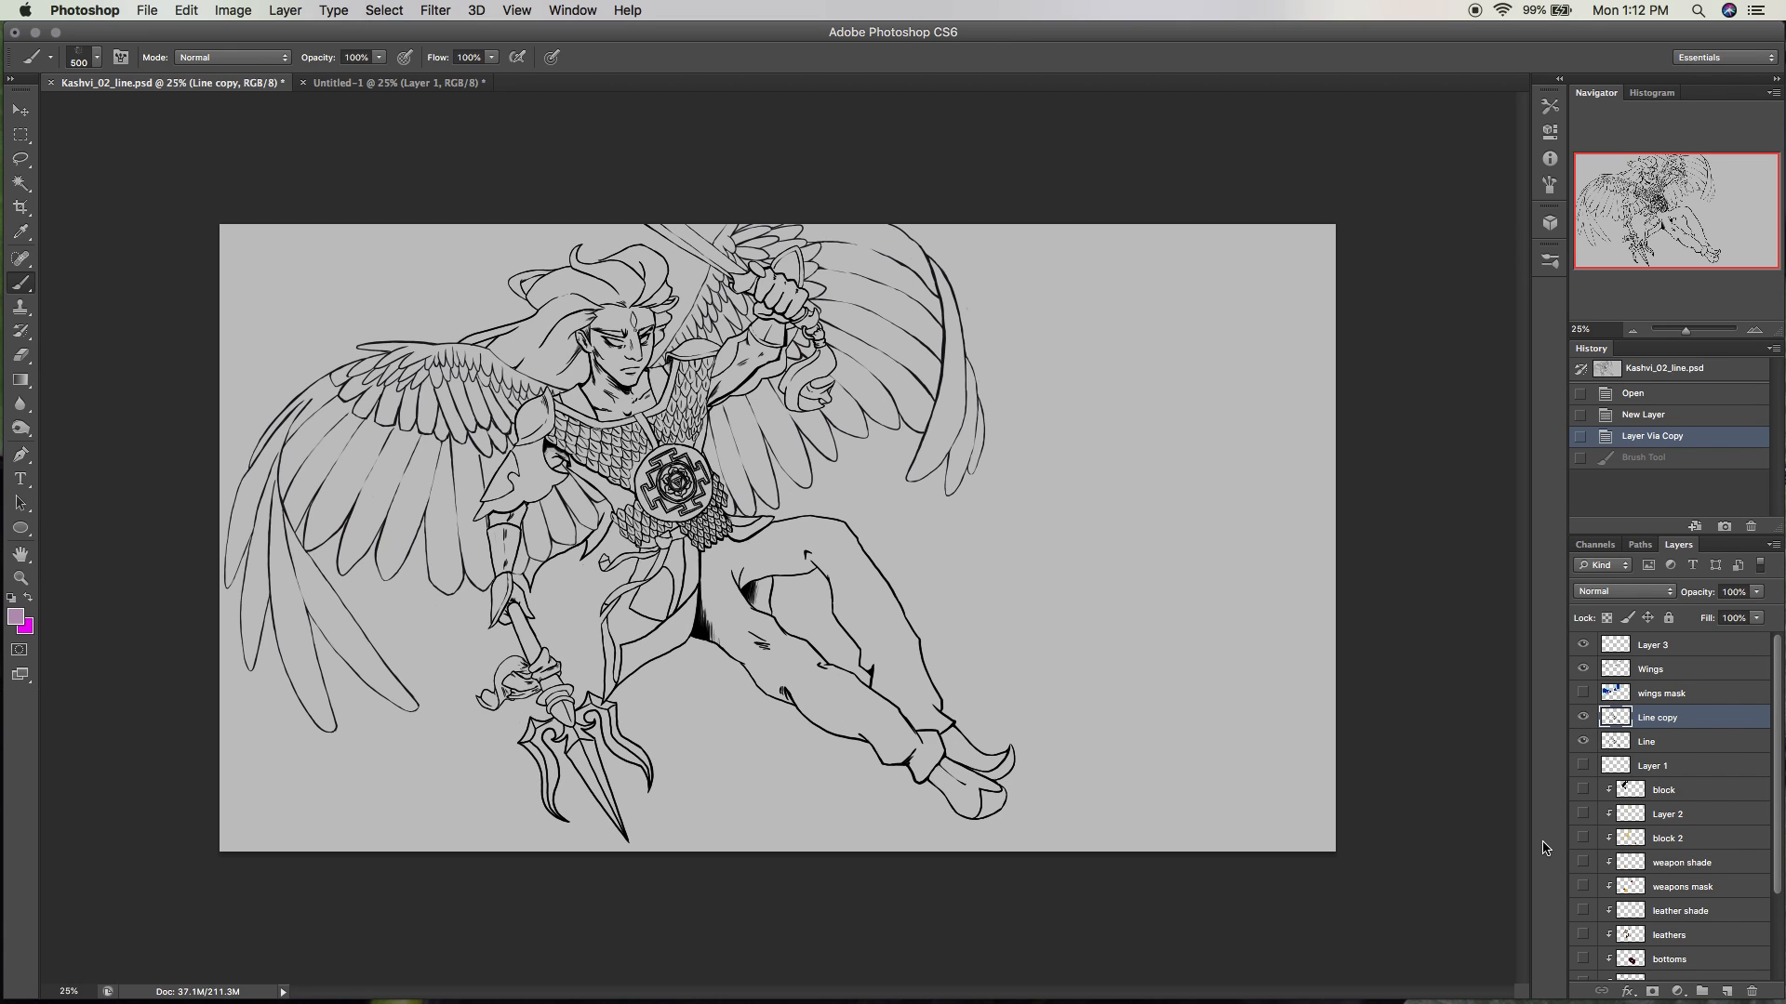
Duplicate the Line copy artwork with the Move tool, placing the new figure at the right side of the canvas.
key("ctrl+z")
key("ctrl+z")
left_click(21, 110)
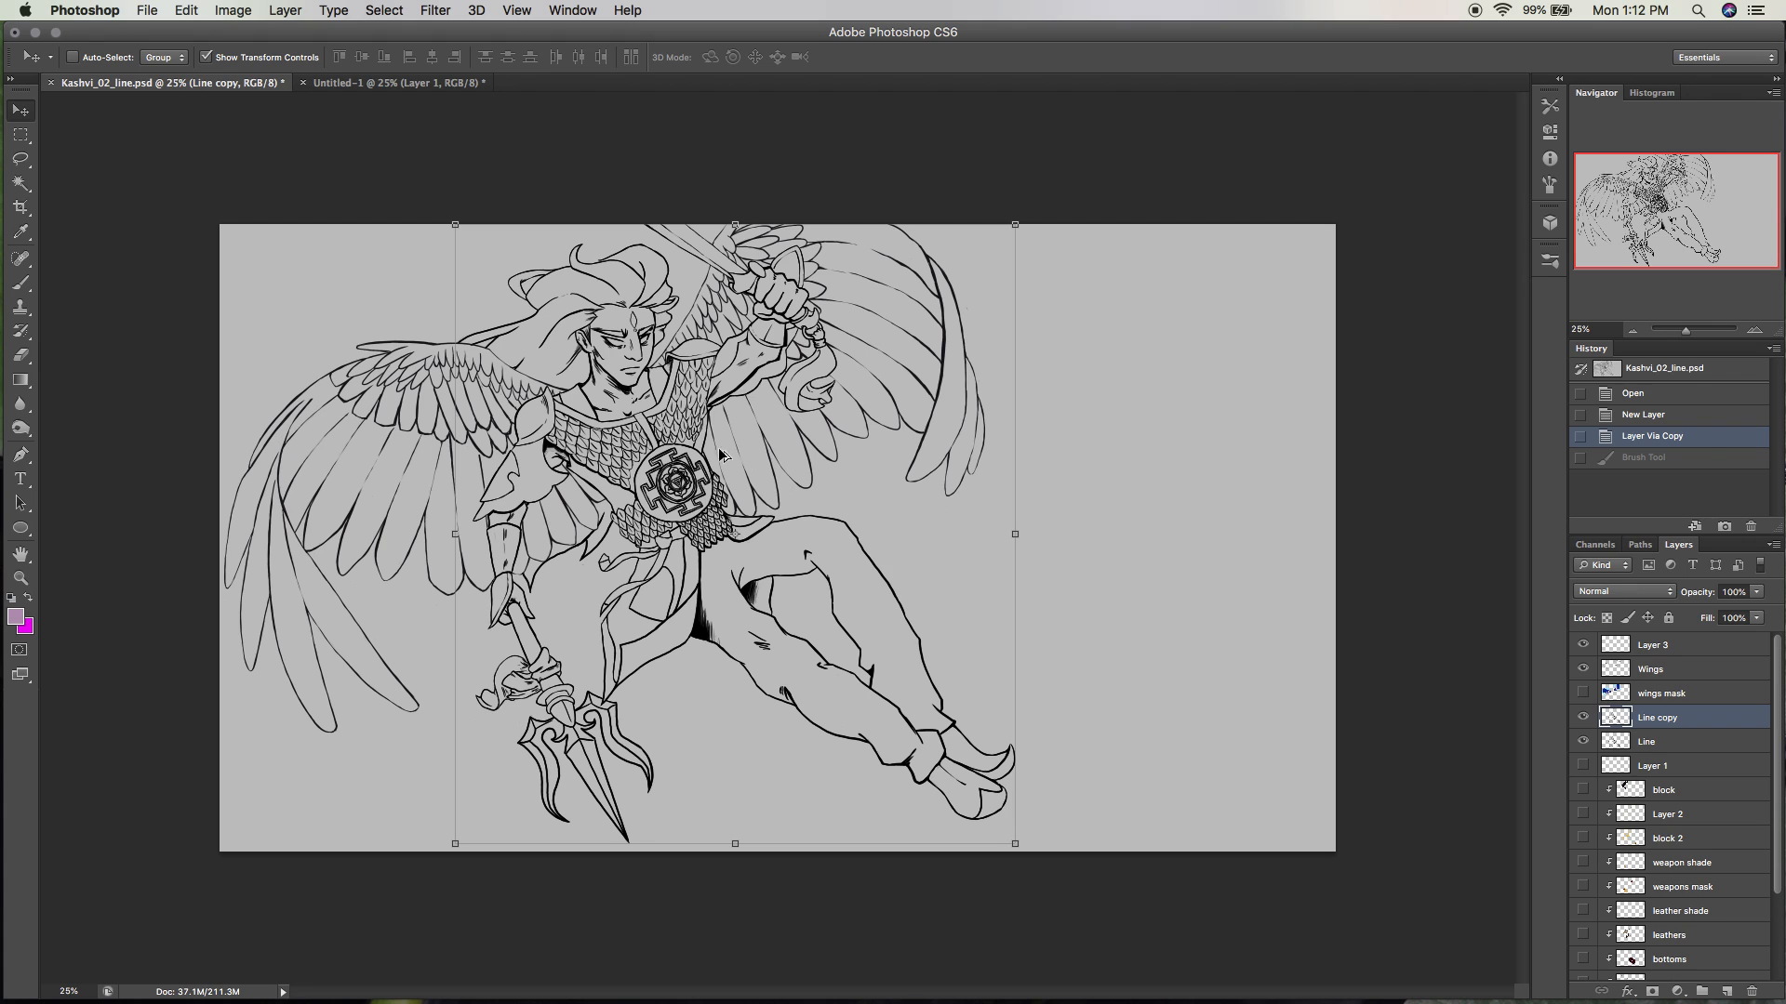
left_click_drag(707, 484, 1156, 476)
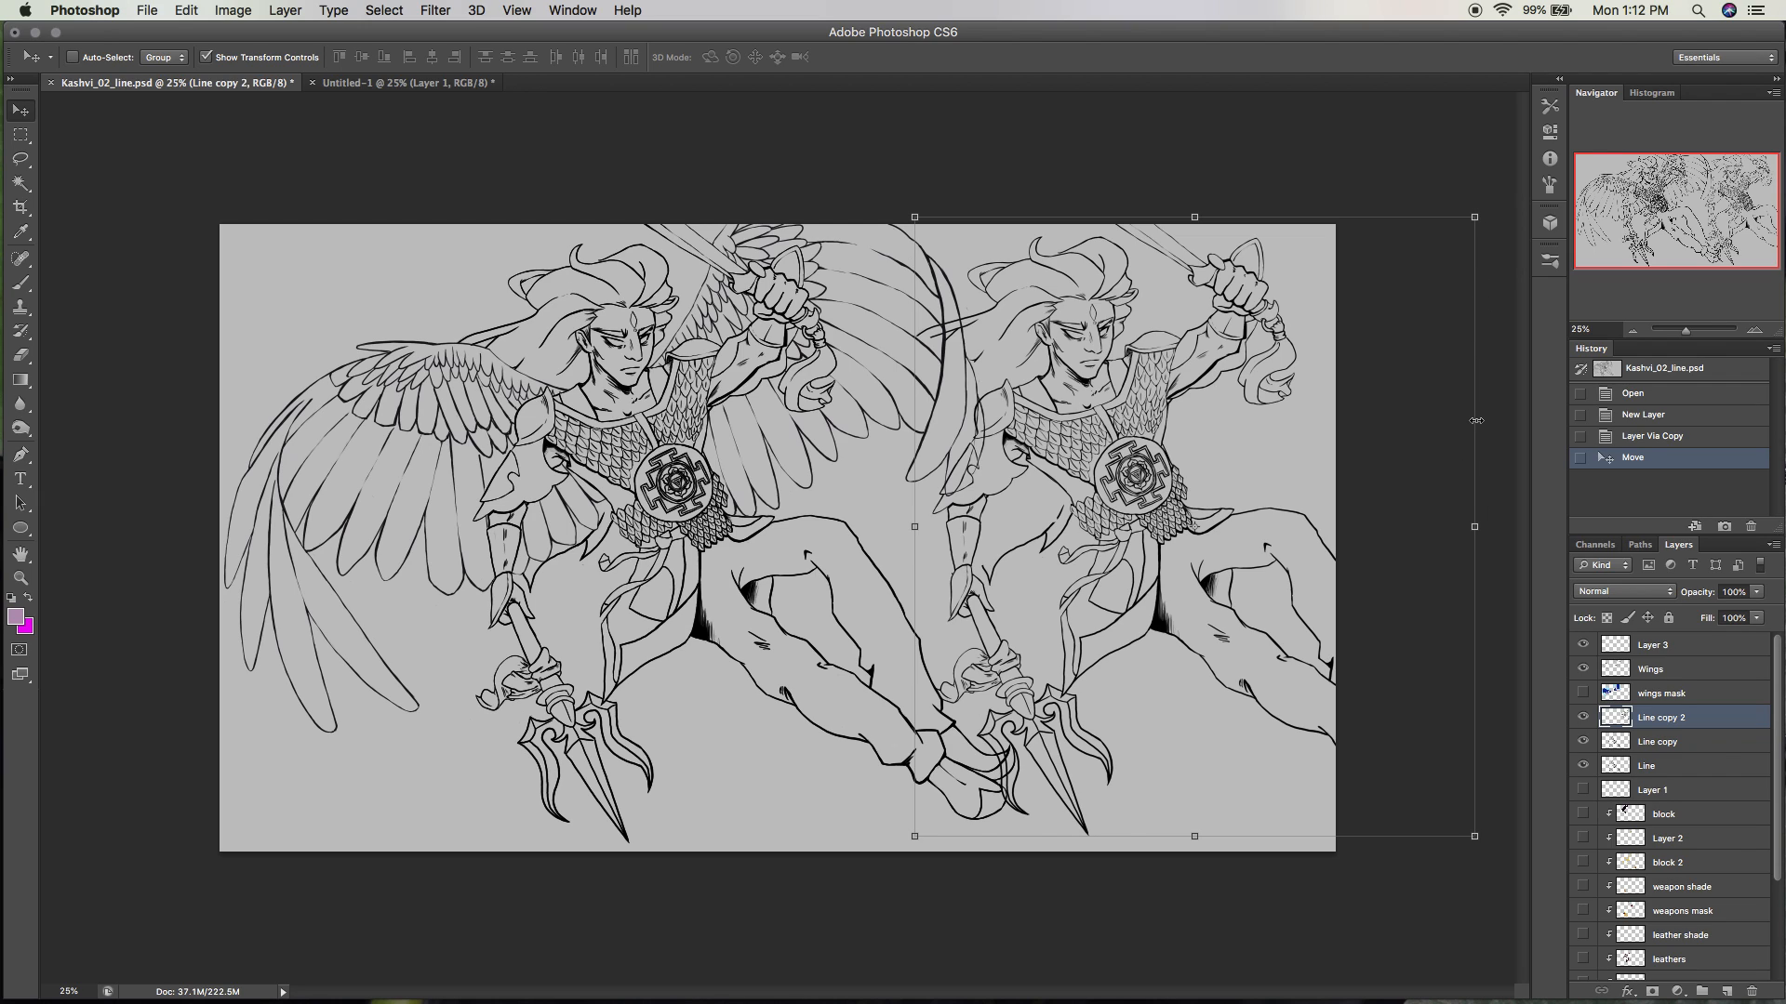
Try mirroring the Line copy 2 figure horizontally with Free Transform, adjusting its position and width, and discard the transformation.
key("super+t")
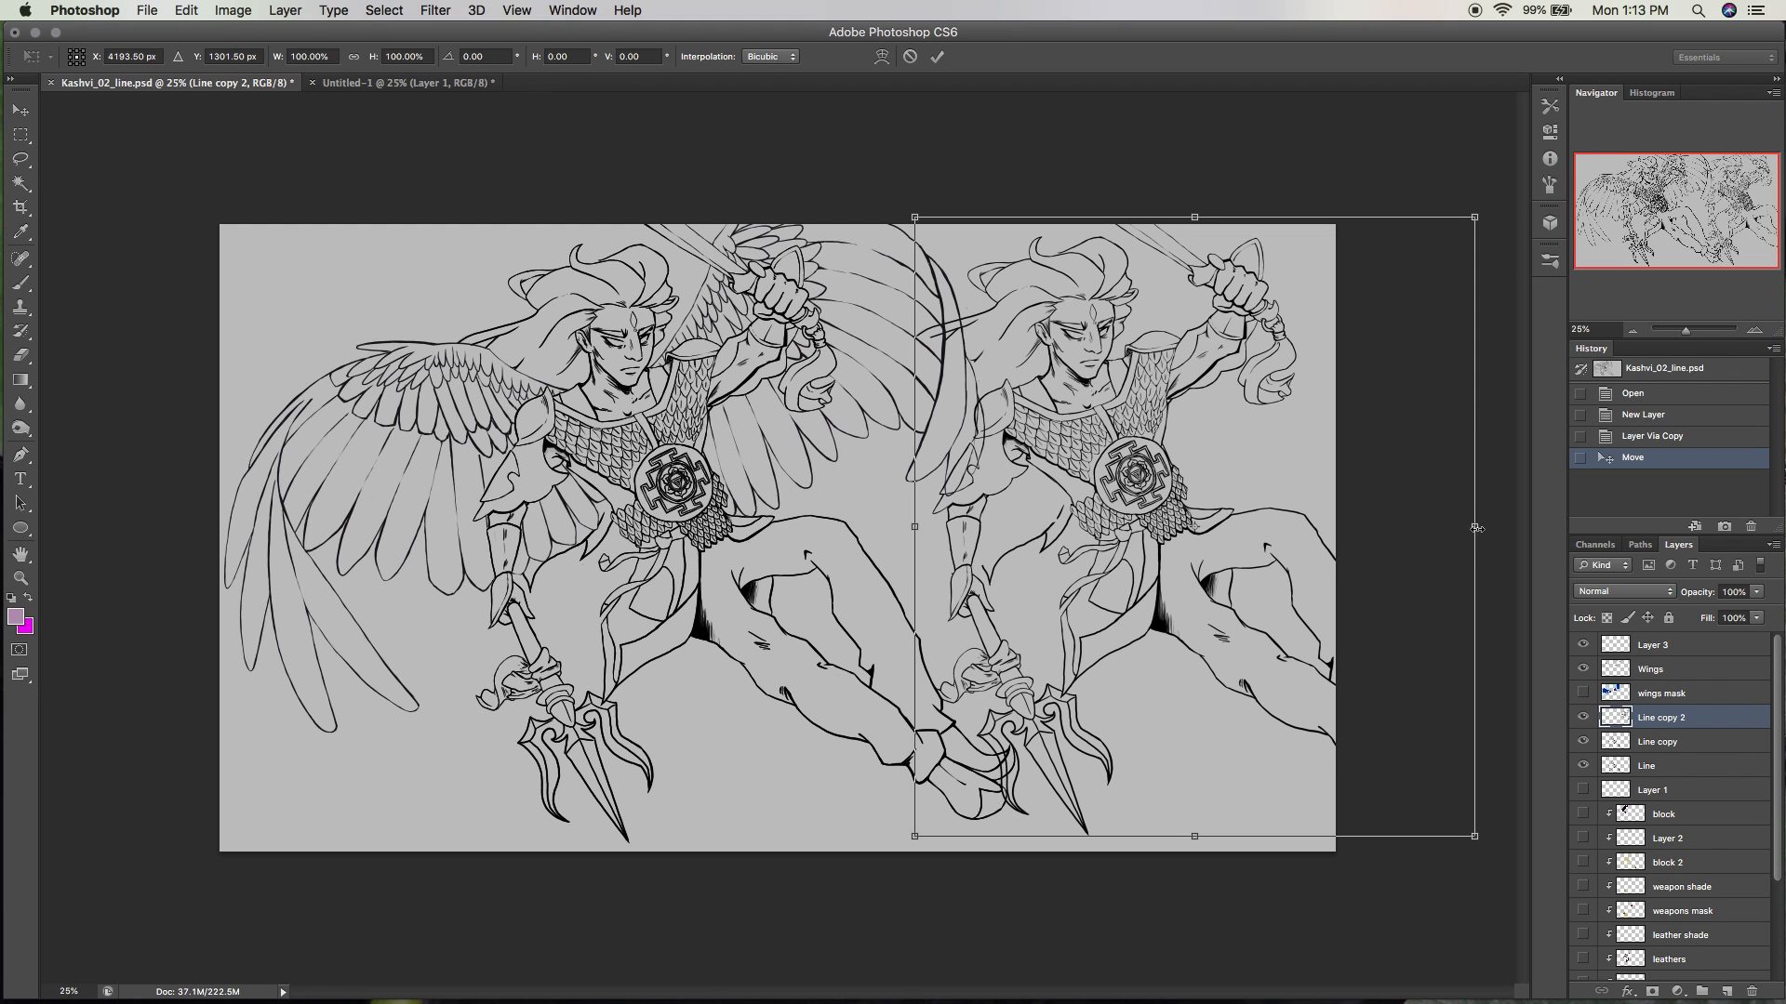
left_click_drag(1475, 528, 310, 563)
left_click_drag(698, 479, 1156, 487)
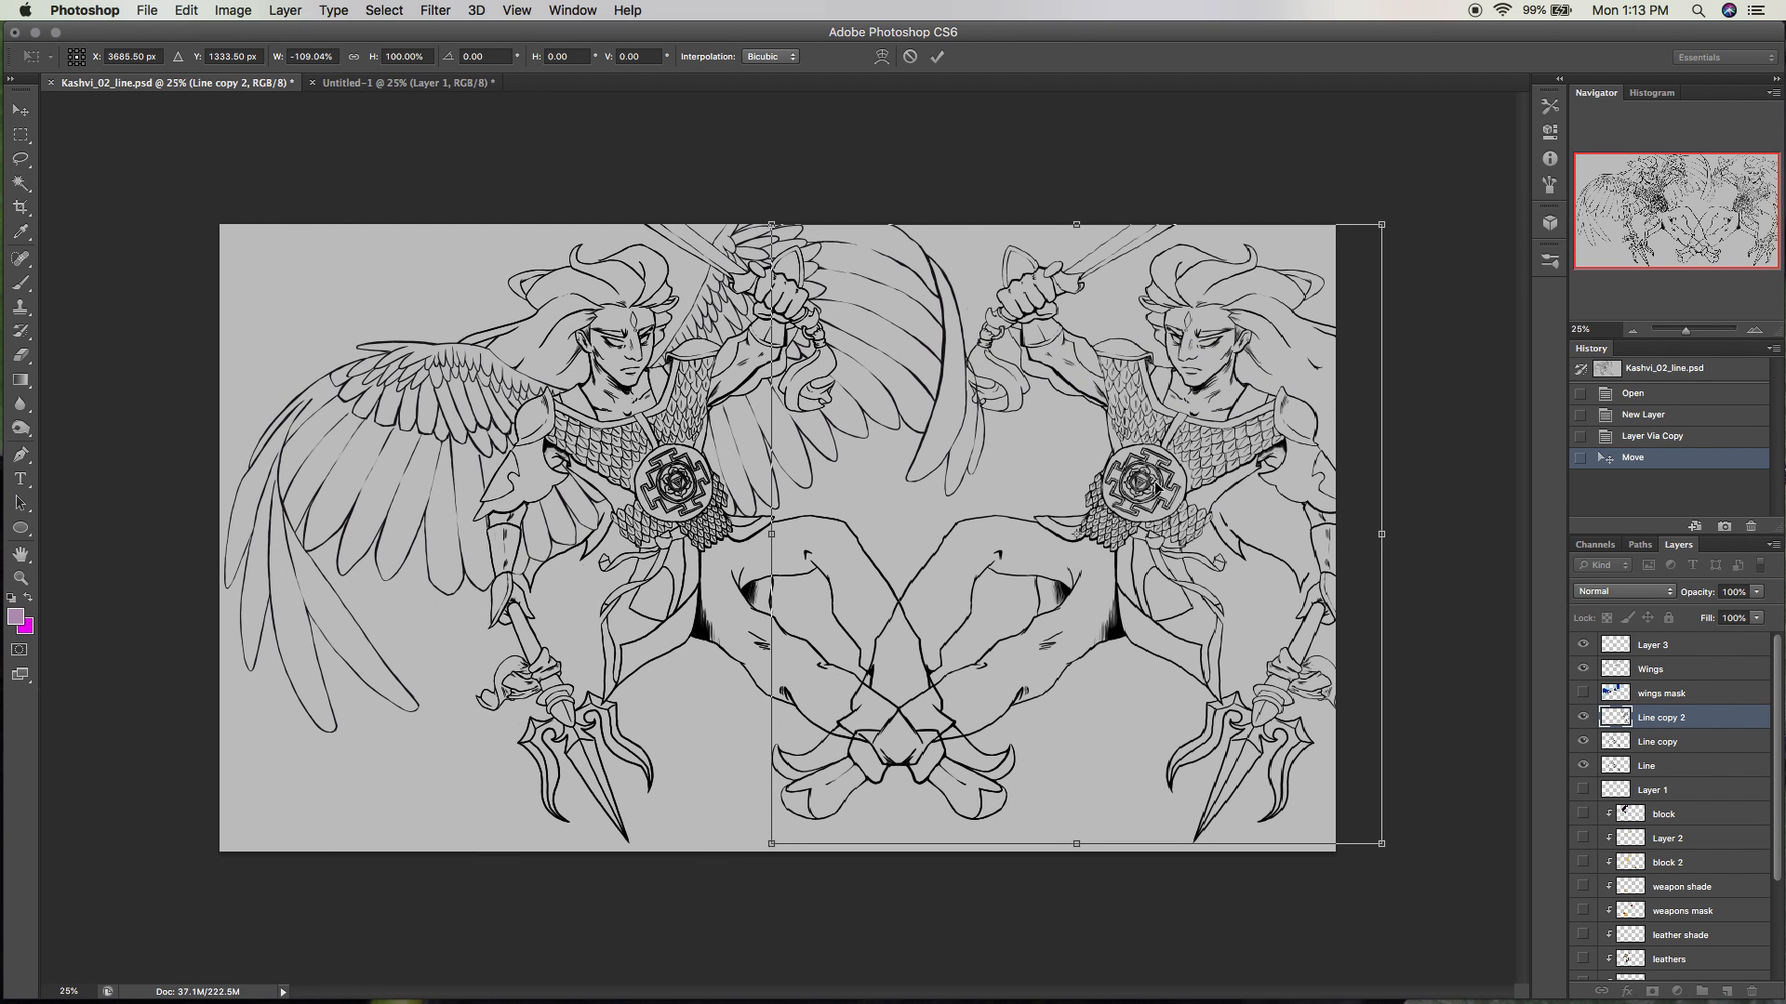
left_click_drag(774, 535, 798, 535)
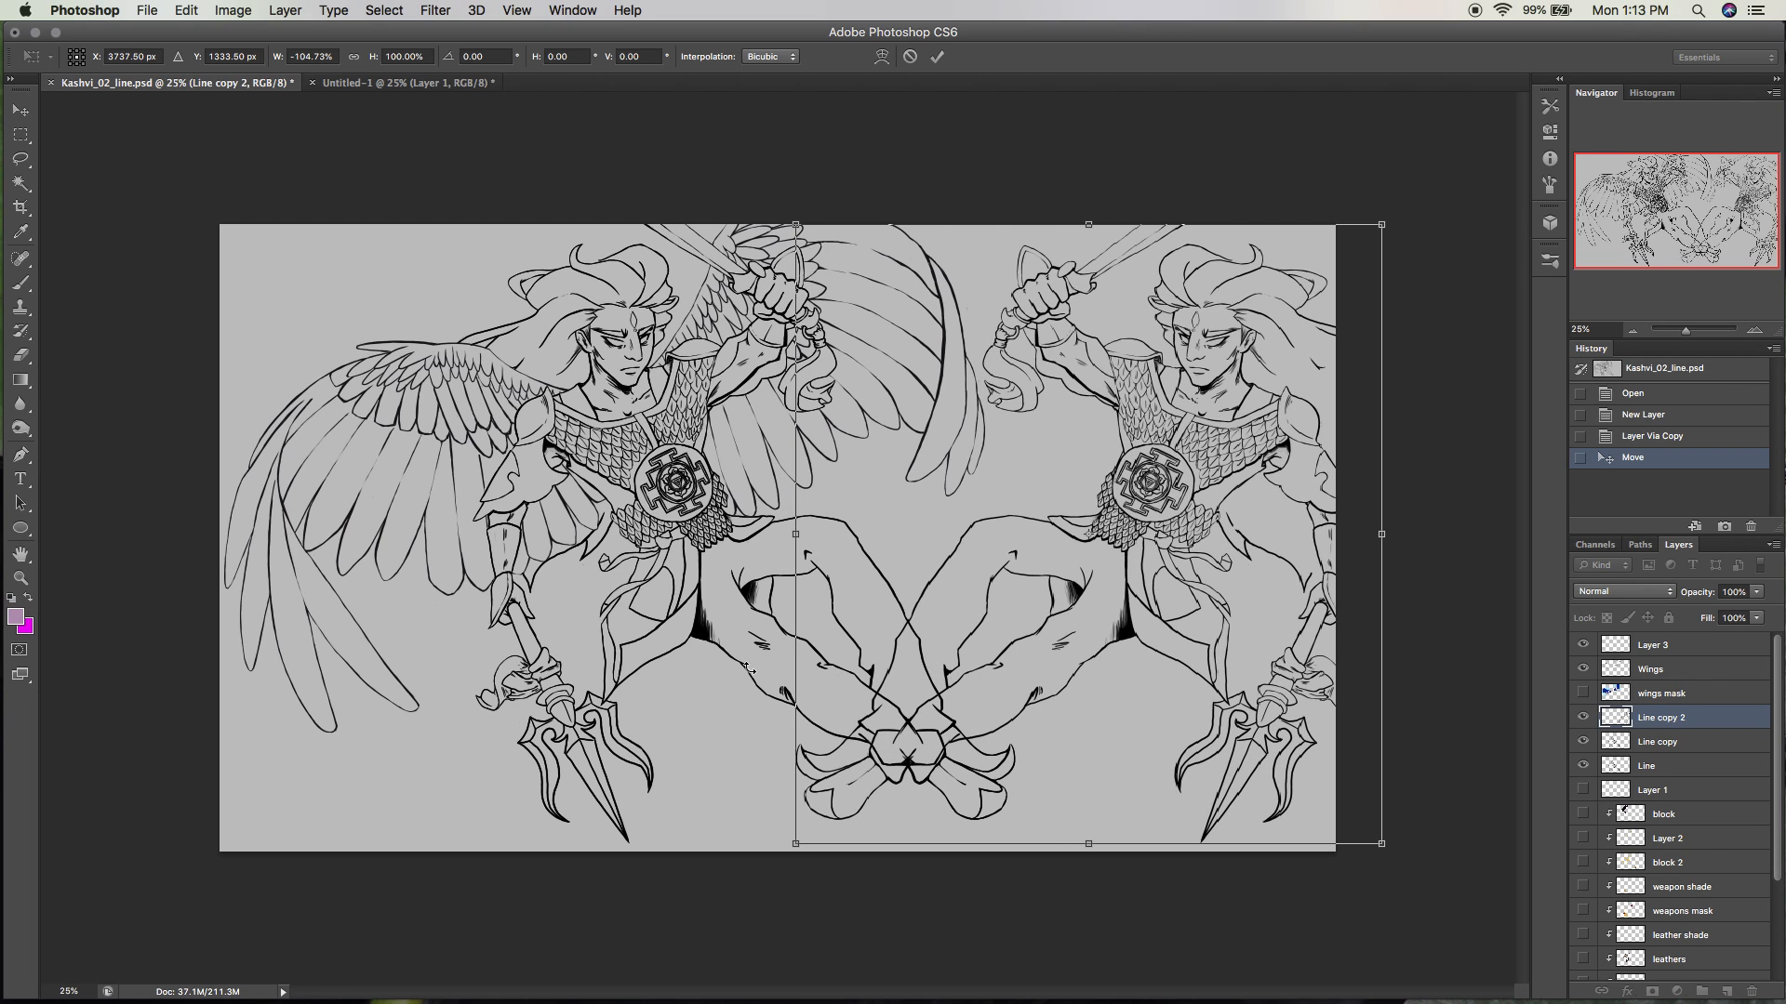
left_click_drag(795, 535, 787, 534)
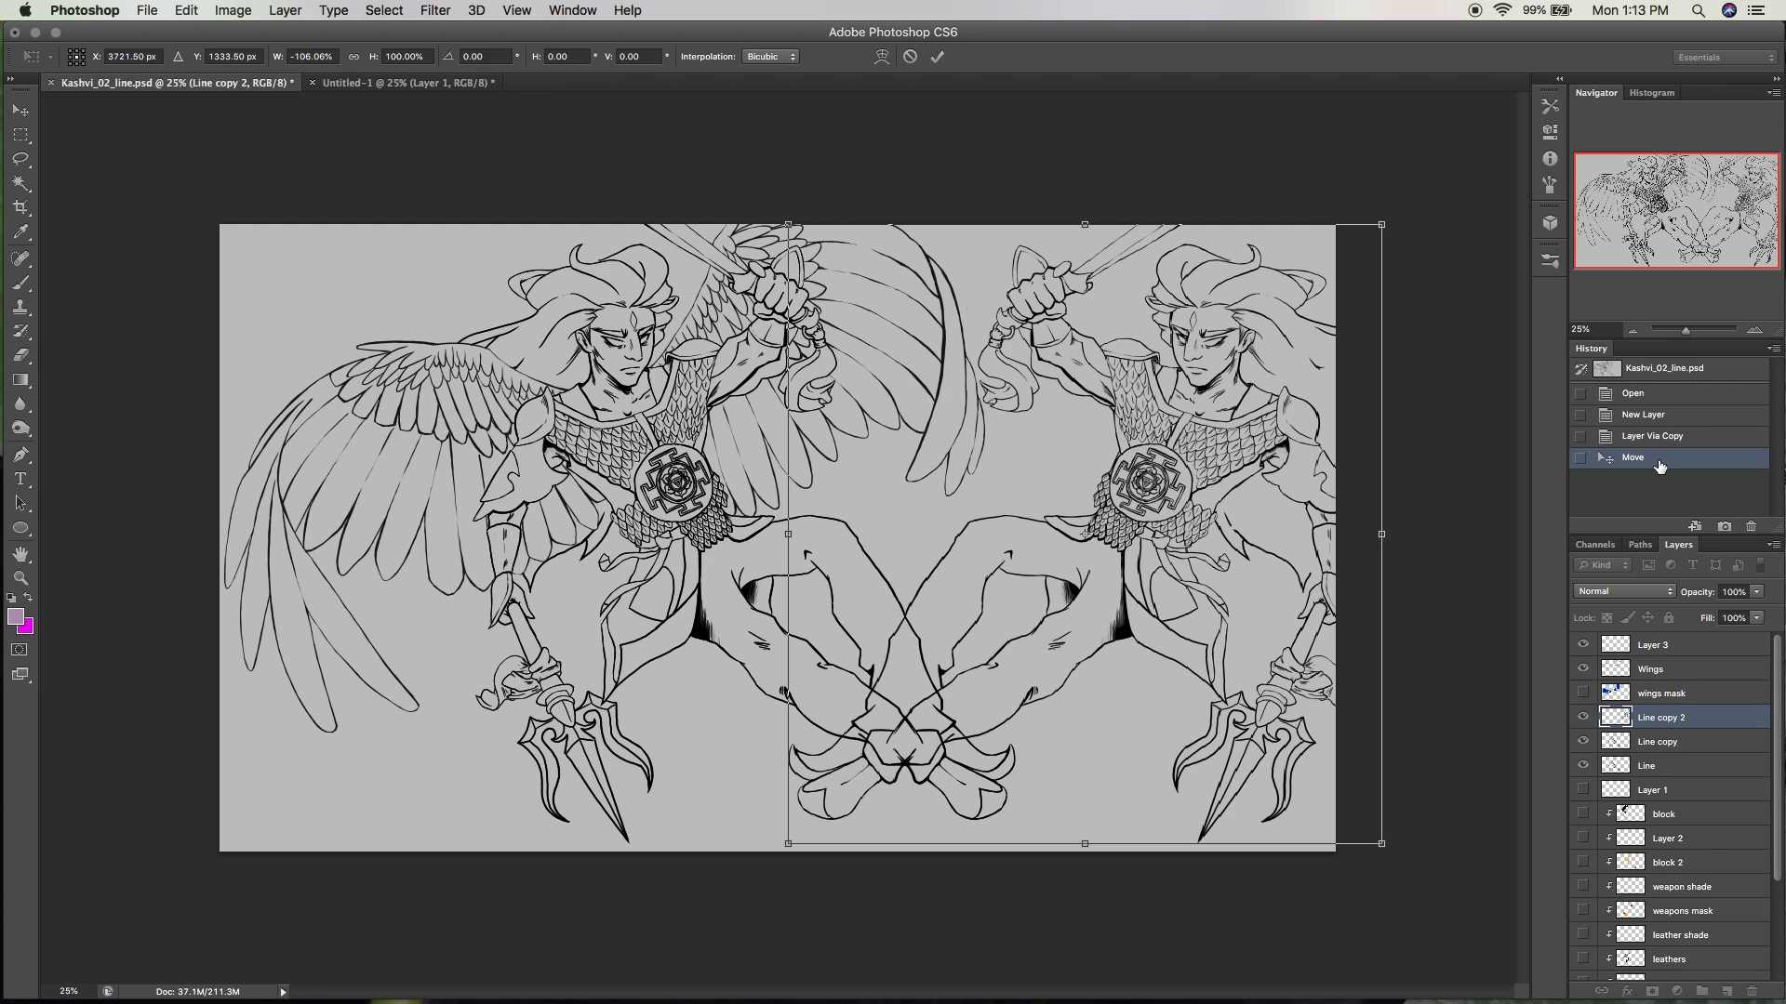
key("b")
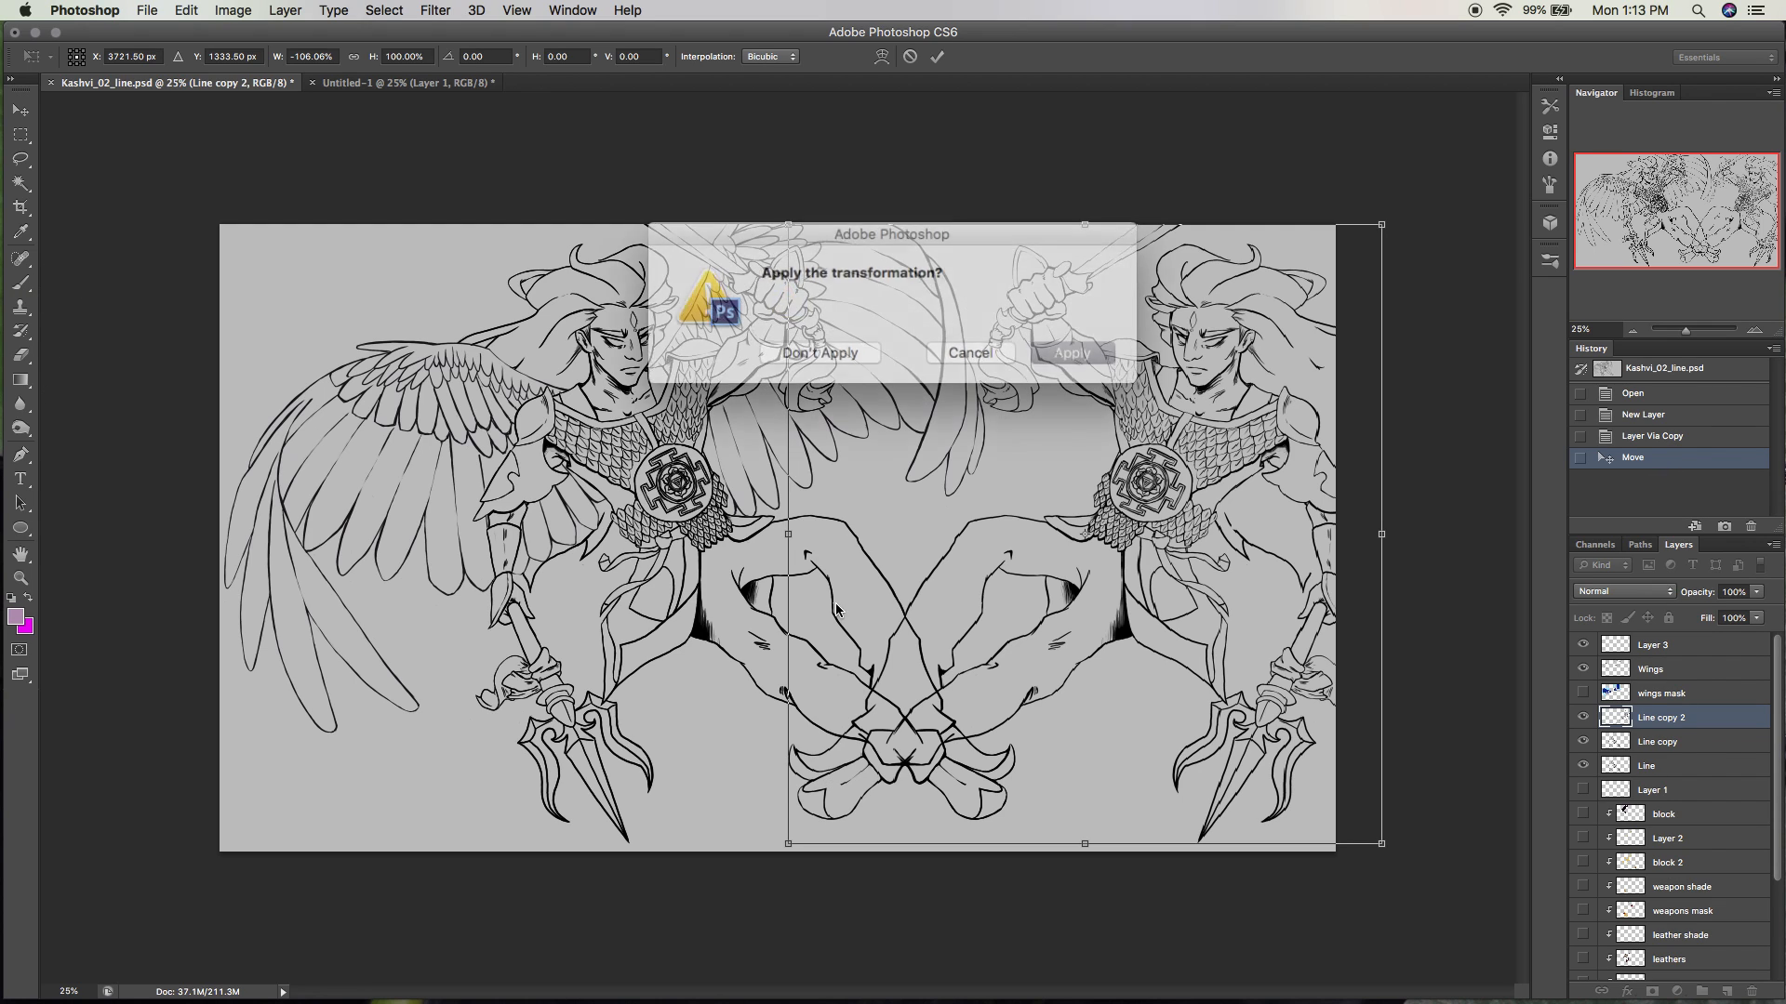
left_click(853, 350)
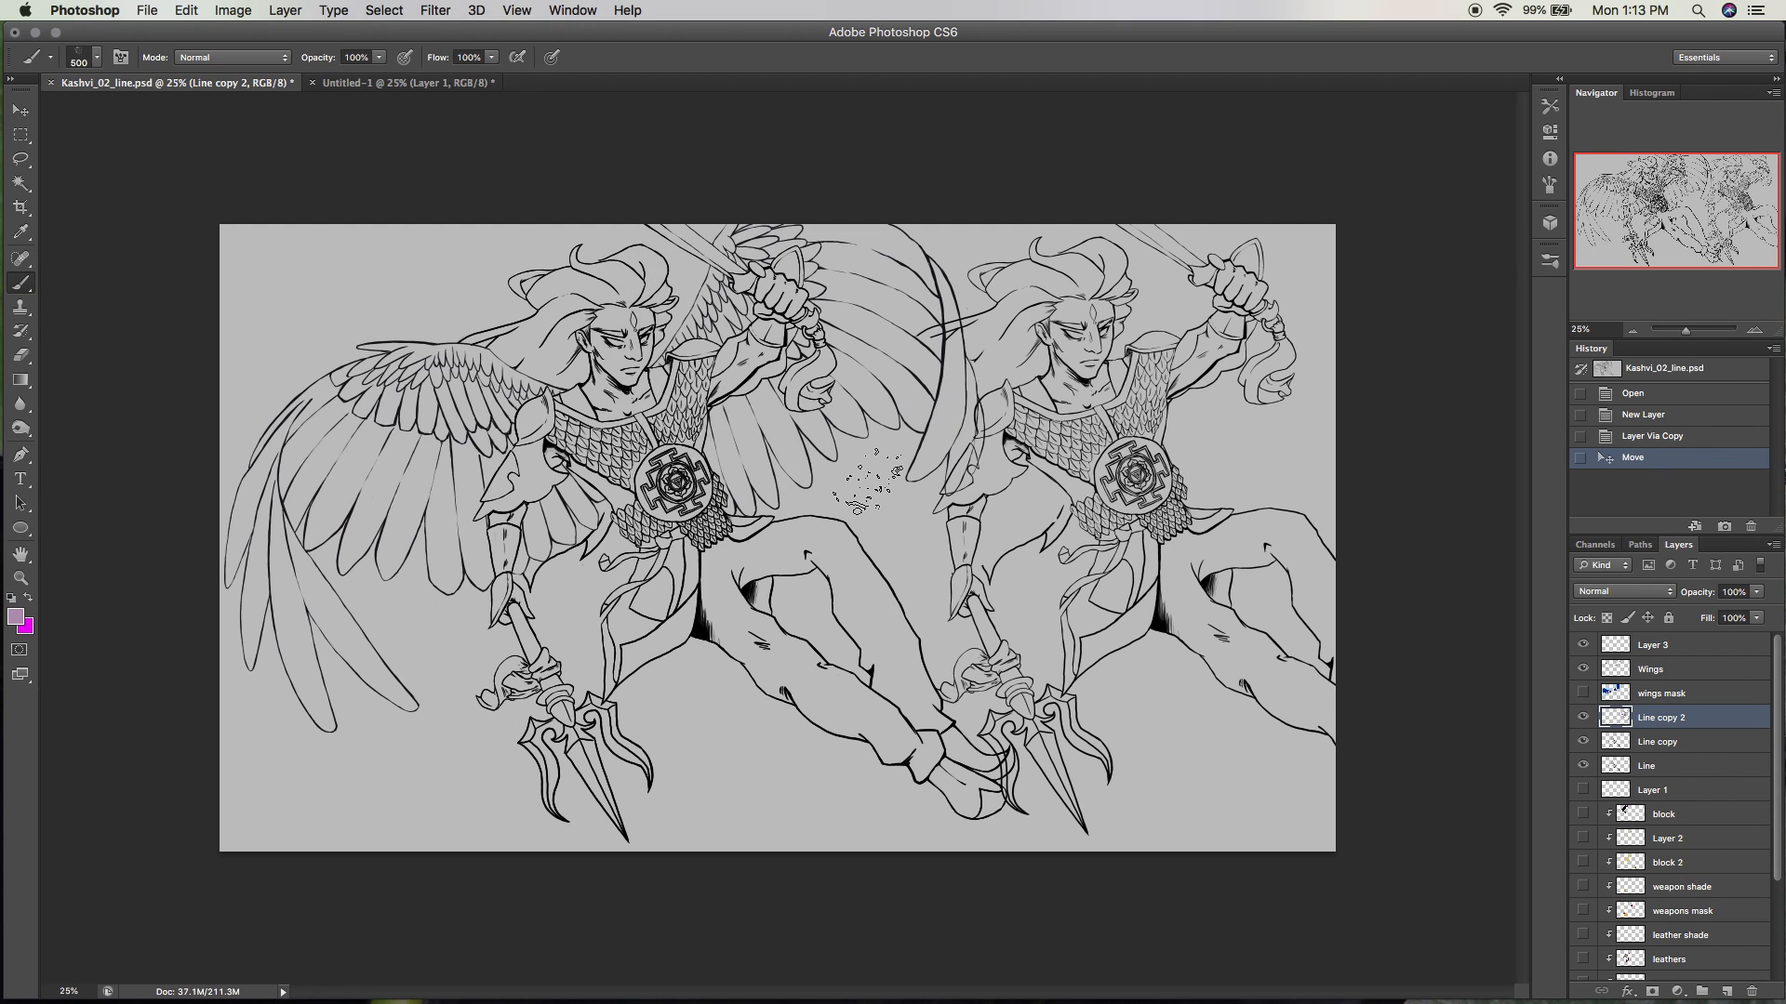
Revert to the Layer Via Copy history state, duplicate the Line copy figure toward the canvas's right side, and revert to that state again.
left_click(1665, 436)
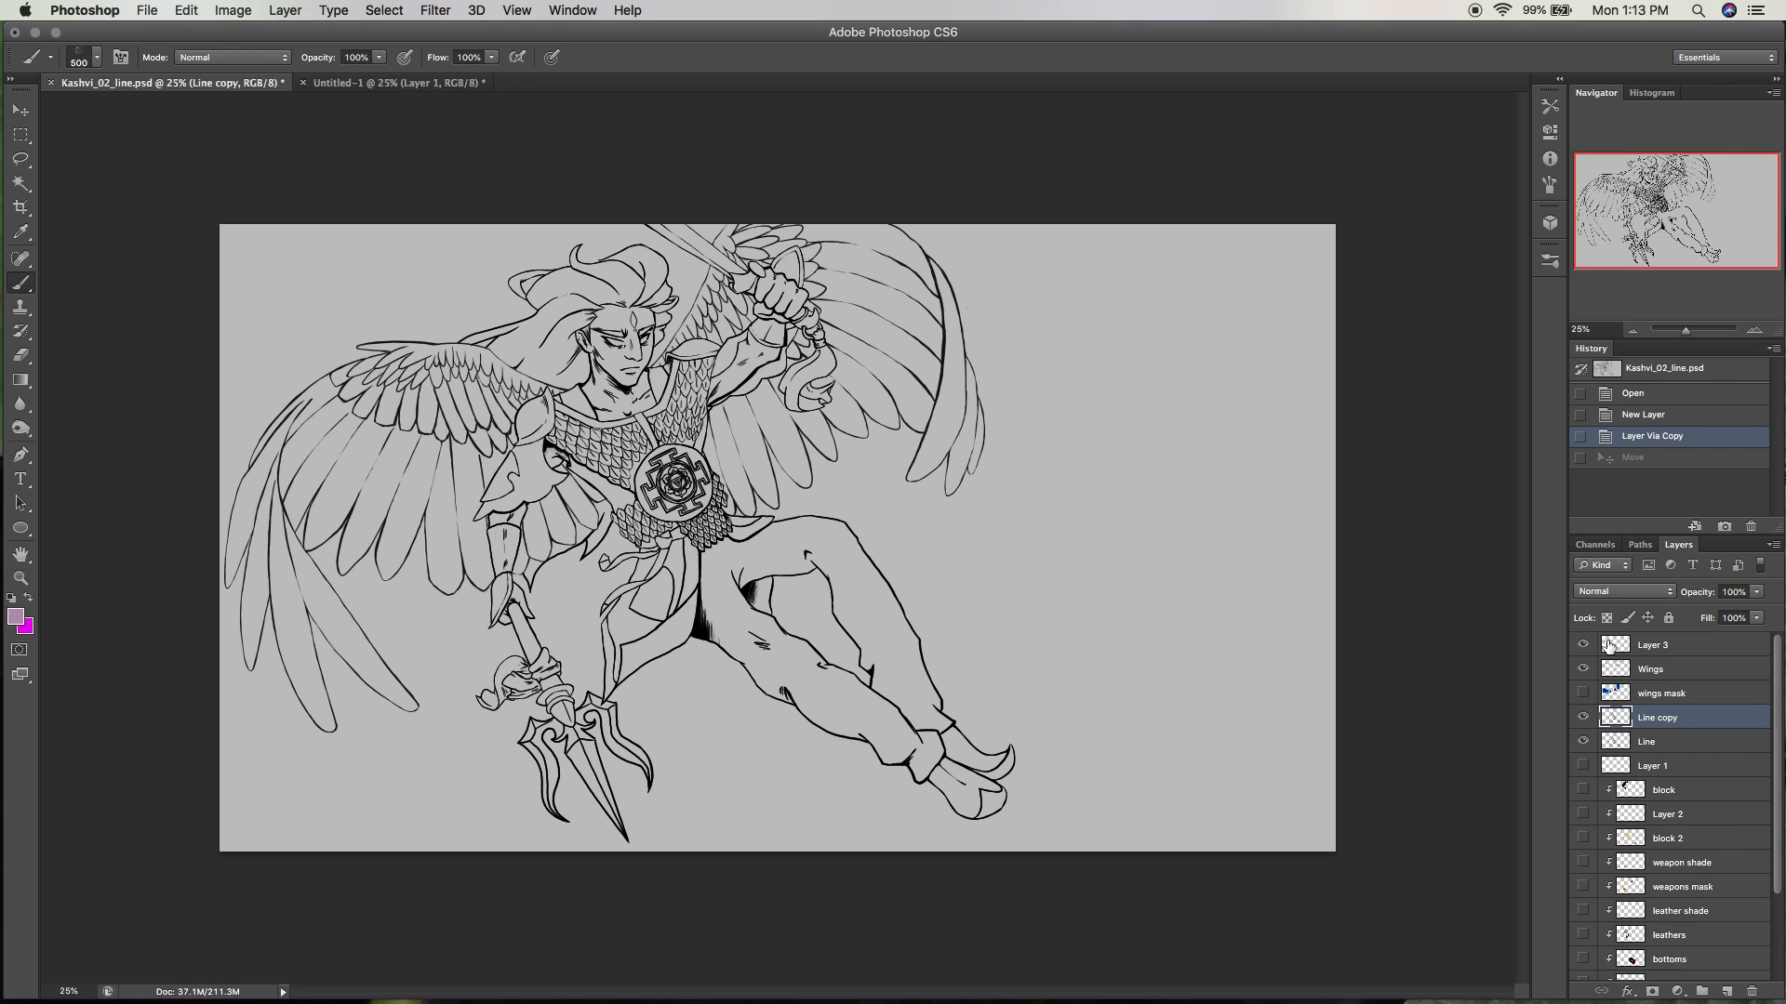
left_click(20, 110)
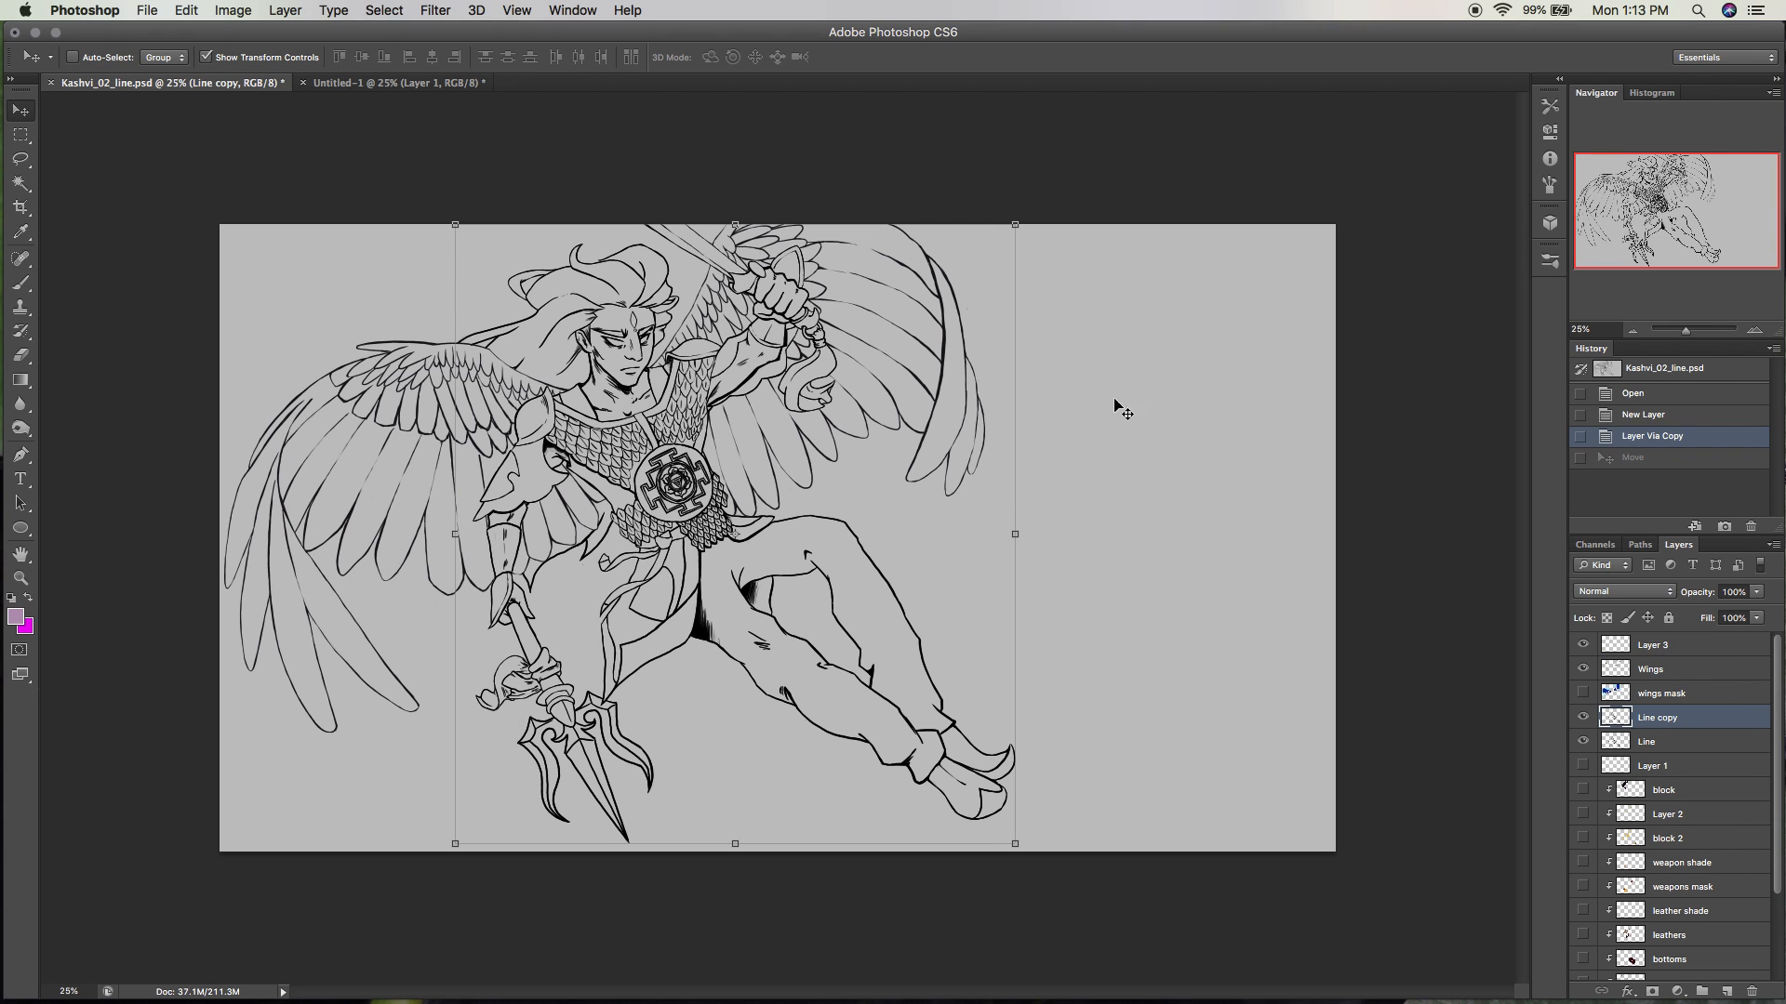
left_click_drag(680, 491, 1138, 484)
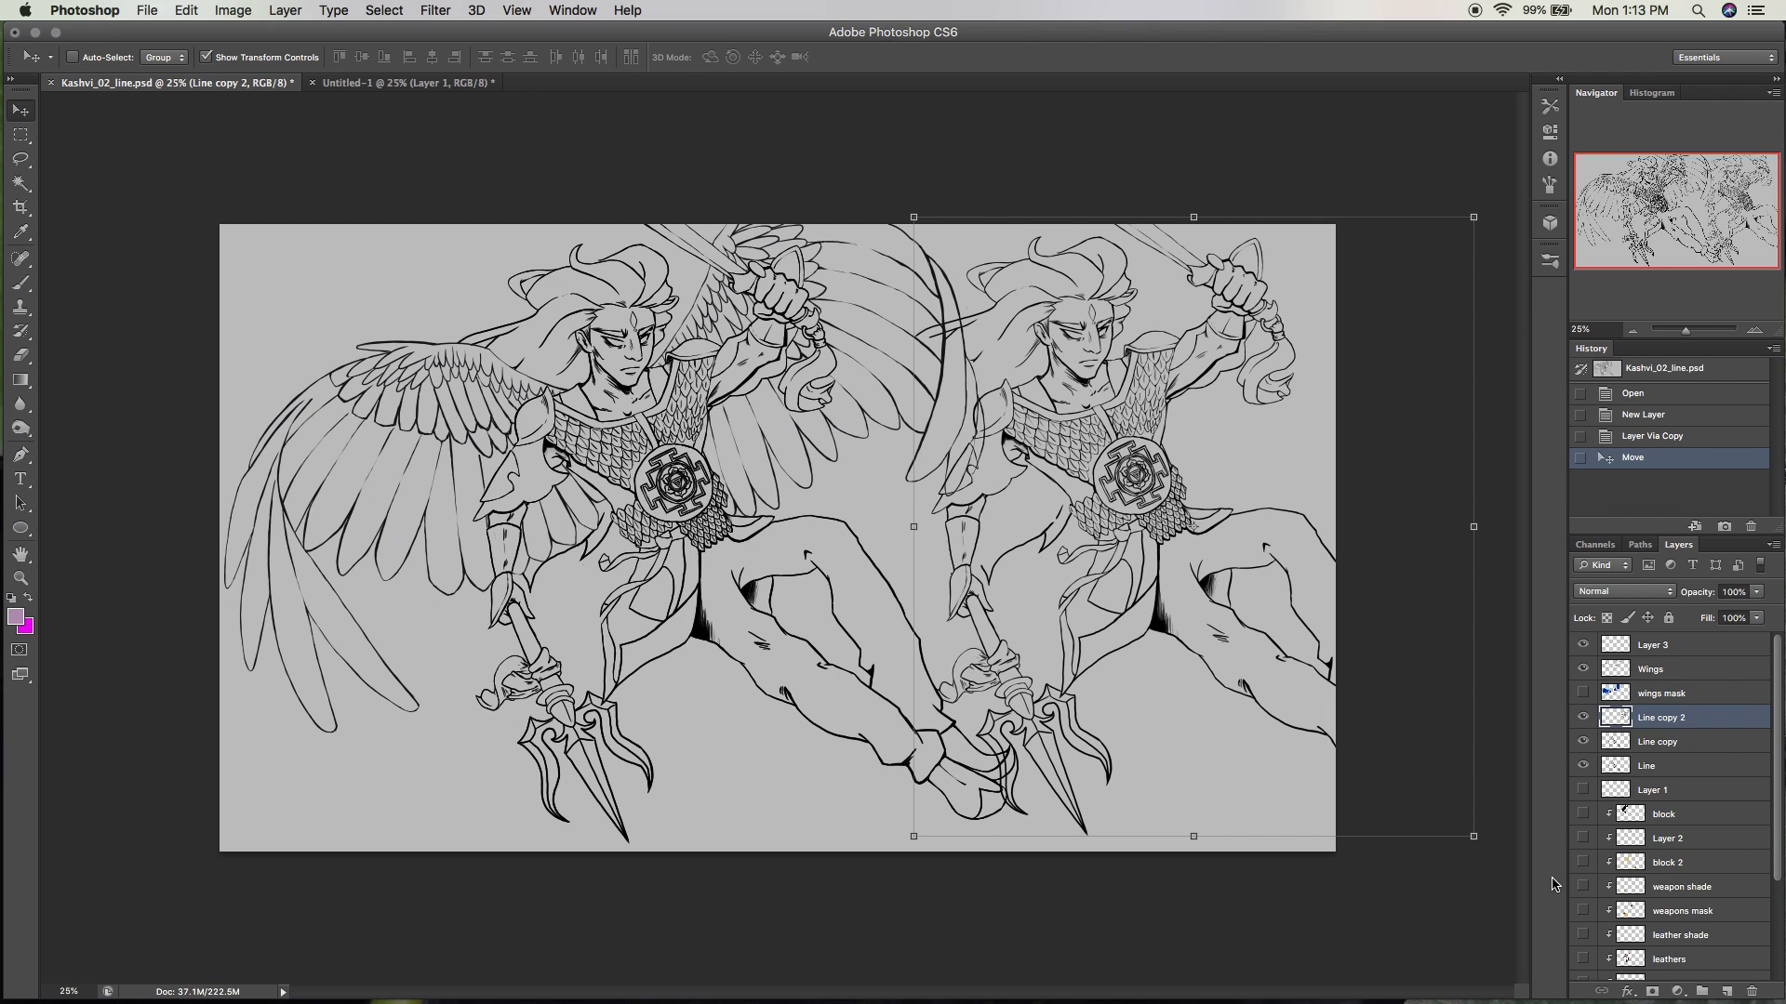
left_click(1660, 436)
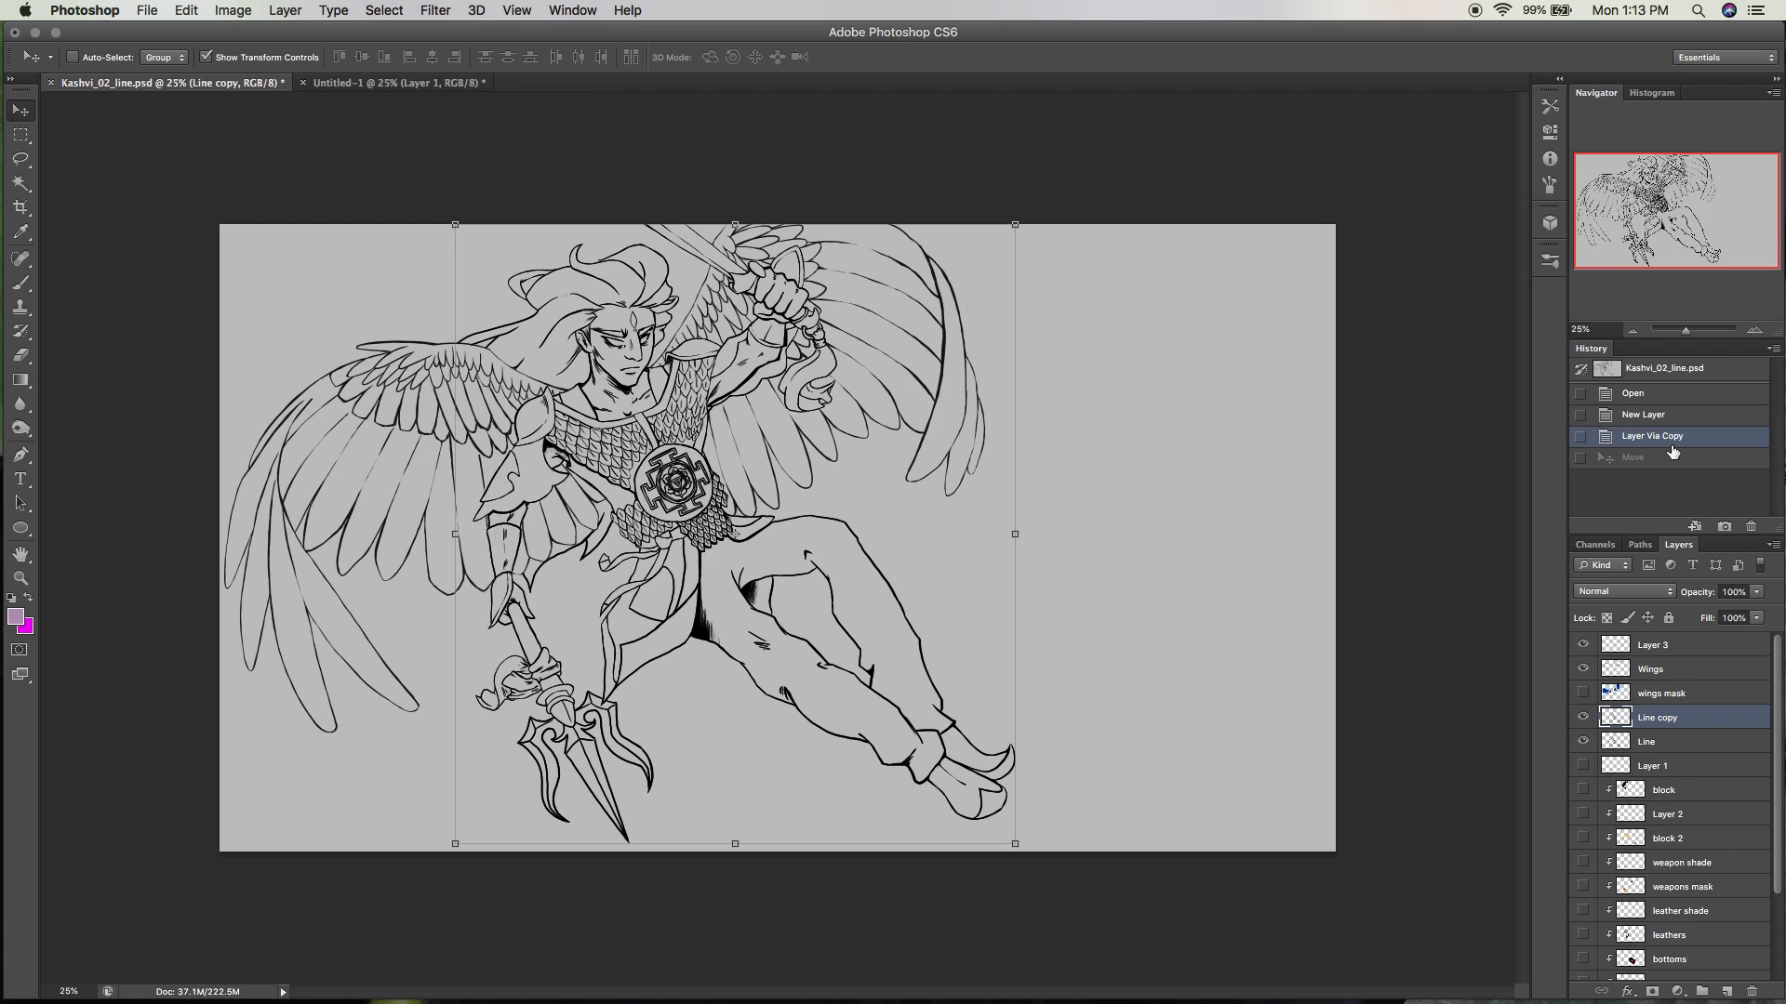
Set the Brush tool's size to 125 and the foreground colour to dark purple 673567.
left_click(21, 283)
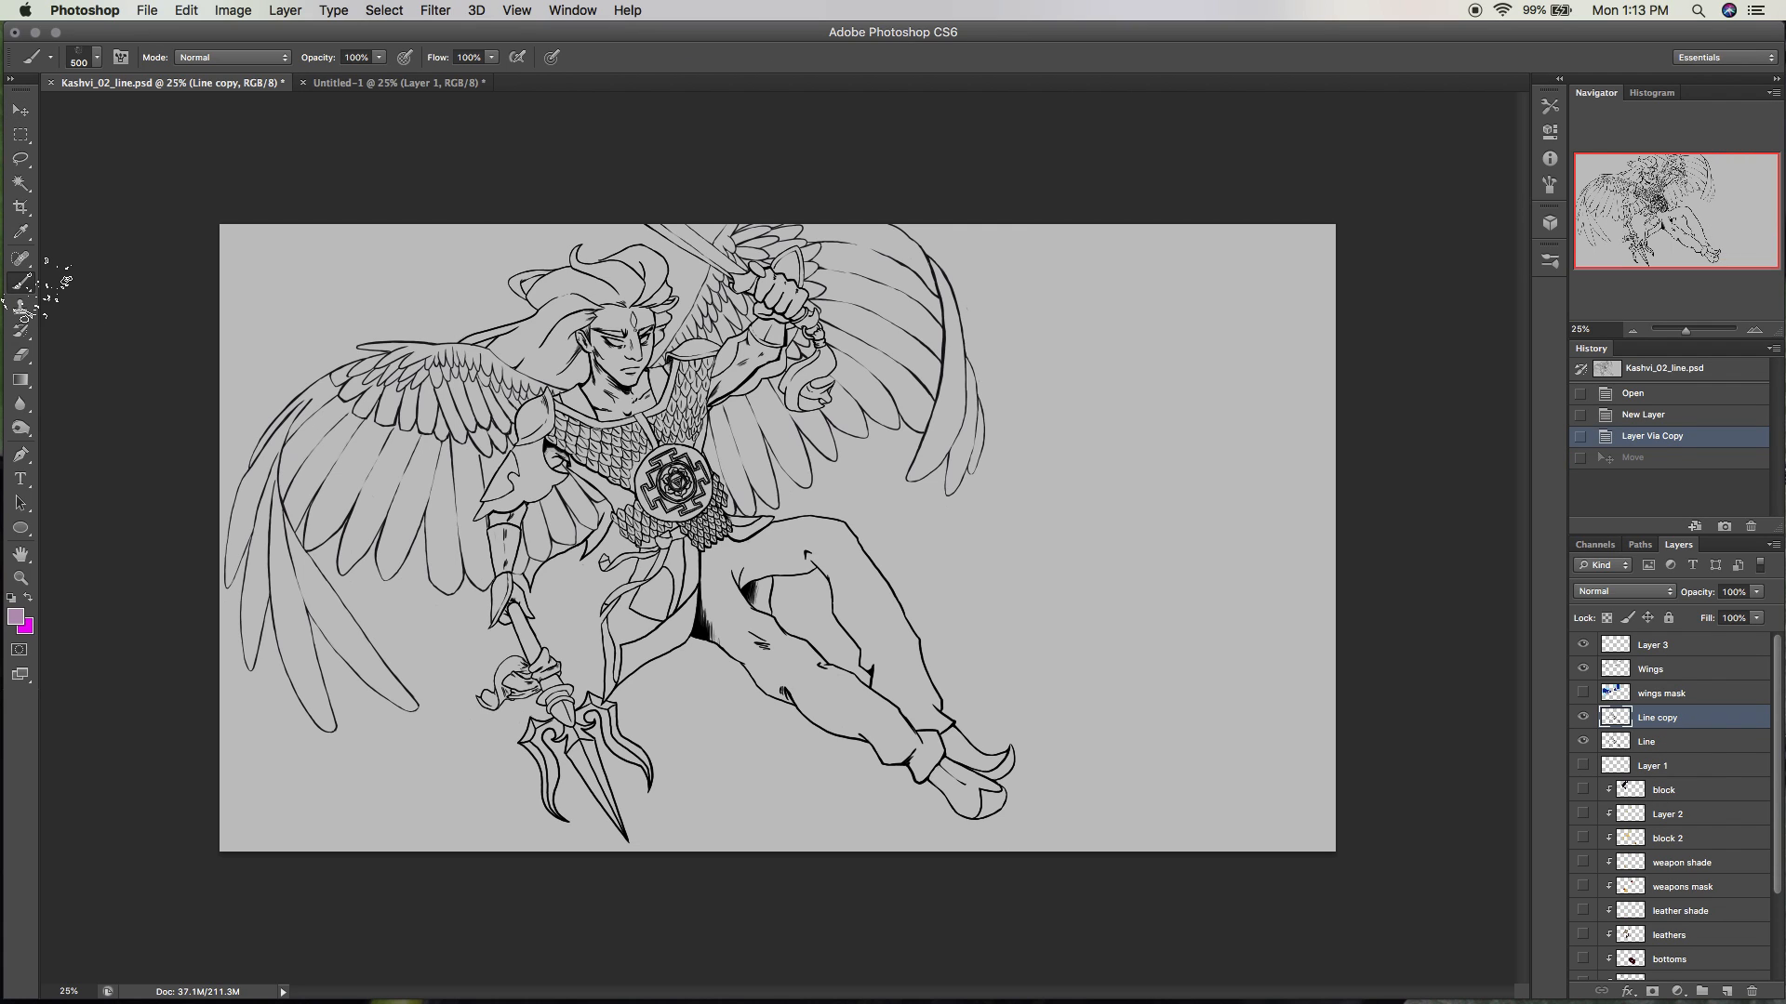
key("bracketleft")
key("bracketleft")
key("bracketleft")
key("bracketleft")
key("bracketleft")
key("bracketleft")
left_click(16, 618)
left_click_drag(630, 351, 706, 416)
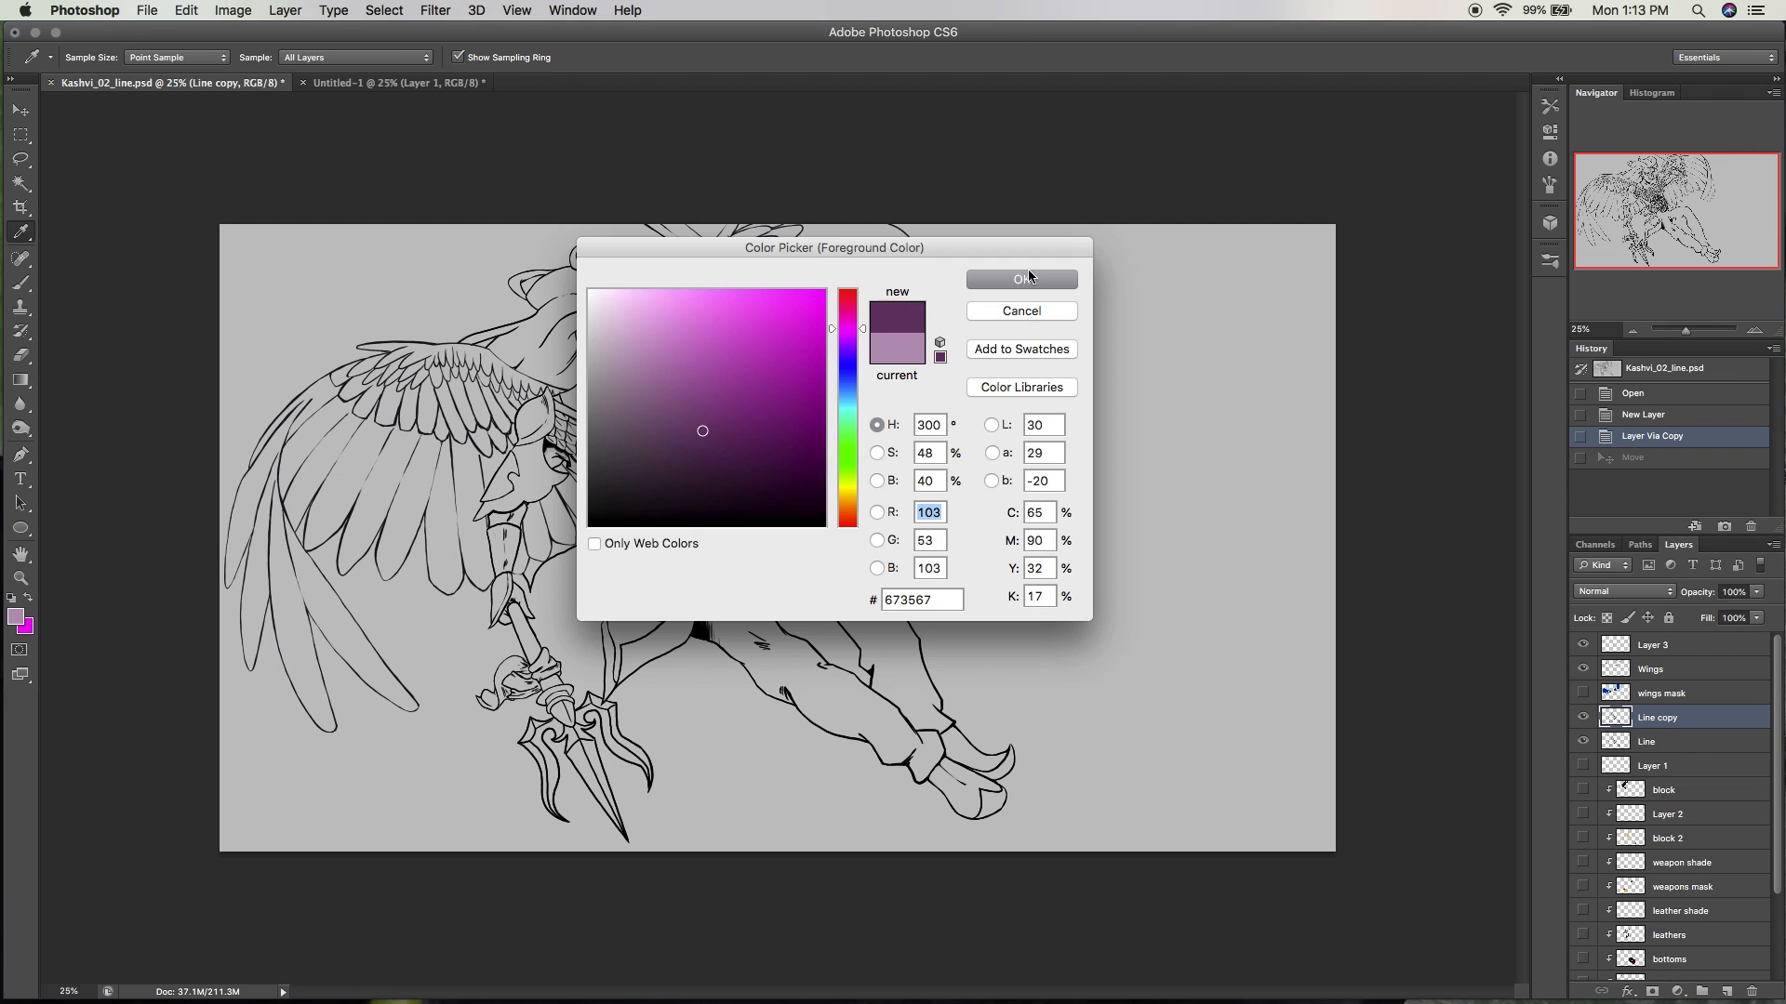
left_click(1028, 168)
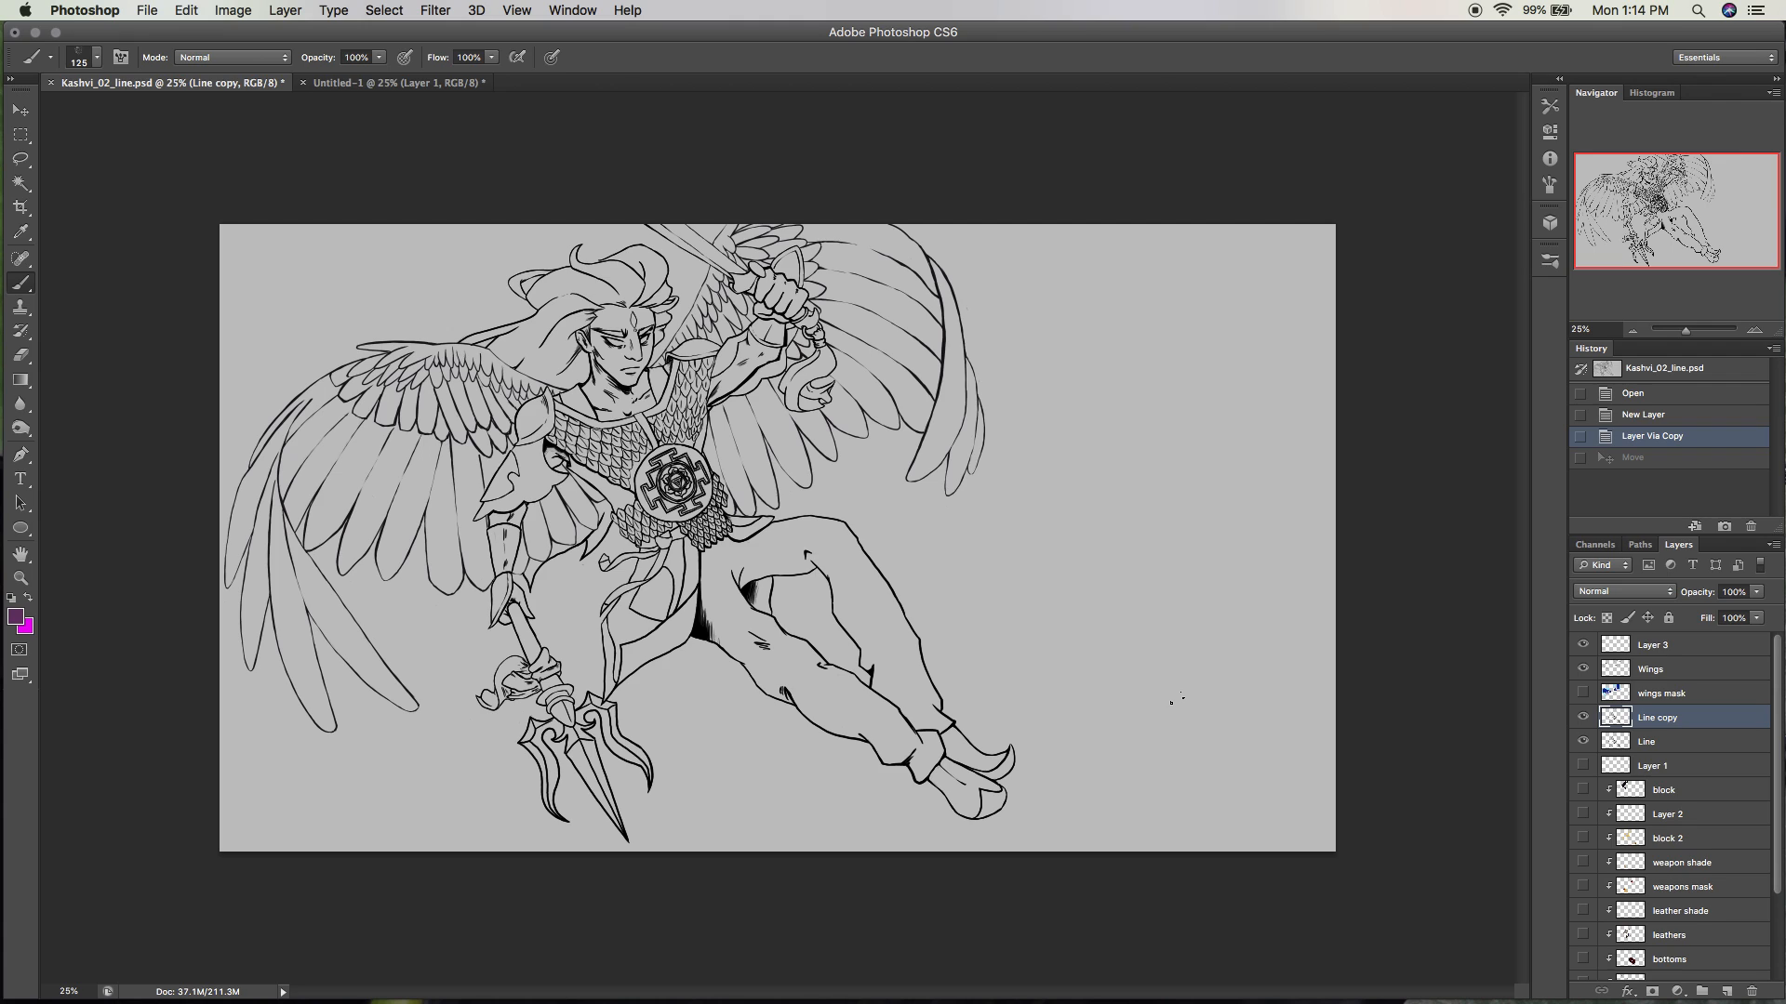
Select the Line copy layer and toggle the Background layer's visibility to examine the line art without its backdrop.
left_click(1743, 695)
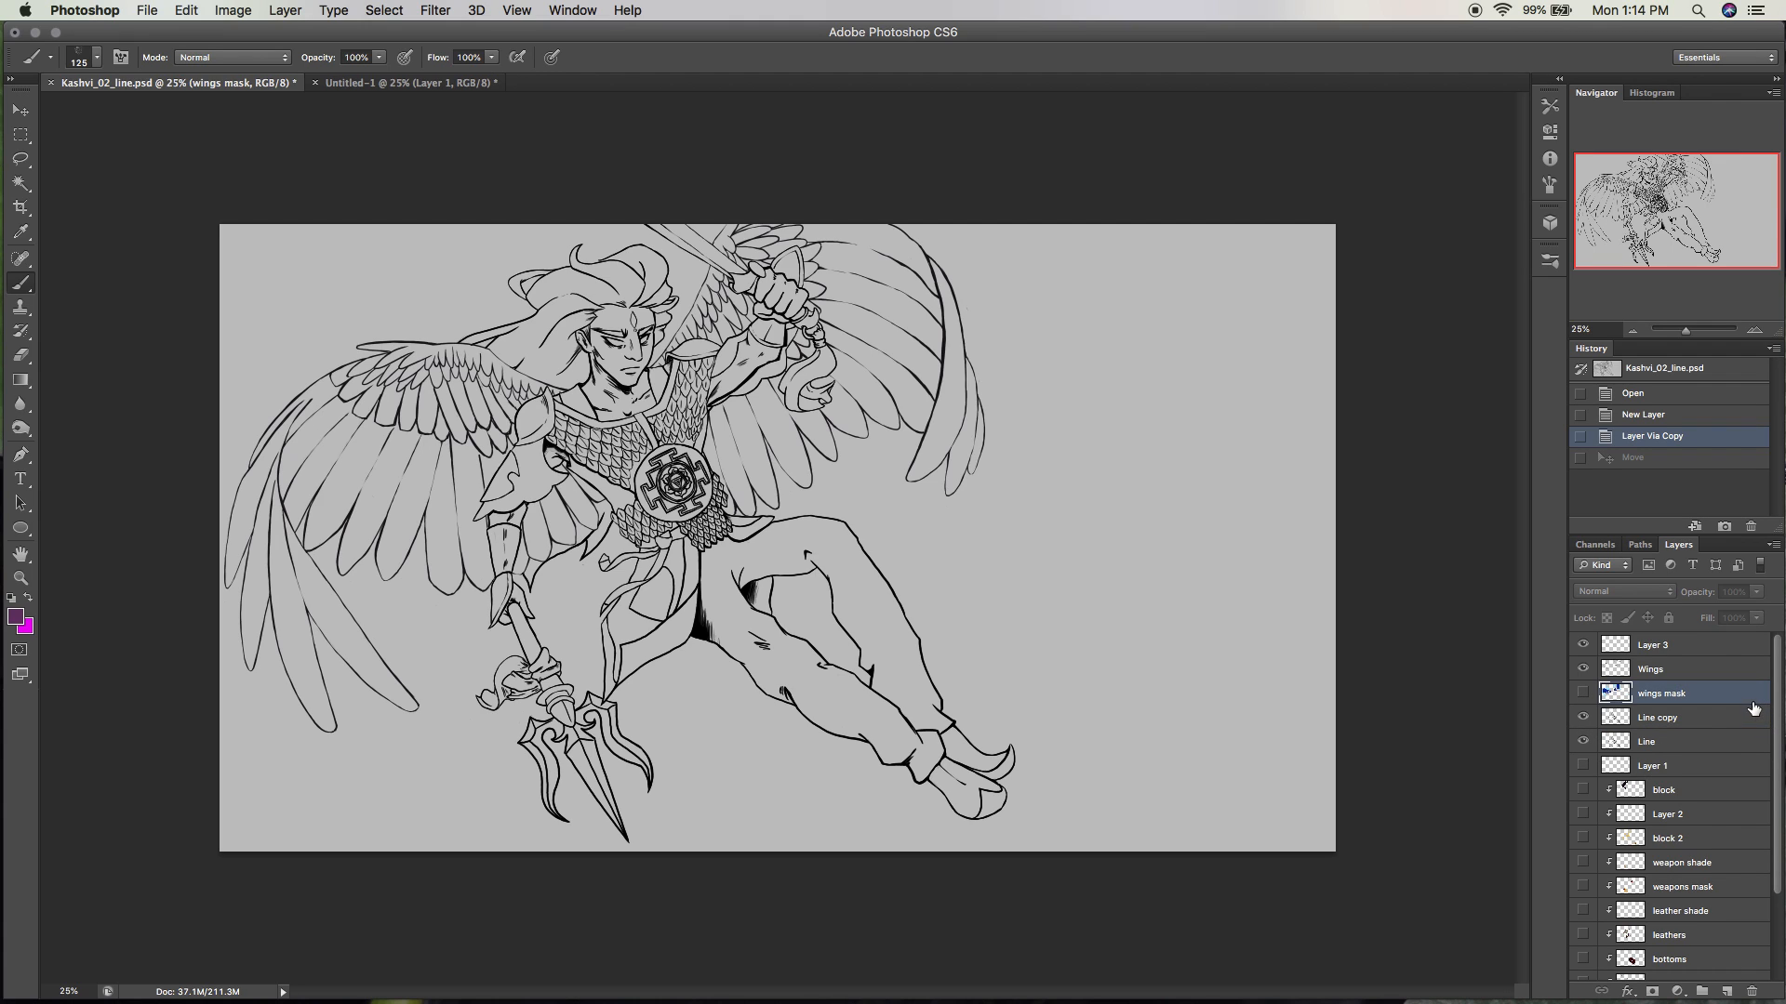
left_click(1725, 718)
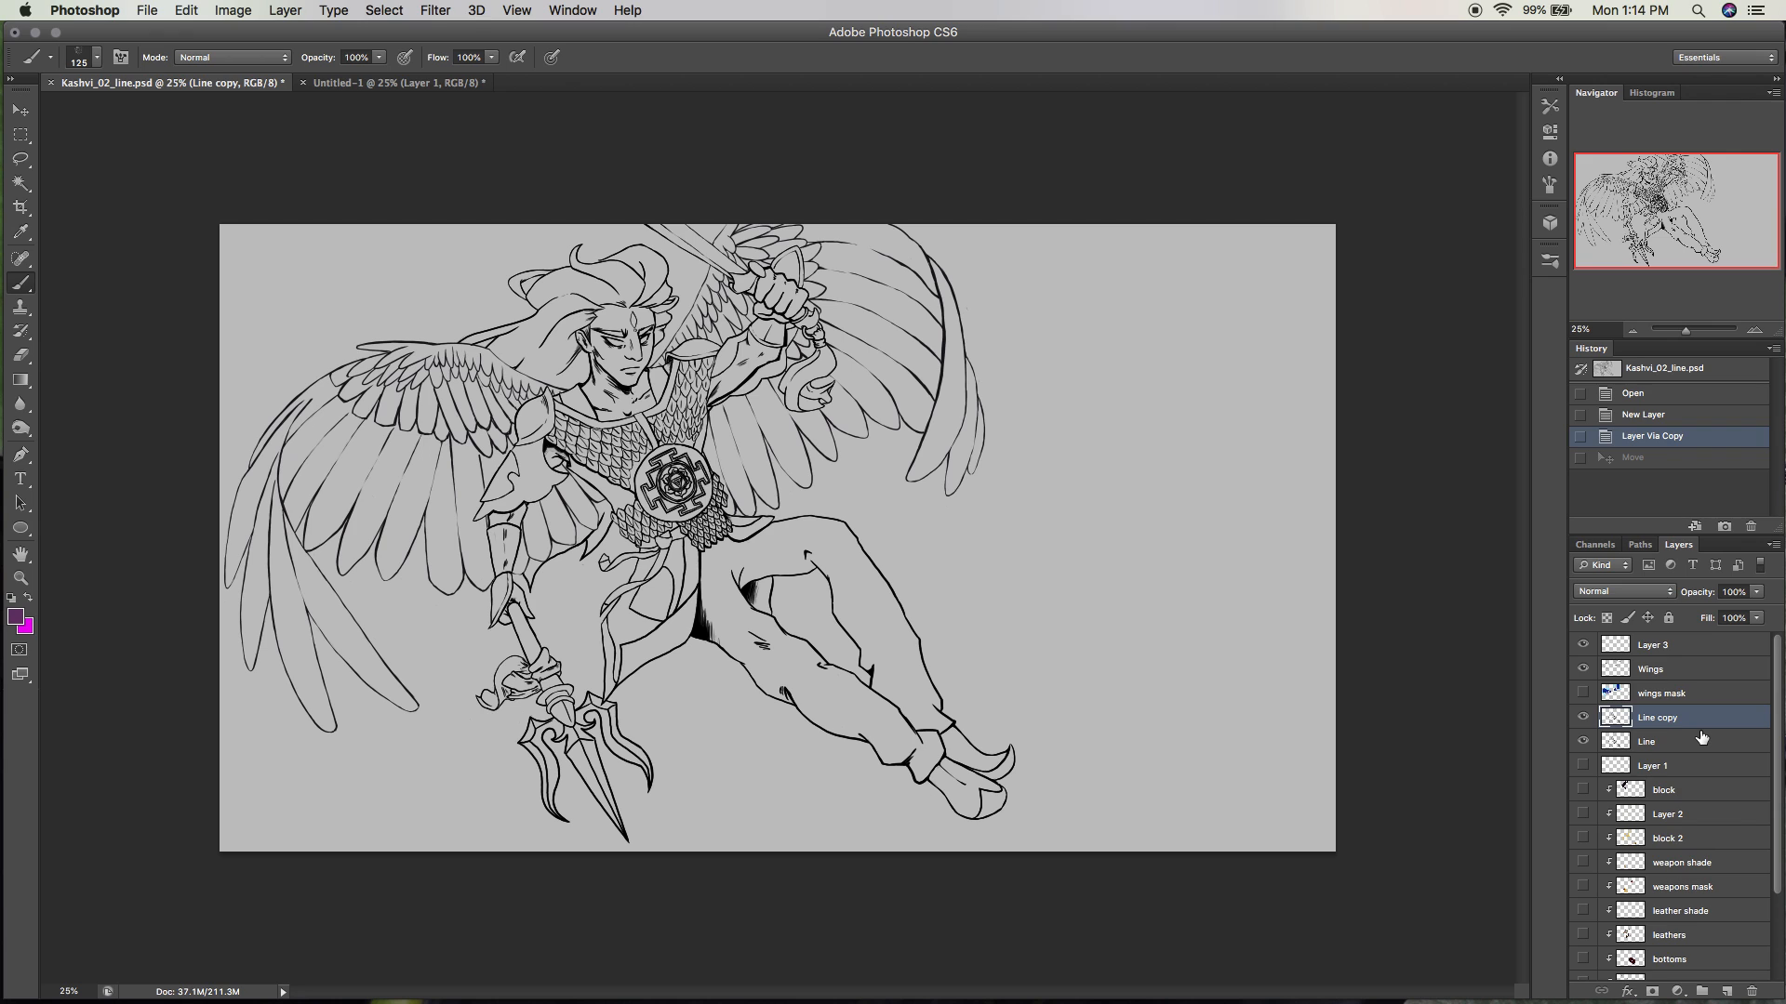
left_click_drag(1772, 739, 1773, 925)
left_click(1582, 968)
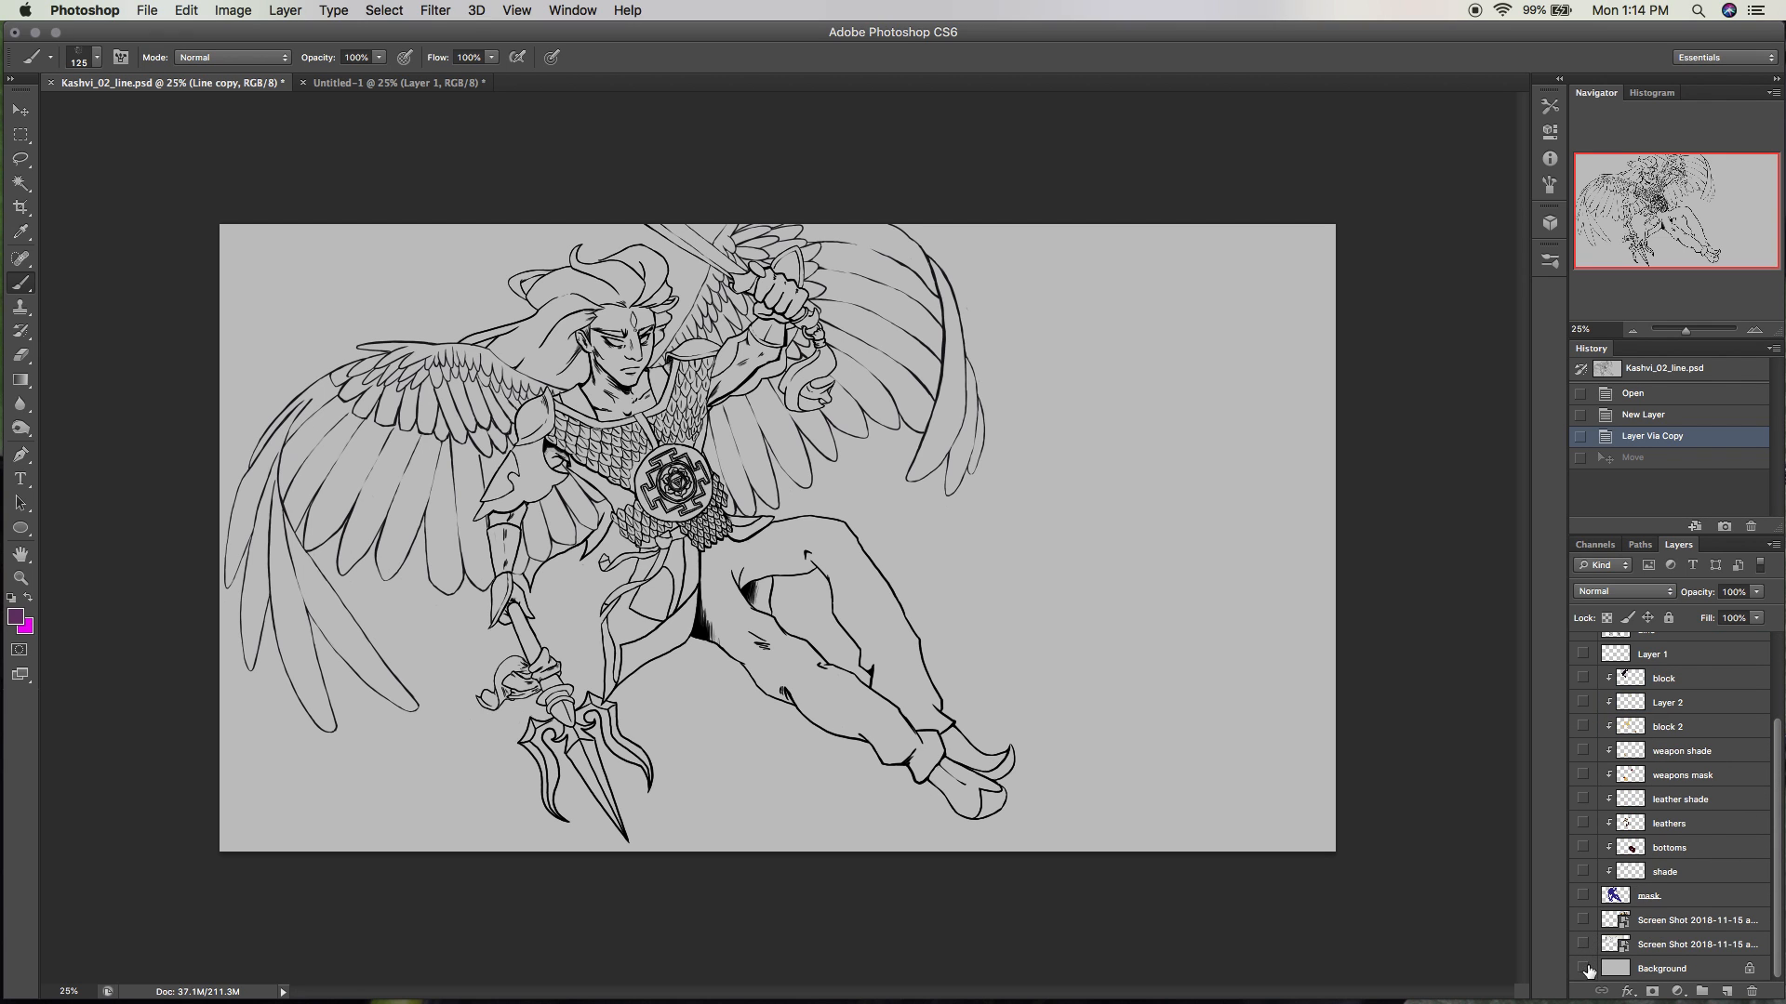
left_click_drag(1778, 806, 1776, 706)
left_click(1582, 969)
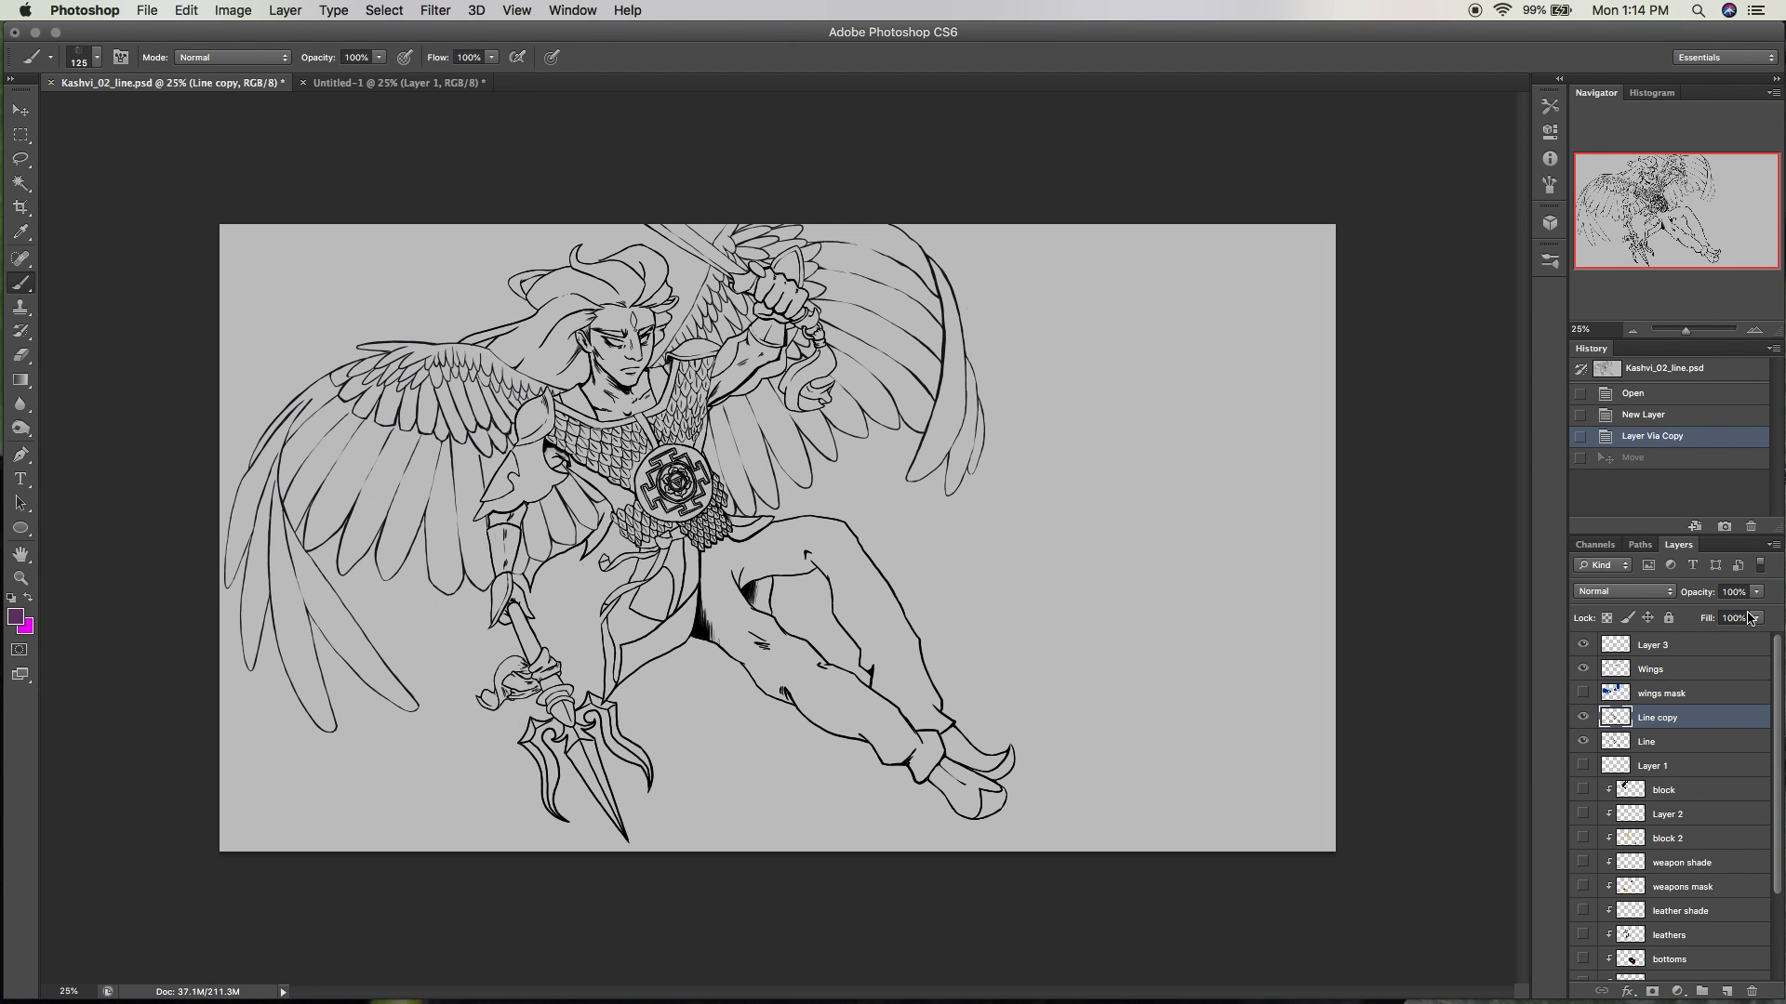
Hide the Wings layer, brush a purple loop beside the figure's hair on Line copy, undo the last stroke and show Wings again.
left_click(1583, 692)
left_click(1584, 673)
left_click(1584, 675)
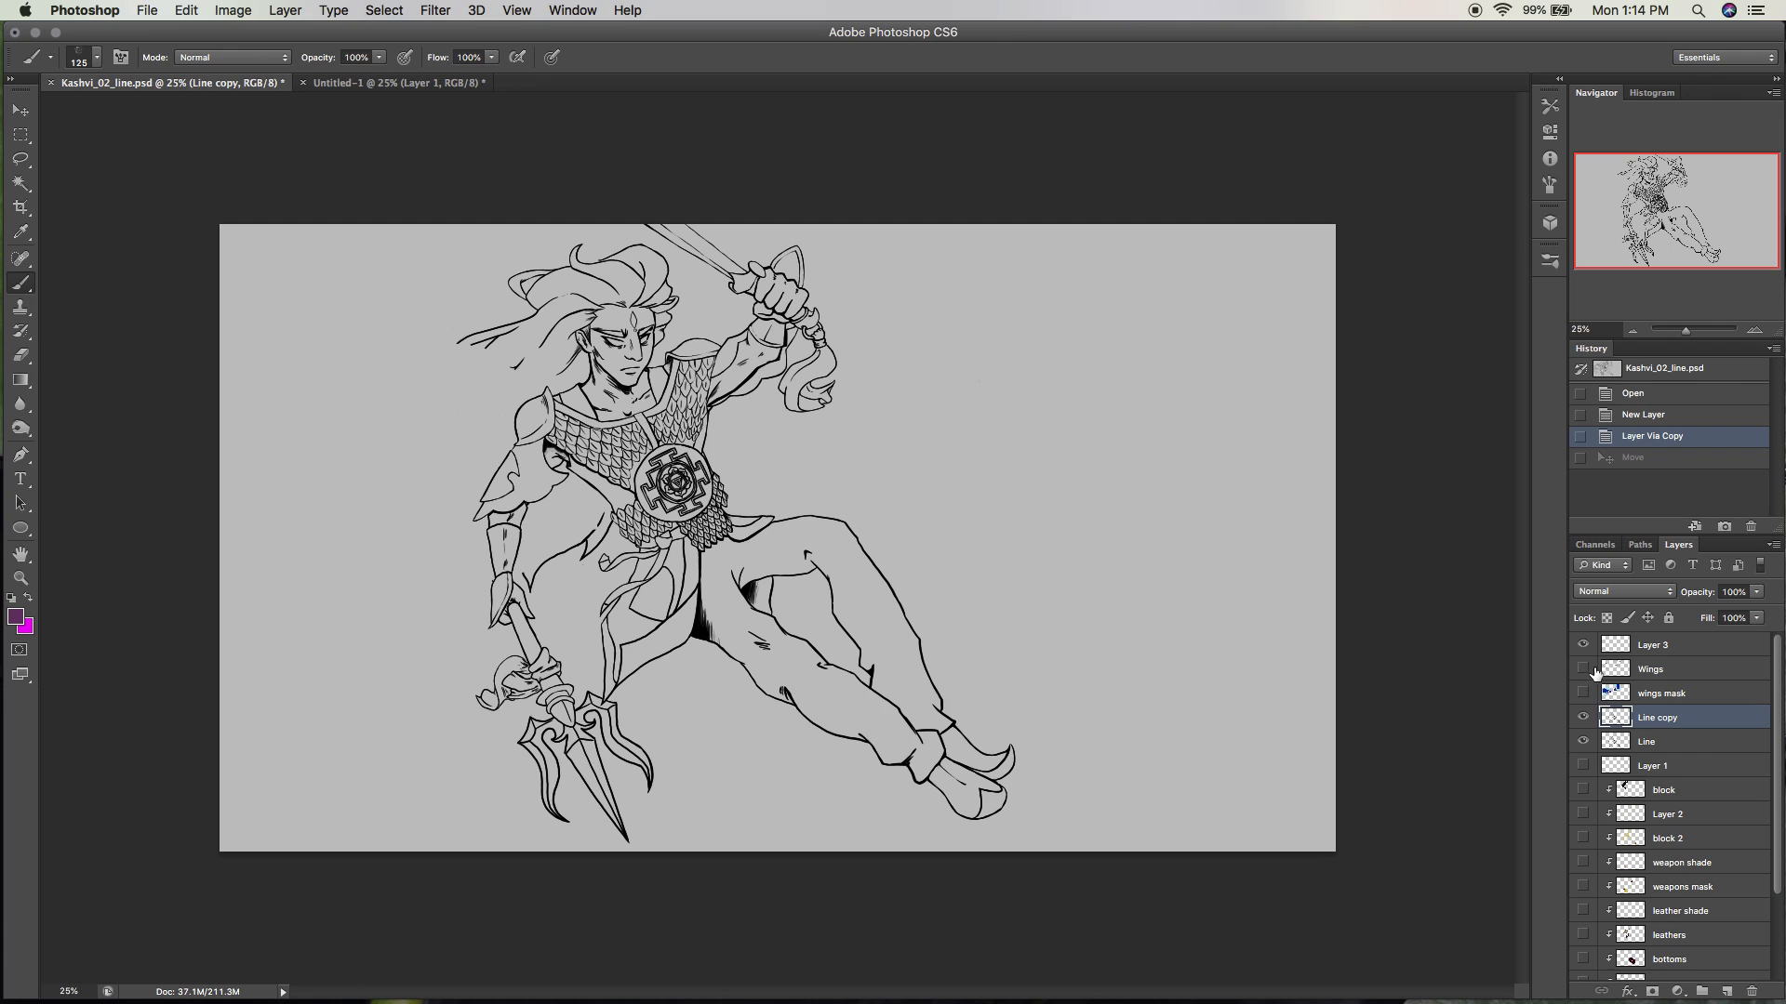
left_click_drag(467, 383, 502, 419)
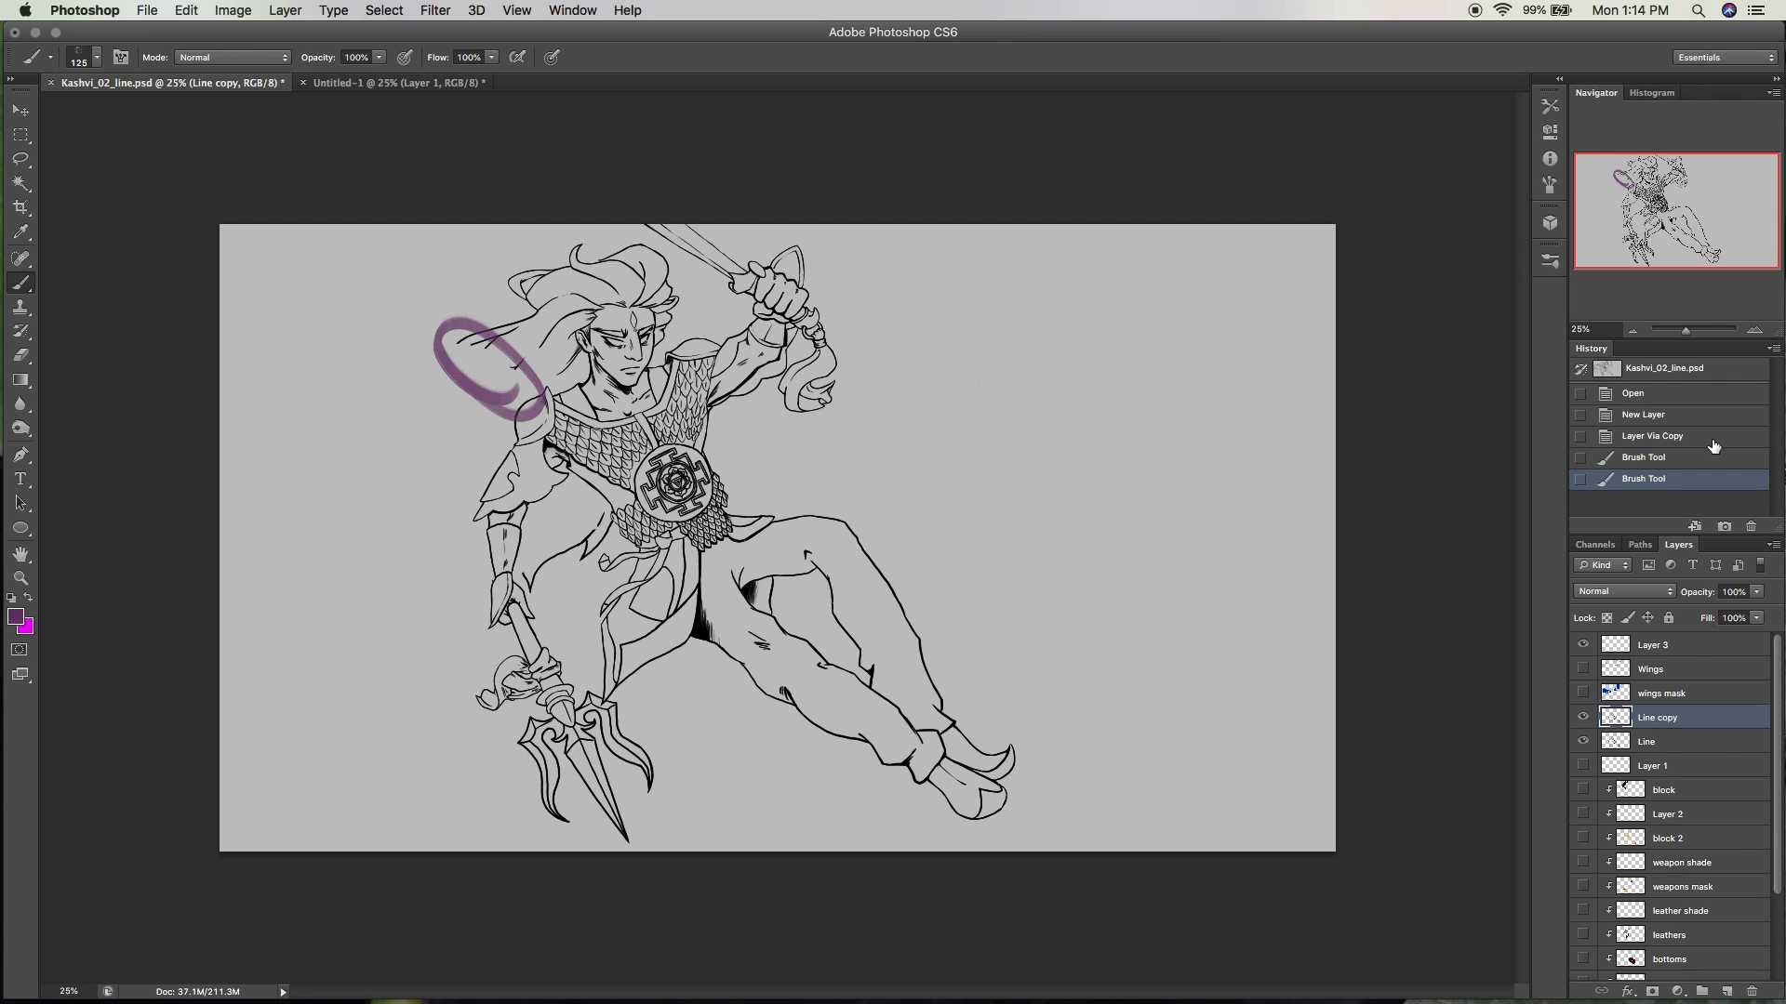
left_click(1678, 462)
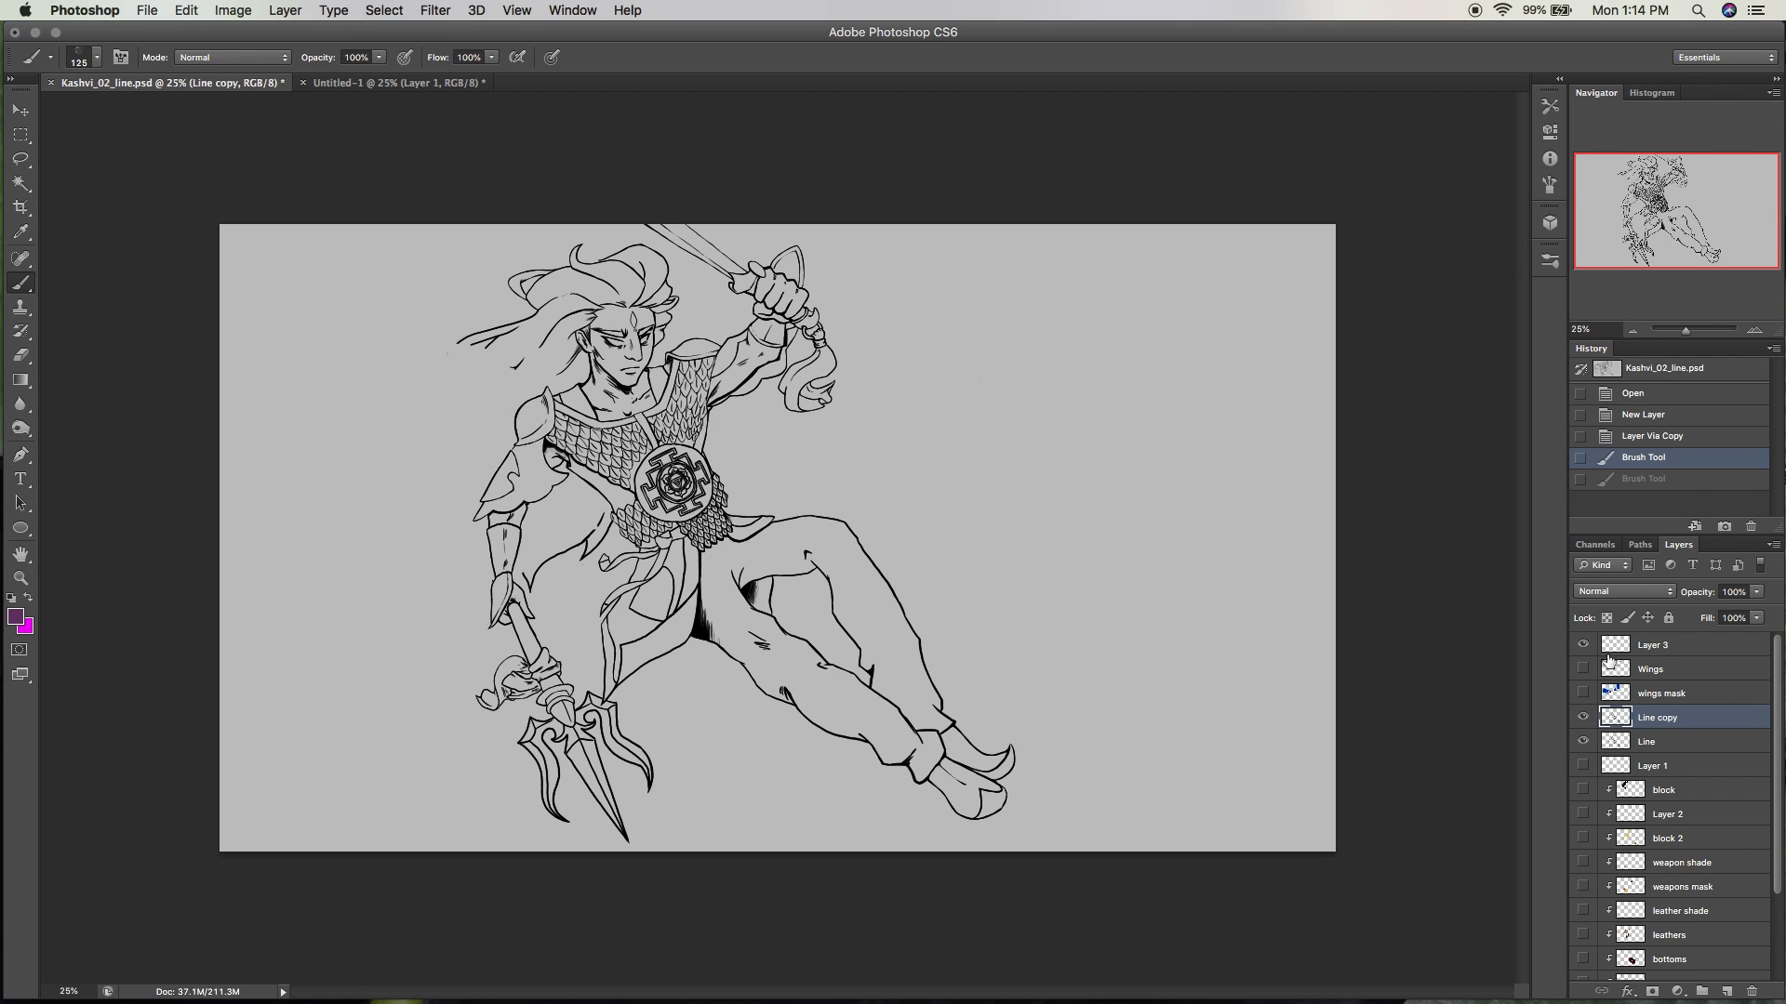
left_click(1583, 668)
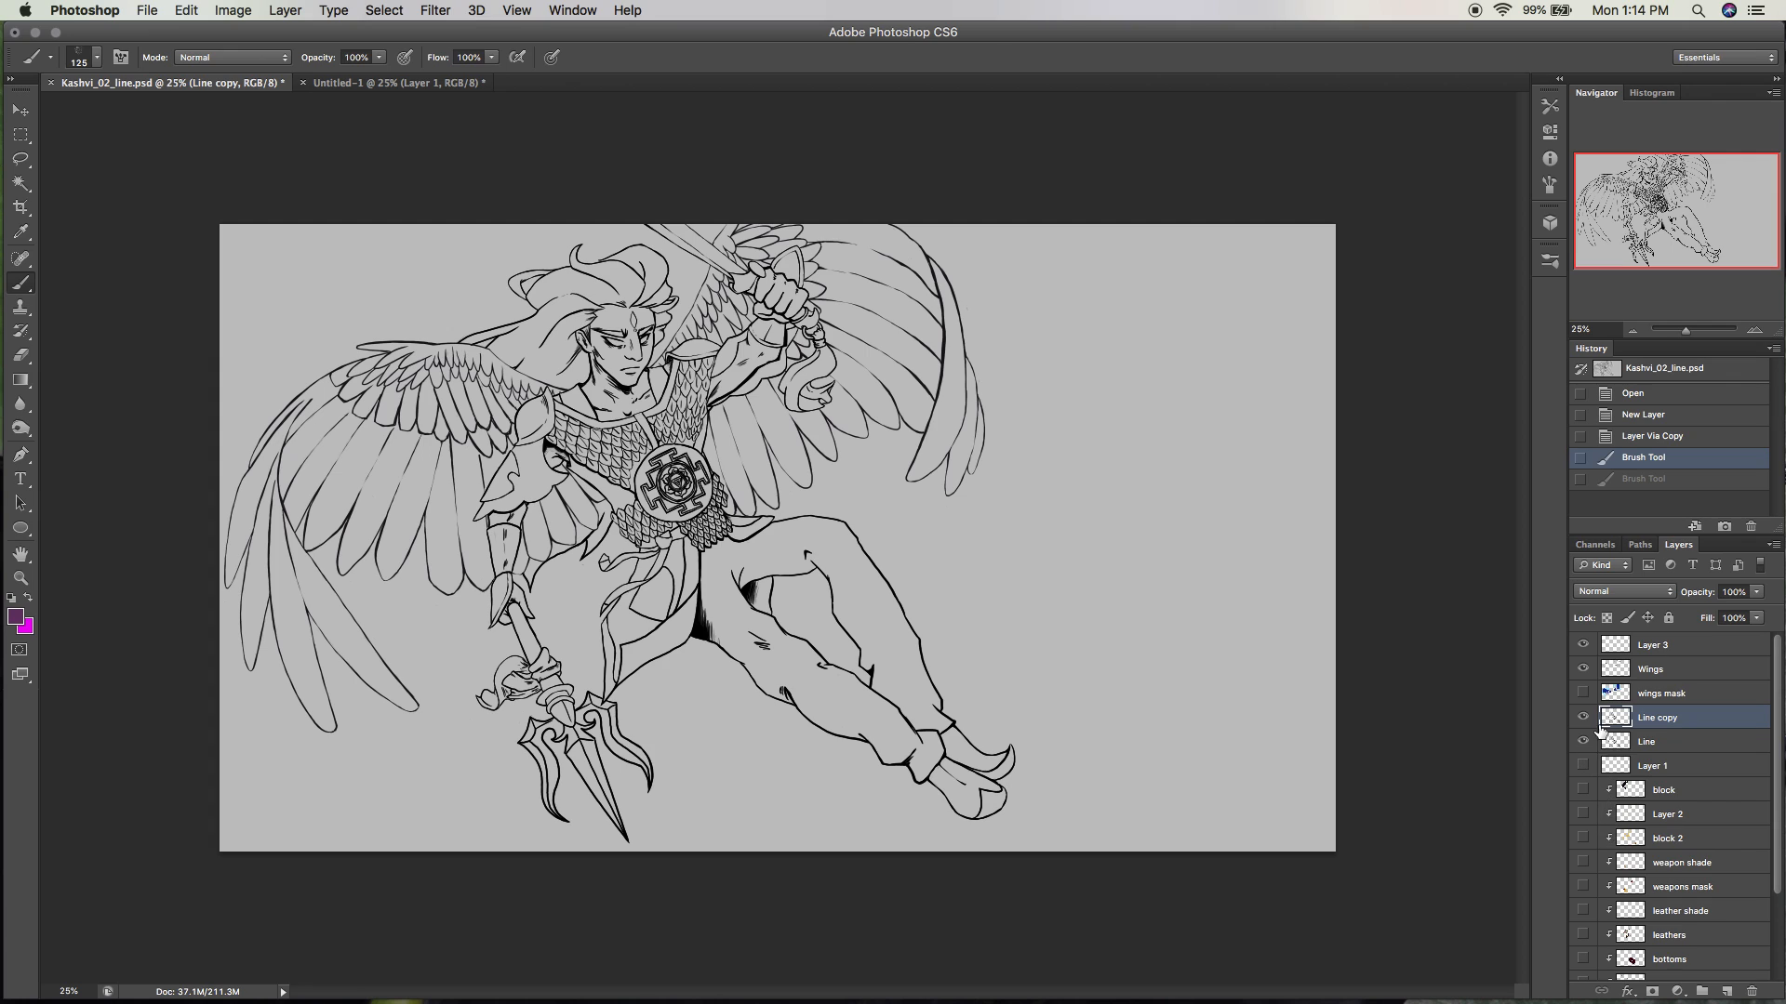
Duplicate the Wings layer and hide the original Wings layer.
left_click(1698, 678)
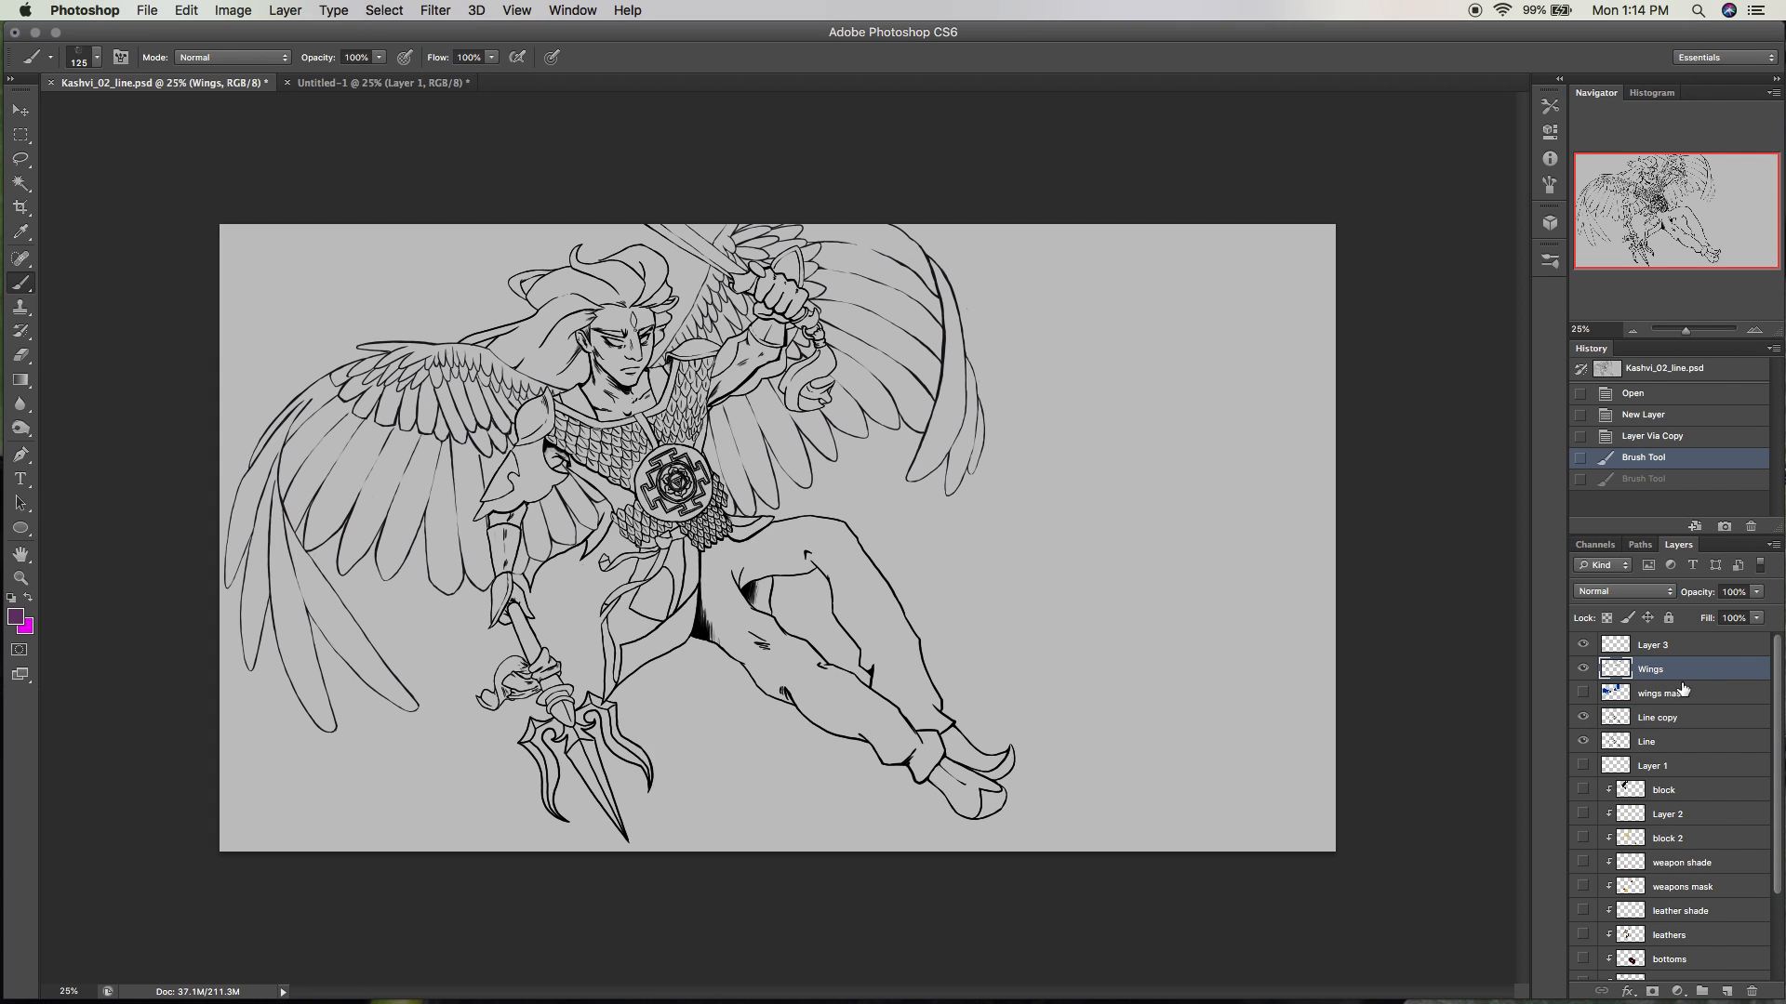
key("super+j")
left_click(1583, 693)
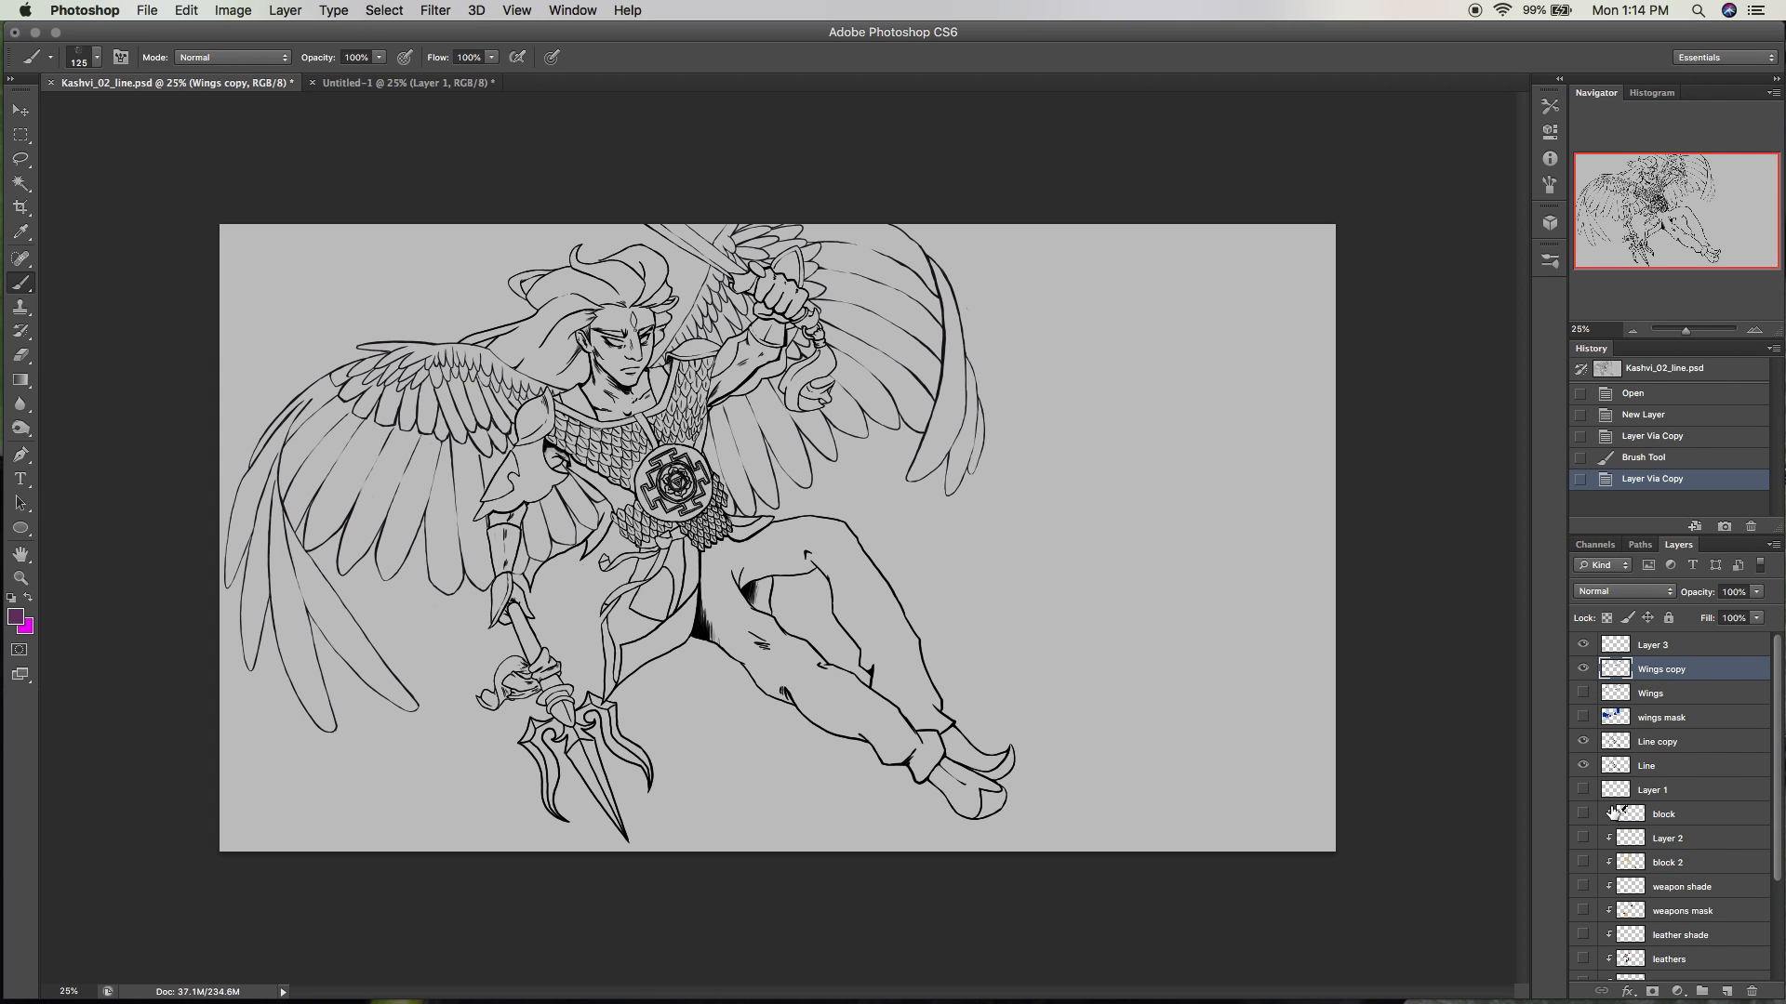
Hide Layer 3, Line and Background so that only Wings copy and Line copy are visible.
left_click(1583, 765)
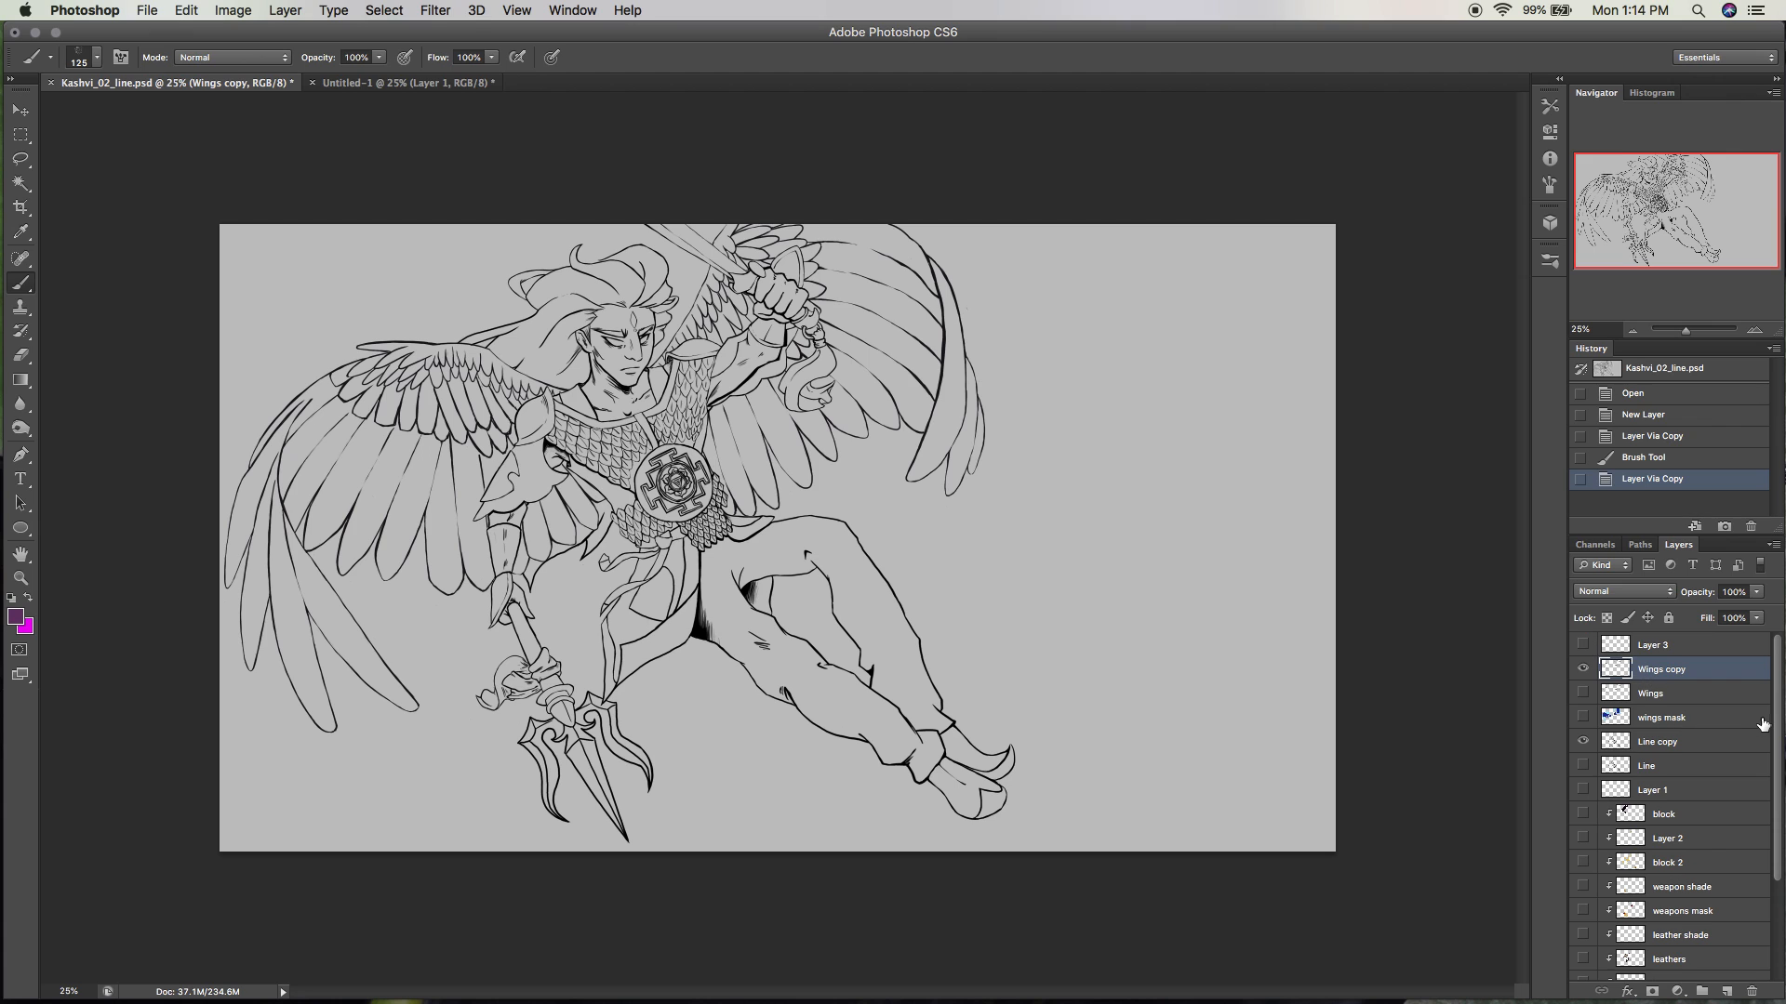
scroll(1774, 715, "down", 5)
left_click(1582, 968)
scroll(1758, 798, "up", 5)
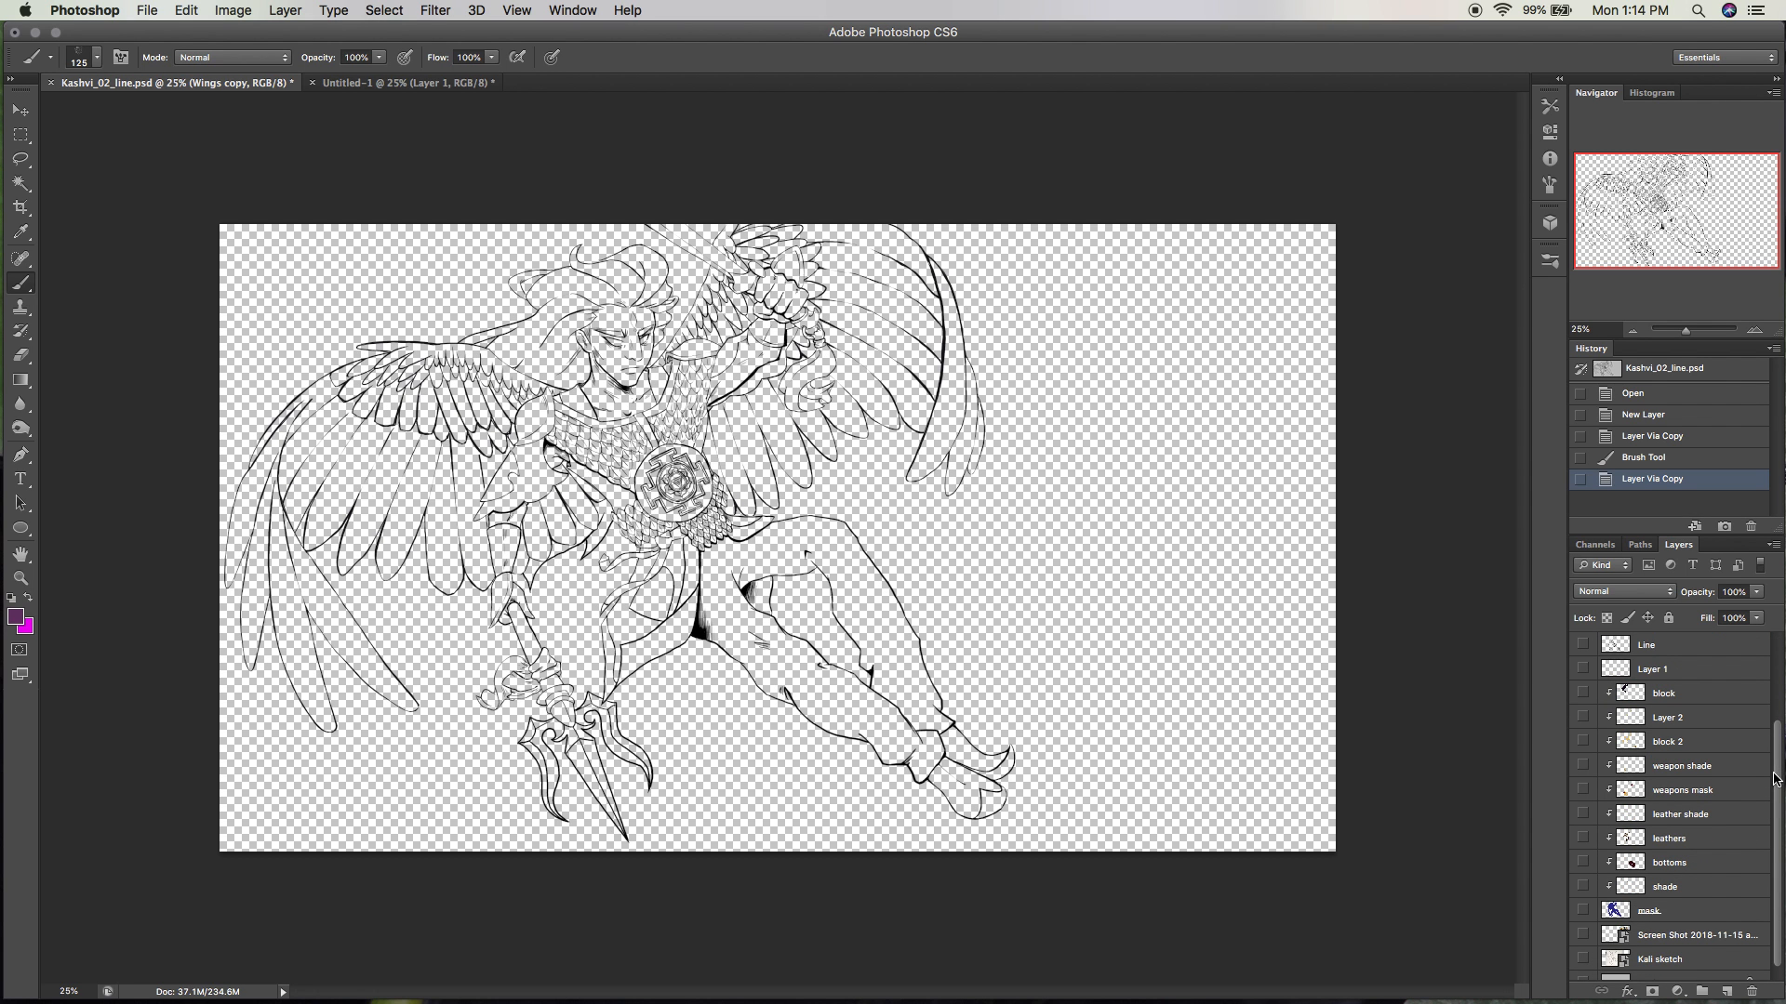
Merge the visible Wings copy and Line copy layers into Line copy, and show the Background layer again.
left_click(1689, 741)
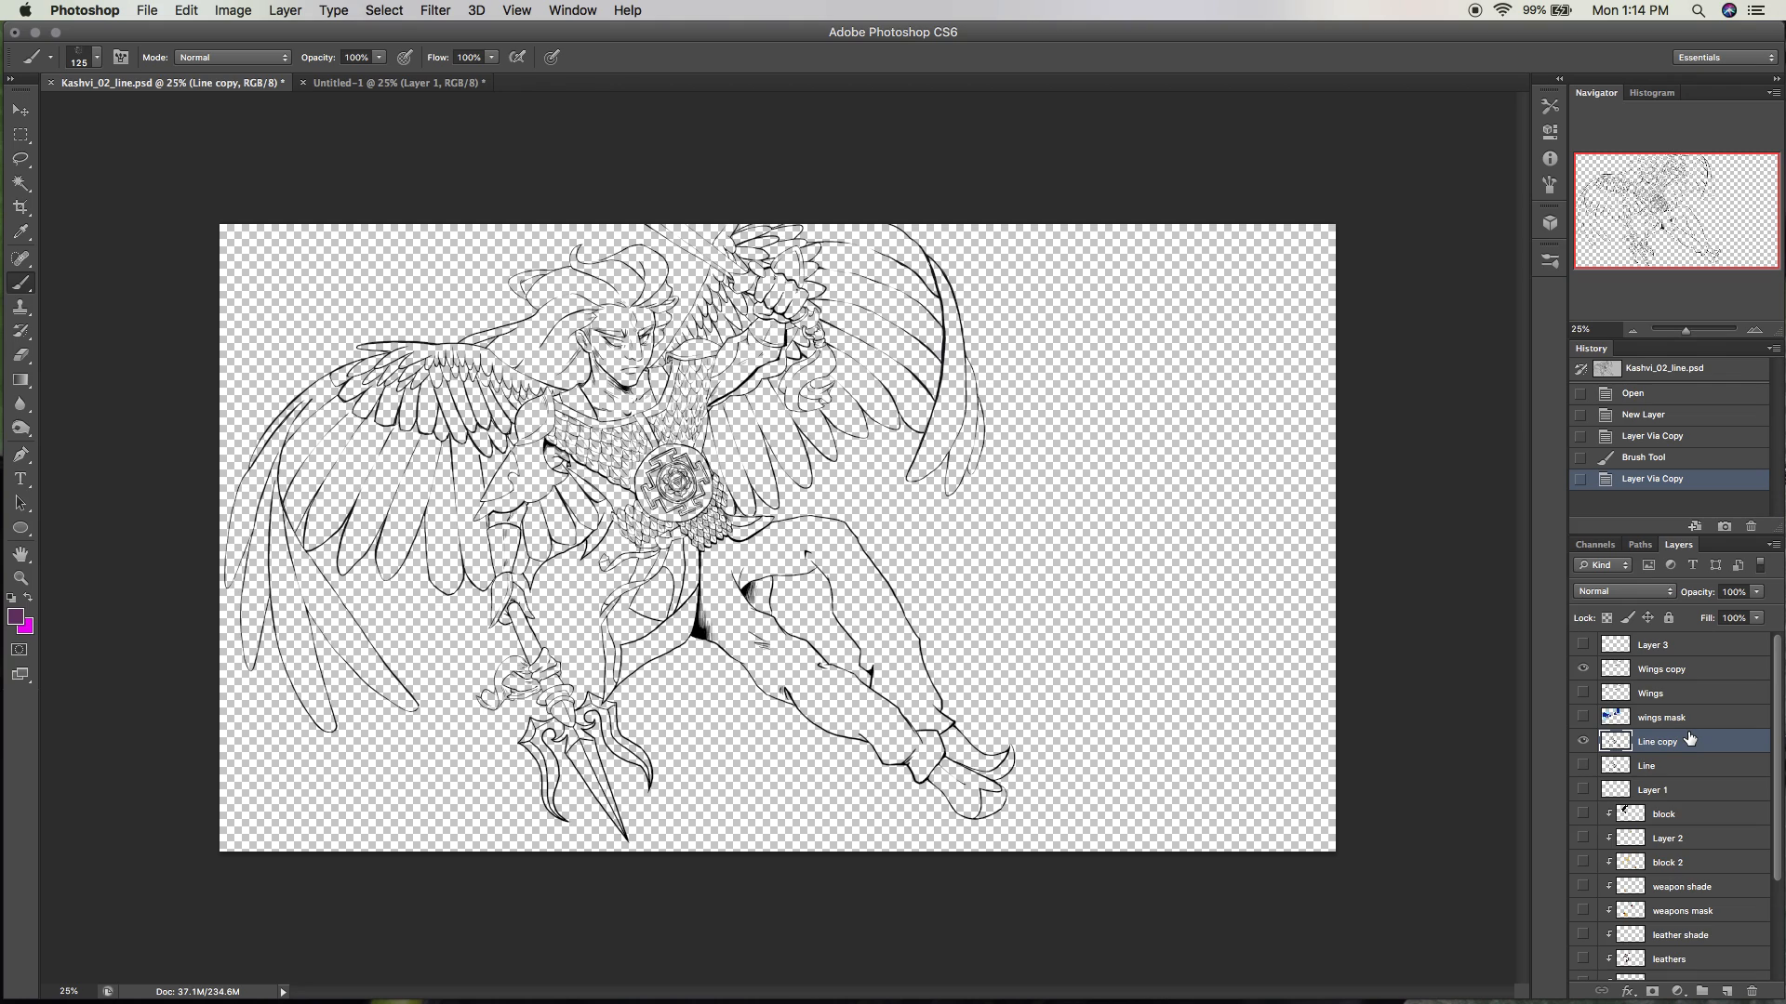
key("shift+super+e")
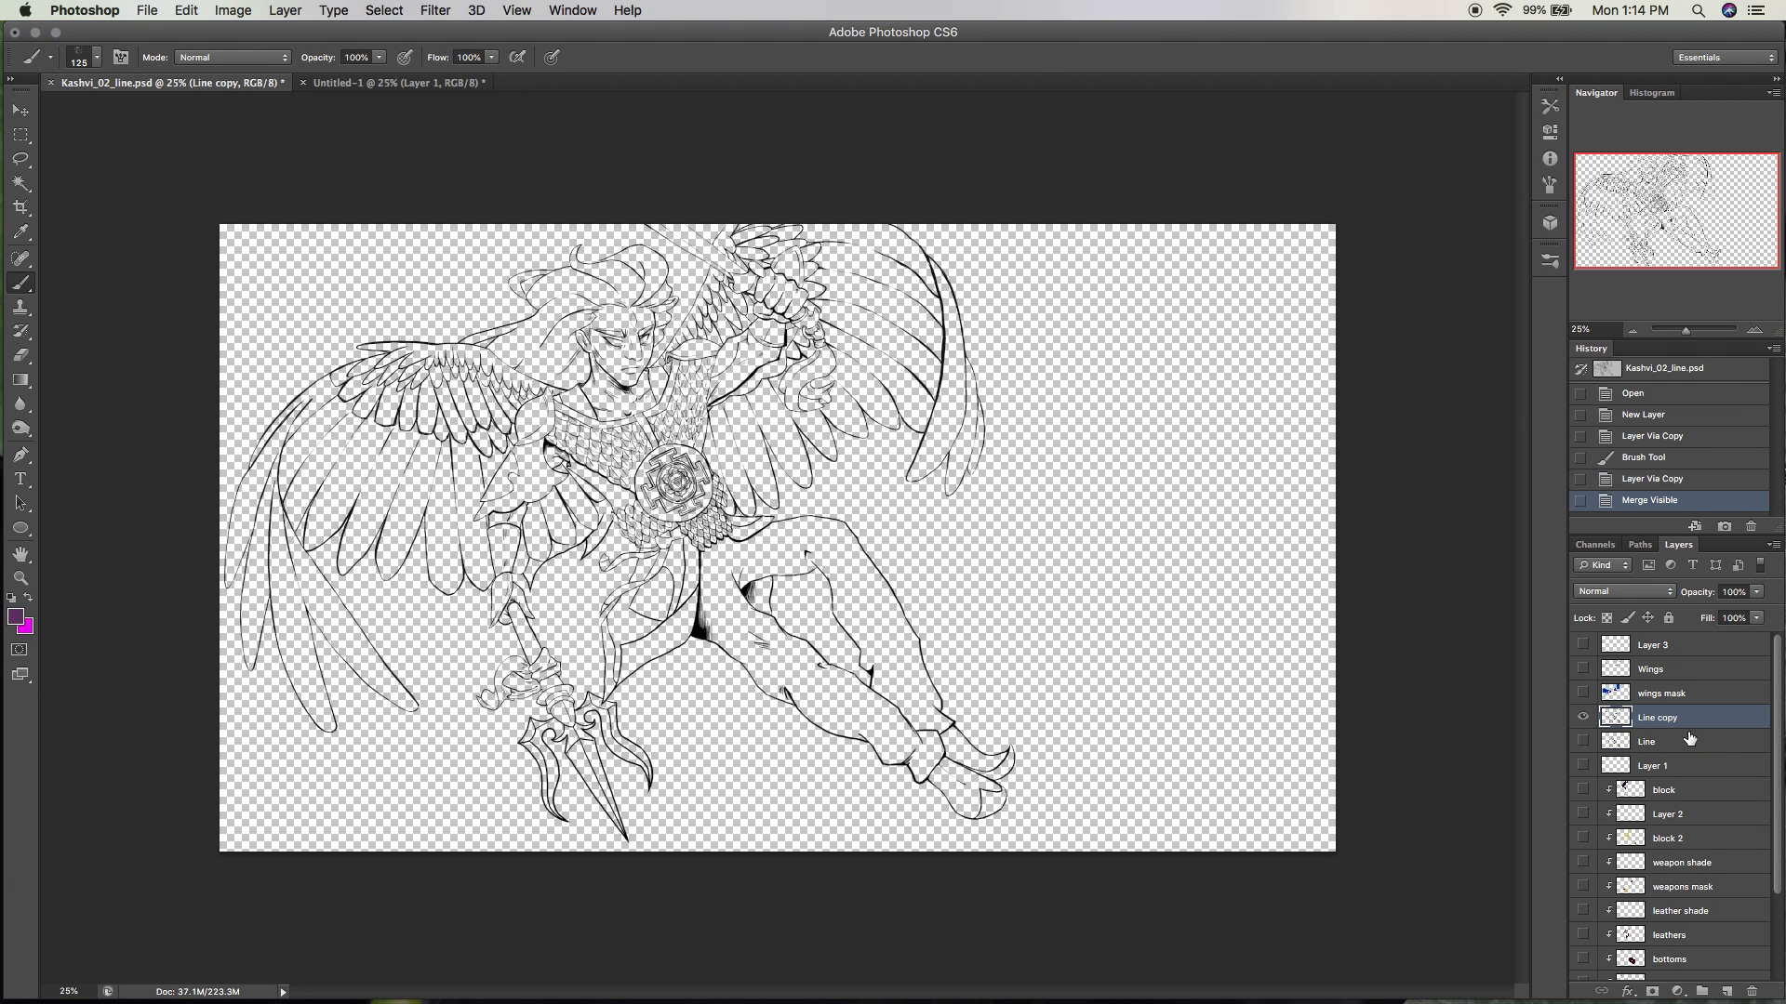
scroll(1771, 806, "down", 3)
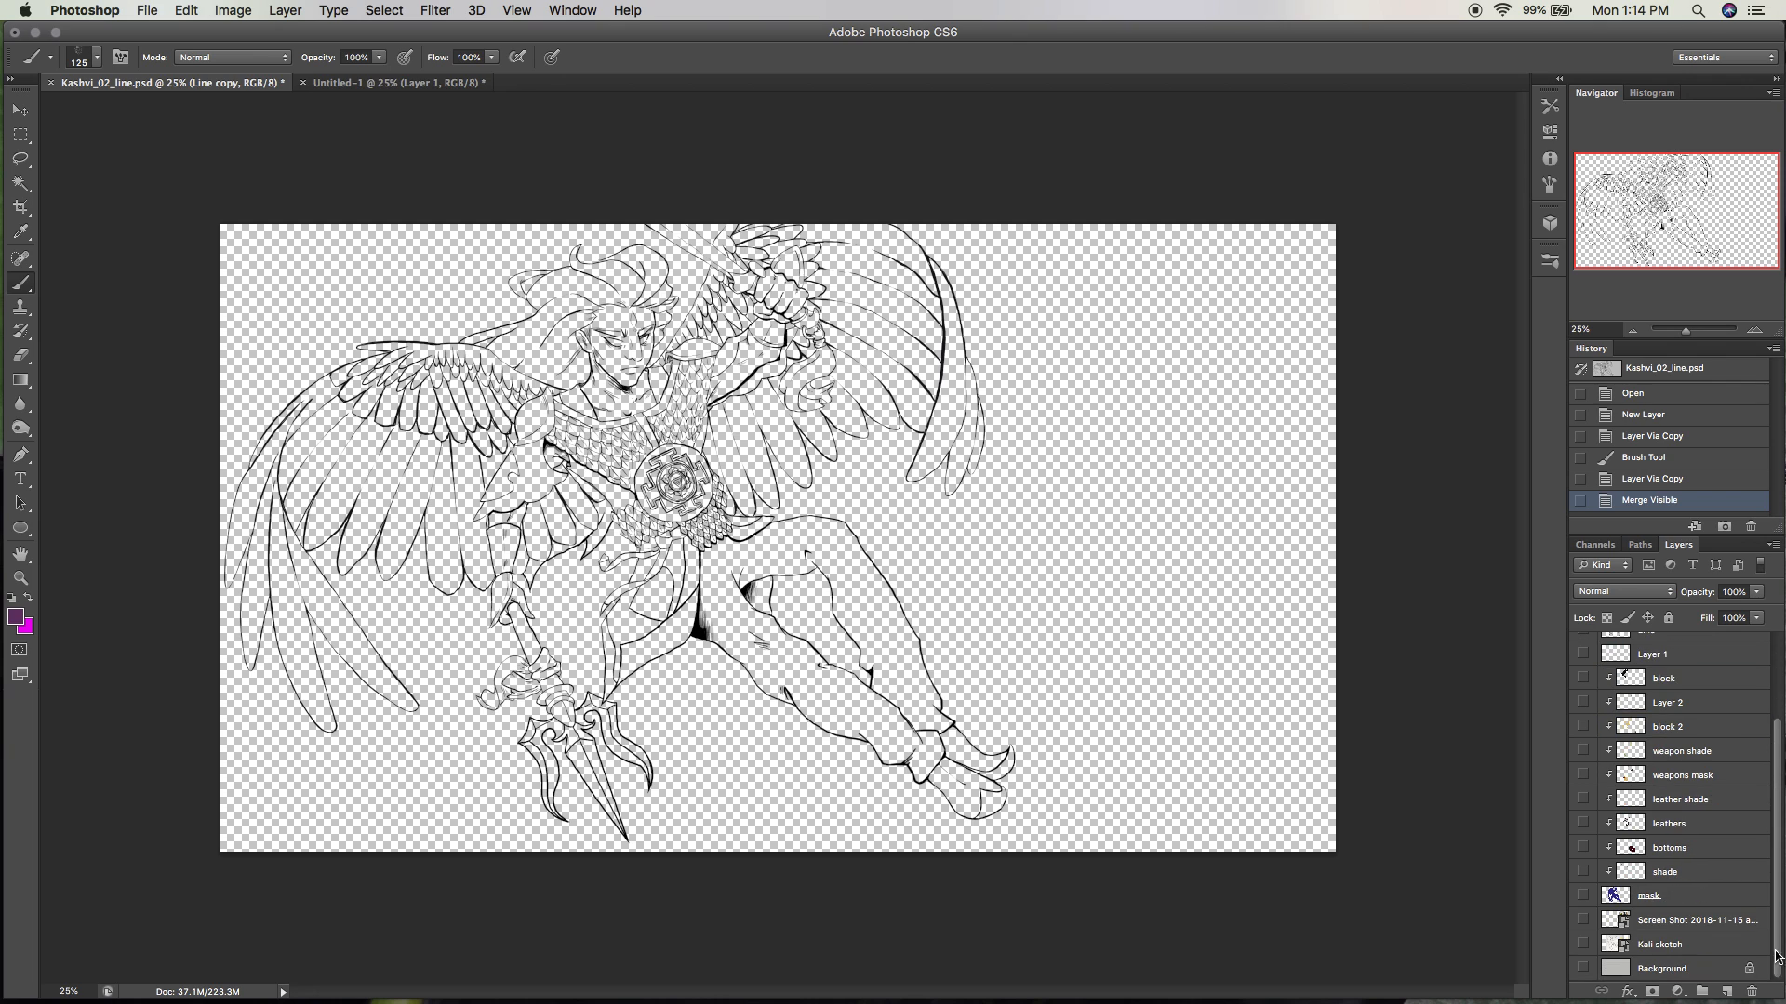
left_click(1582, 968)
left_click_drag(1778, 801, 1782, 717)
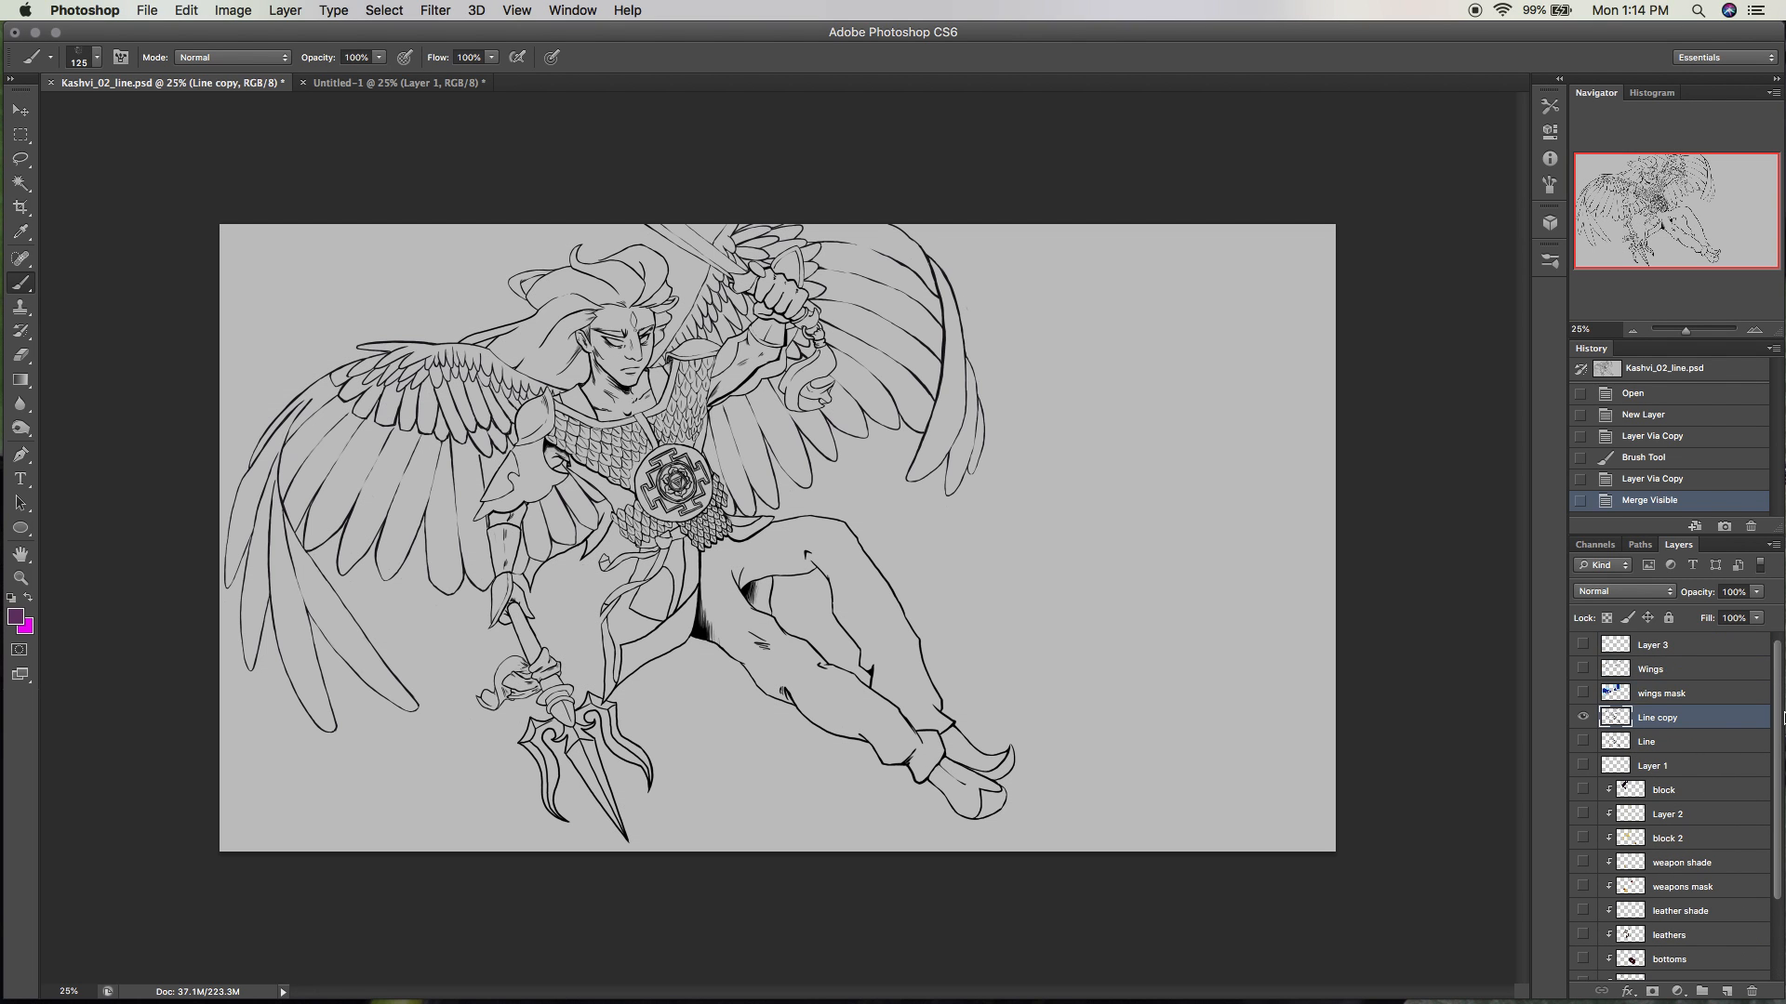
Toggle the visibility of Line copy to examine the merged figure and wings line art.
left_click(1583, 718)
left_click(1584, 719)
left_click(1584, 719)
left_click(1586, 720)
left_click(1585, 719)
left_click(1585, 719)
Test the Magic Wand at tolerance 32 on areas inside the line art, and select the empty area around the winged figure.
key("w")
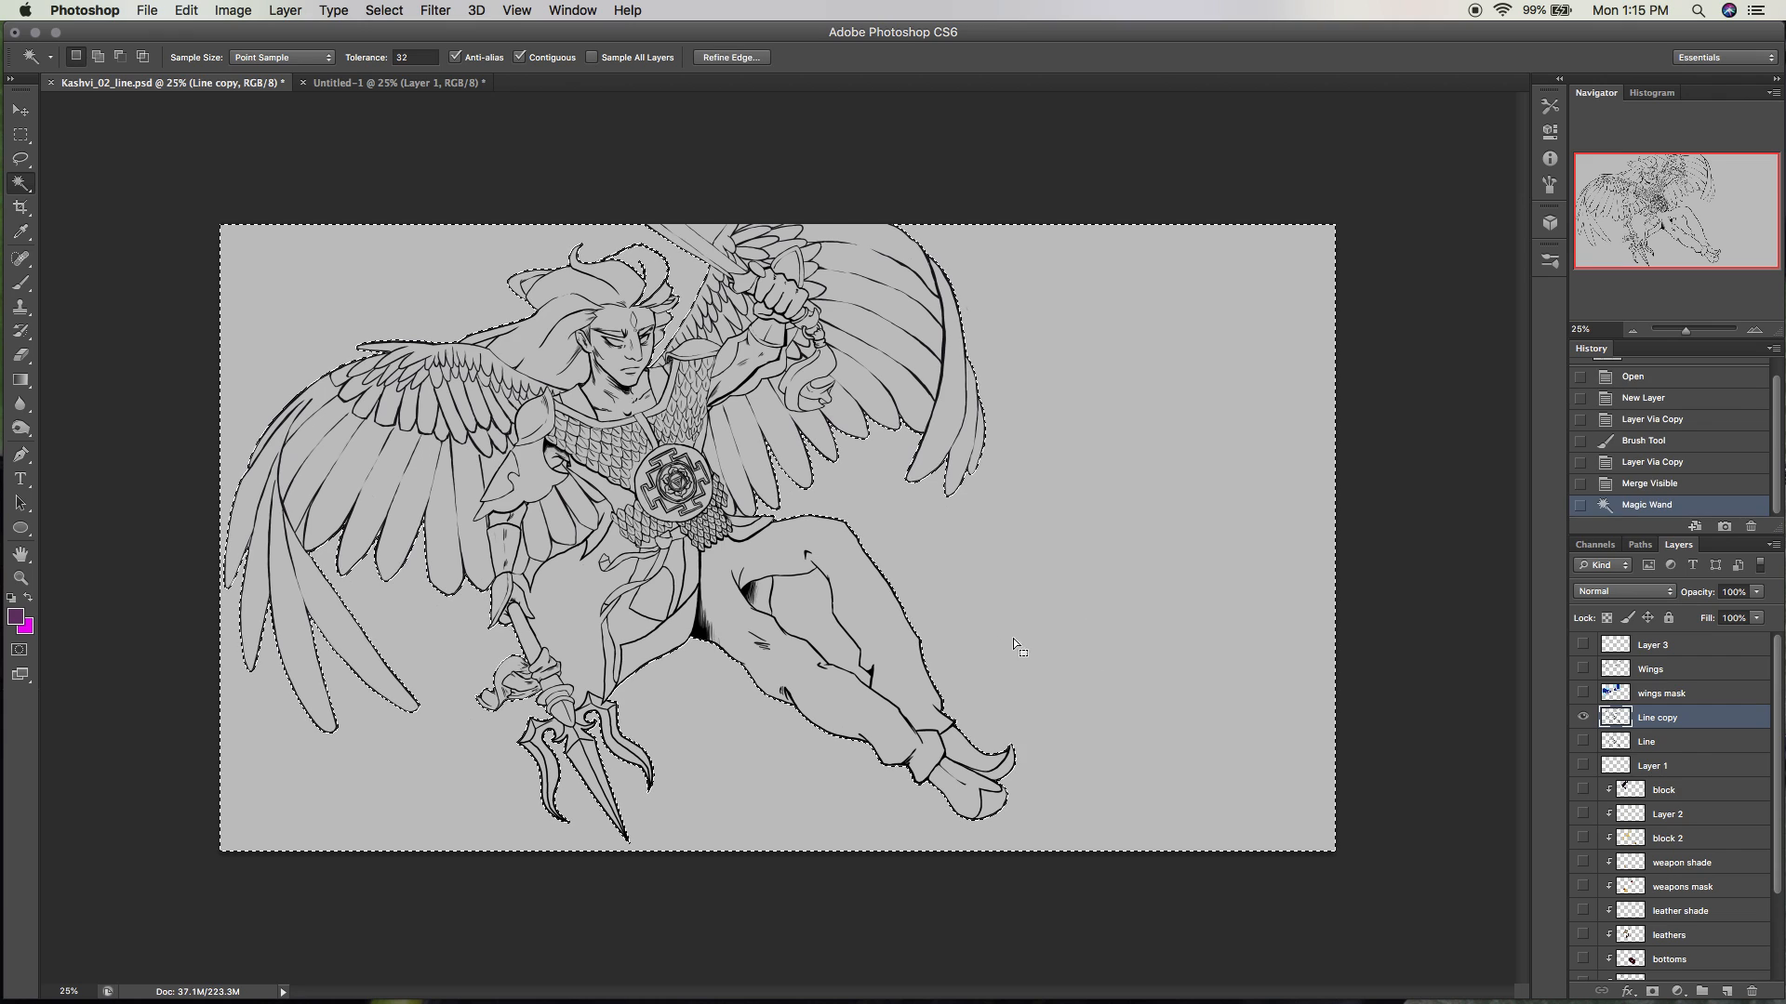
left_click(593, 574)
left_click(798, 616)
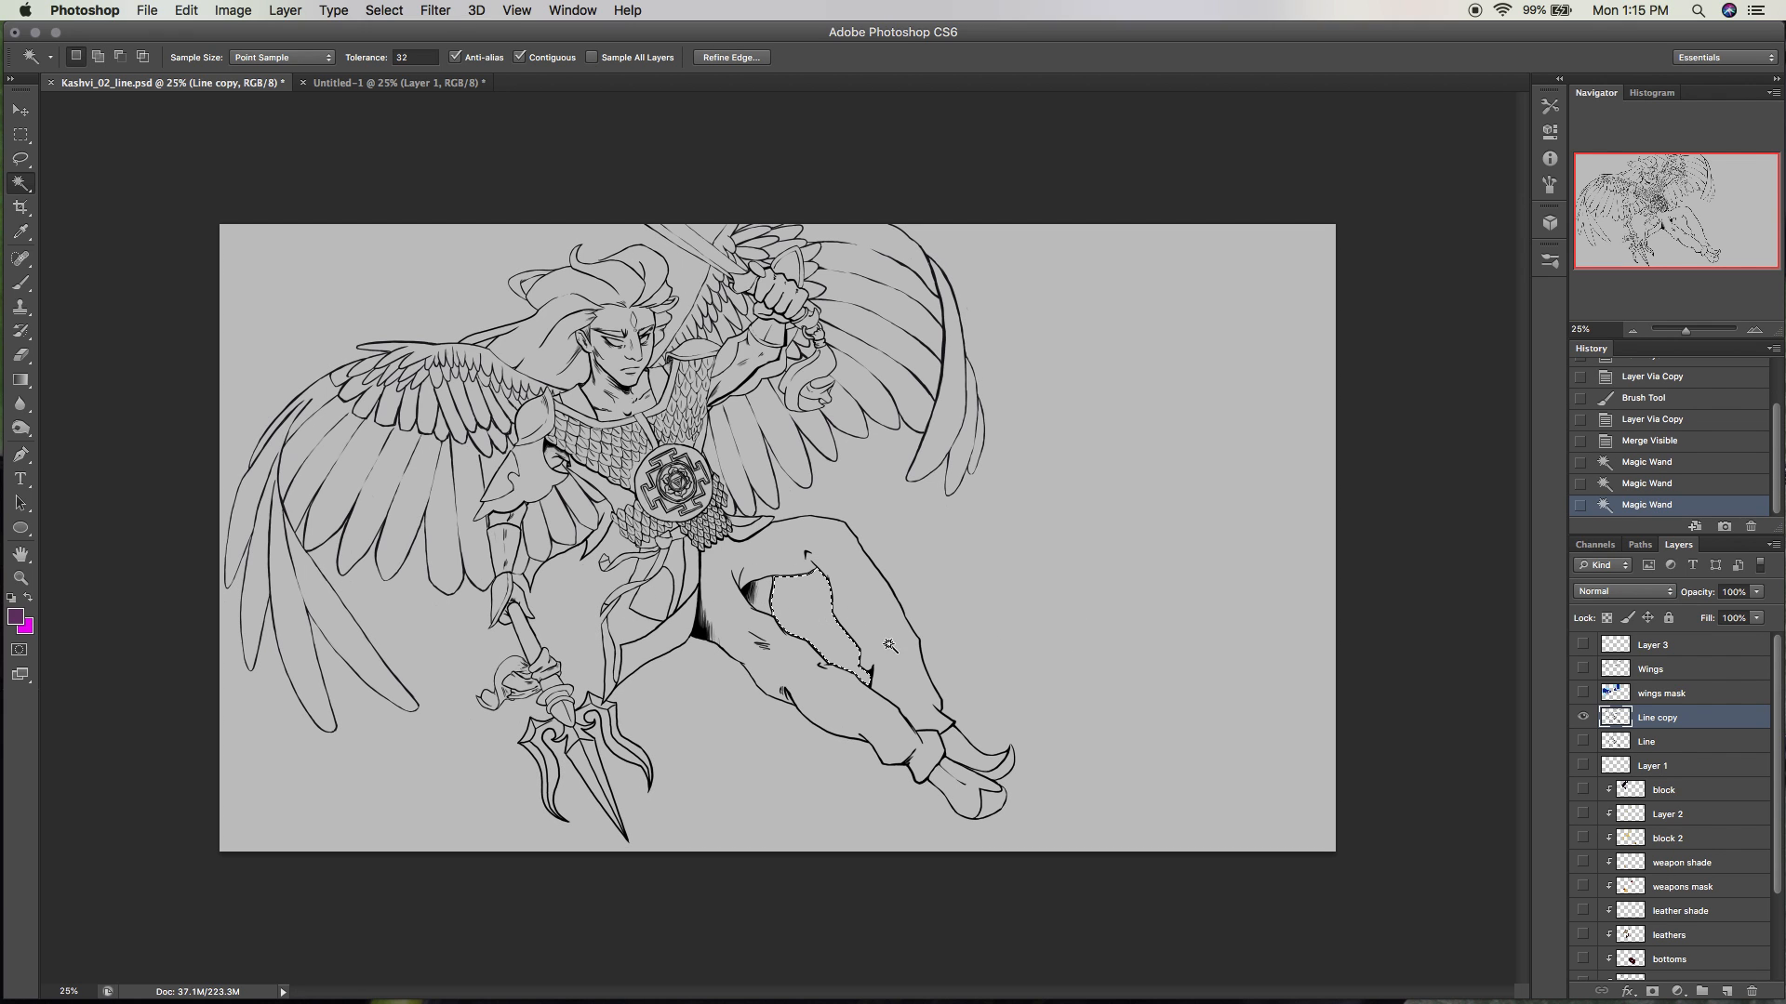
left_click(719, 289)
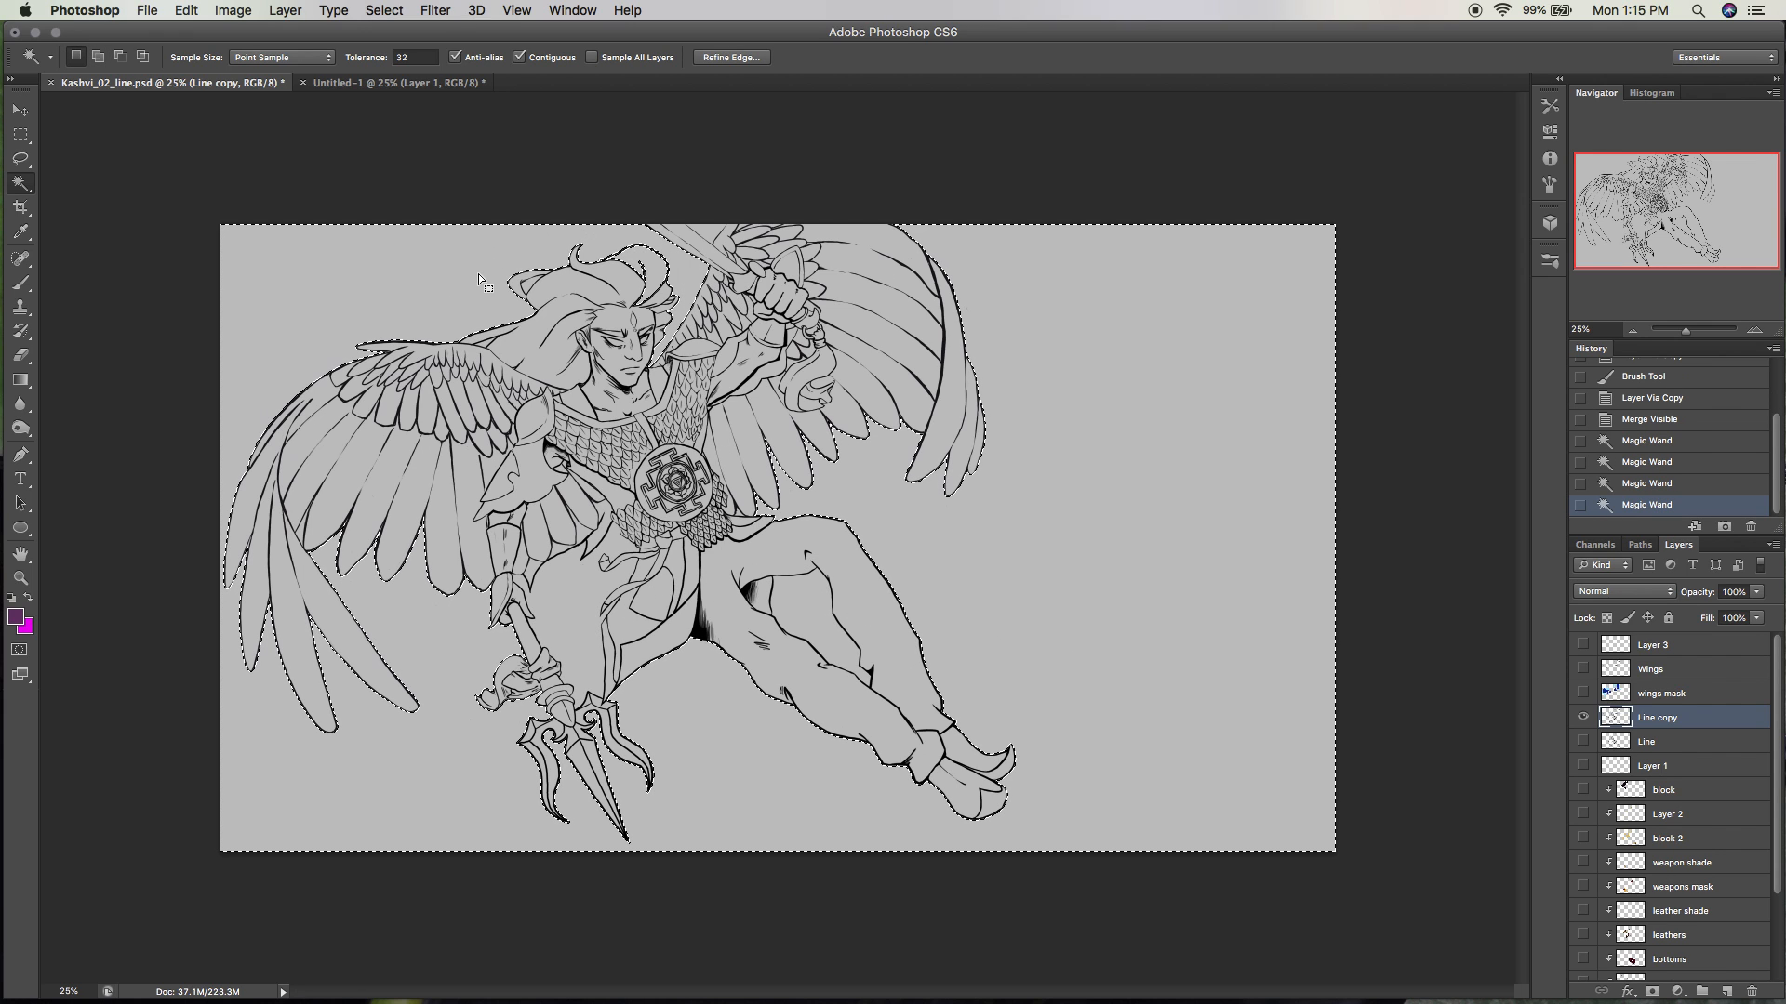
left_click(718, 226)
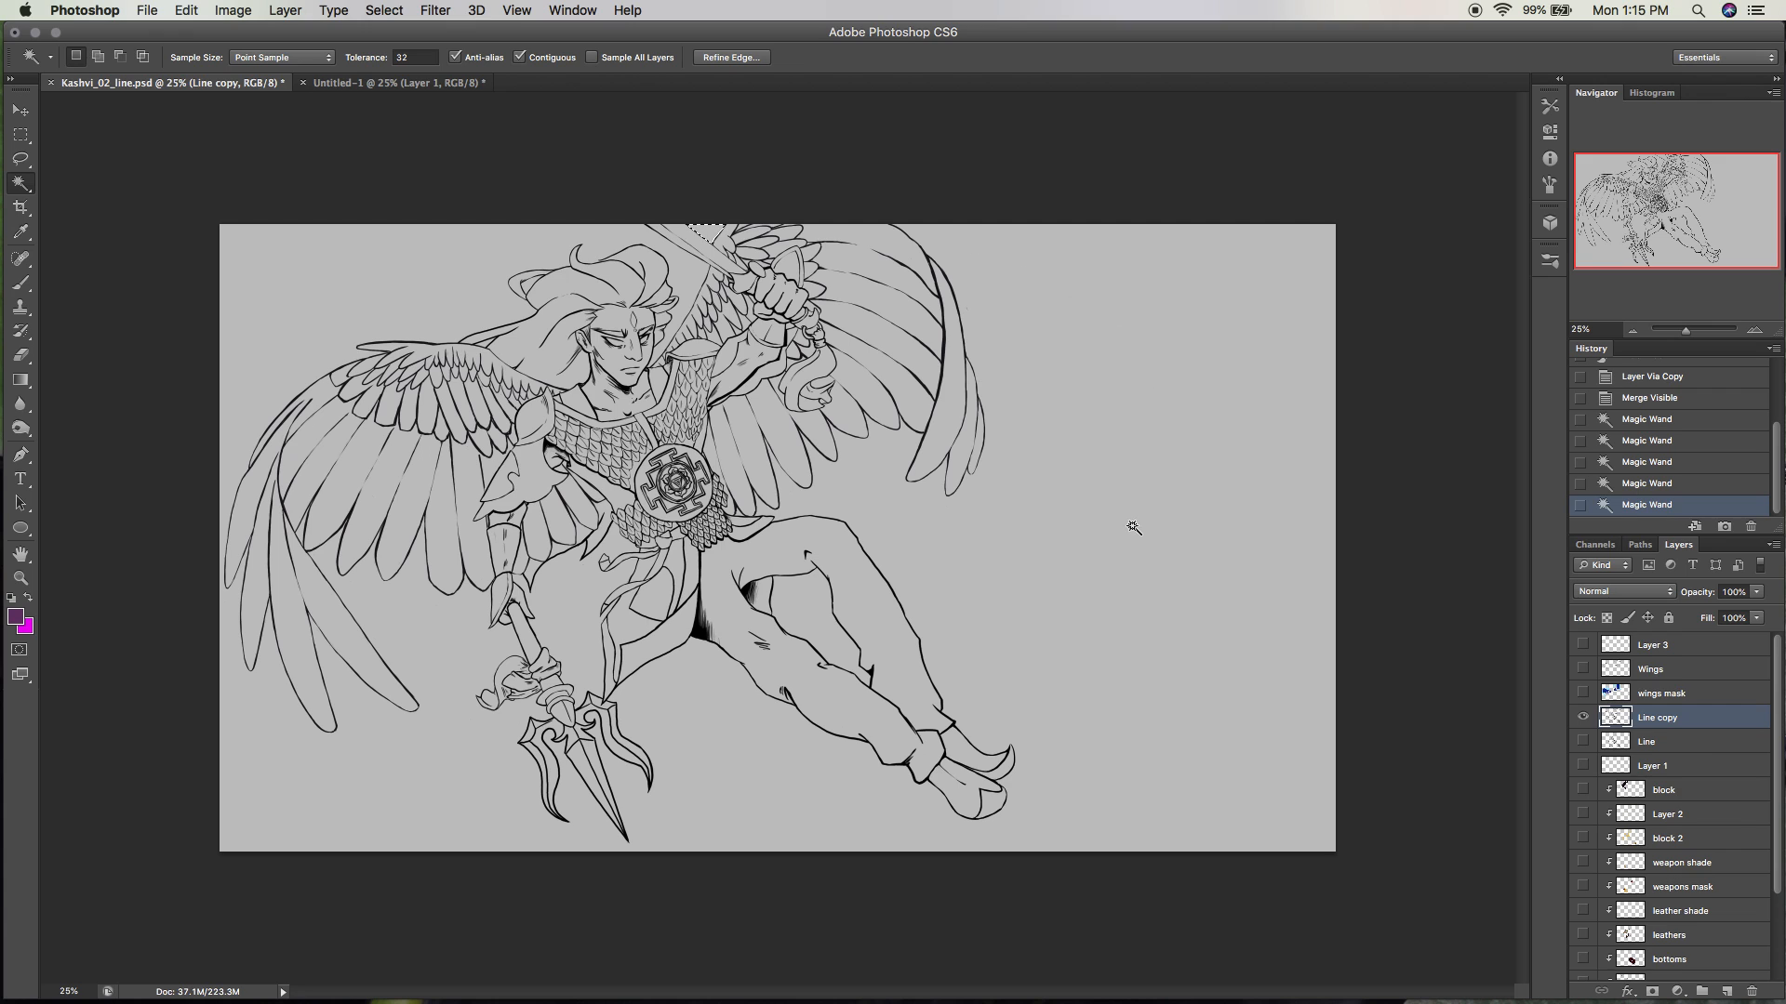
left_click(972, 661)
left_click(823, 605)
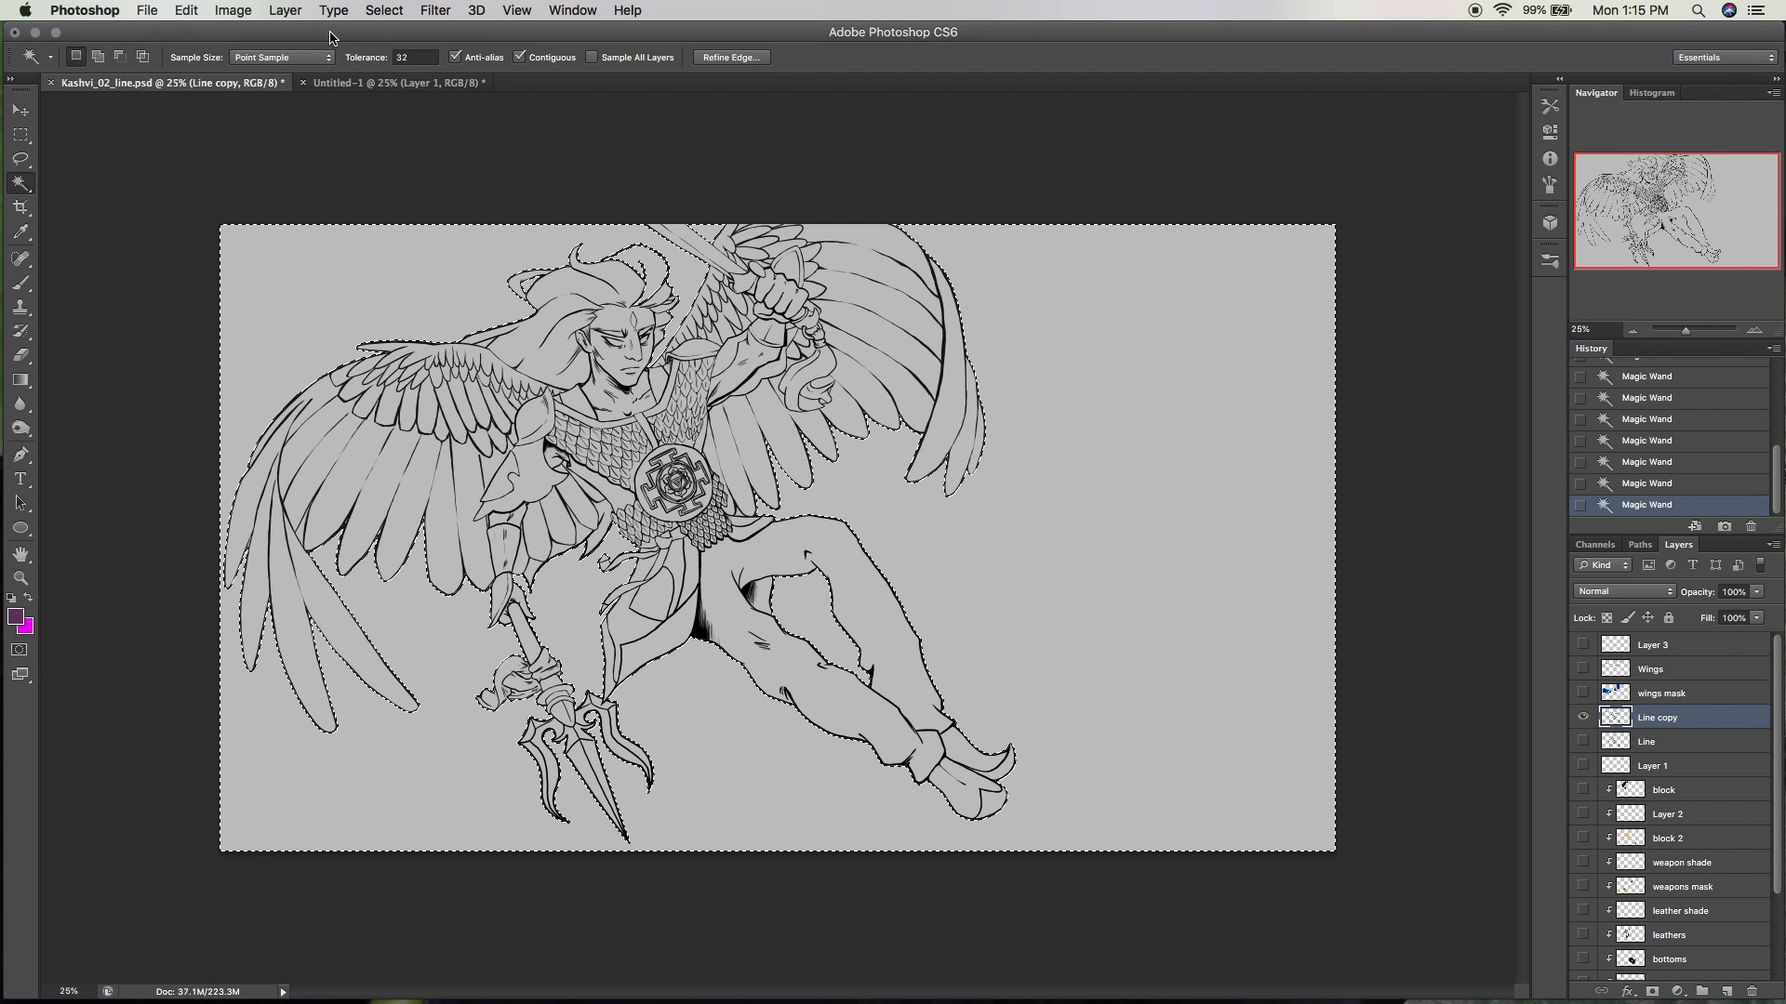
Invert the selection of the empty area so that the winged figure is selected.
left_click(281, 11)
mouse_move(424, 35)
mouse_move(384, 12)
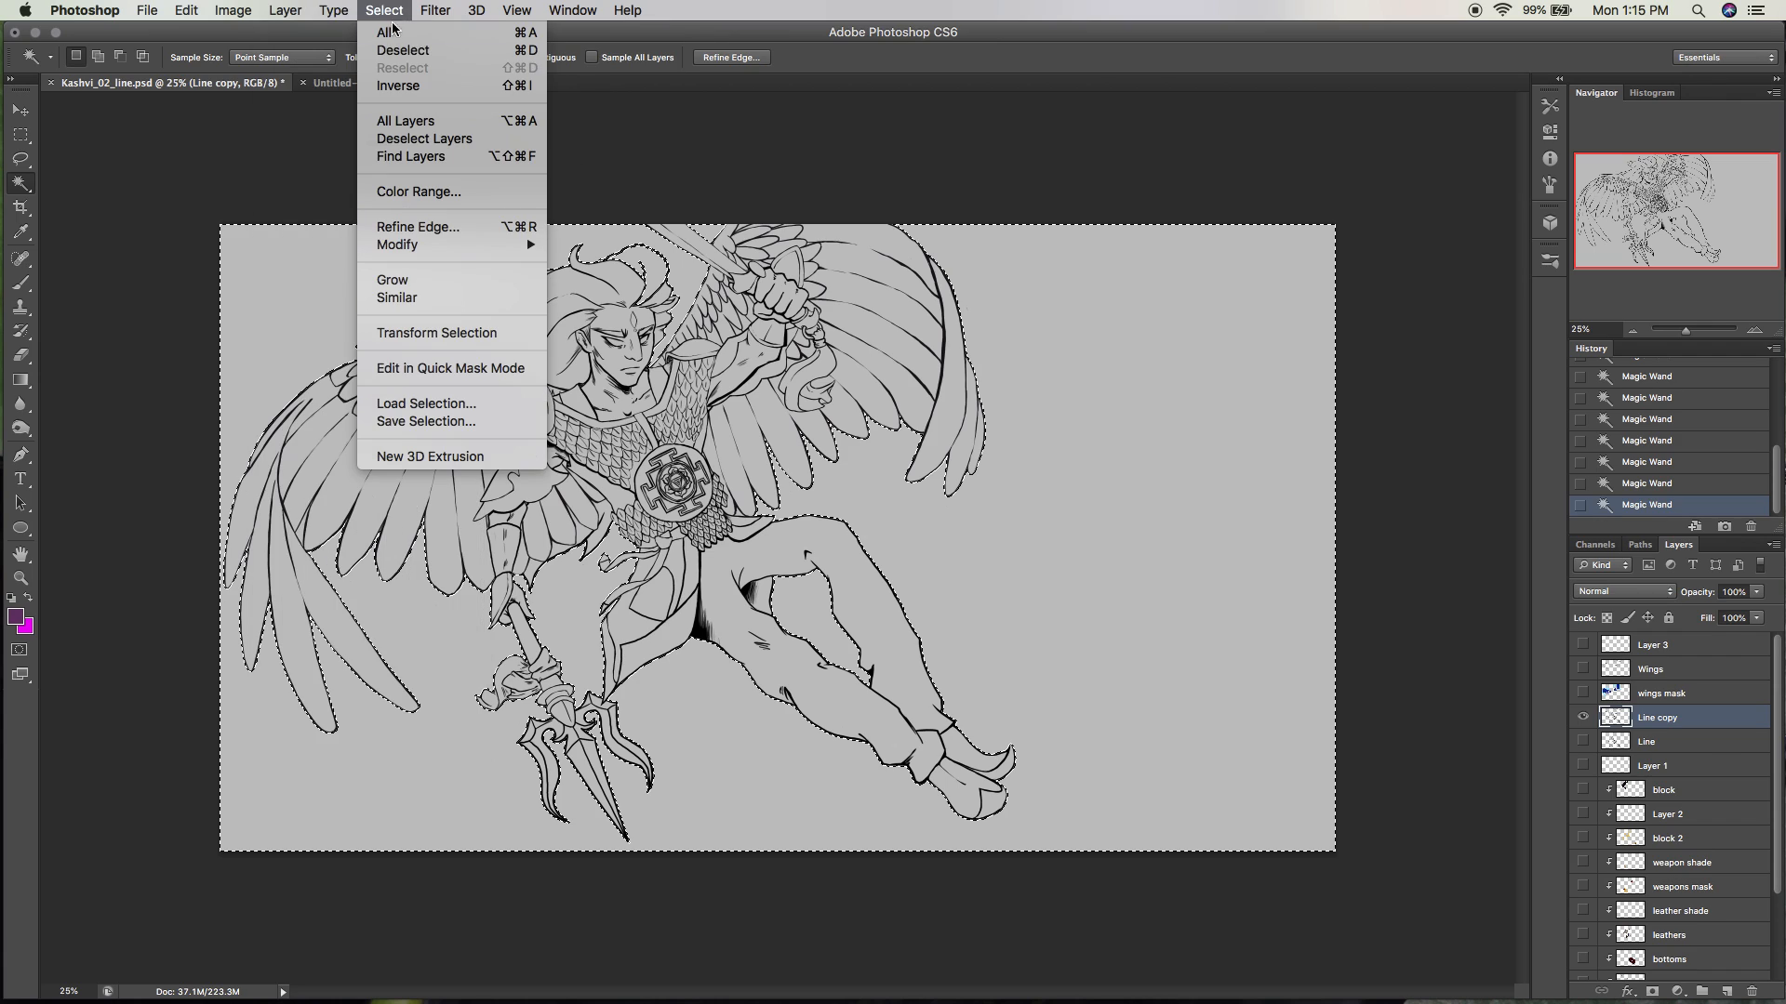
mouse_move(504, 246)
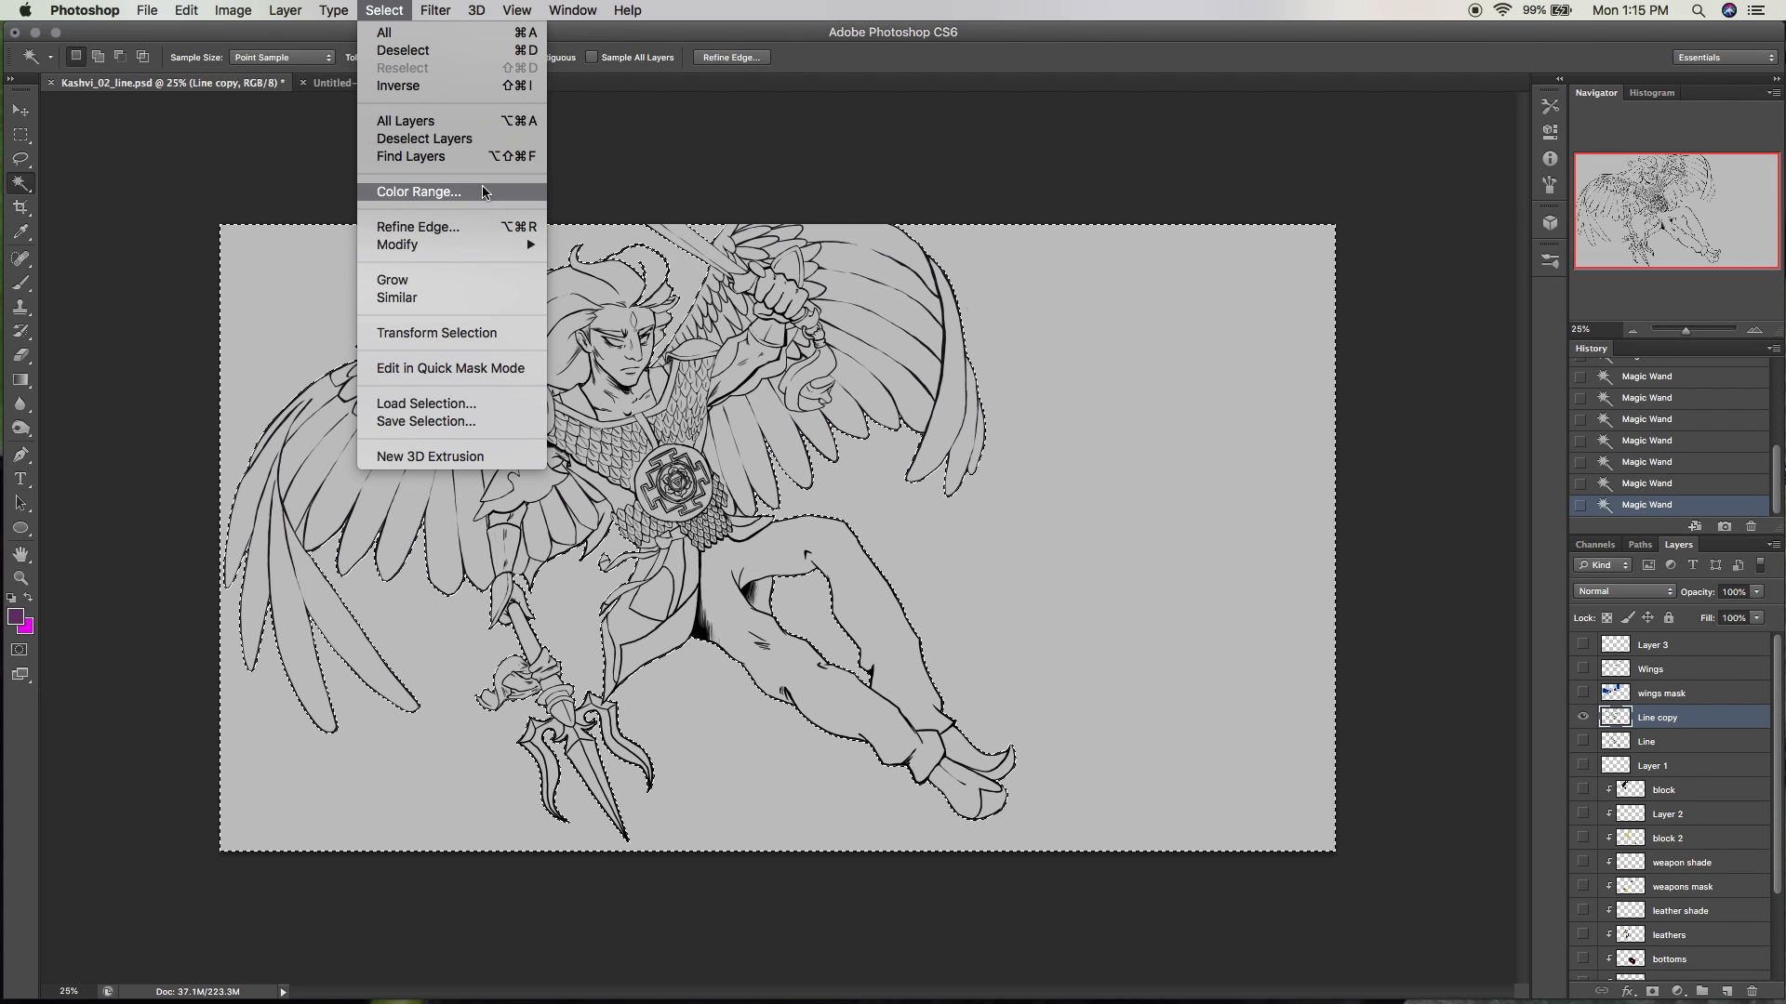
left_click(517, 86)
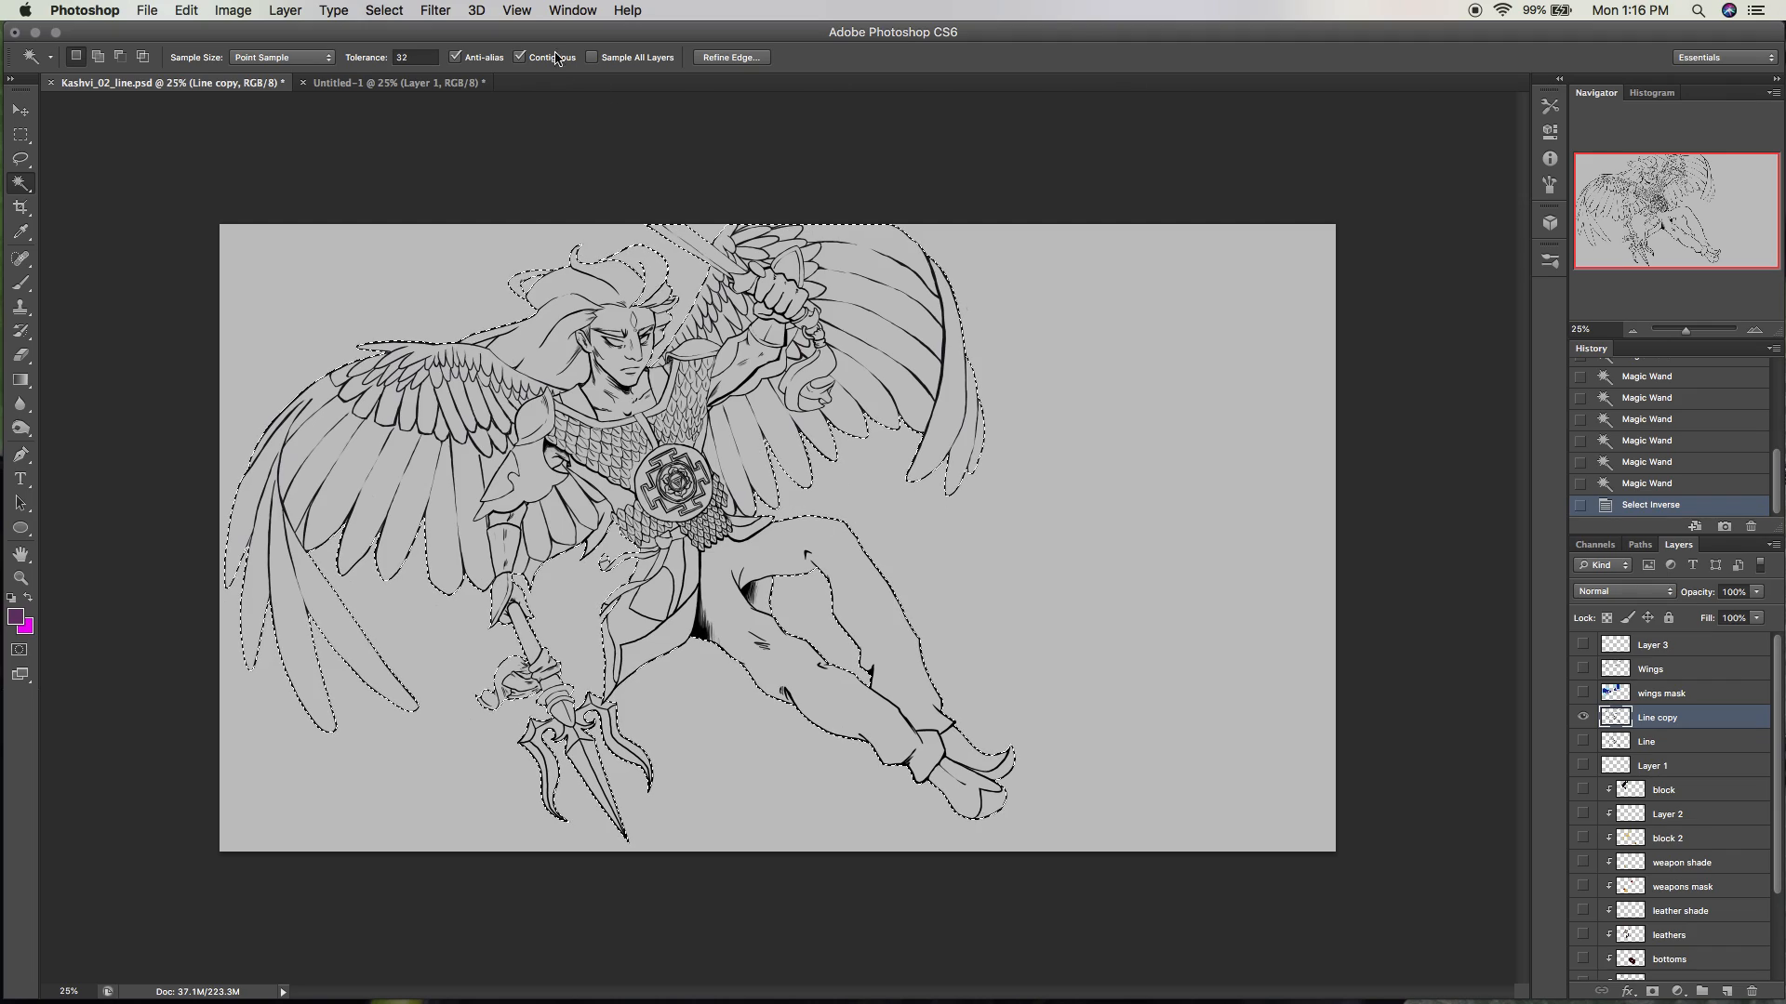
Contract the figure selection by 3 pixels so its edge sits inside the outline.
left_click(1753, 330)
left_click(1753, 330)
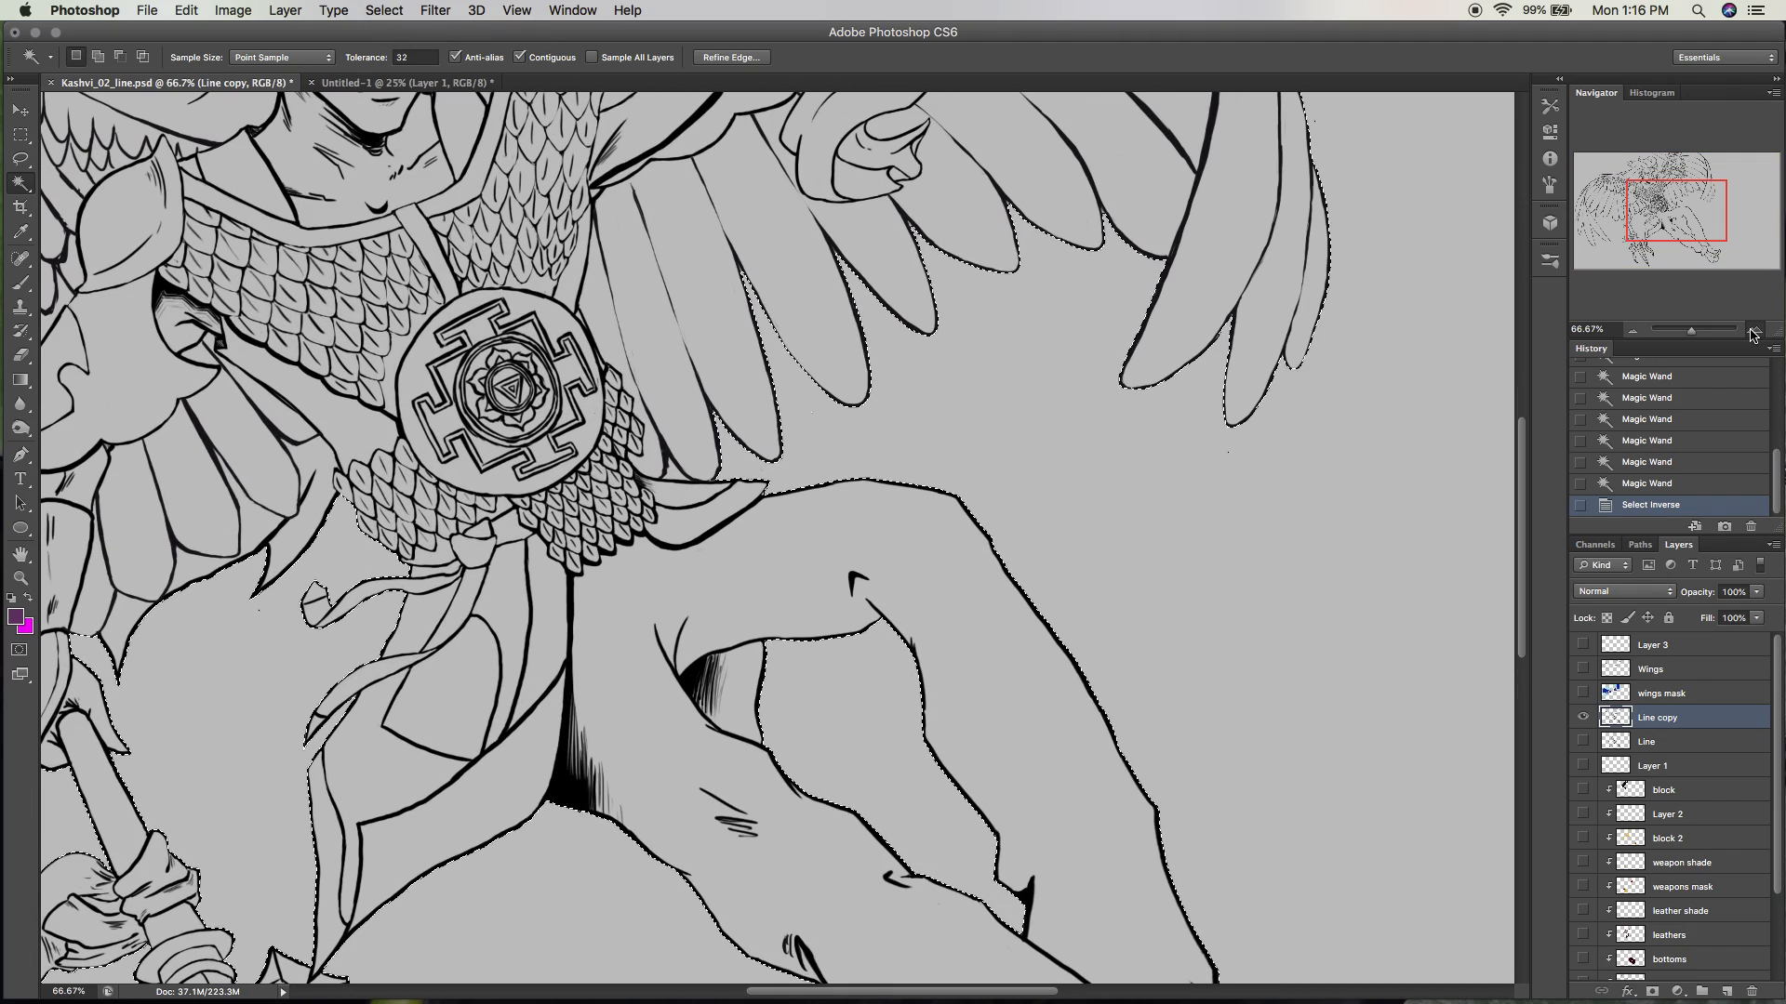
left_click(1753, 330)
left_click(1753, 331)
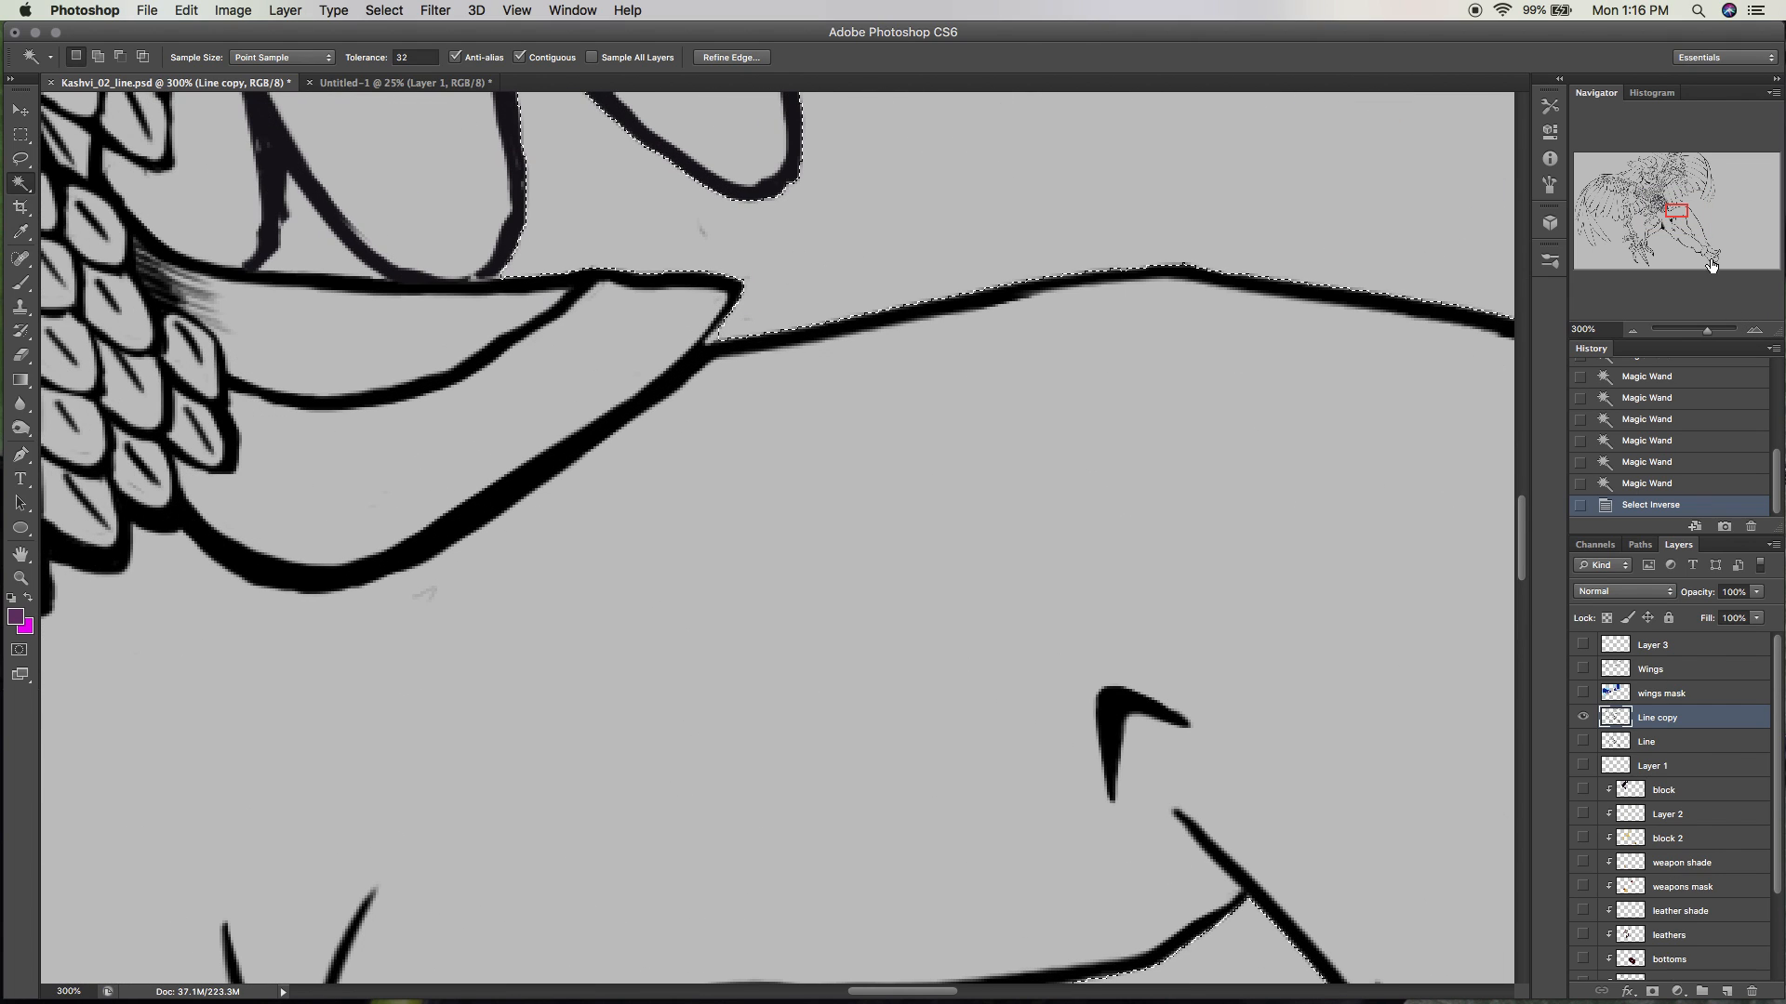
left_click(1747, 331)
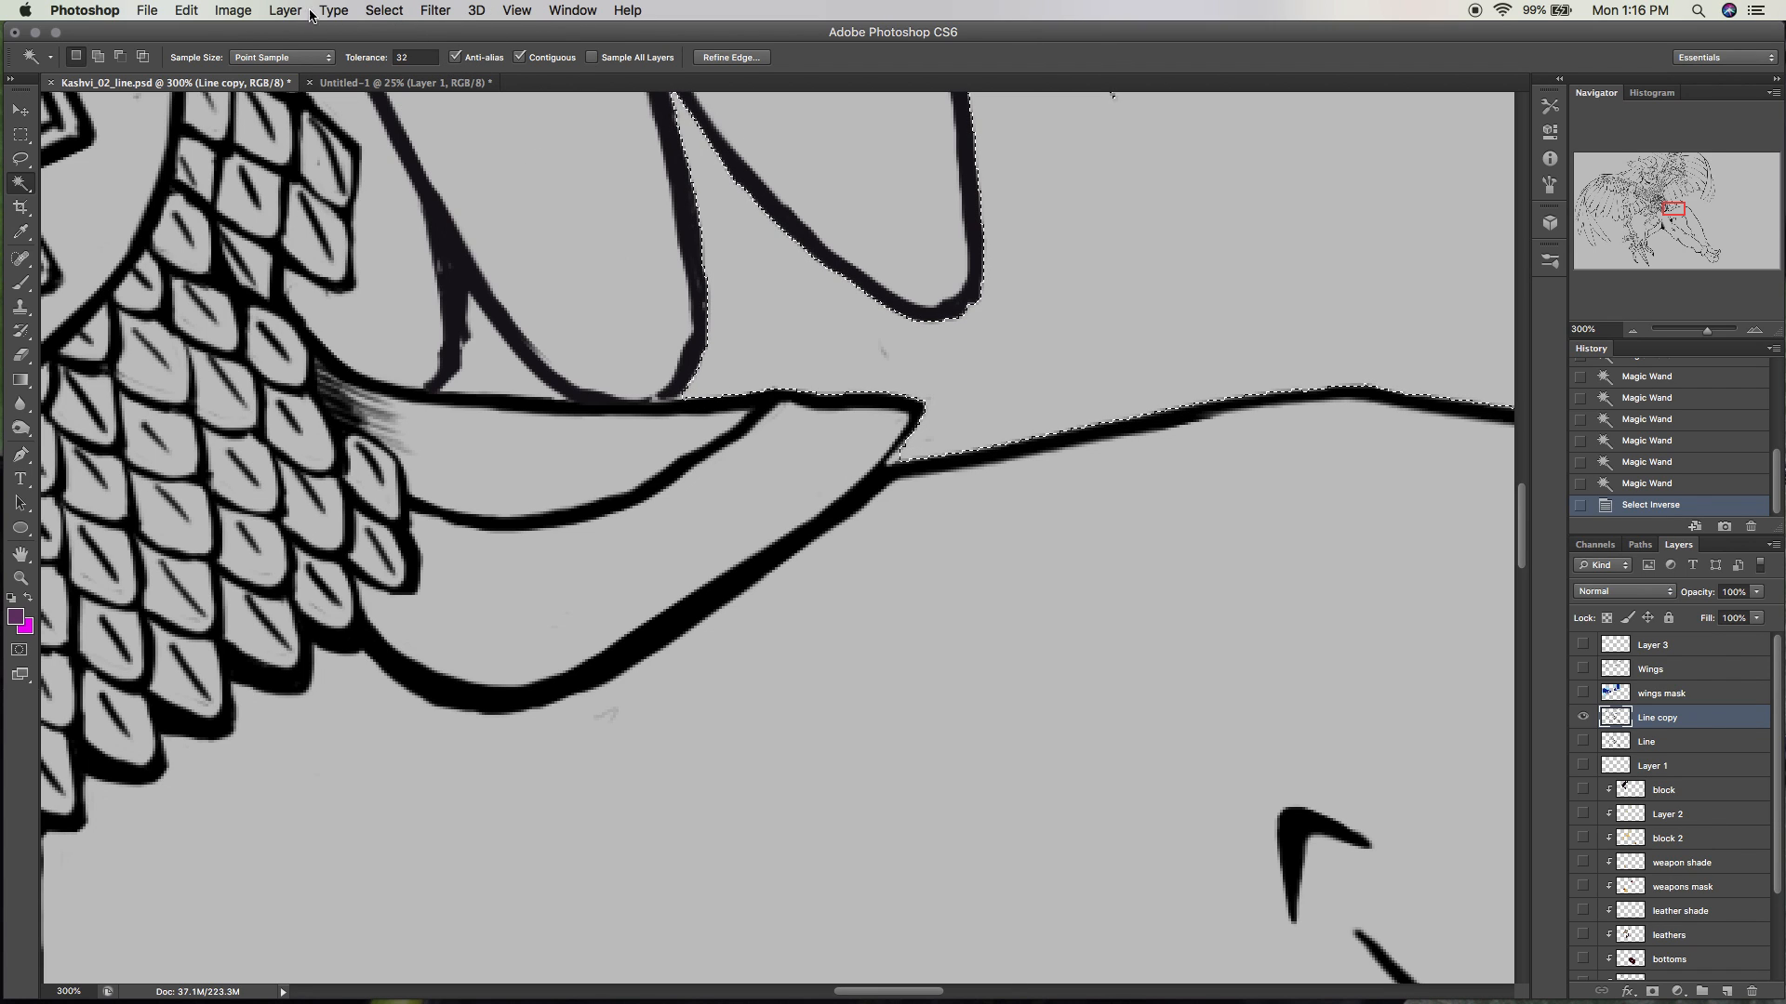
left_click(377, 11)
mouse_move(484, 251)
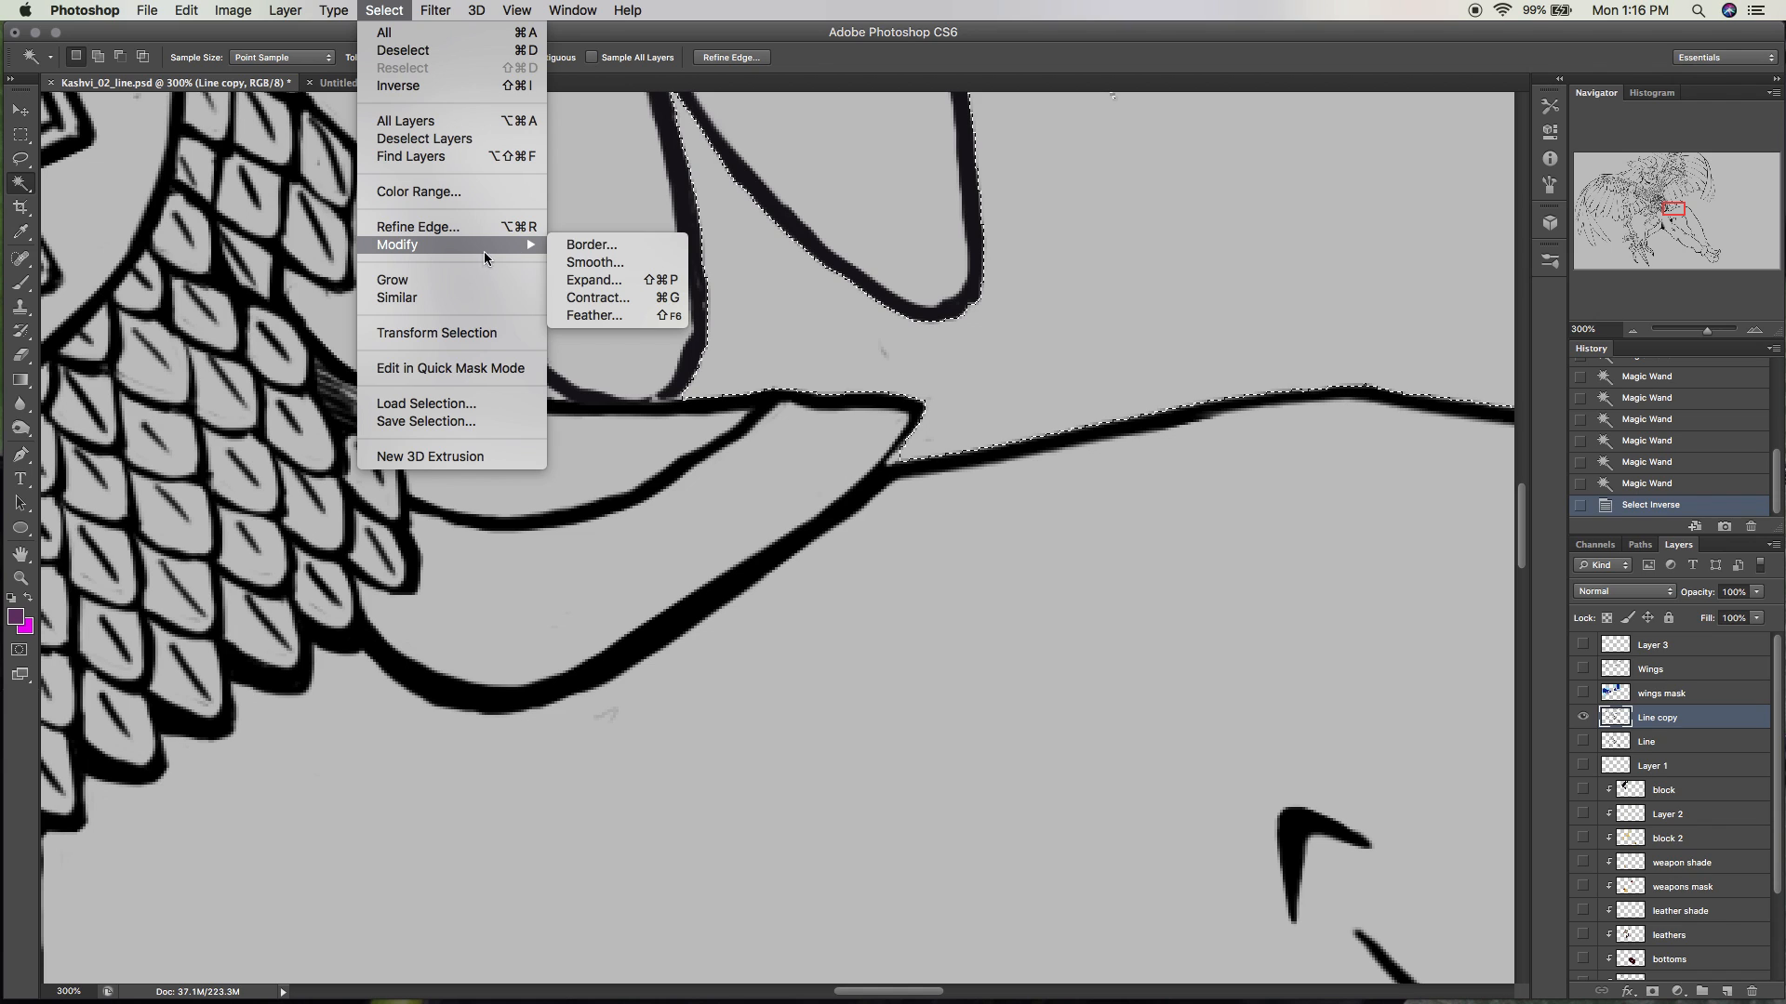
left_click(632, 298)
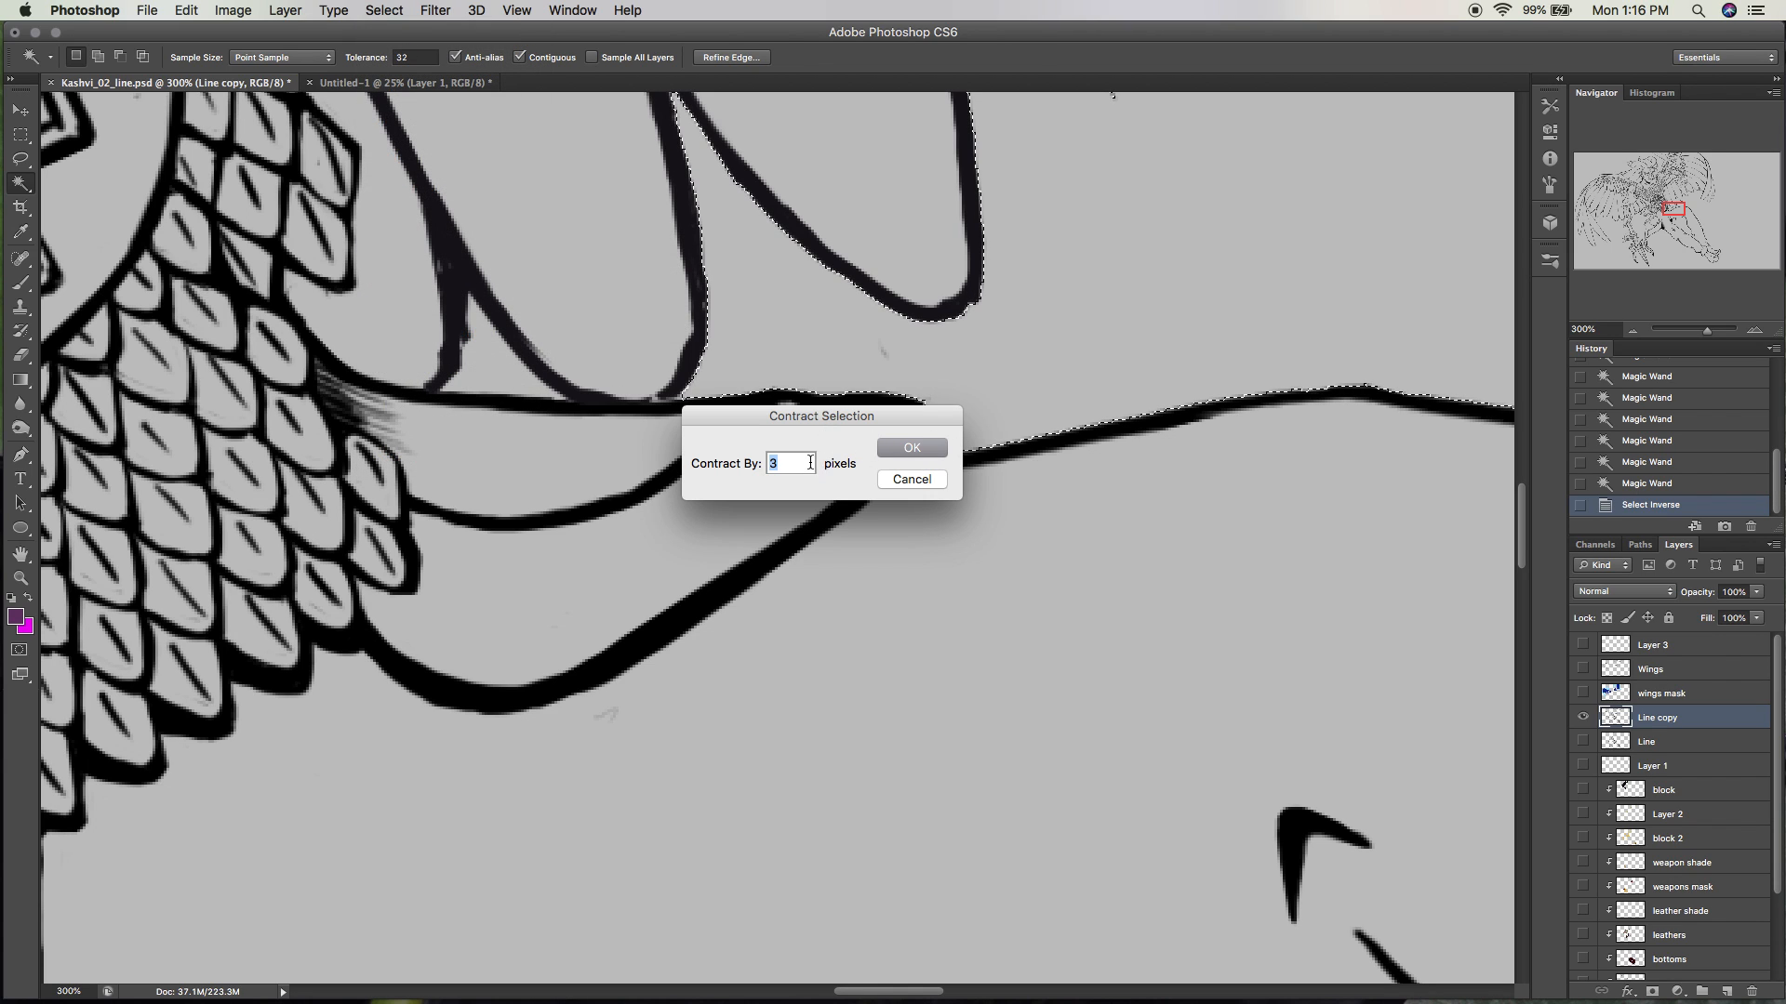
left_click(912, 447)
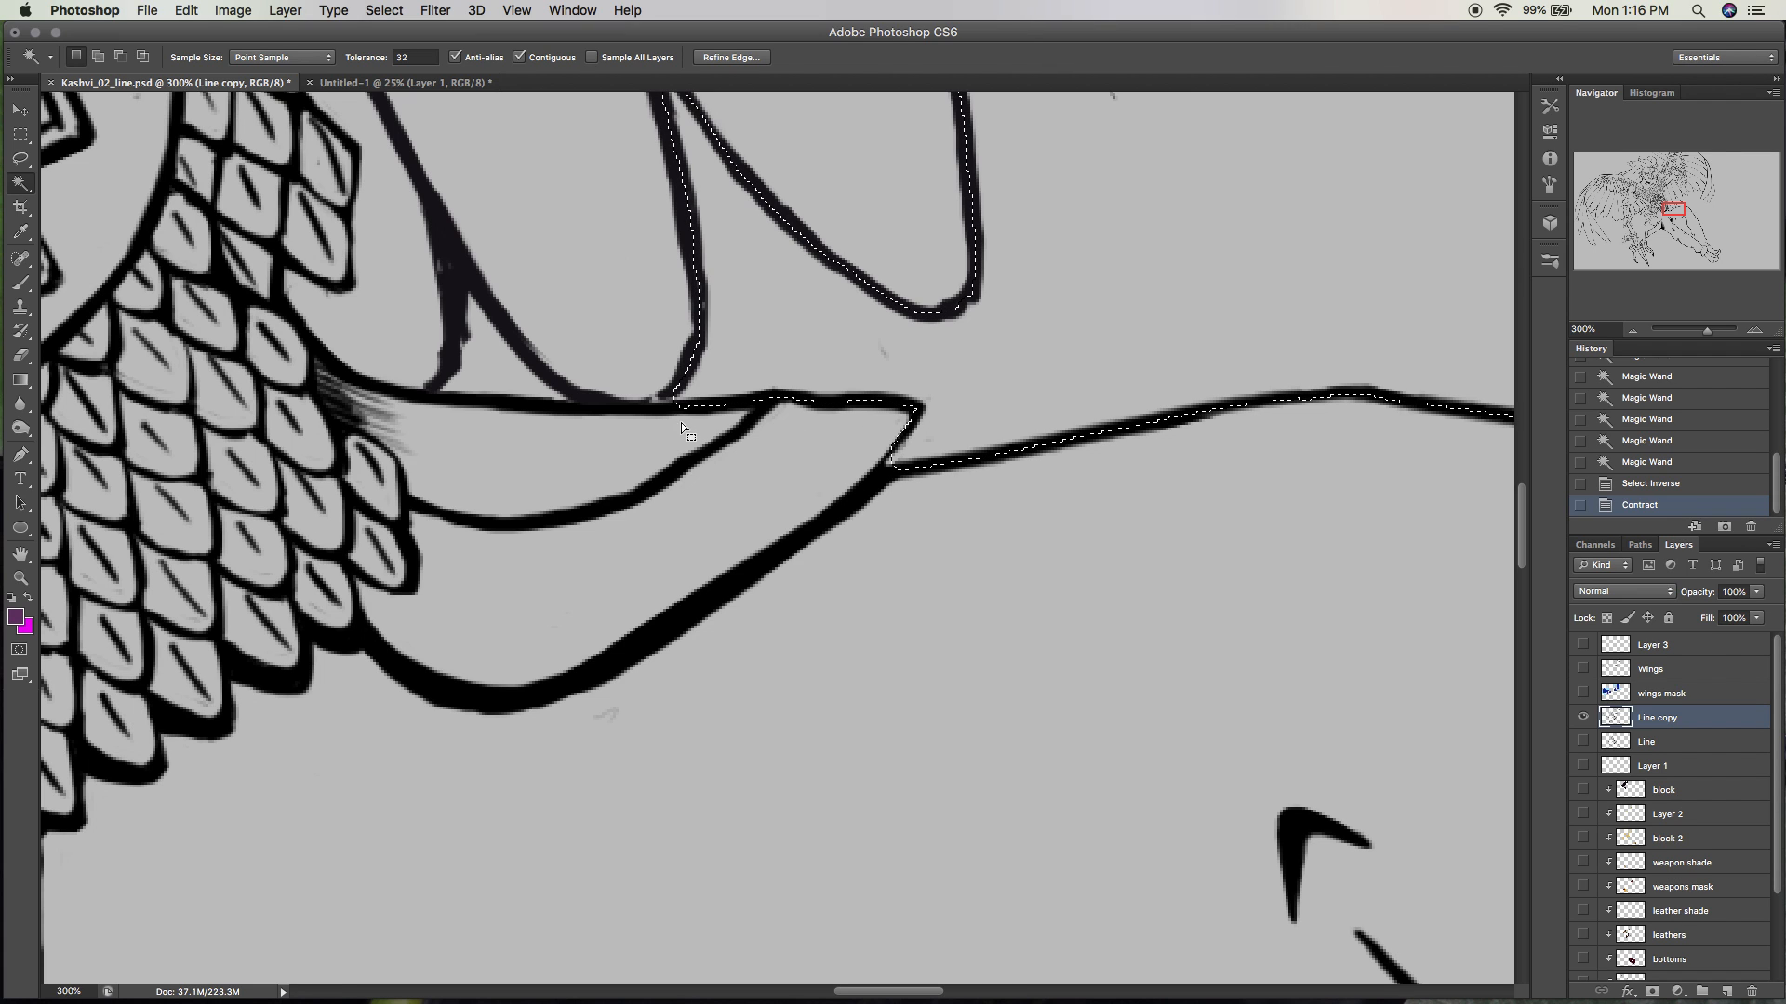
Set the foreground colour to dark blue 0d3f89, keeping the Magic Wand tool active.
left_click(1634, 330)
left_click(1635, 331)
left_click(1635, 331)
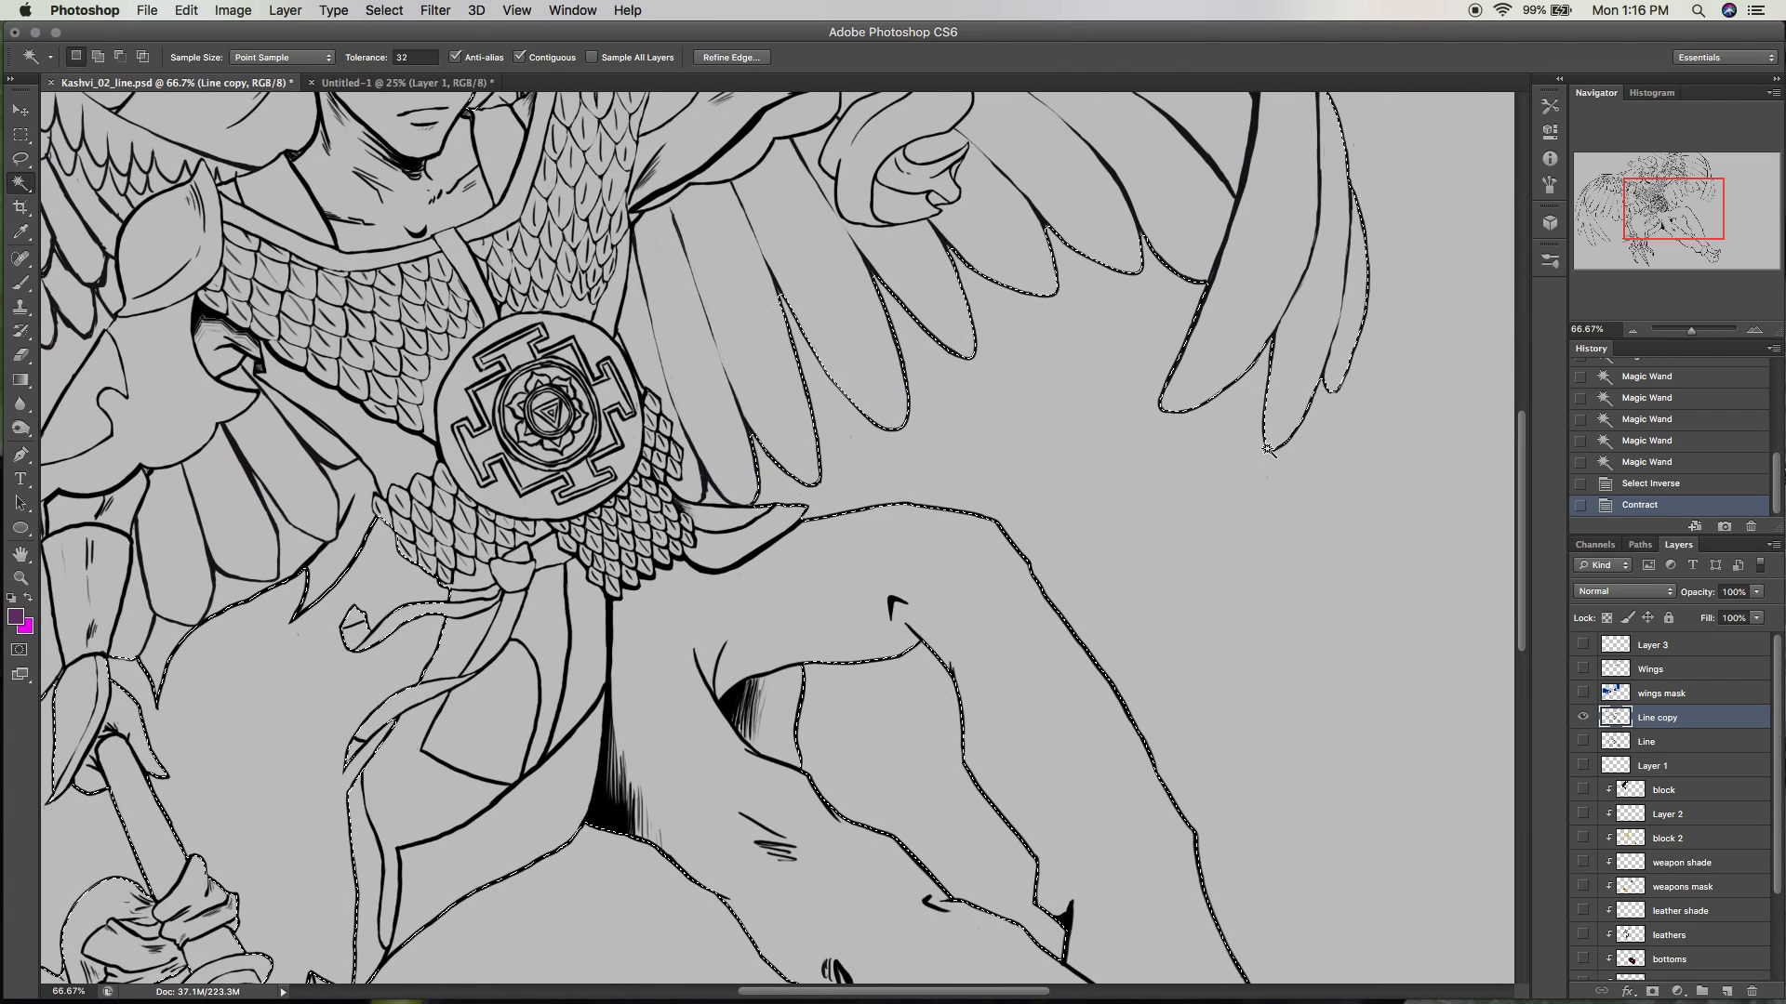
left_click_drag(1677, 228, 1643, 210)
left_click(1635, 332)
left_click(1635, 332)
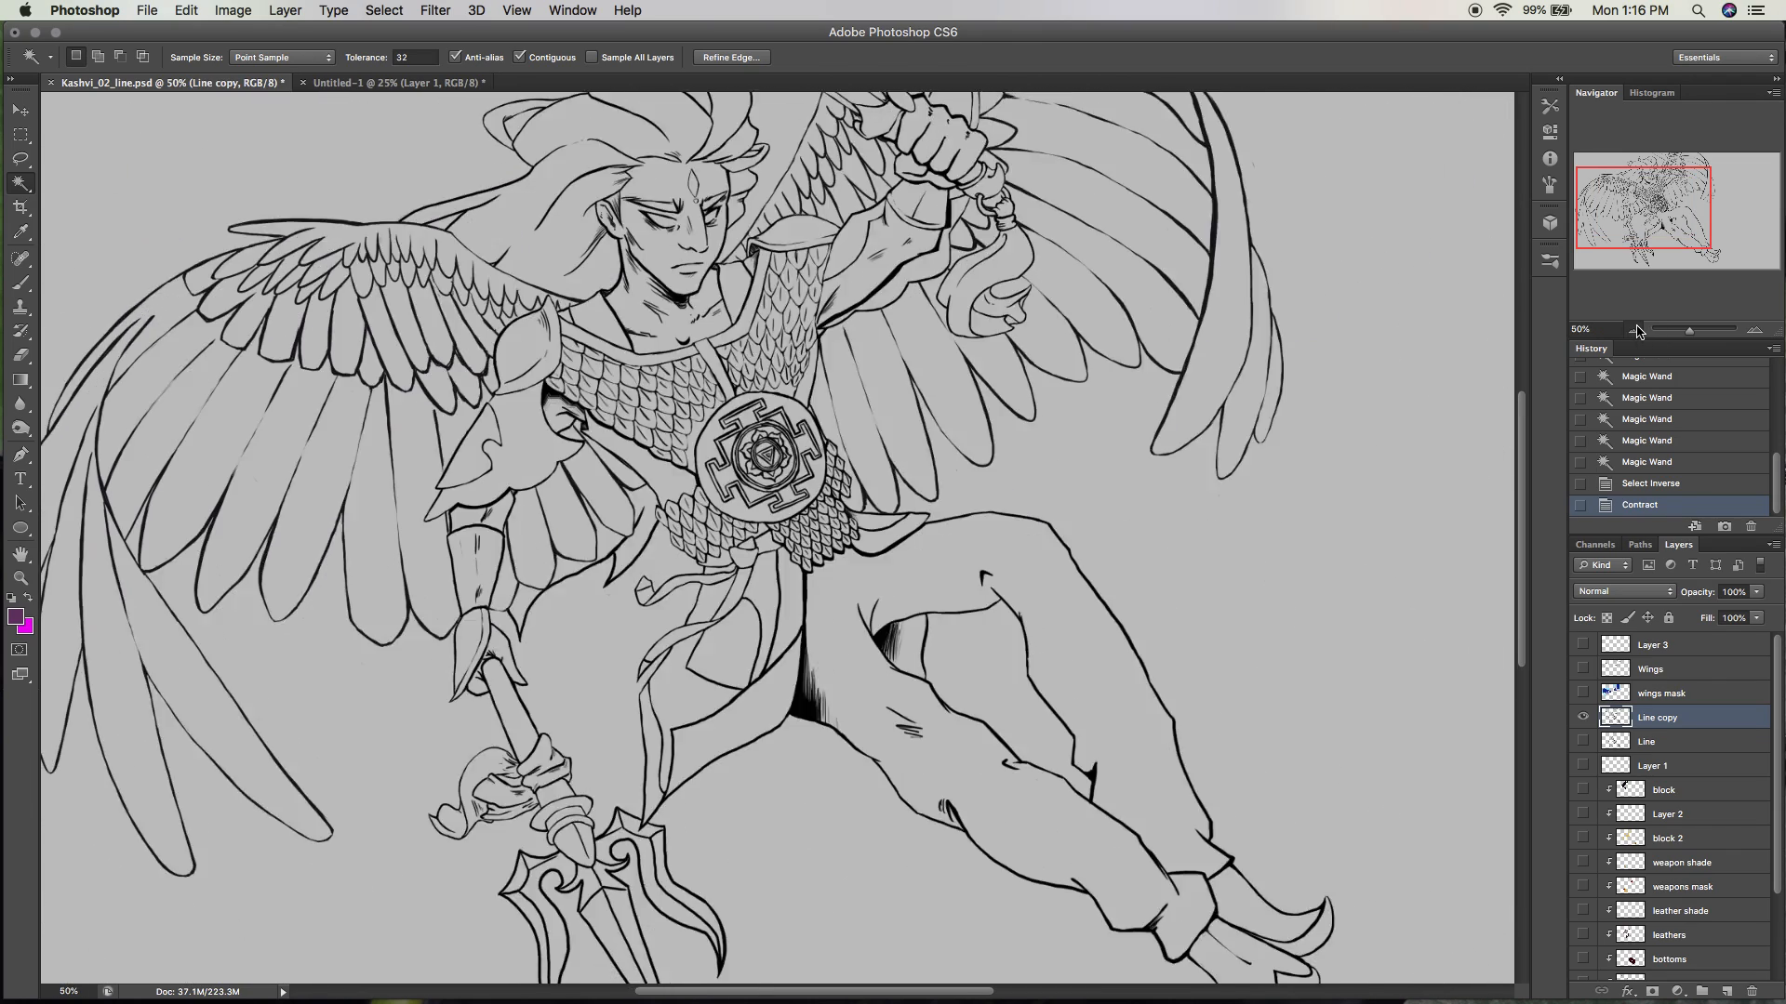
left_click(15, 616)
left_click(854, 385)
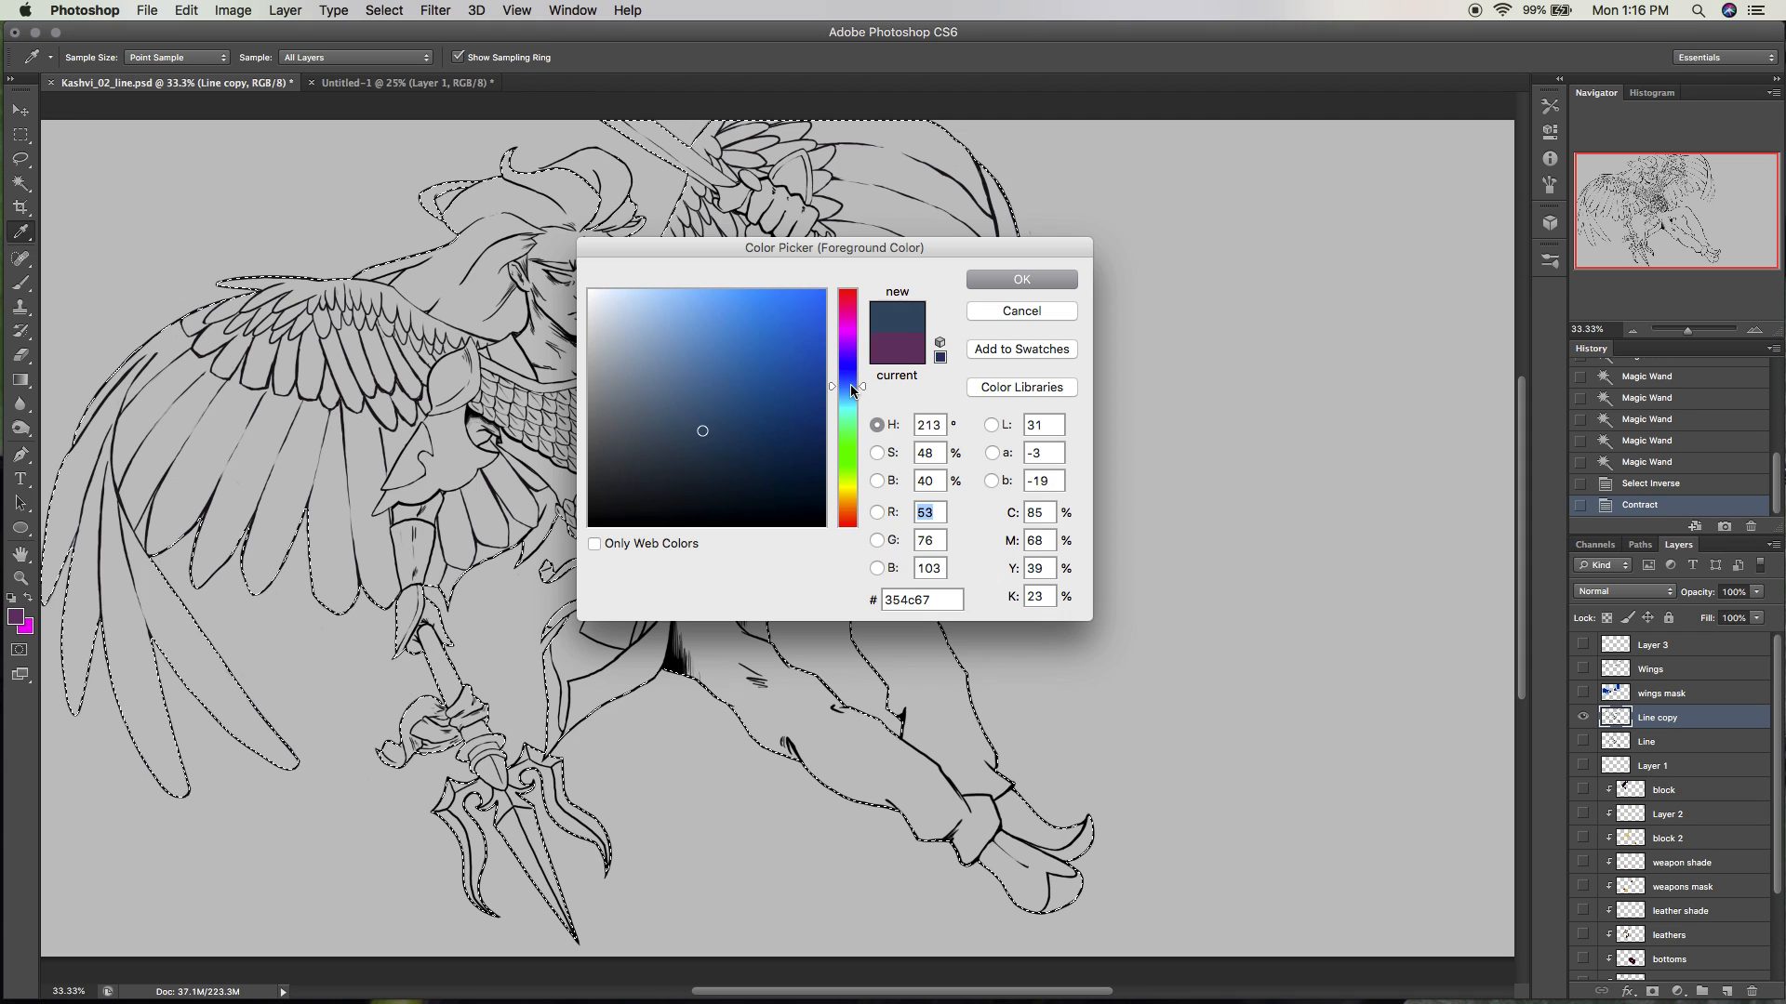
left_click_drag(721, 424, 763, 370)
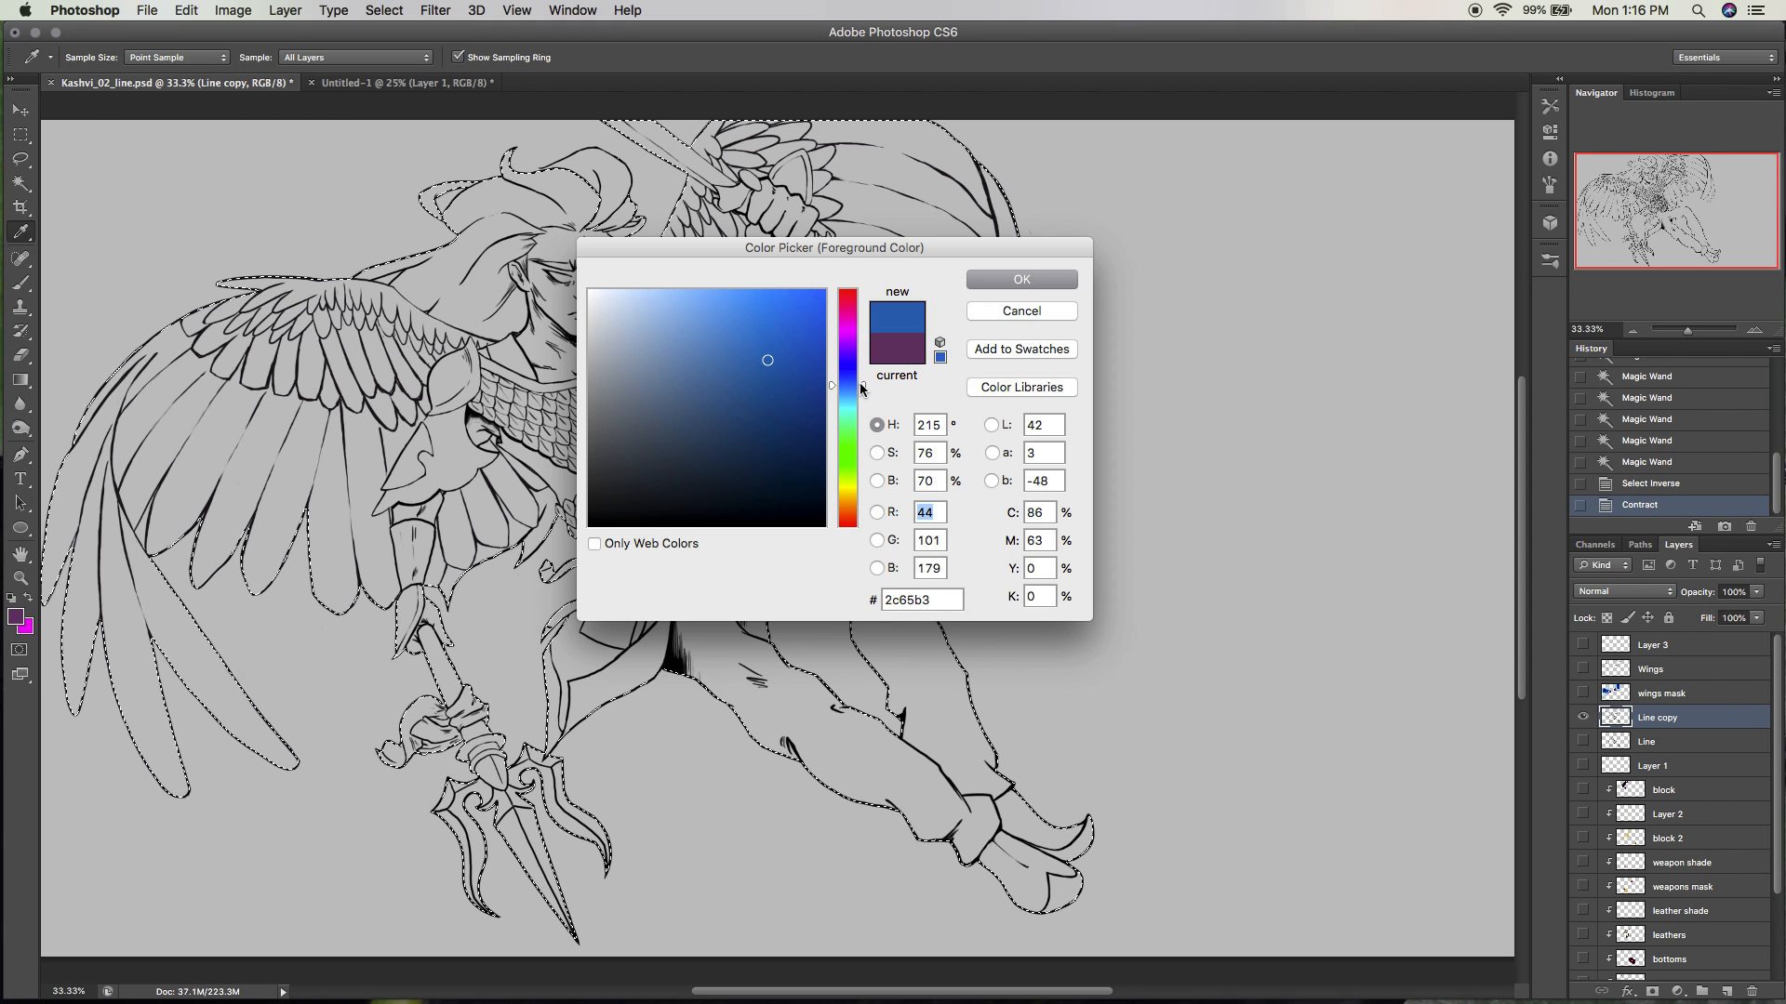
left_click_drag(781, 385, 793, 388)
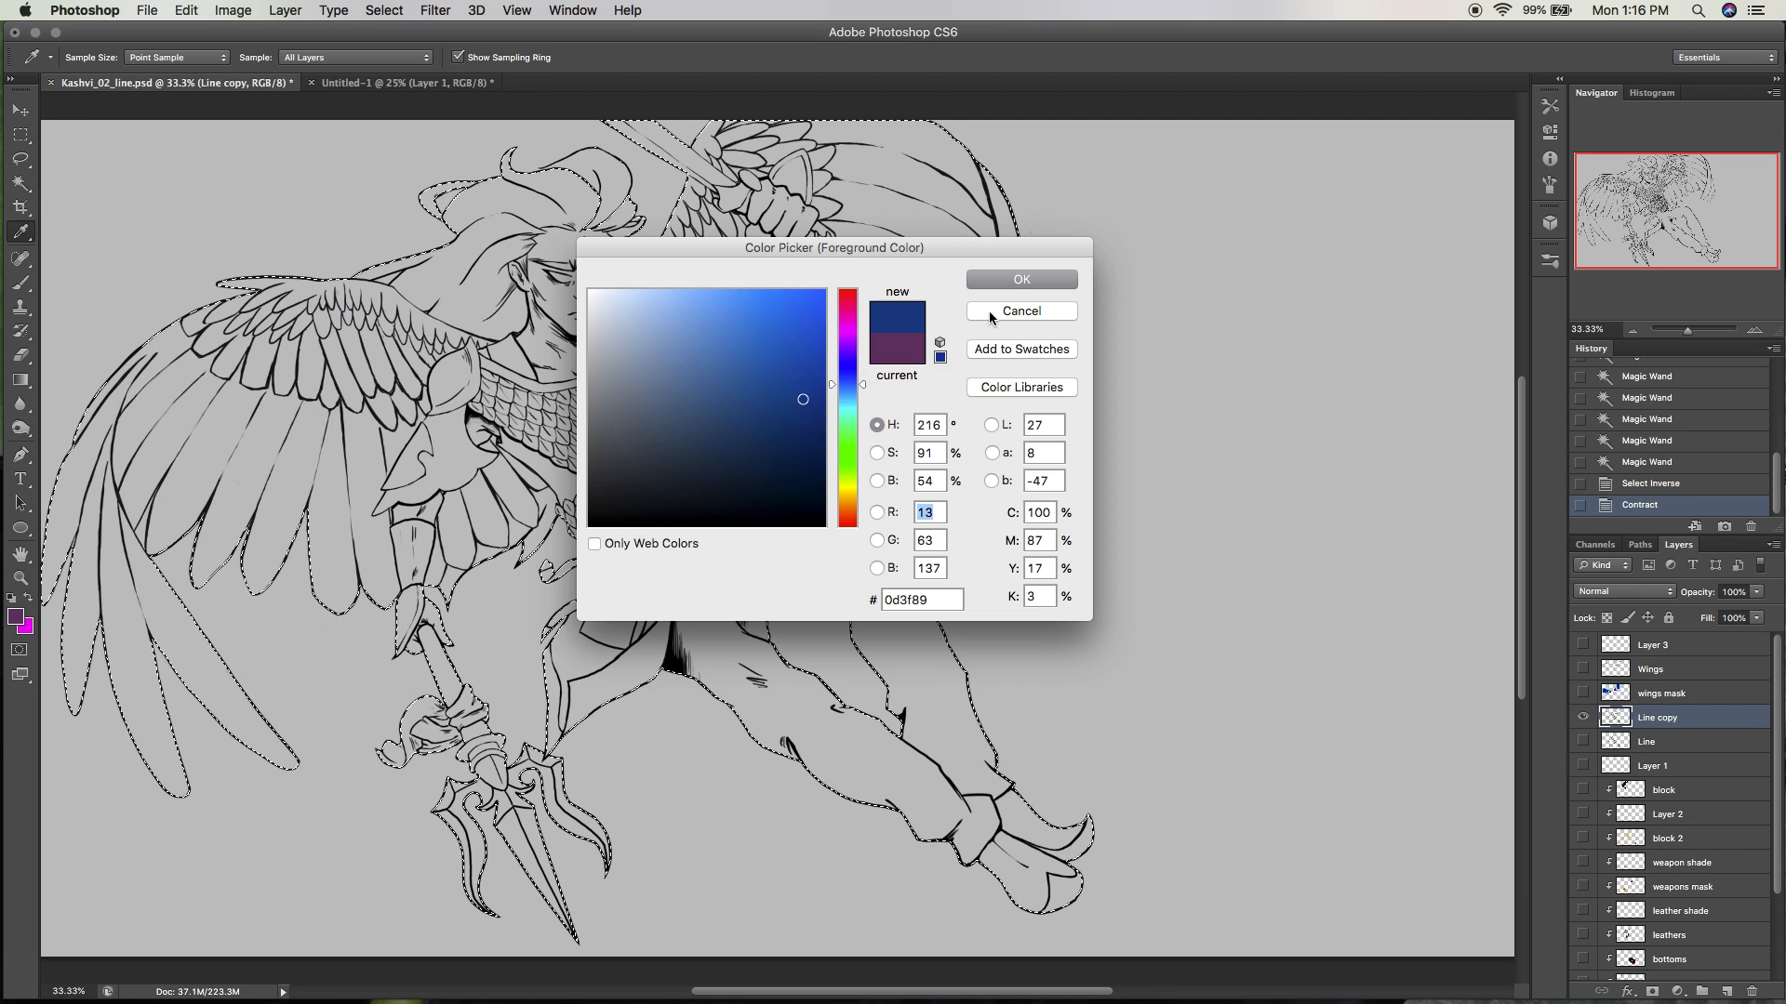
left_click(1002, 279)
key("w")
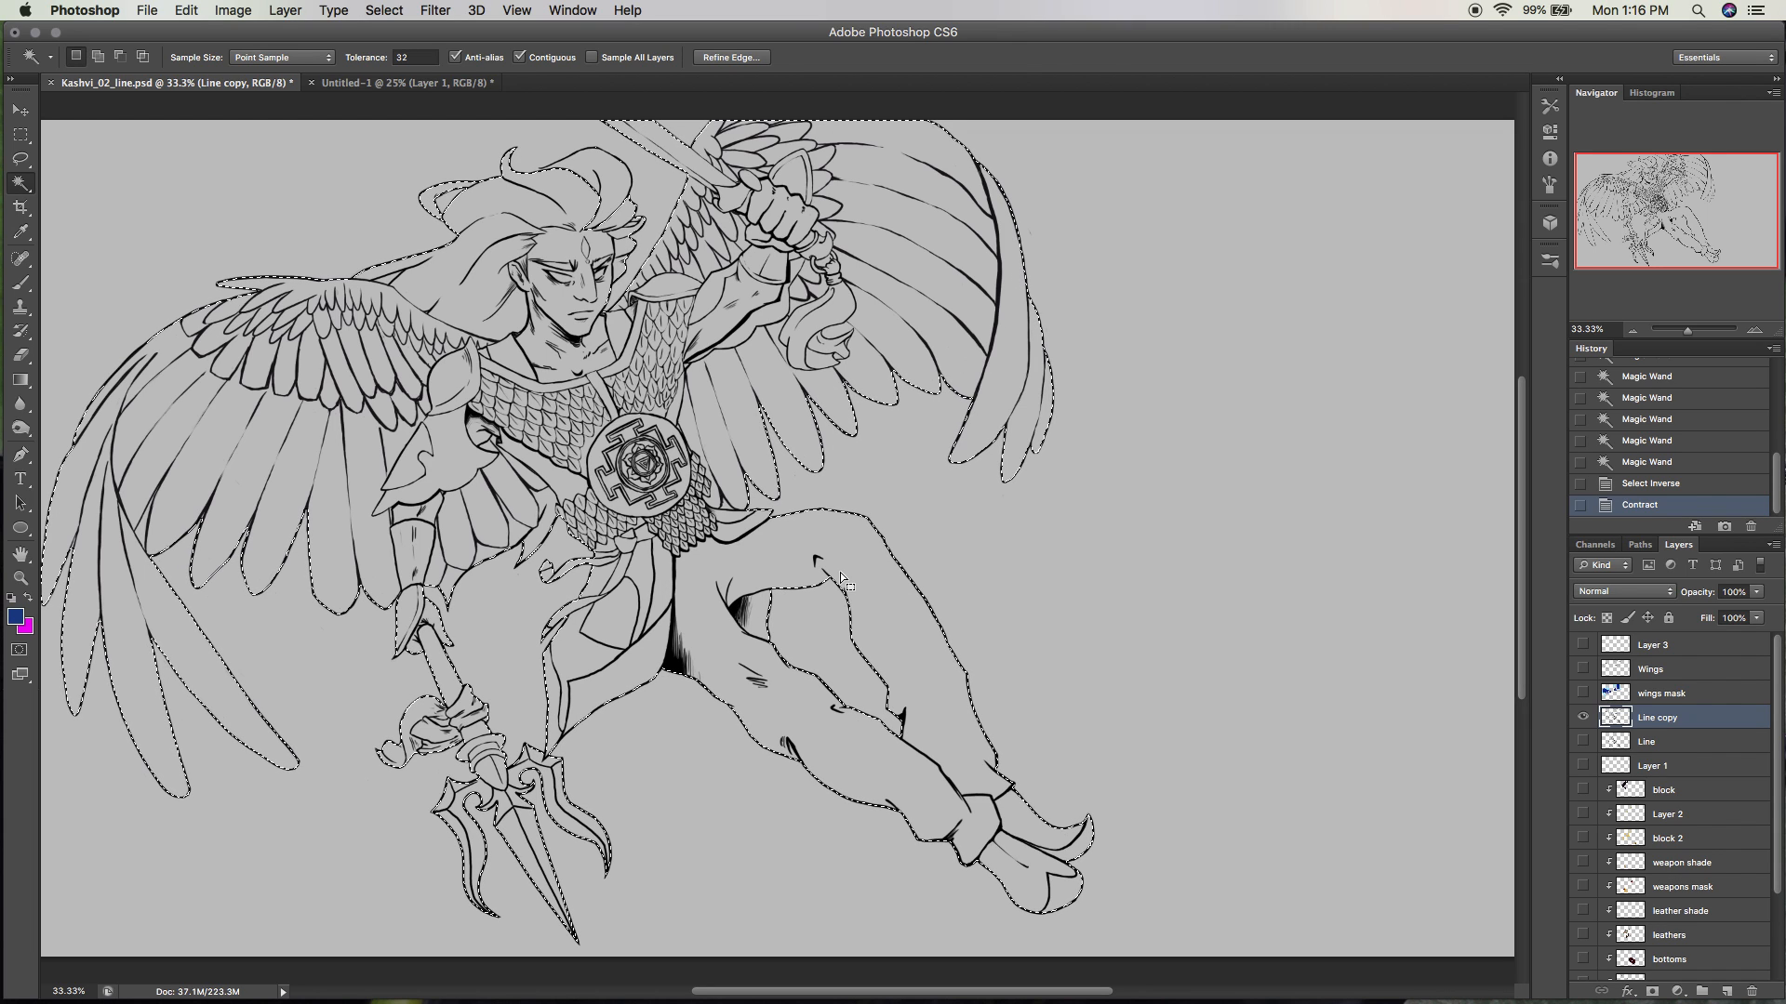
Try filling the selection directly on Line copy with the foreground colour at 100% opacity, and undo the fill.
left_click(186, 10)
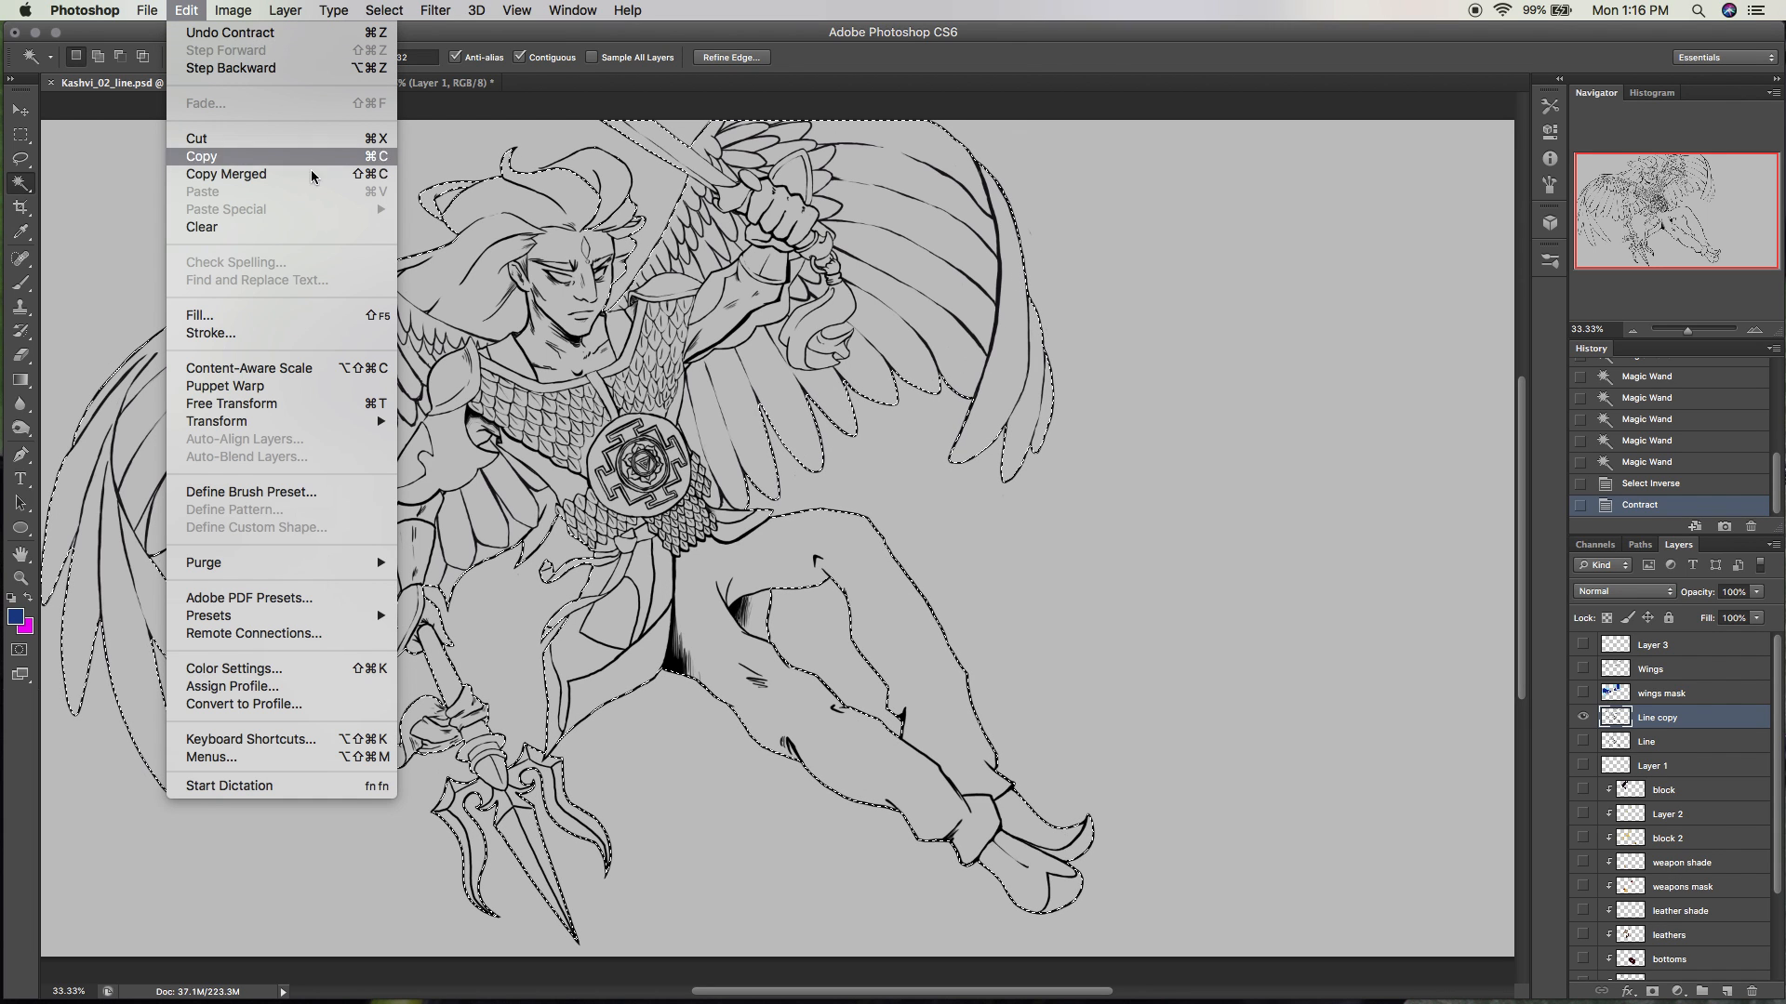
left_click(186, 11)
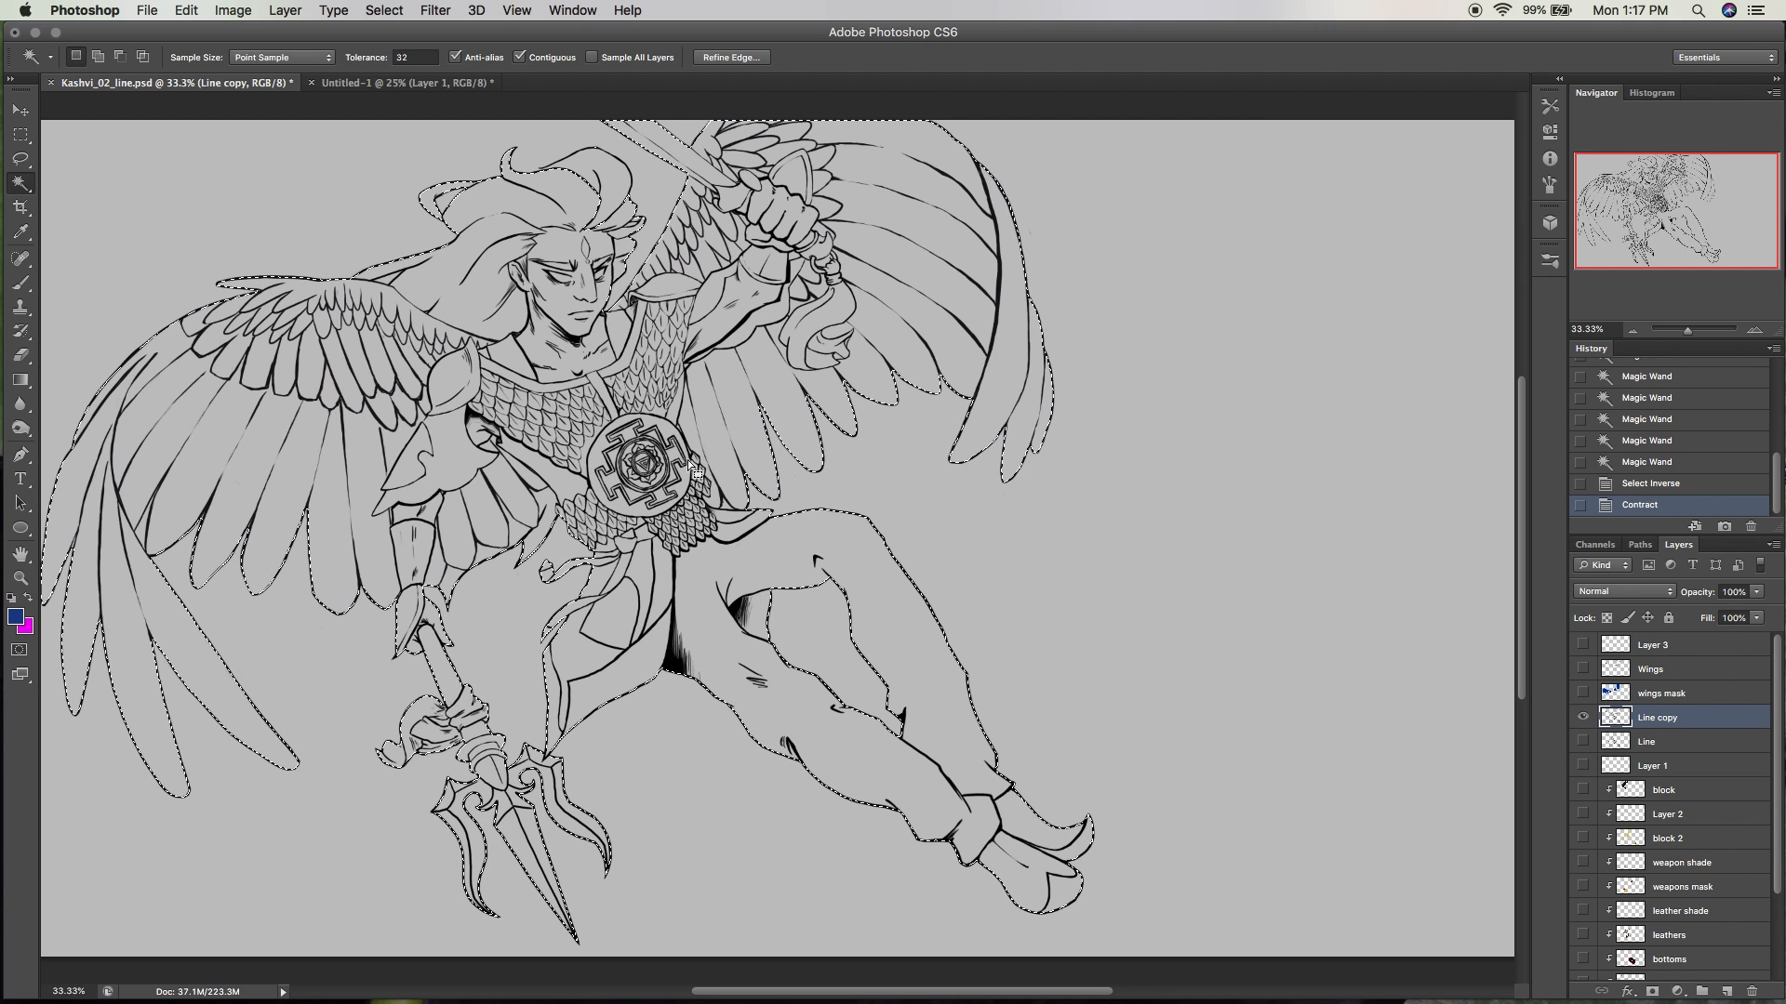
key("shift")
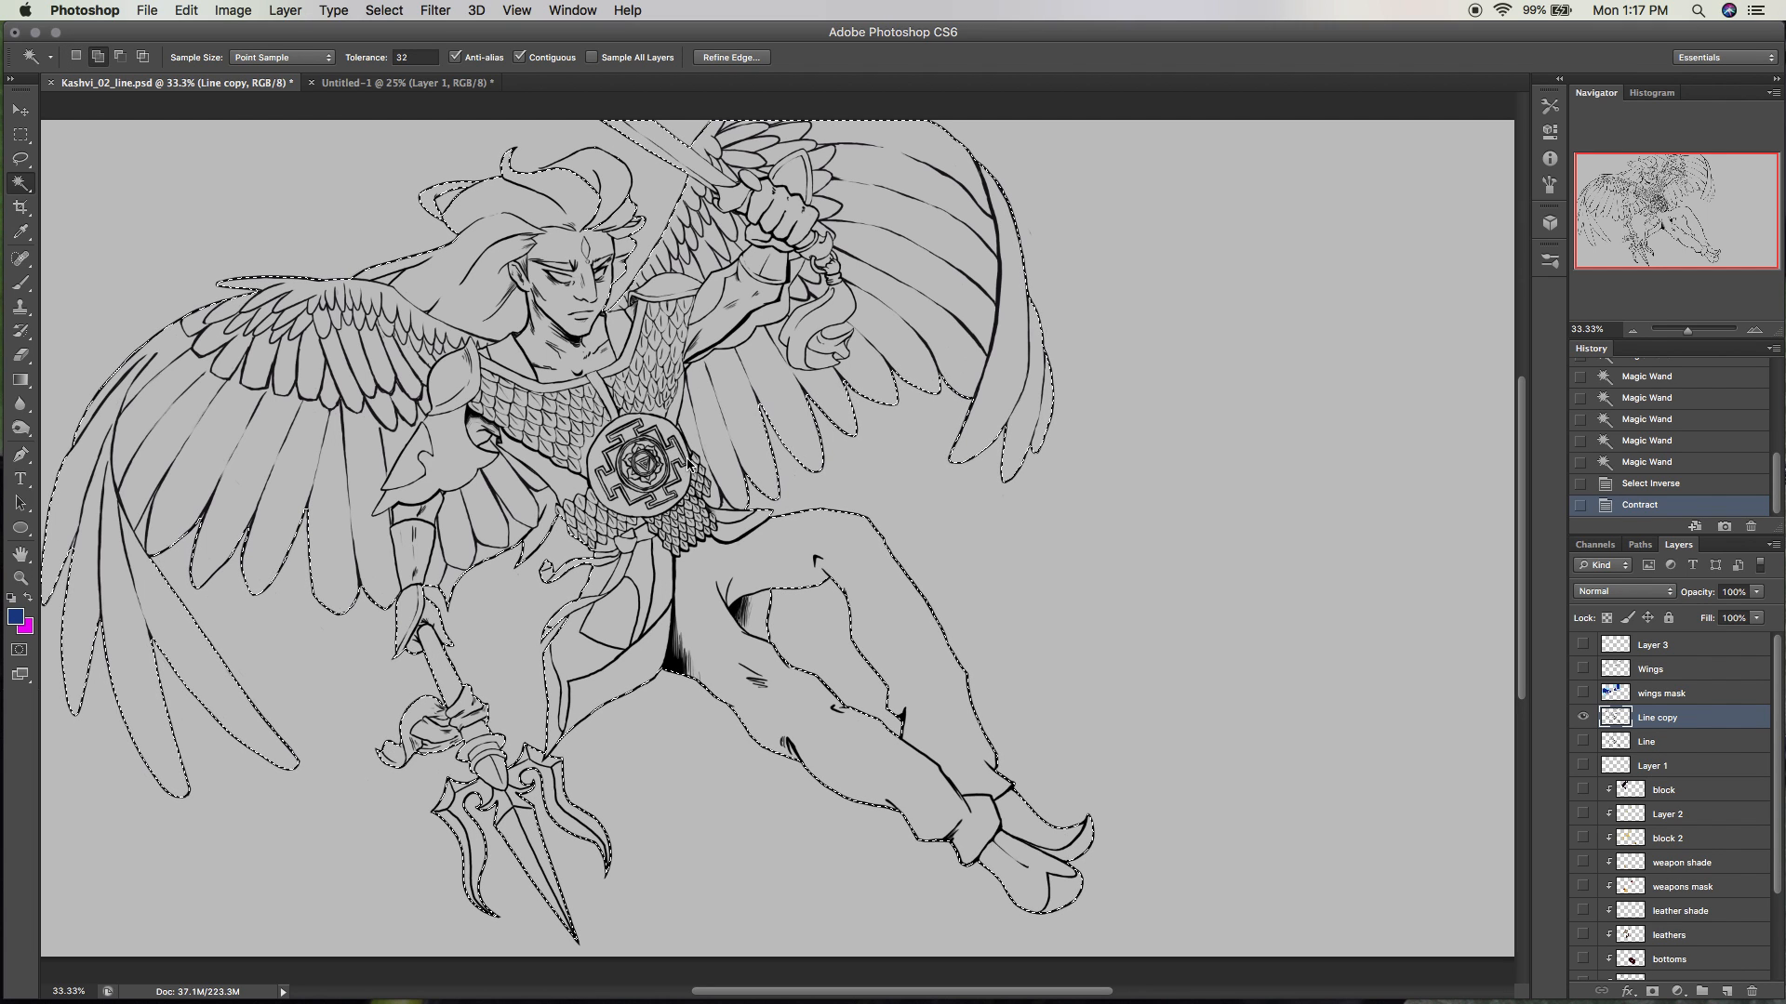
key("shift+BackSpace")
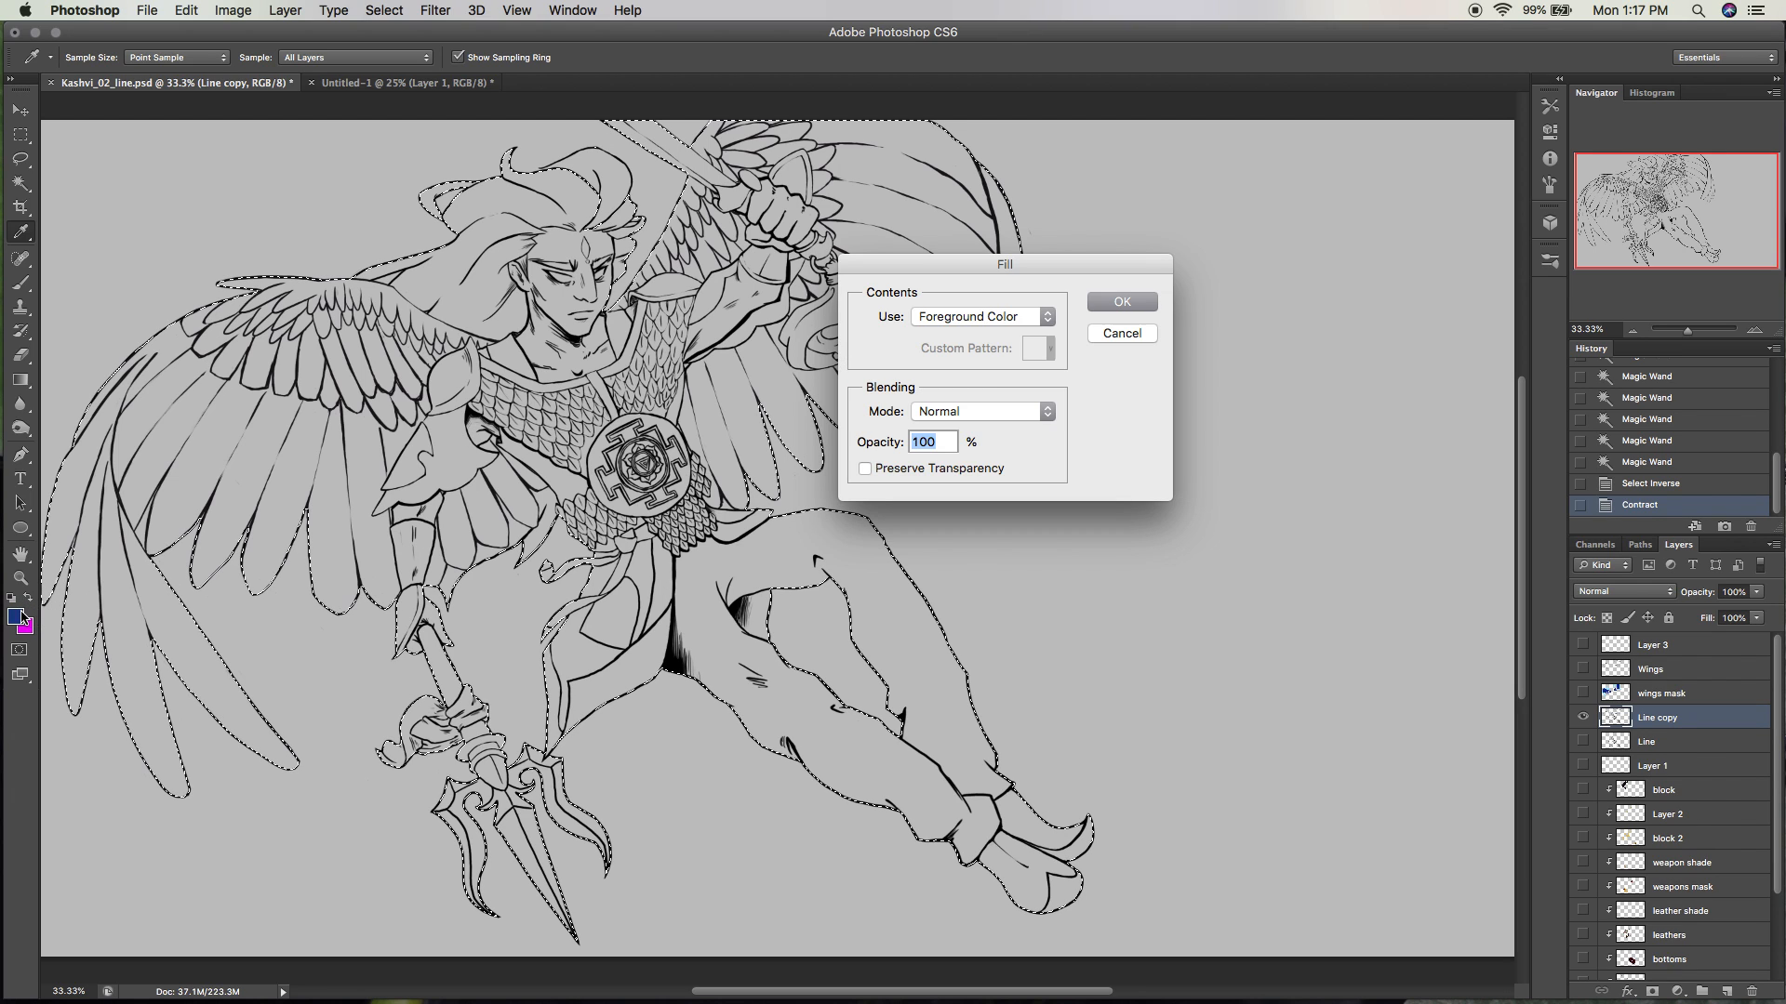
left_click(1047, 317)
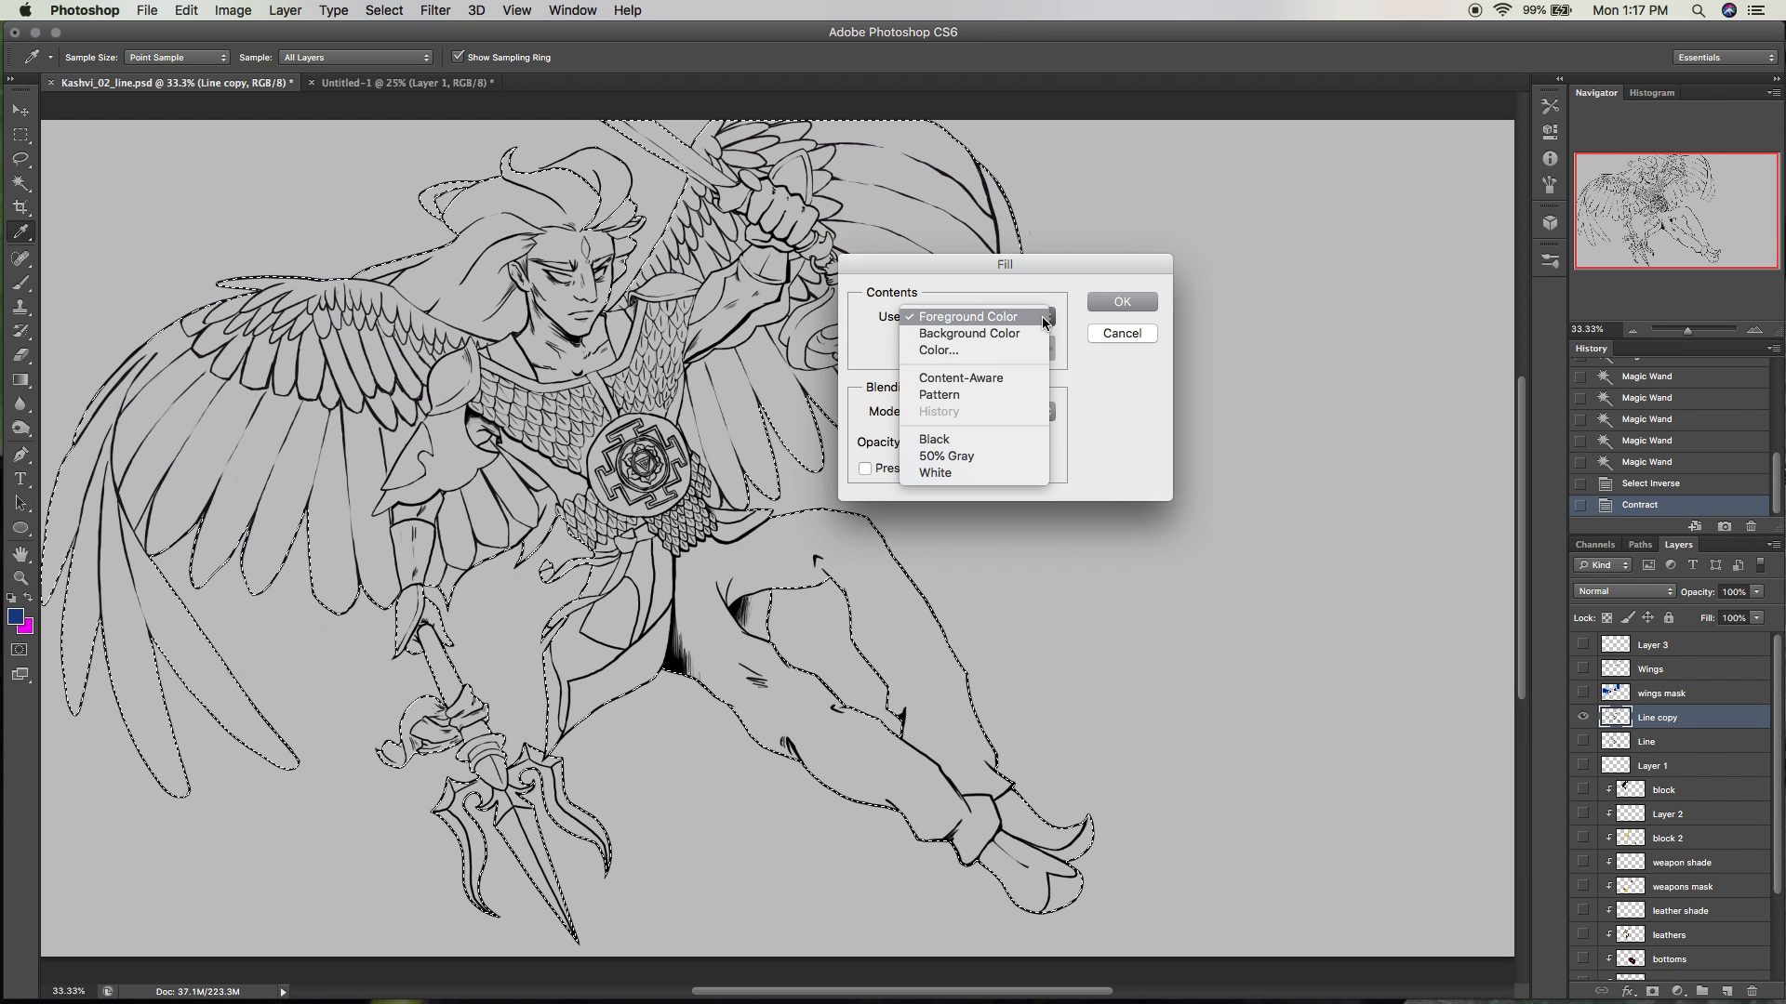
left_click(1004, 317)
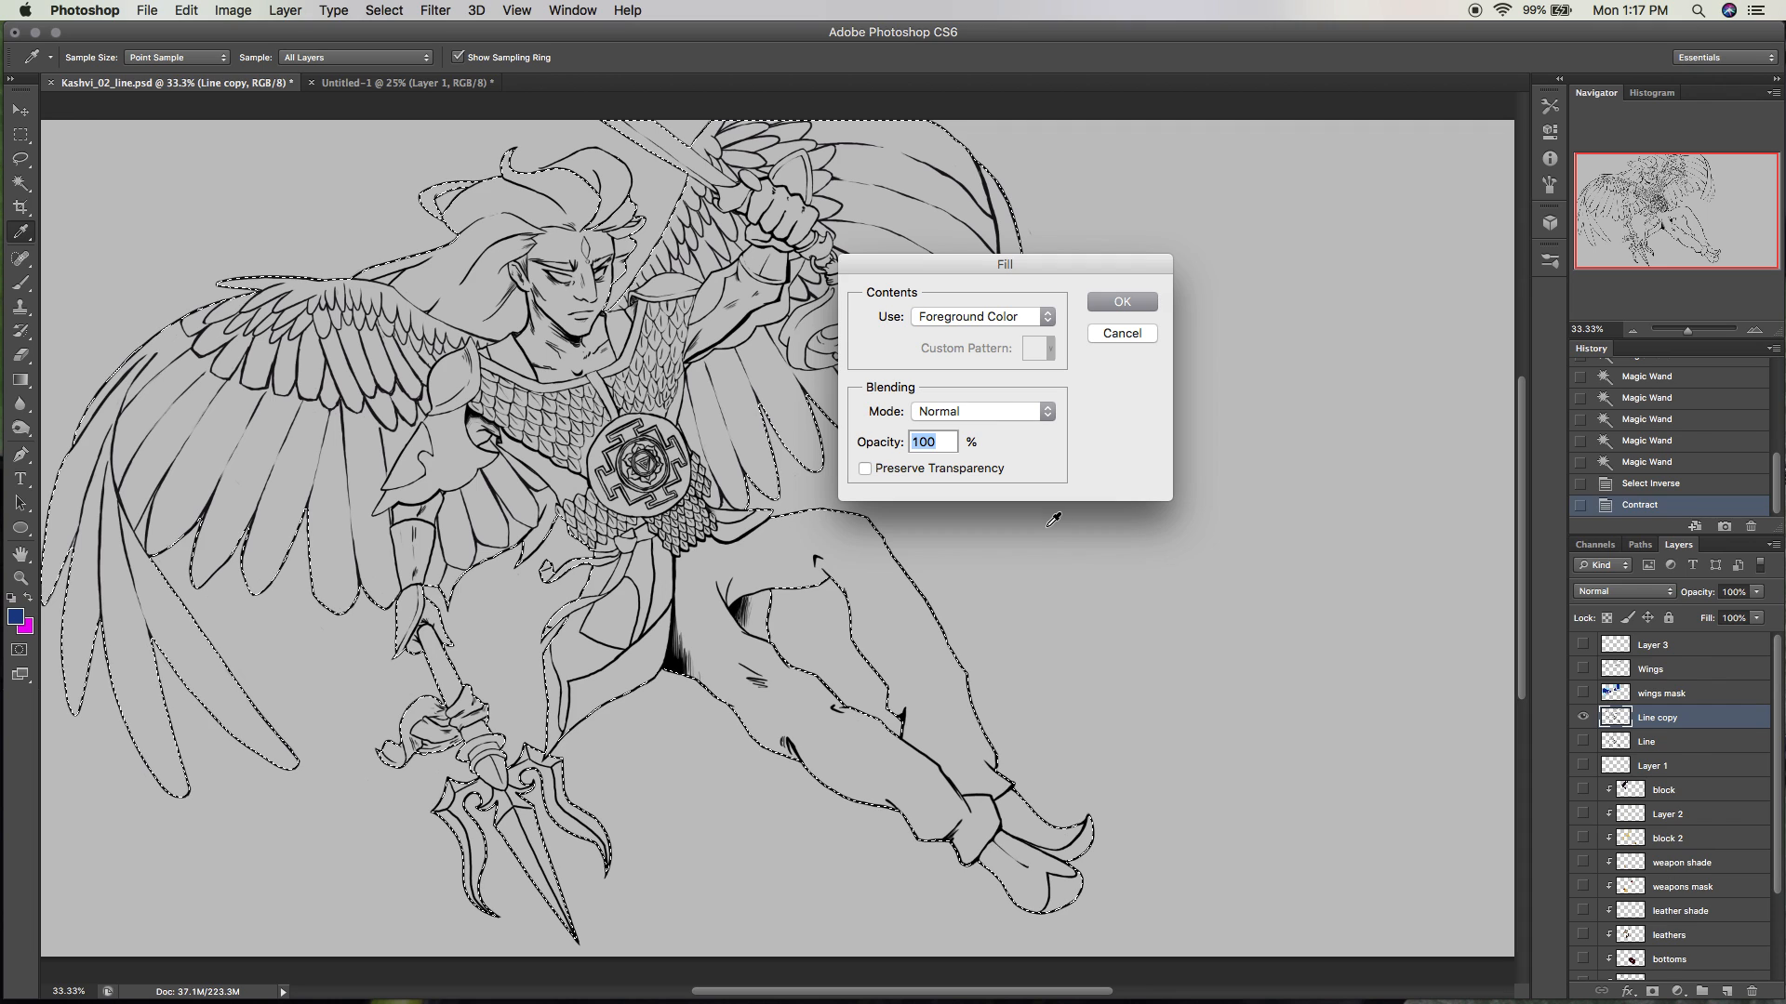
left_click(1130, 303)
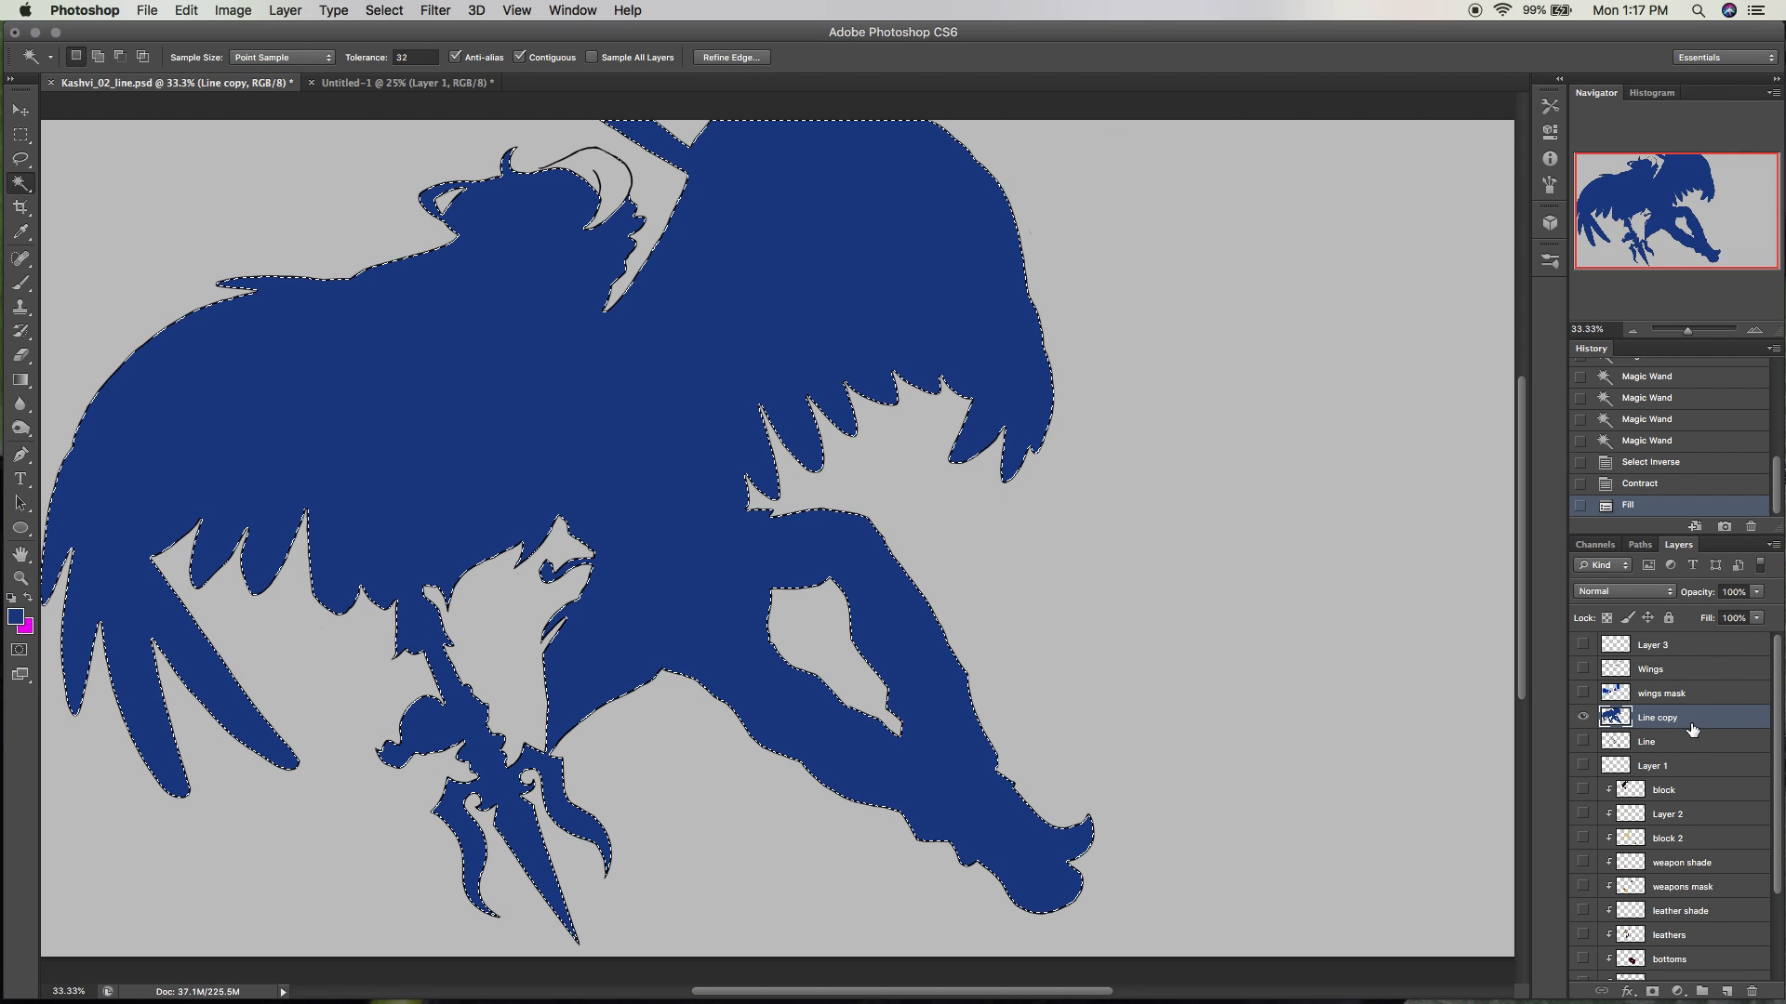
key("super+z")
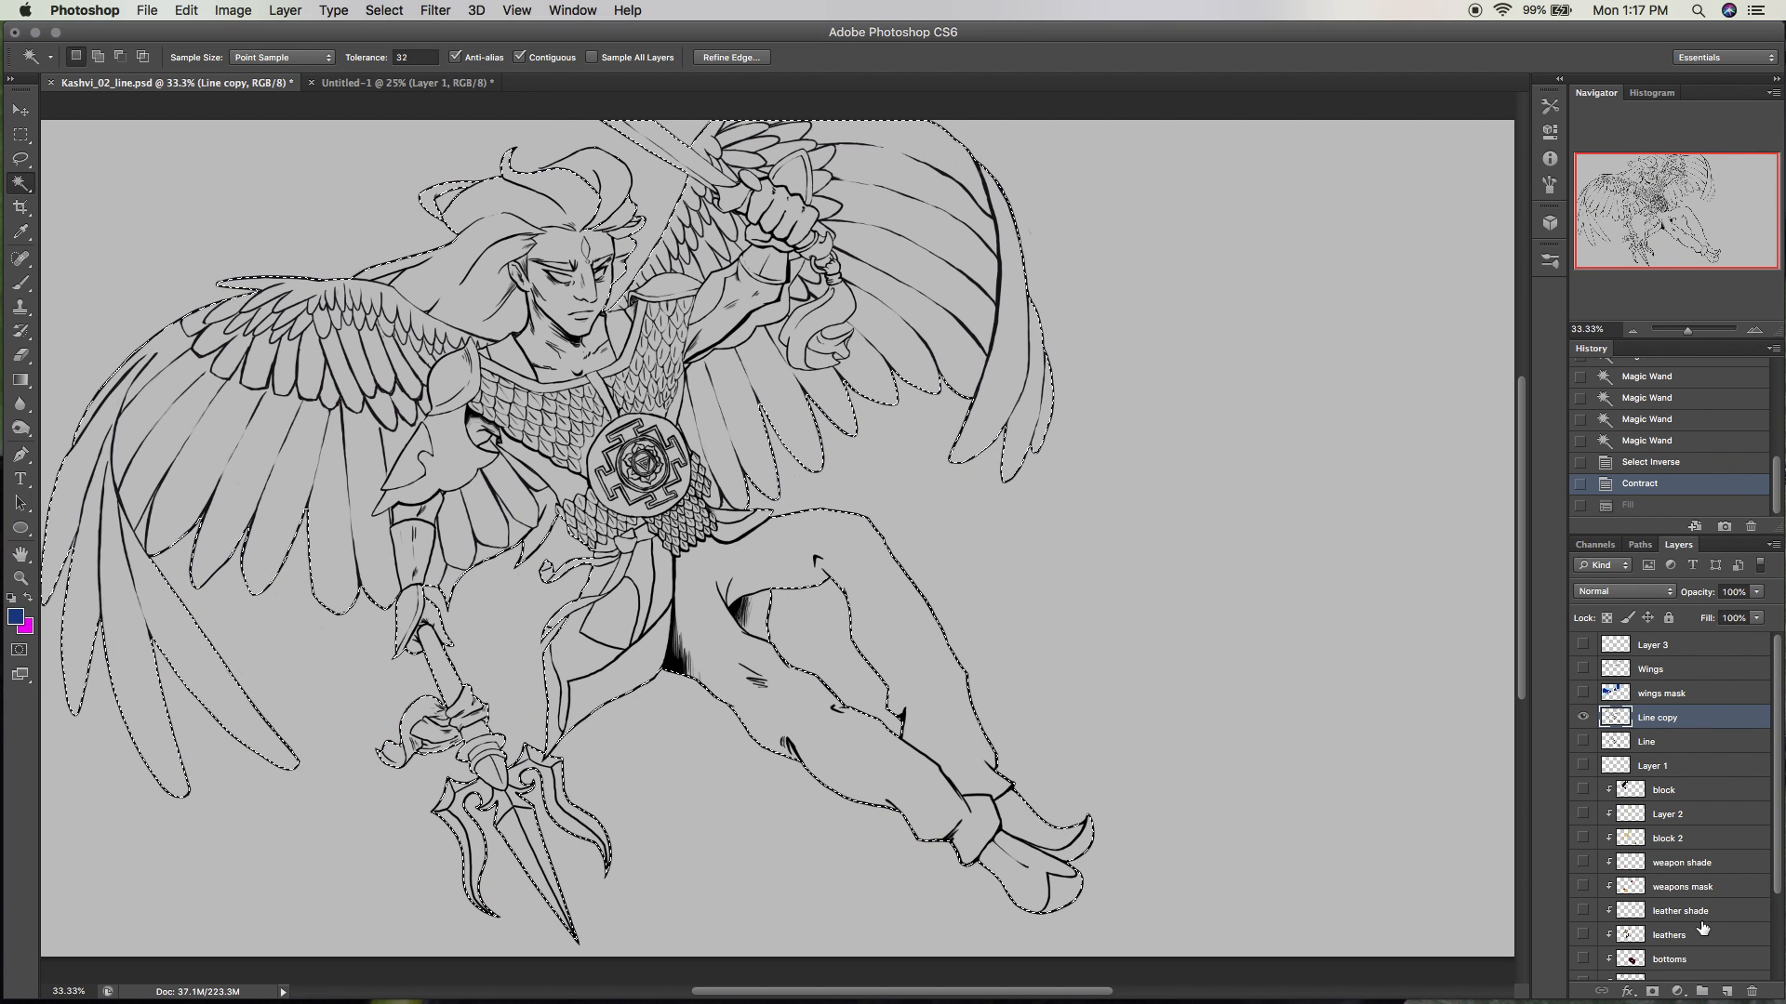
Add a new layer directly below Line copy, fill the selection on it with the foreground colour at 100% opacity, and deselect.
left_click(1726, 990)
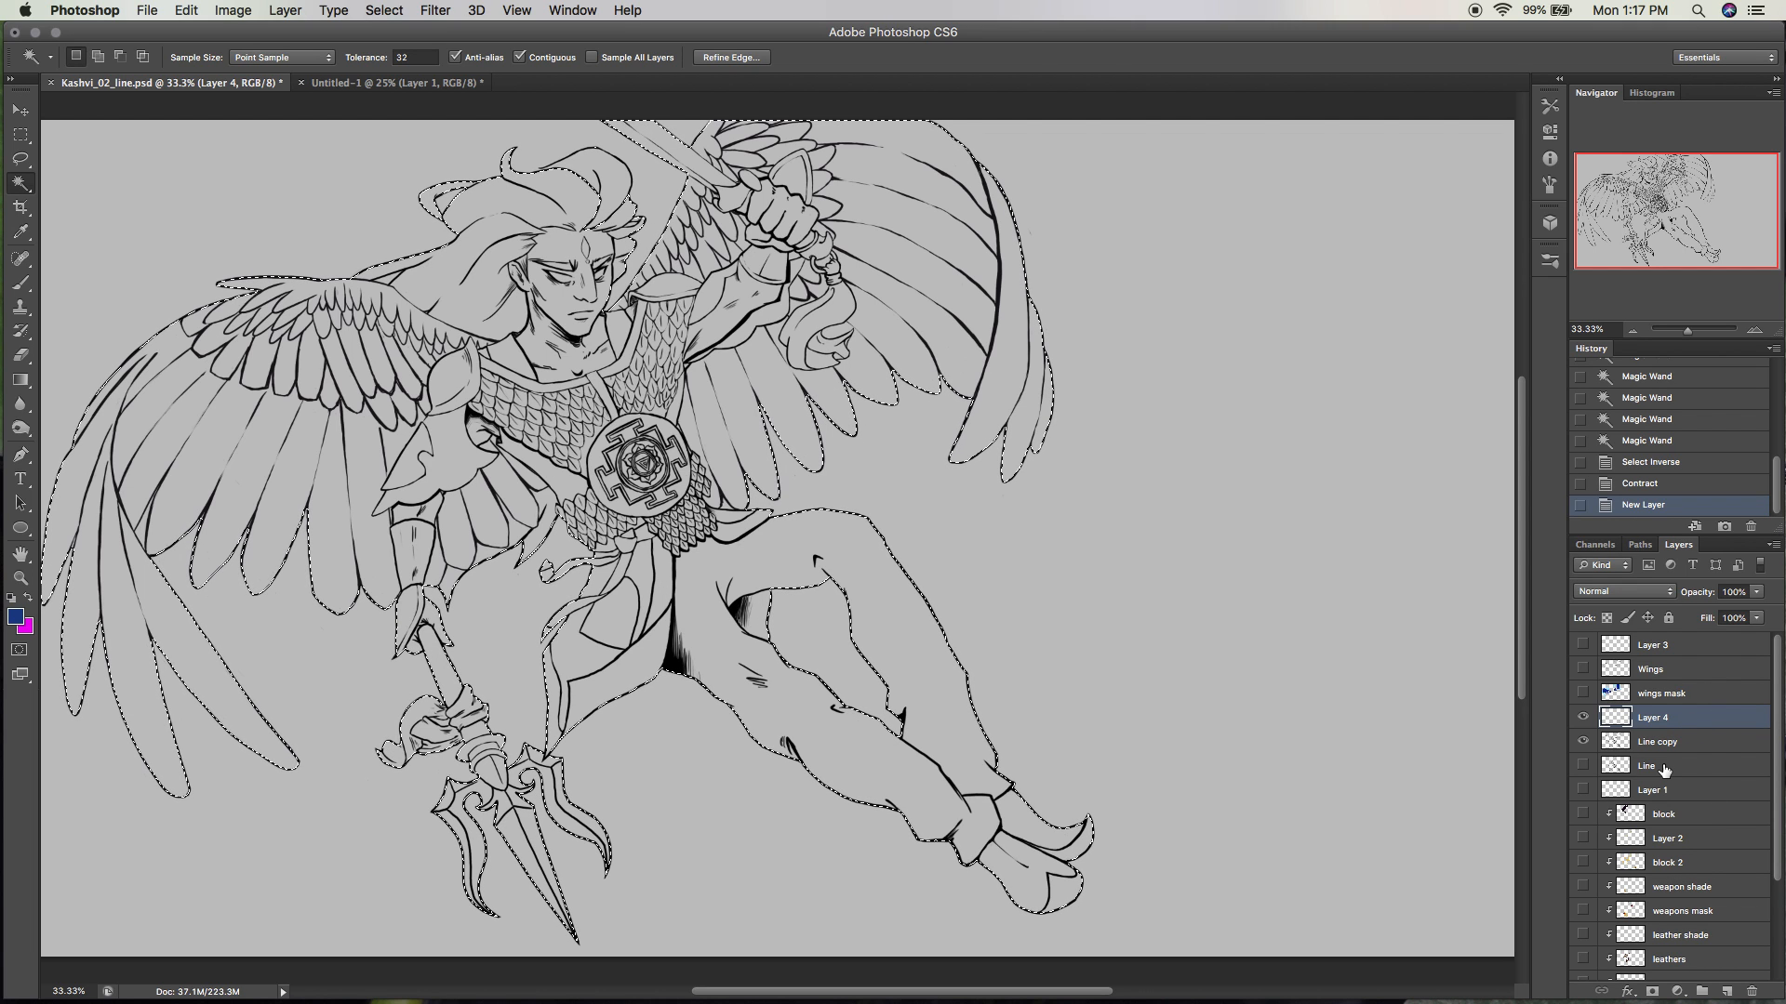
left_click_drag(1695, 717, 1685, 756)
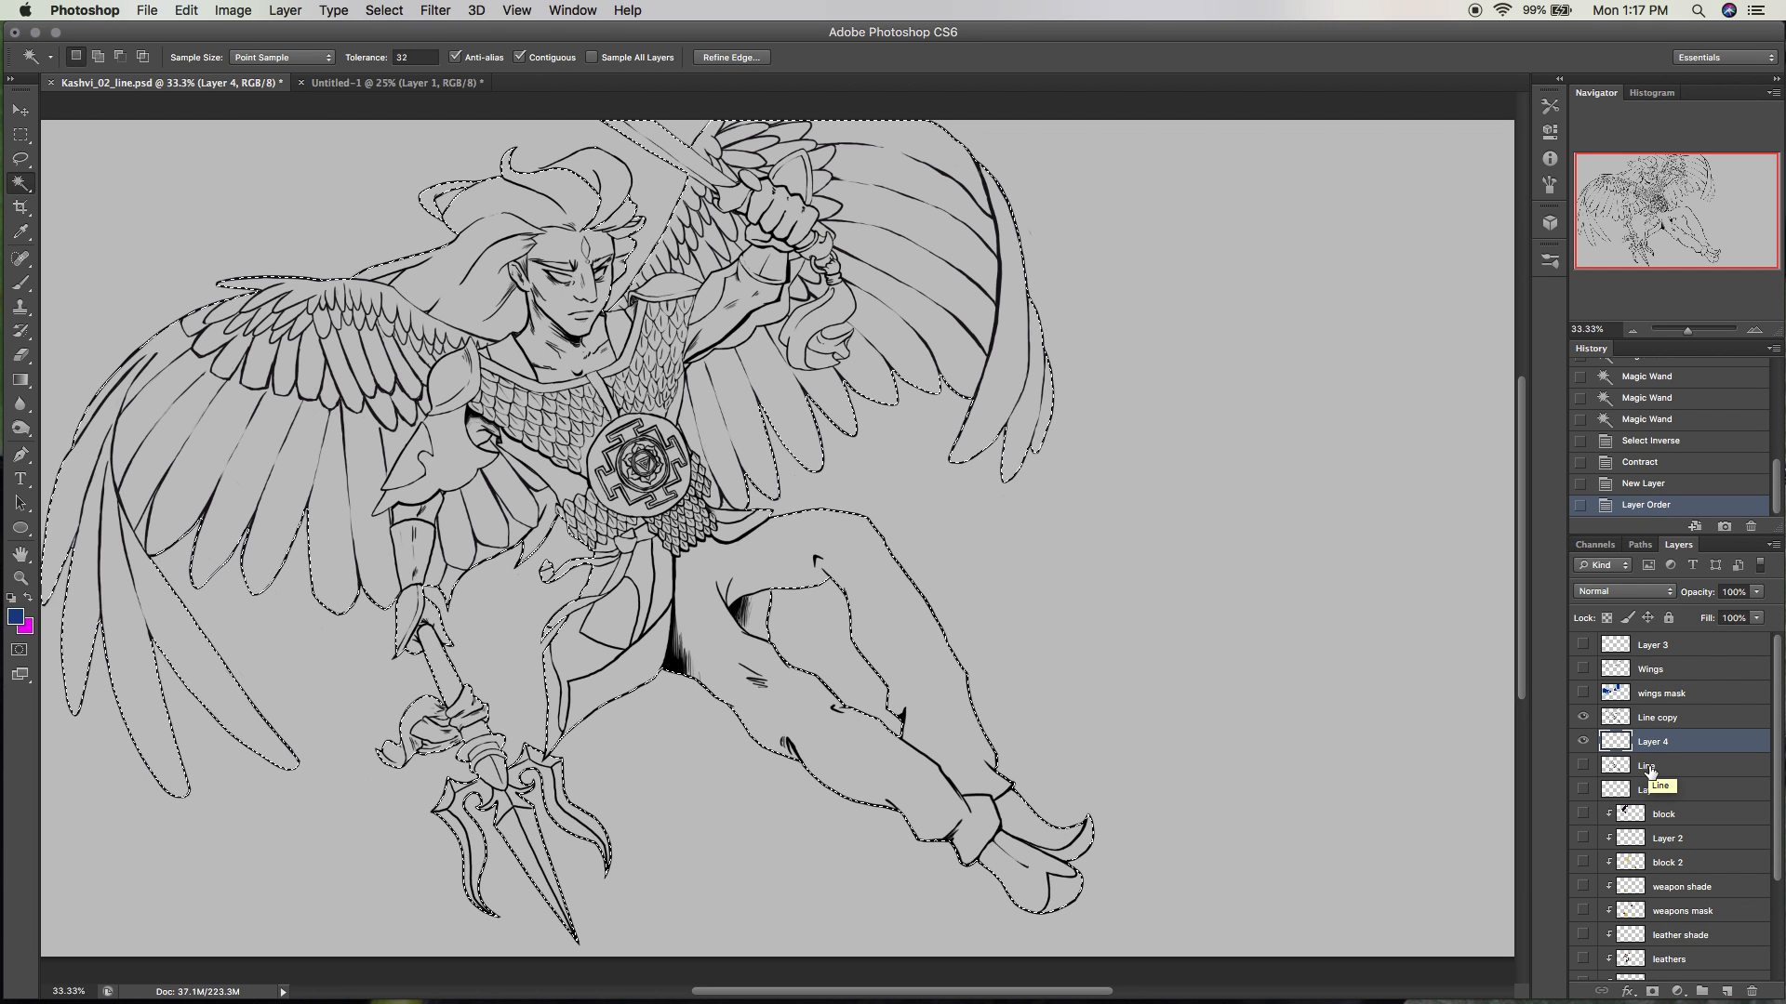
key("shift+BackSpace")
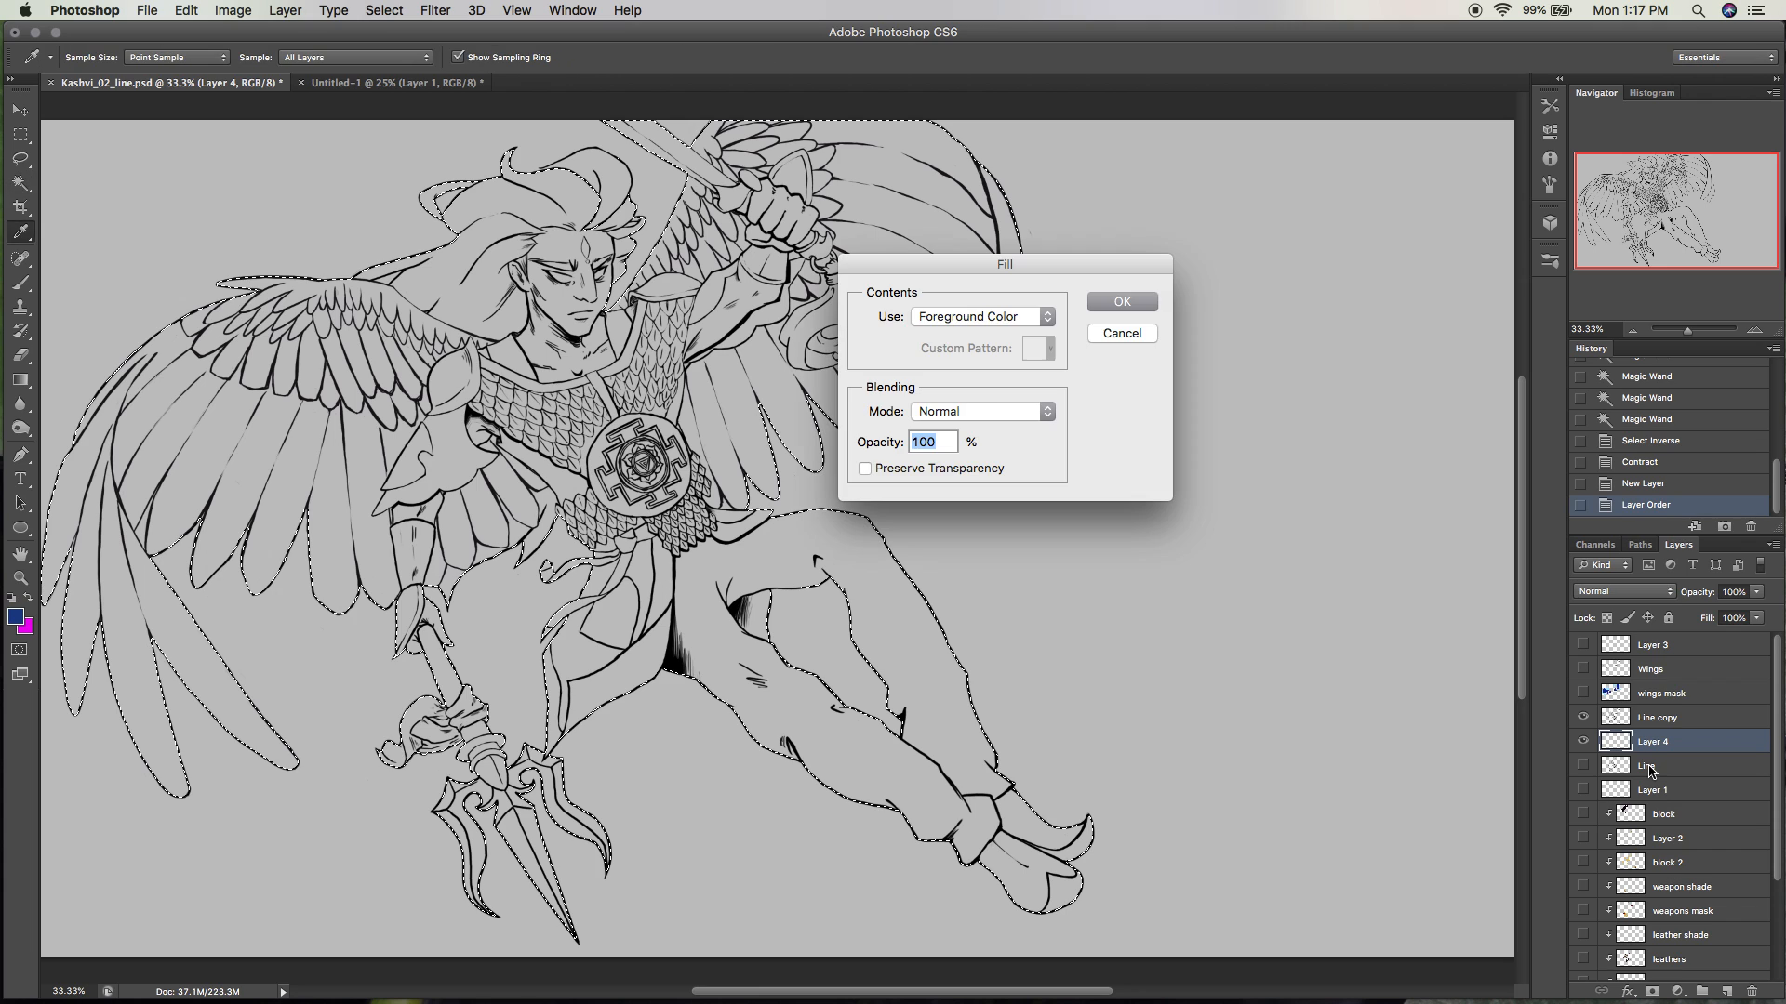
left_click(1138, 298)
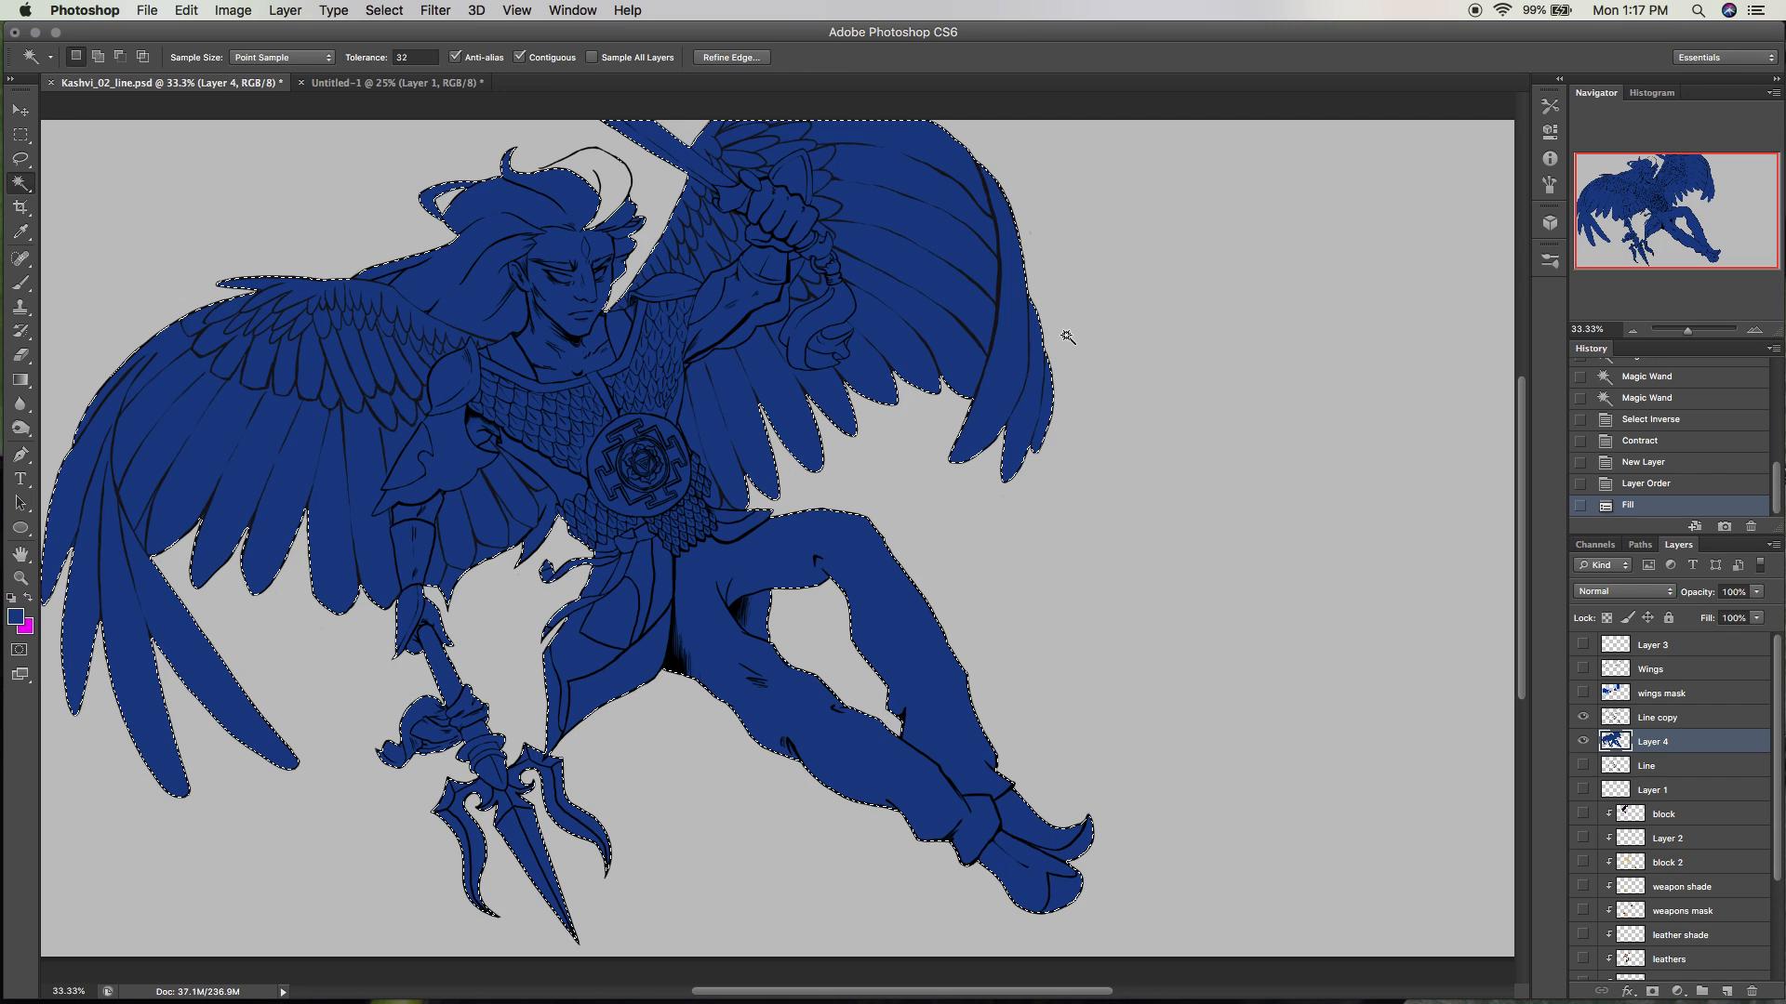
key("super+d")
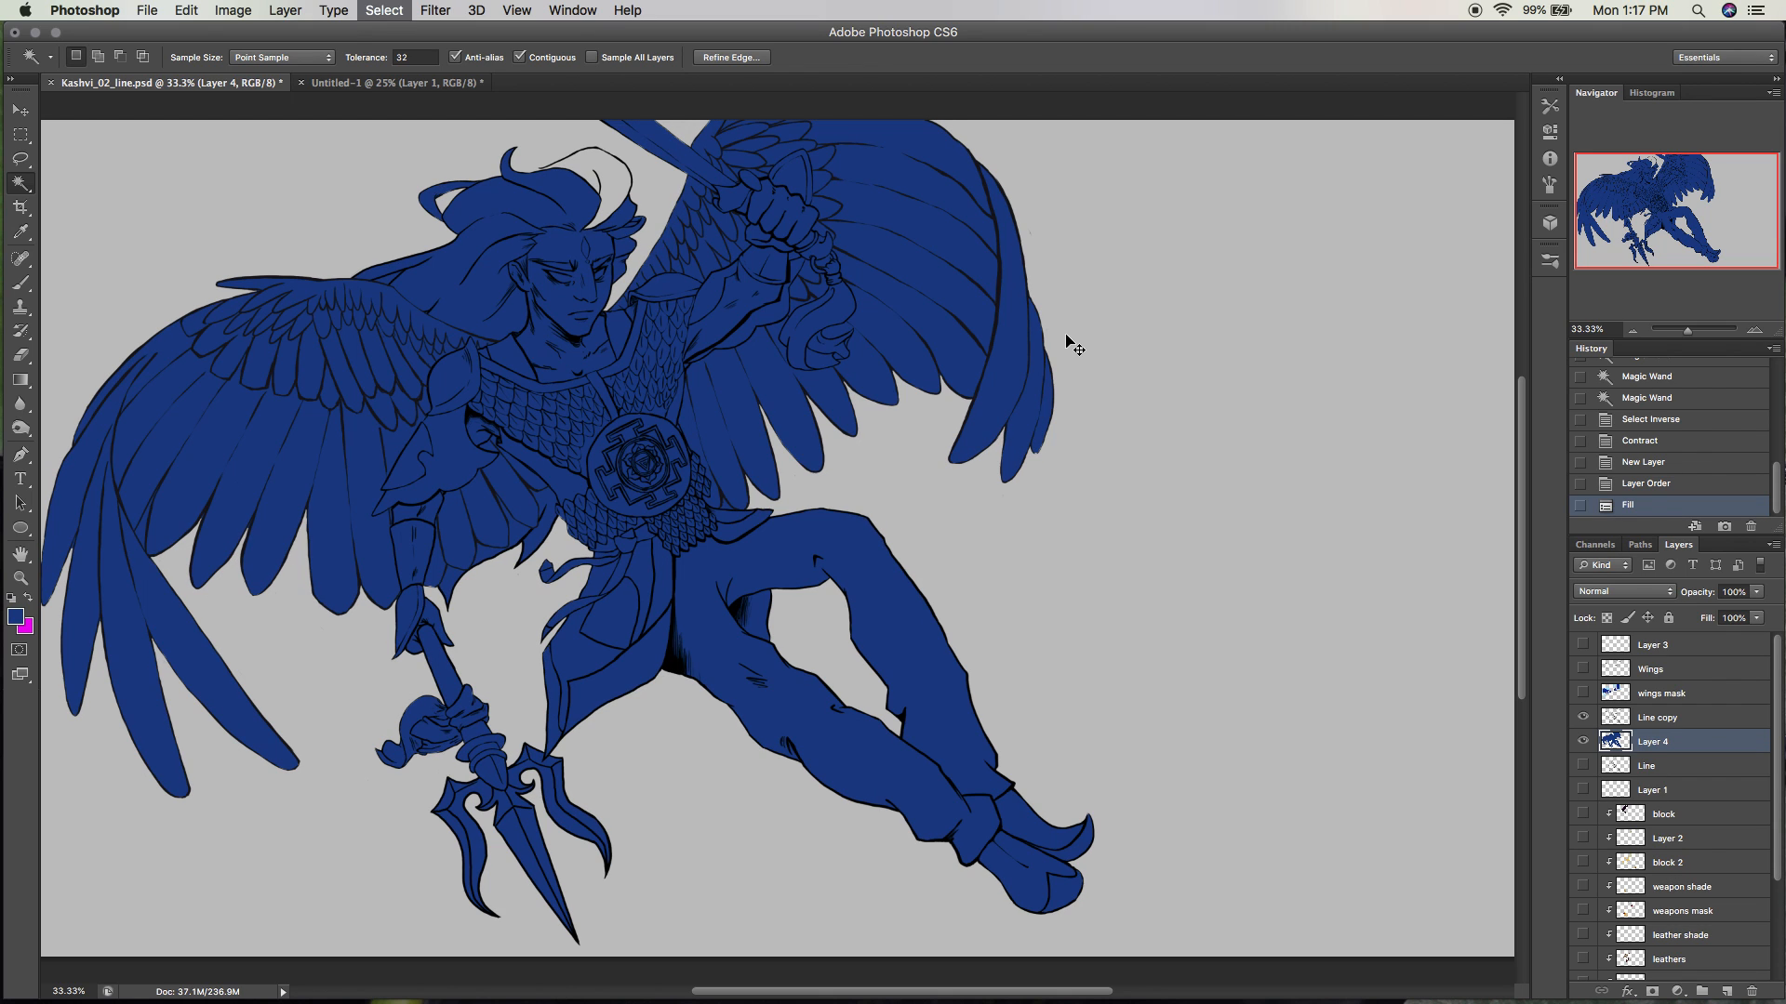
Paint the unfilled gap in the hair above the face blue on Layer 4, using a round brush of size 100.
left_click(1548, 263)
left_click(1660, 252)
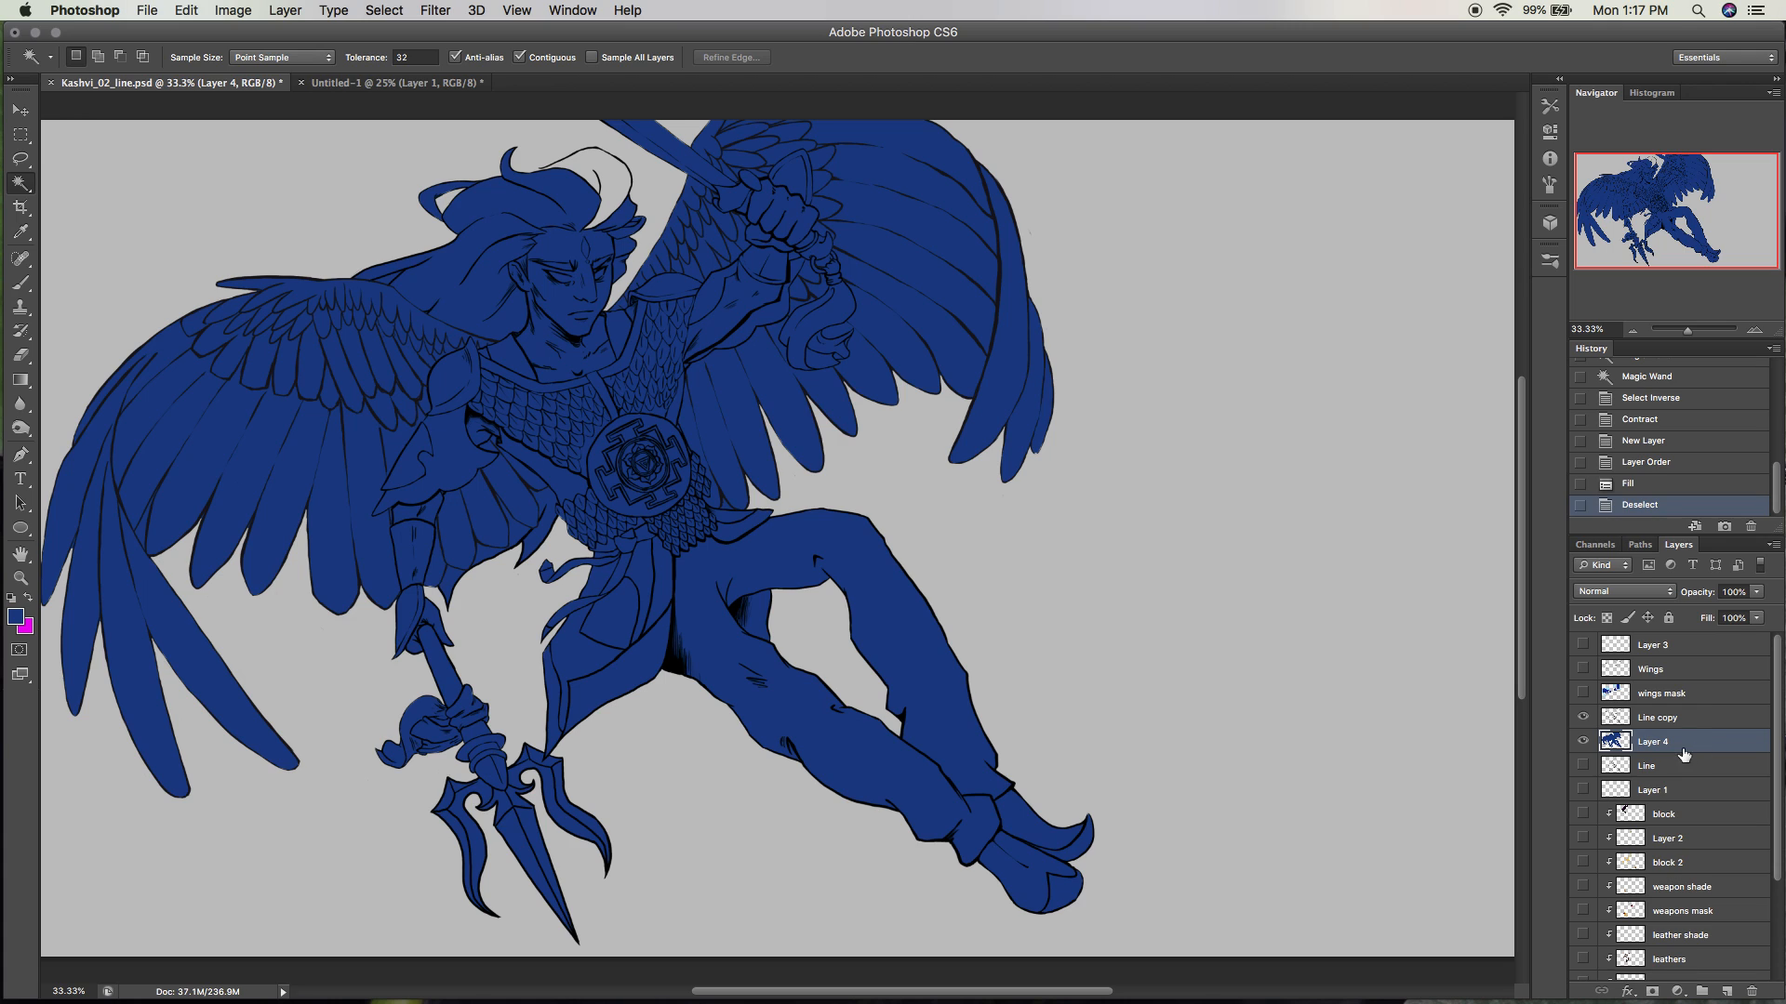
key("b")
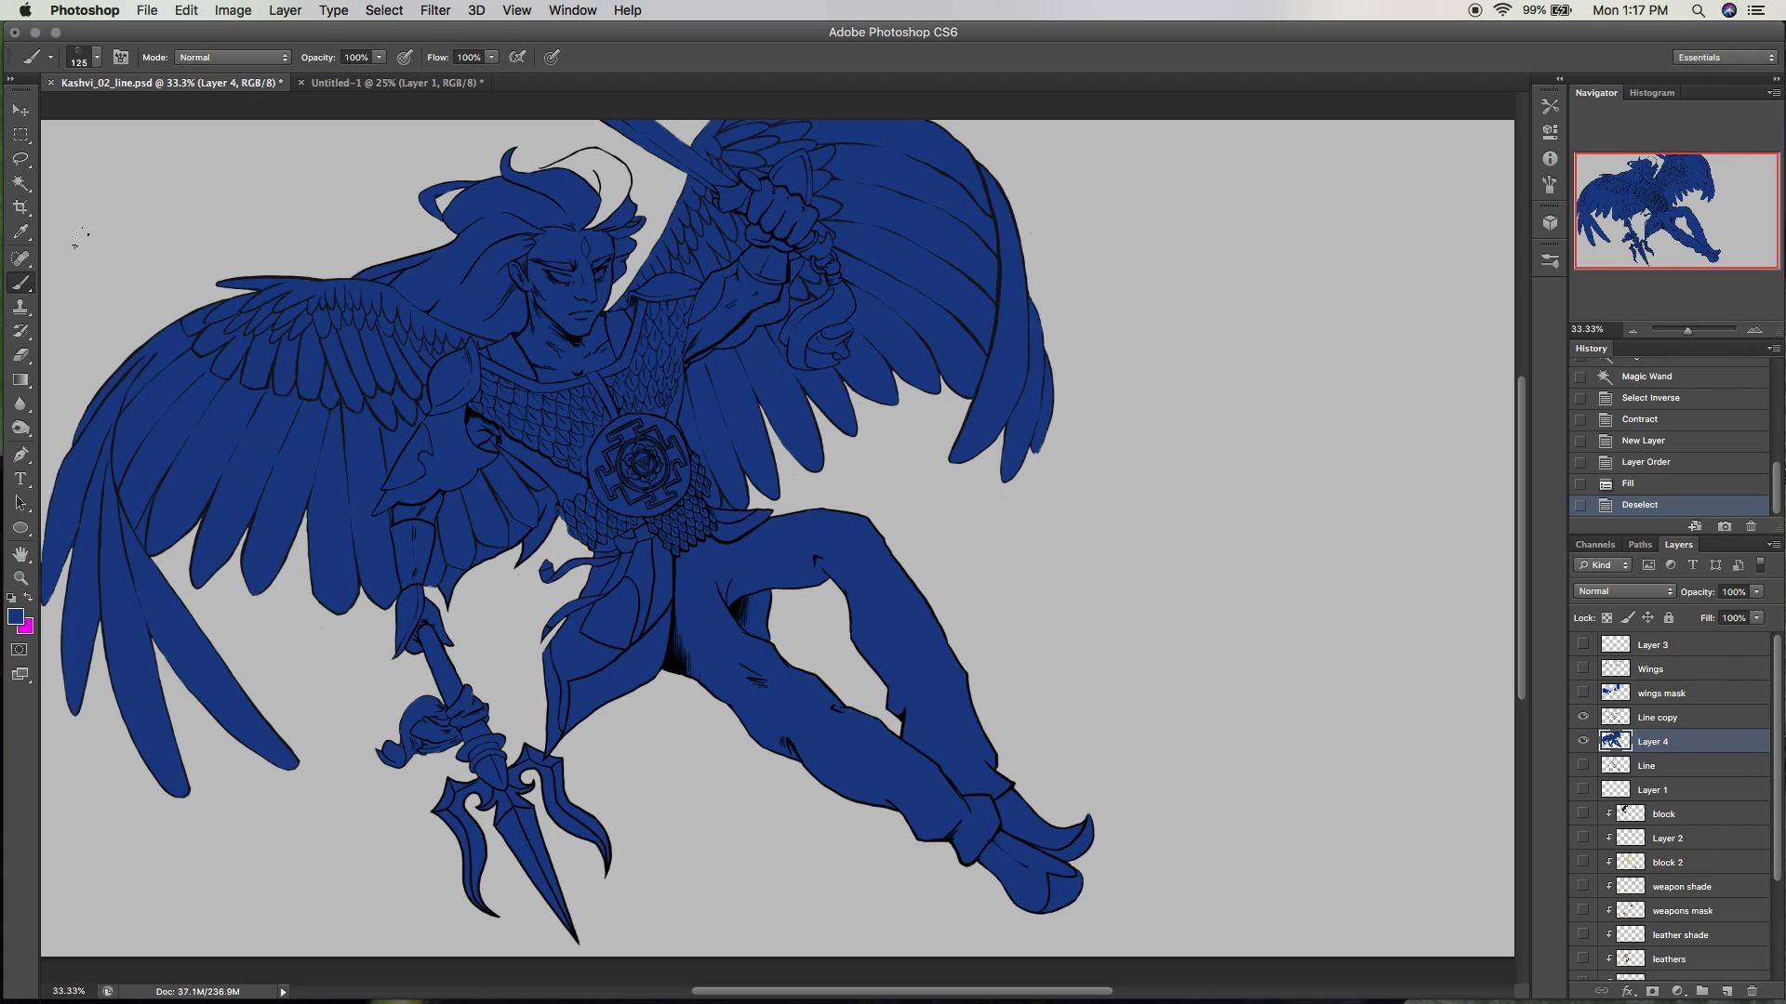
left_click(1548, 262)
left_click(1315, 320)
left_click(1754, 329)
left_click(1754, 329)
left_click(1754, 329)
left_click_drag(1666, 195, 1635, 162)
mouse_move(905, 263)
left_mouse_down()
mouse_move(1031, 203)
mouse_move(1001, 203)
mouse_move(1078, 221)
mouse_move(1106, 275)
mouse_move(1103, 237)
mouse_move(1116, 293)
mouse_move(1052, 292)
mouse_move(965, 247)
mouse_move(1056, 279)
mouse_move(1061, 322)
left_mouse_up()
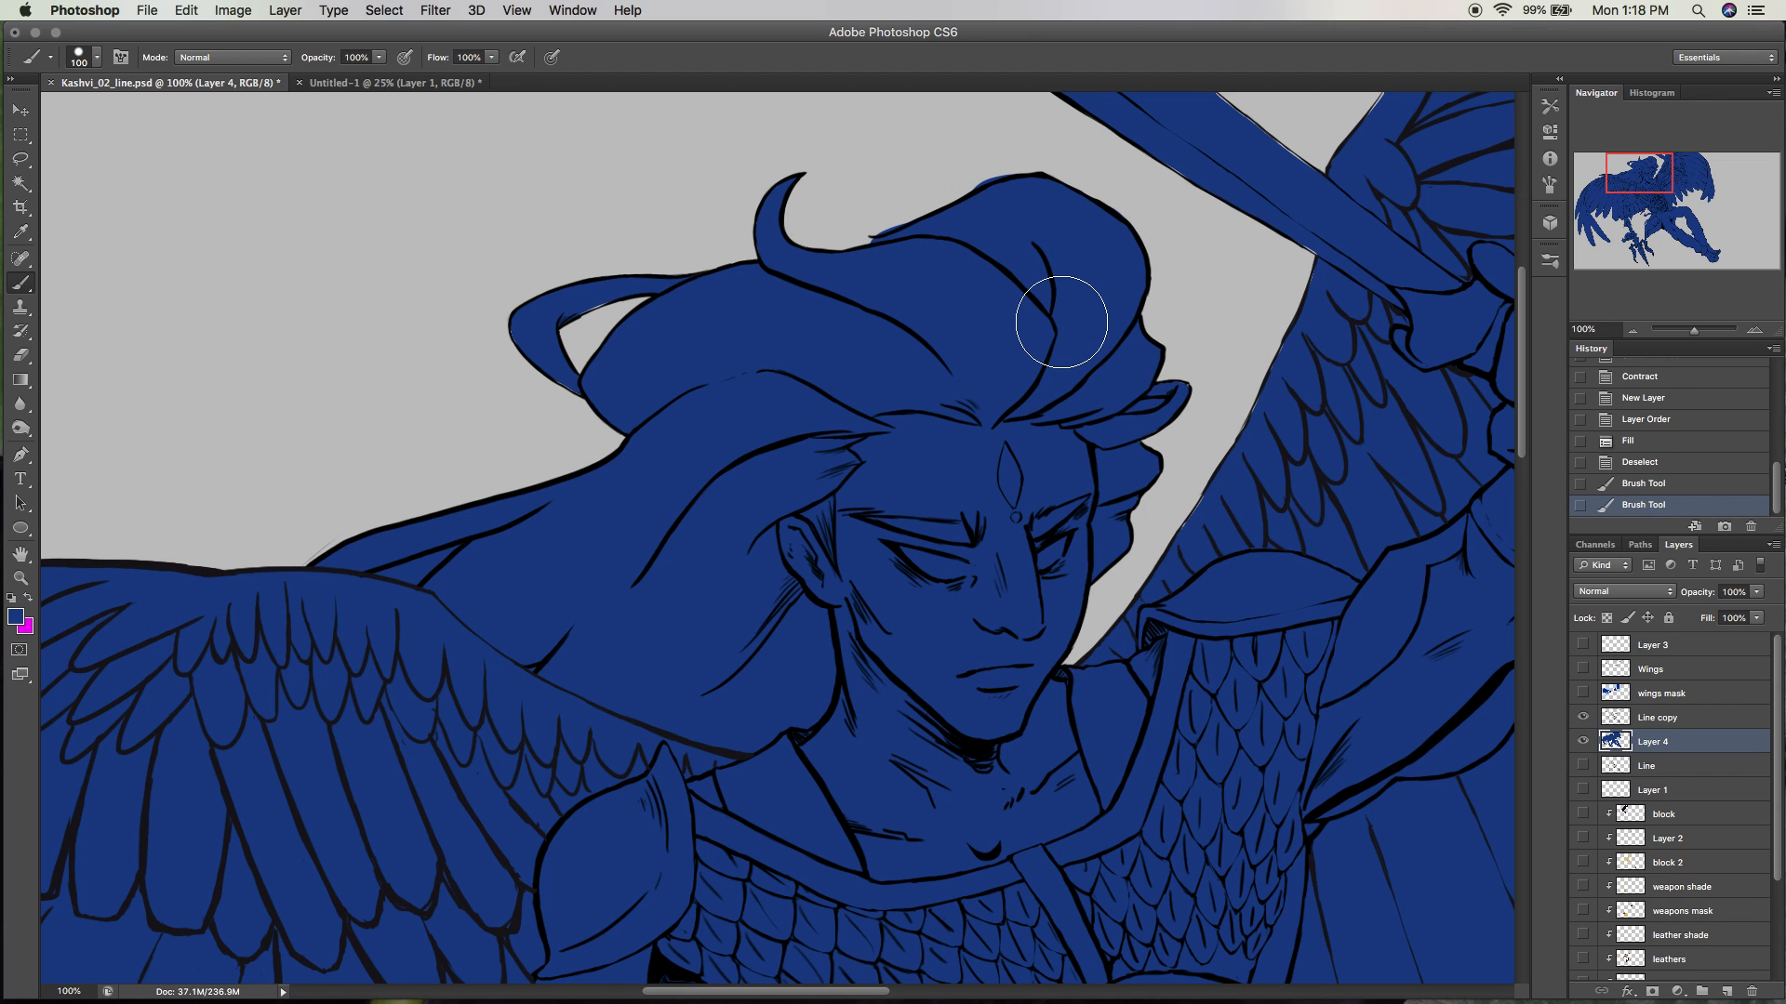
Erase the blue spill outside the hair outline and repaint the gaps along the hair's upper edge with a size 80 brush.
key("bracketleft")
key("bracketleft")
key("e")
left_click_drag(1079, 174, 1023, 131)
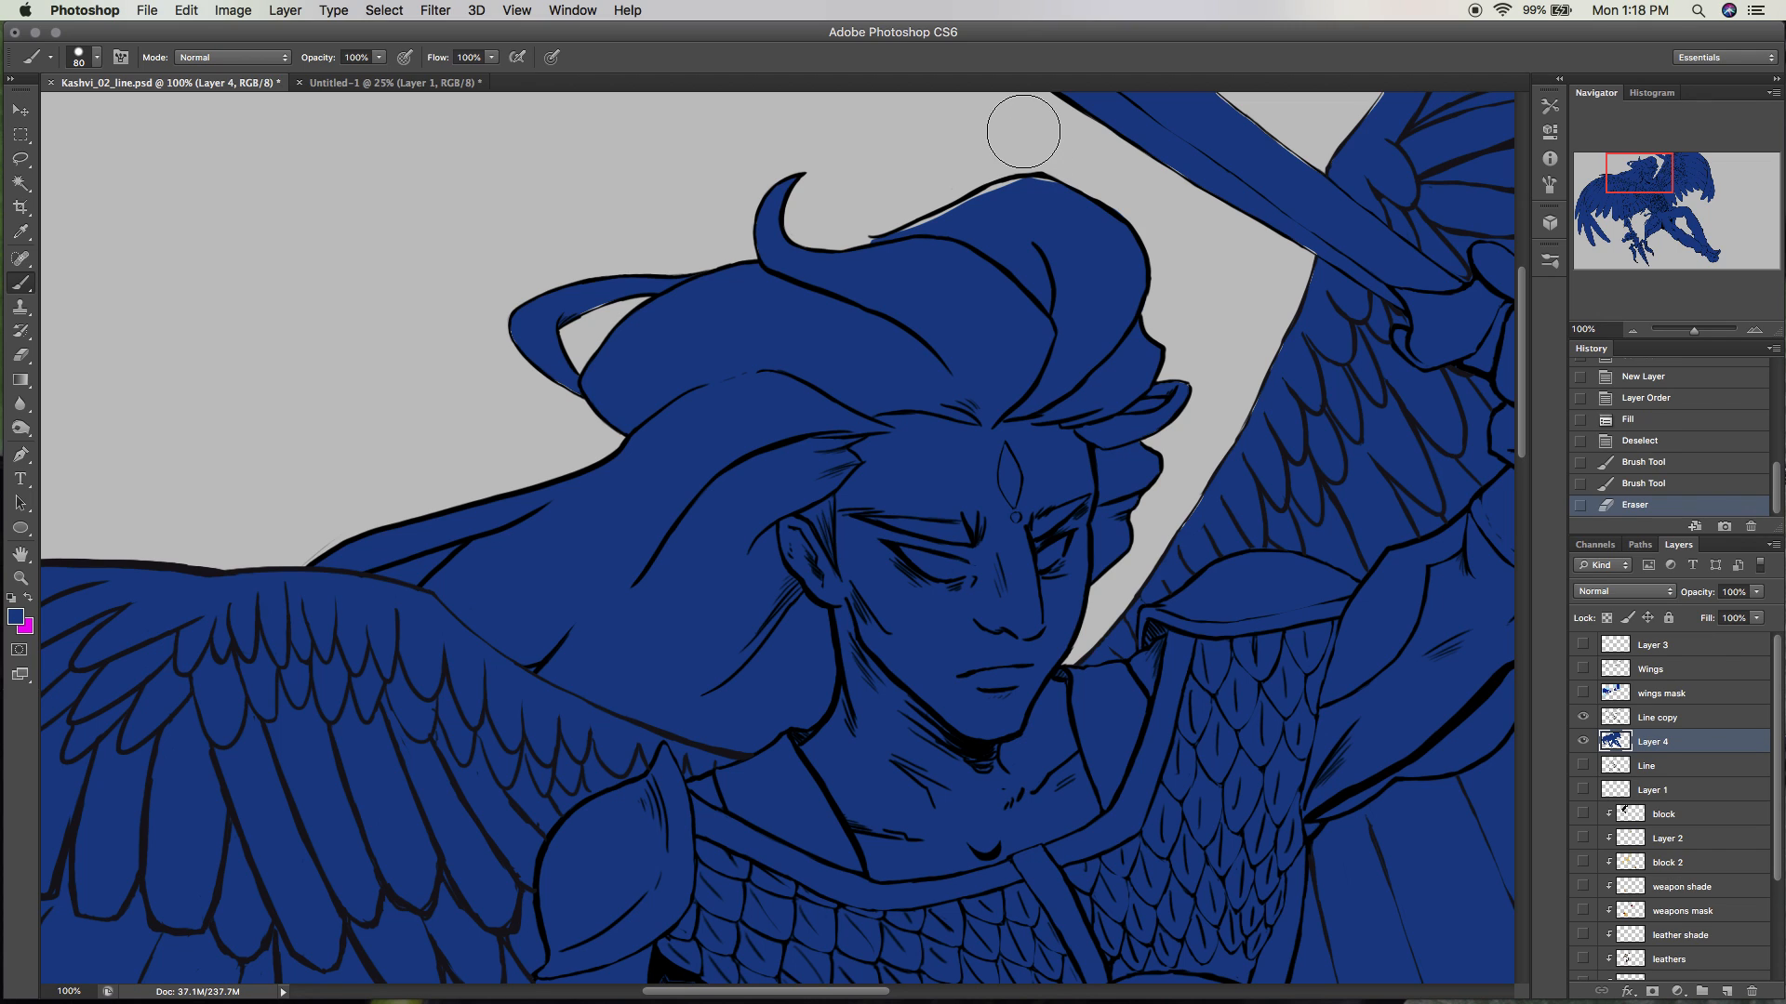
left_click(638, 290)
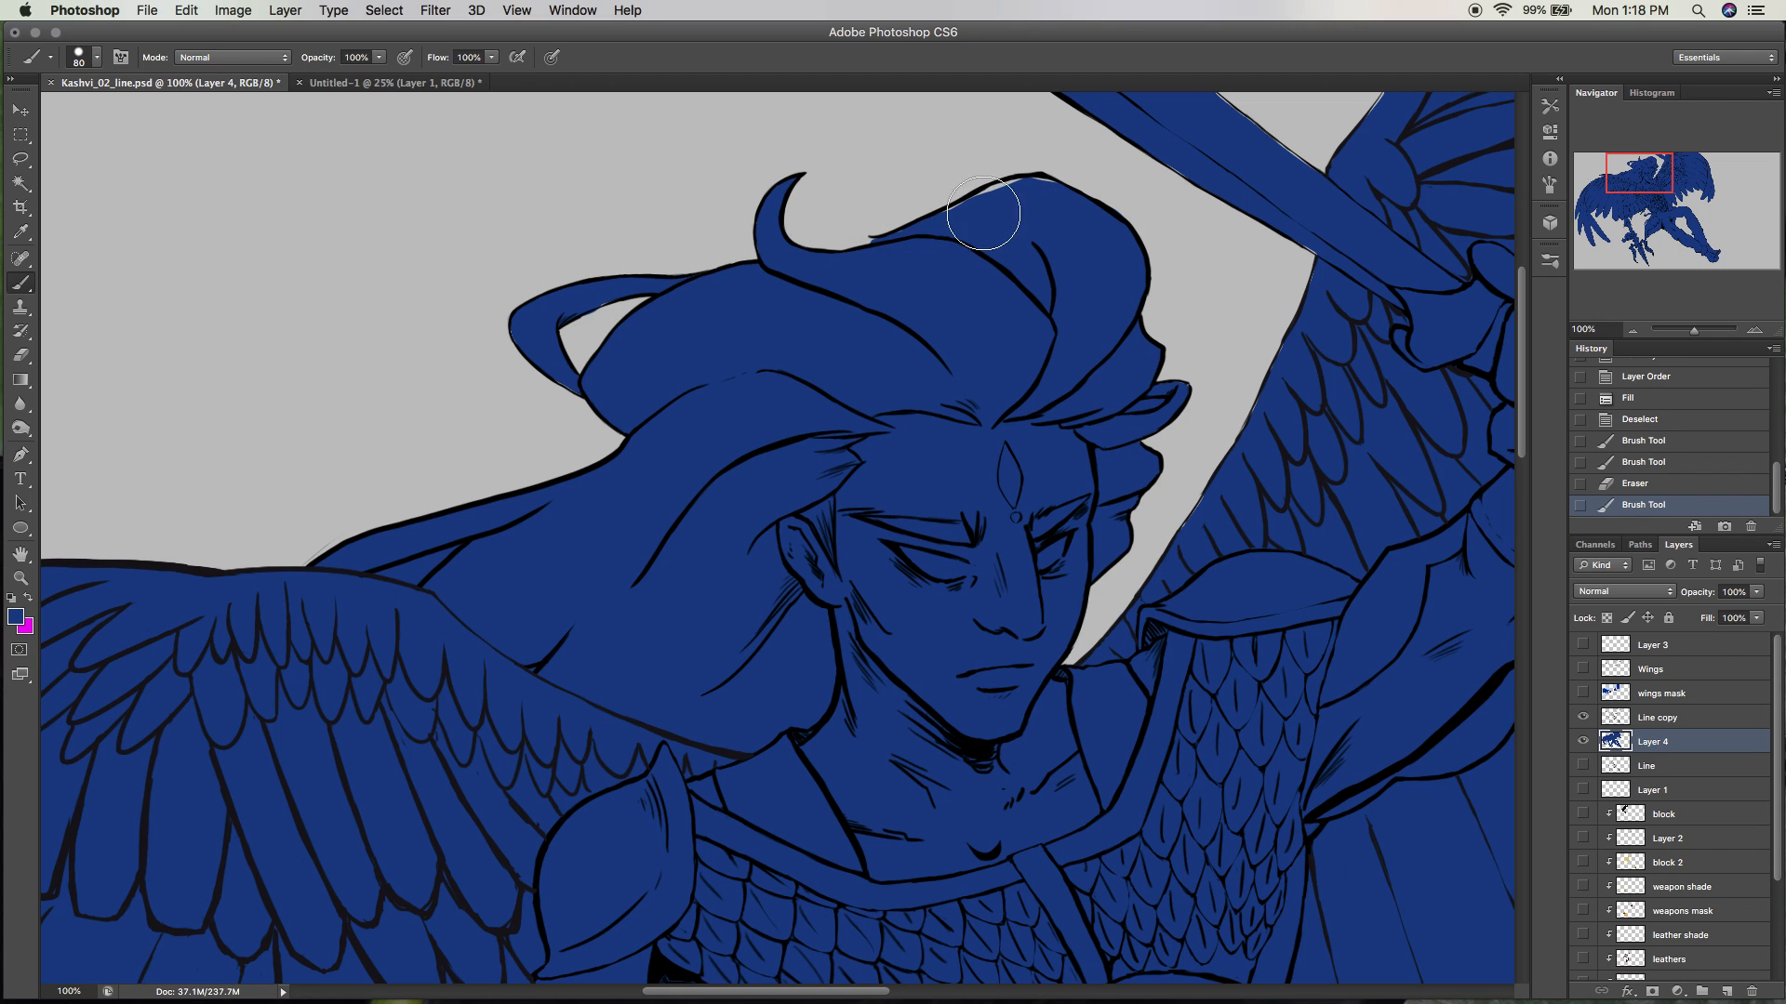
left_click(1049, 199)
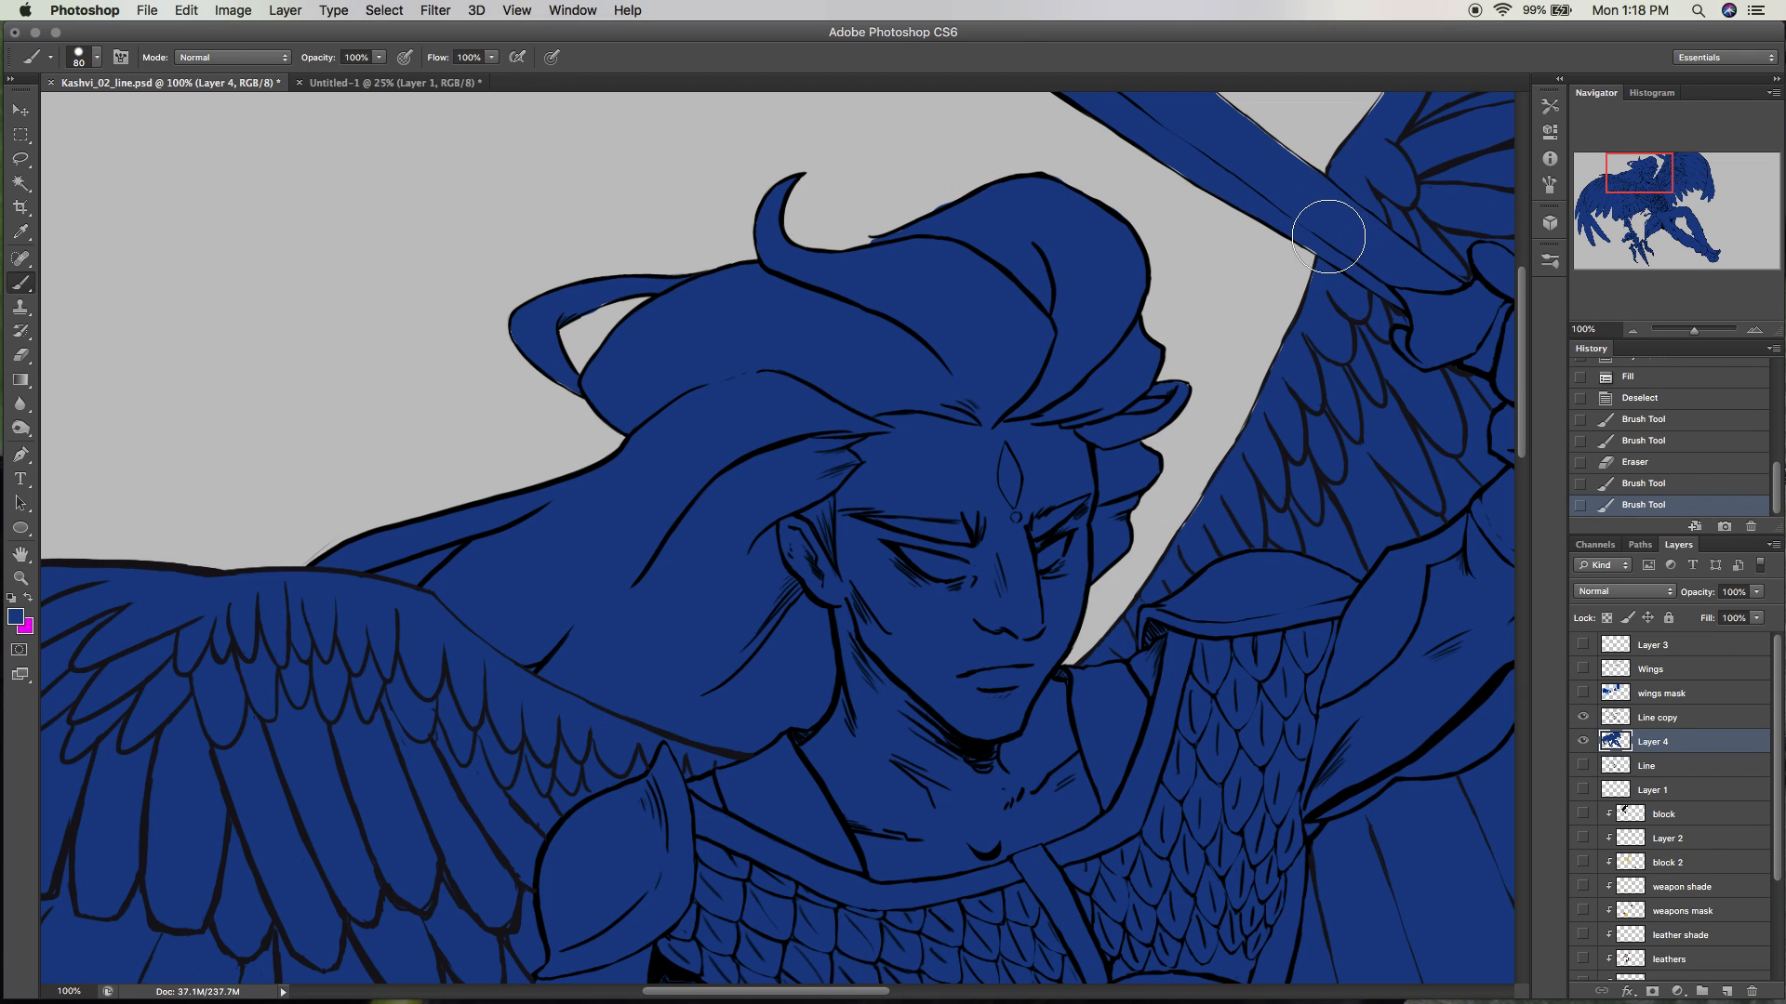
Paint the unfilled slivers along the sword blade beside the raised wing blue on Layer 4.
mouse_move(1317, 232)
left_mouse_down()
mouse_move(1357, 212)
mouse_move(1355, 309)
mouse_move(1316, 186)
mouse_move(1295, 177)
mouse_move(1340, 199)
left_mouse_up()
left_click(1355, 299)
left_click(1330, 176)
left_click(1632, 331)
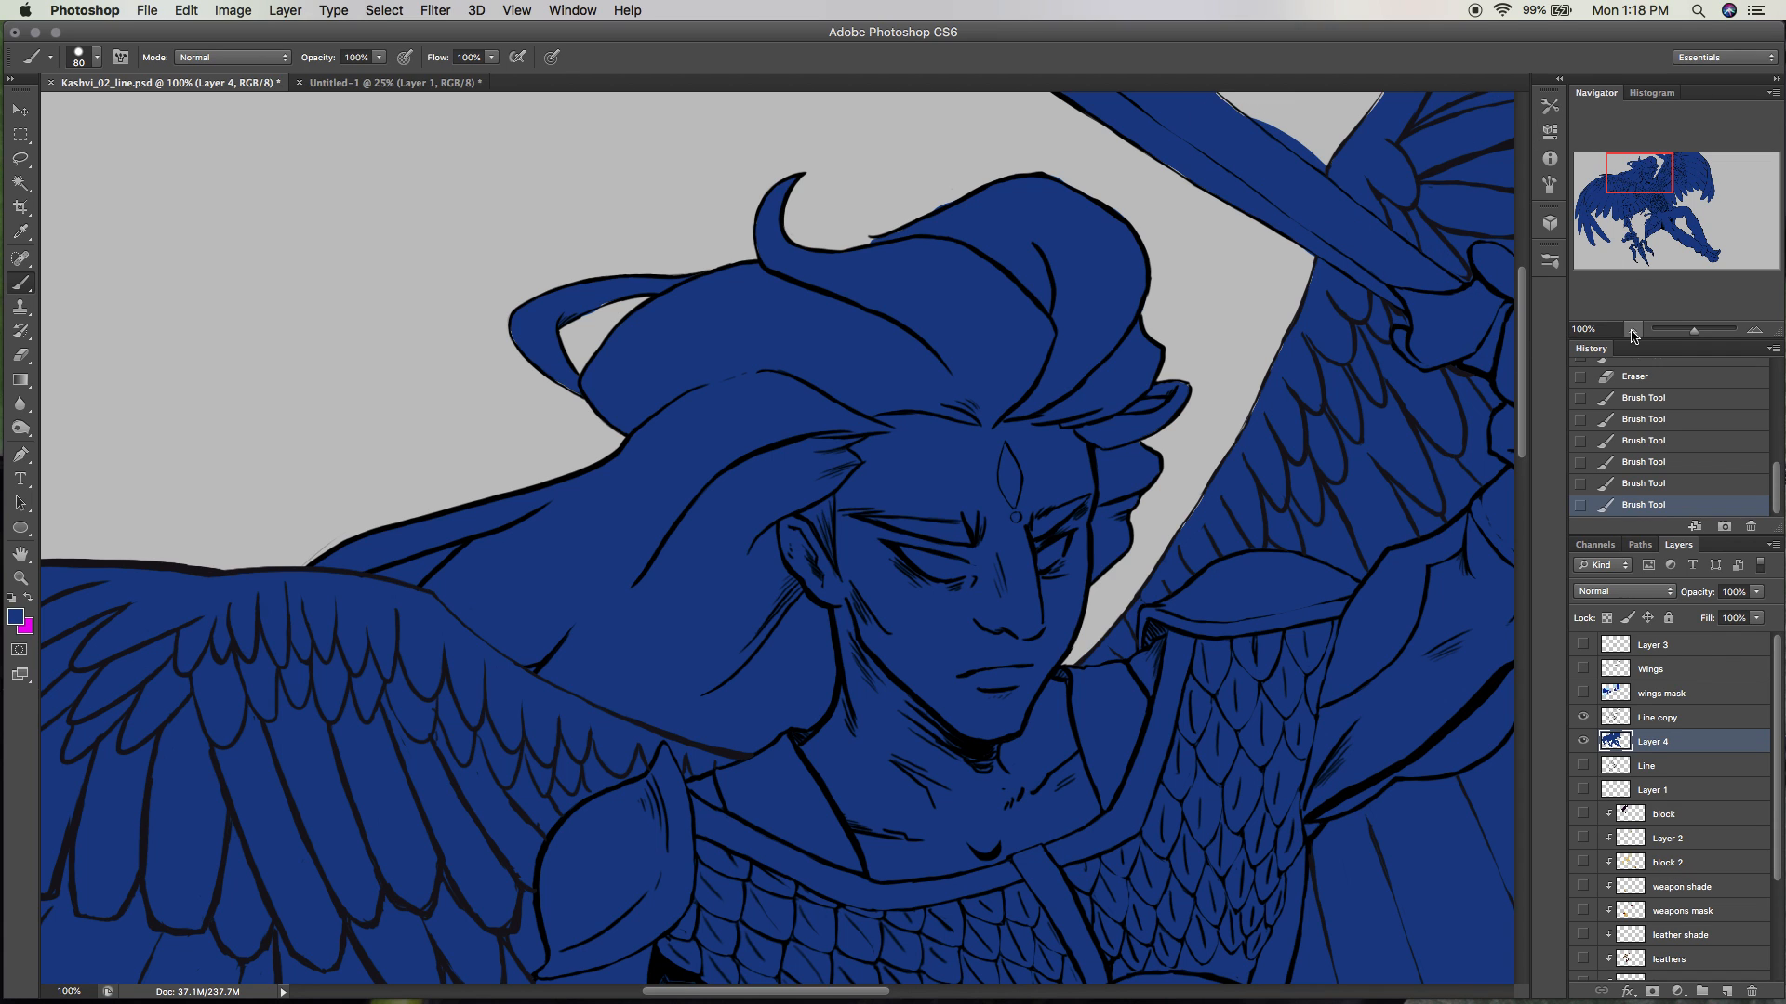
Hide Layer 4 and Line copy, and show the Wings and Line layers in their place.
left_click(1632, 330)
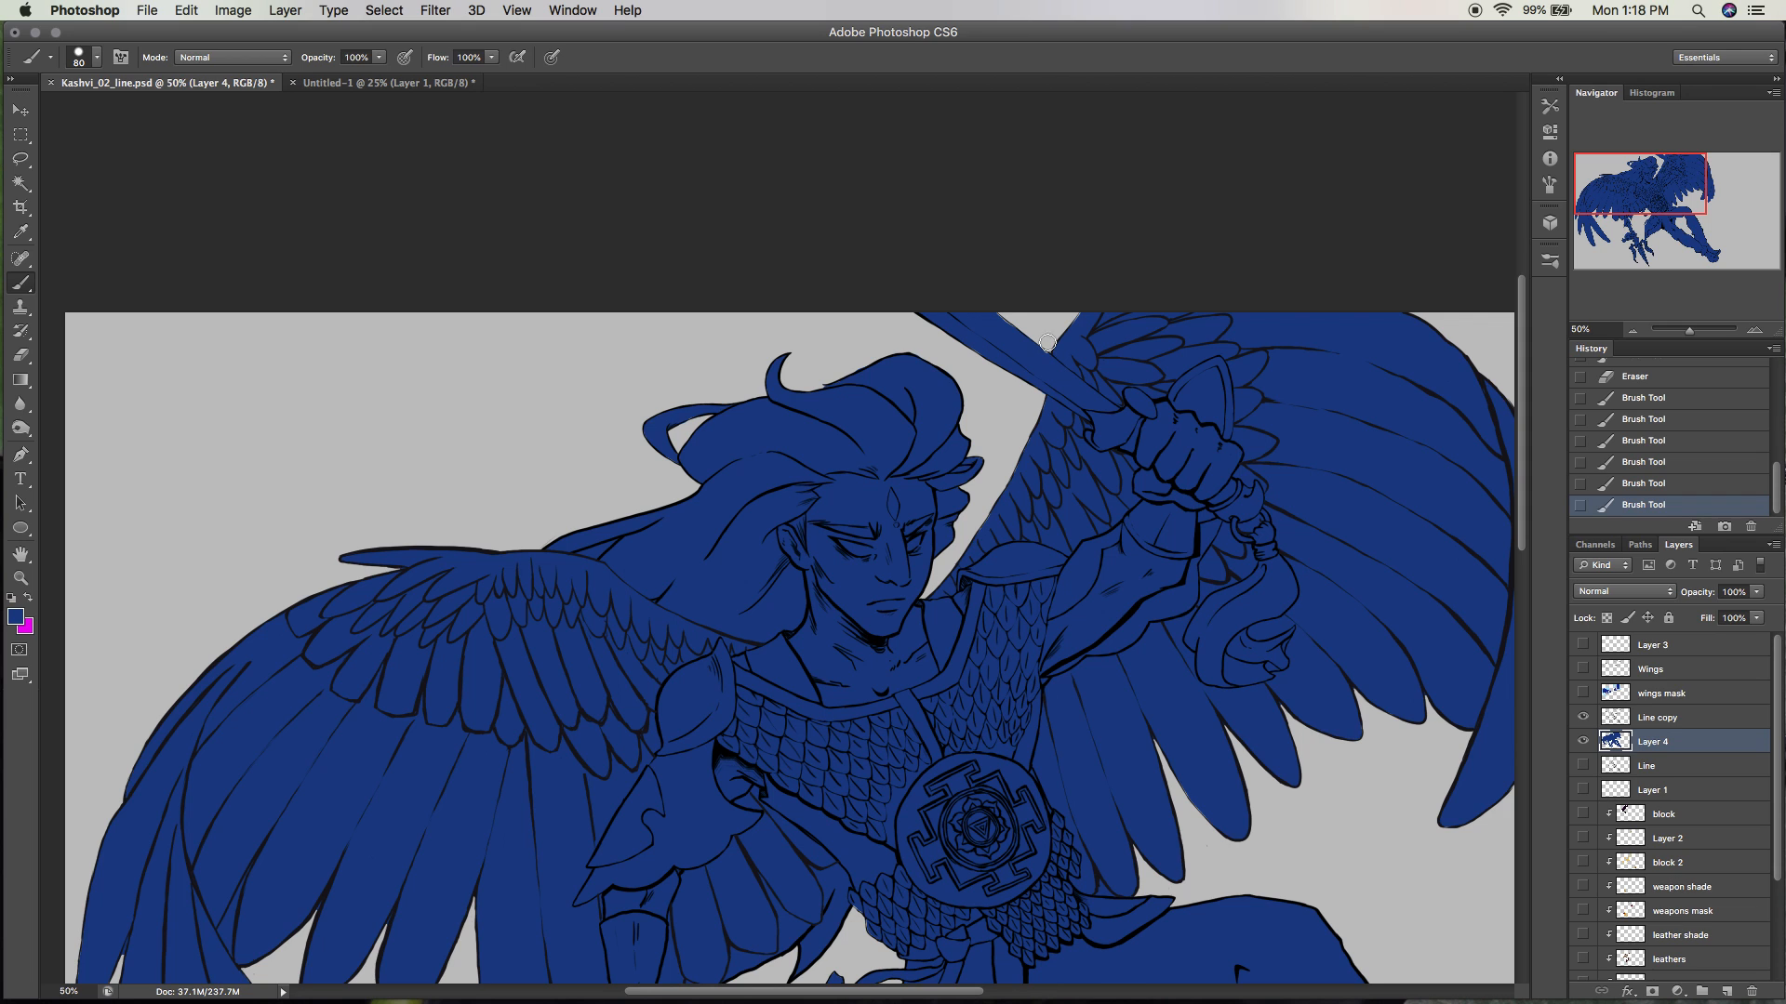
left_click(1632, 330)
left_click(1632, 330)
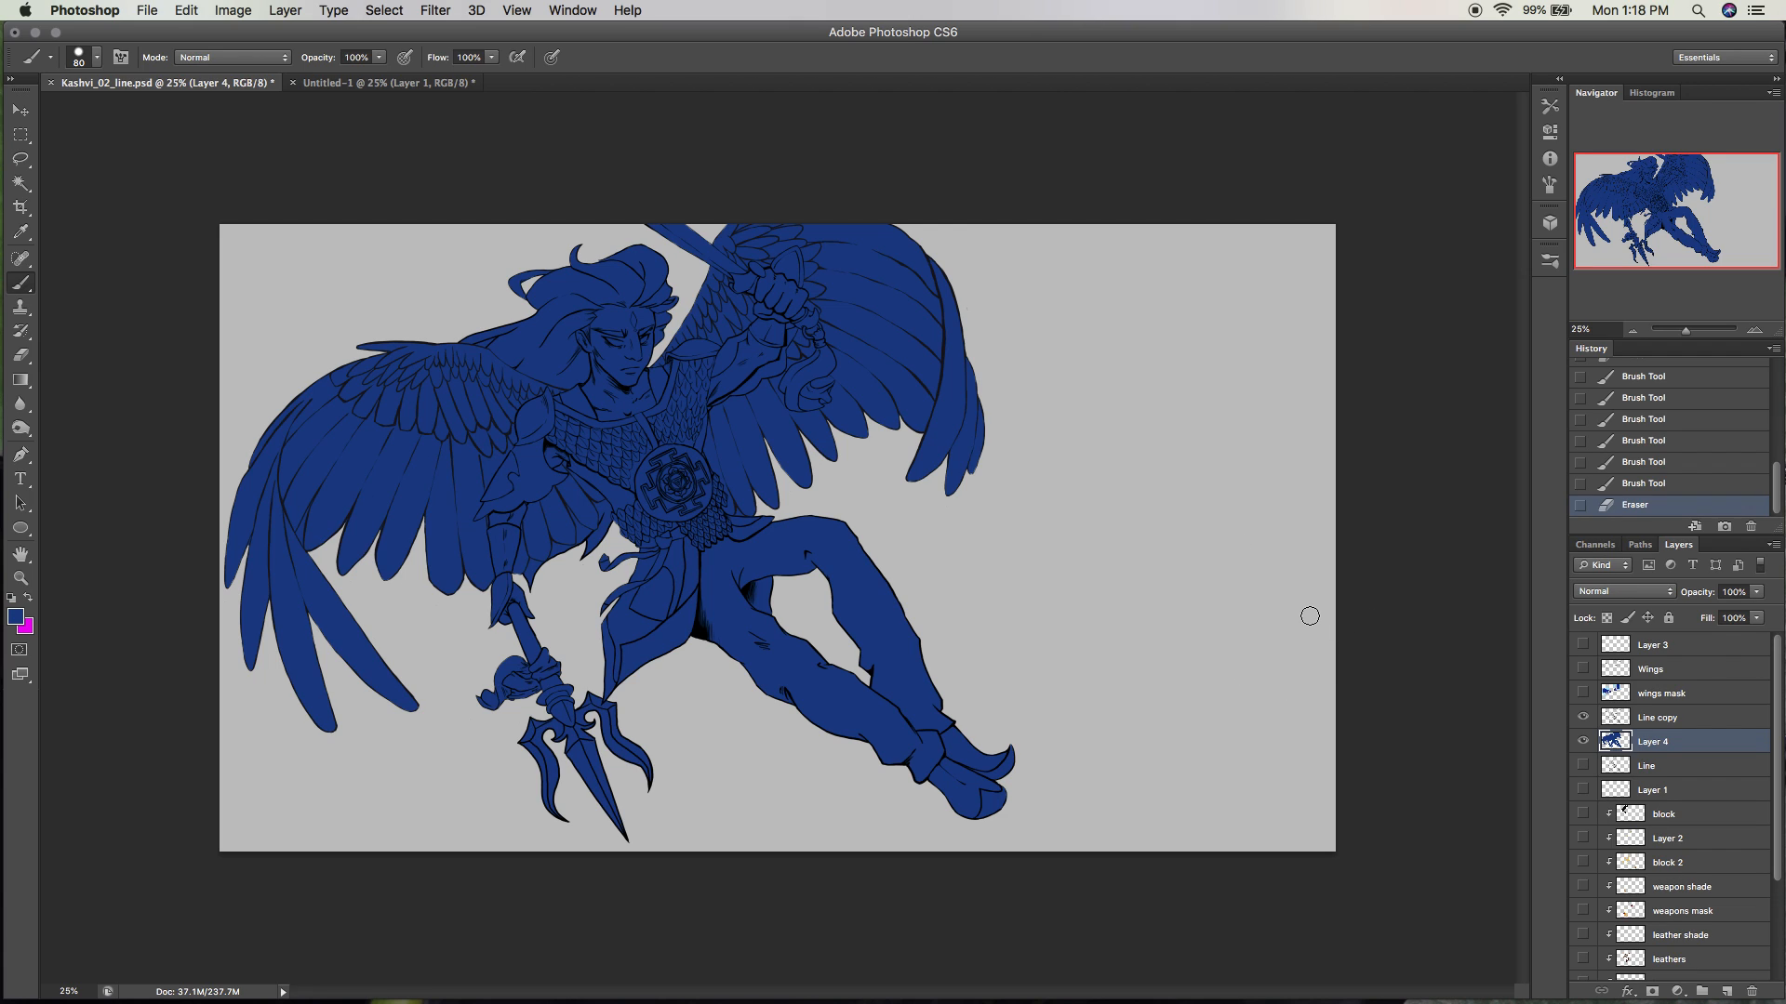
scroll(1776, 707, "down", 3)
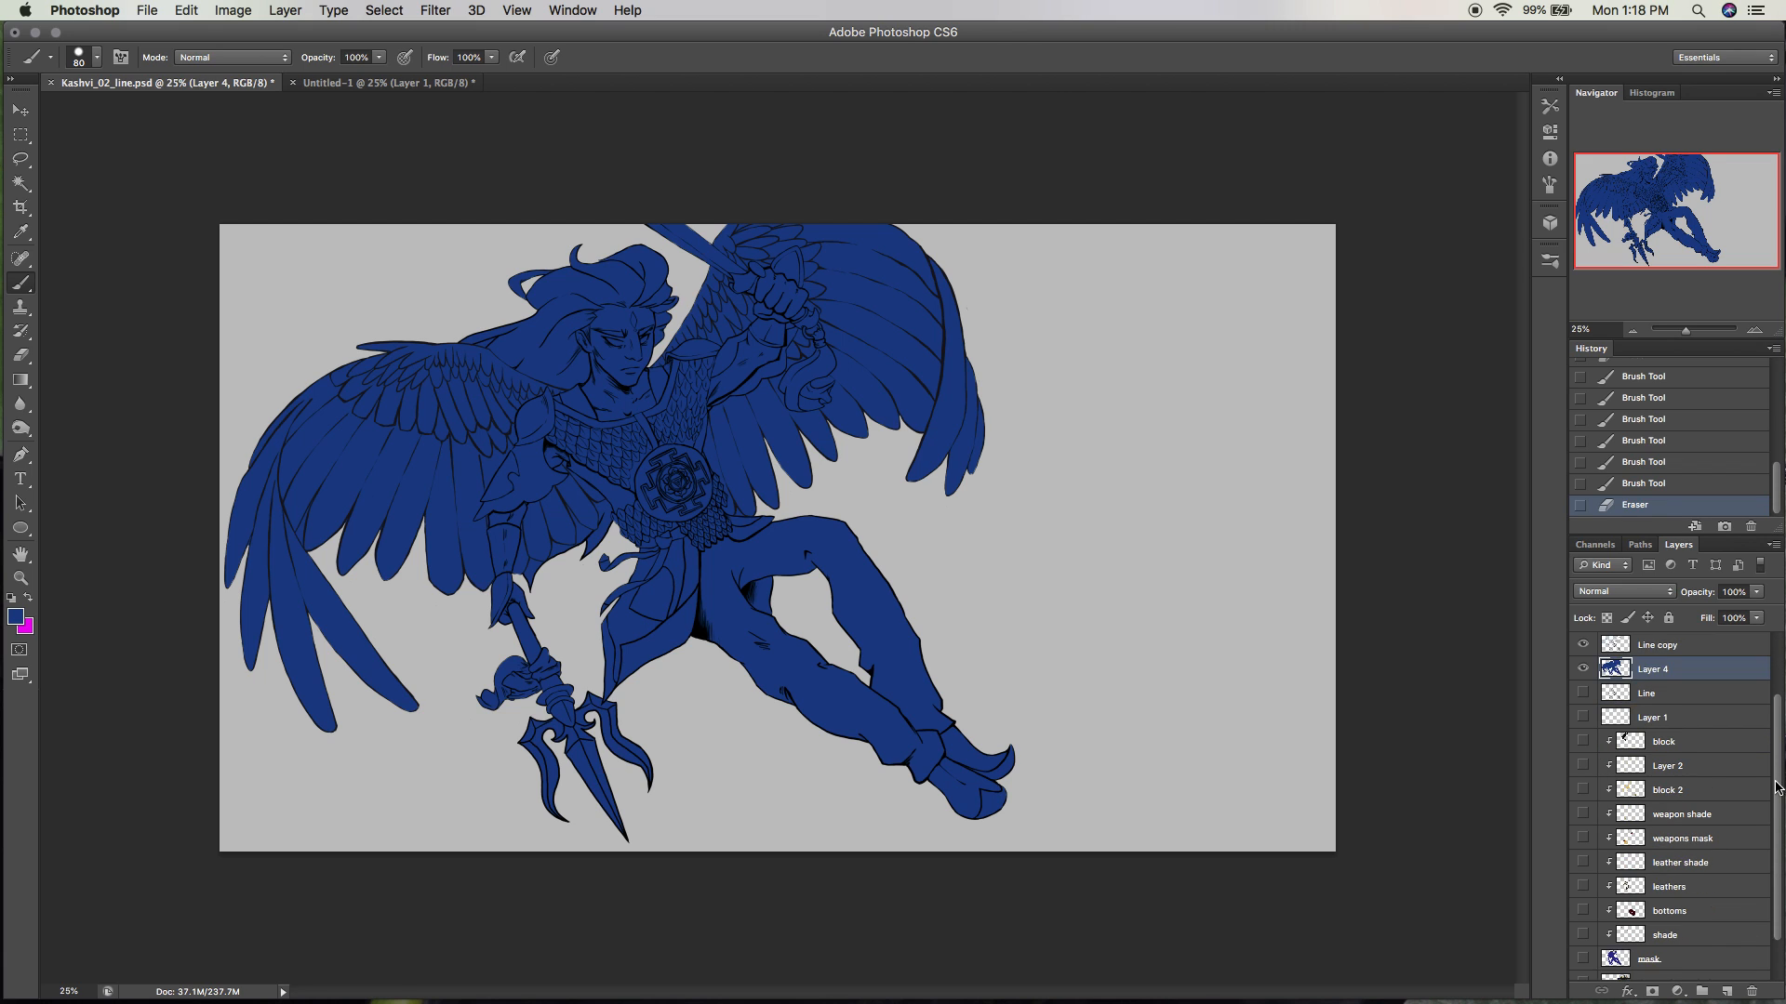
scroll(1758, 679, "up", 3)
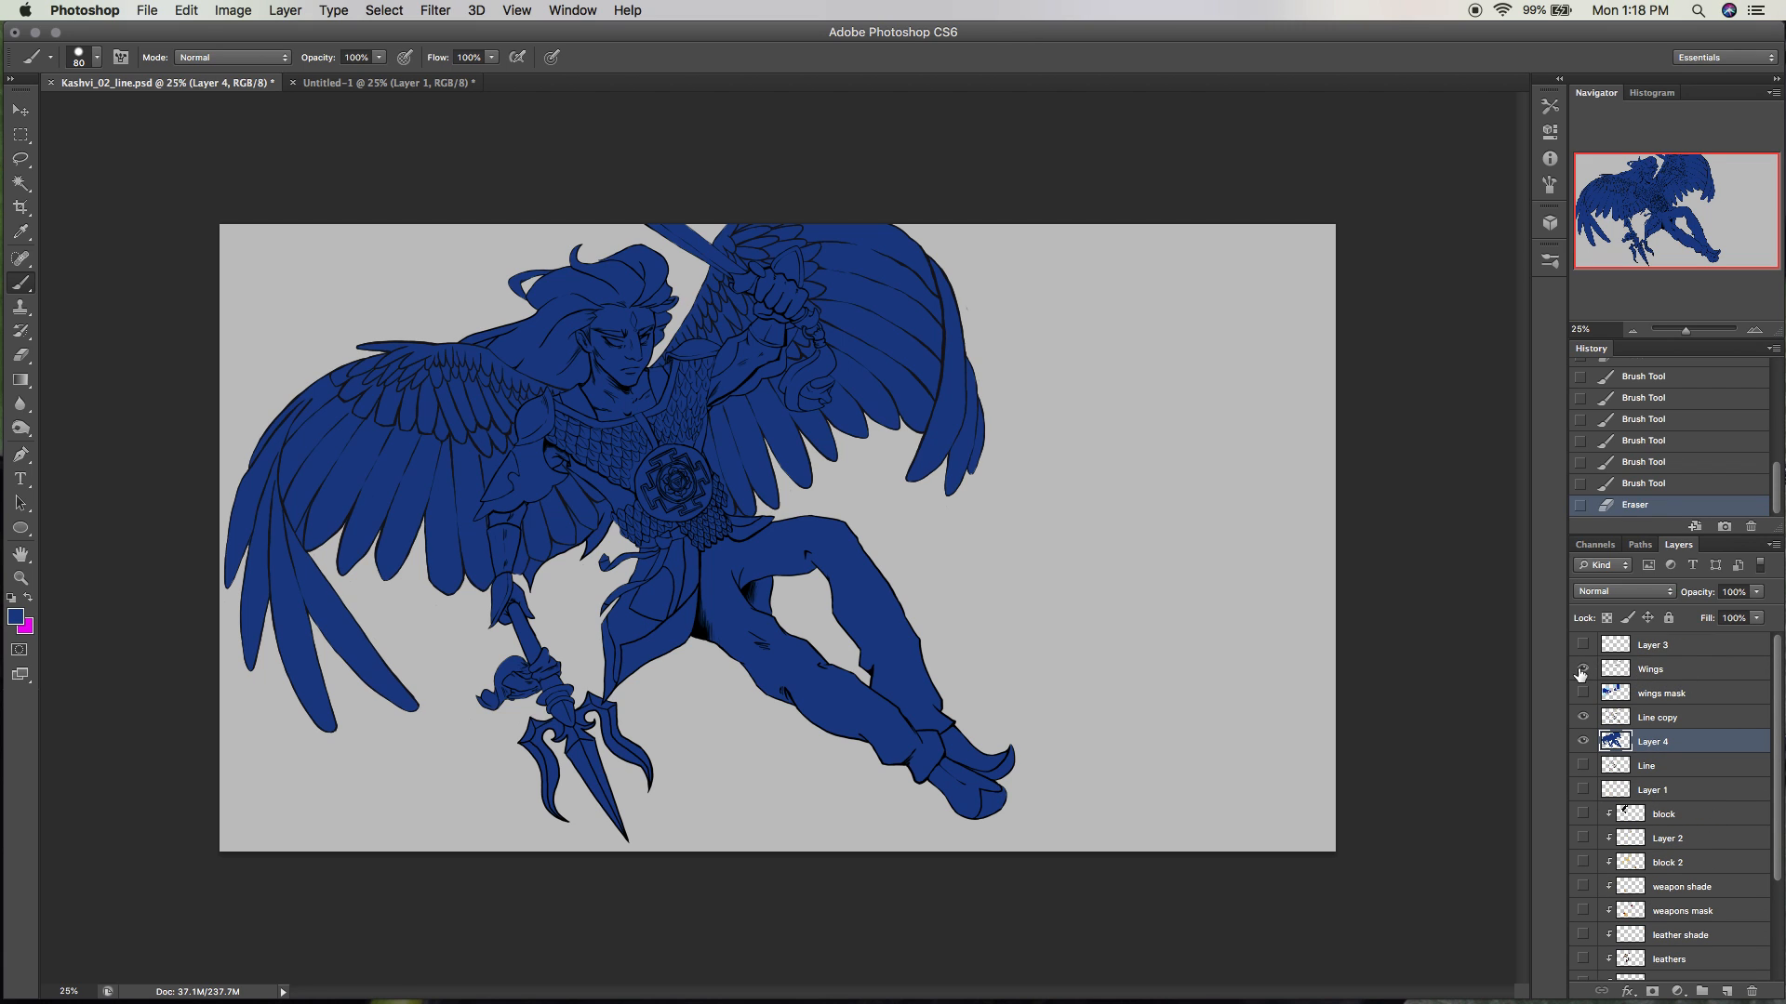
left_click(1582, 742)
left_click(1582, 717)
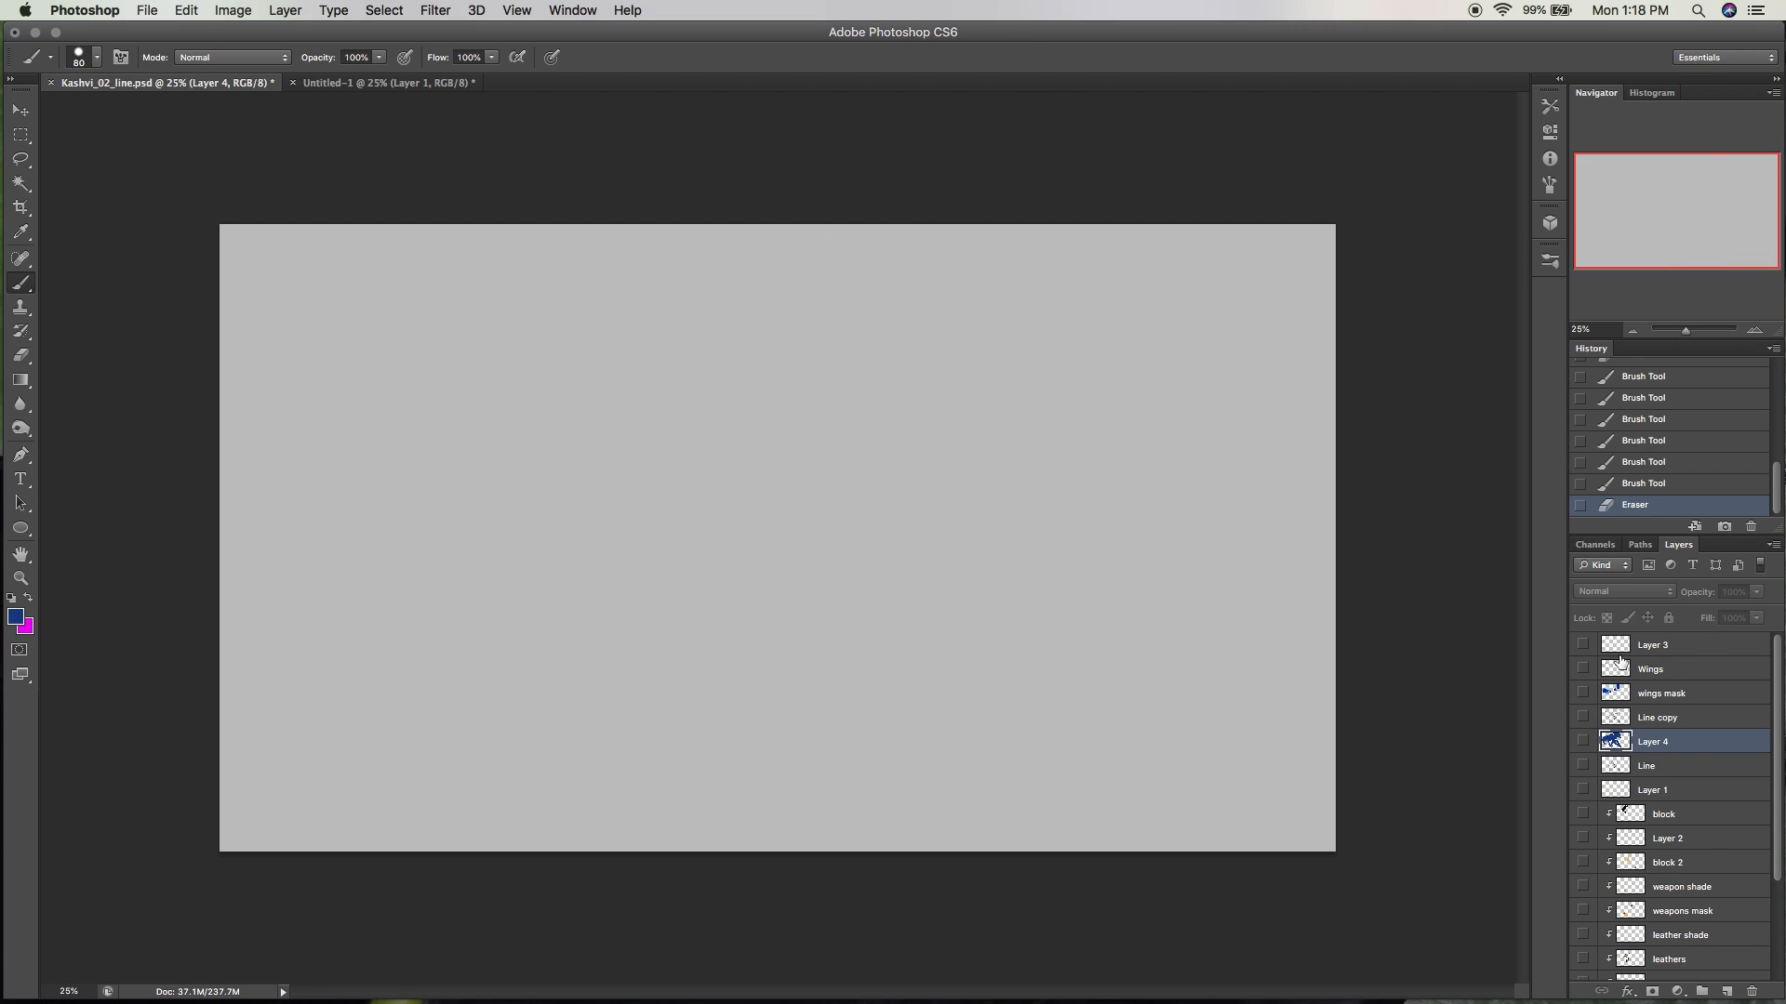
left_click(1582, 717)
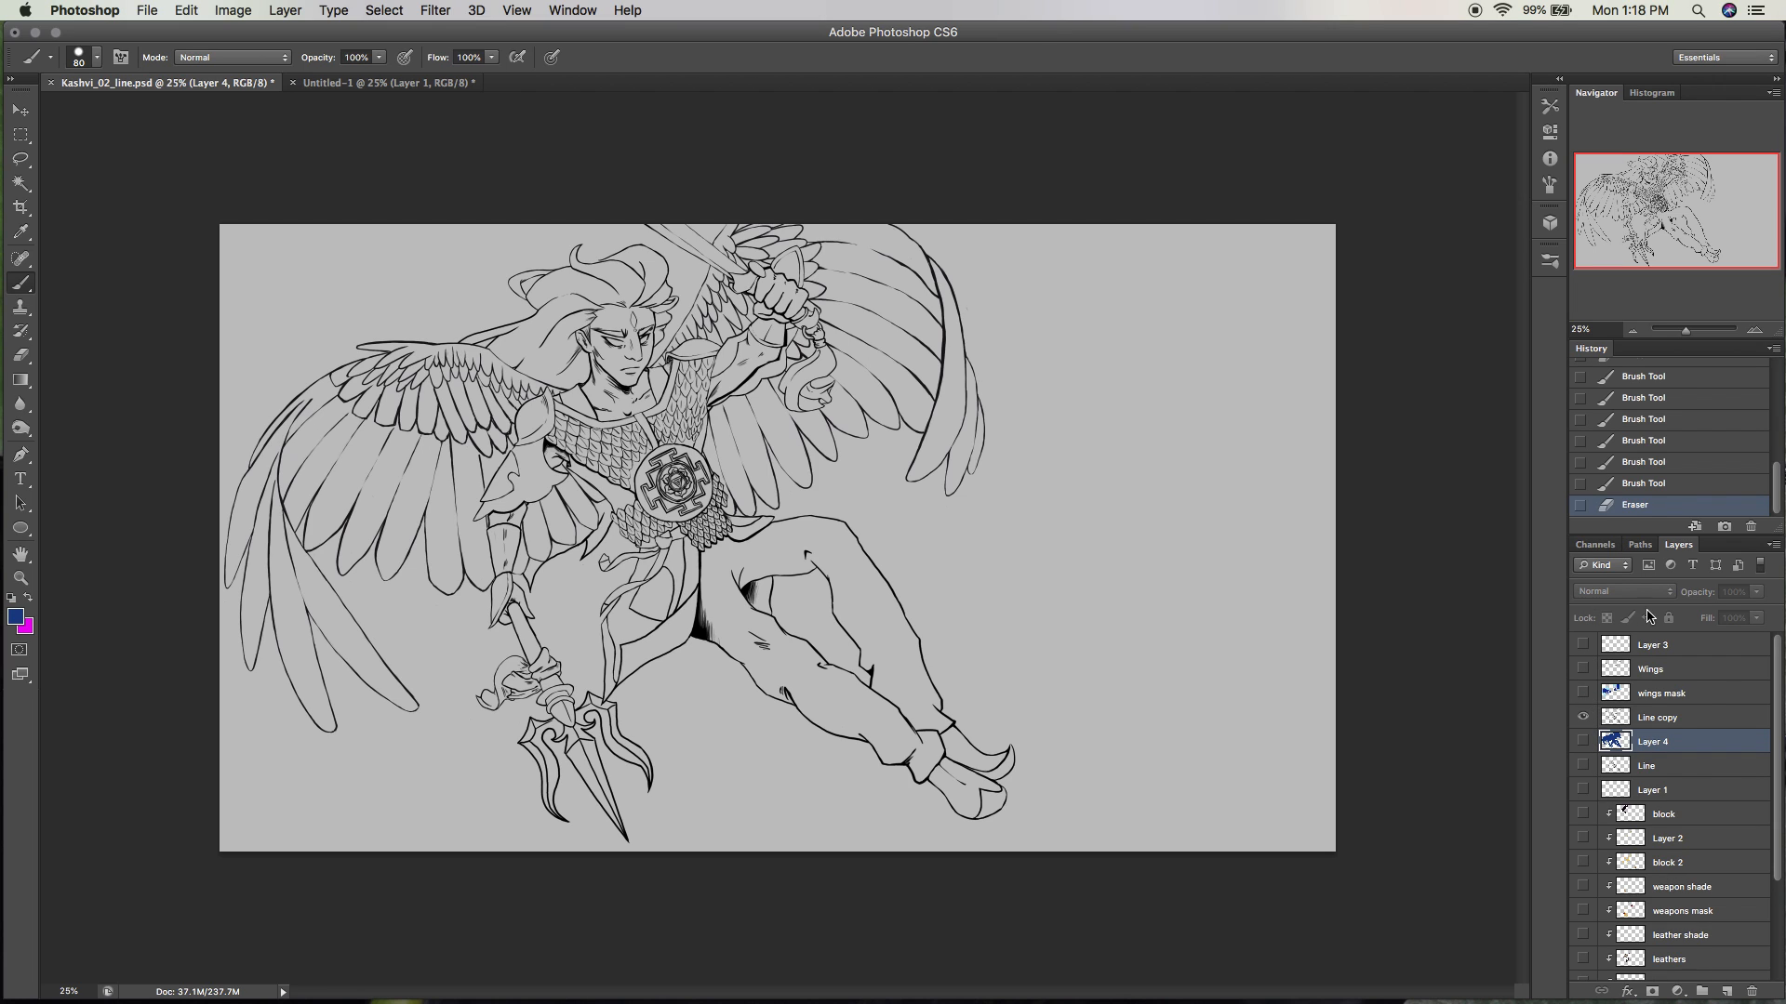
left_click(1581, 671)
left_click(1584, 671)
left_click(1582, 717)
left_click(1582, 671)
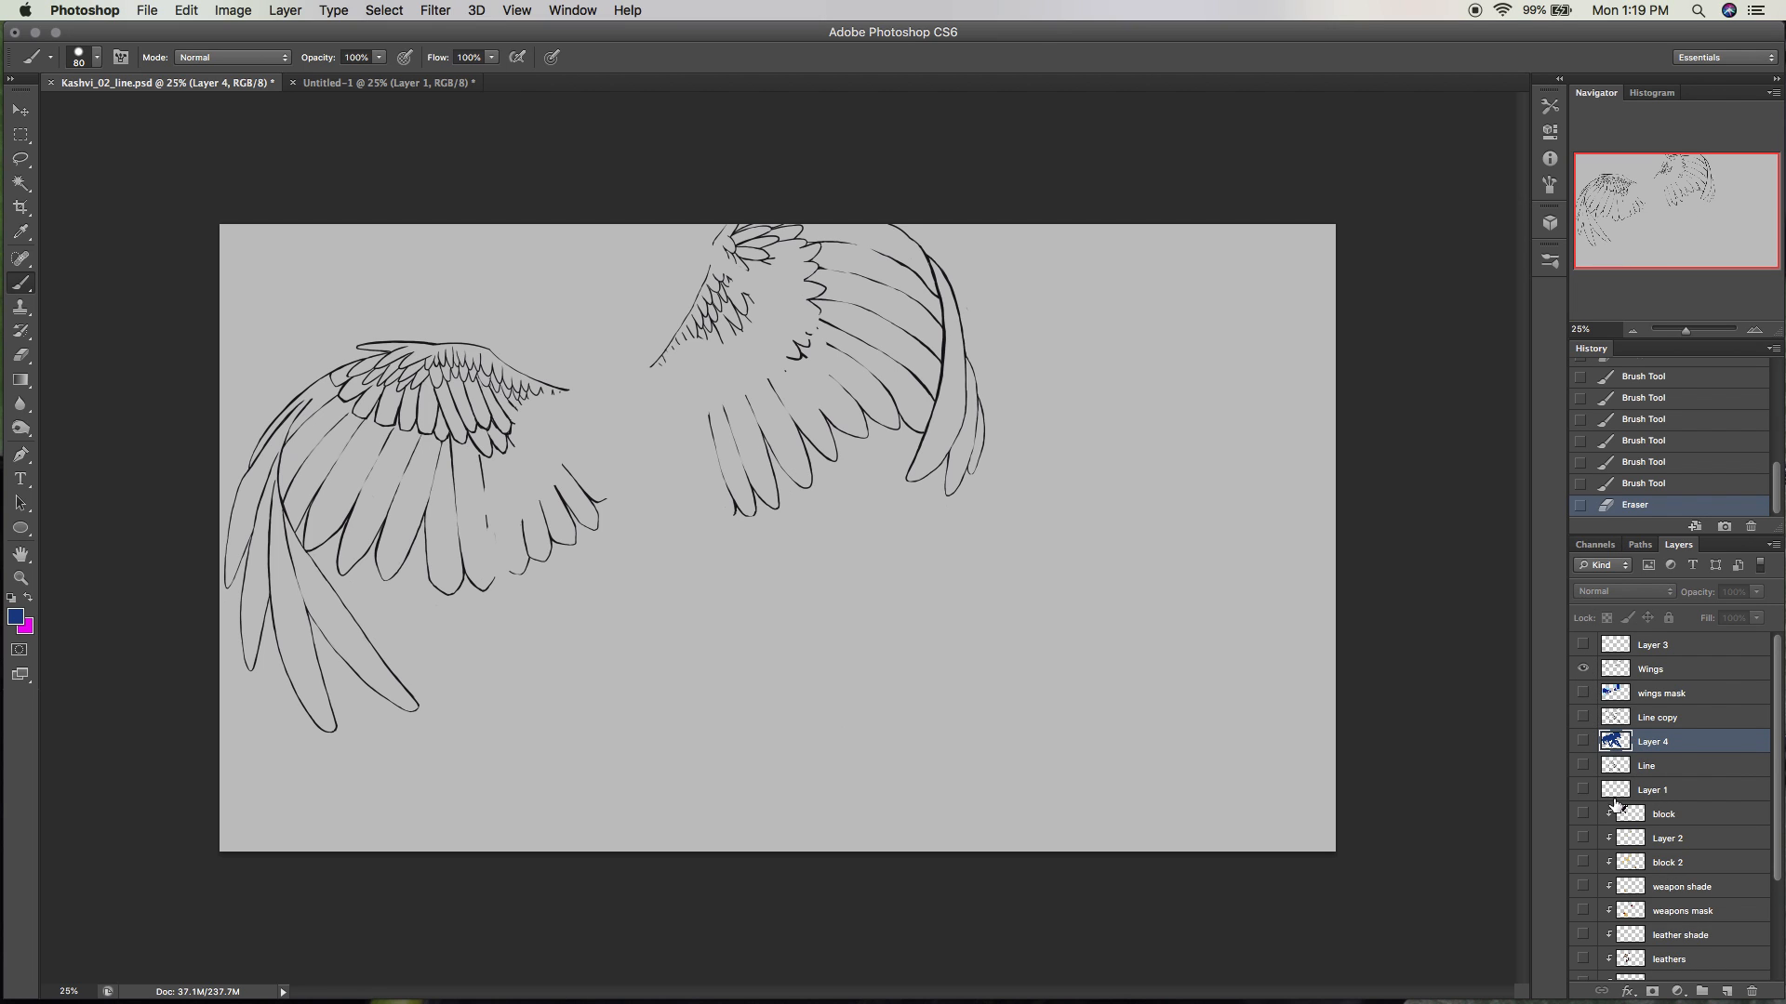
left_click(1582, 765)
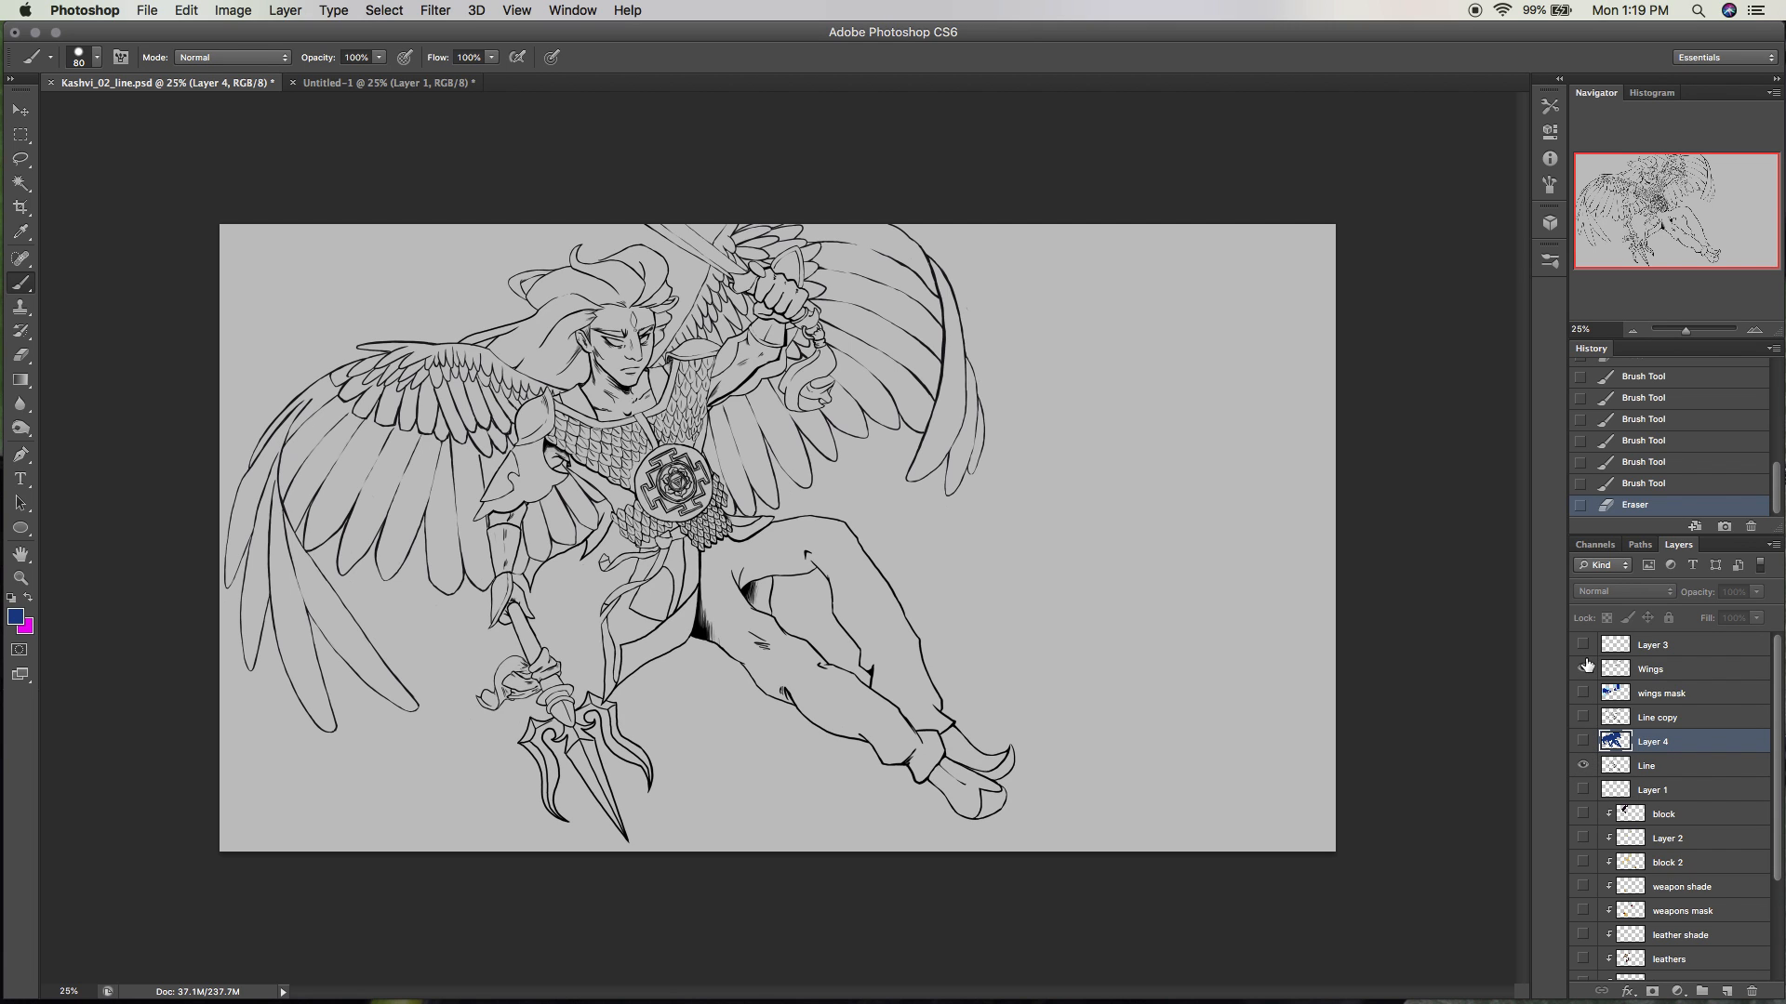
Toggle the wings mask layer on to view the flat wing colours against the line art, and hide it again.
left_click(1583, 694)
left_click(1582, 693)
left_click(1583, 694)
left_click(1583, 693)
left_click(1583, 693)
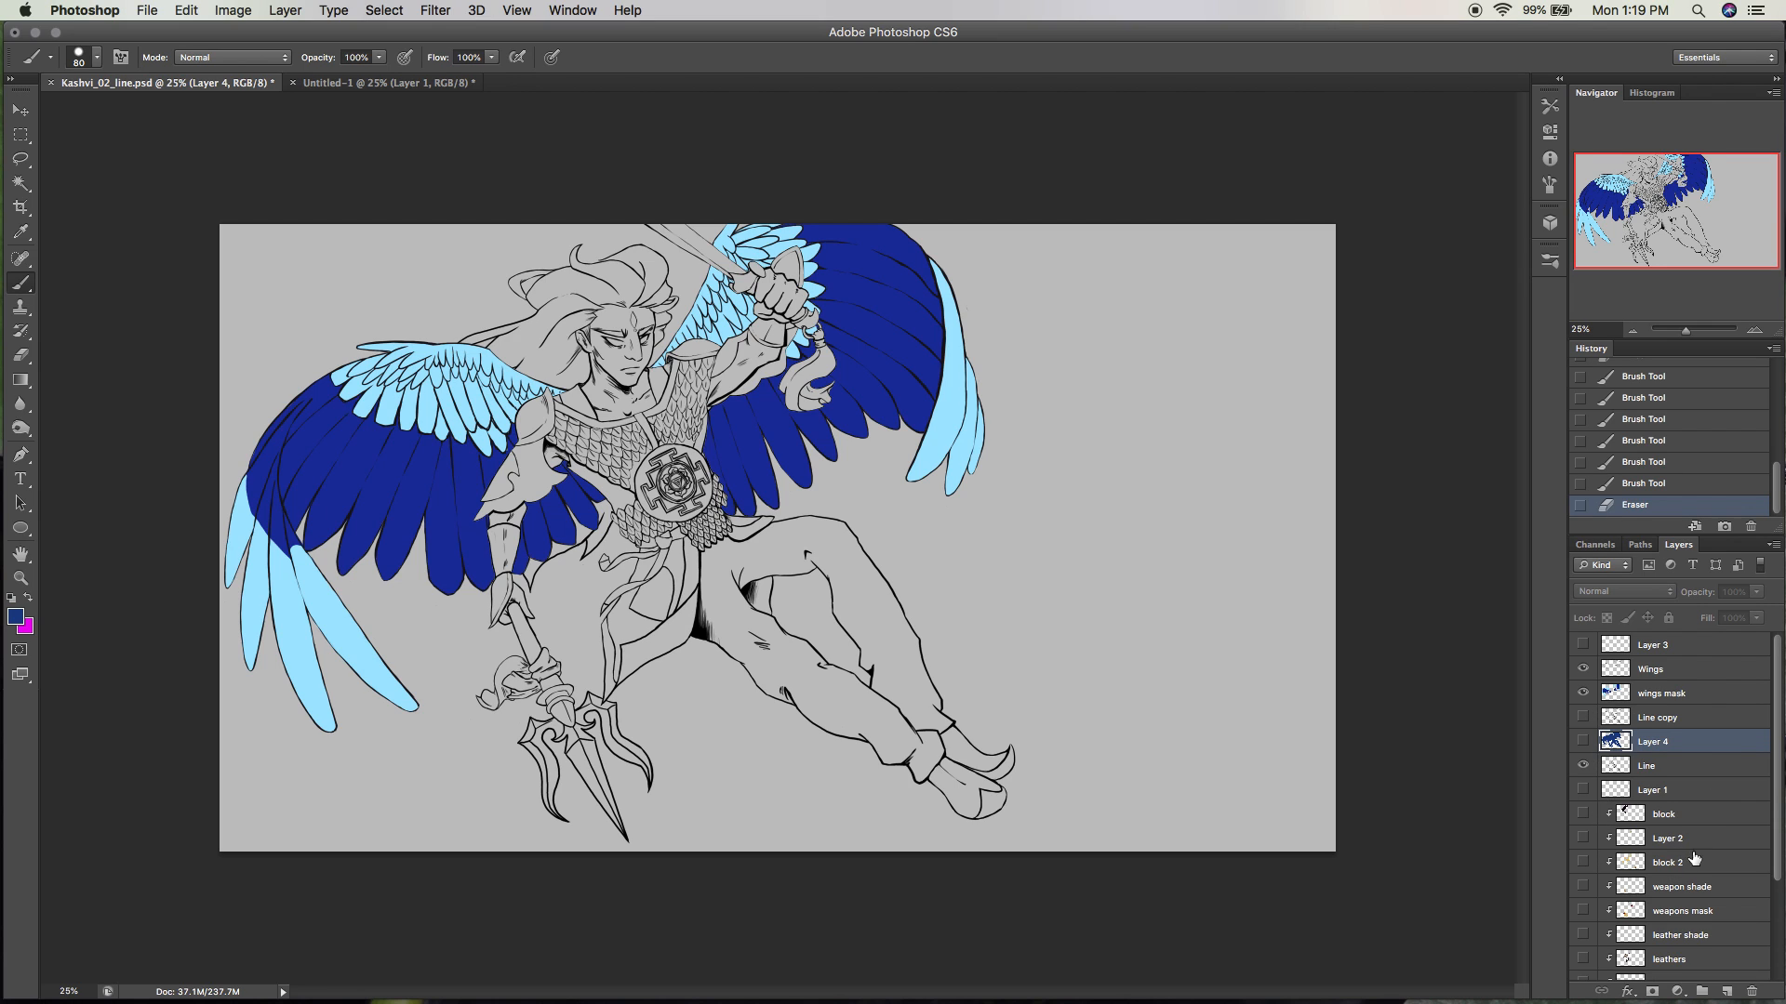
scroll(1694, 858, "down", 3)
left_click_drag(1776, 770, 1776, 805)
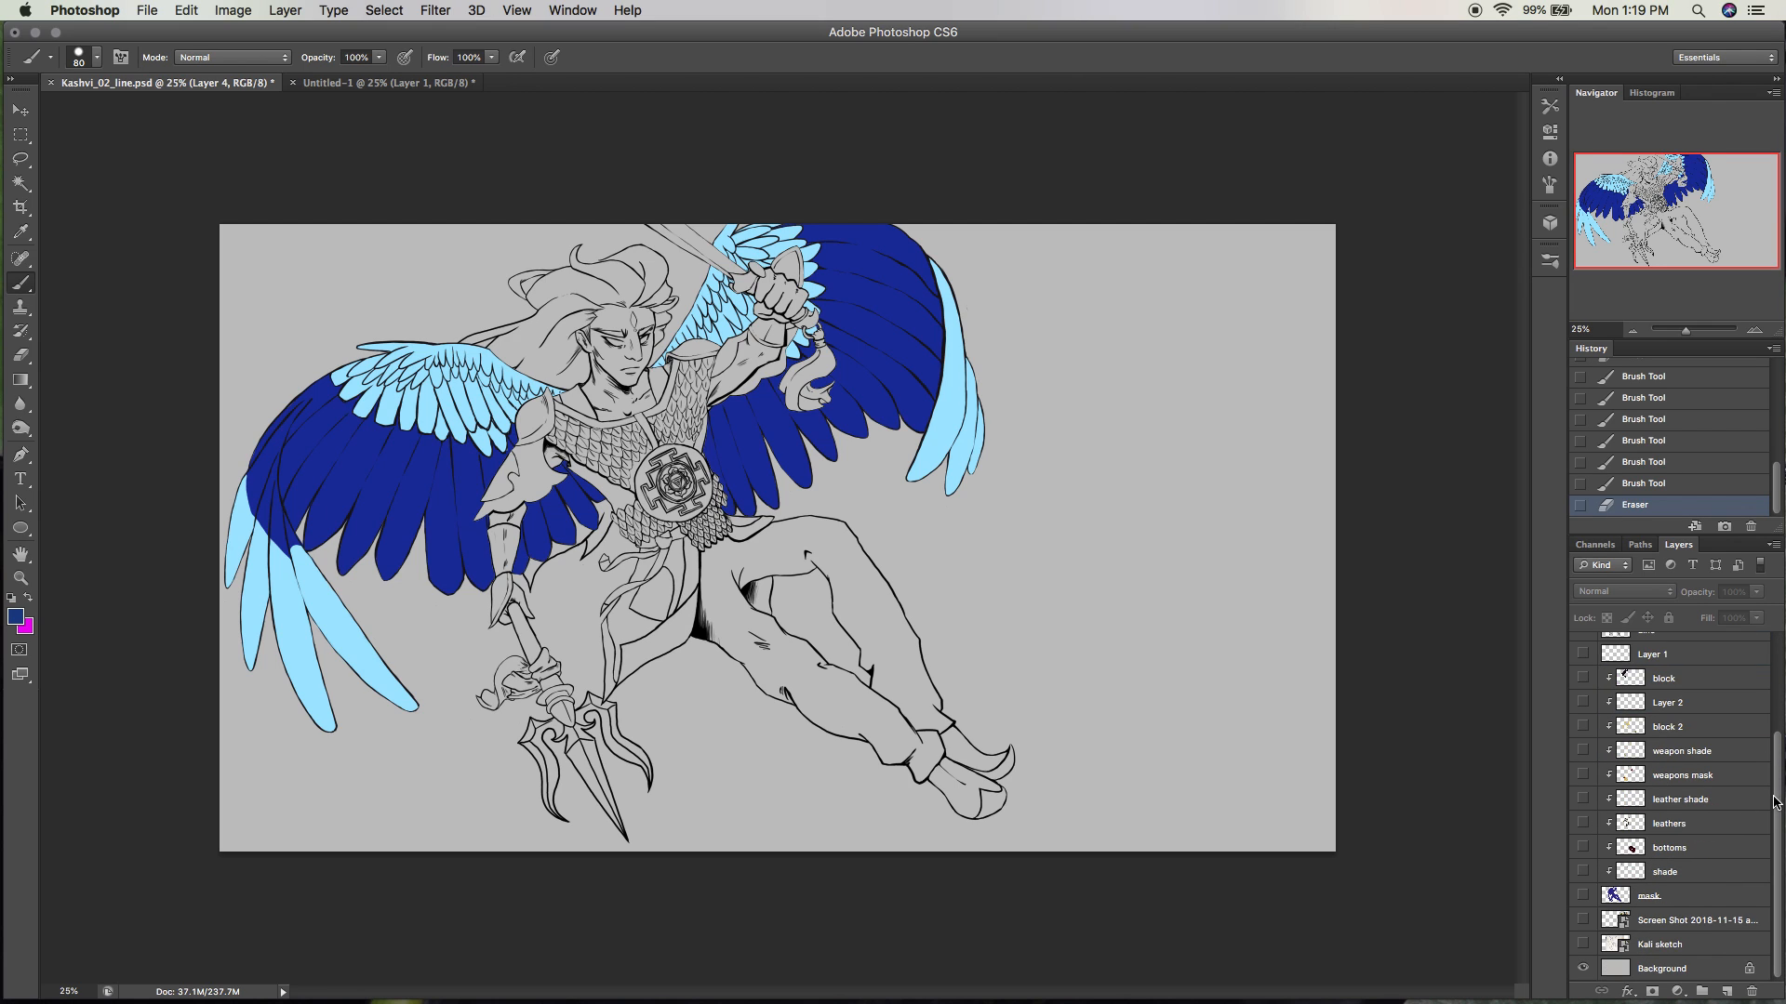
scroll(1776, 801, "up", 3)
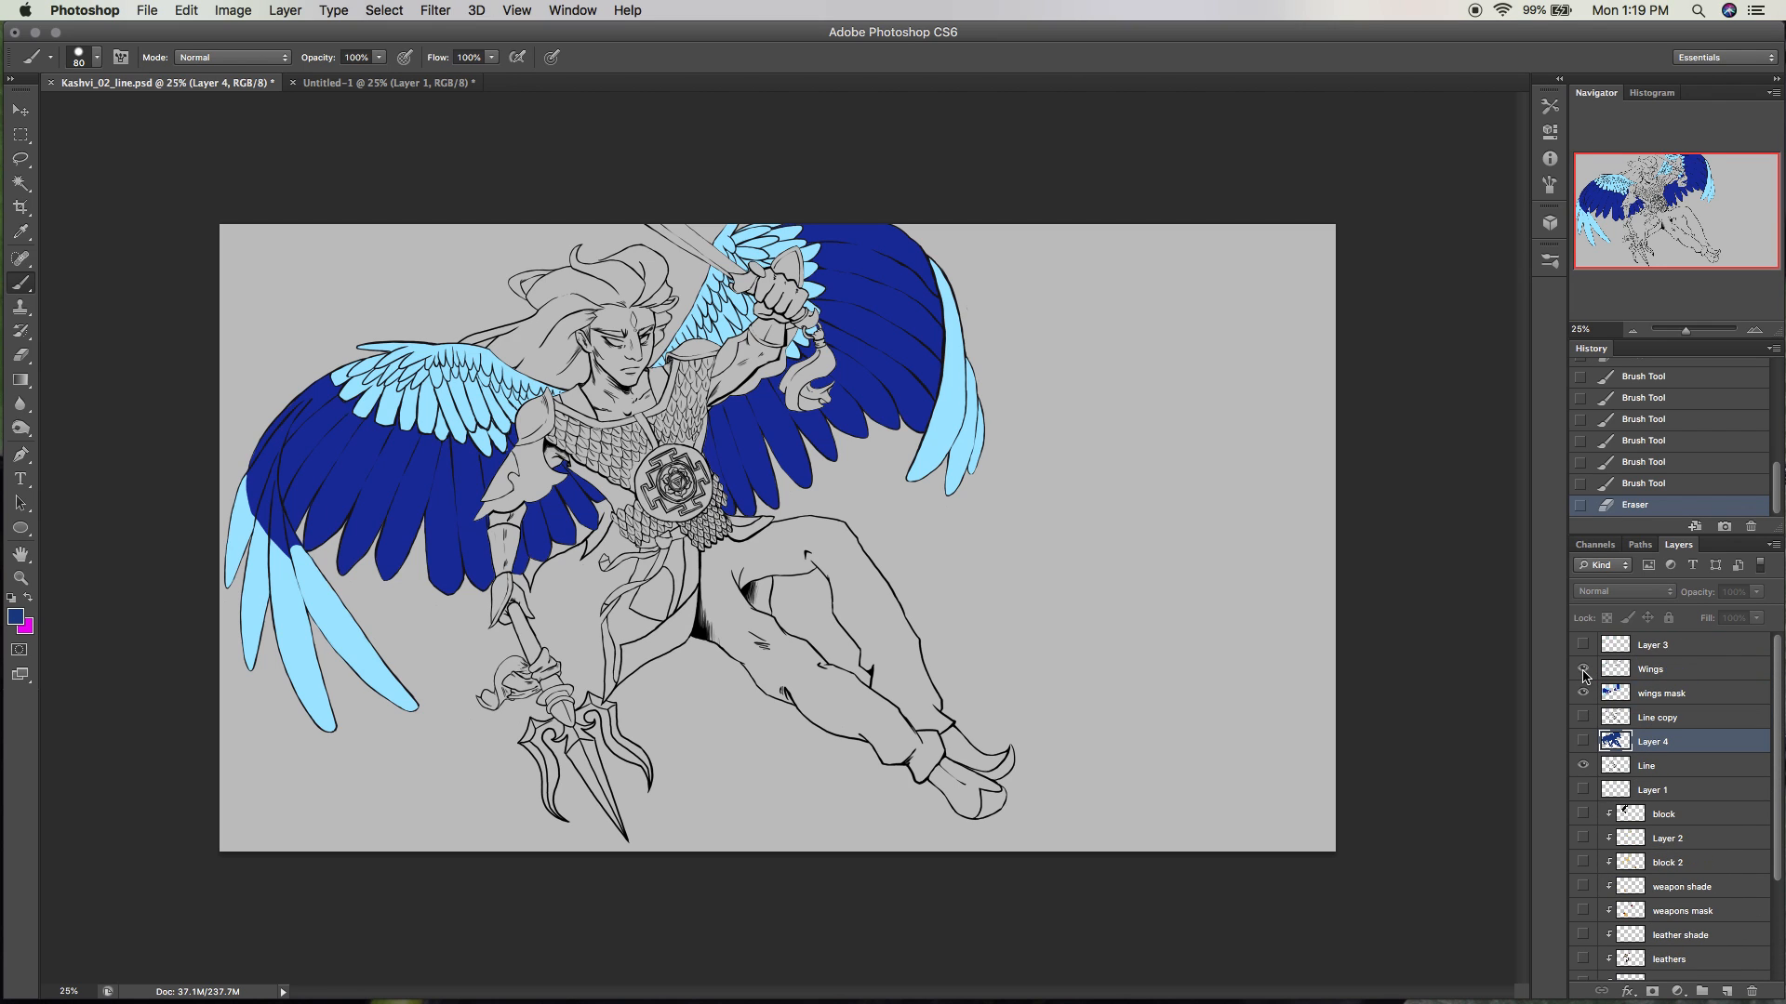
left_click(1582, 693)
left_click(1583, 668)
left_click(1582, 669)
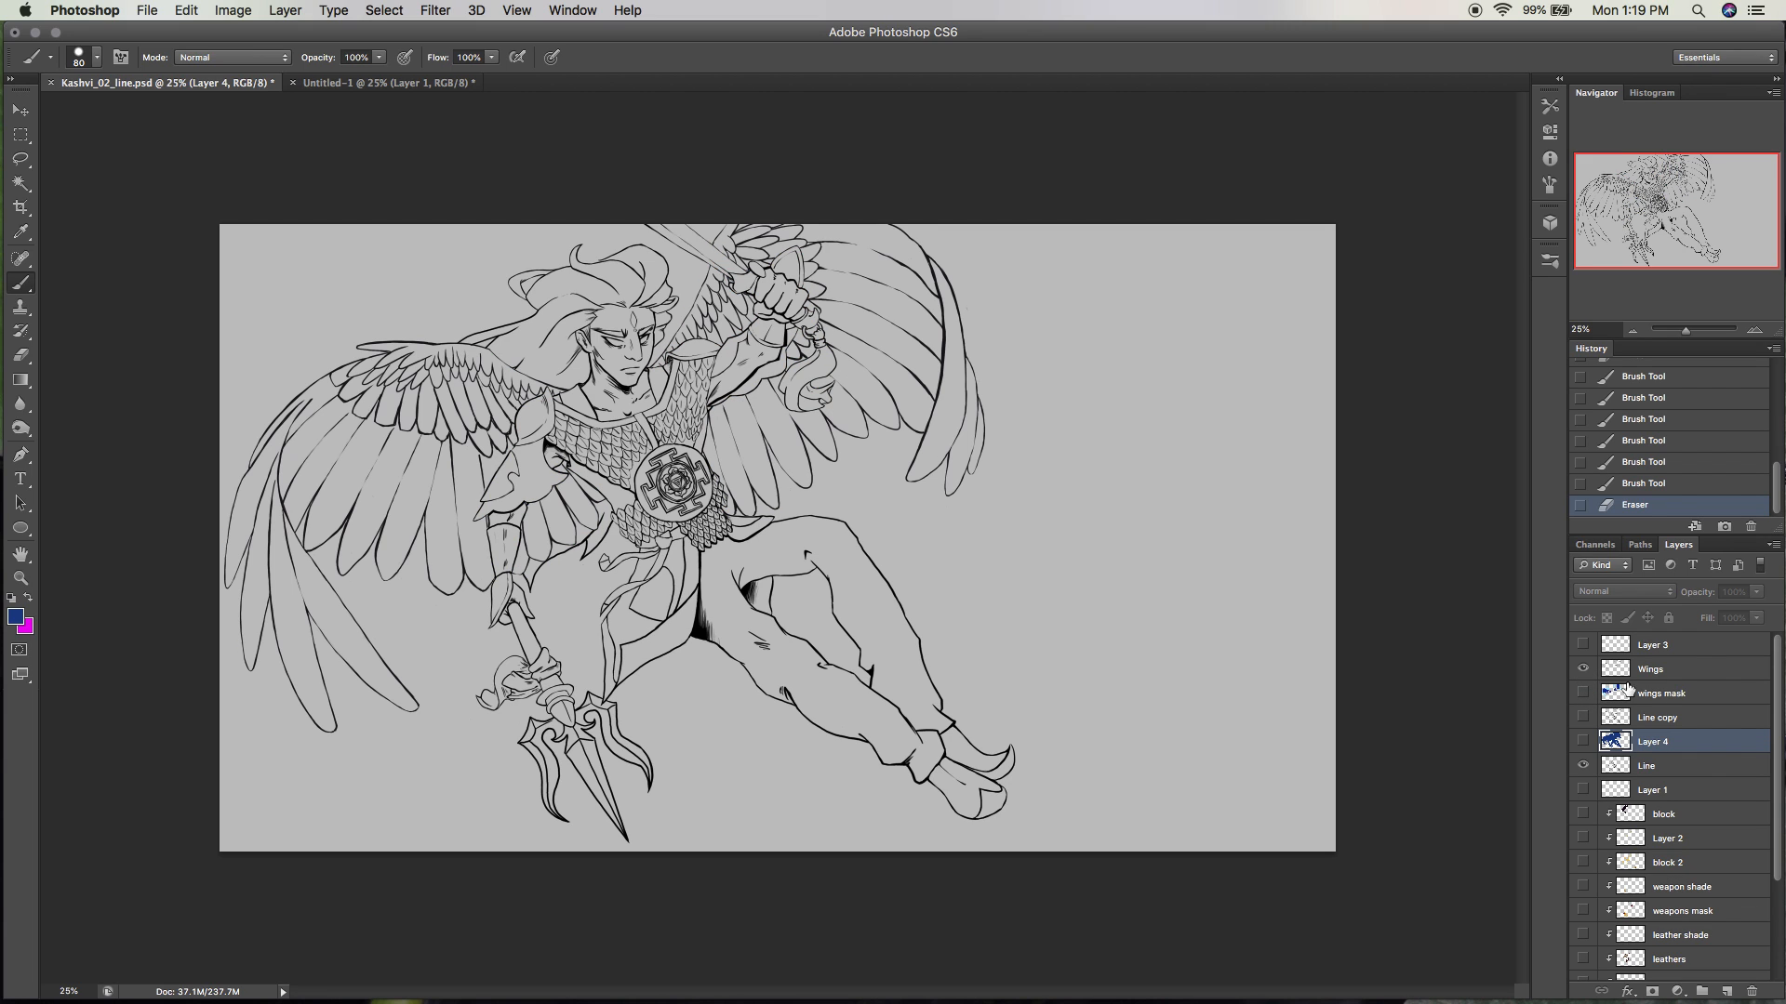
Show the mask layer, all the clipped colour layers from shade up to block, and Layer 1.
left_click_drag(1748, 717, 1754, 755)
scroll(1776, 862, "down", 3)
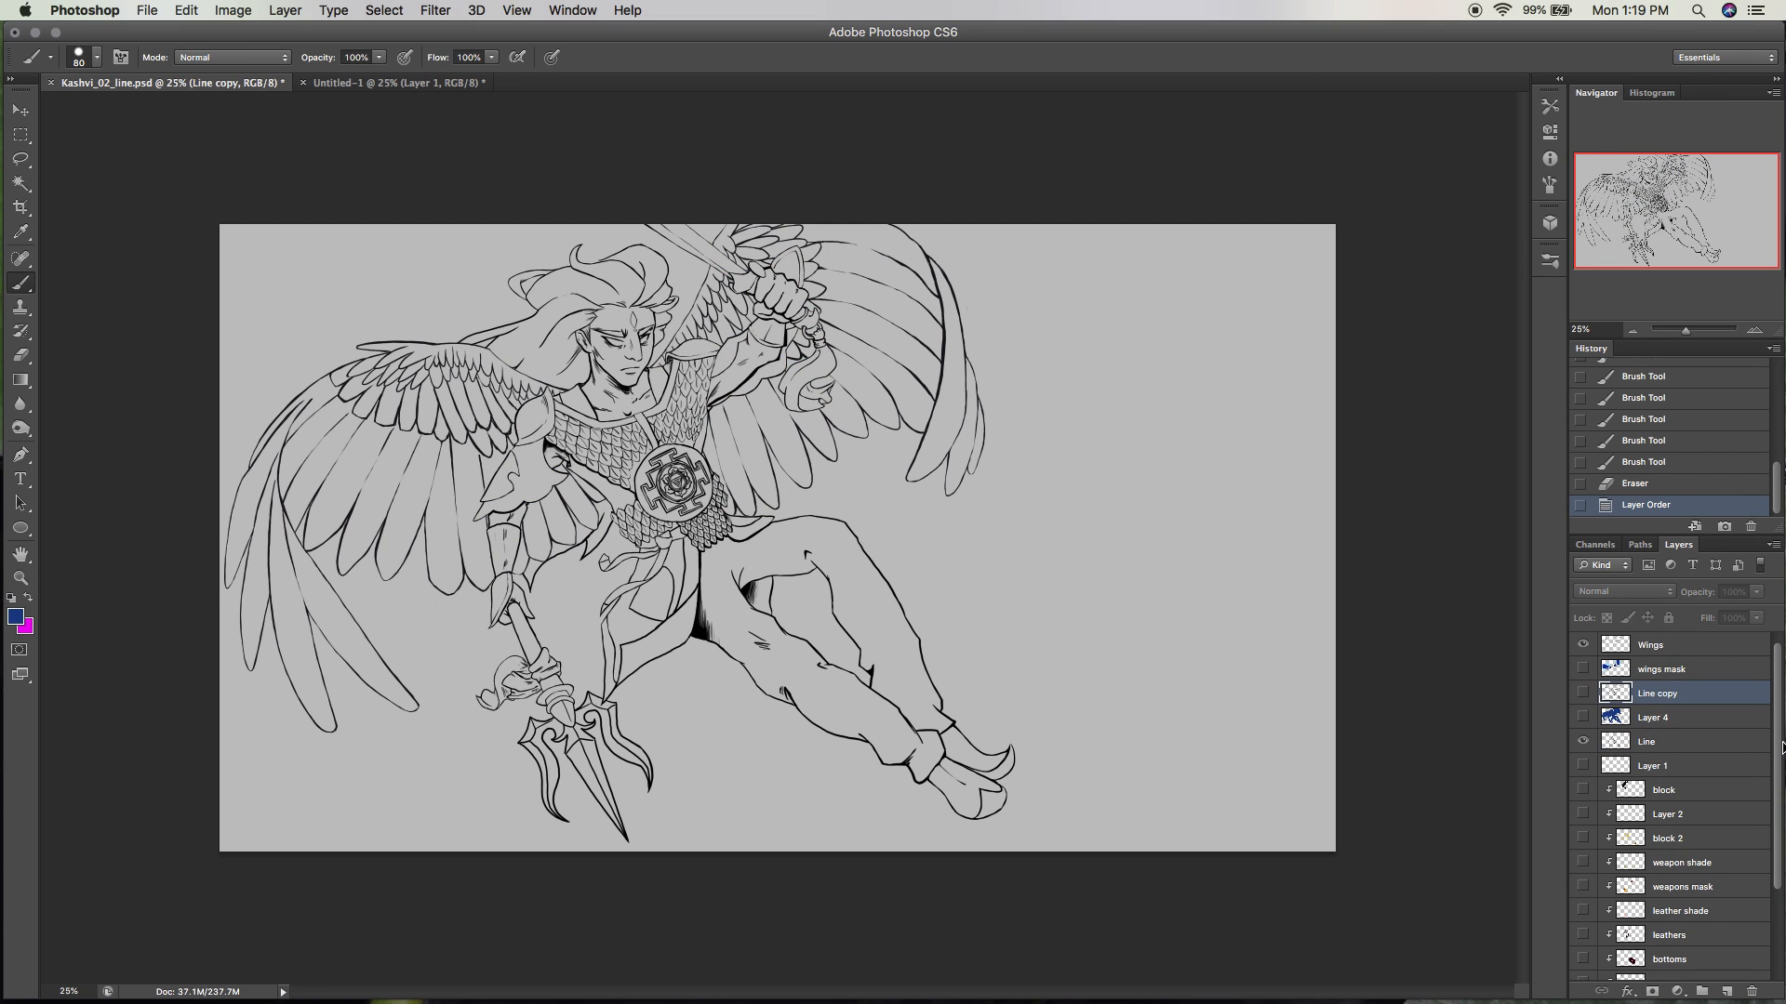
left_click(1583, 896)
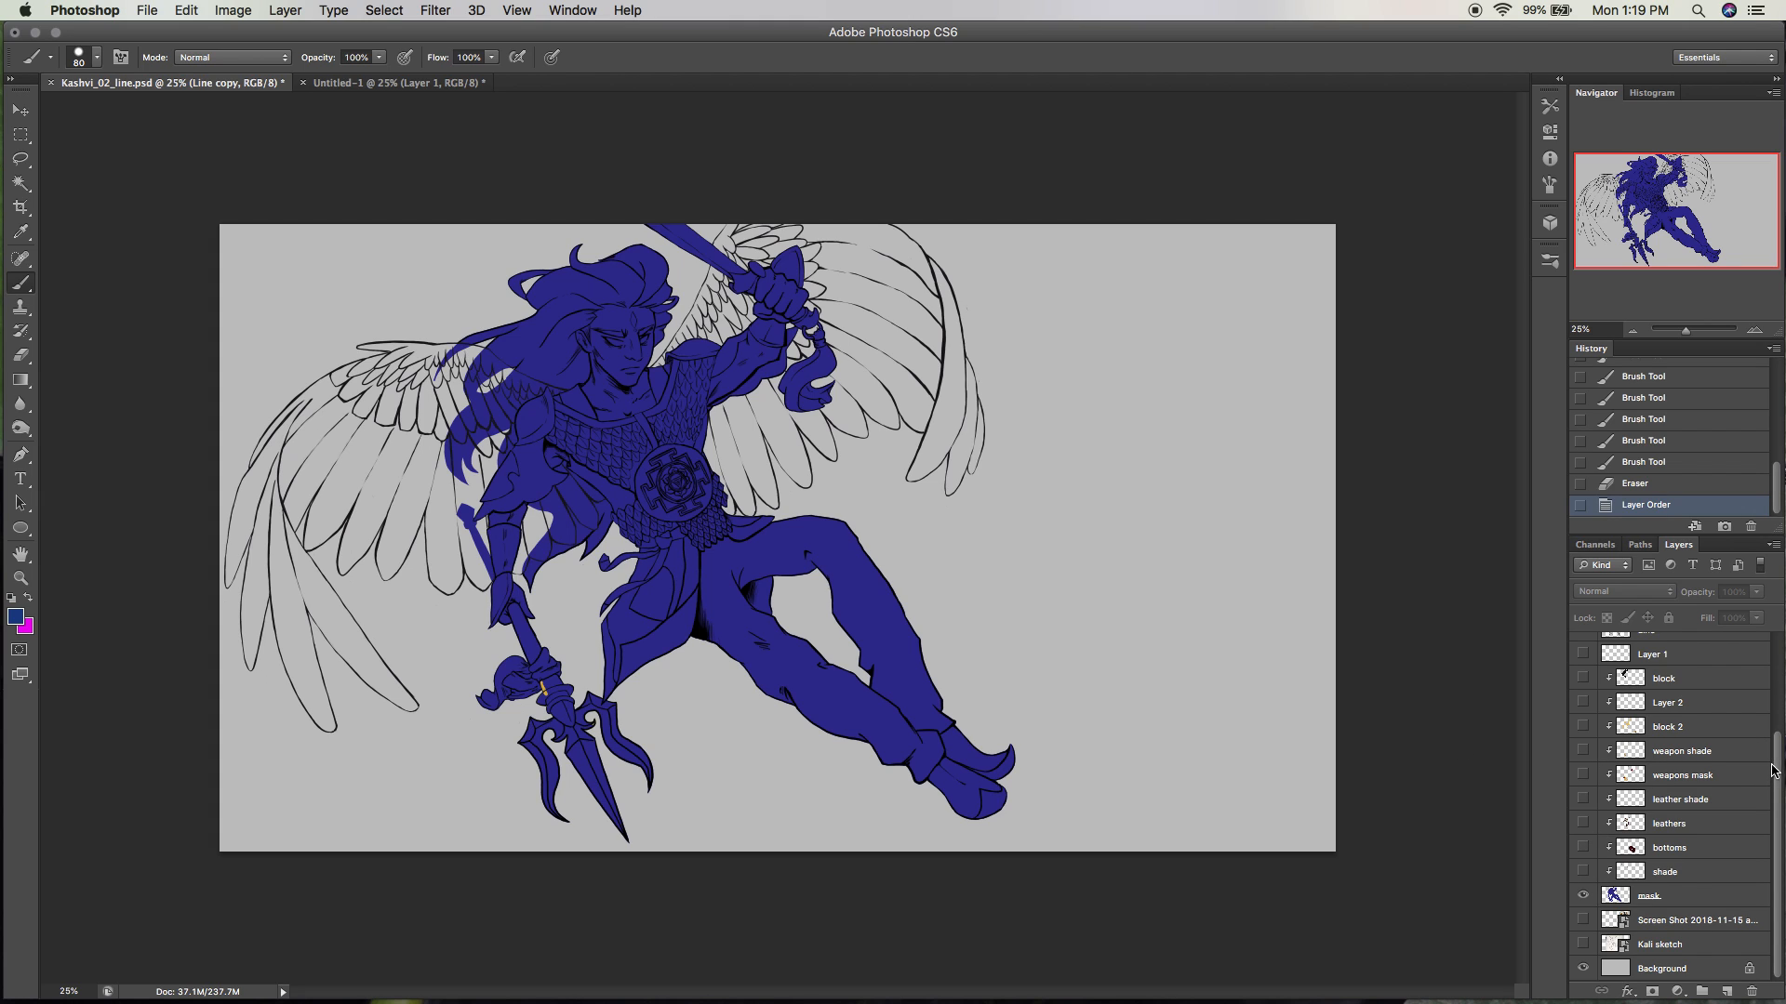
scroll(1773, 770, "up", 4)
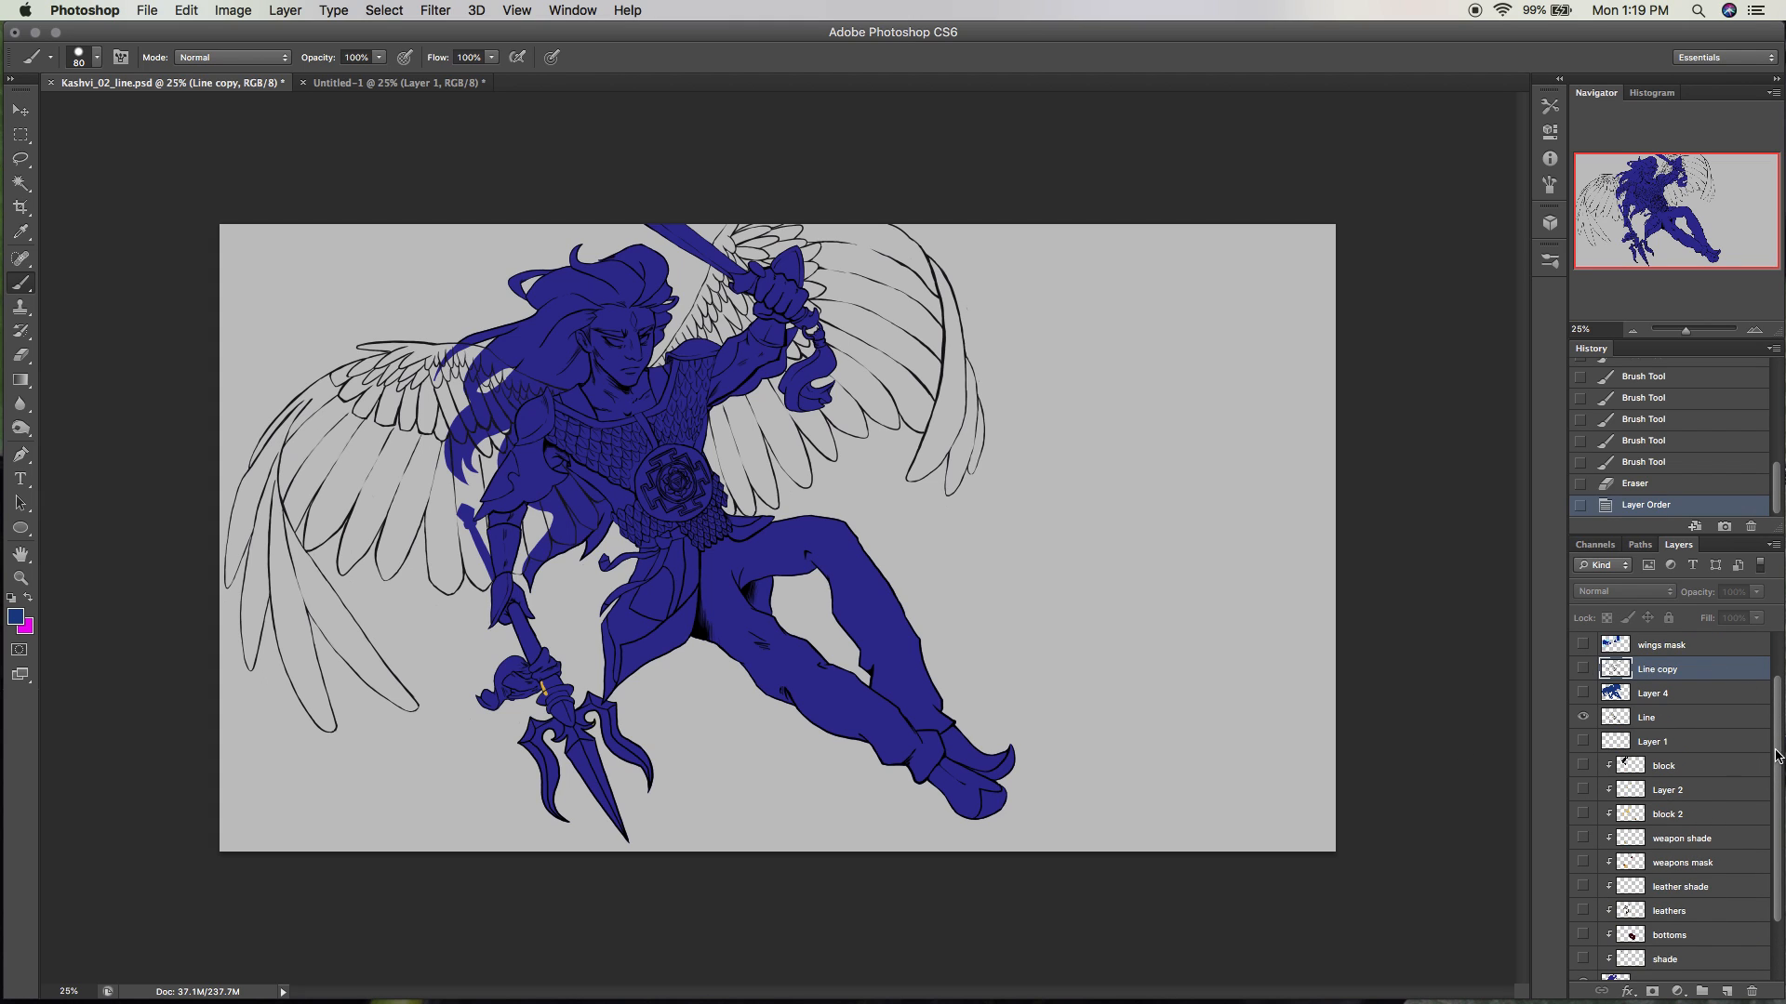
scroll(1775, 755, "down", 4)
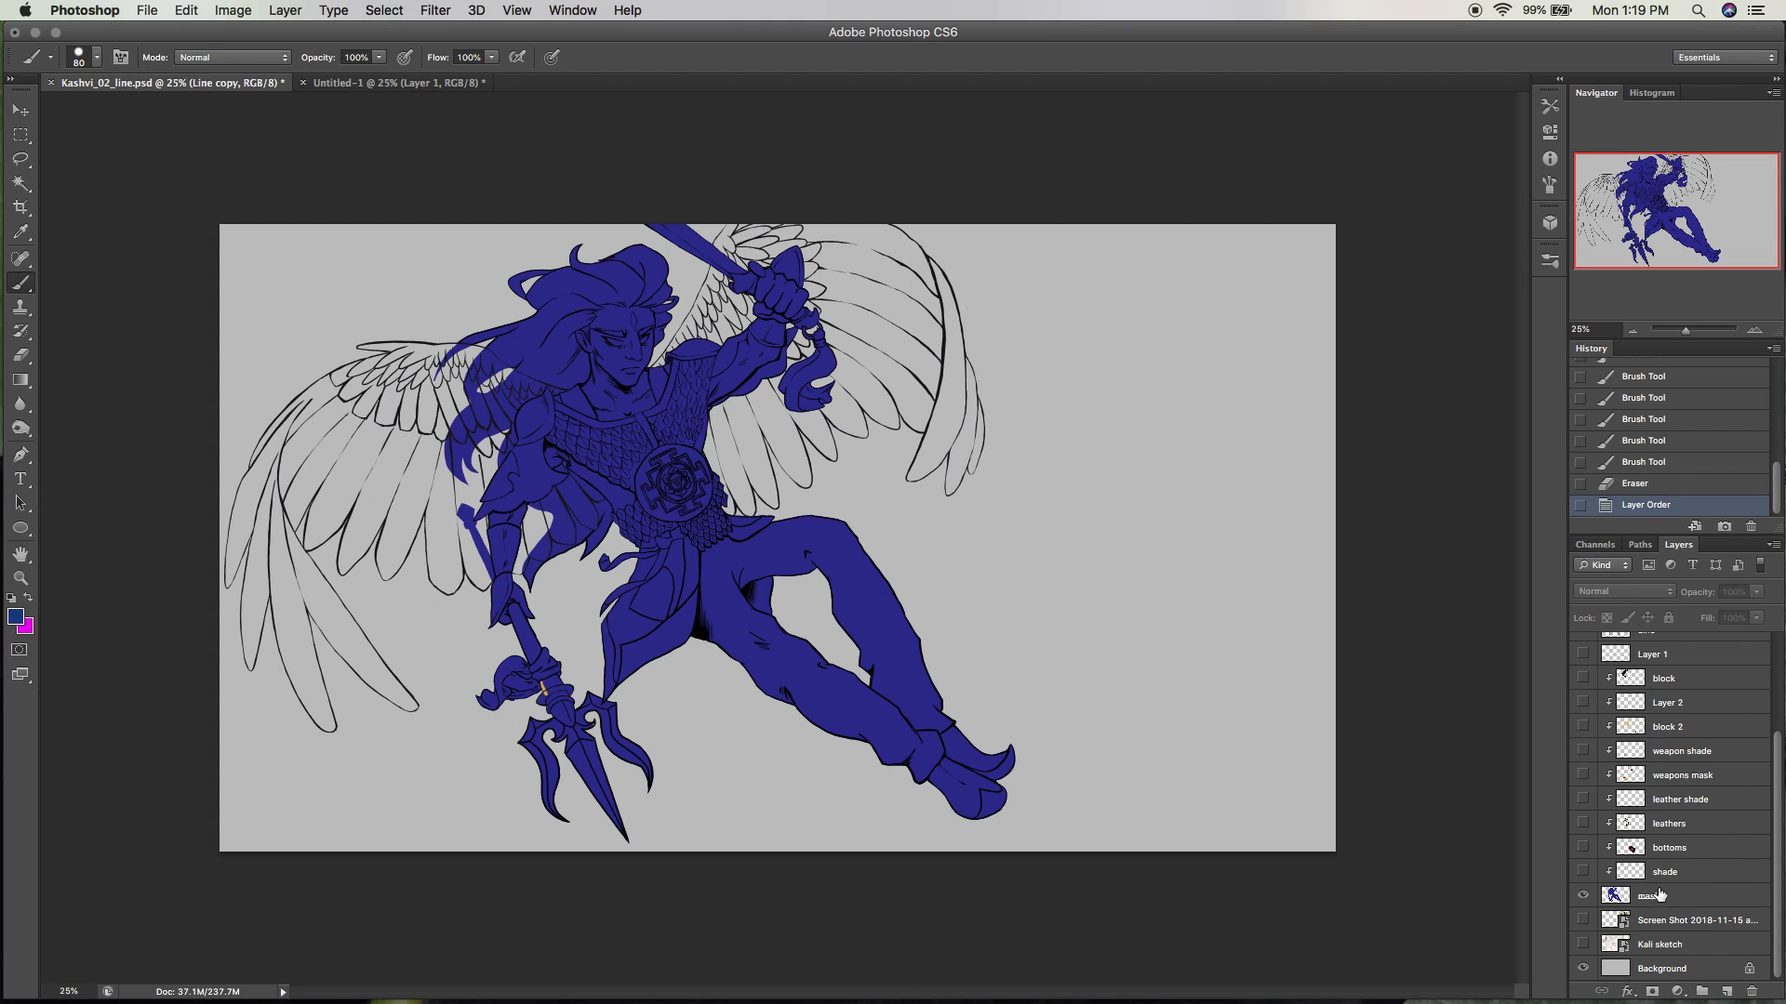
left_click(1583, 872)
left_click(1582, 847)
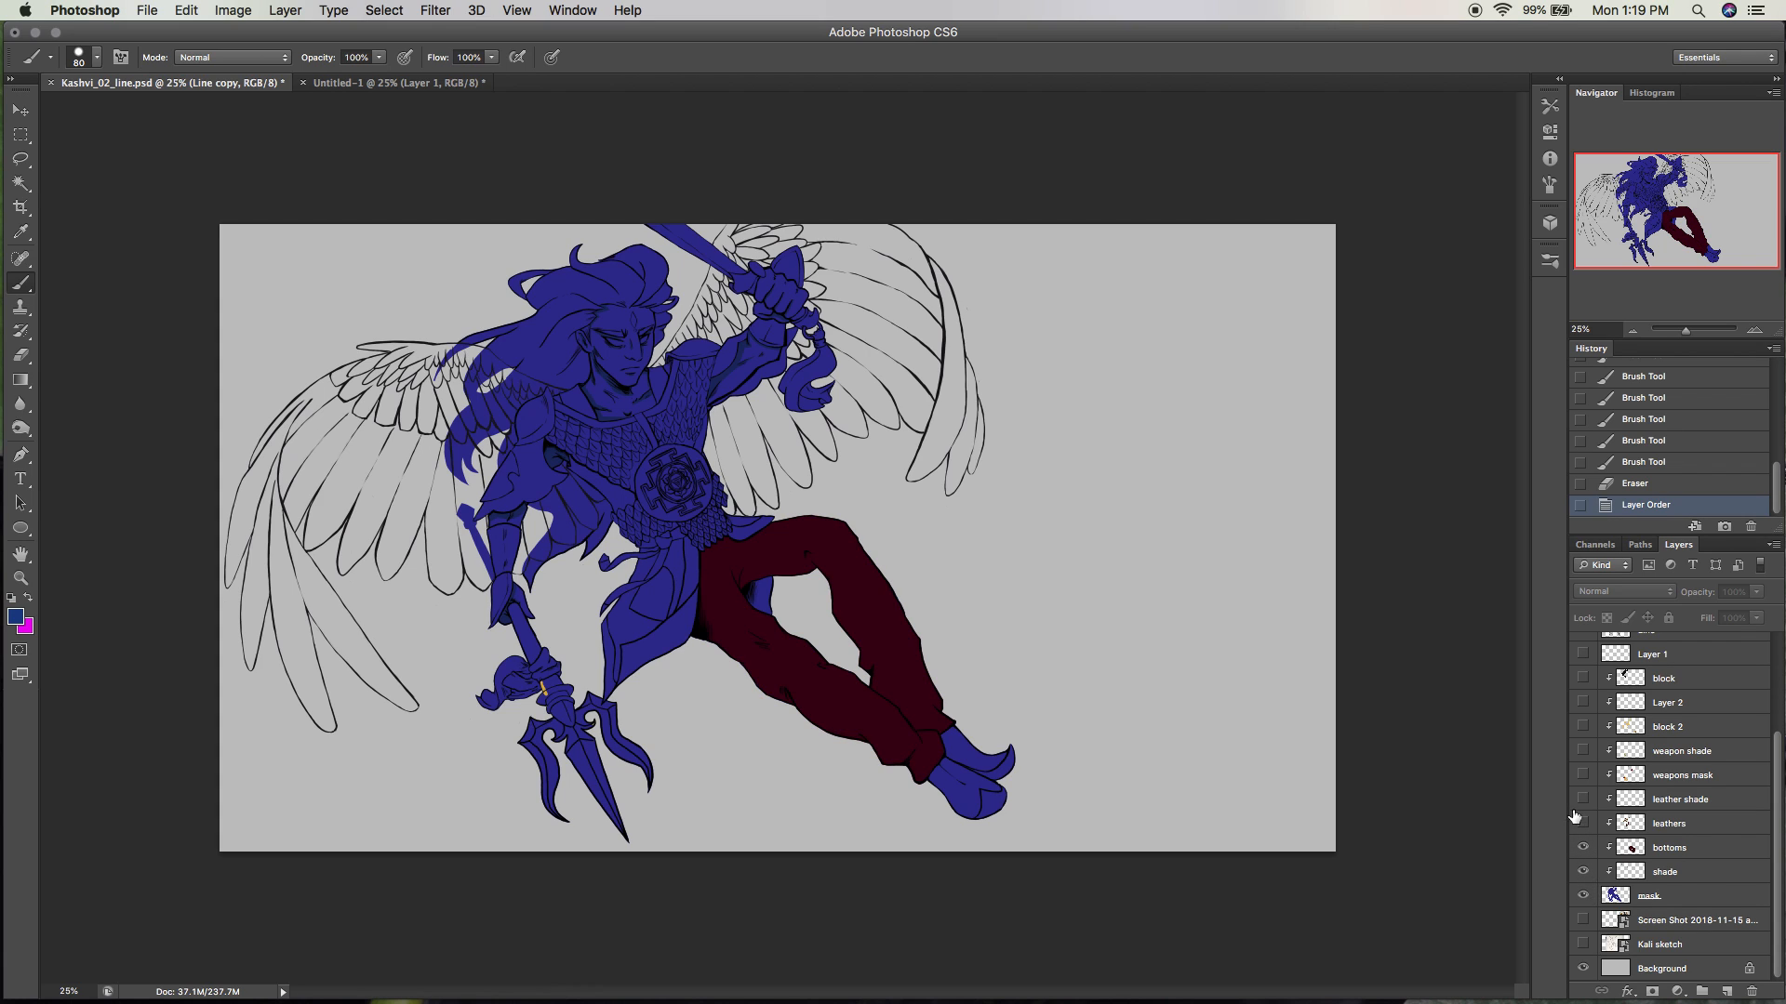
left_click(1582, 801)
left_click_drag(1584, 822, 1582, 654)
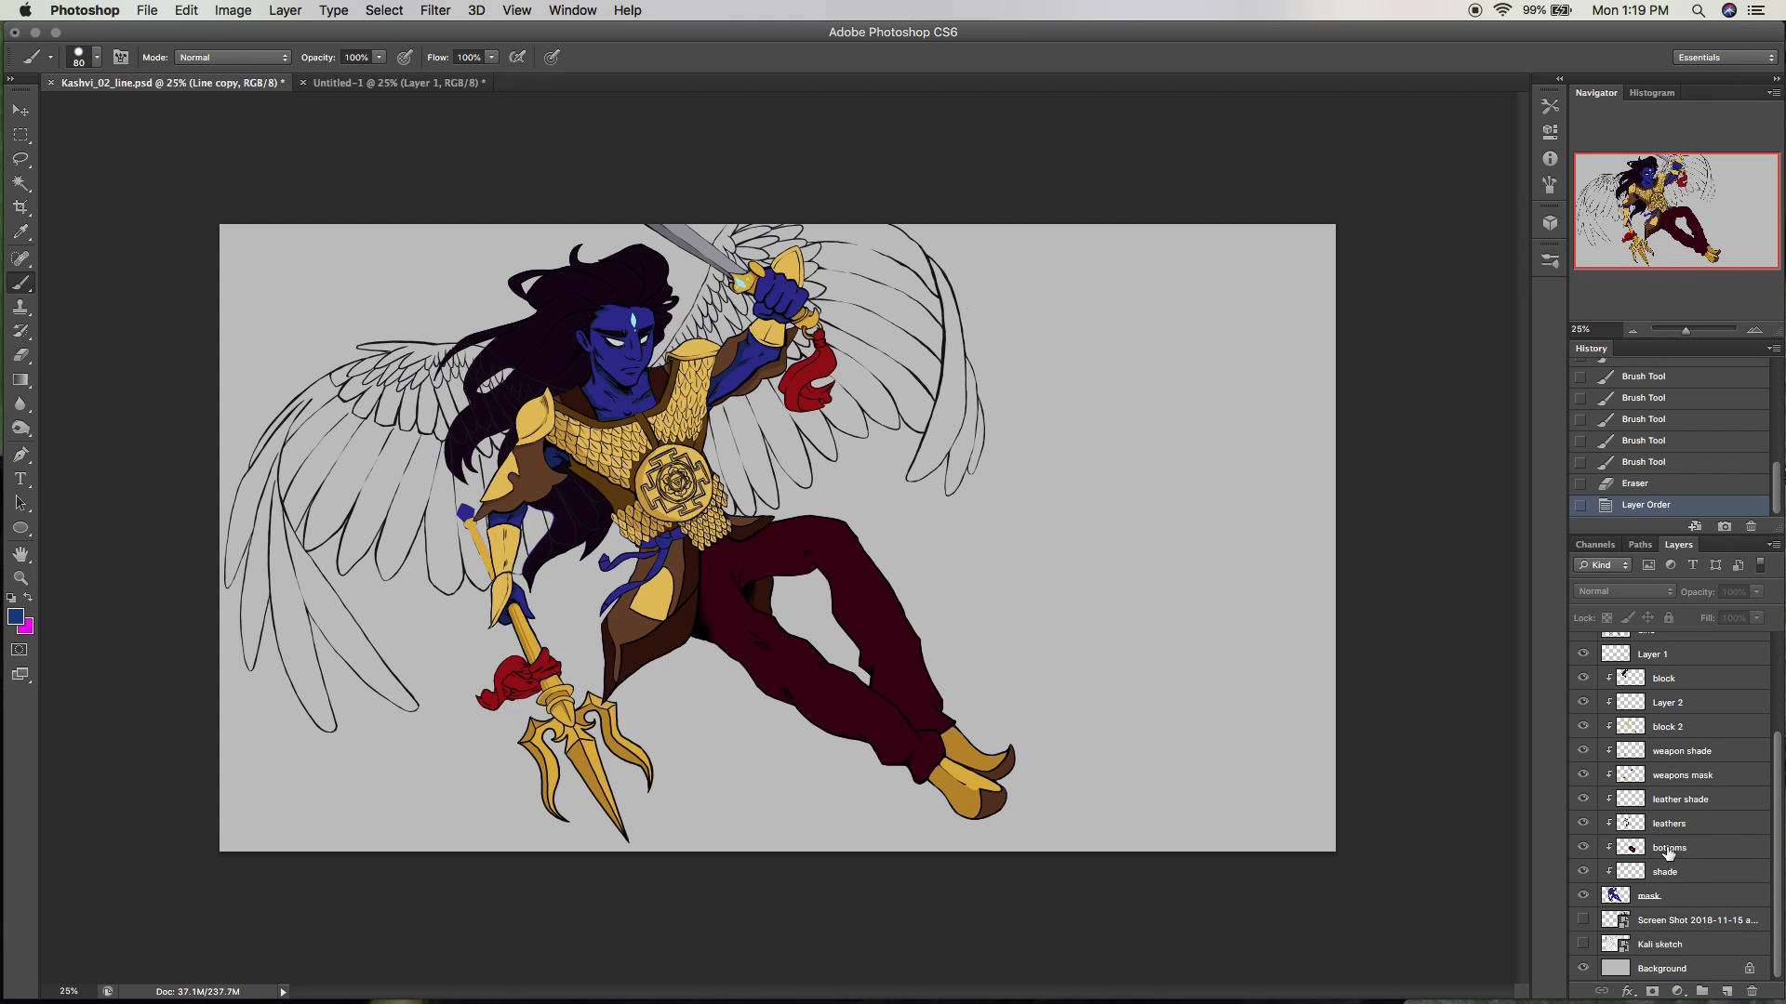
Release leathers and the layers above it up to block from the clipping mask, and clip each one to the mask layer again.
left_click_drag(1674, 862, 1676, 829)
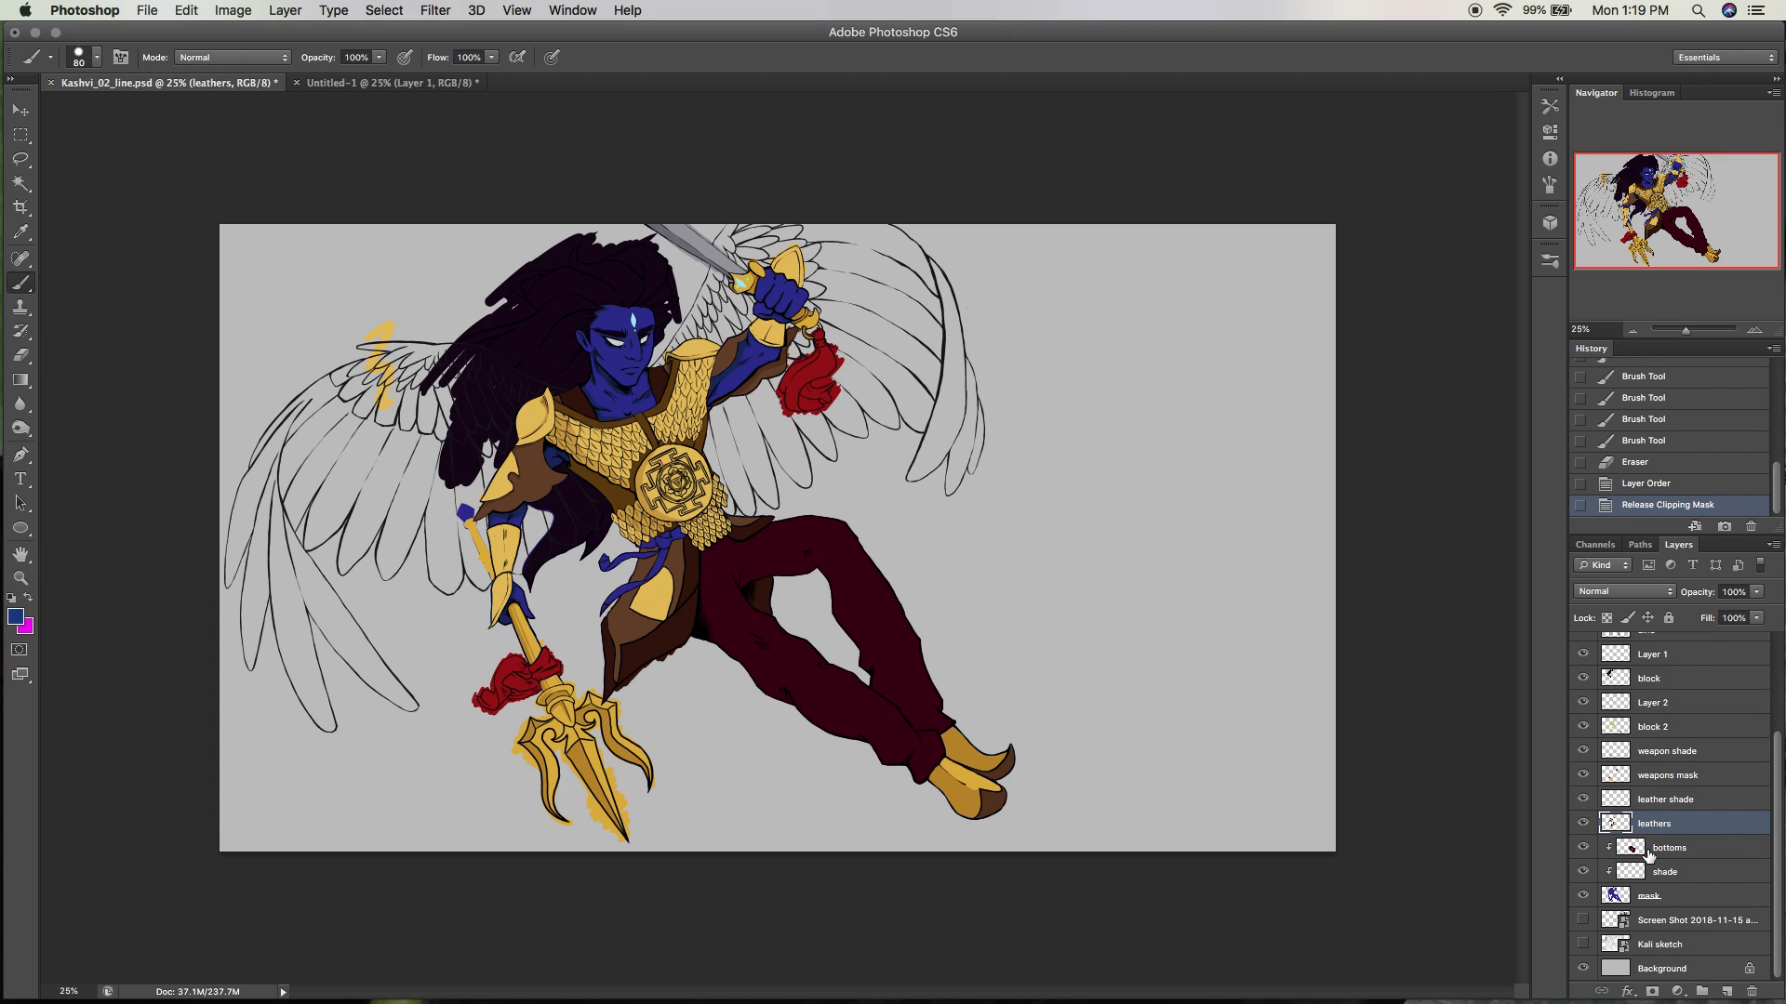
left_click(1665, 836, "alt")
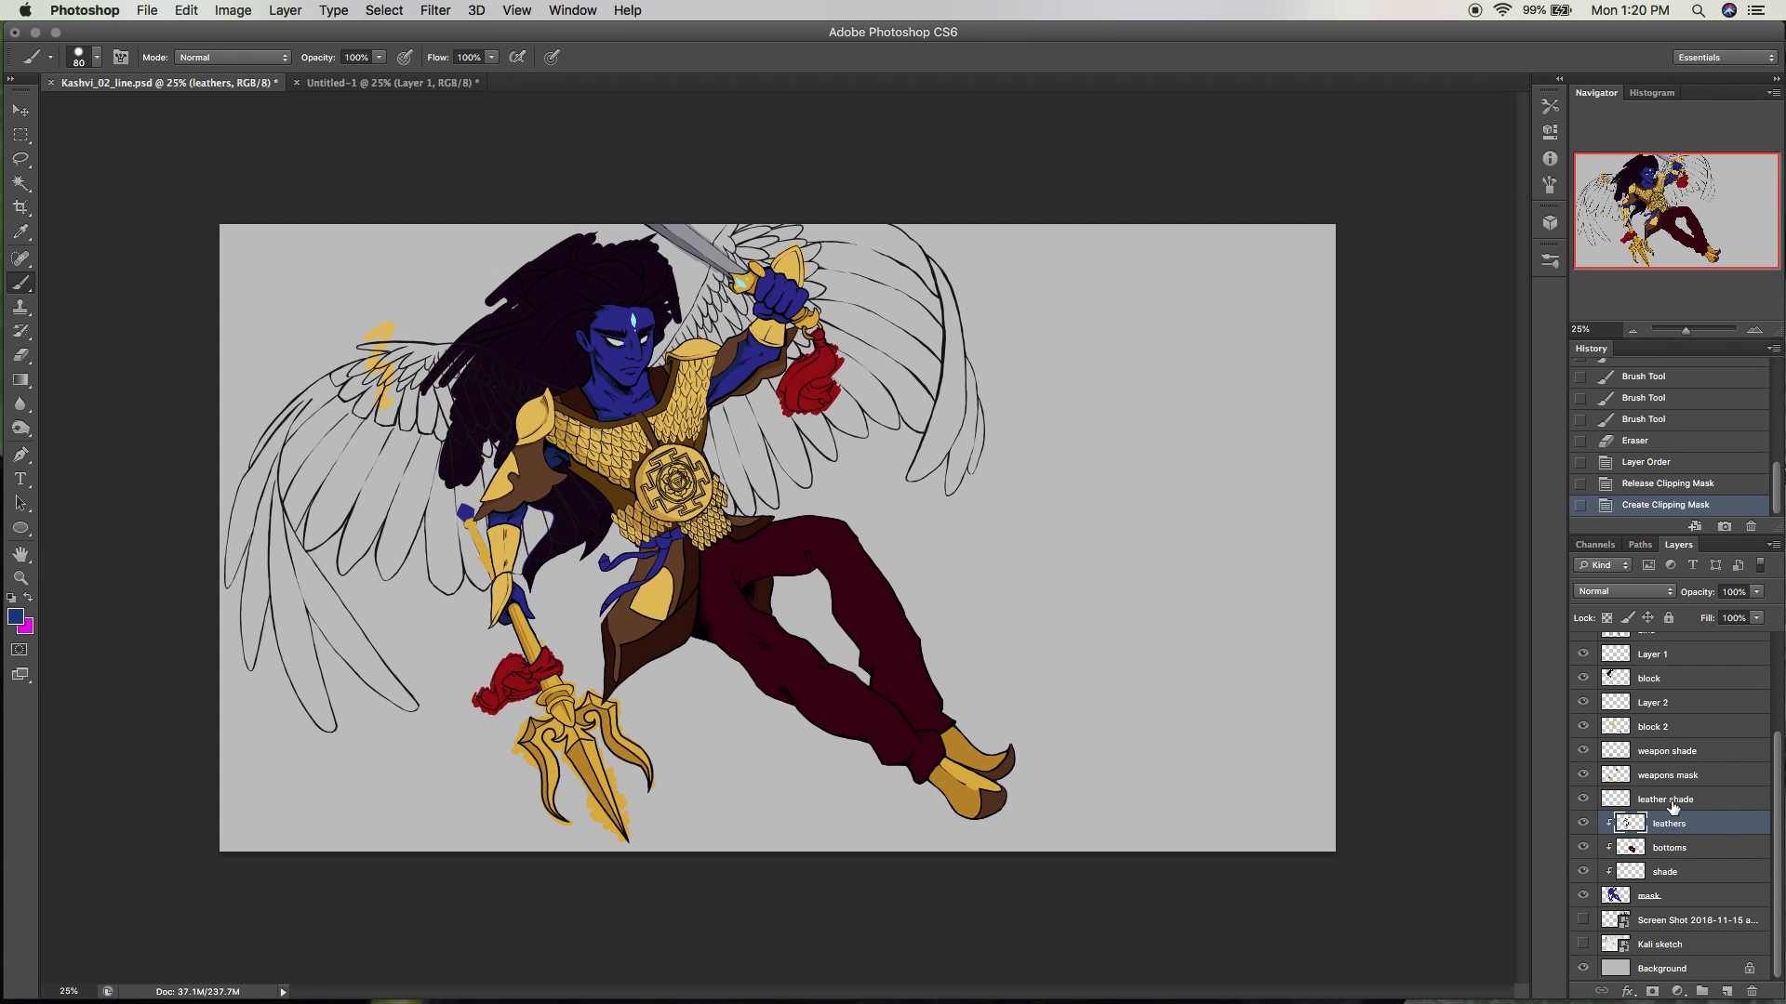
left_click(1669, 809, "alt")
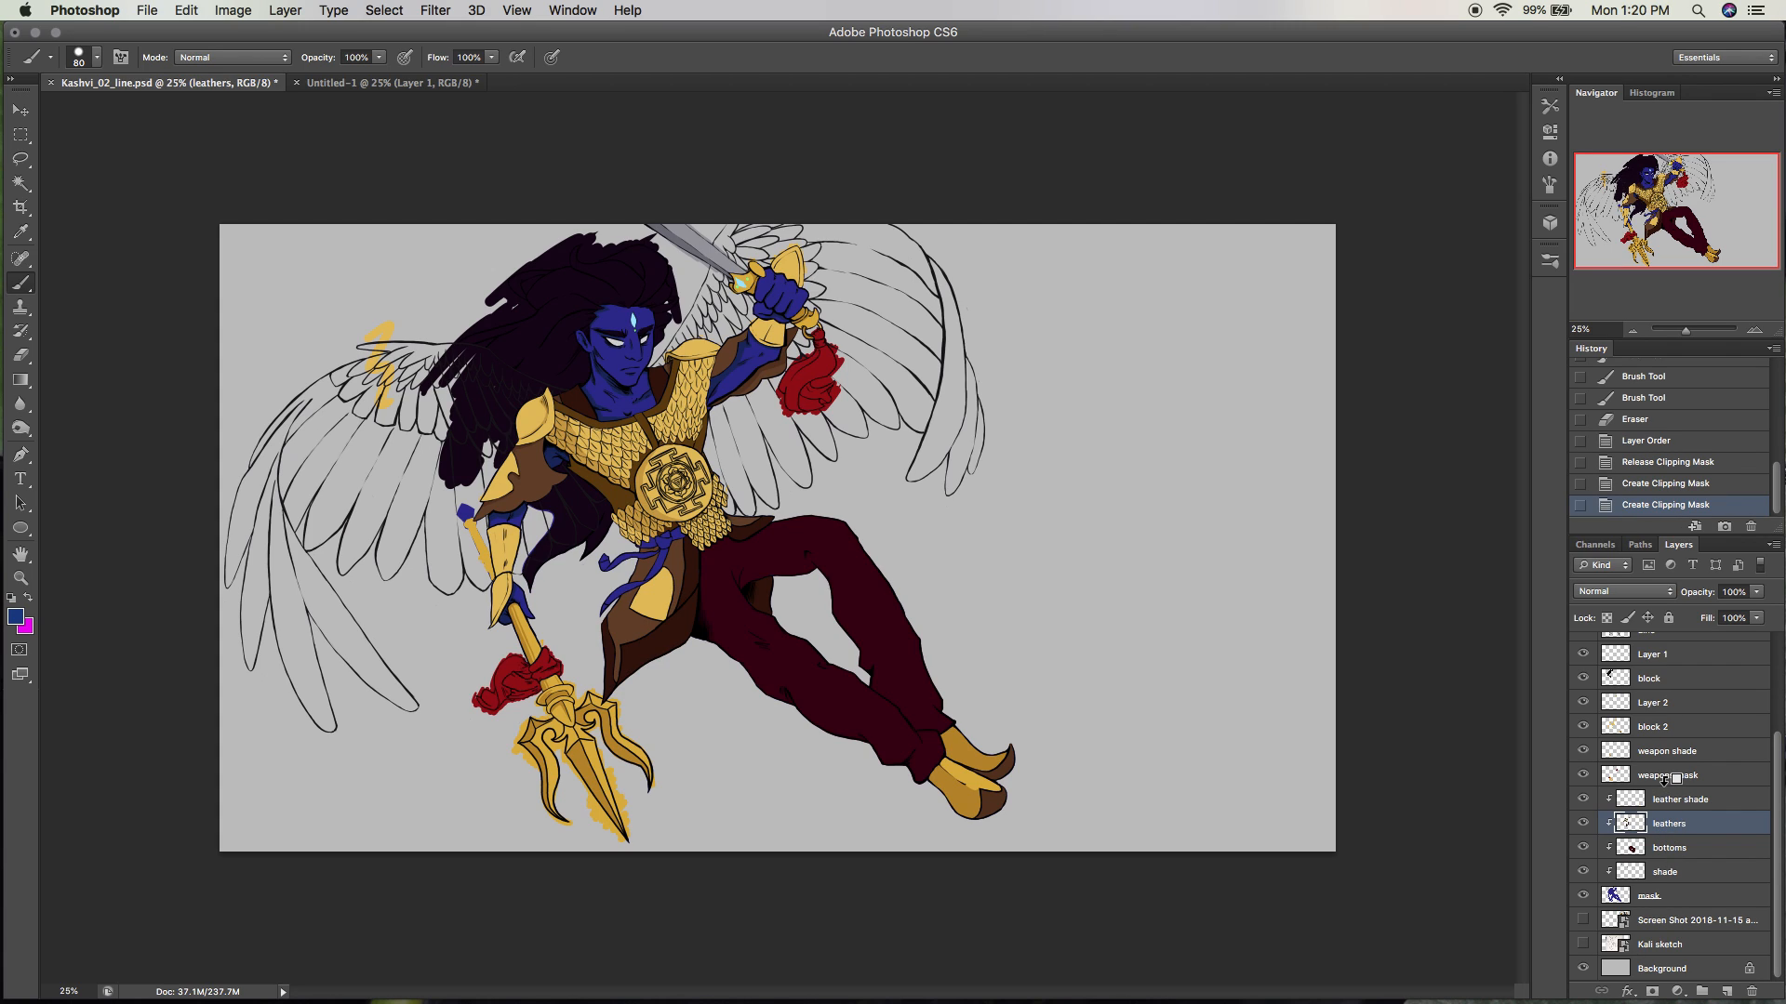
left_click(1668, 783, "alt")
left_click_drag(1667, 761, 1666, 754)
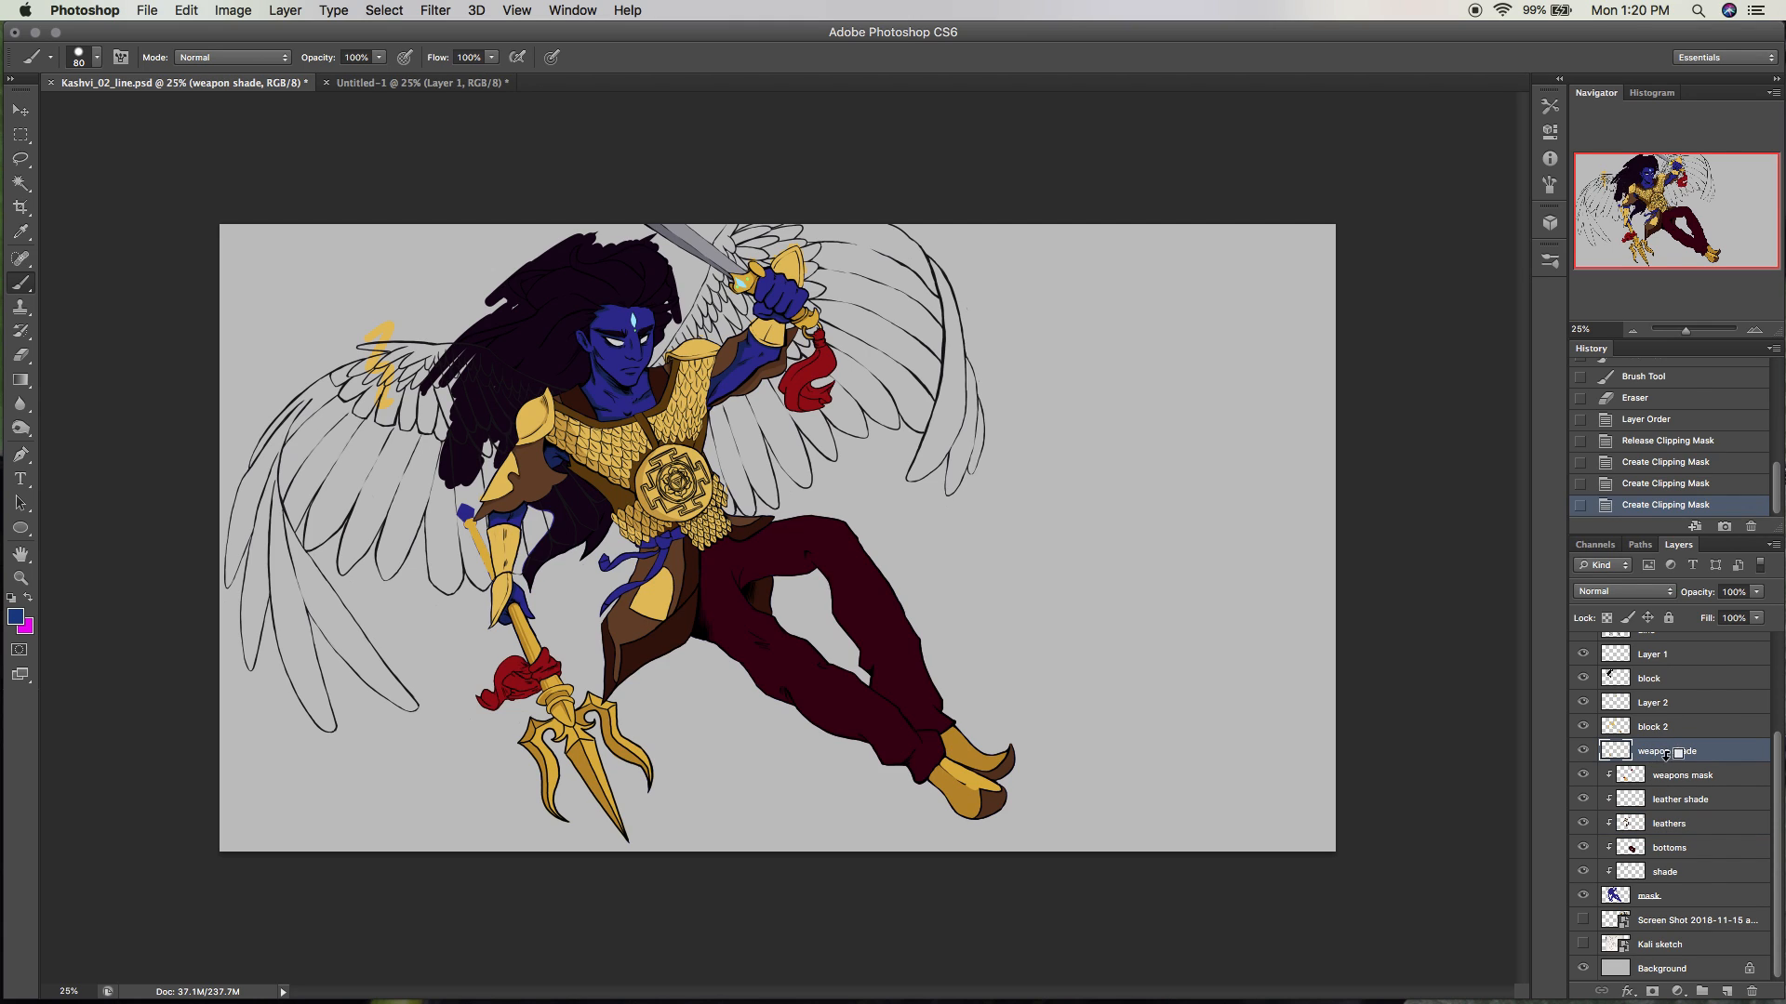
left_click(1665, 738, "alt")
left_click(1667, 733, "alt")
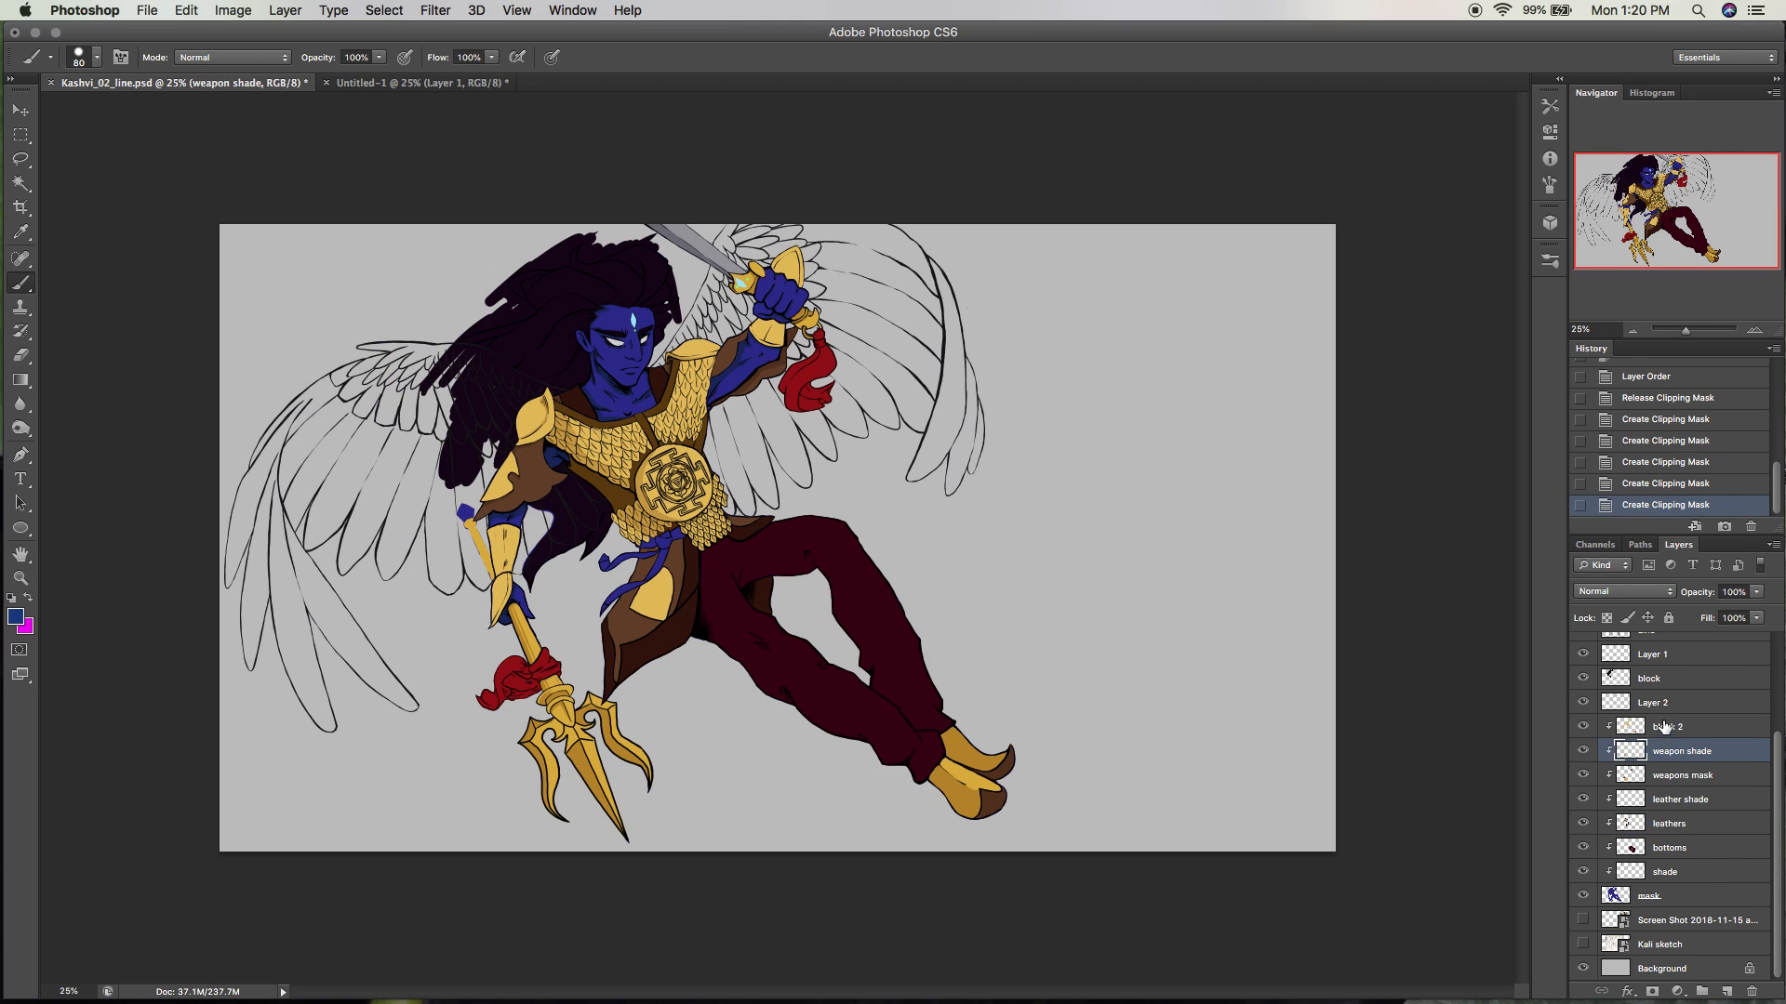
left_click(1670, 713, "alt")
left_click(1671, 688, "alt")
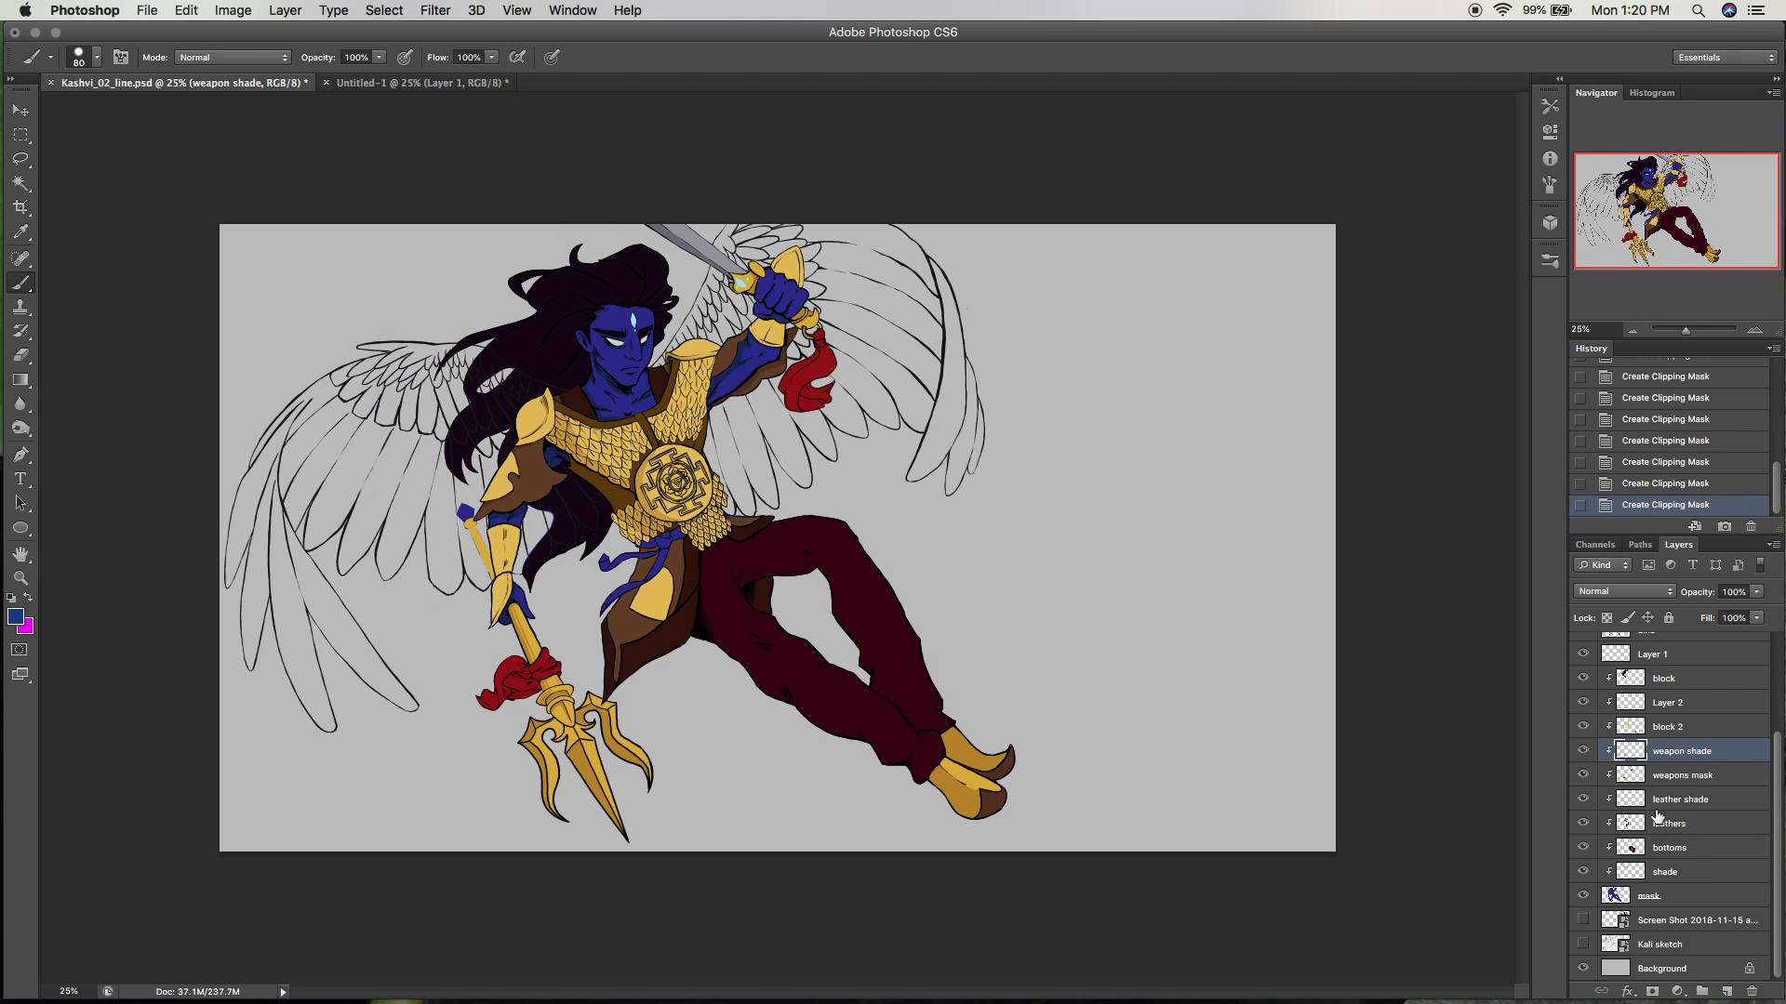
Toggle the mask layer and its clipped colour layers off and on to compare them, and hide Layer 1.
left_click(1581, 896)
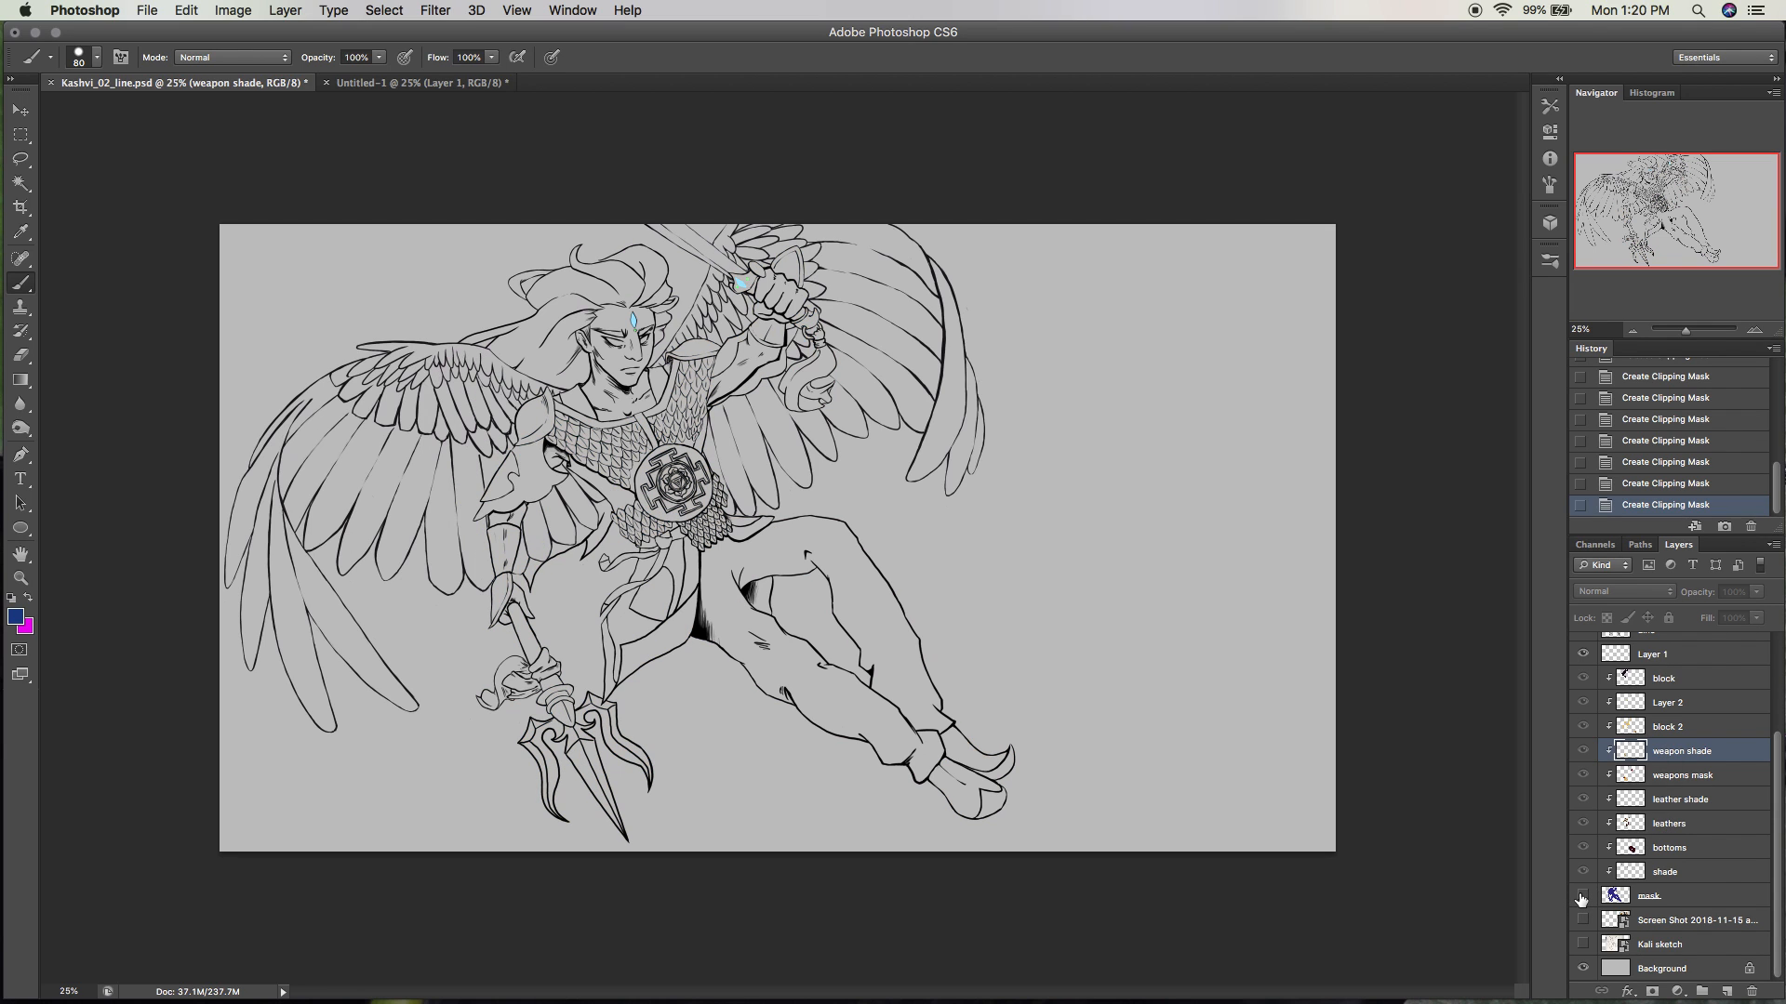
left_click(1581, 896)
left_click_drag(1586, 854, 1582, 678)
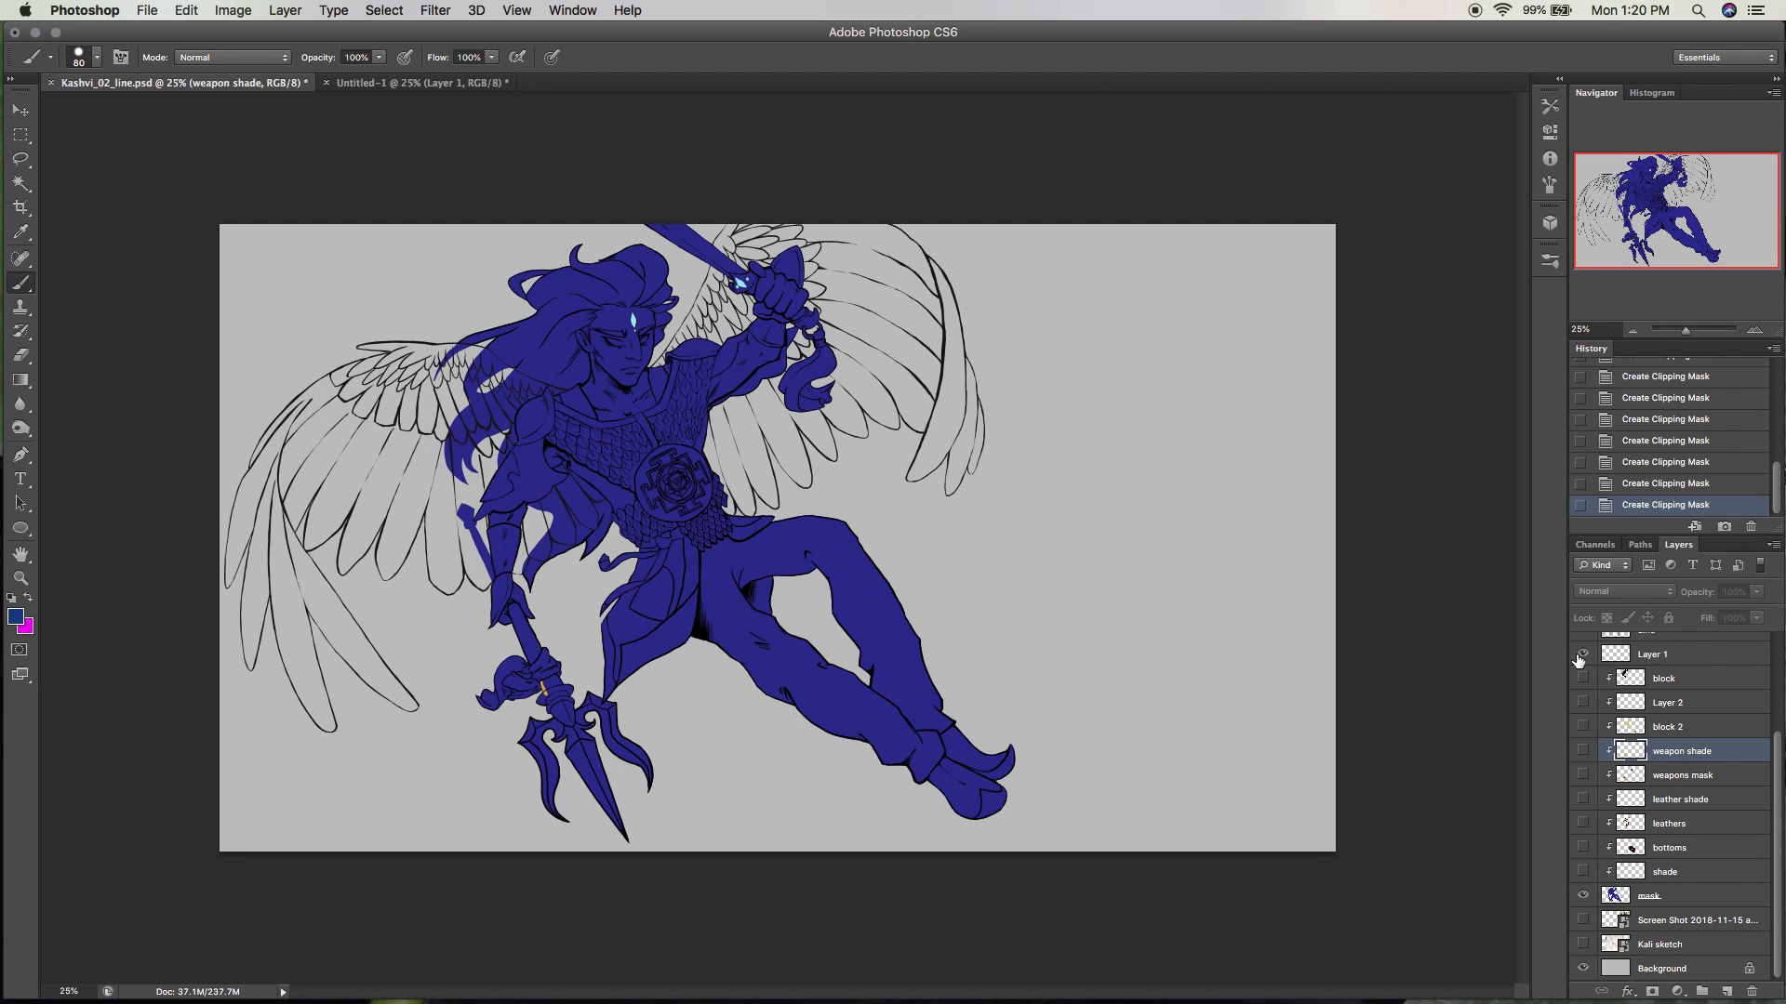
left_click(1580, 655)
left_click_drag(1582, 678, 1581, 871)
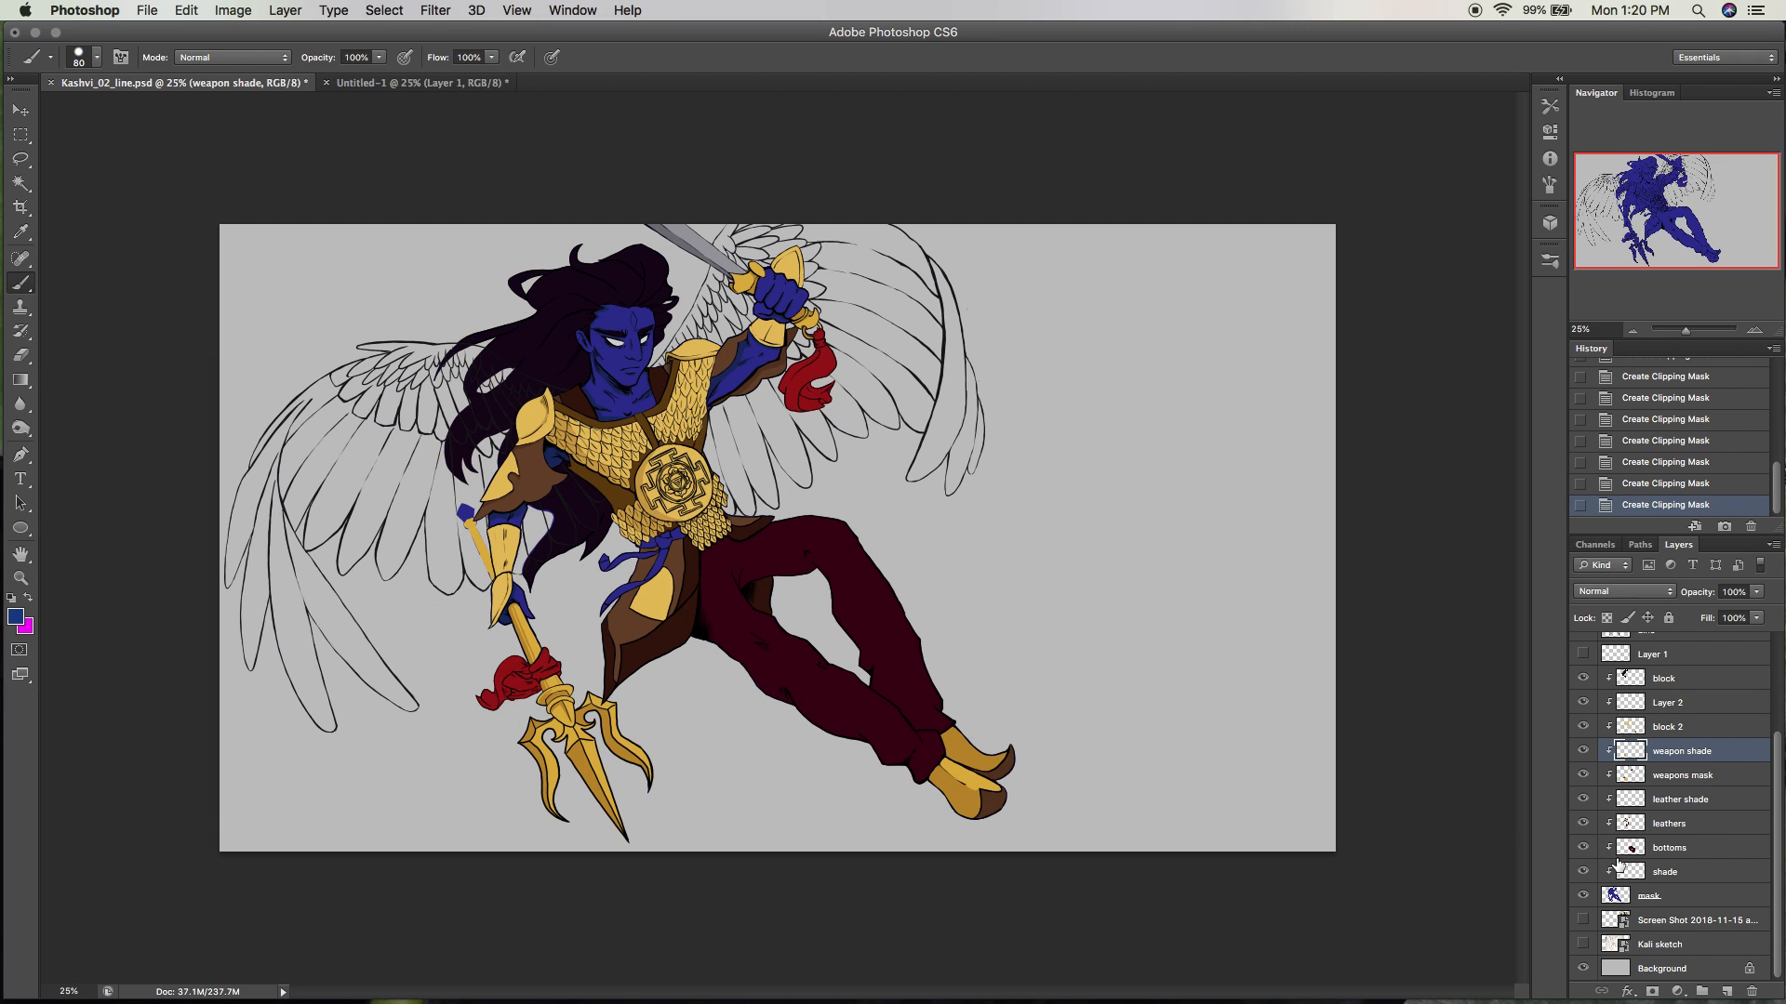
Release the block layer from the clipping mask to compare the unclipped hair colour around the head, and clip it again.
left_click(1754, 330)
left_click(1754, 330)
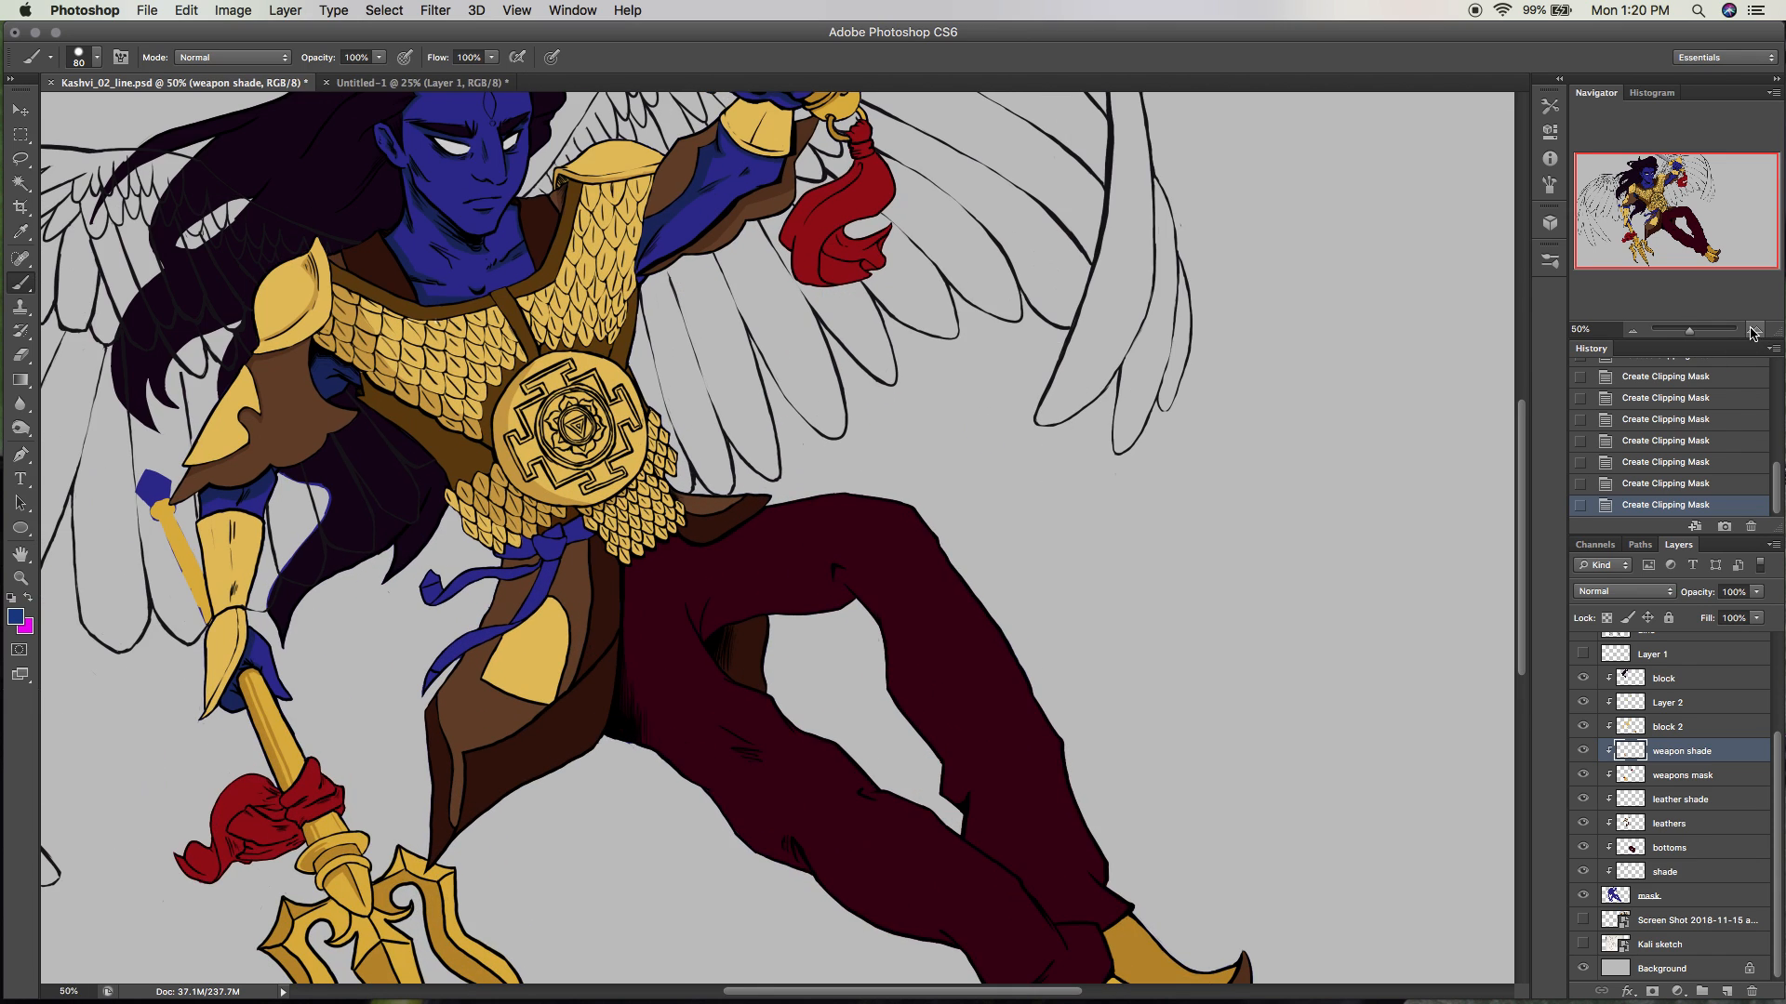
left_click(1754, 330)
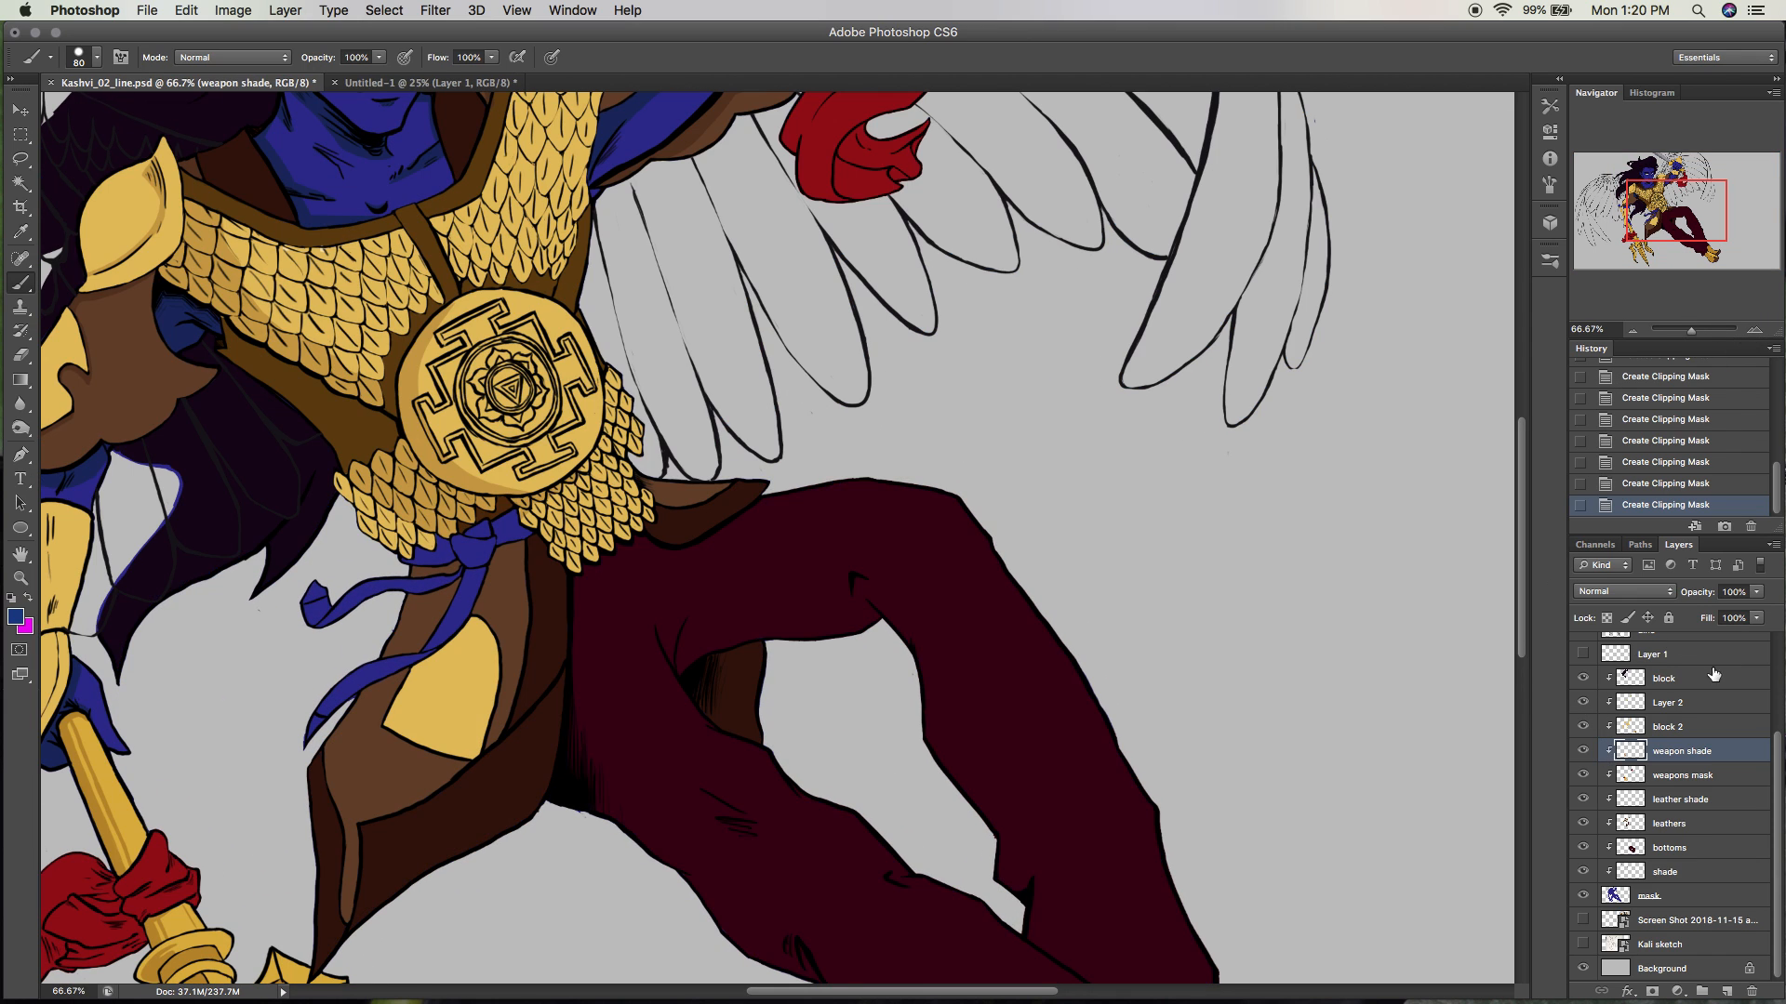
left_click(1688, 678)
left_click_drag(1685, 209, 1654, 182)
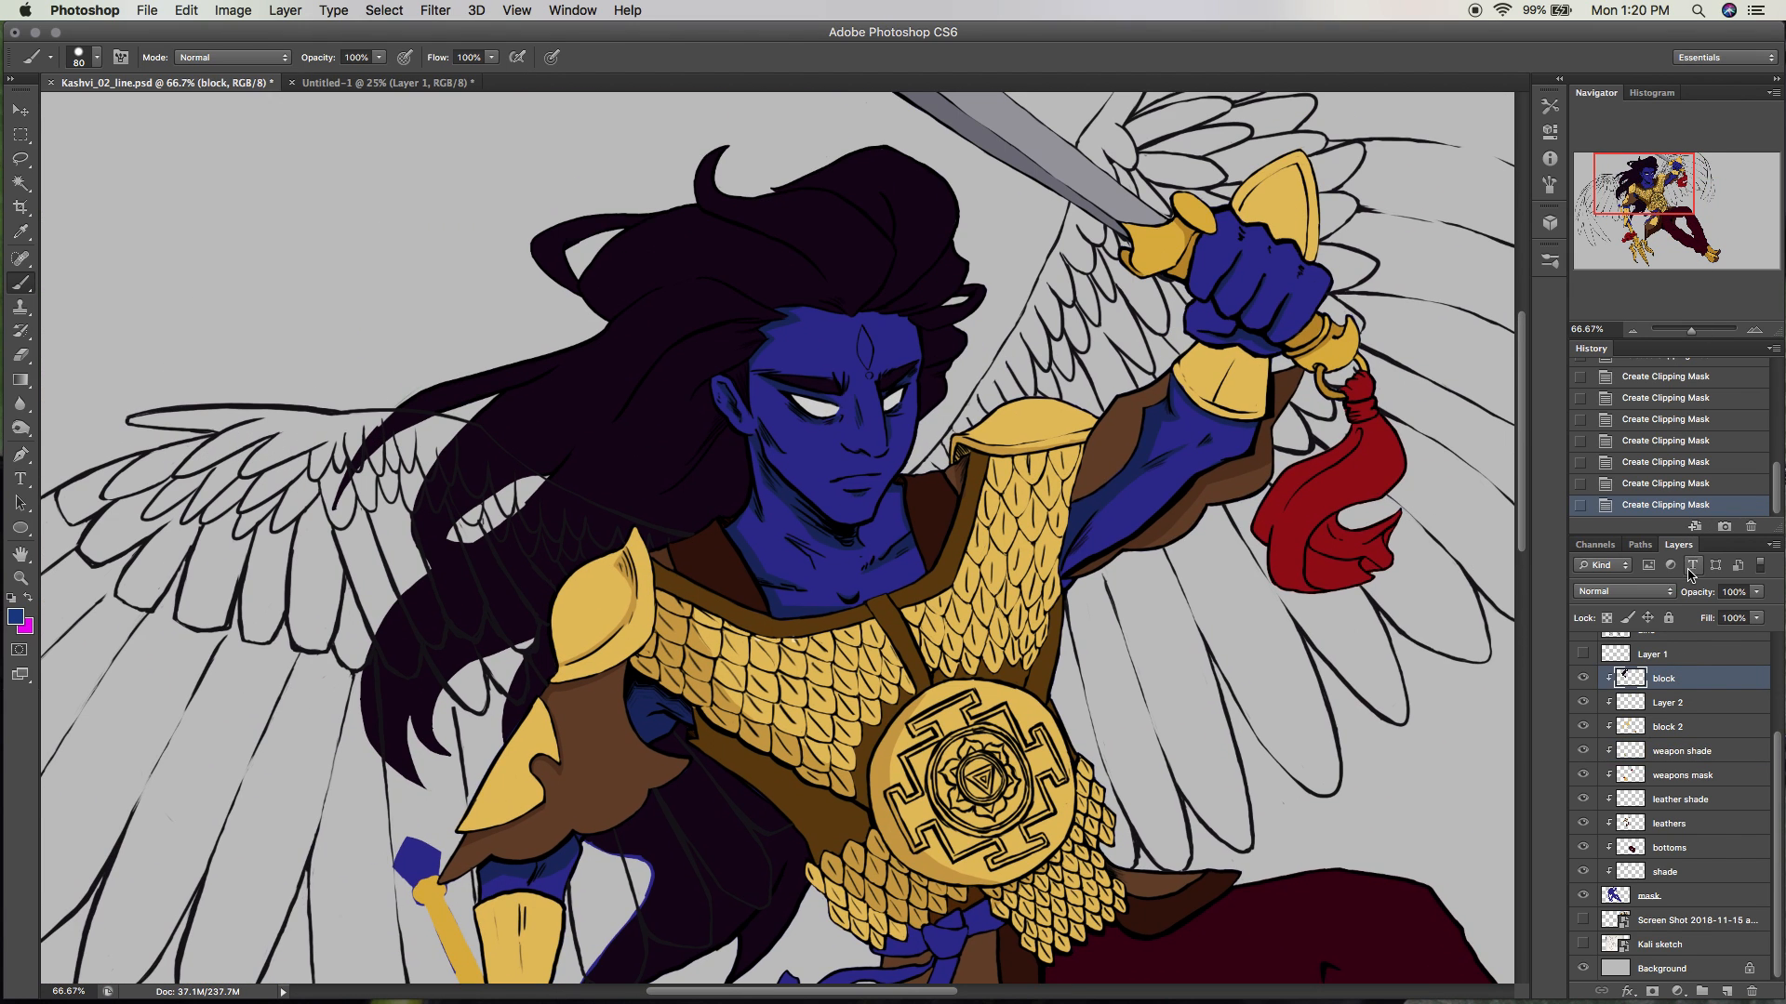
left_click(1668, 685, "alt")
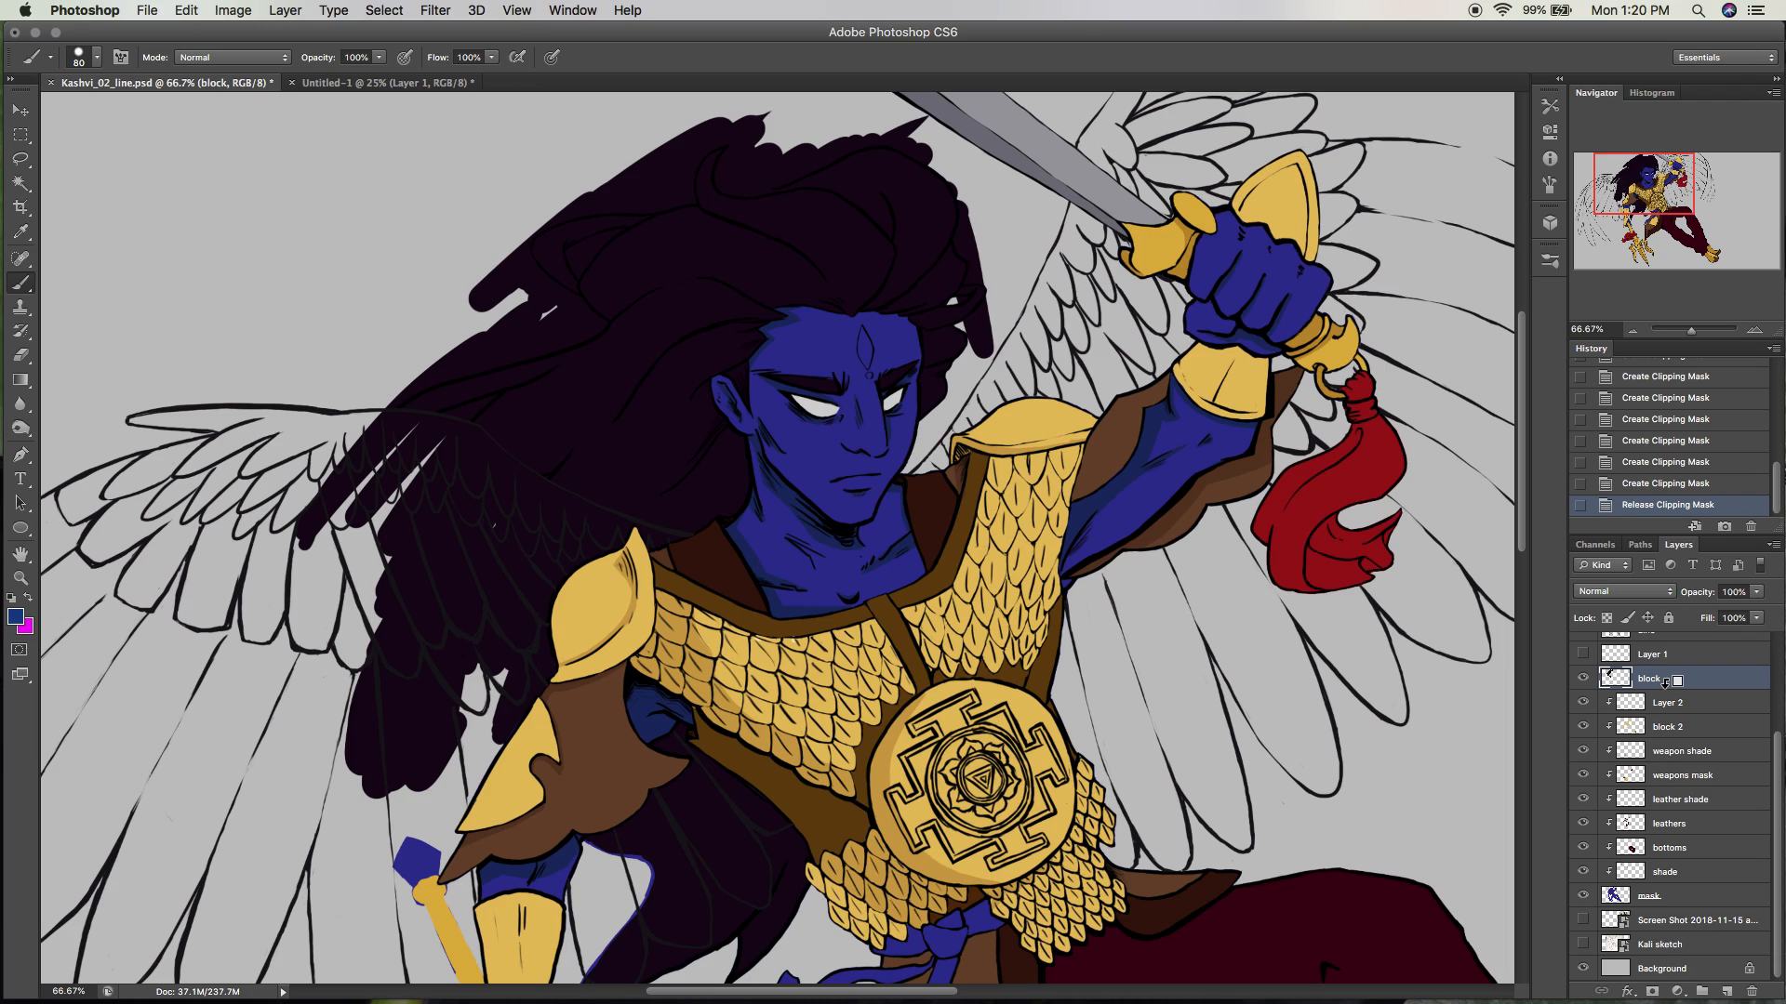
left_click(1668, 685, "alt")
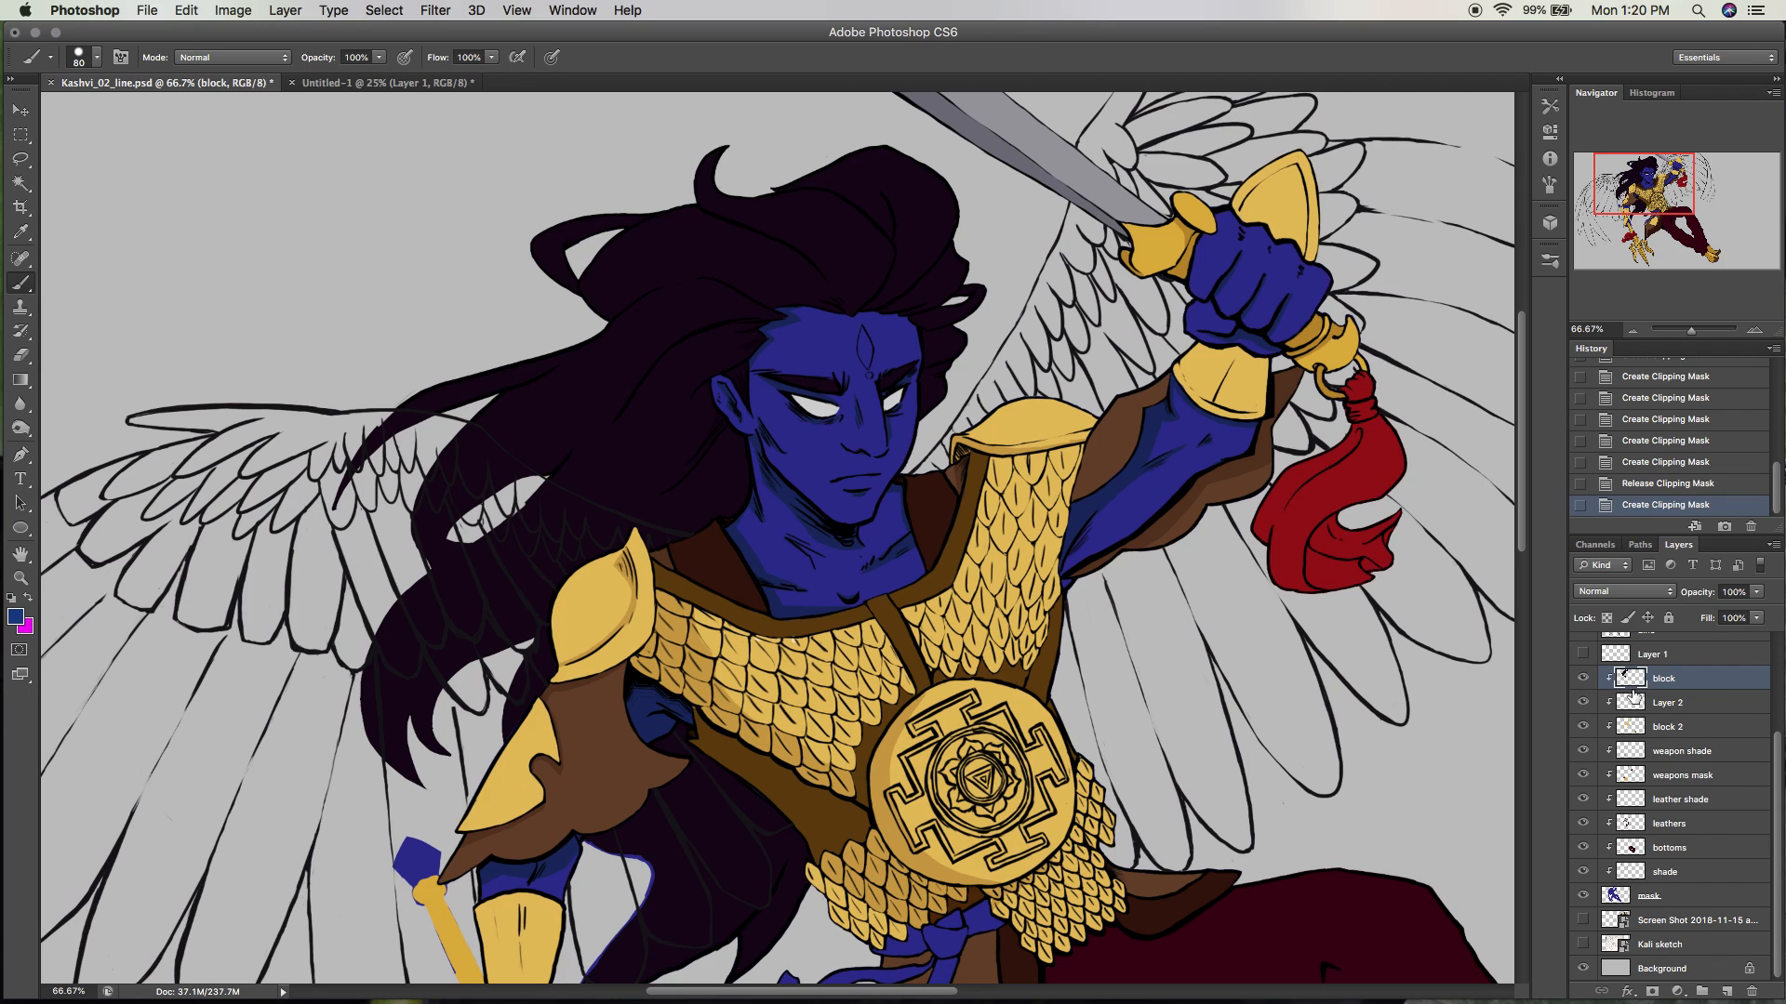
Add a new layer above the block layer and delete the block layer with the old hair colour.
left_click(1726, 992)
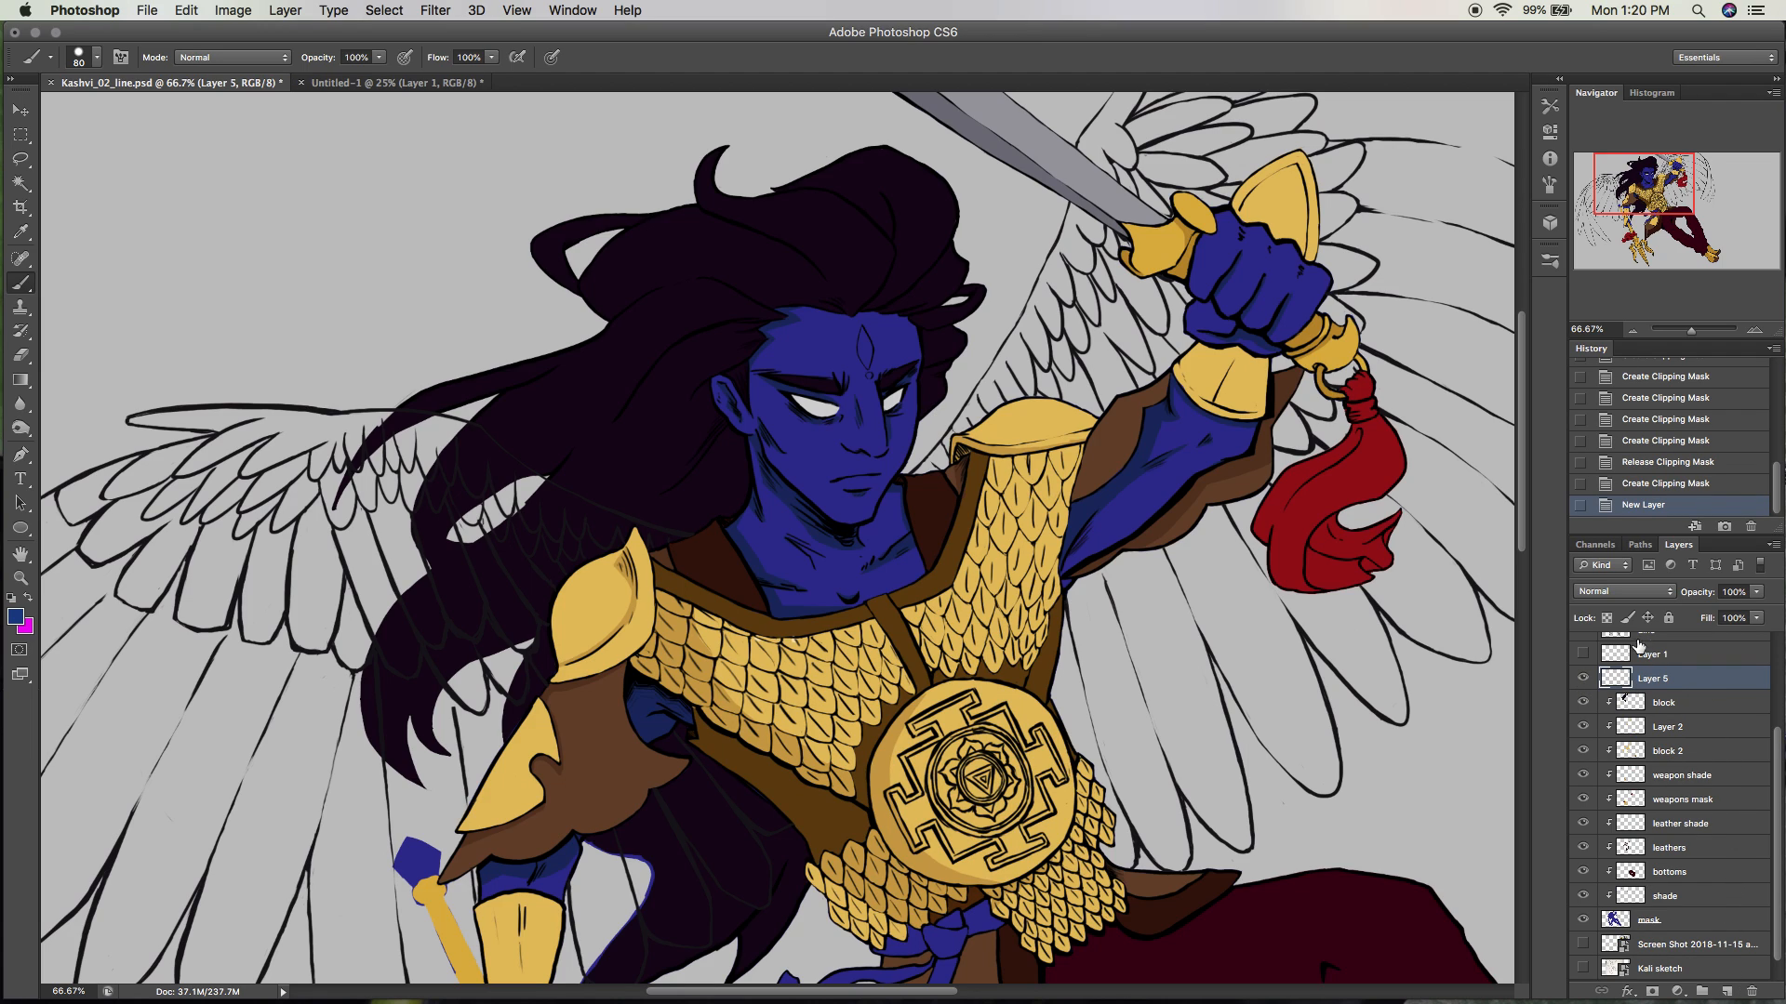
left_click(1685, 712)
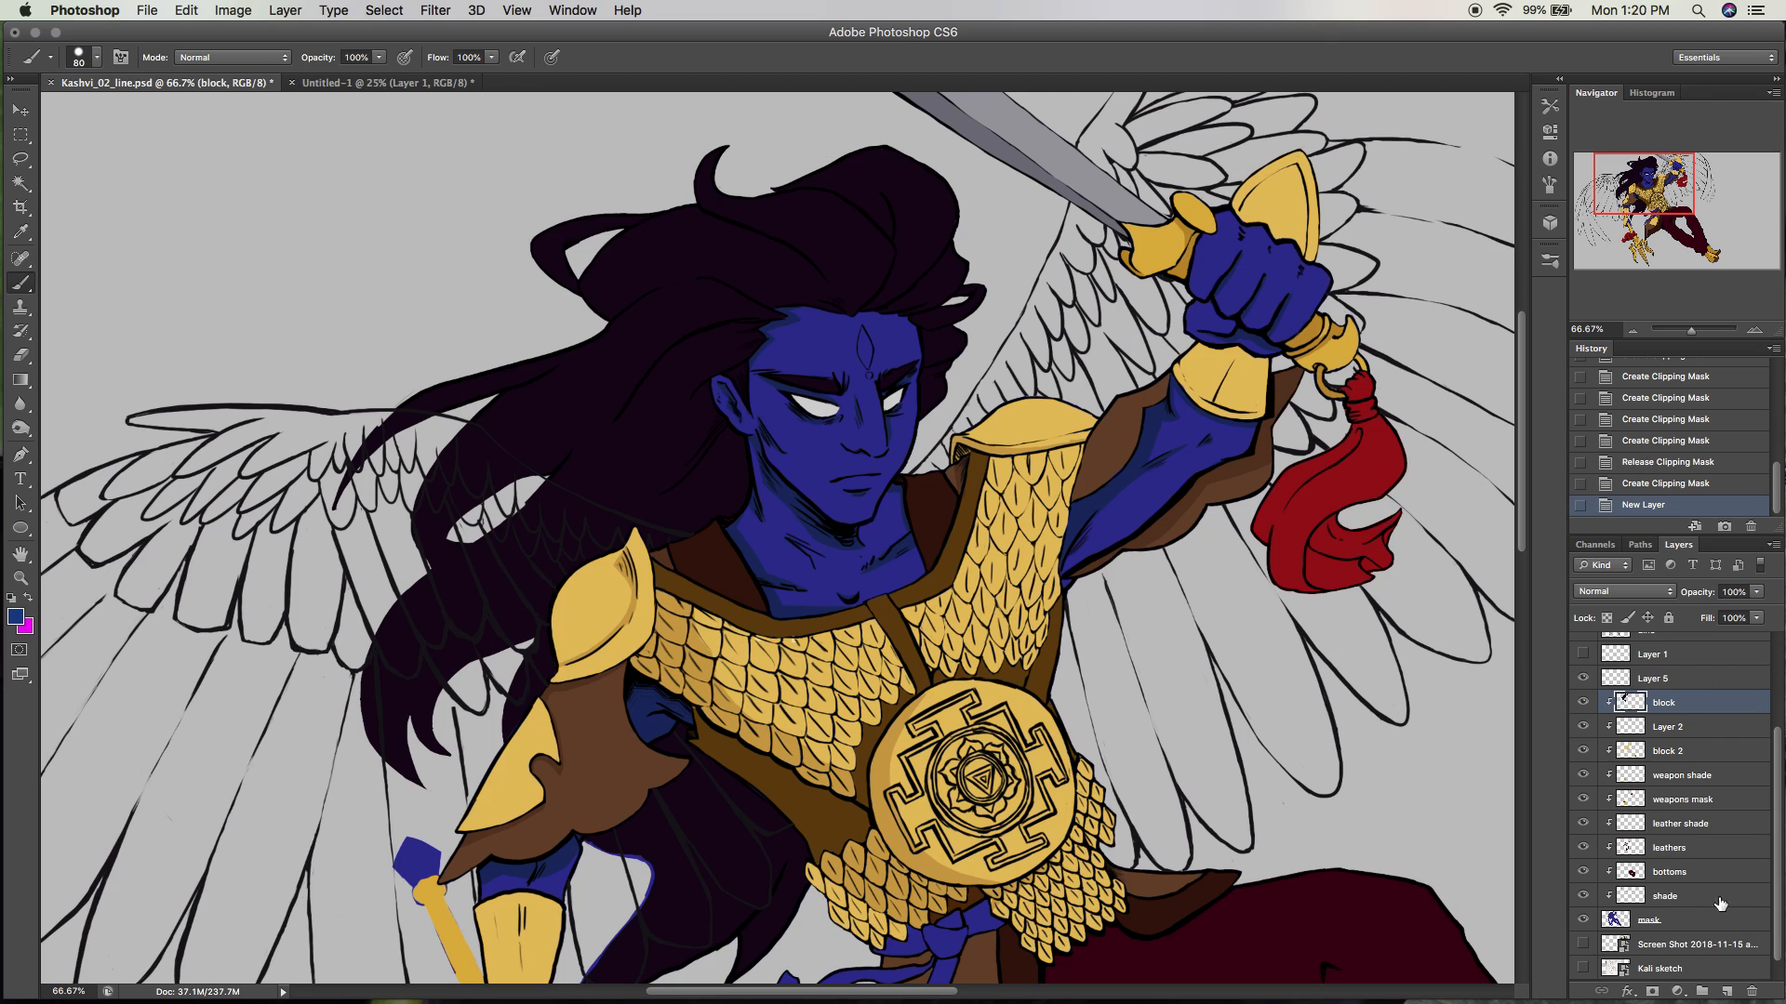
left_click(1752, 992)
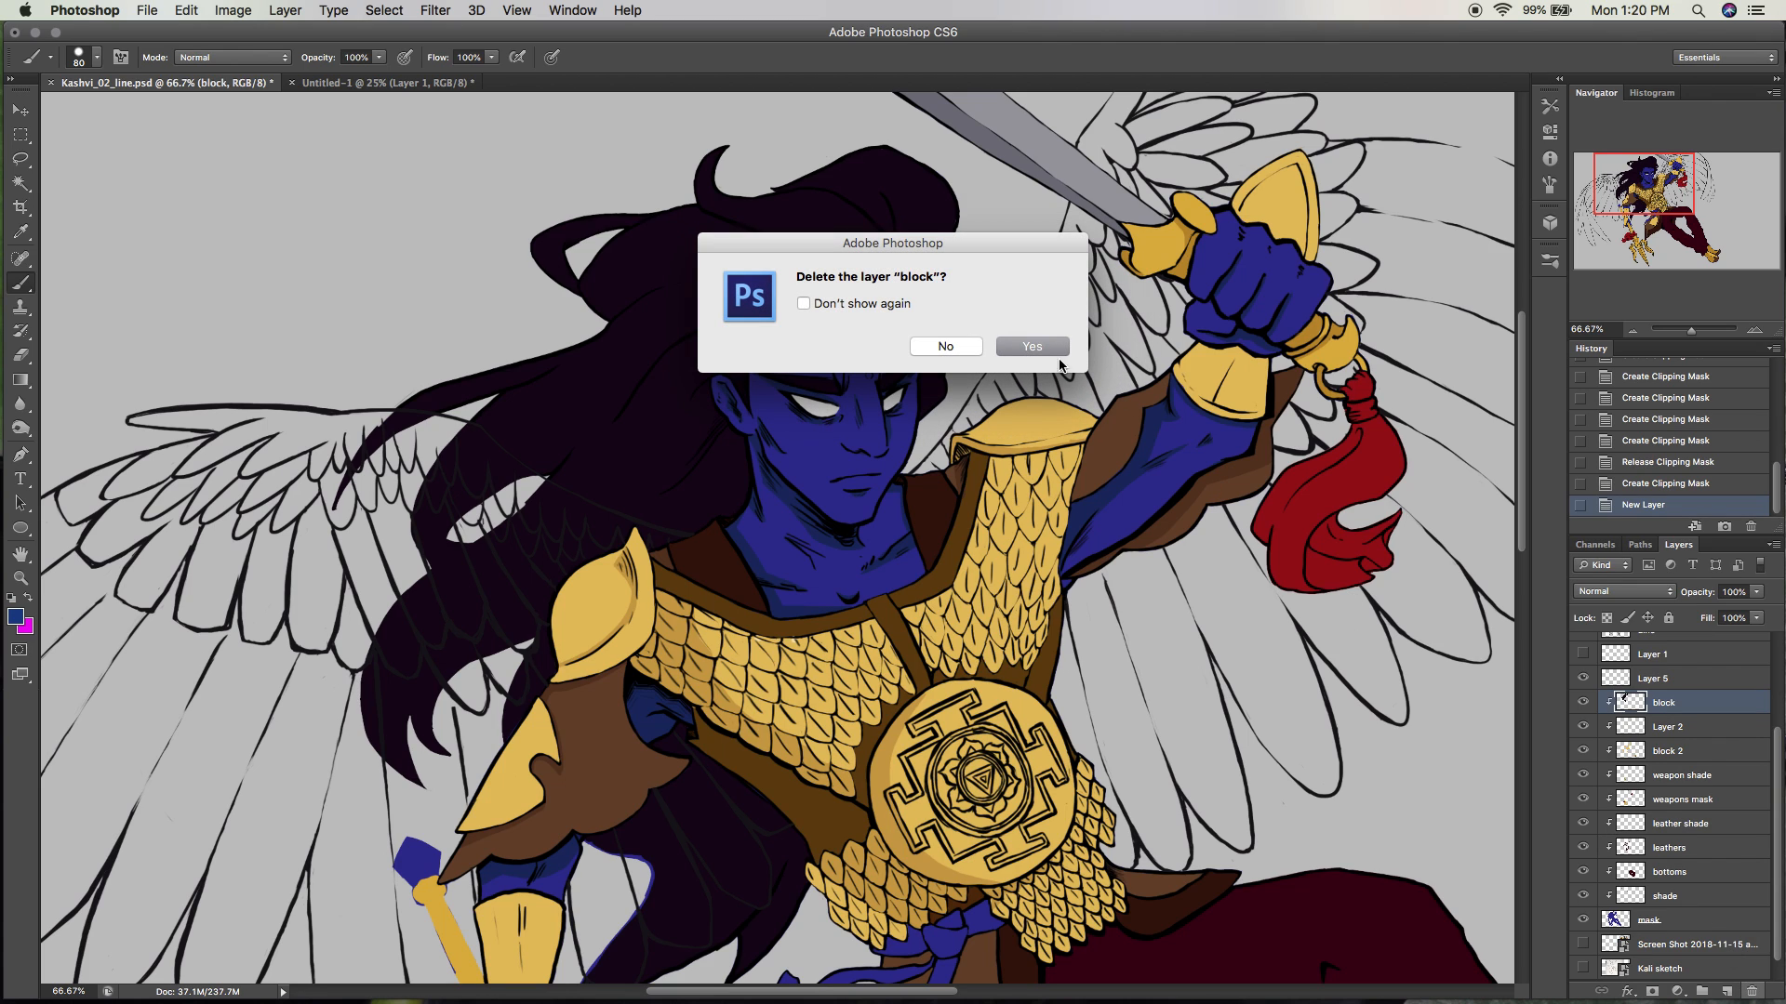
left_click(1051, 355)
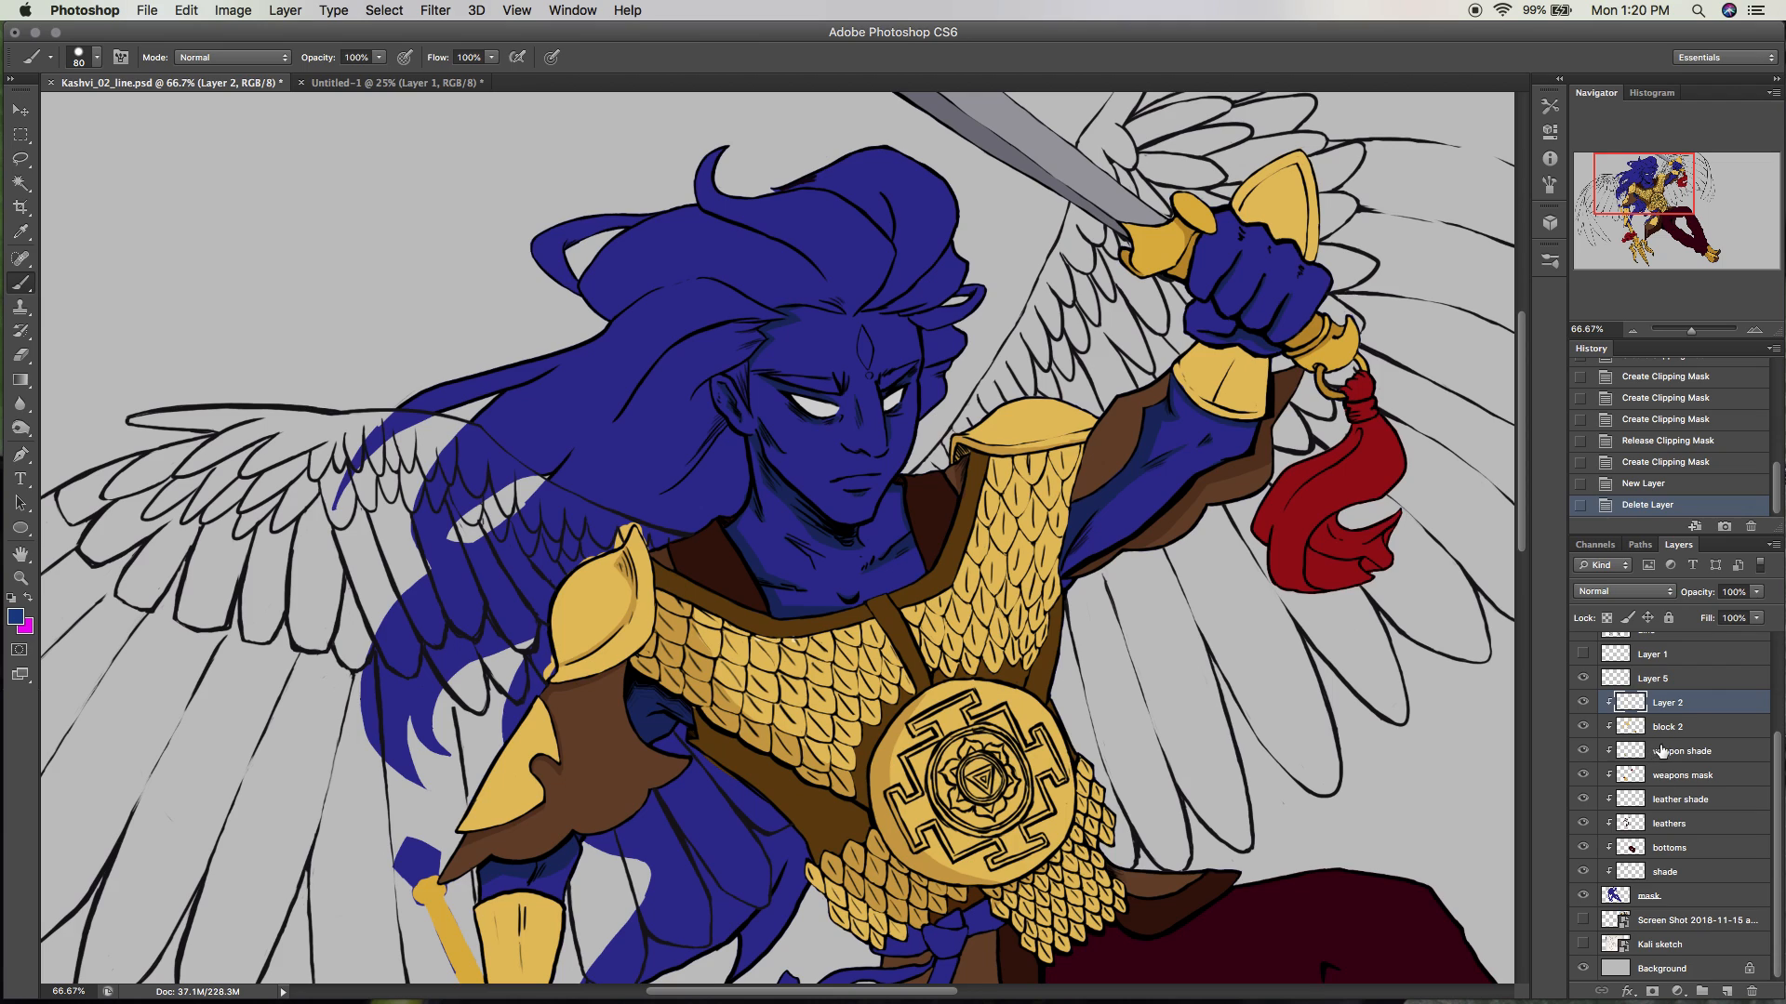
Check the visibility of Layer 2 and the new empty layer, and clip the new layer to the mask layer.
left_click(1582, 704)
left_click(1582, 704)
left_click(1671, 681)
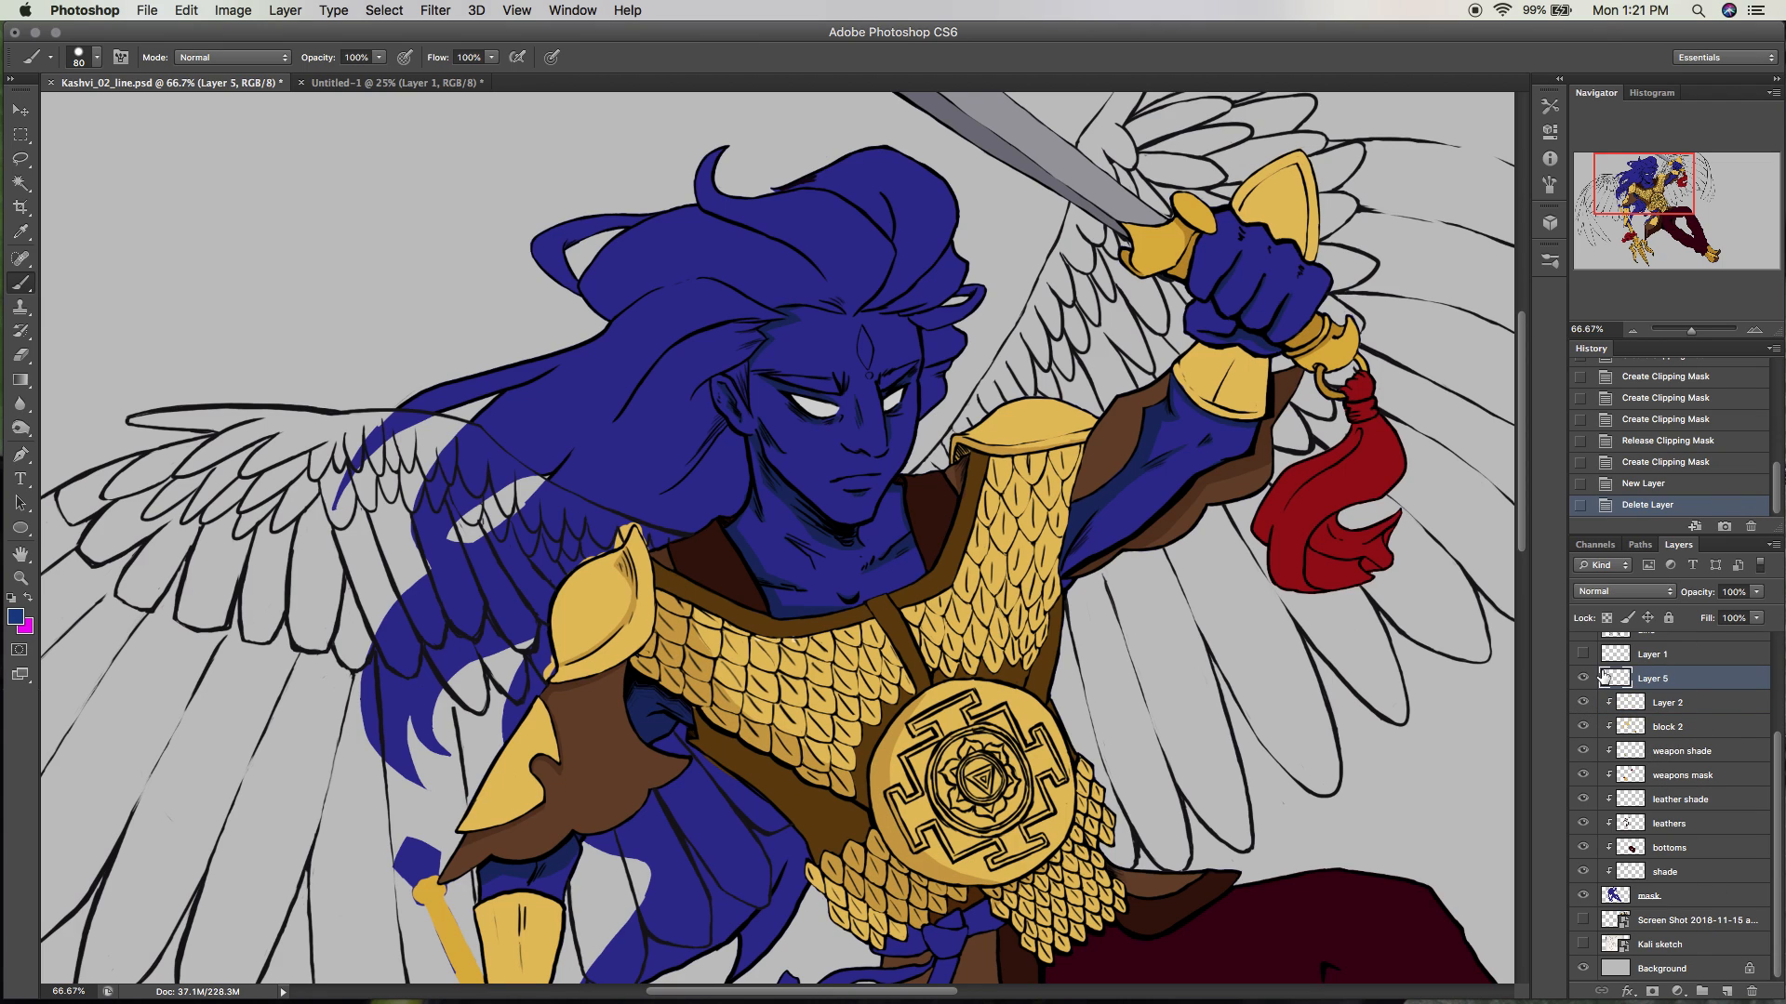
left_click(1581, 680)
left_click(1581, 680)
left_click_drag(1657, 686, 1655, 684)
left_click(1657, 685, "alt")
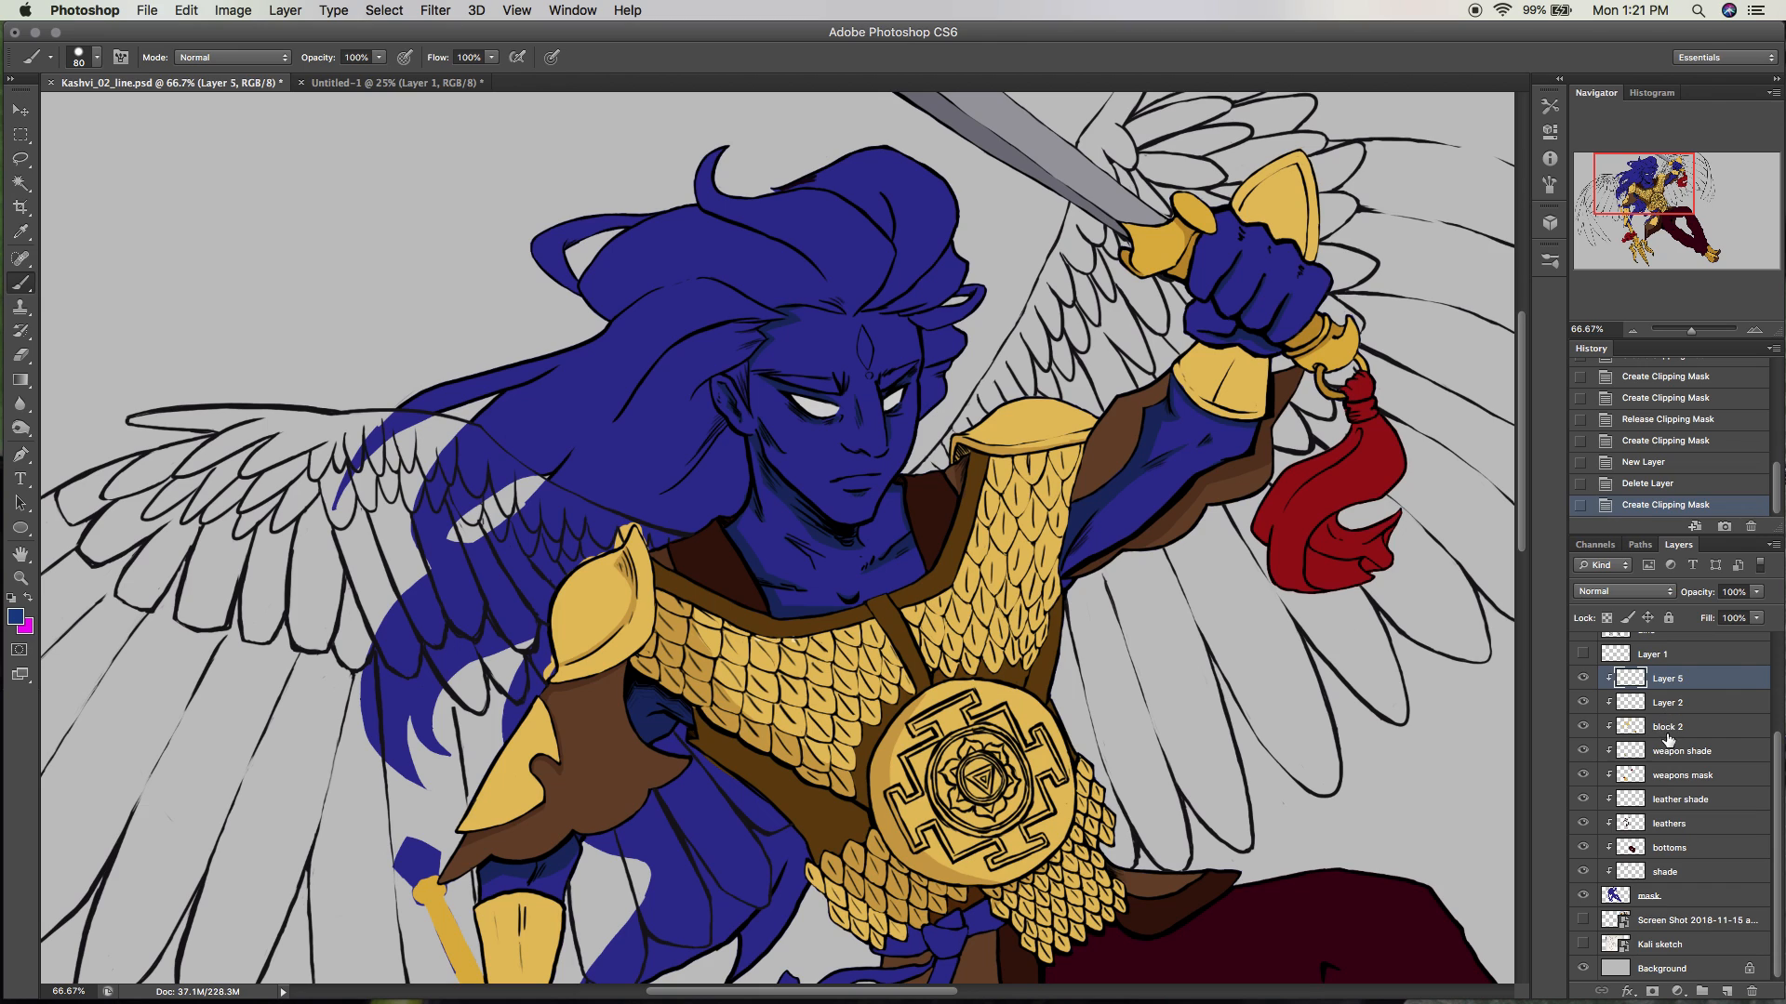
Set the foreground colour to #070f1c and brush it over the crown and the outer flowing strands of the hair.
left_click(15, 617)
left_click(734, 499)
left_click_drag(744, 492, 765, 502)
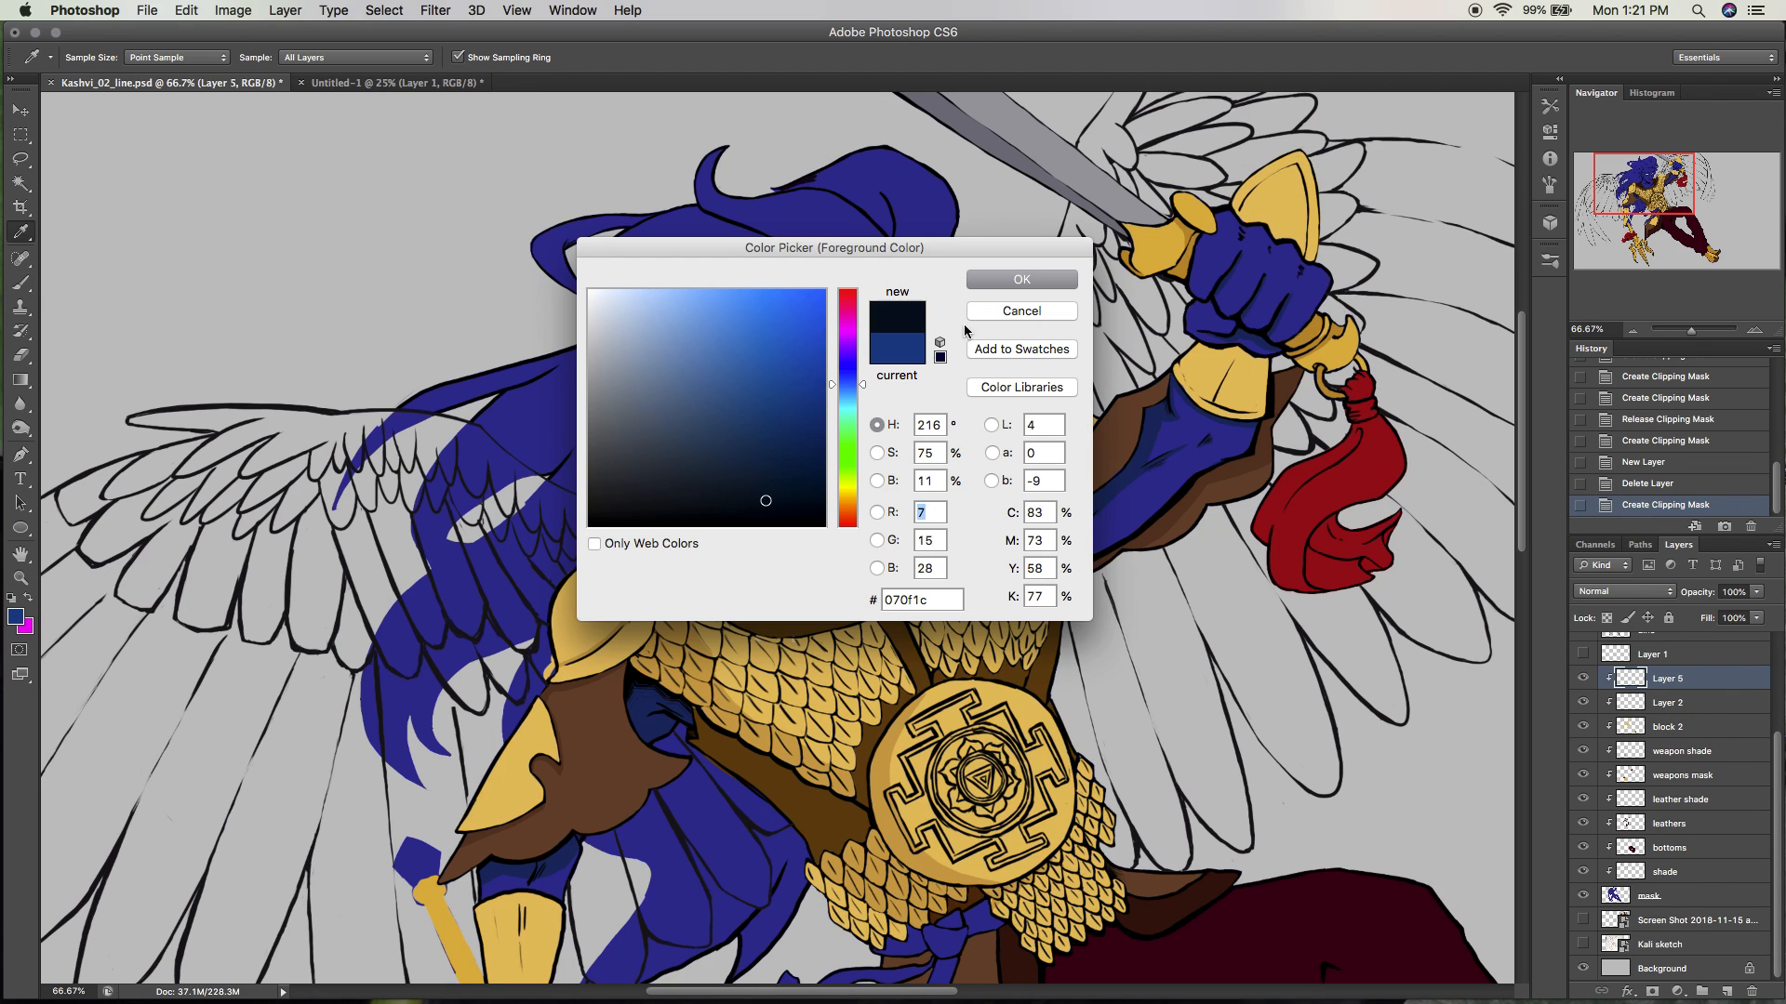
left_click(1021, 279)
key("b")
mouse_move(874, 163)
left_mouse_down()
mouse_move(914, 173)
mouse_move(861, 119)
mouse_move(912, 213)
mouse_move(737, 166)
left_mouse_up()
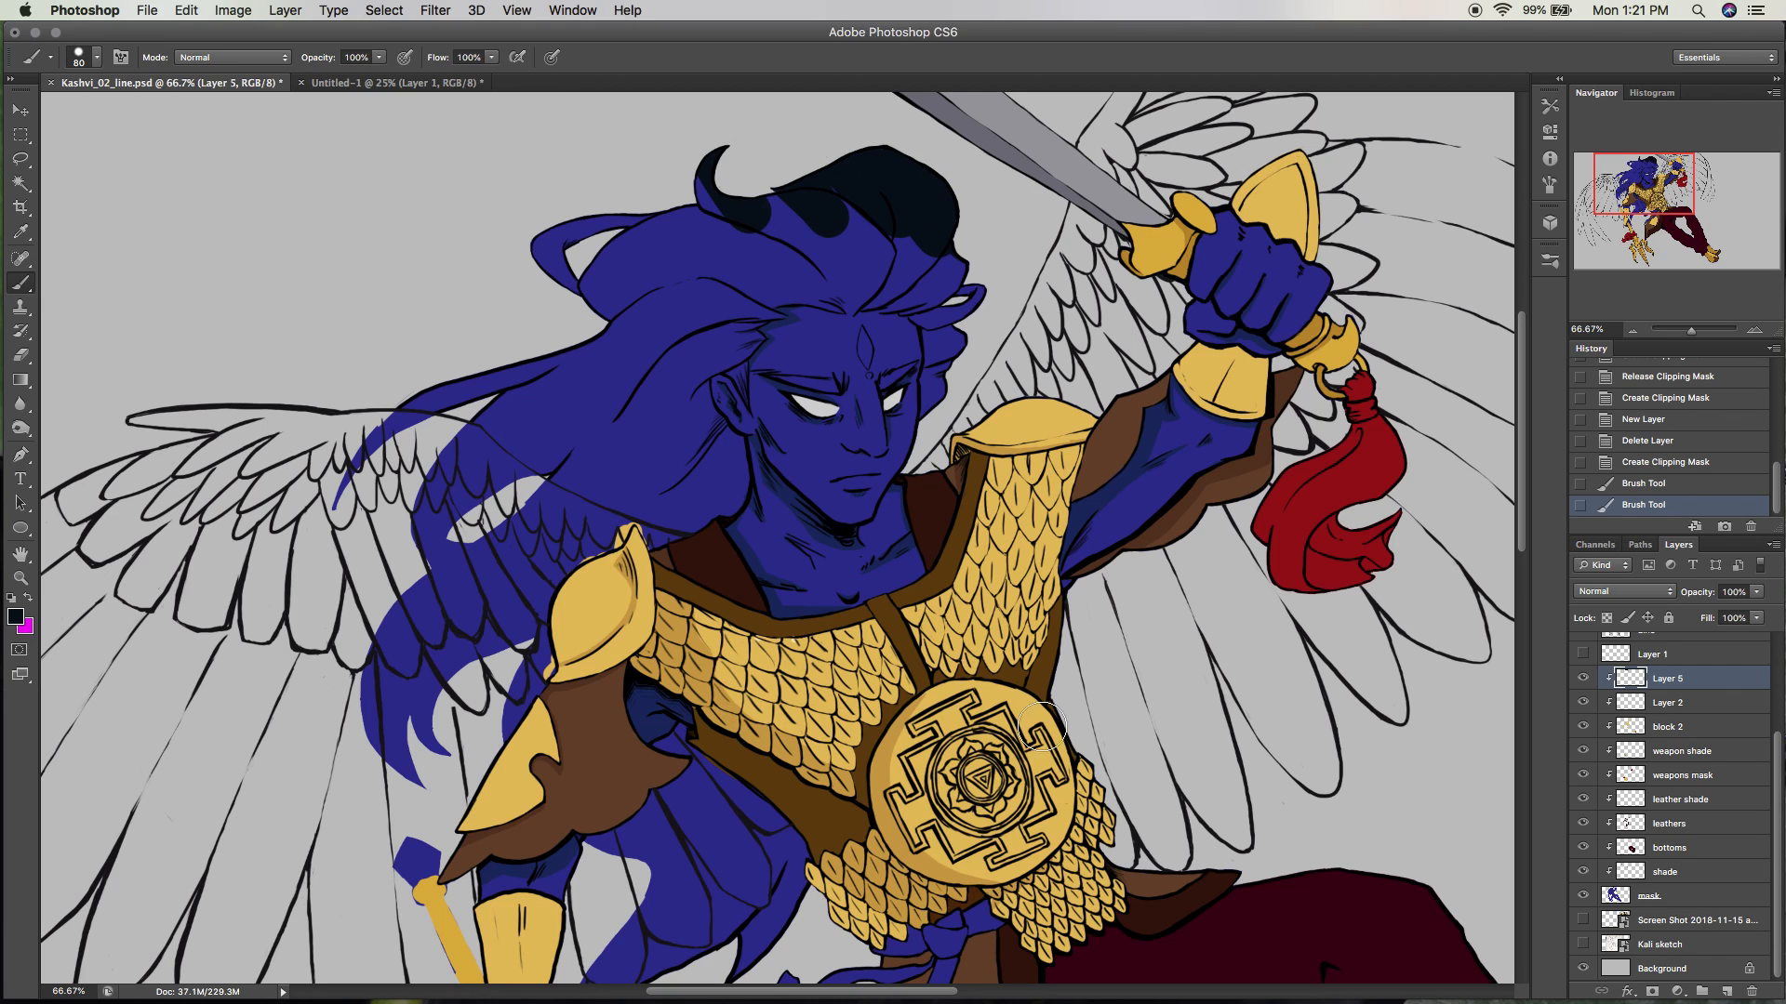
mouse_move(522, 273)
left_mouse_down()
mouse_move(708, 181)
mouse_move(692, 260)
mouse_move(885, 192)
mouse_move(902, 246)
mouse_move(976, 278)
mouse_move(971, 308)
mouse_move(912, 269)
mouse_move(844, 275)
mouse_move(550, 344)
mouse_move(464, 381)
mouse_move(326, 488)
mouse_move(411, 546)
mouse_move(361, 719)
mouse_move(427, 663)
mouse_move(478, 683)
mouse_move(459, 740)
mouse_move(533, 668)
mouse_move(543, 628)
mouse_move(506, 710)
left_mouse_up()
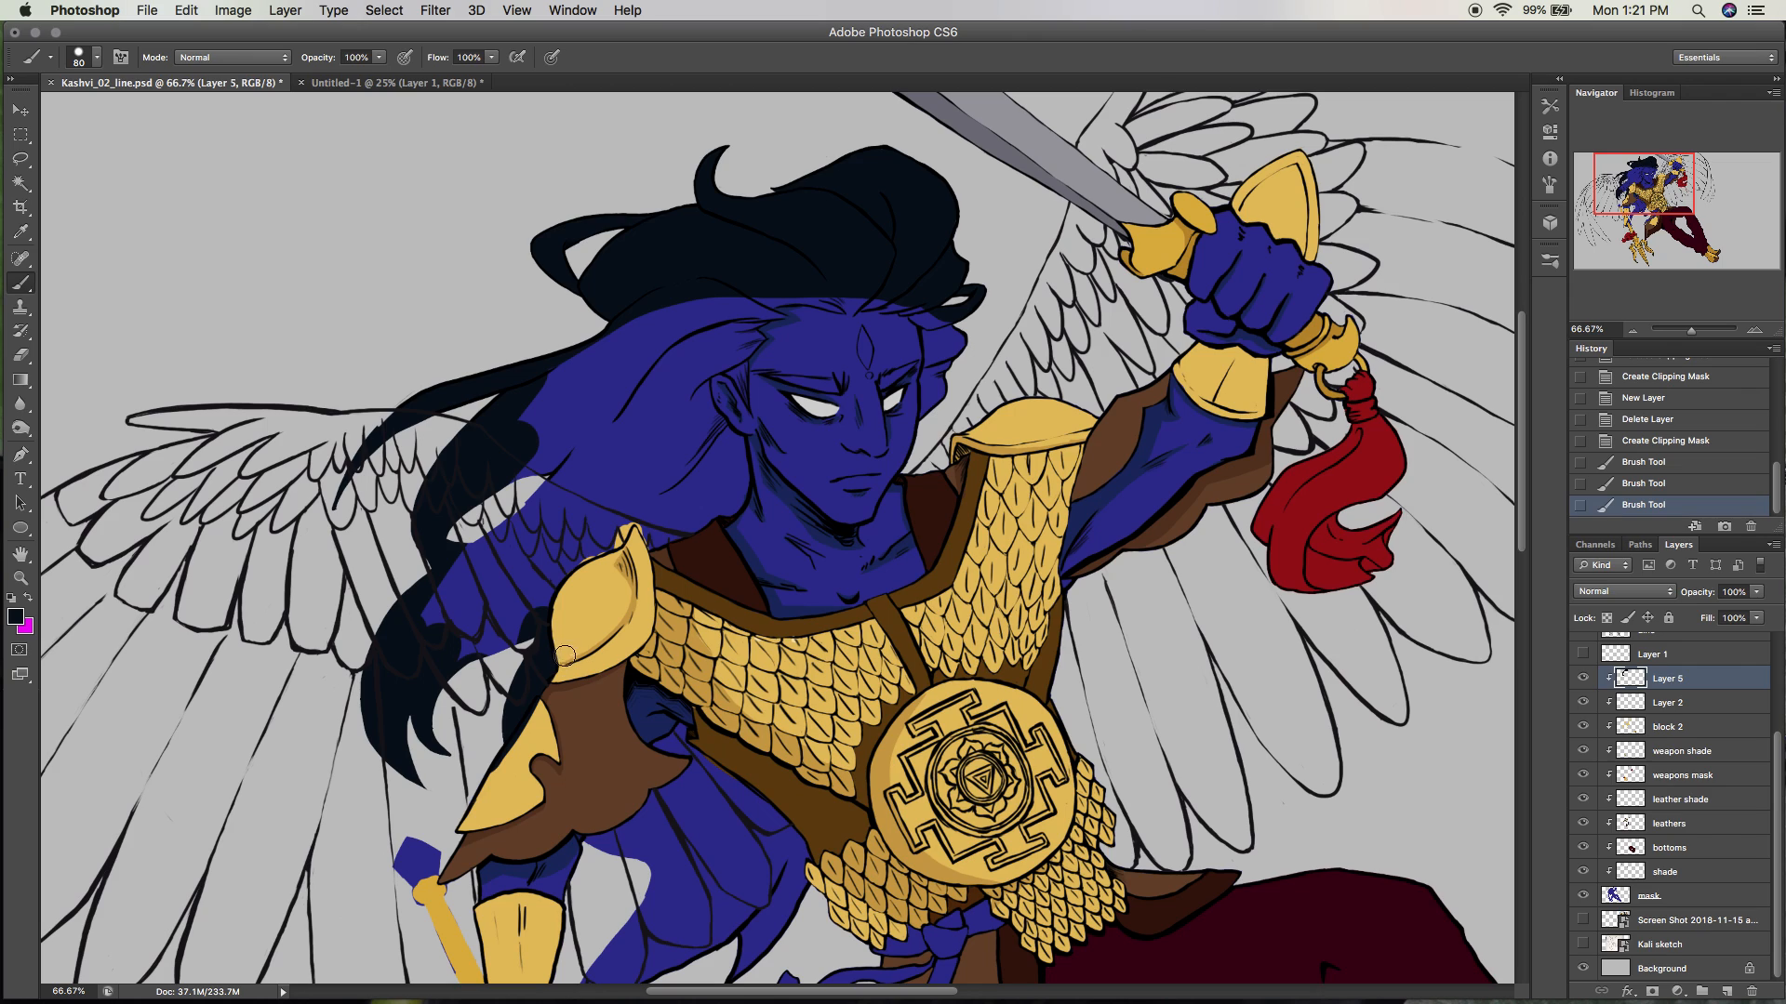
Clean up the dark hair colour around the shoulder armour by alternately erasing the overspill and repainting the strands.
key("e")
left_click_drag(558, 625, 556, 642)
mouse_move(530, 706)
left_mouse_down()
mouse_move(558, 676)
mouse_move(511, 811)
left_mouse_up()
left_click_drag(544, 632, 532, 703)
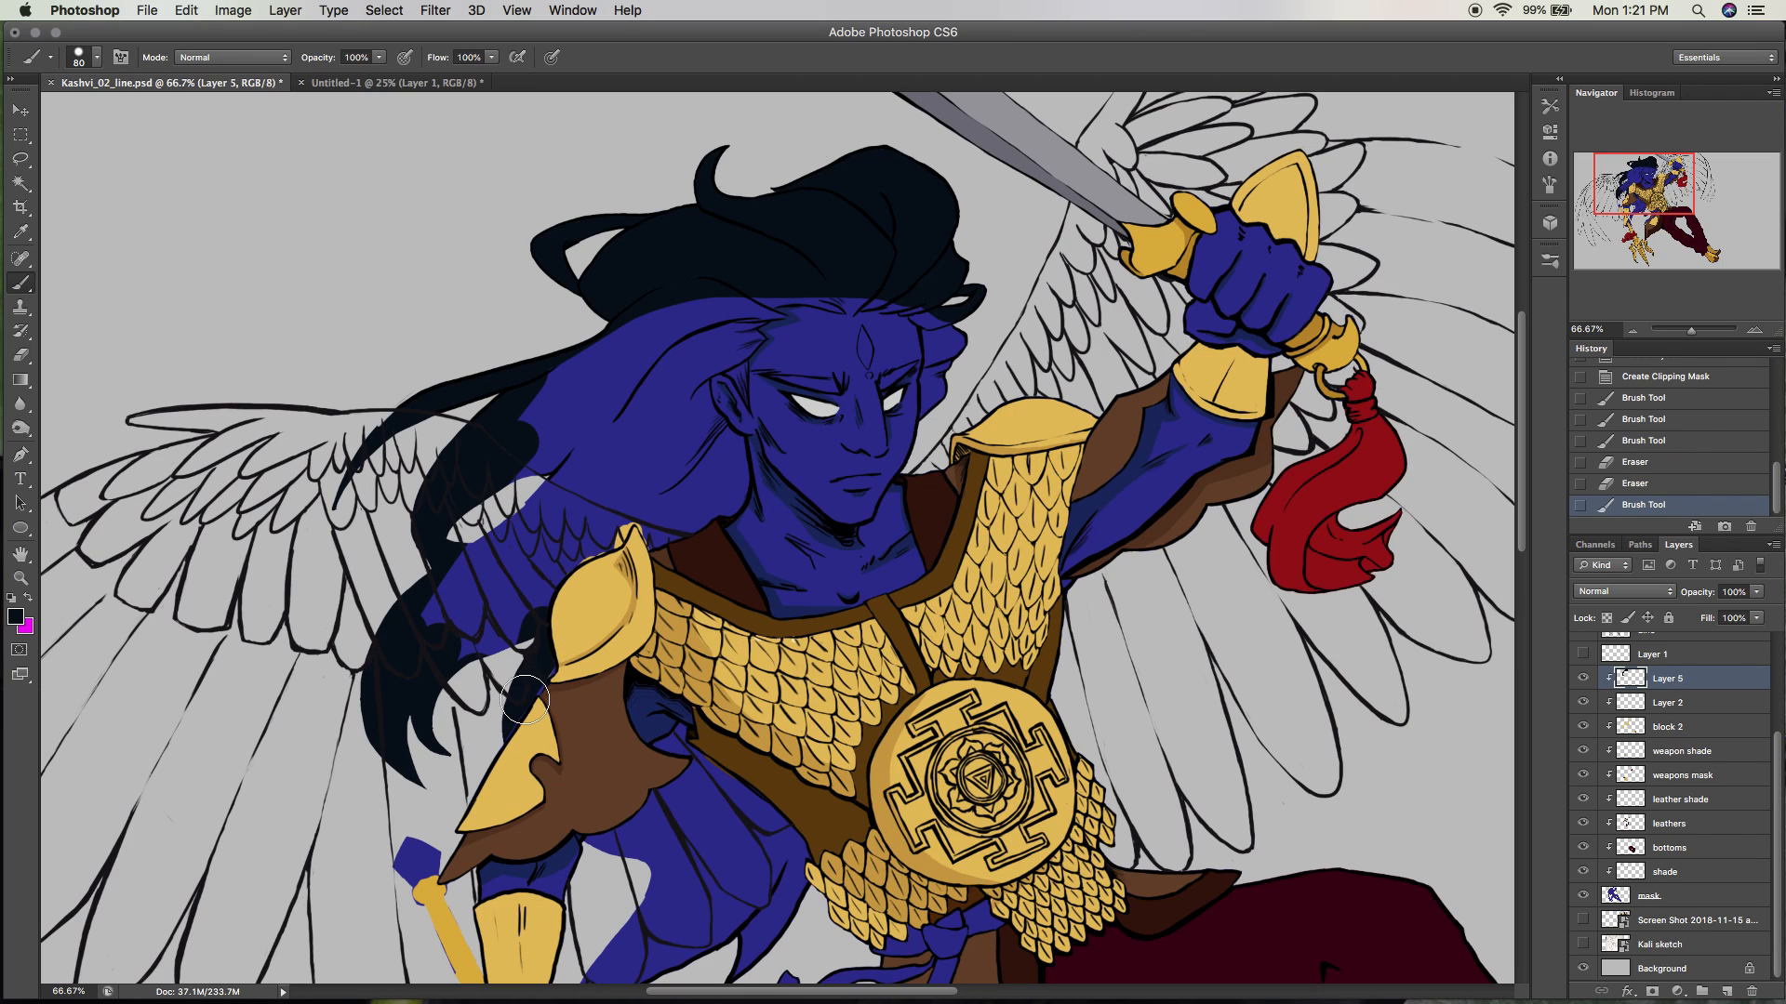
left_click_drag(558, 618, 550, 656)
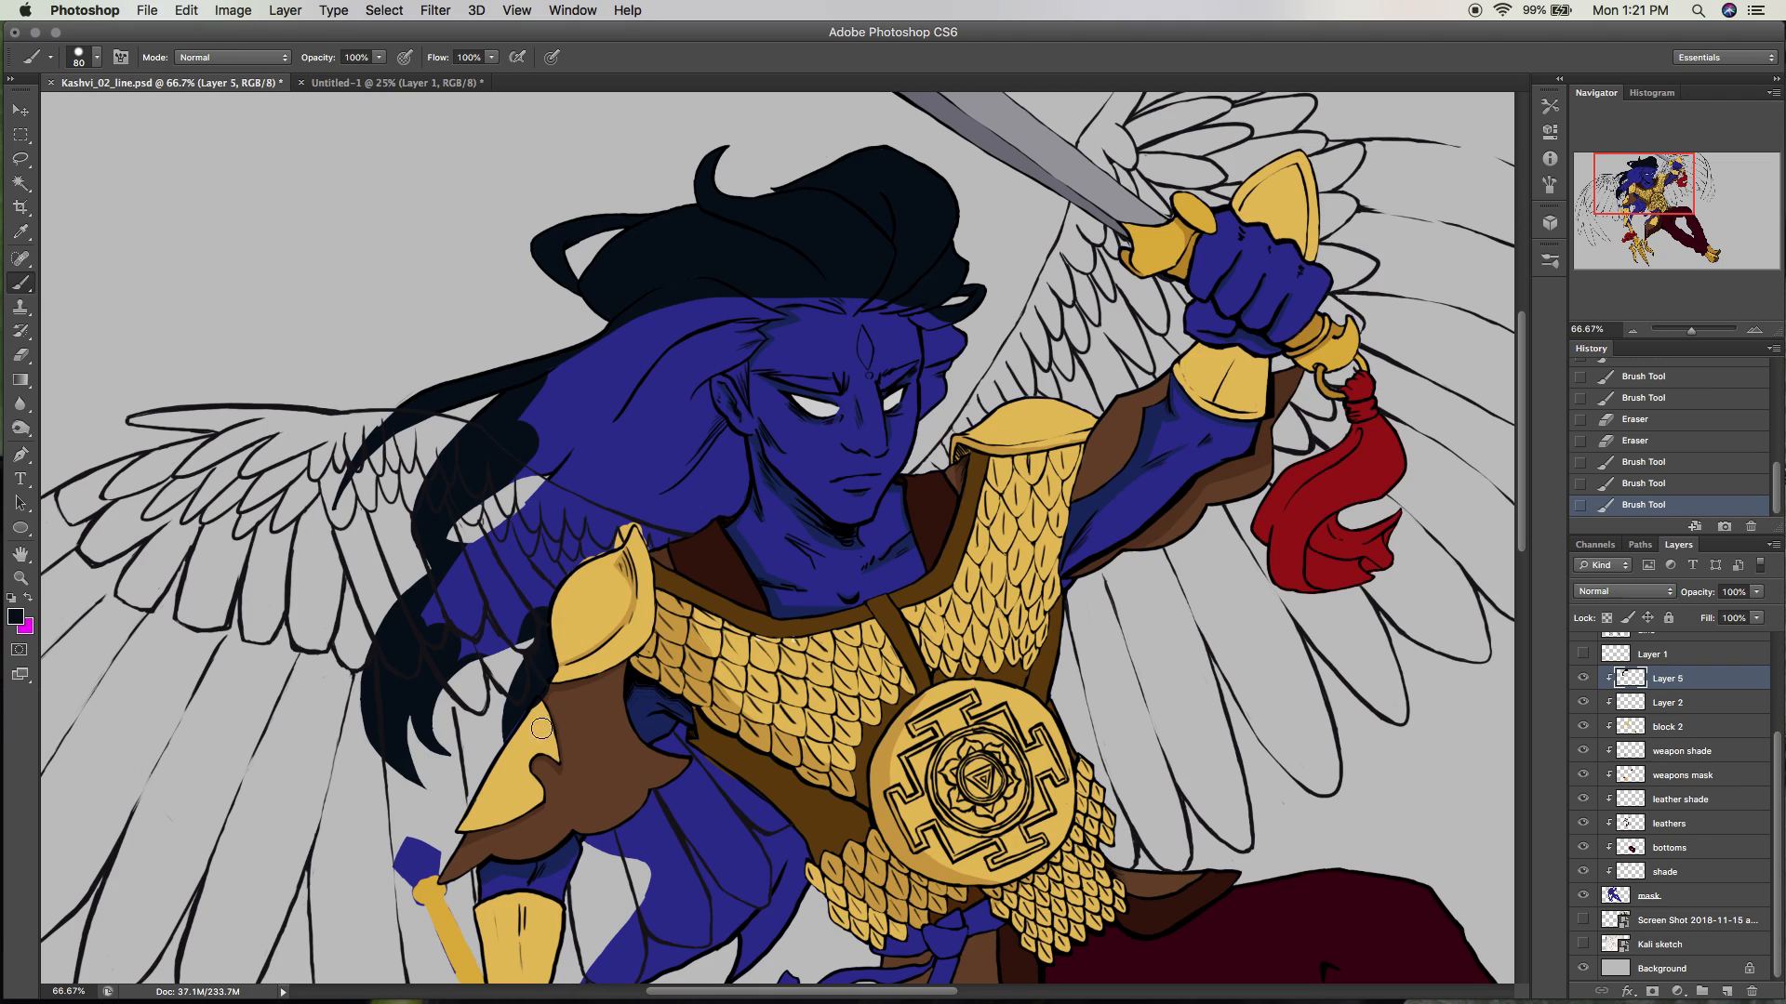
key("e")
left_click_drag(614, 595, 631, 569)
Brush the dark colour over the remaining hair around the ear and forehead, behind the neck and on the far side of the face.
left_click_drag(711, 349, 725, 377)
mouse_move(714, 352)
left_mouse_down()
mouse_move(746, 398)
mouse_move(735, 315)
mouse_move(734, 371)
mouse_move(758, 314)
left_mouse_up()
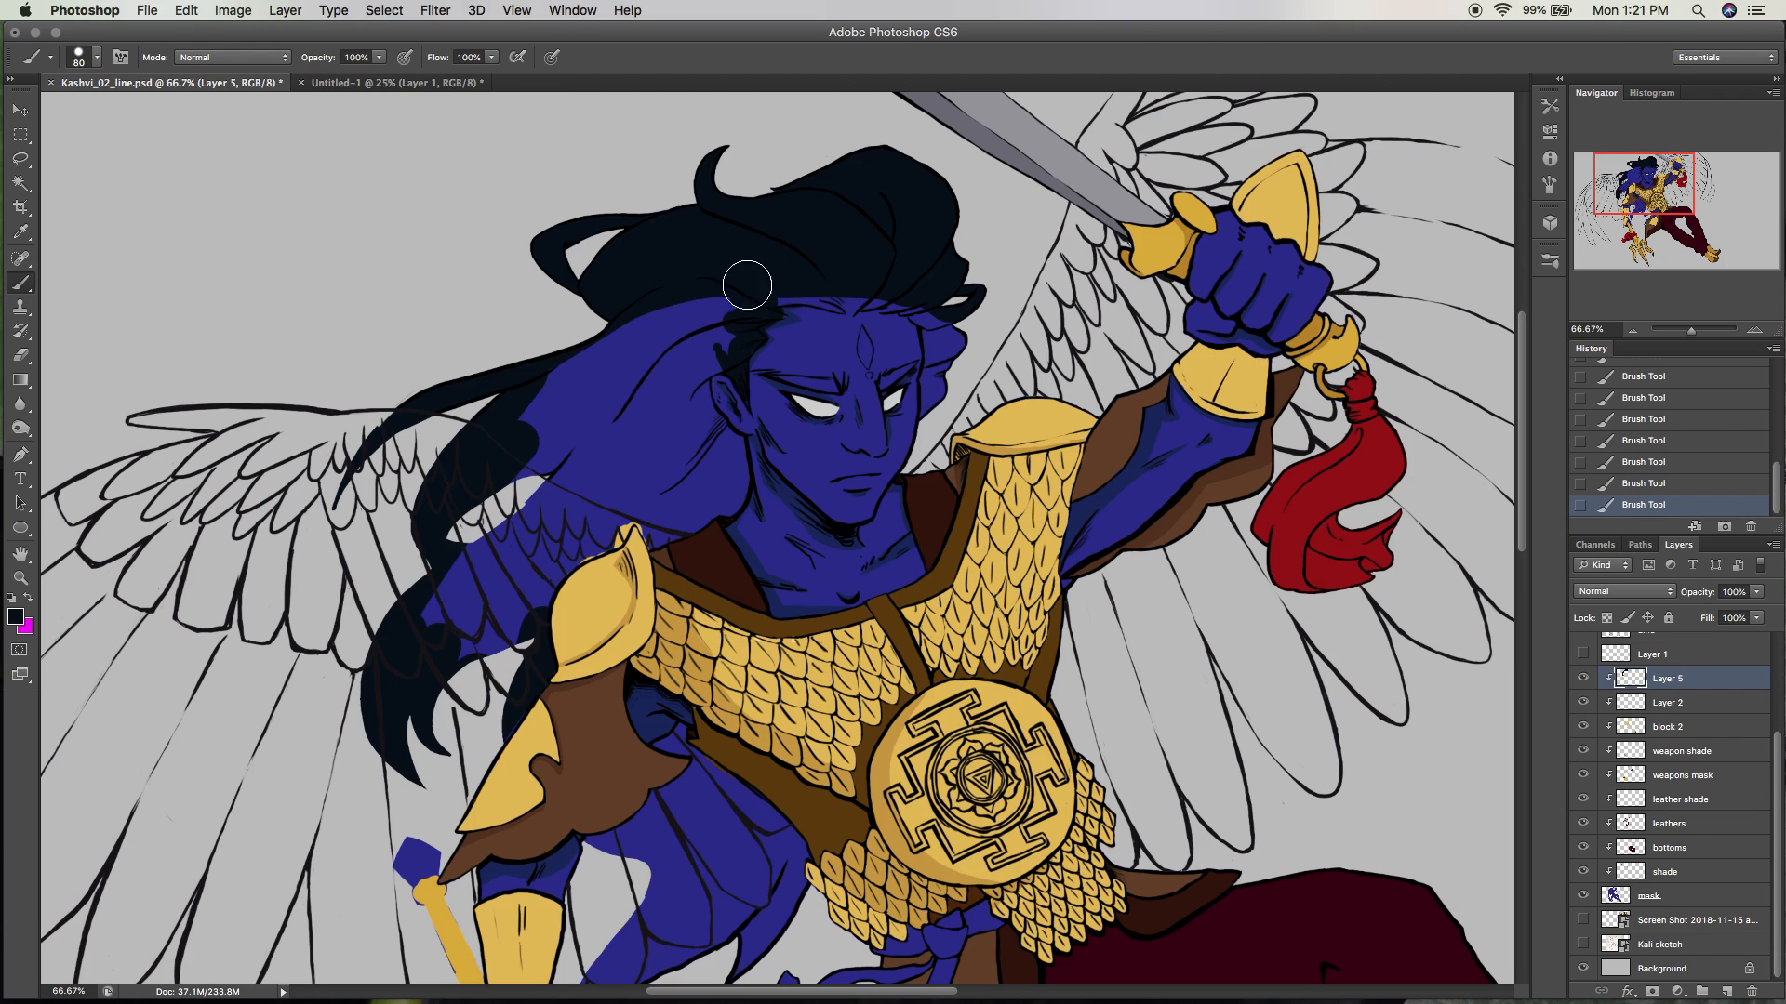
mouse_move(595, 337)
left_mouse_down()
mouse_move(535, 409)
mouse_move(619, 367)
mouse_move(428, 651)
mouse_move(563, 321)
mouse_move(524, 610)
left_mouse_up()
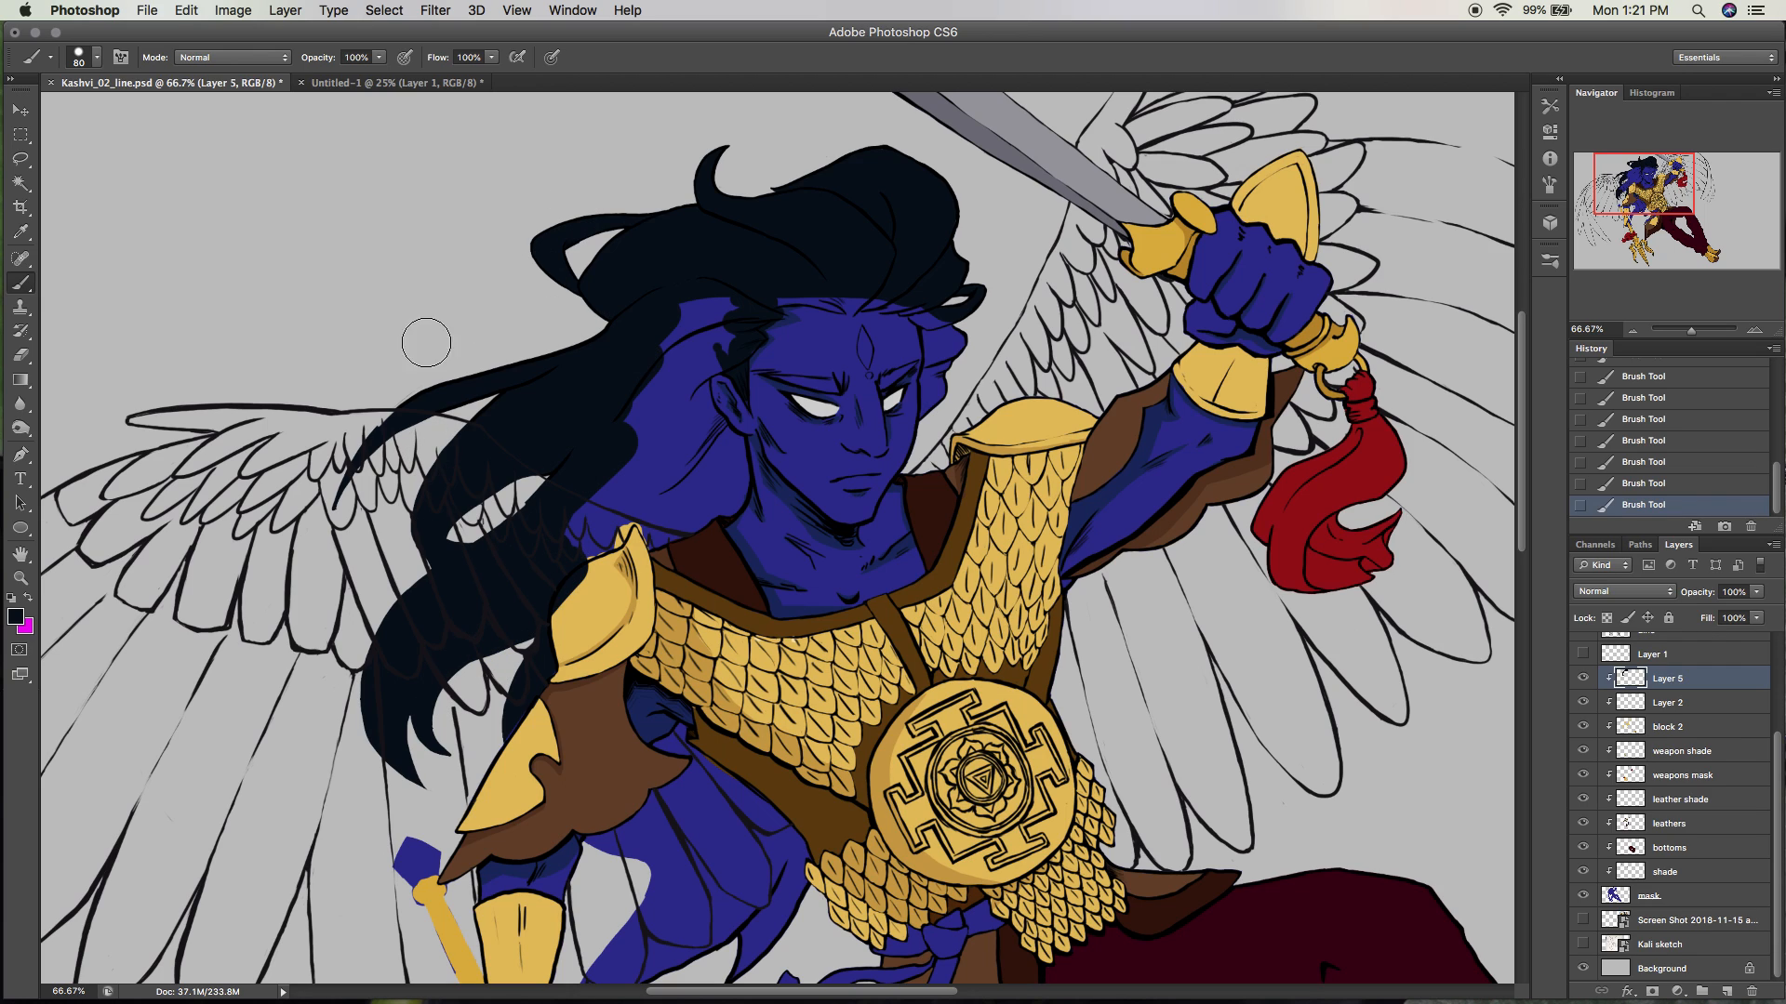
mouse_move(672, 307)
left_mouse_down()
mouse_move(686, 331)
mouse_move(735, 318)
mouse_move(632, 404)
mouse_move(705, 361)
mouse_move(687, 360)
mouse_move(662, 443)
mouse_move(693, 409)
mouse_move(728, 457)
mouse_move(721, 493)
mouse_move(651, 535)
mouse_move(588, 441)
mouse_move(572, 539)
mouse_move(595, 549)
mouse_move(624, 521)
mouse_move(581, 510)
mouse_move(685, 490)
mouse_move(701, 506)
mouse_move(730, 469)
left_mouse_up()
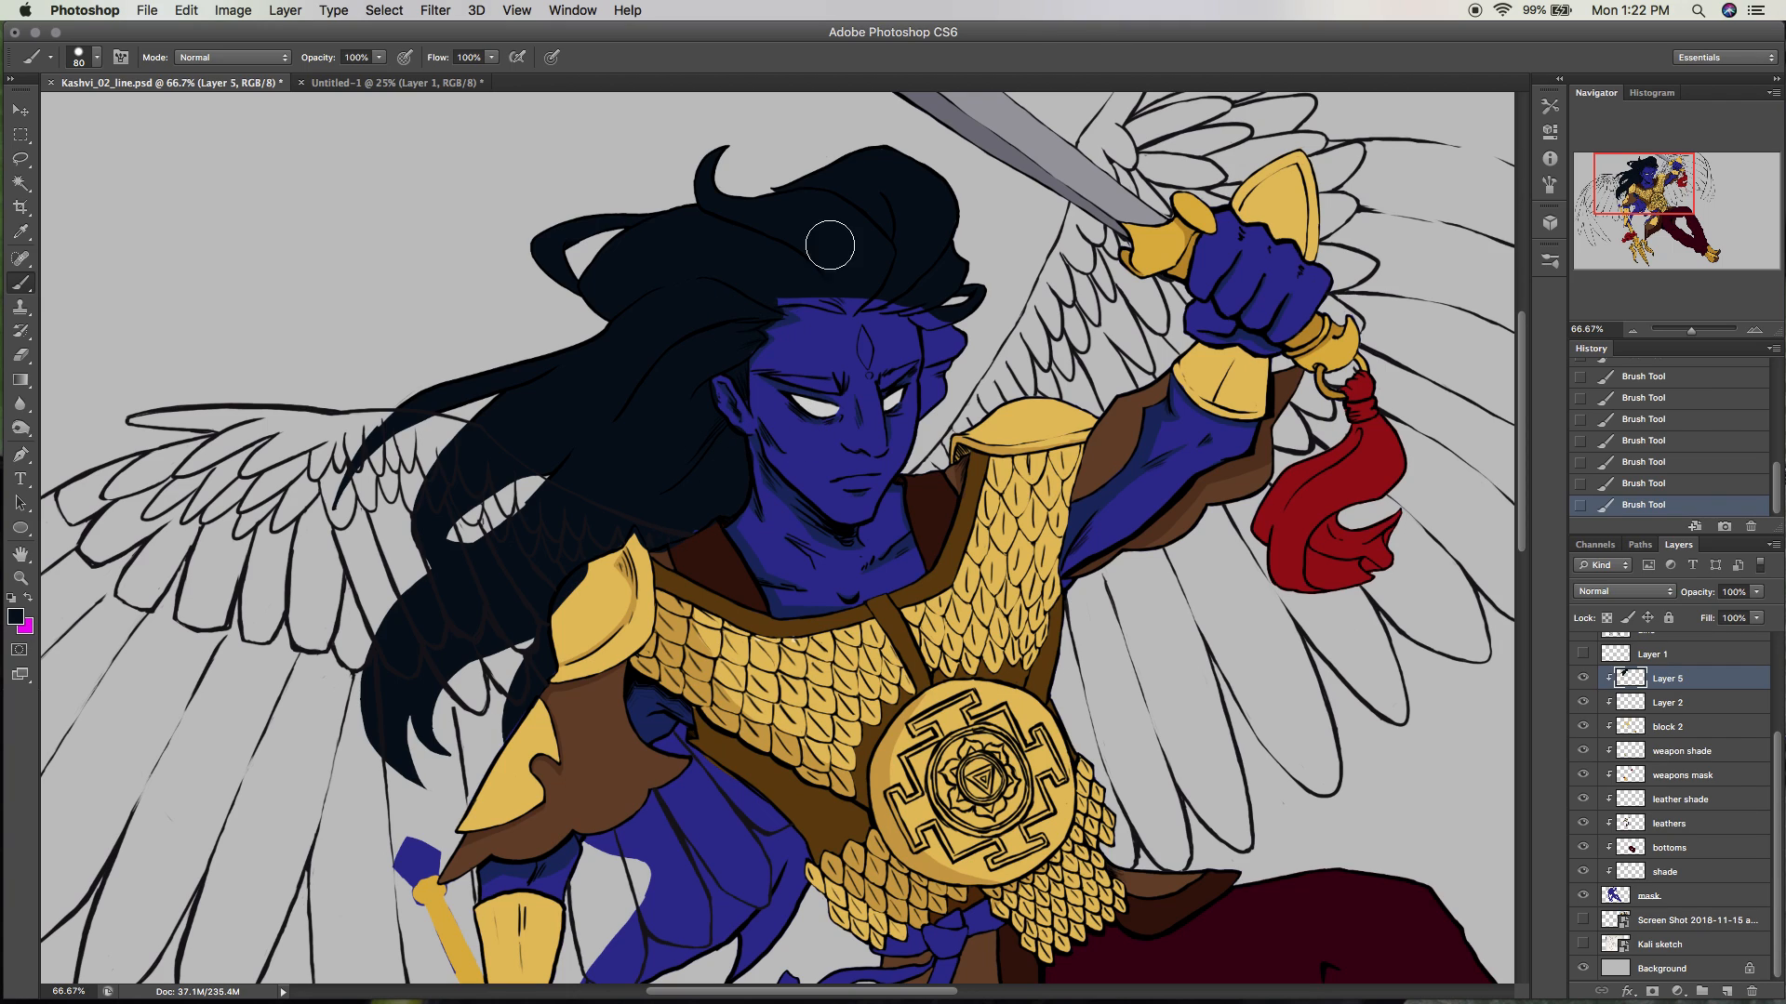
left_click_drag(930, 321, 936, 402)
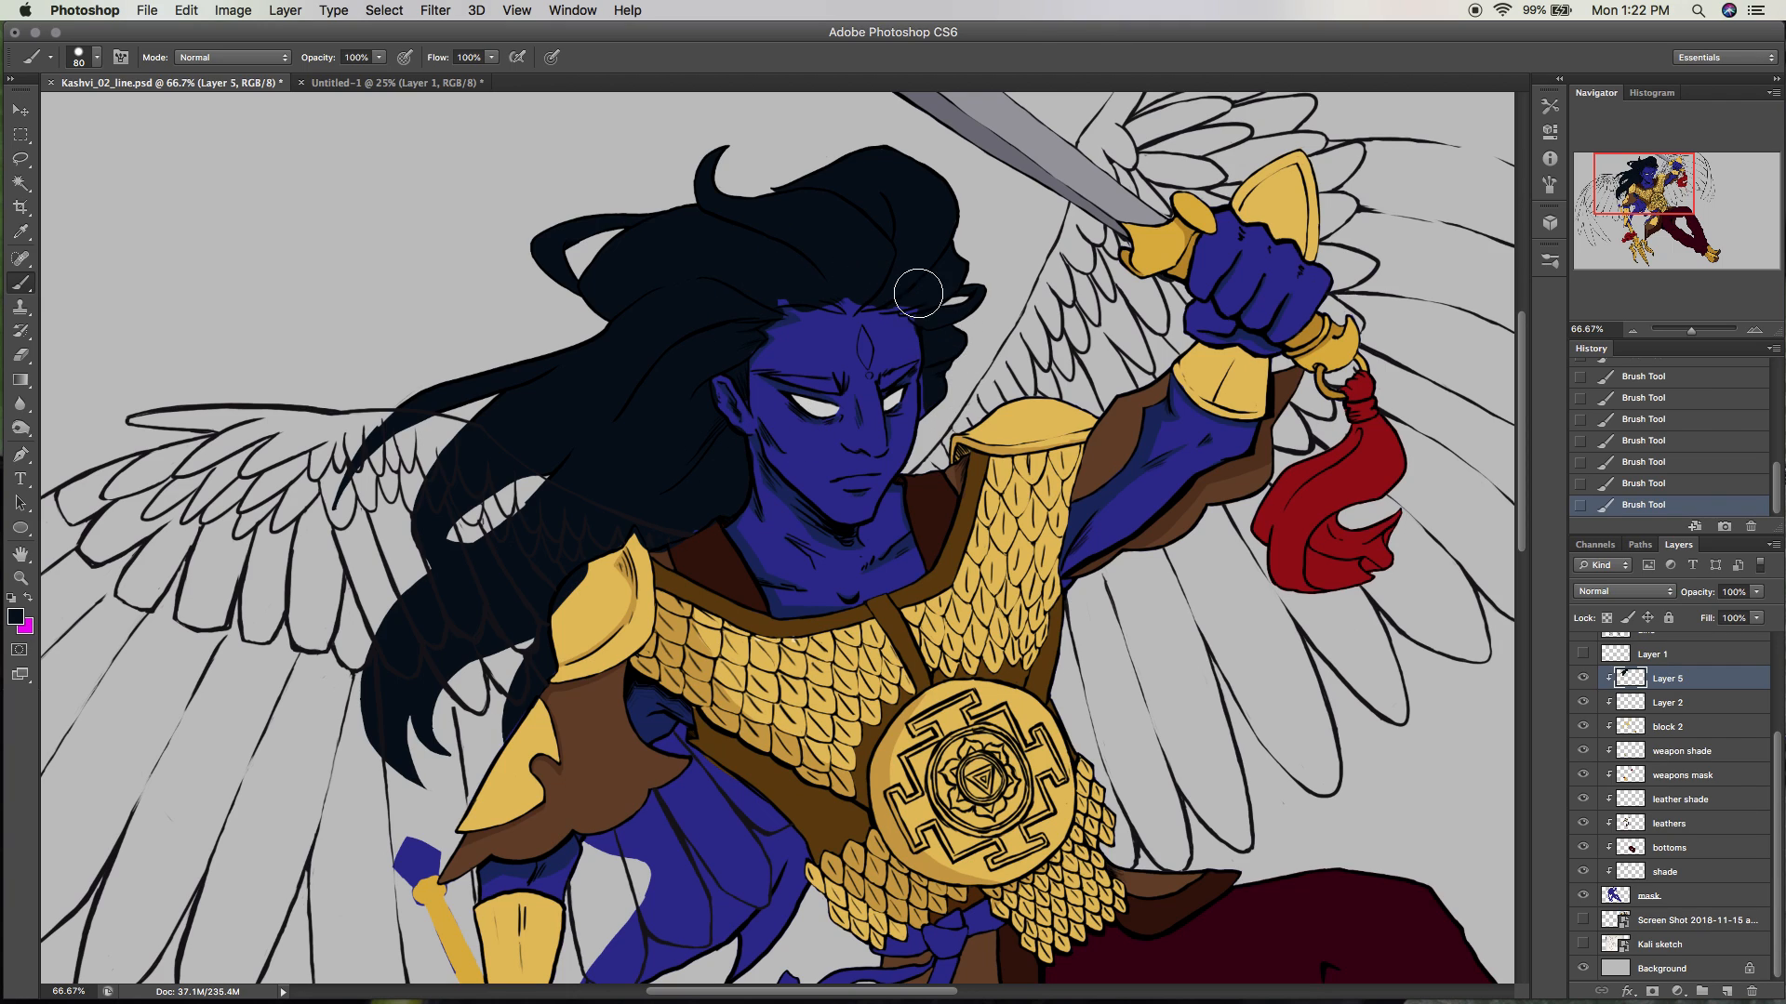
Release the new hair layer from the clipping mask to compare the unclipped brushwork, and clip it again.
left_click(1669, 682, "alt")
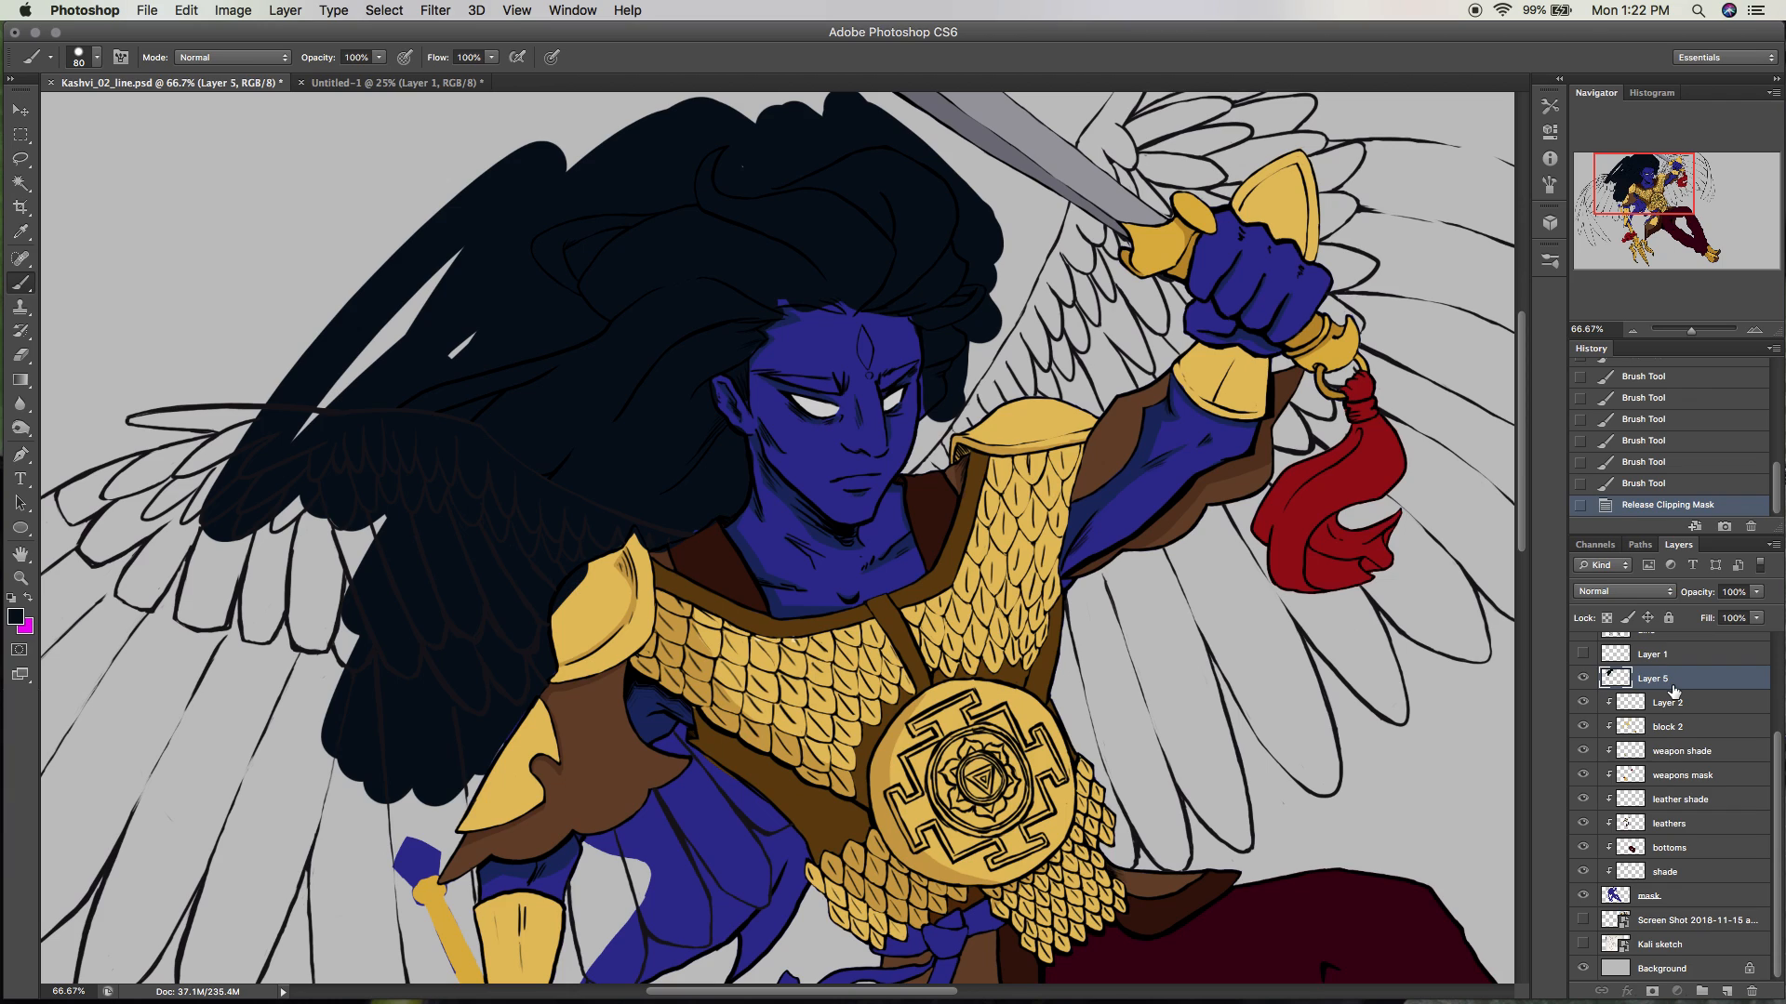
left_click(1669, 682, "alt")
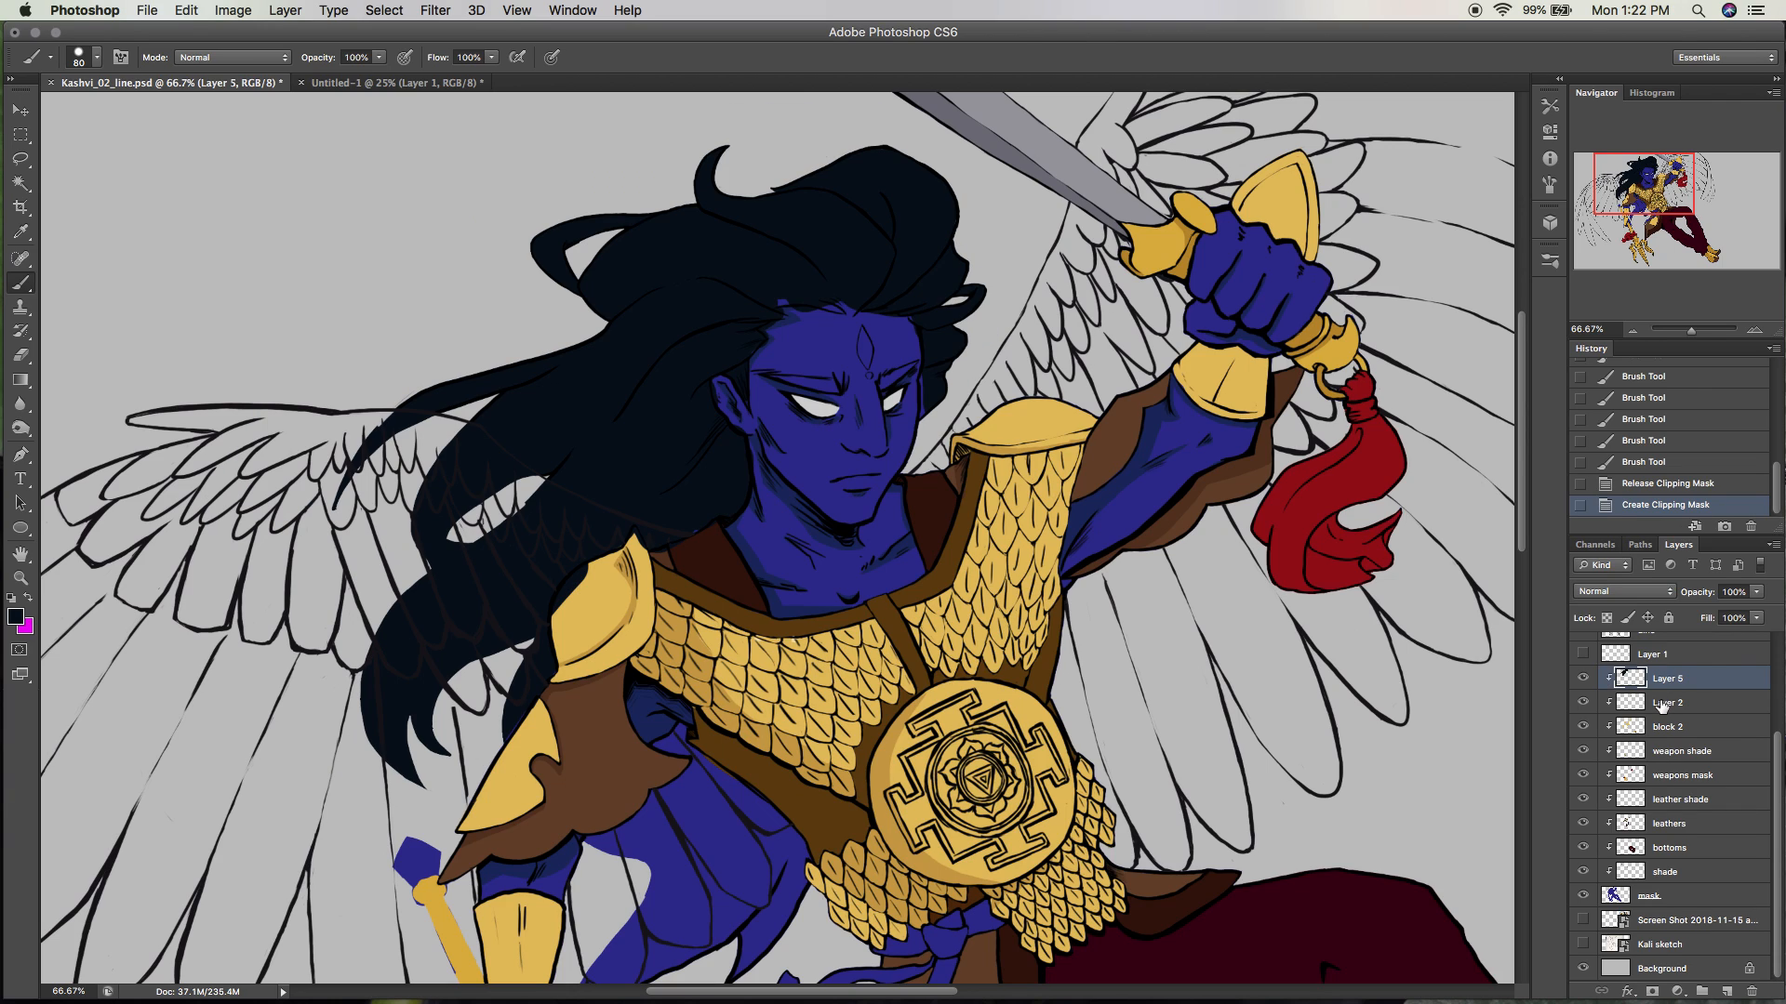
left_click_drag(1777, 484, 1778, 363)
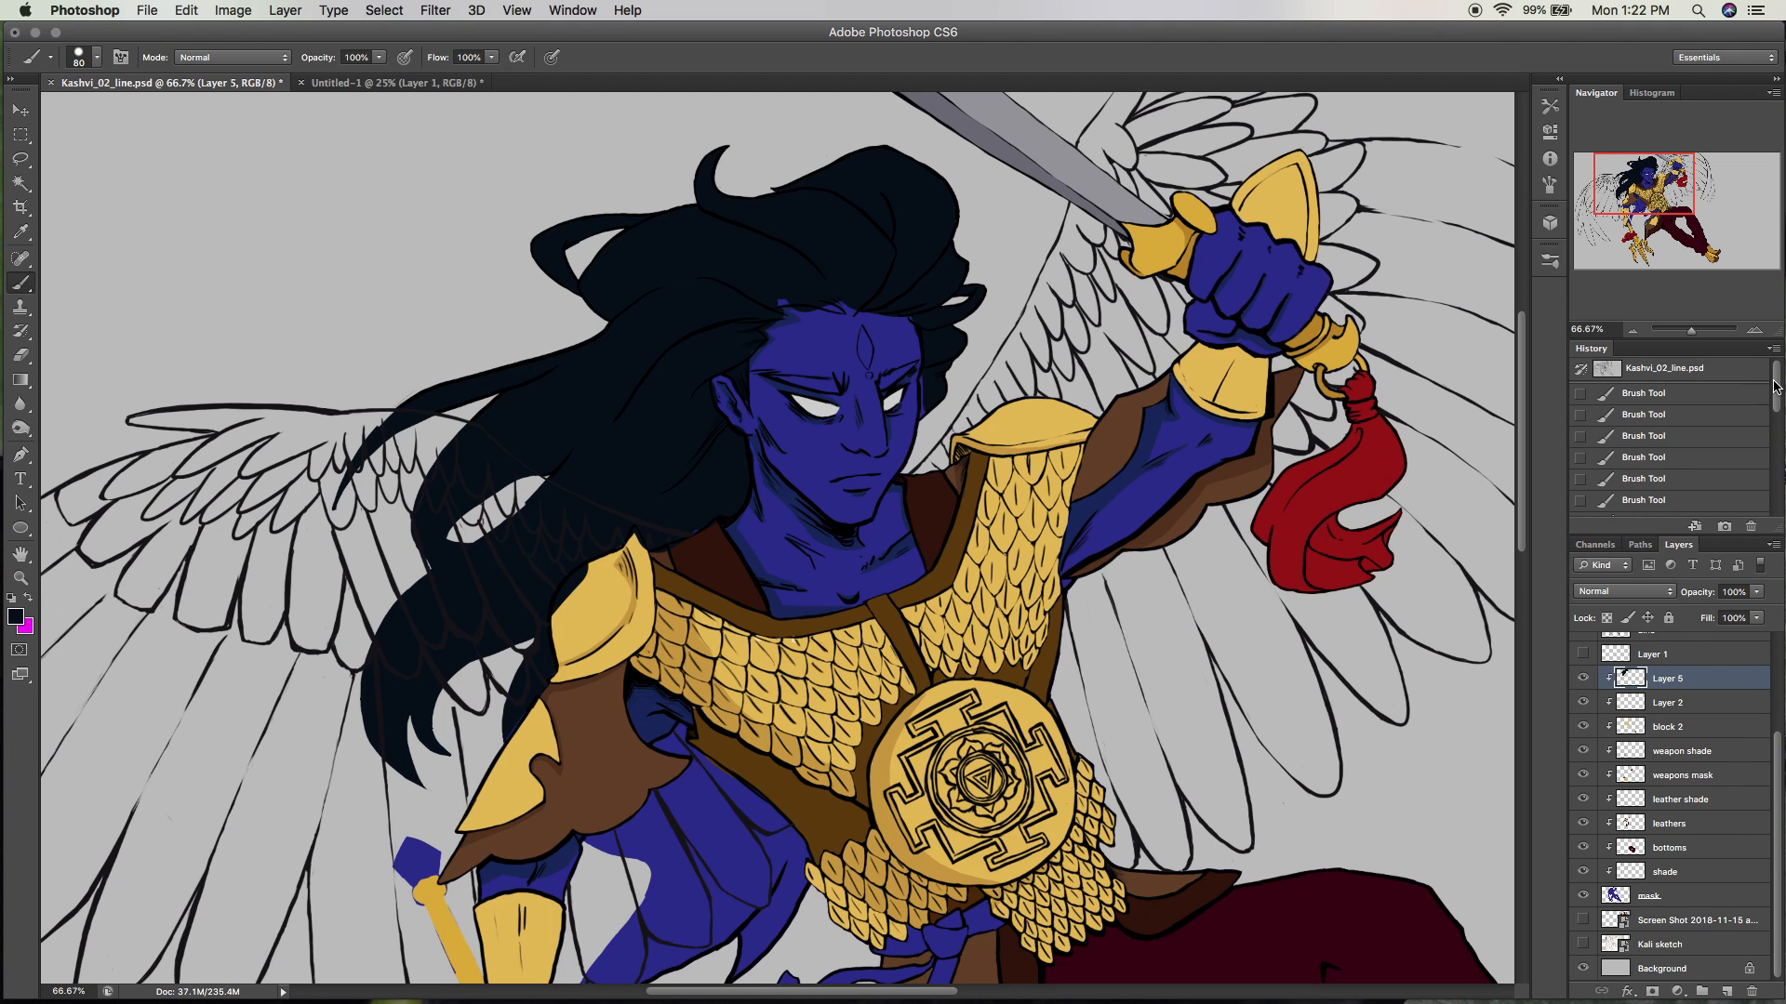
Toggle all the clipped colour layers off and on to compare the whole figure with its flat mask base.
left_click(1635, 329)
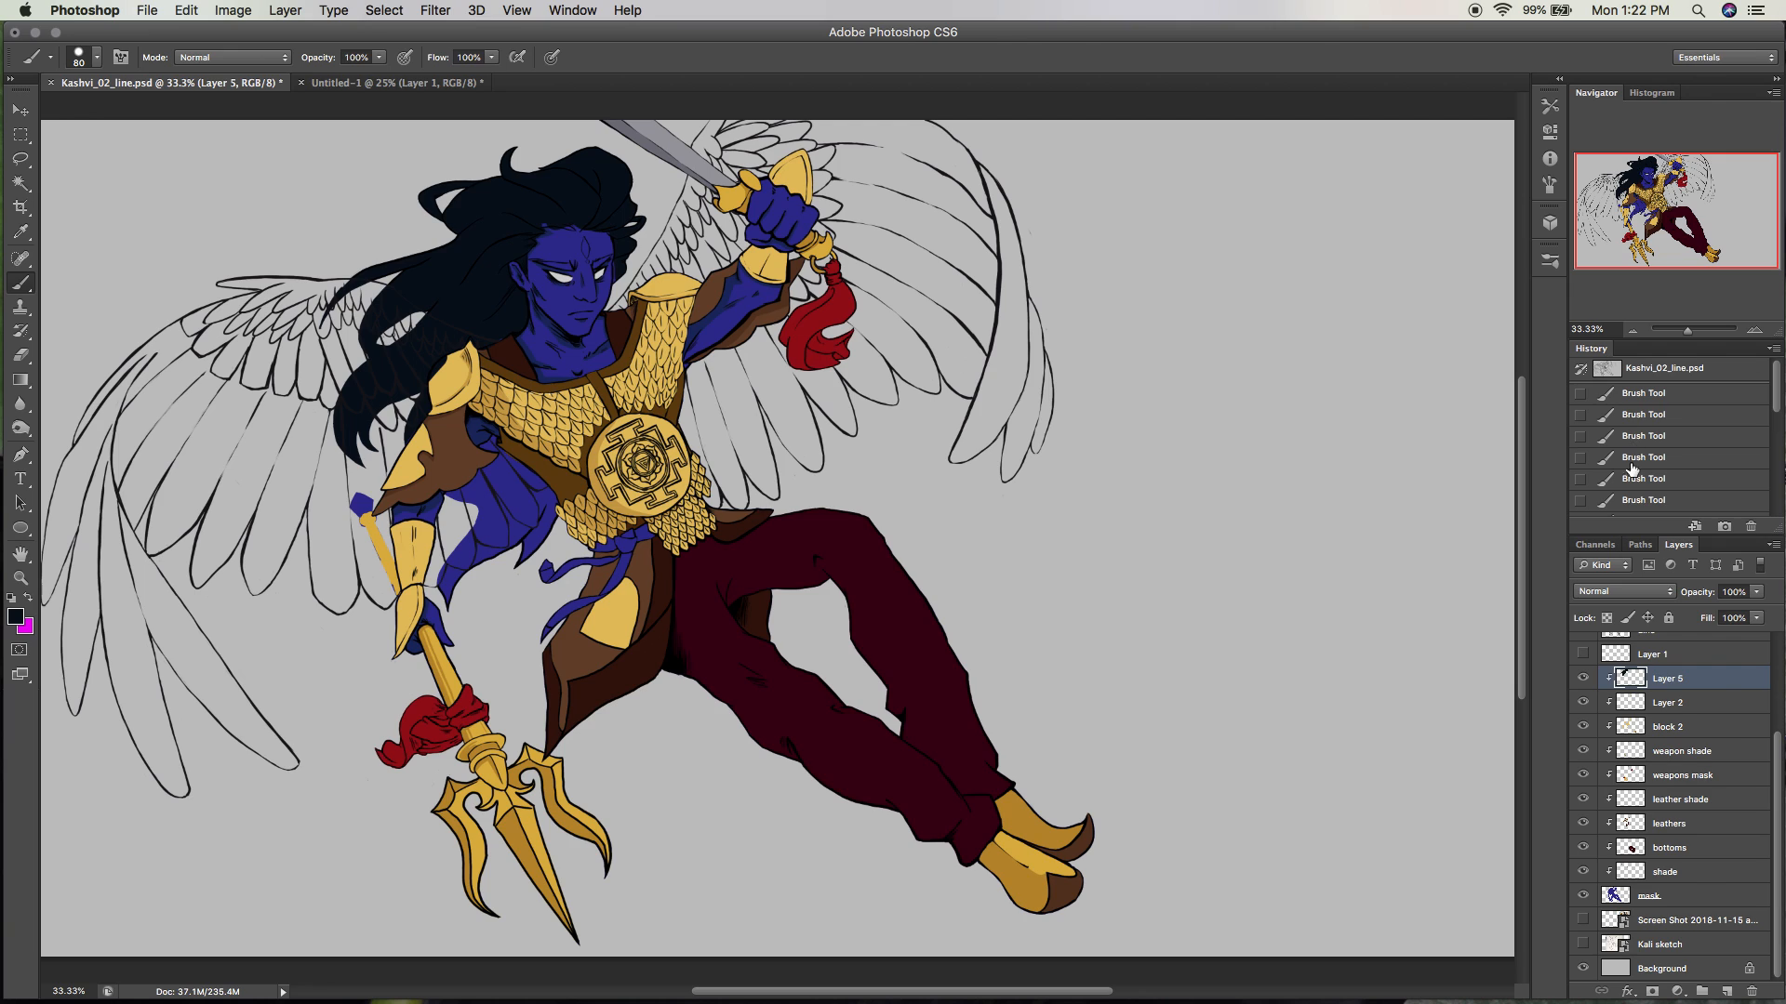
left_click_drag(1582, 681, 1584, 852)
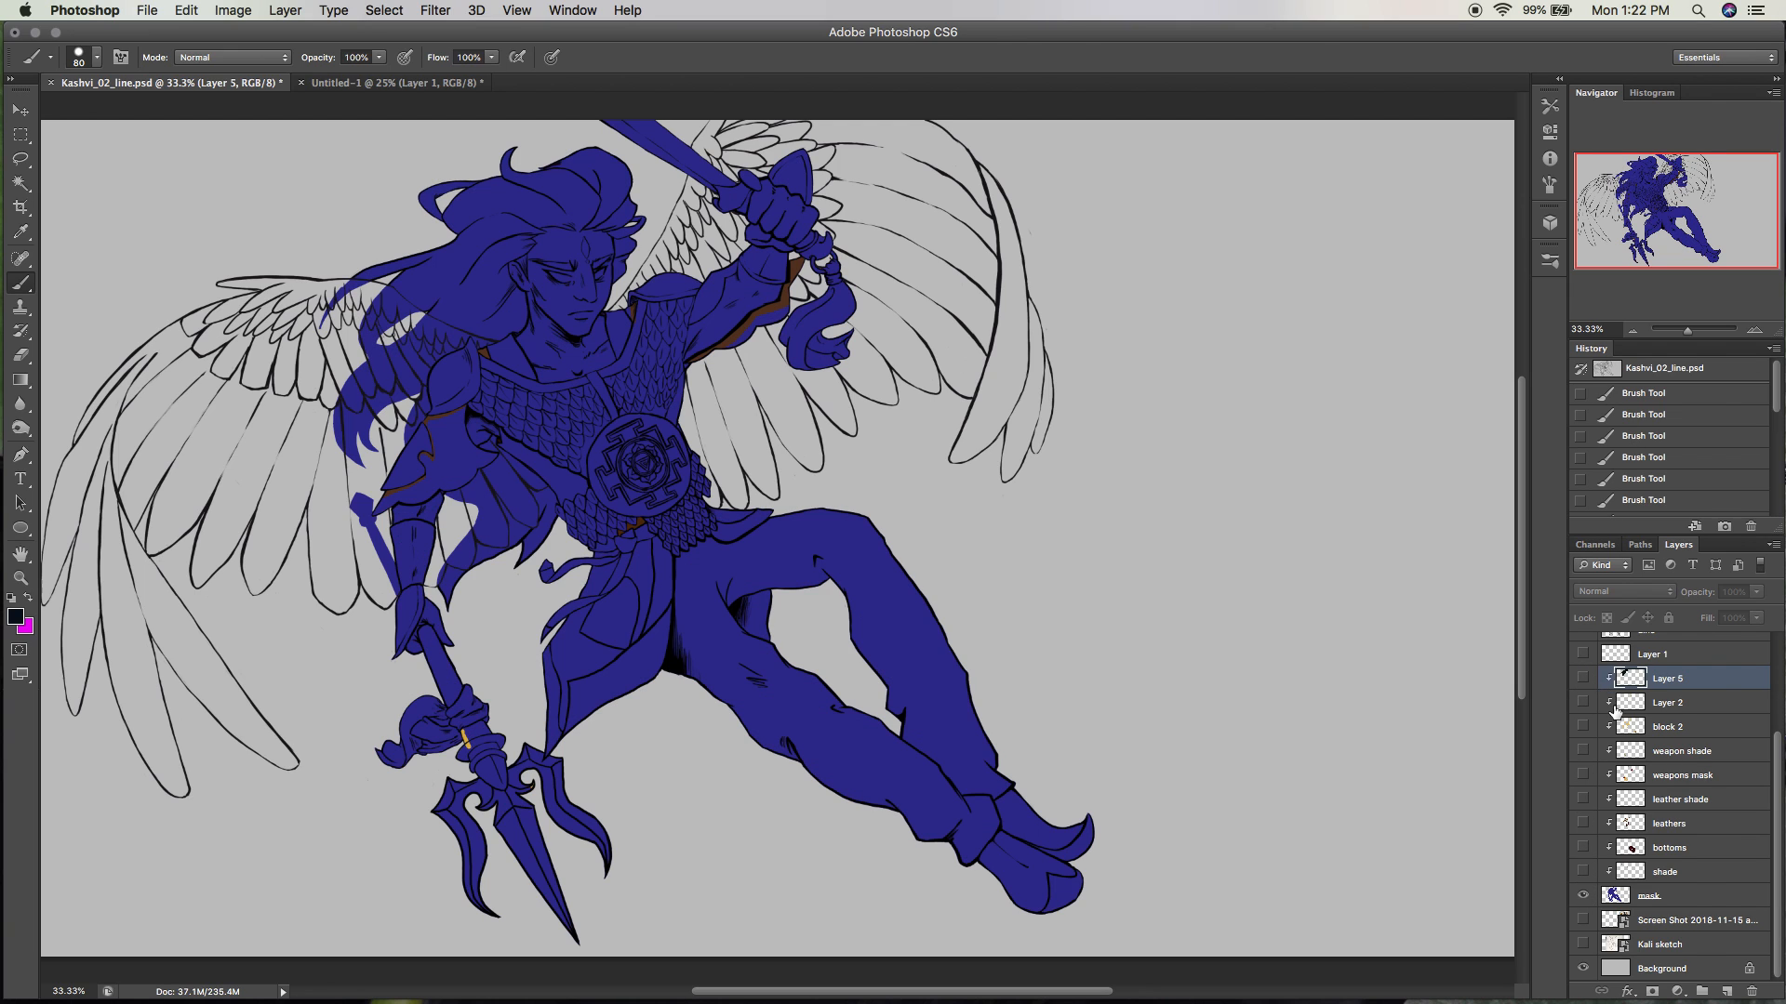
left_click_drag(1582, 678, 1588, 907)
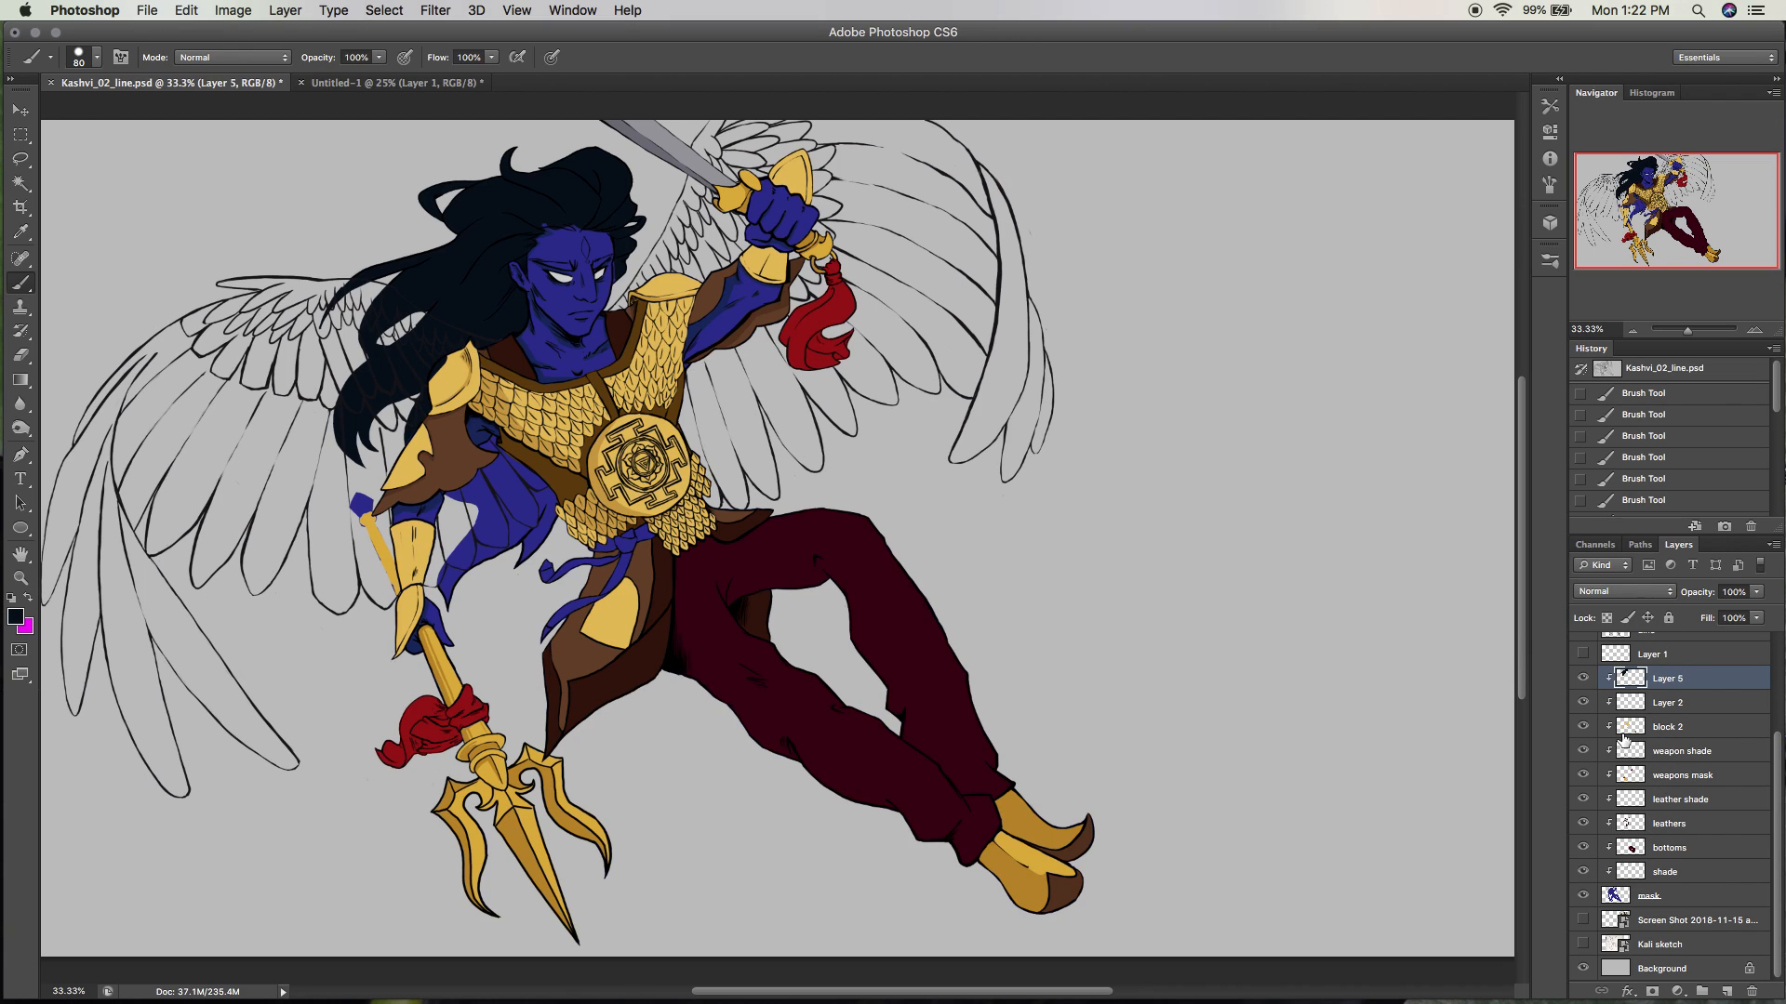
Review the layer stack from the mask layer through shade, bottoms and weapons mask up to the hair layer.
scroll(1769, 769, "up", 5)
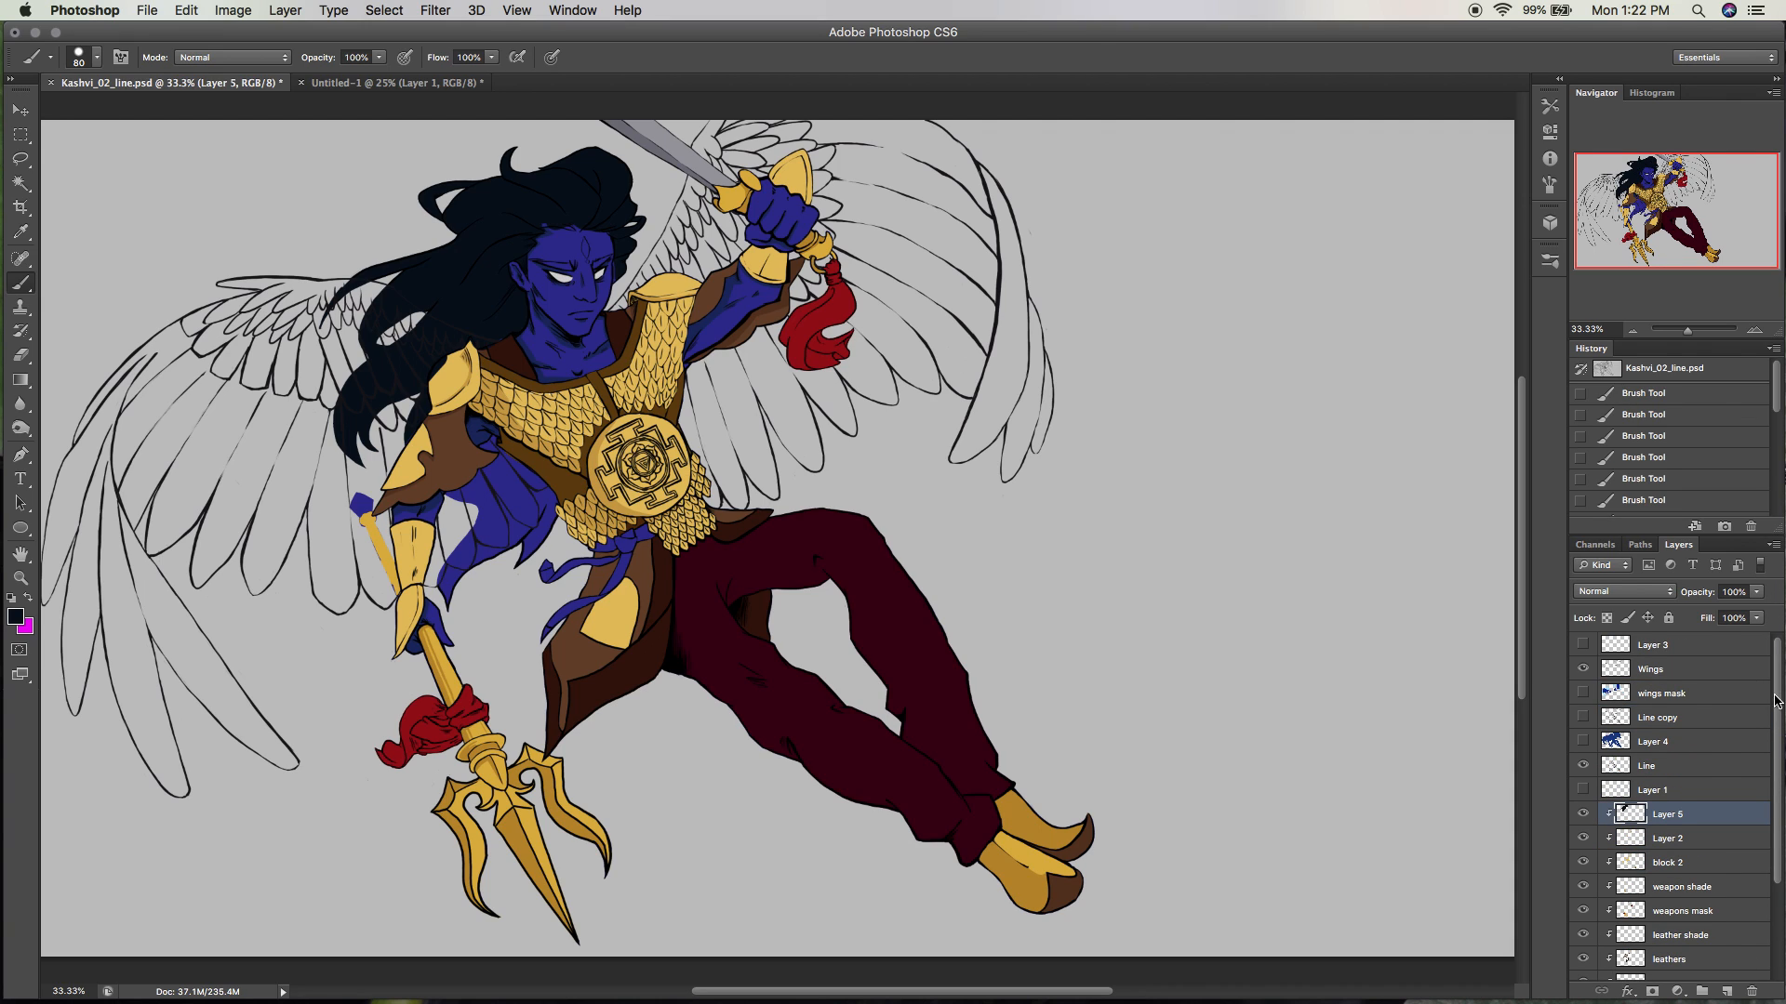
scroll(1766, 734, "down", 5)
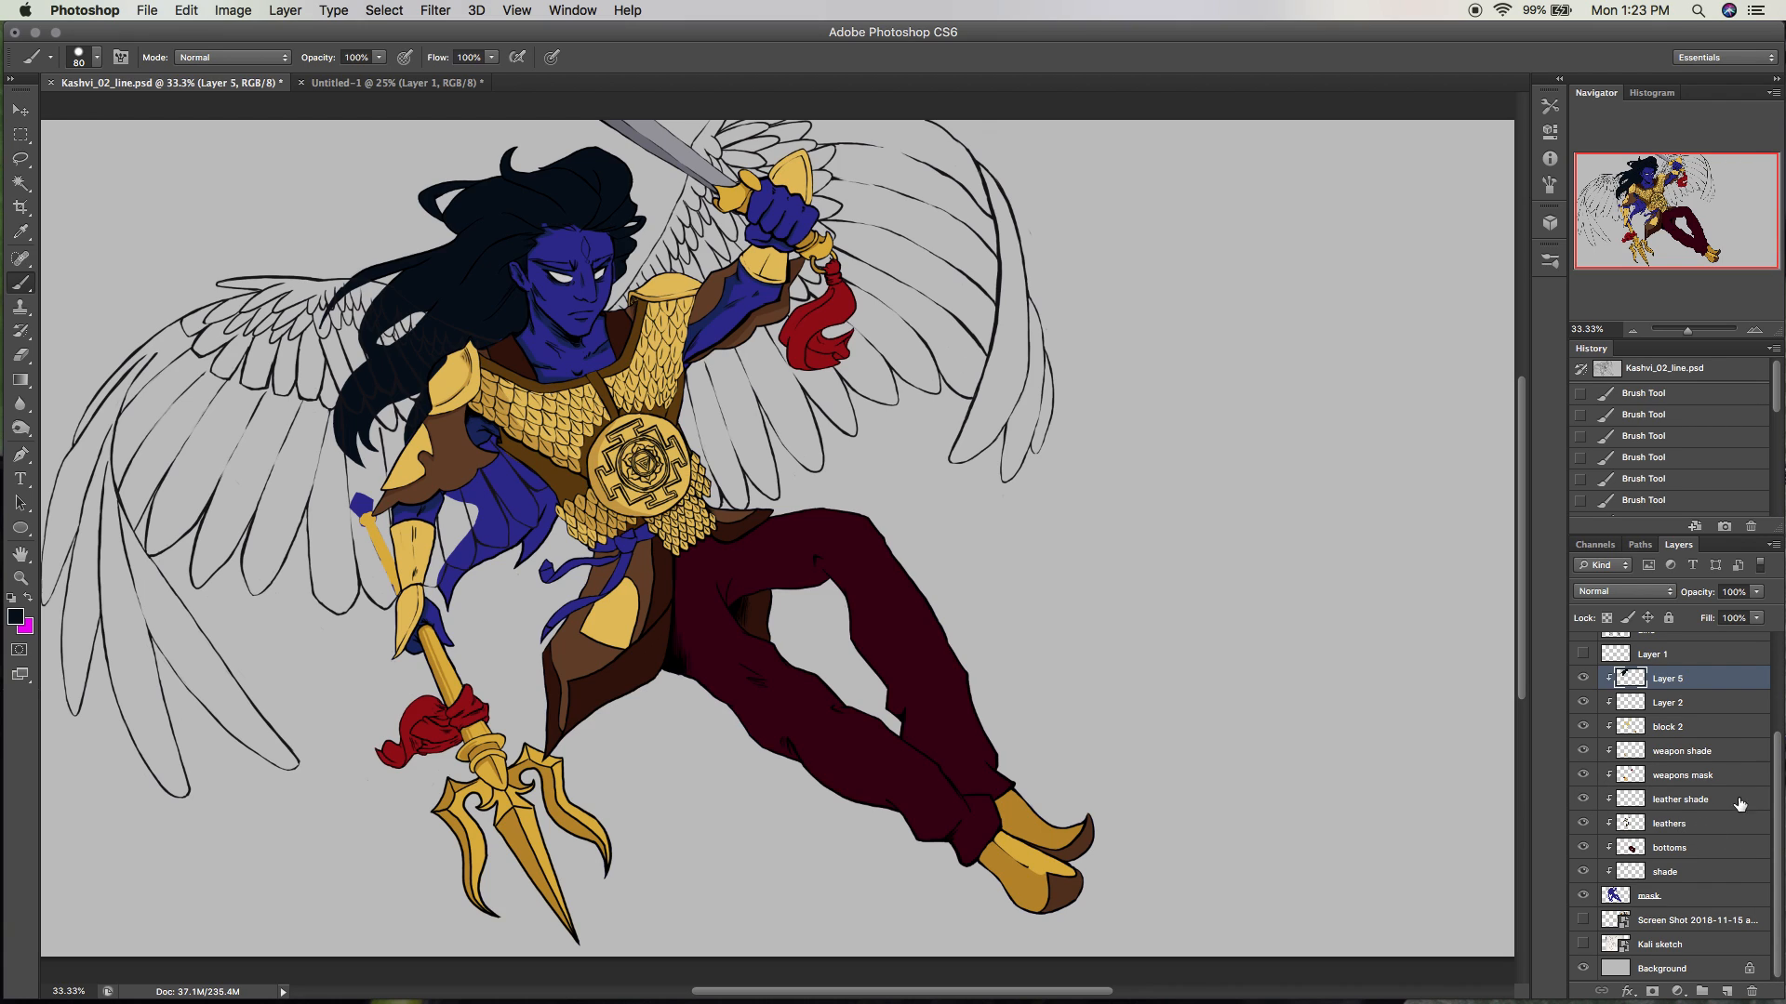
scroll(1772, 818, "up", 2)
scroll(1772, 818, "down", 2)
left_click(1692, 896)
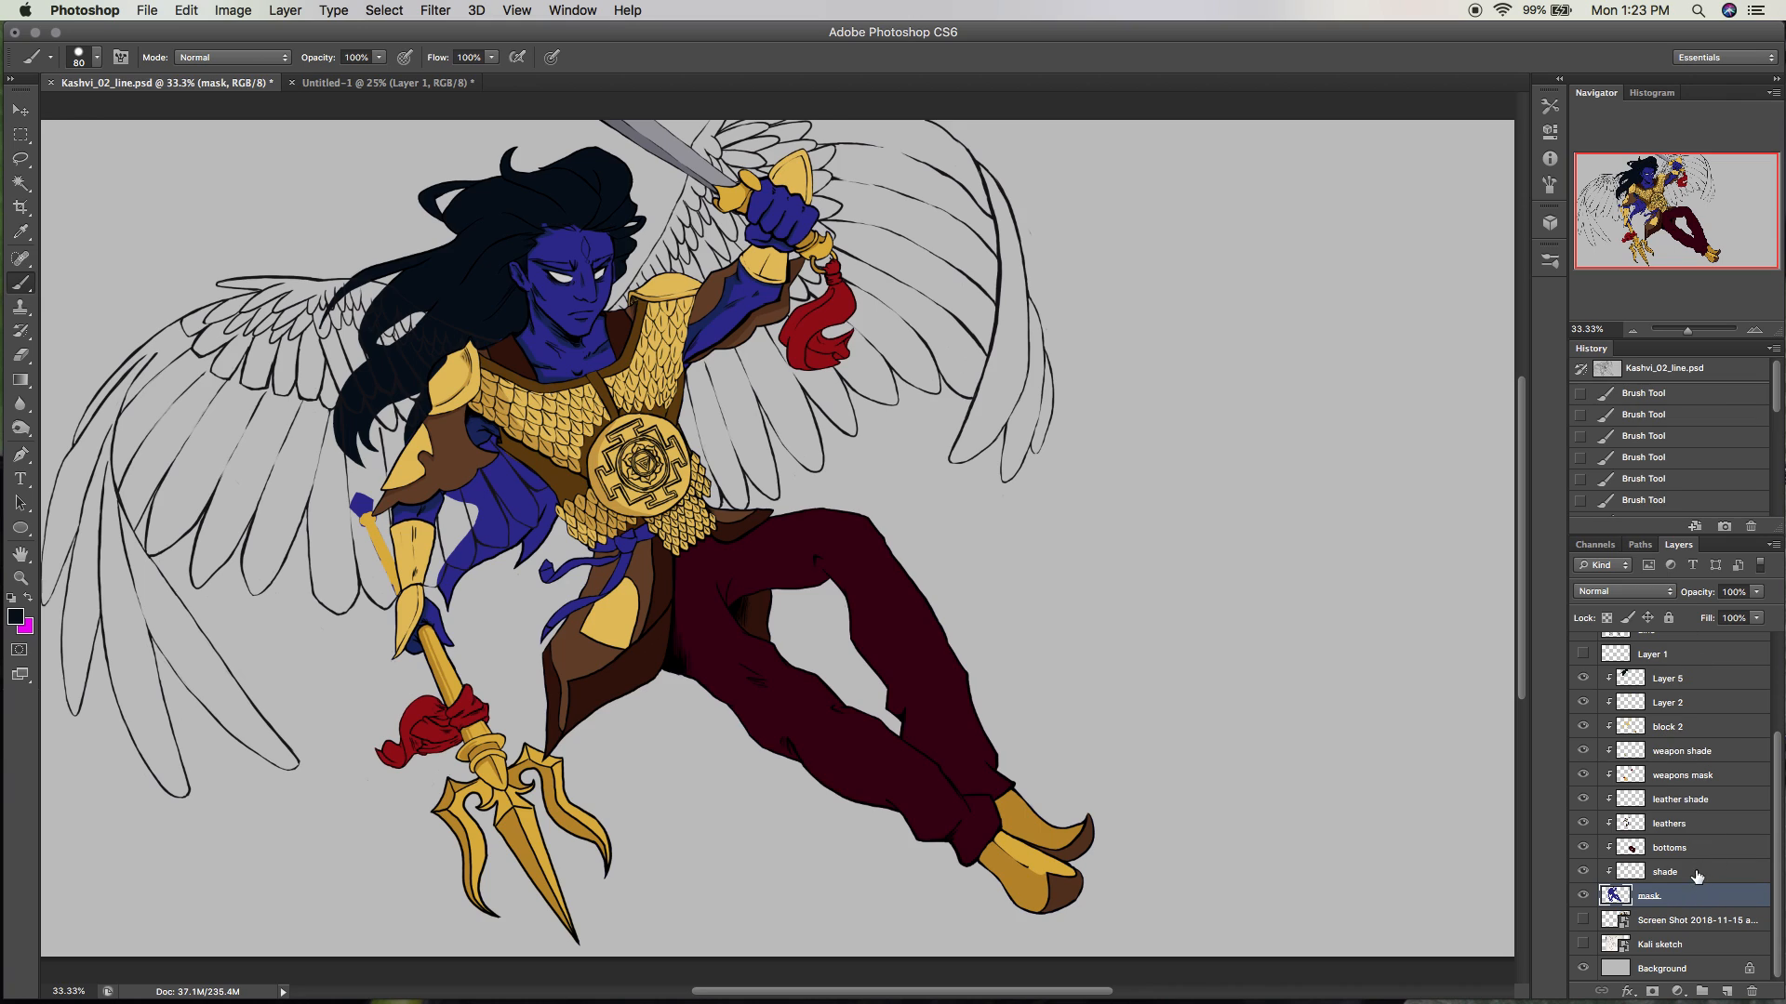
left_click(1696, 872)
left_click(1696, 848)
left_click(1685, 775)
left_click(1678, 678)
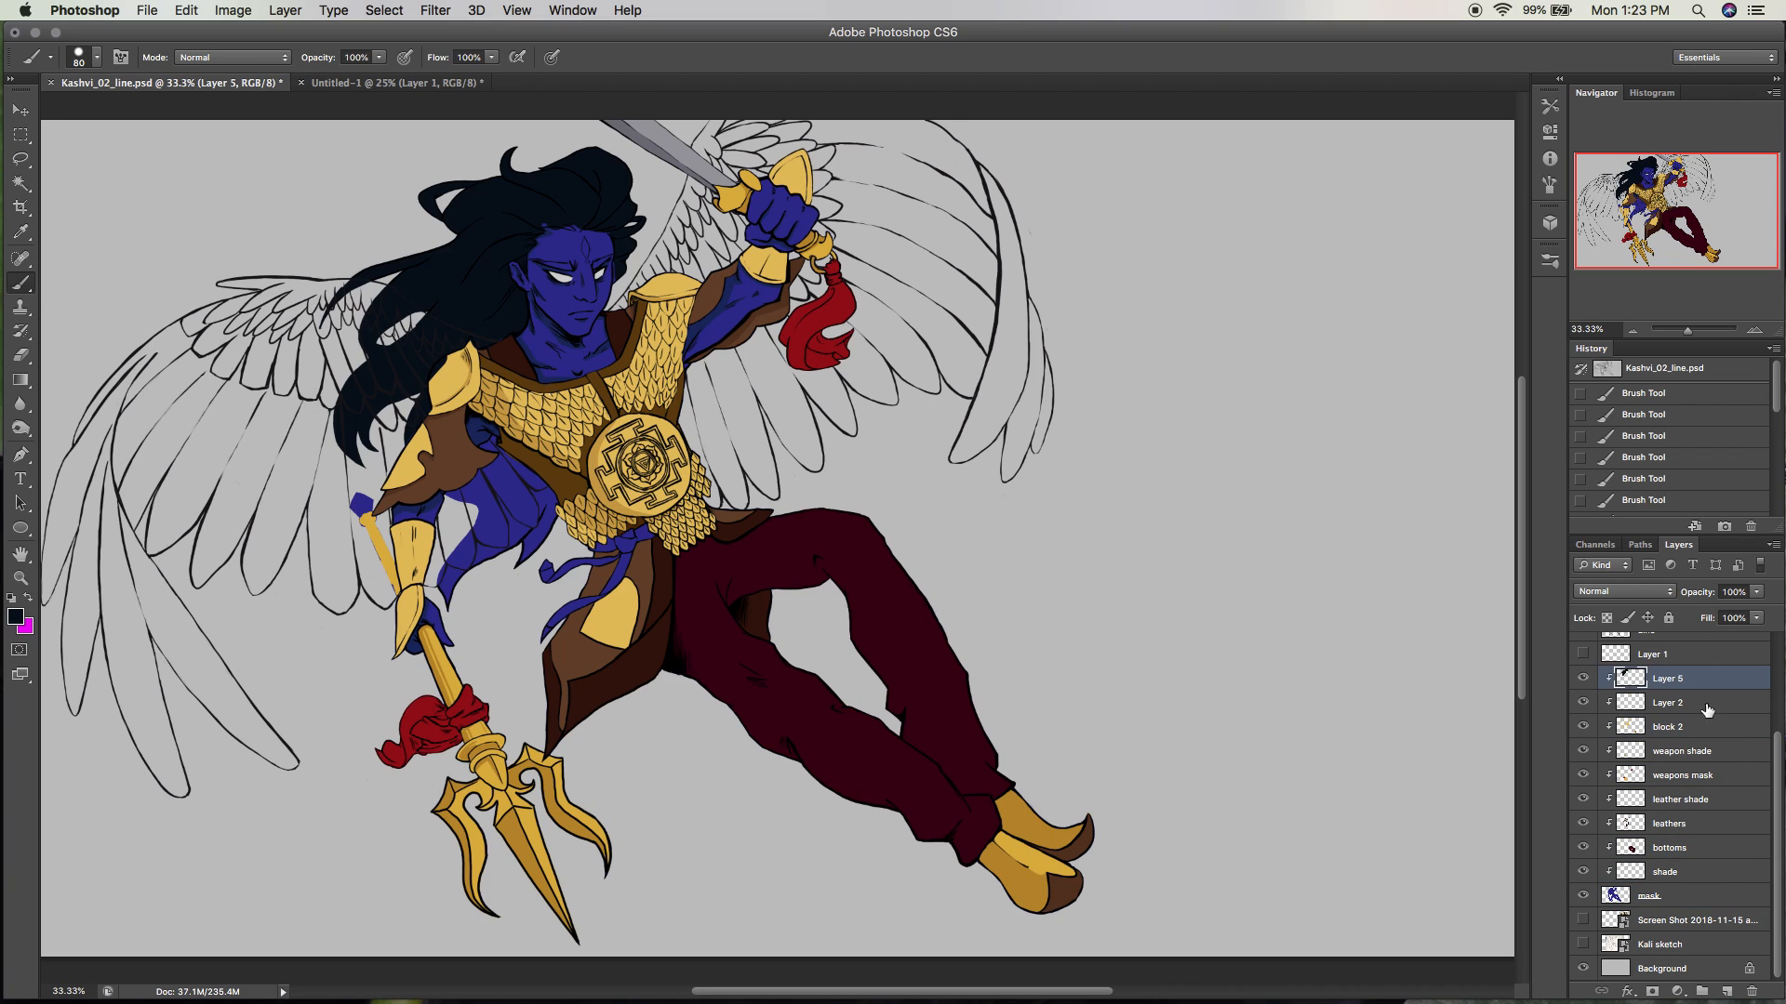
Review Layer 4 and the line and wing layers, and toggle the wings mask layer's visibility on and off.
scroll(1773, 800, "up", 3)
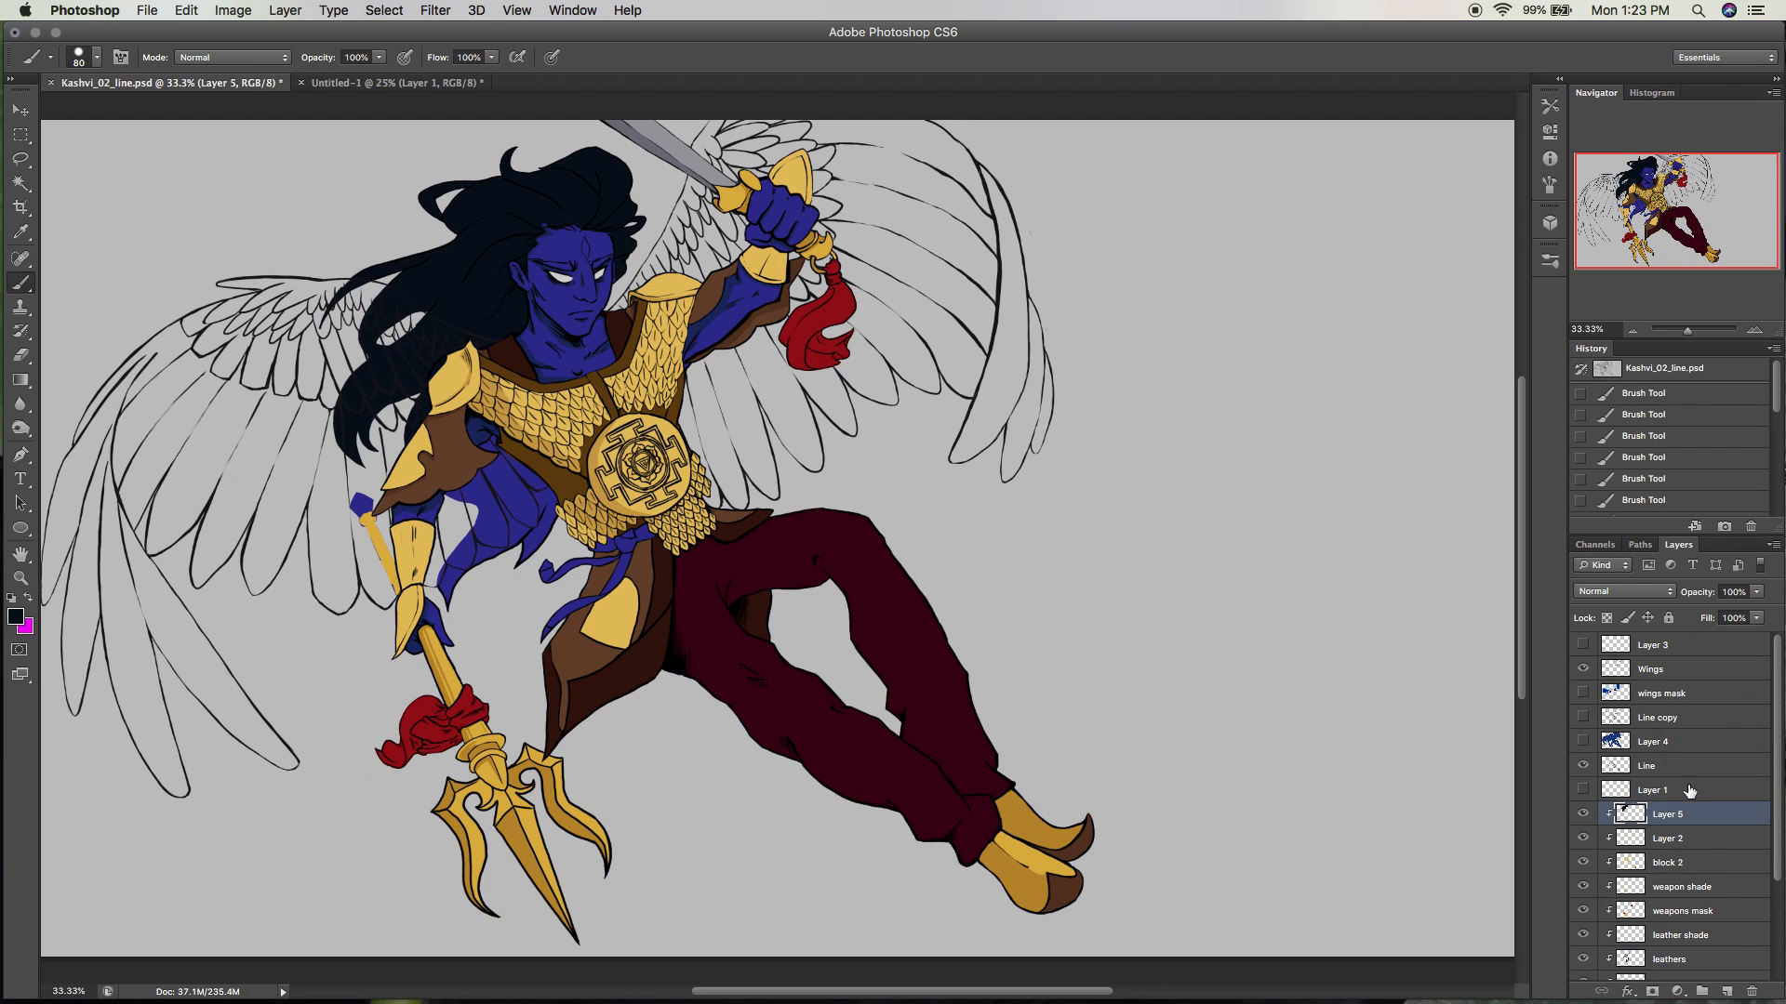
left_click(1684, 743)
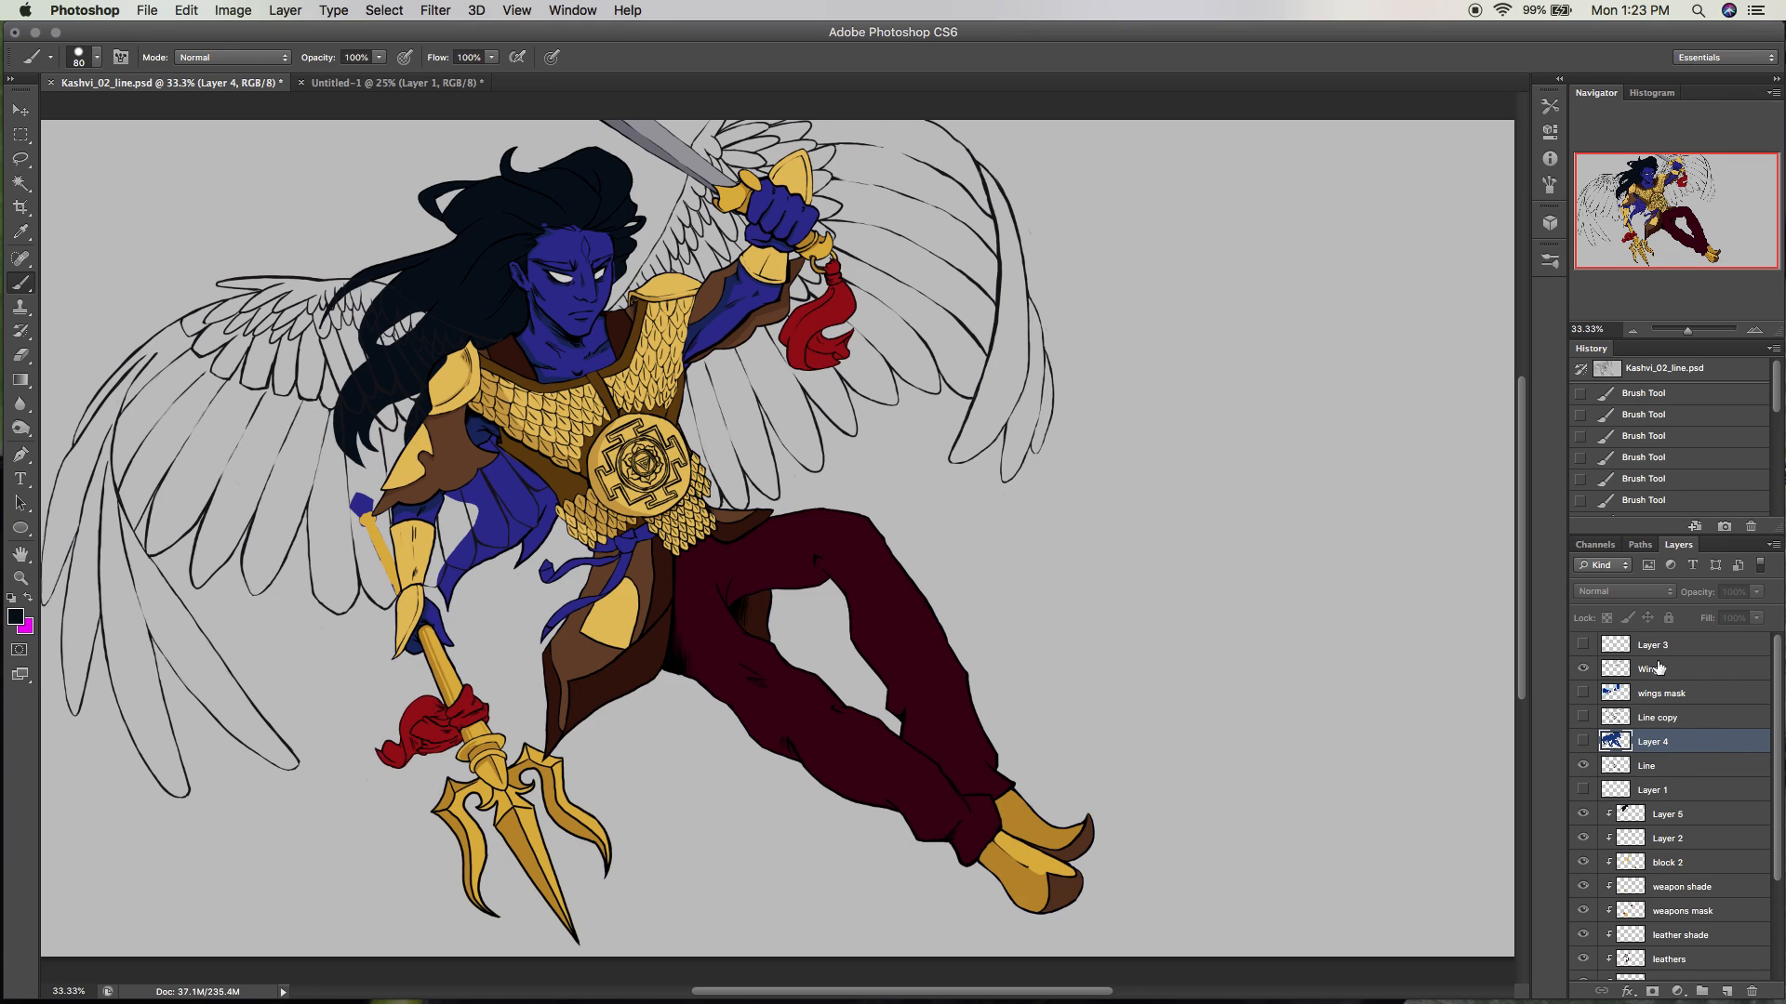
left_click(1706, 765)
left_click(1685, 718)
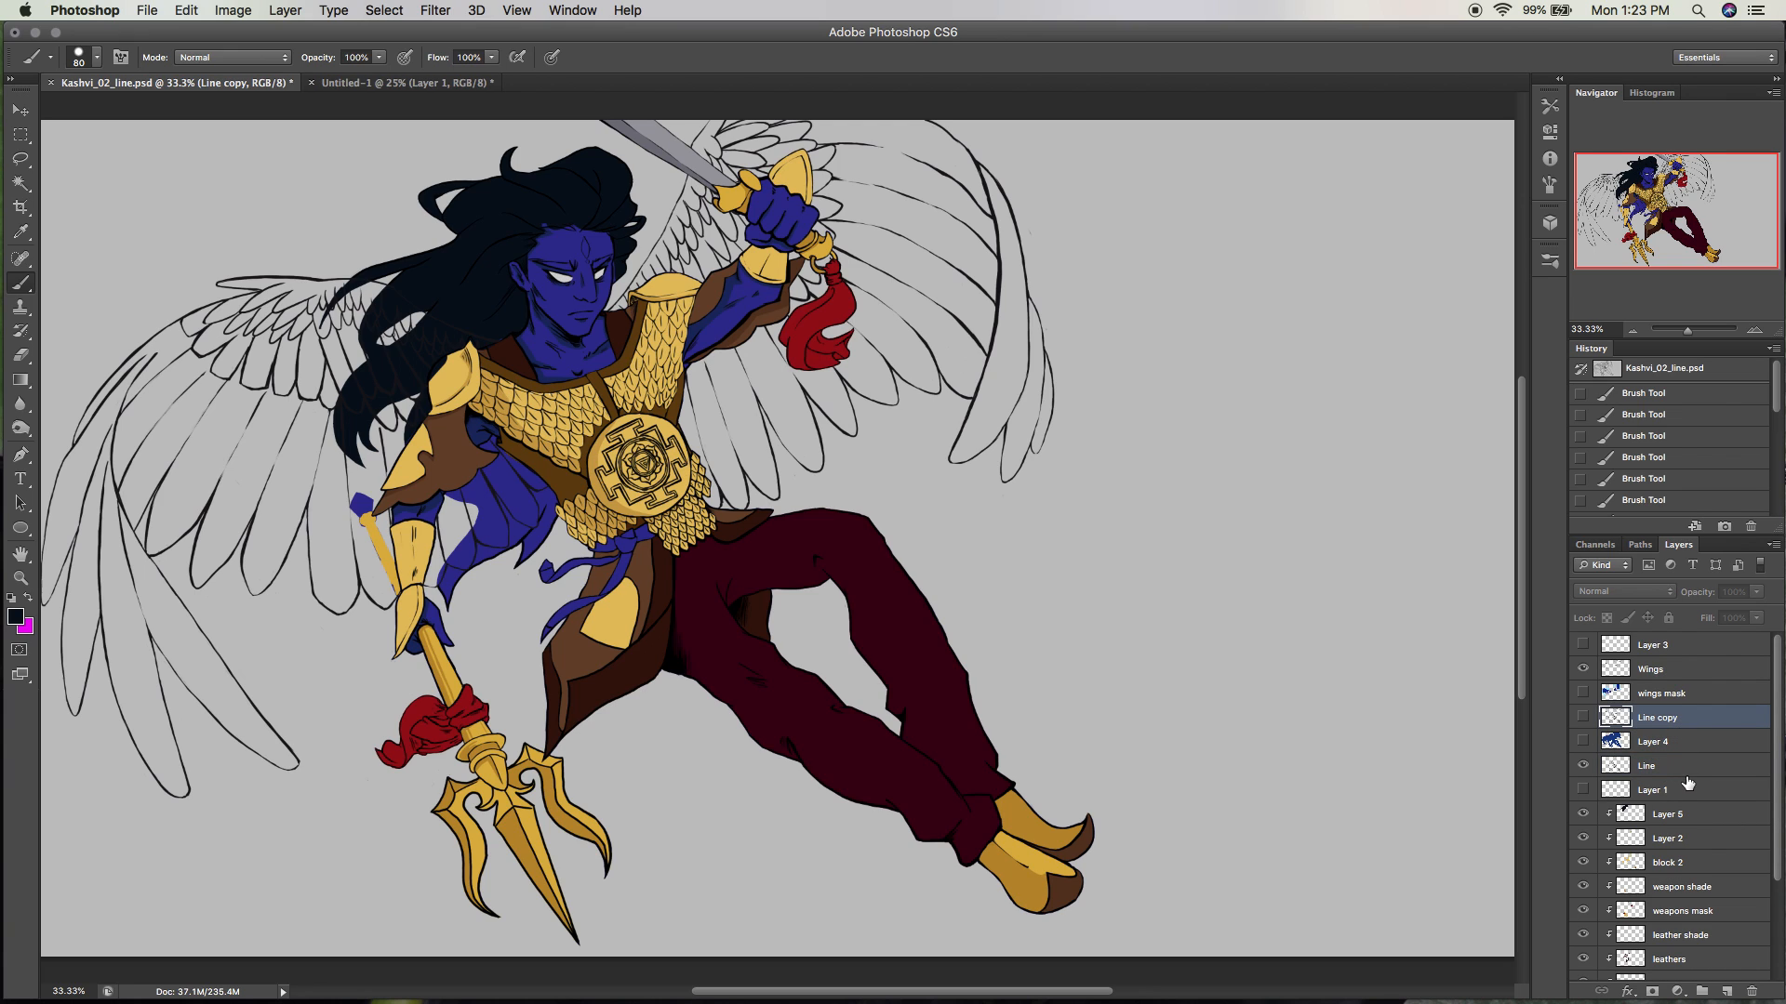
left_click(1687, 767)
left_click(1684, 671)
left_click(1669, 694)
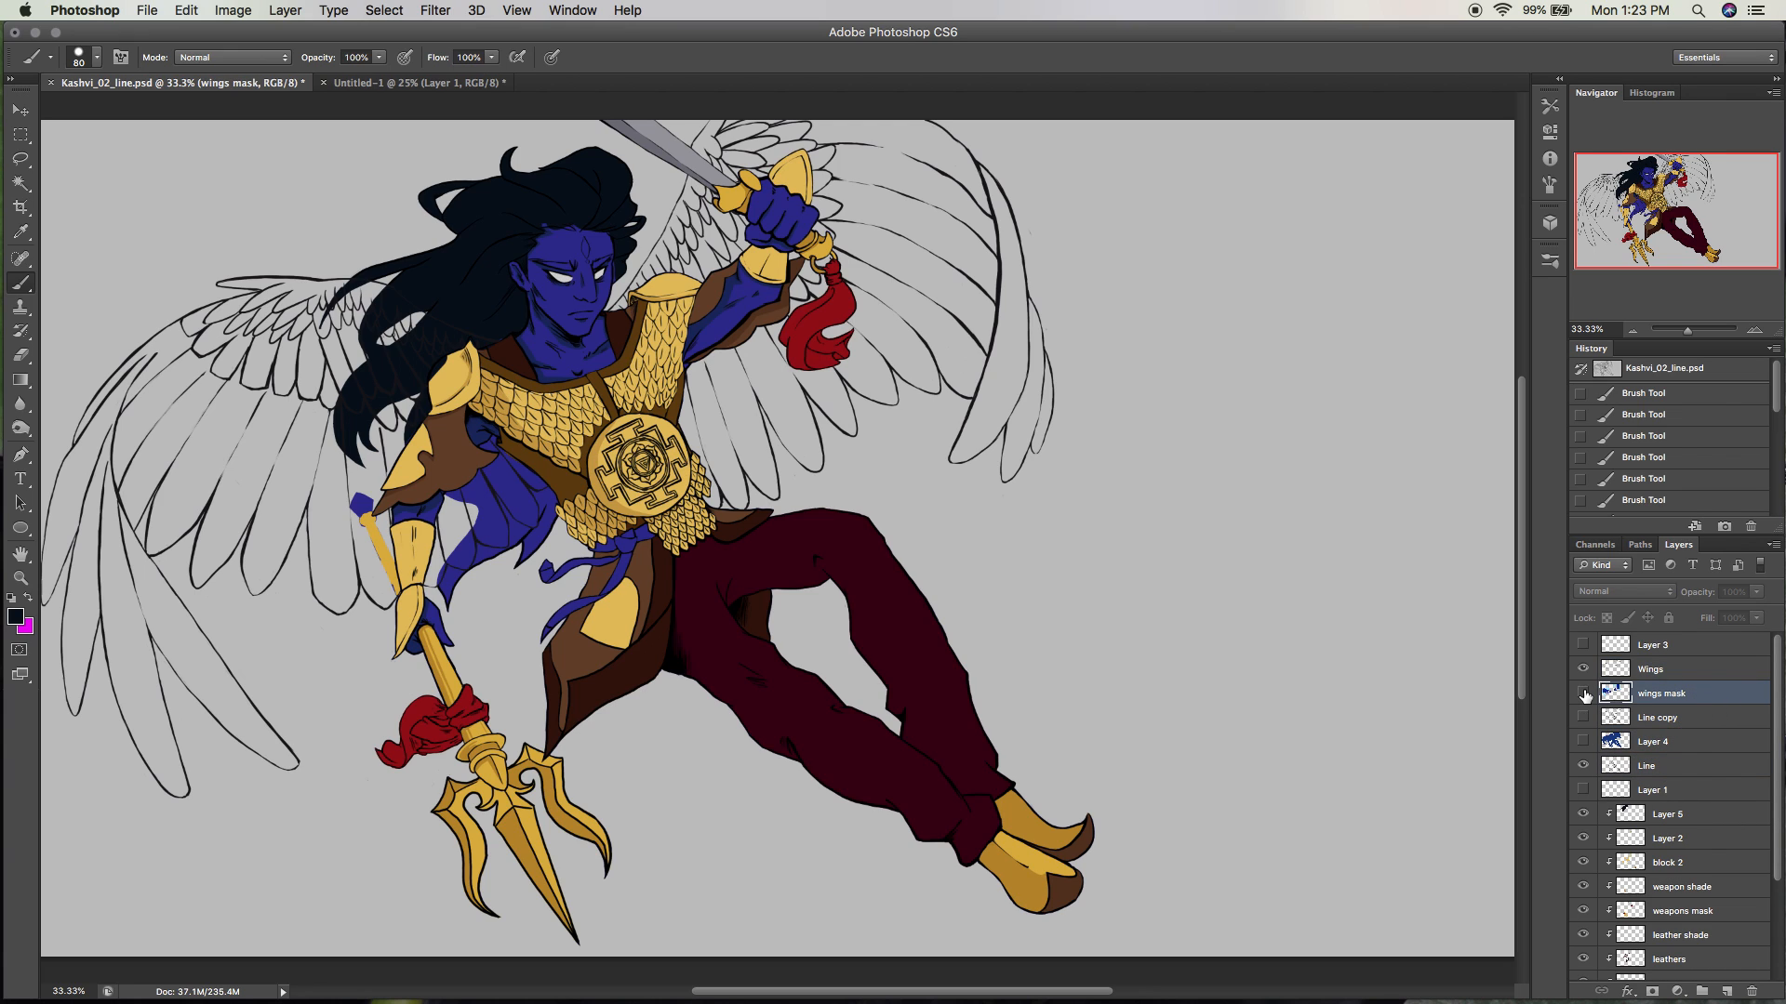
left_click(1583, 694)
left_click(1583, 693)
left_click_drag(1776, 726, 1776, 821)
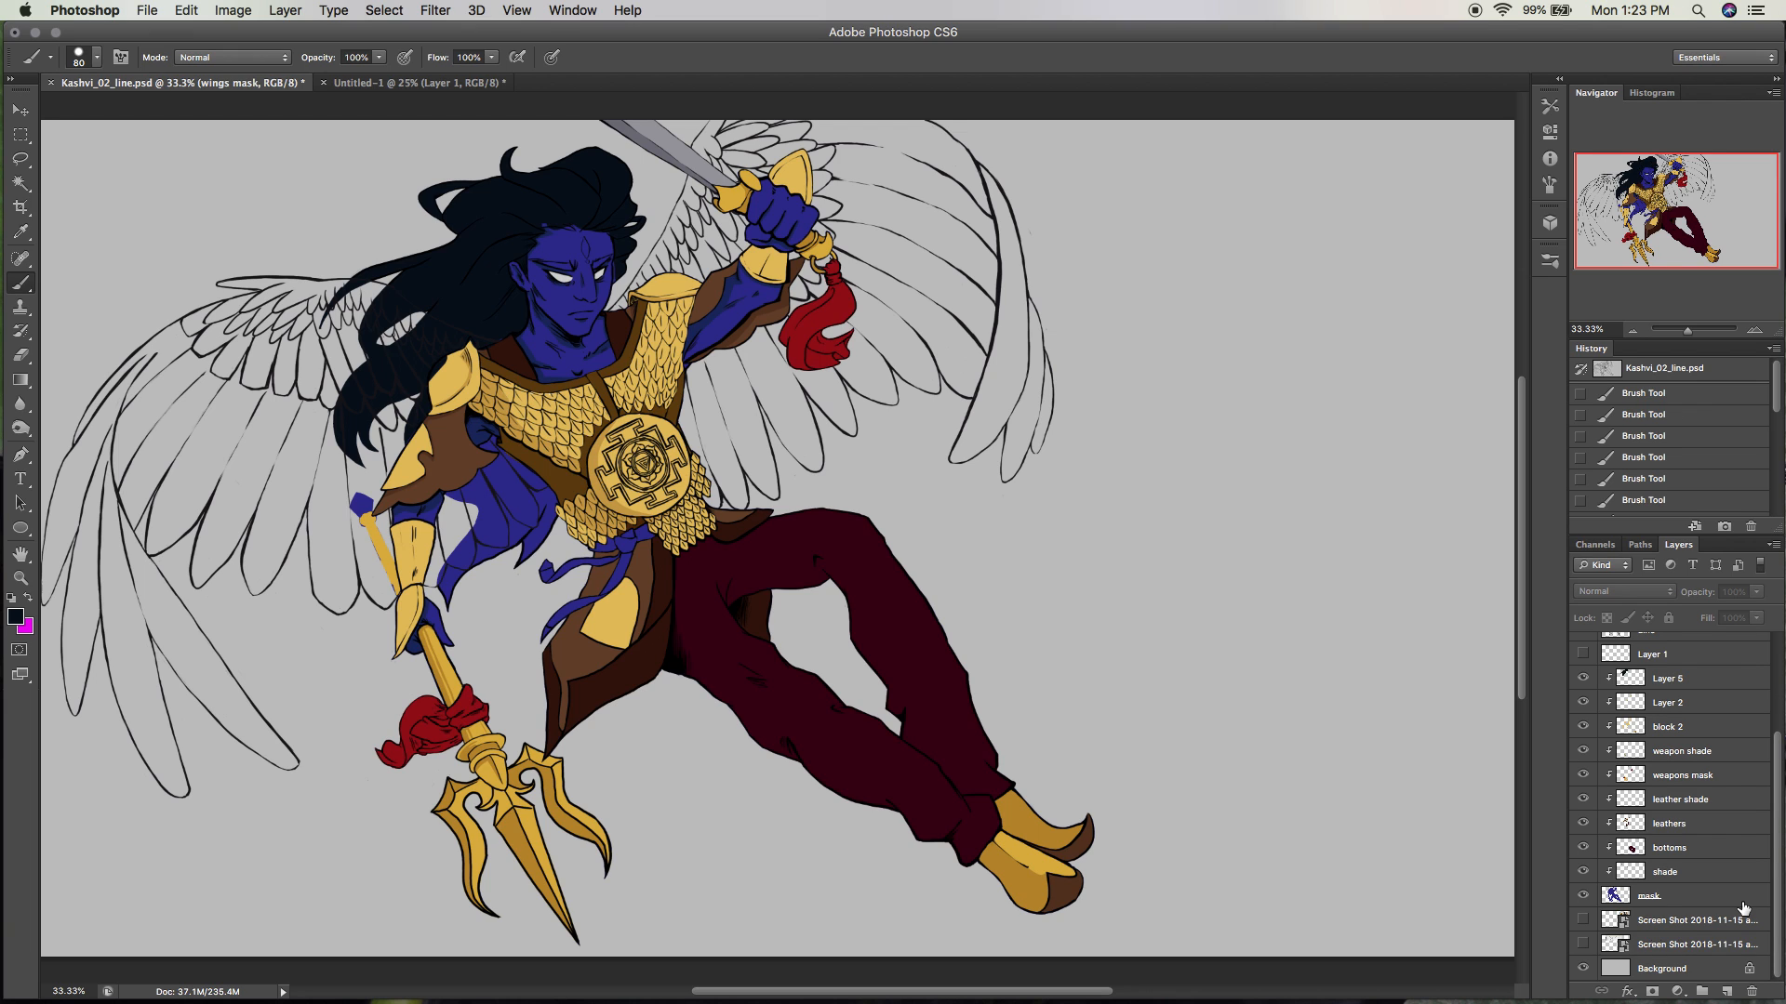
Hide the clipped colour layers over the mask layer, leaving only the new hair layer shown.
left_click(1754, 331)
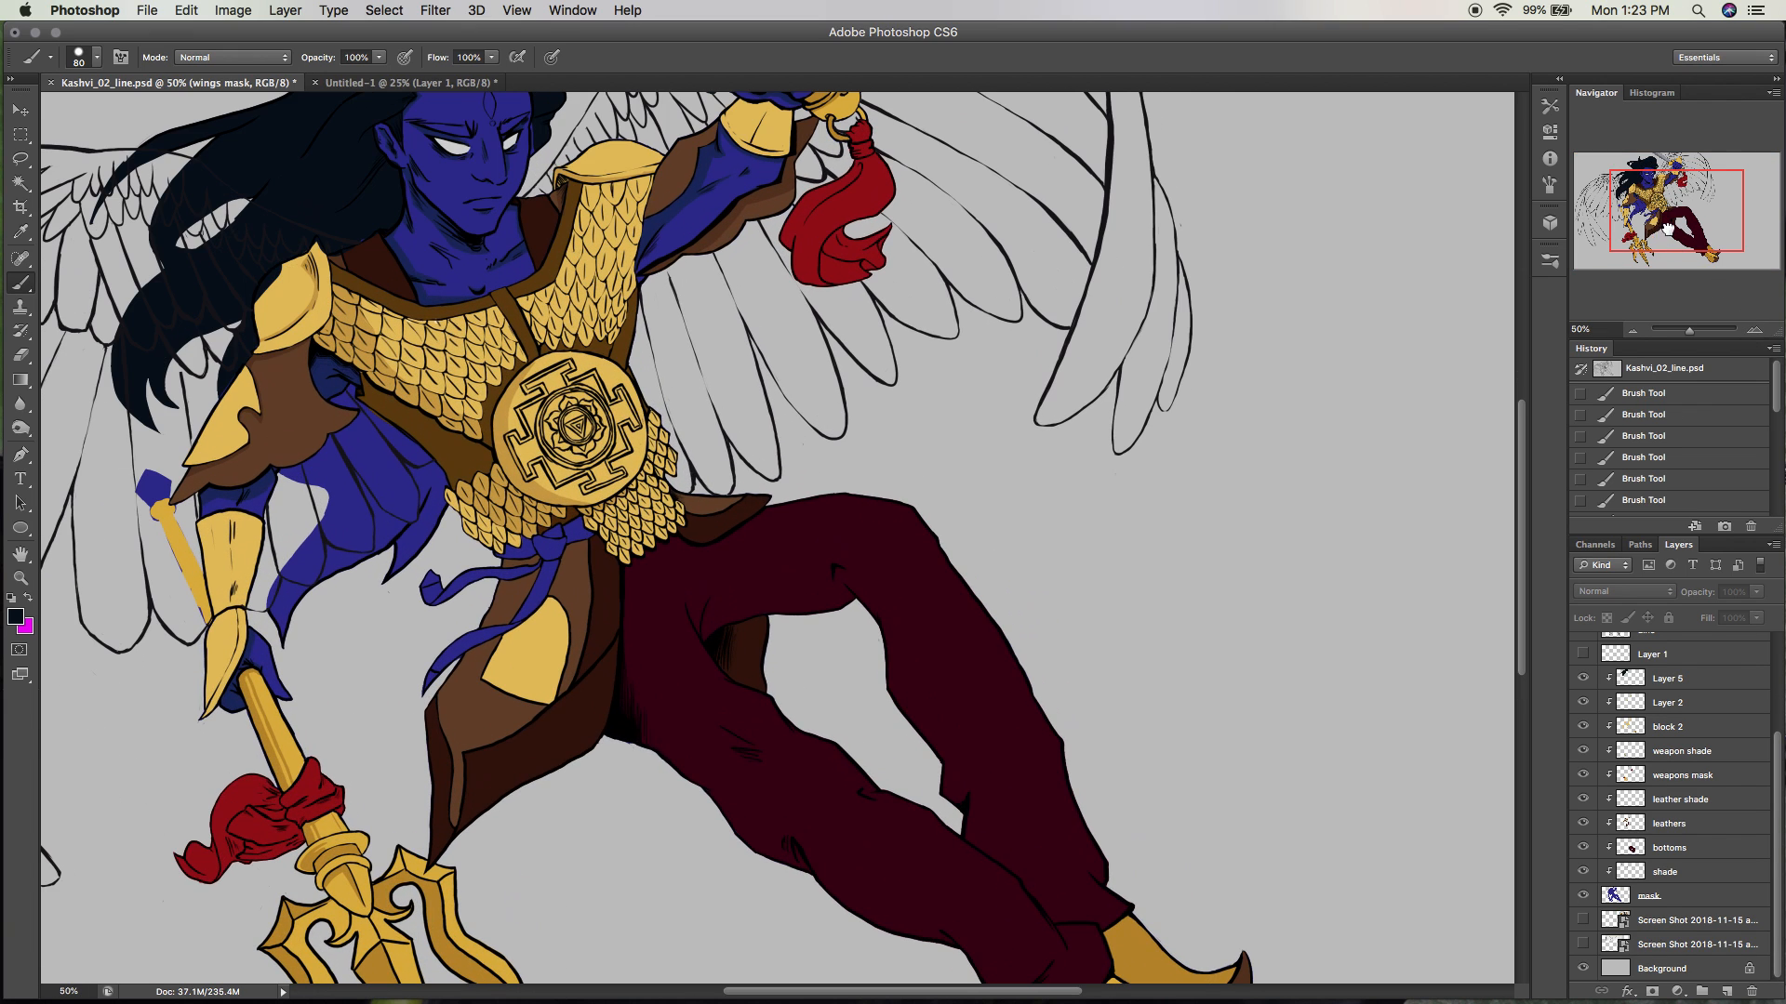
left_click_drag(1666, 230, 1619, 198)
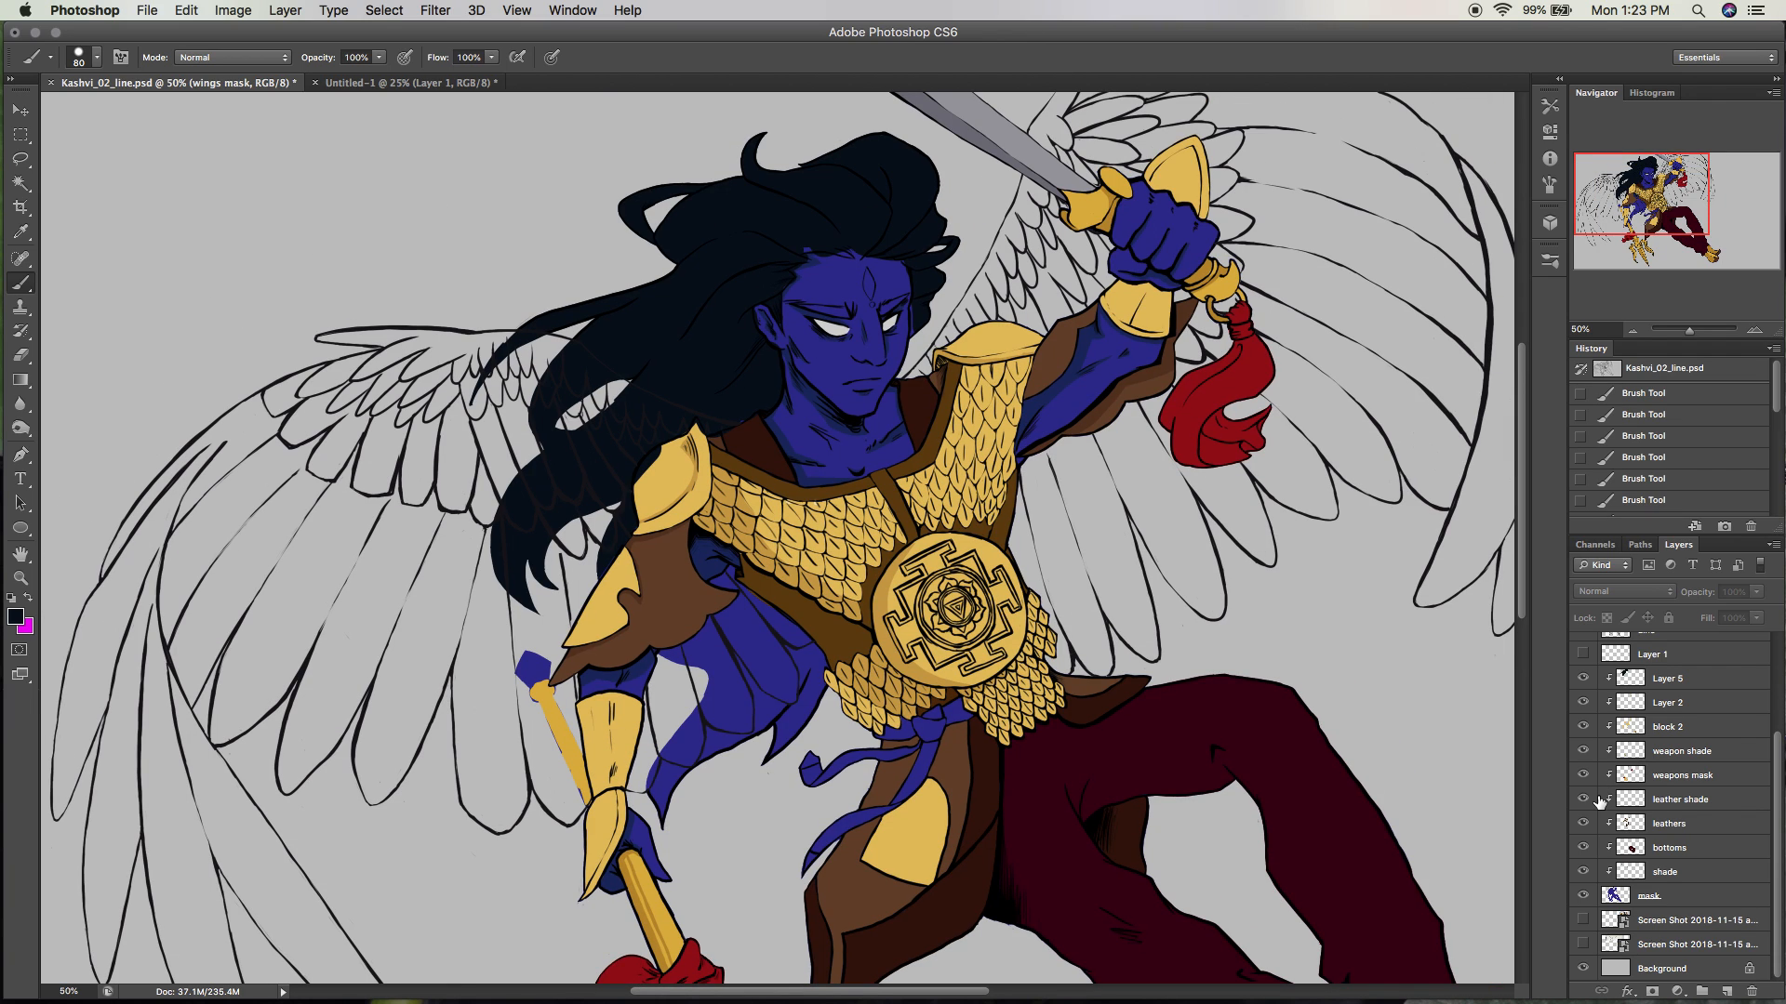
left_click_drag(1582, 678, 1582, 871)
left_click(1582, 678)
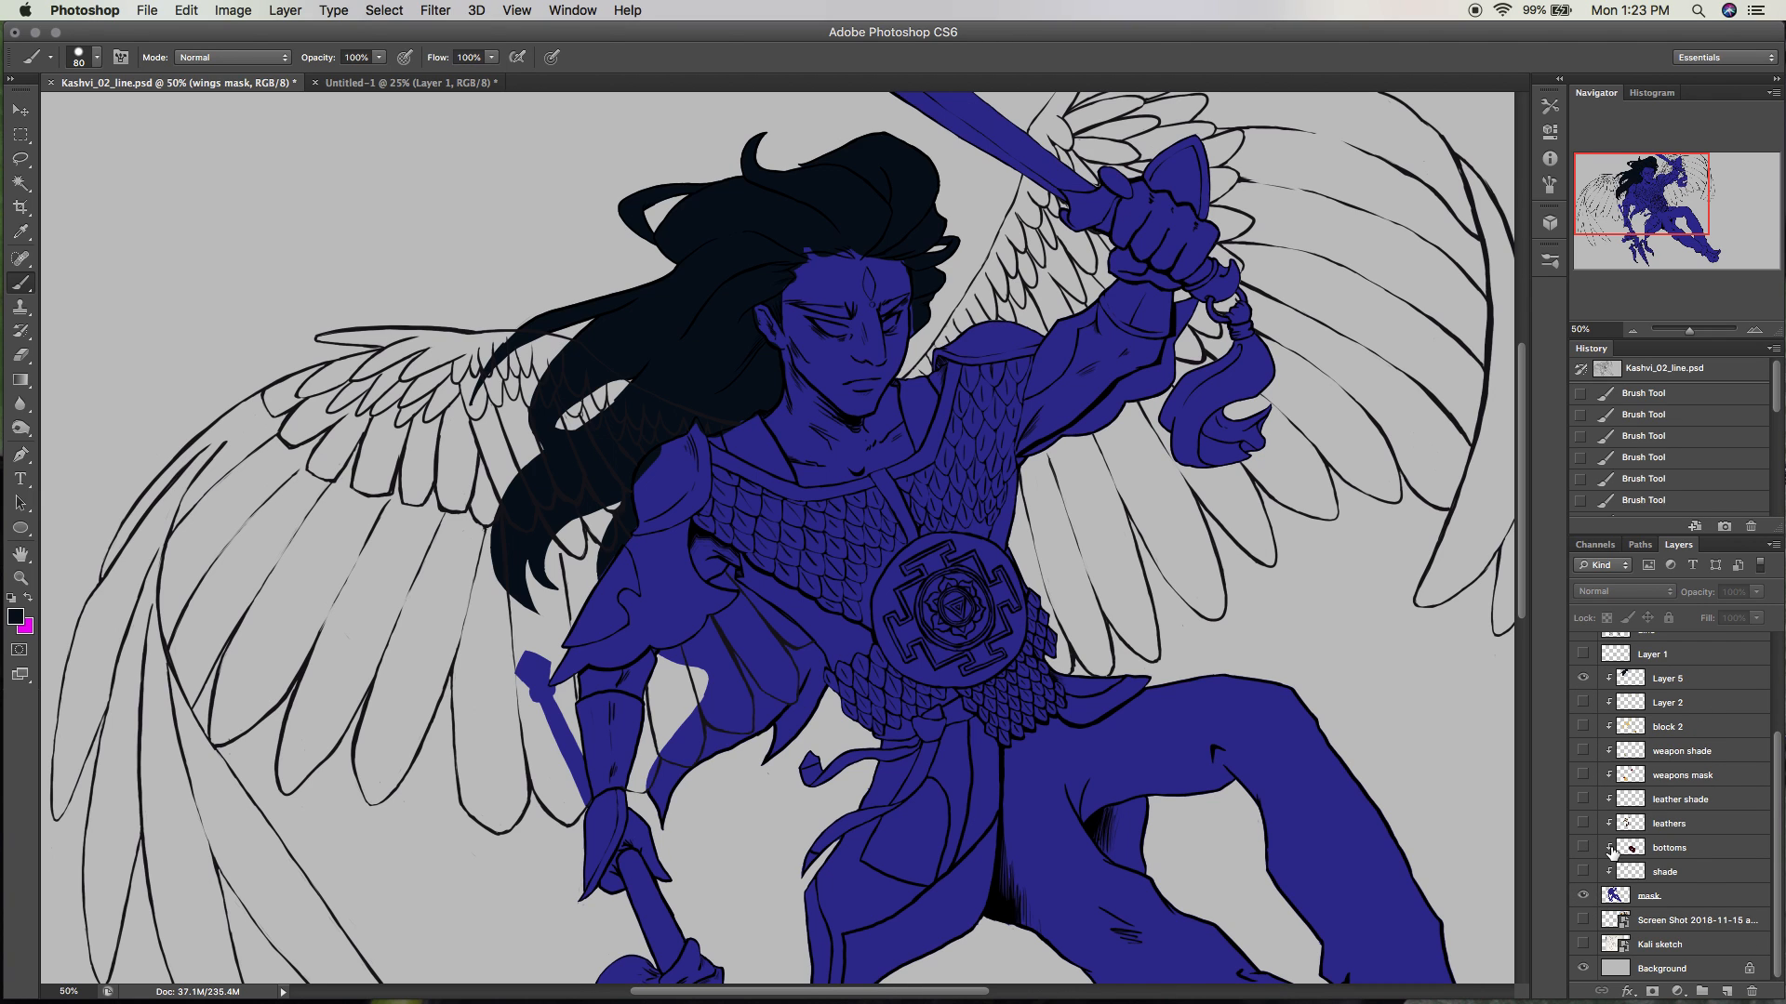
Switch to the blank Untitled-1 document, and bring Finder to the front.
left_click(413, 83)
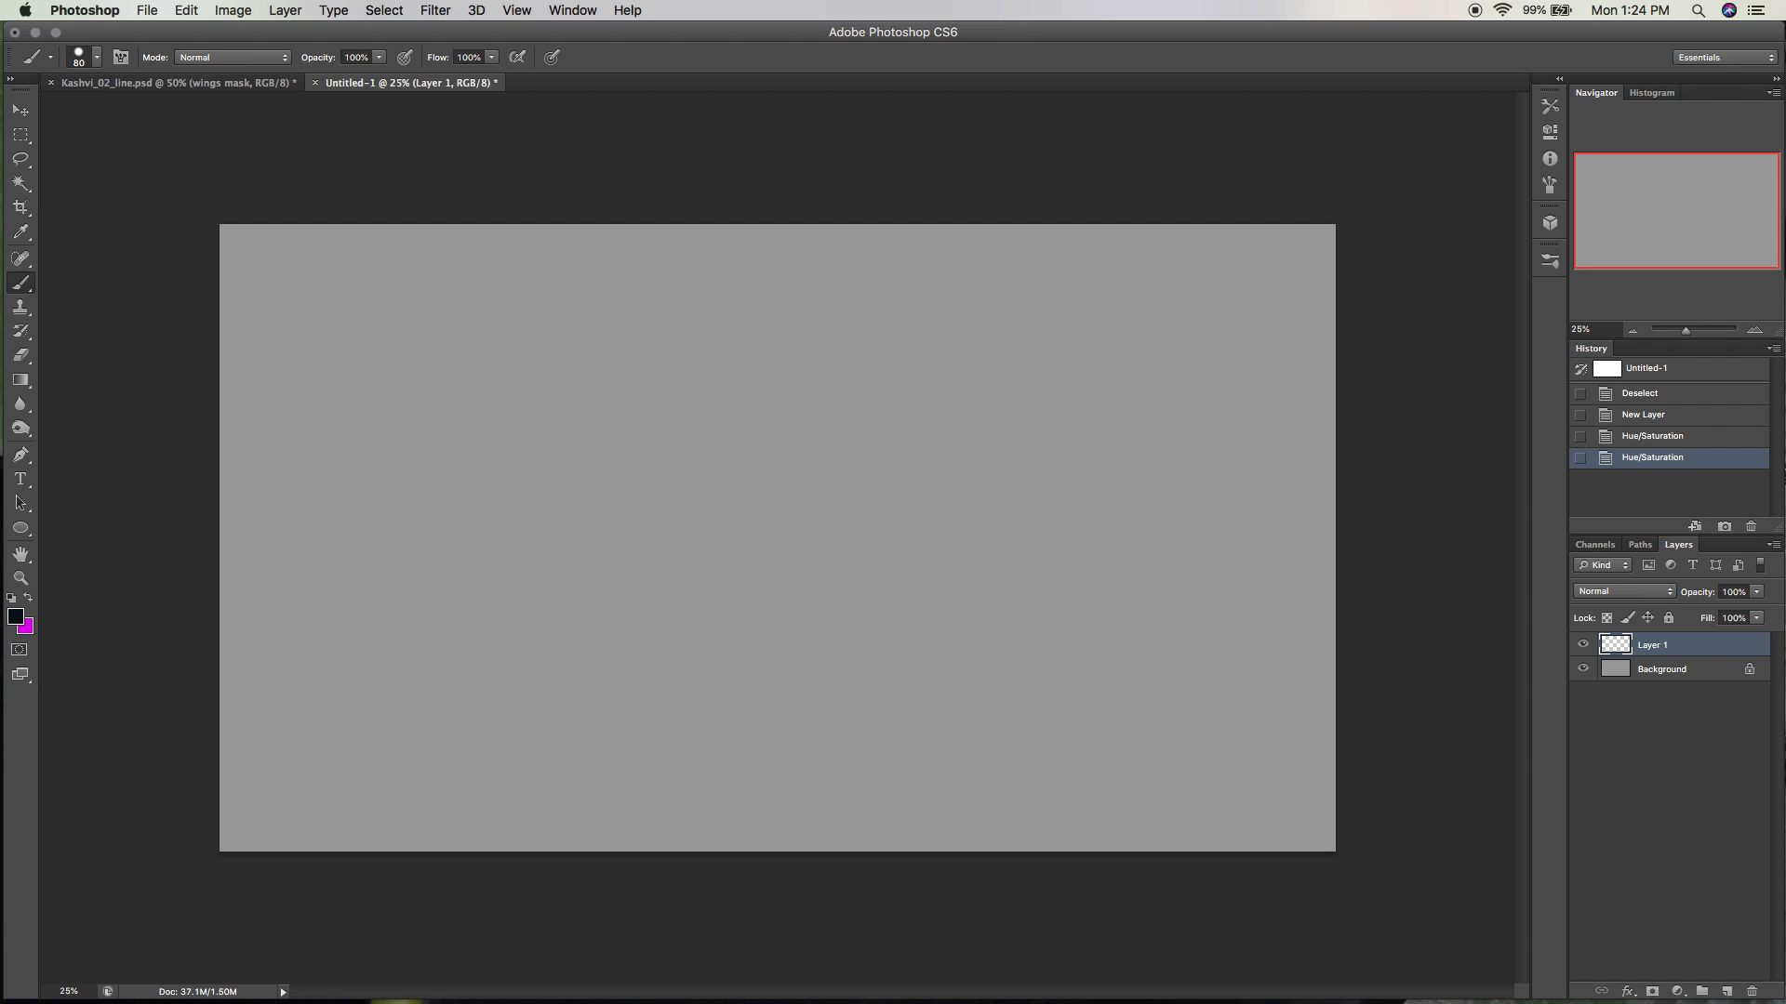
key("super+Tab")
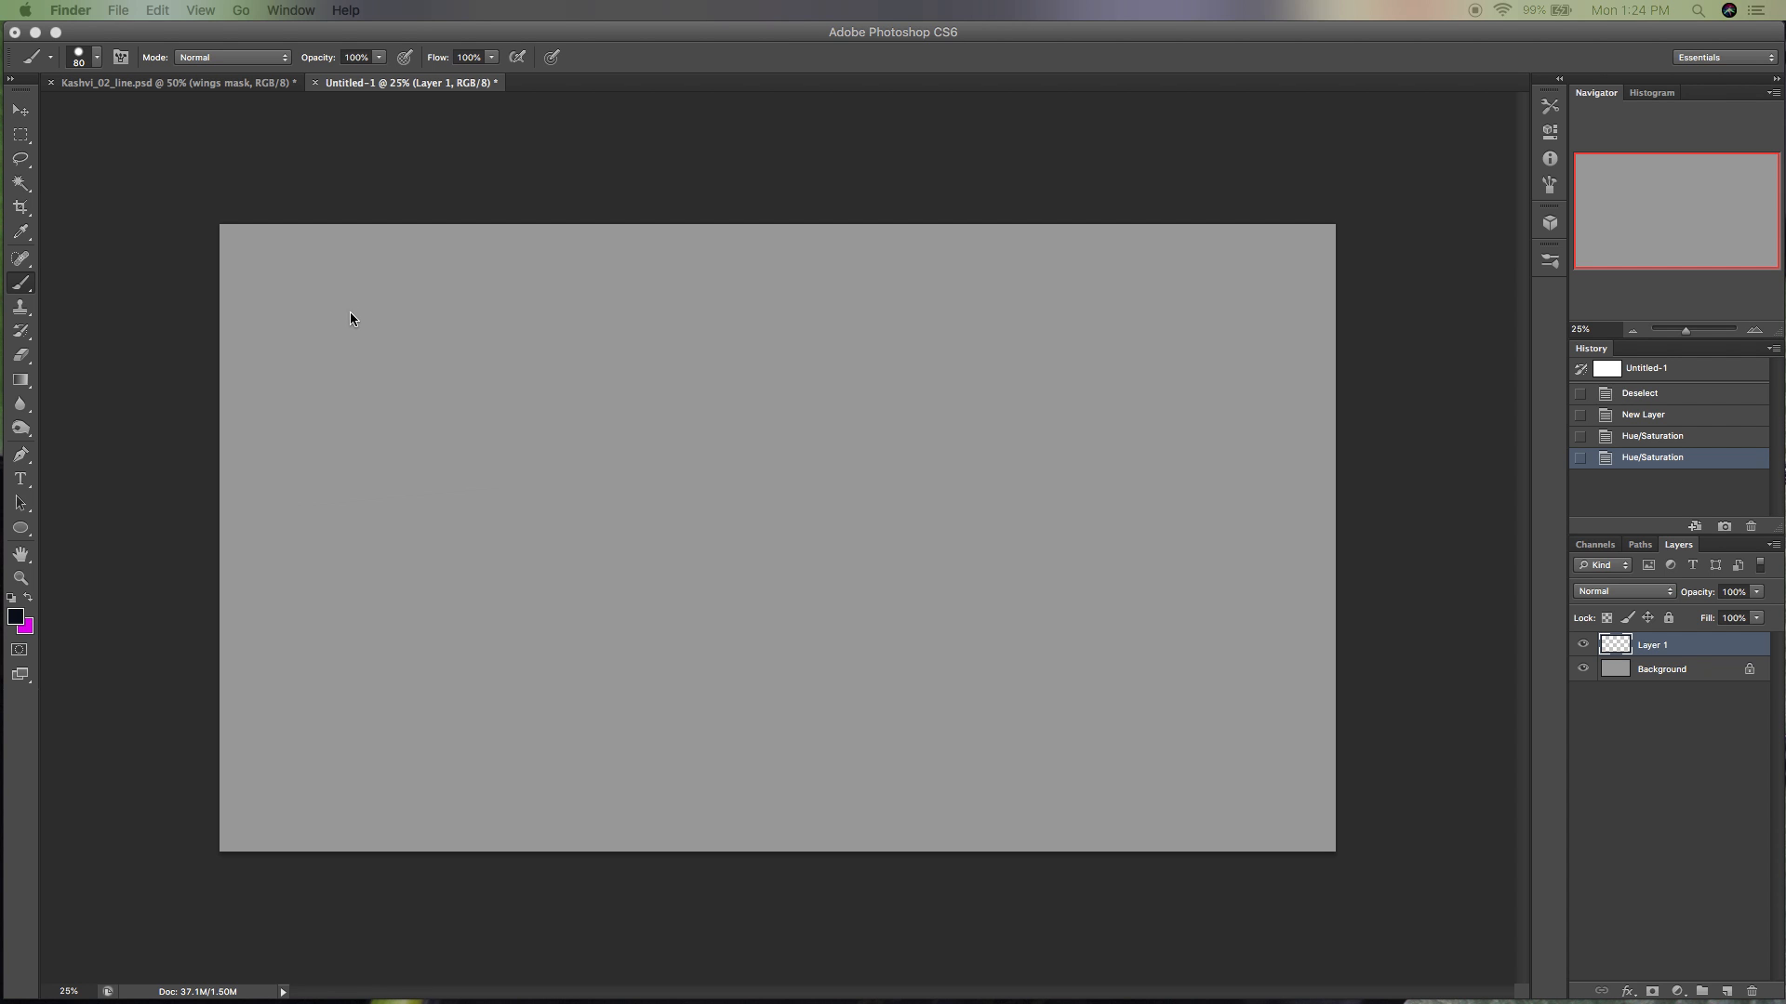
Start placing a file into the Untitled-1 document and browse to the DnD folder.
left_click(294, 199)
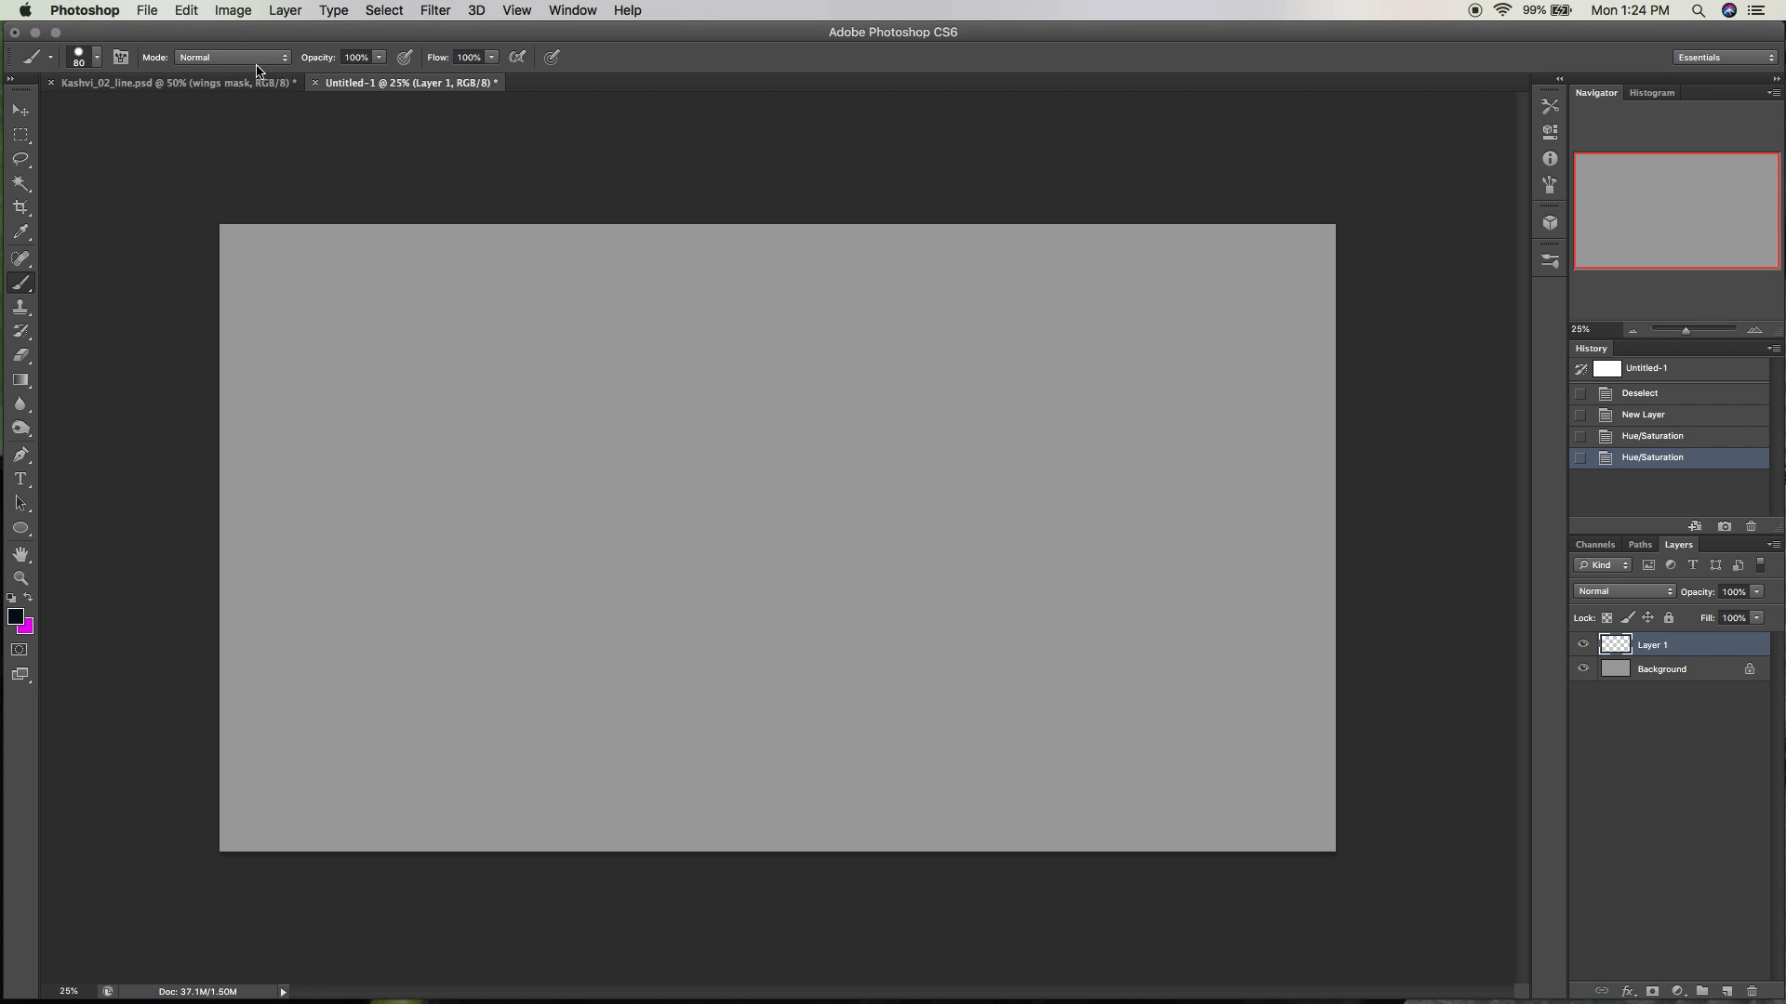
left_click(233, 11)
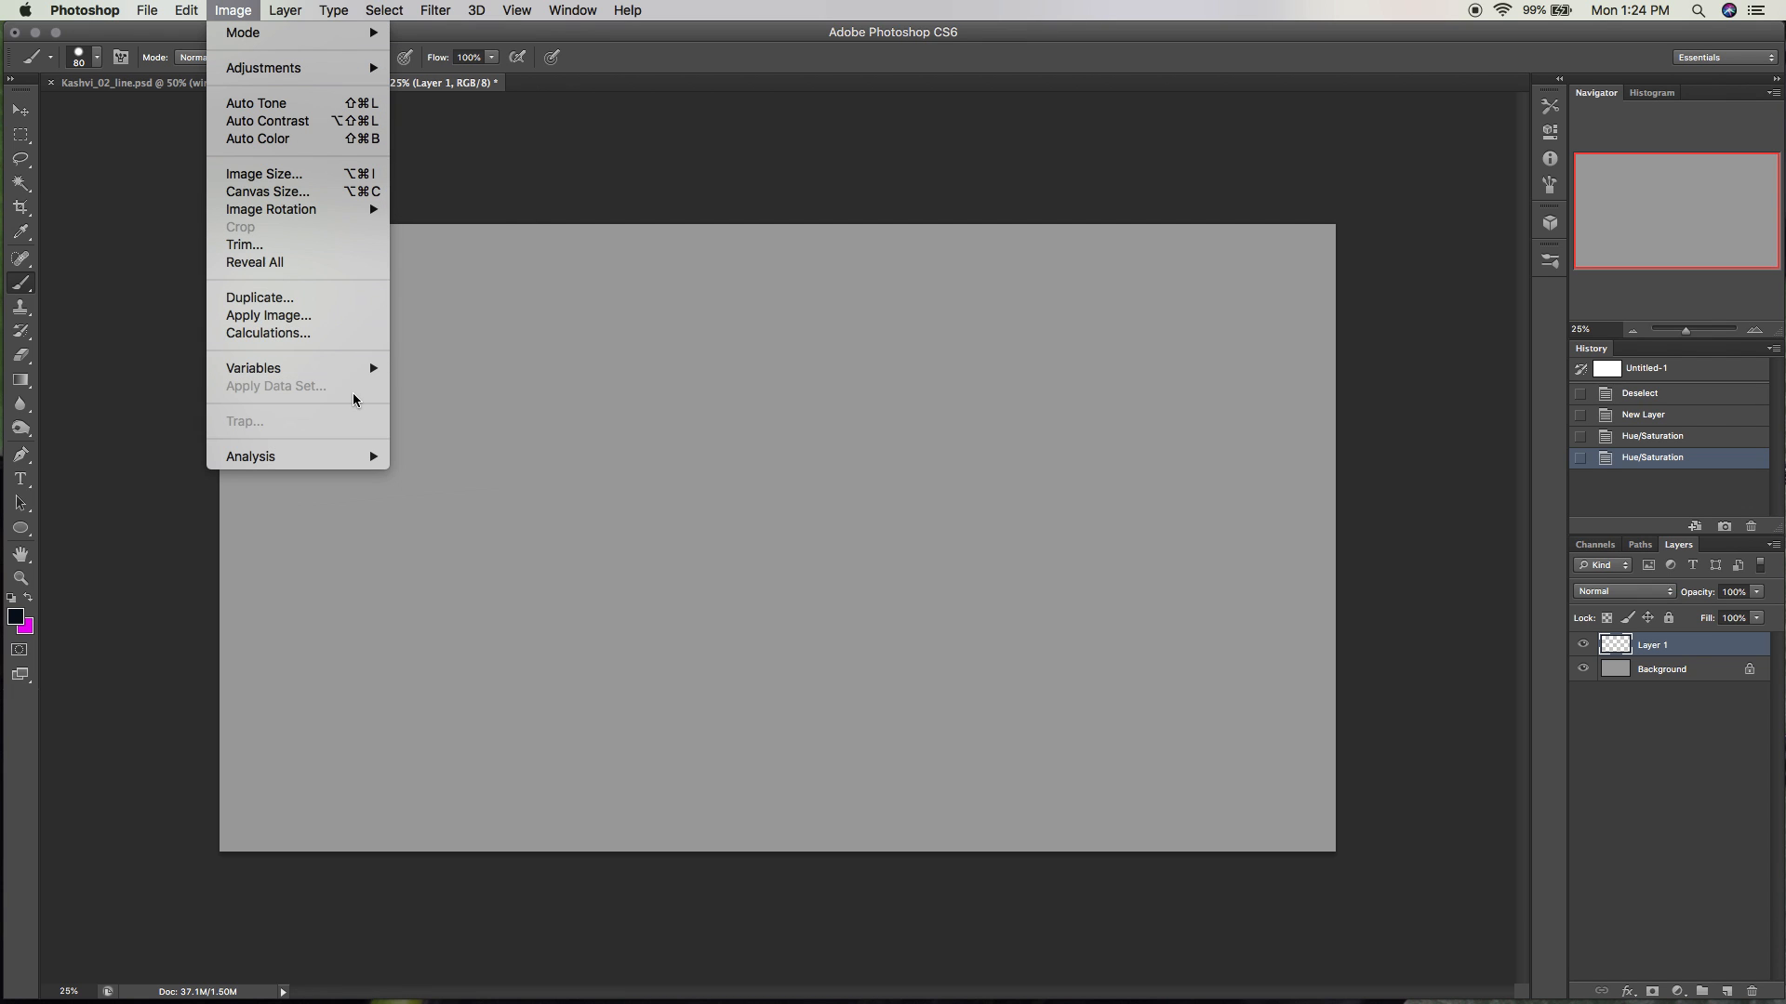
mouse_move(152, 16)
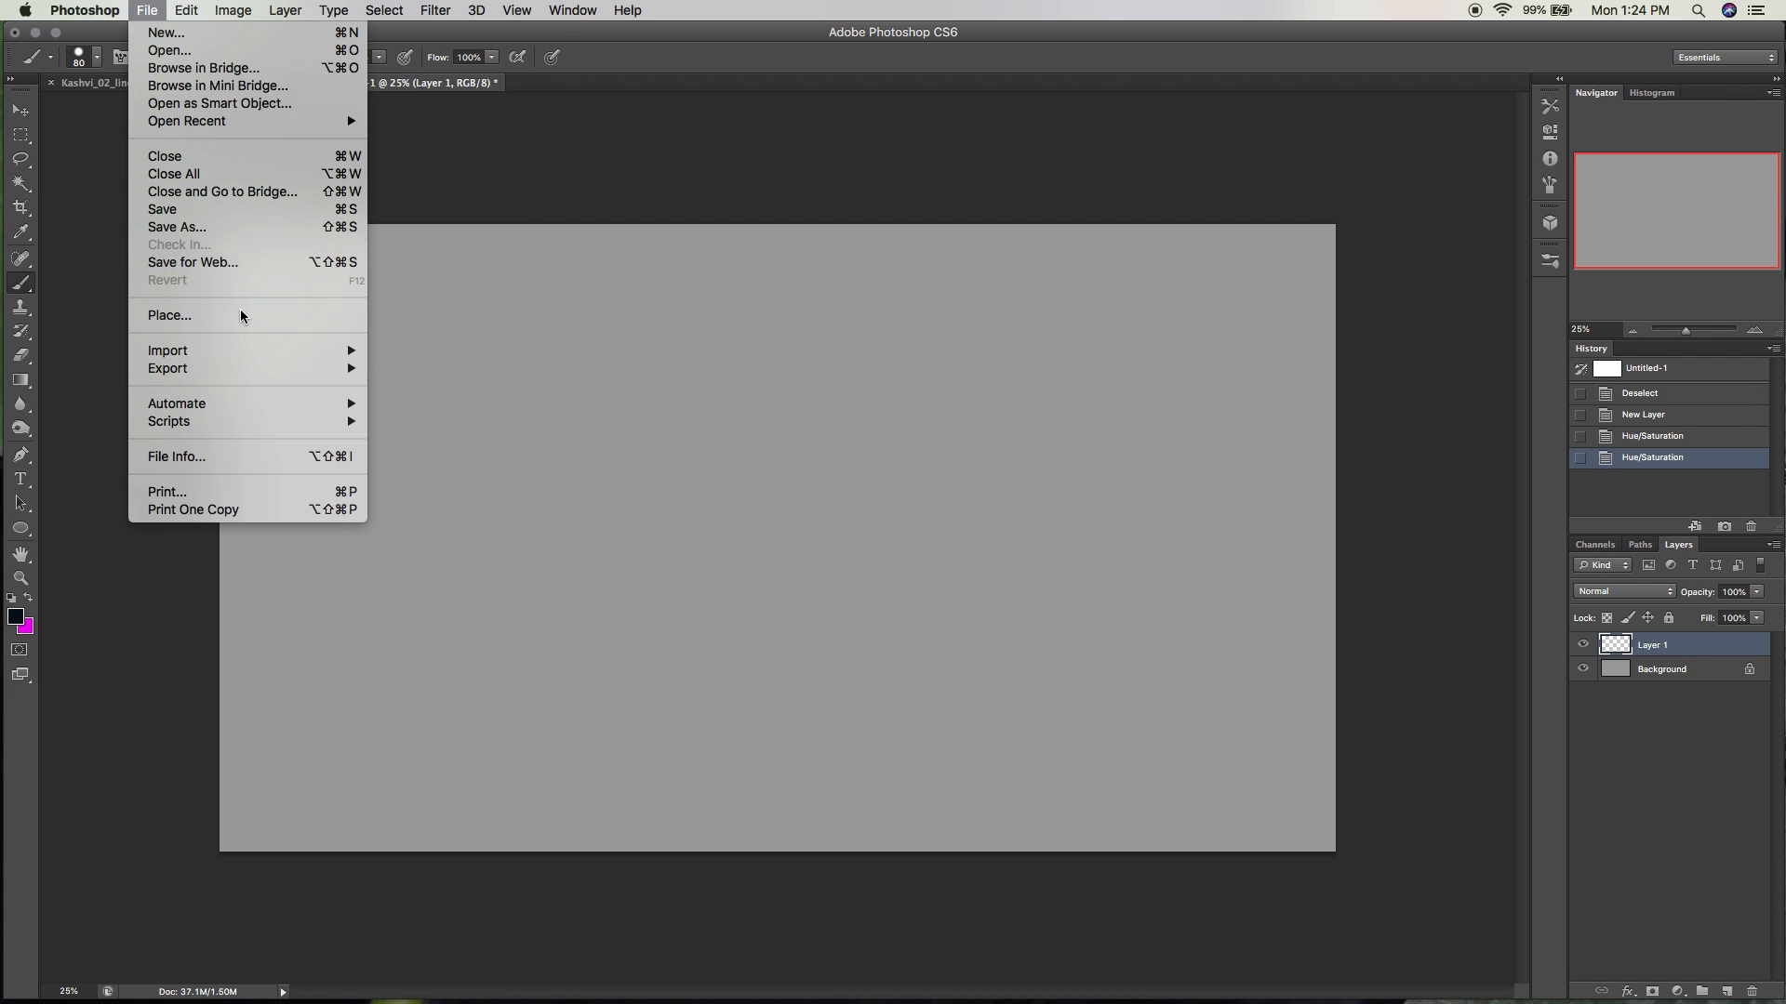
left_click(265, 316)
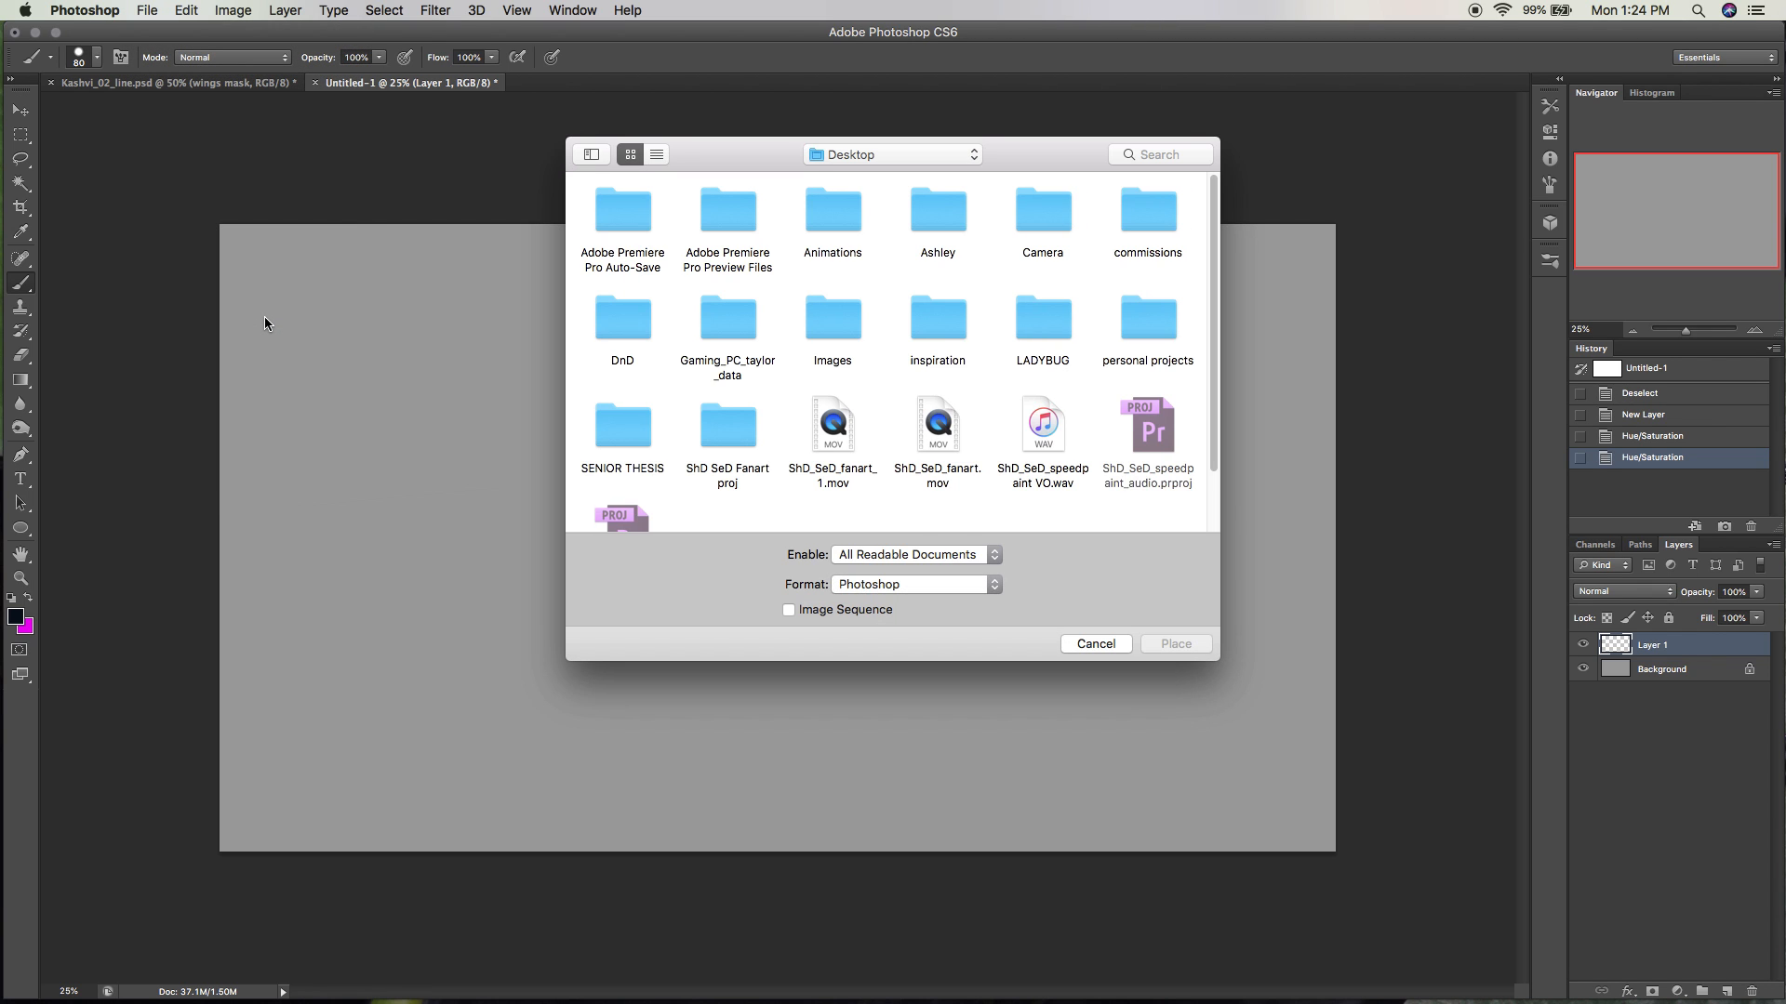
left_click(974, 147)
left_click(929, 517)
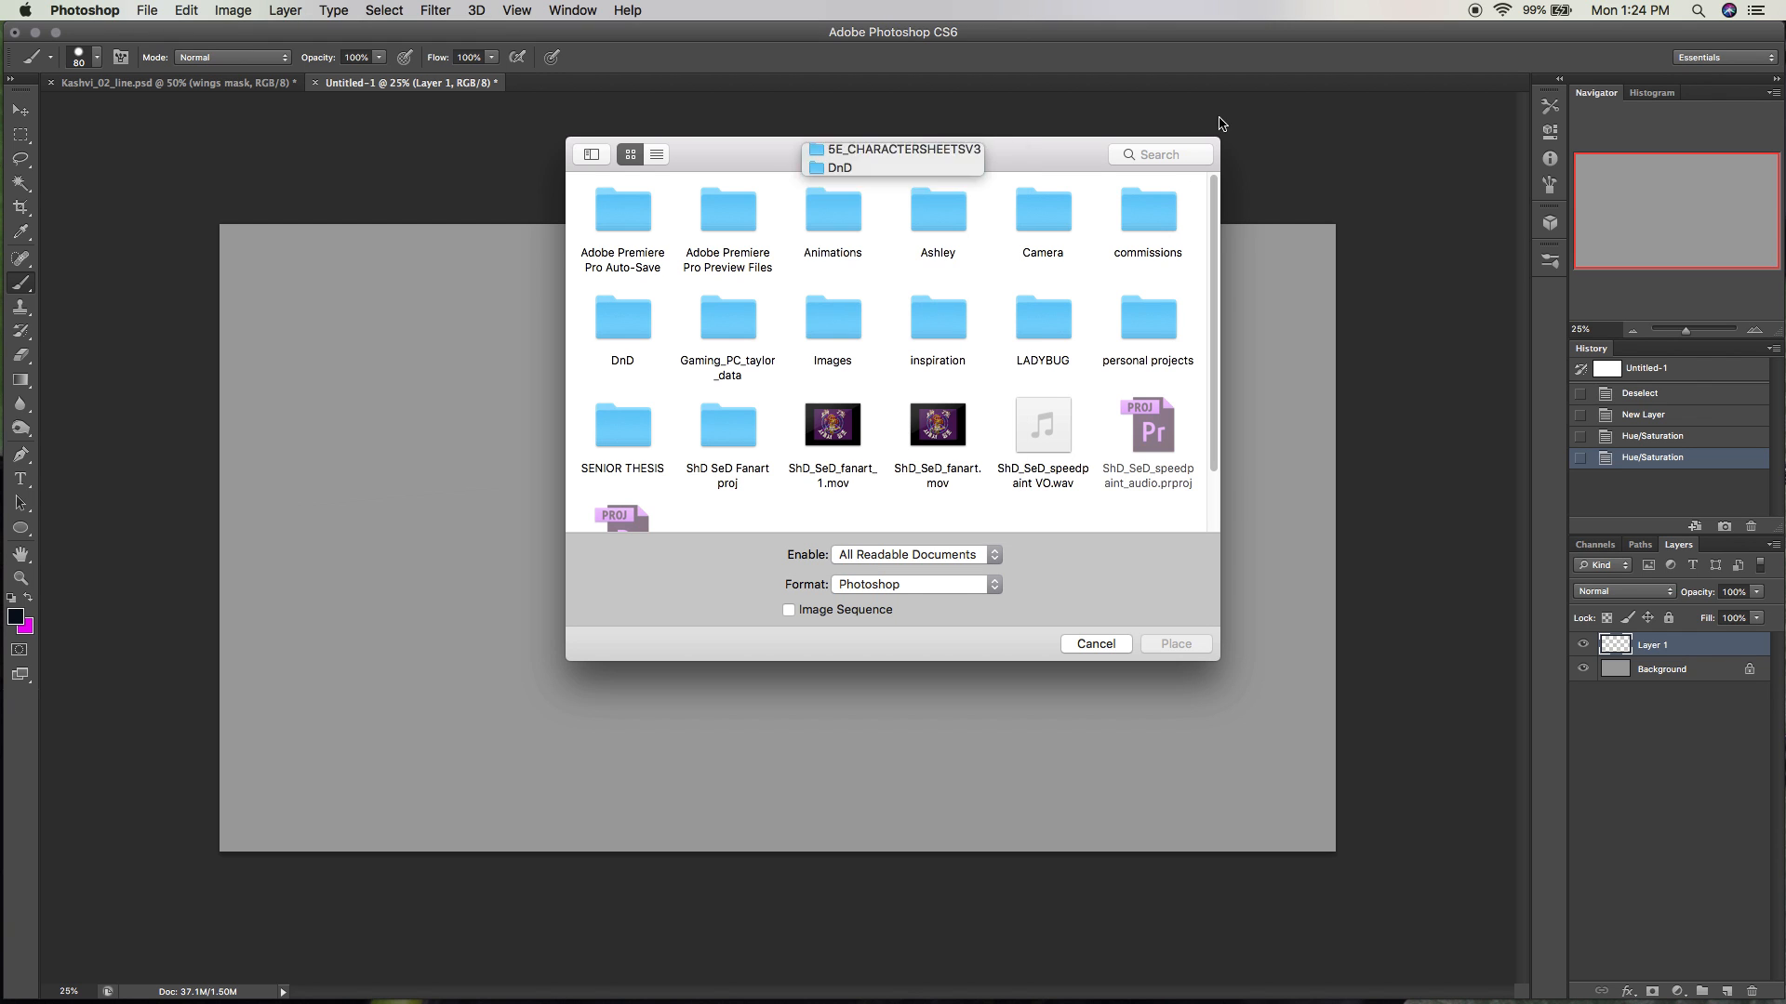
Place the pencil sketch 20190111_142155.jpg from the DnD folder at its default size and position.
mouse_move(1213, 304)
left_mouse_down()
mouse_move(1213, 496)
mouse_move(1214, 324)
left_mouse_up()
left_click_drag(1213, 347, 1220, 215)
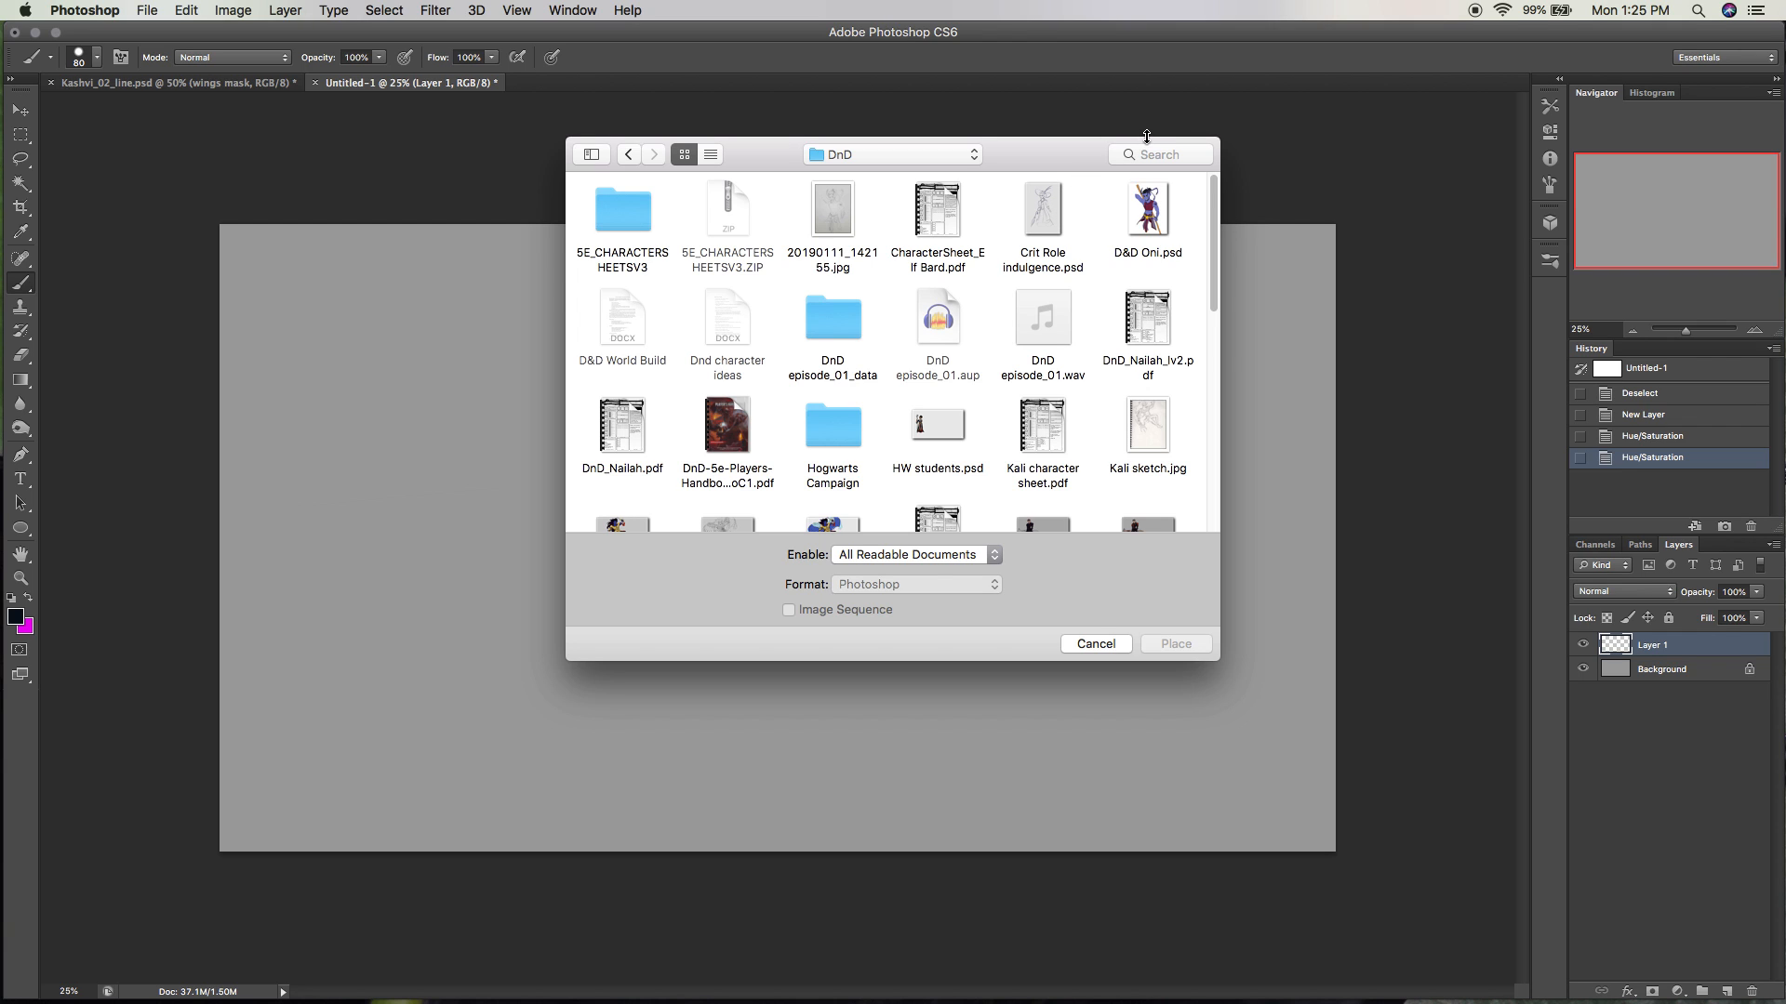
left_click(831, 210)
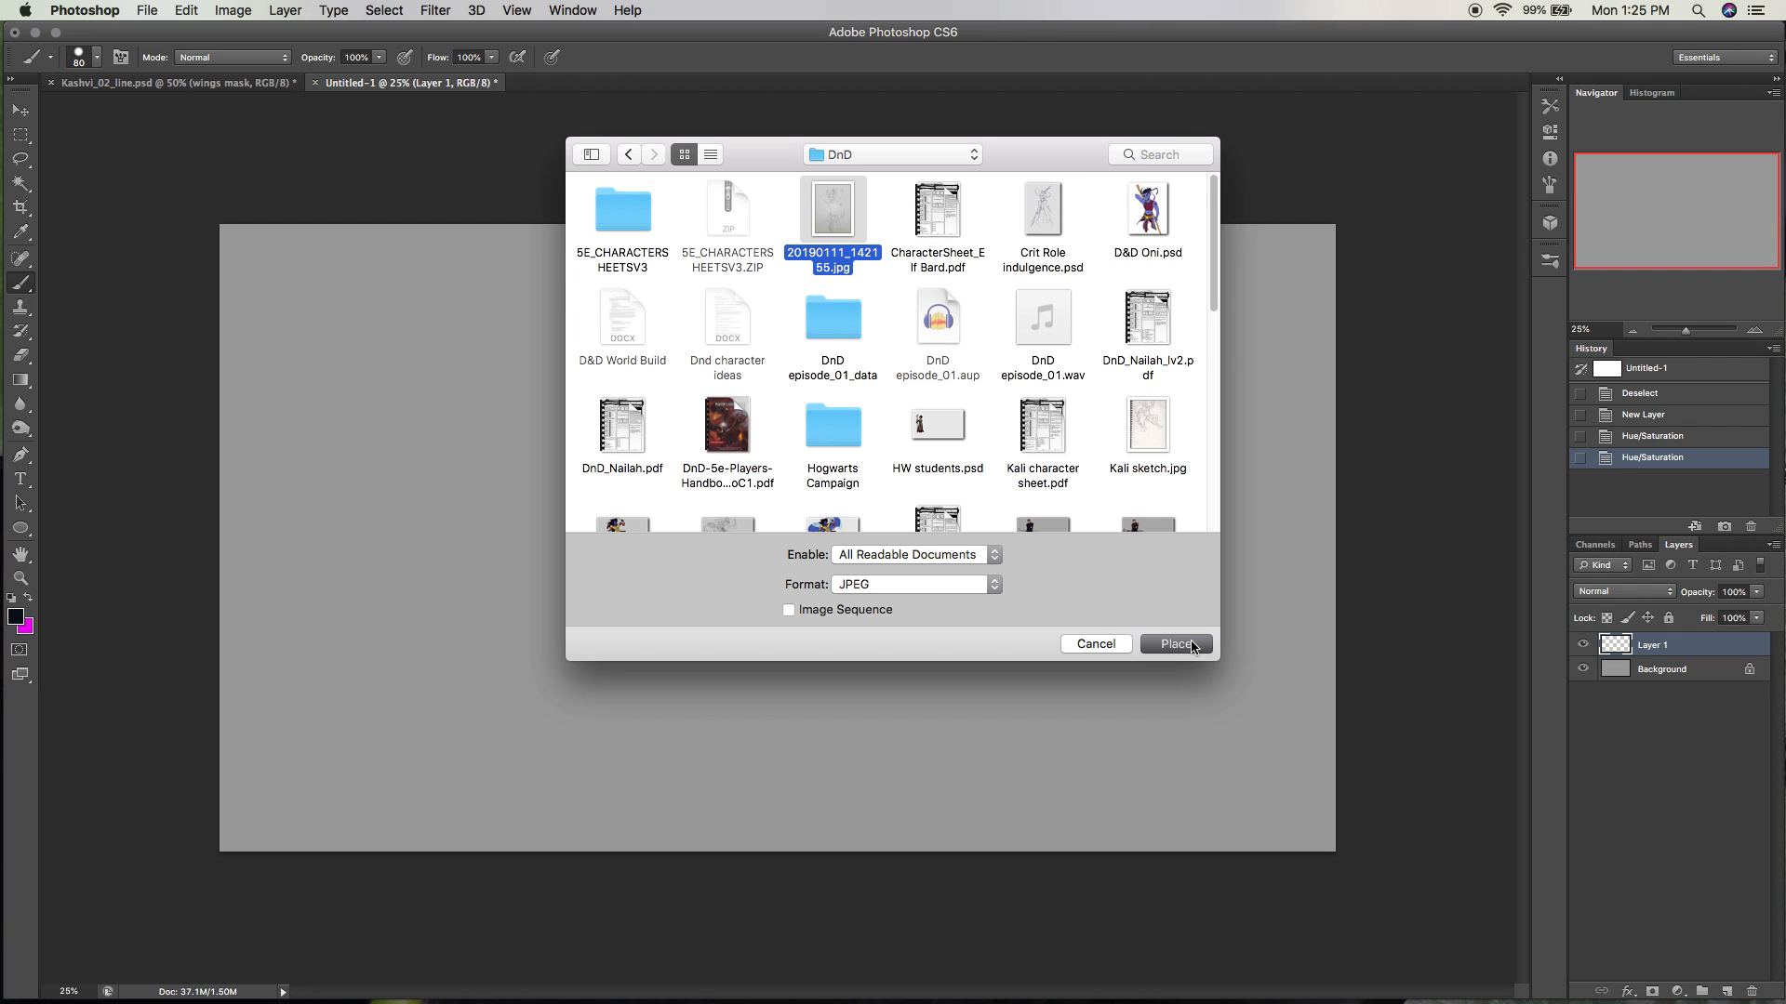
left_click(1199, 646)
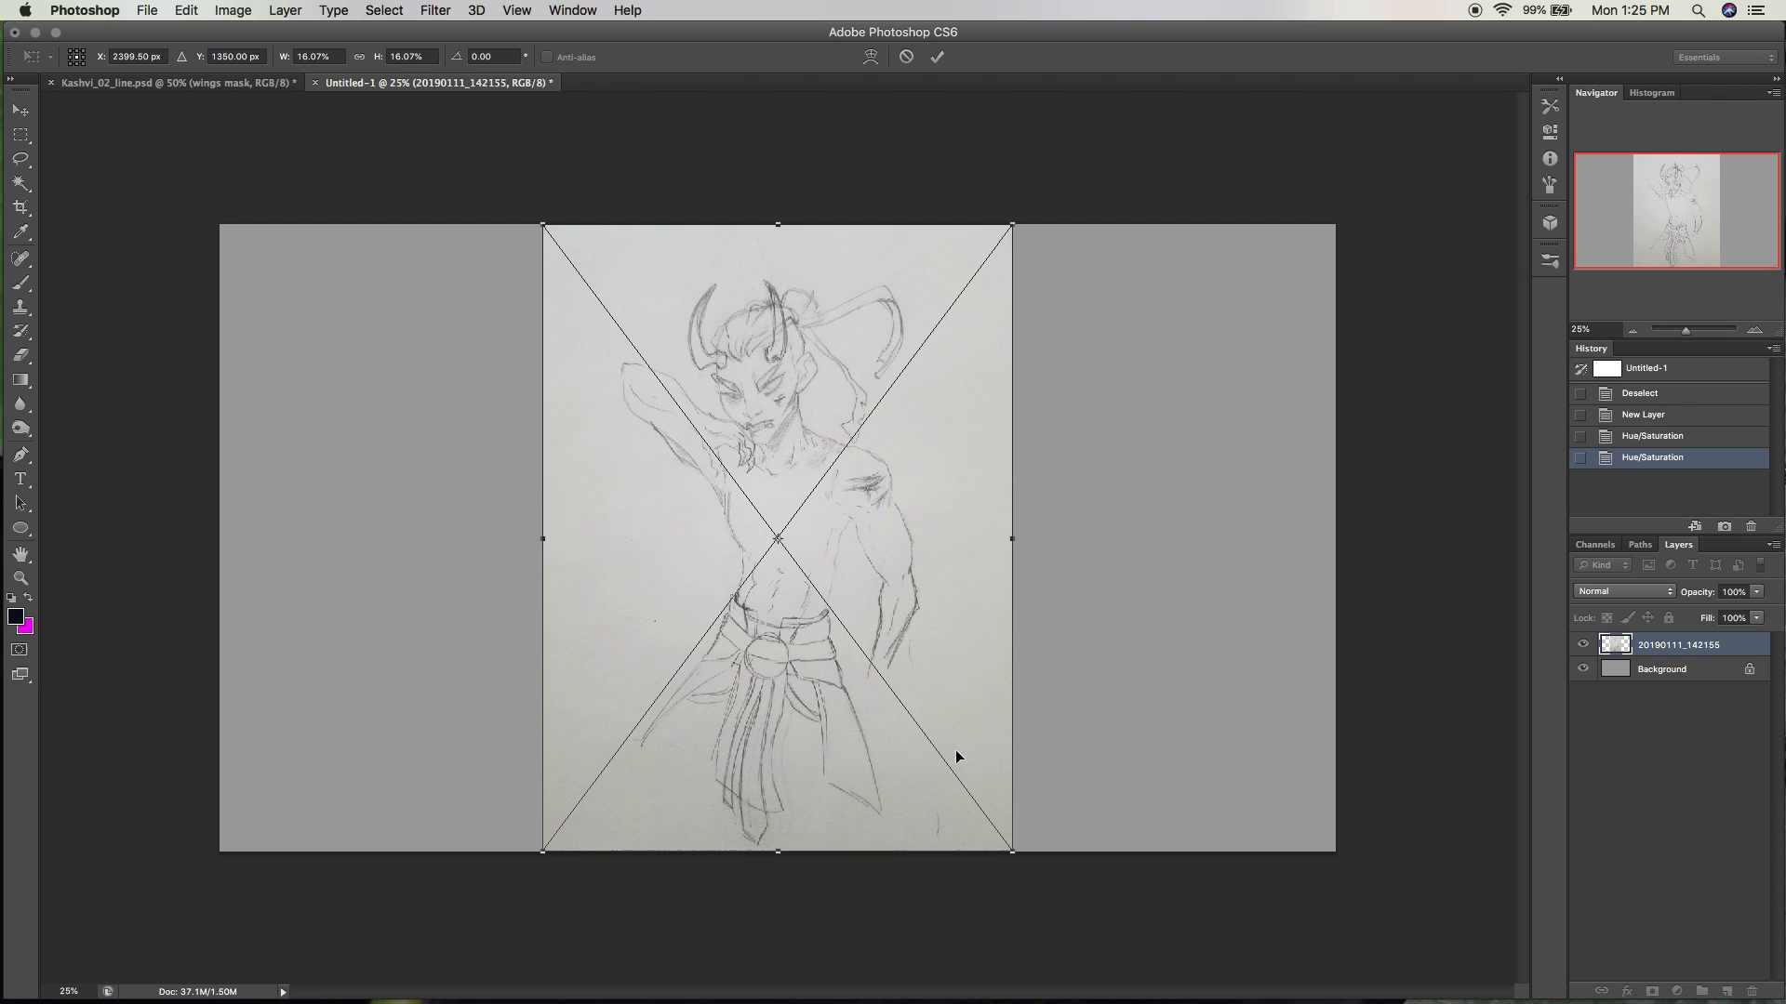
key("Return")
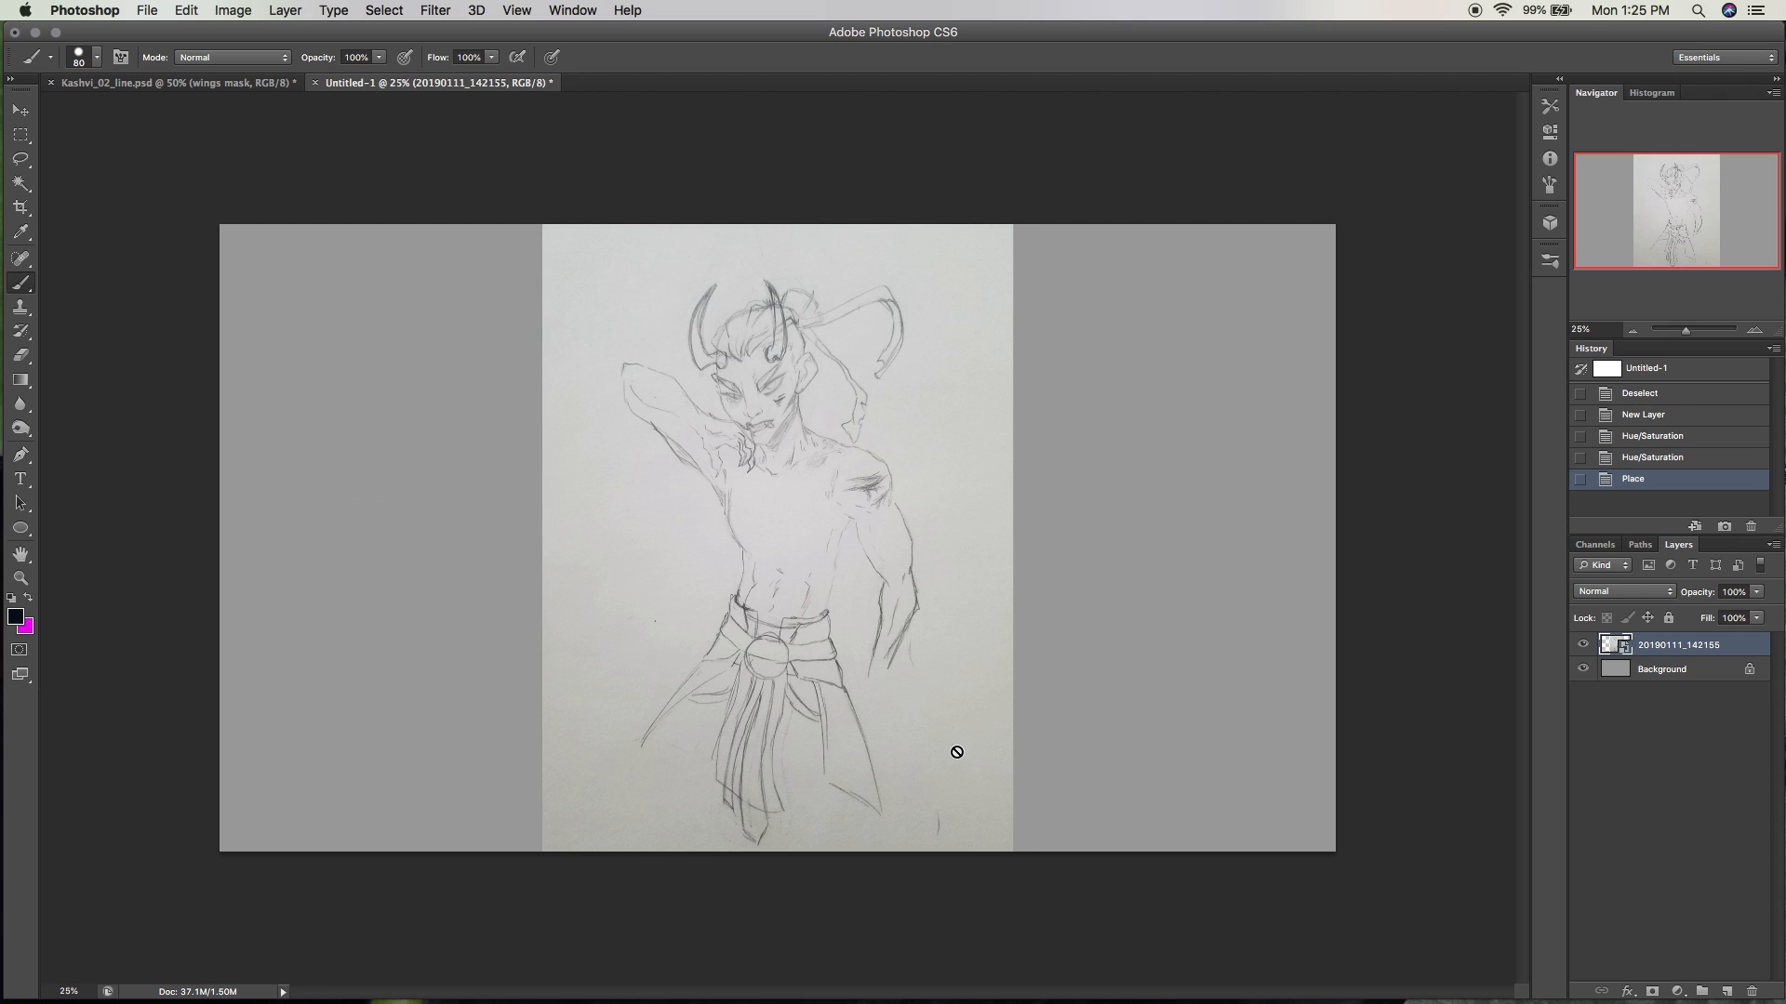
Toggle the placed sketch's visibility off and on, and add a new layer above it.
left_click(1583, 645)
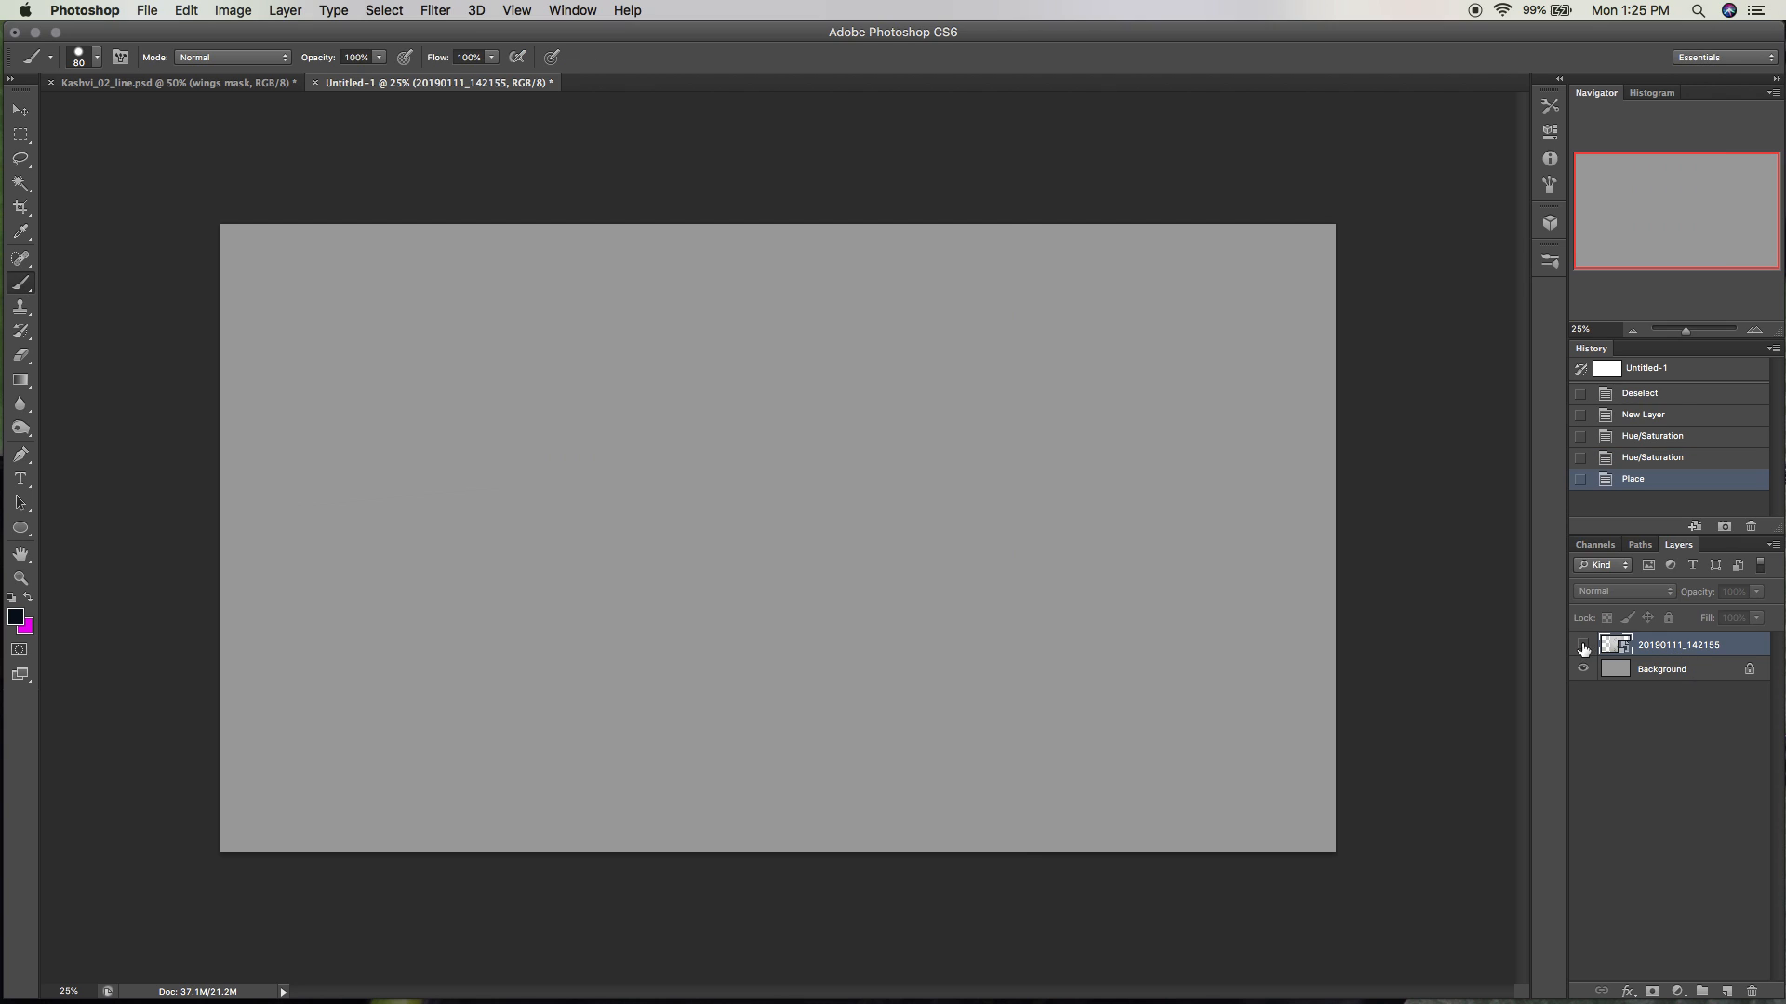
left_click(1583, 644)
left_click(1727, 989)
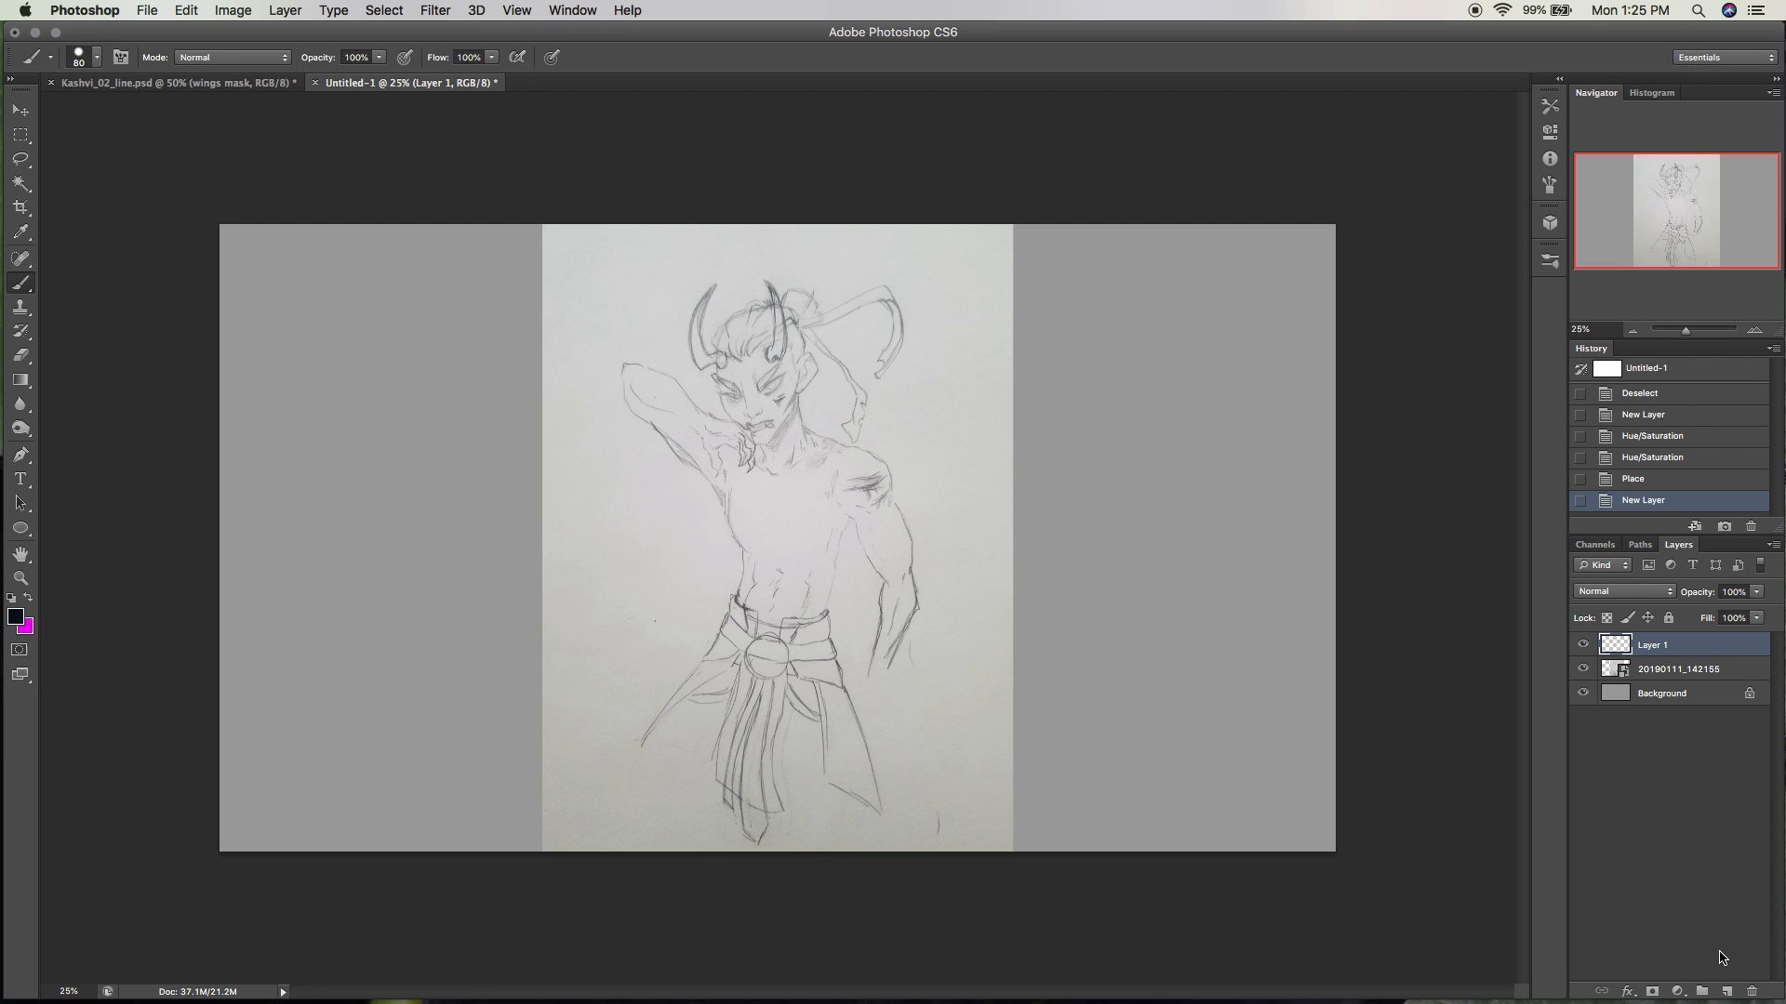
left_click(1754, 330)
left_click(1754, 330)
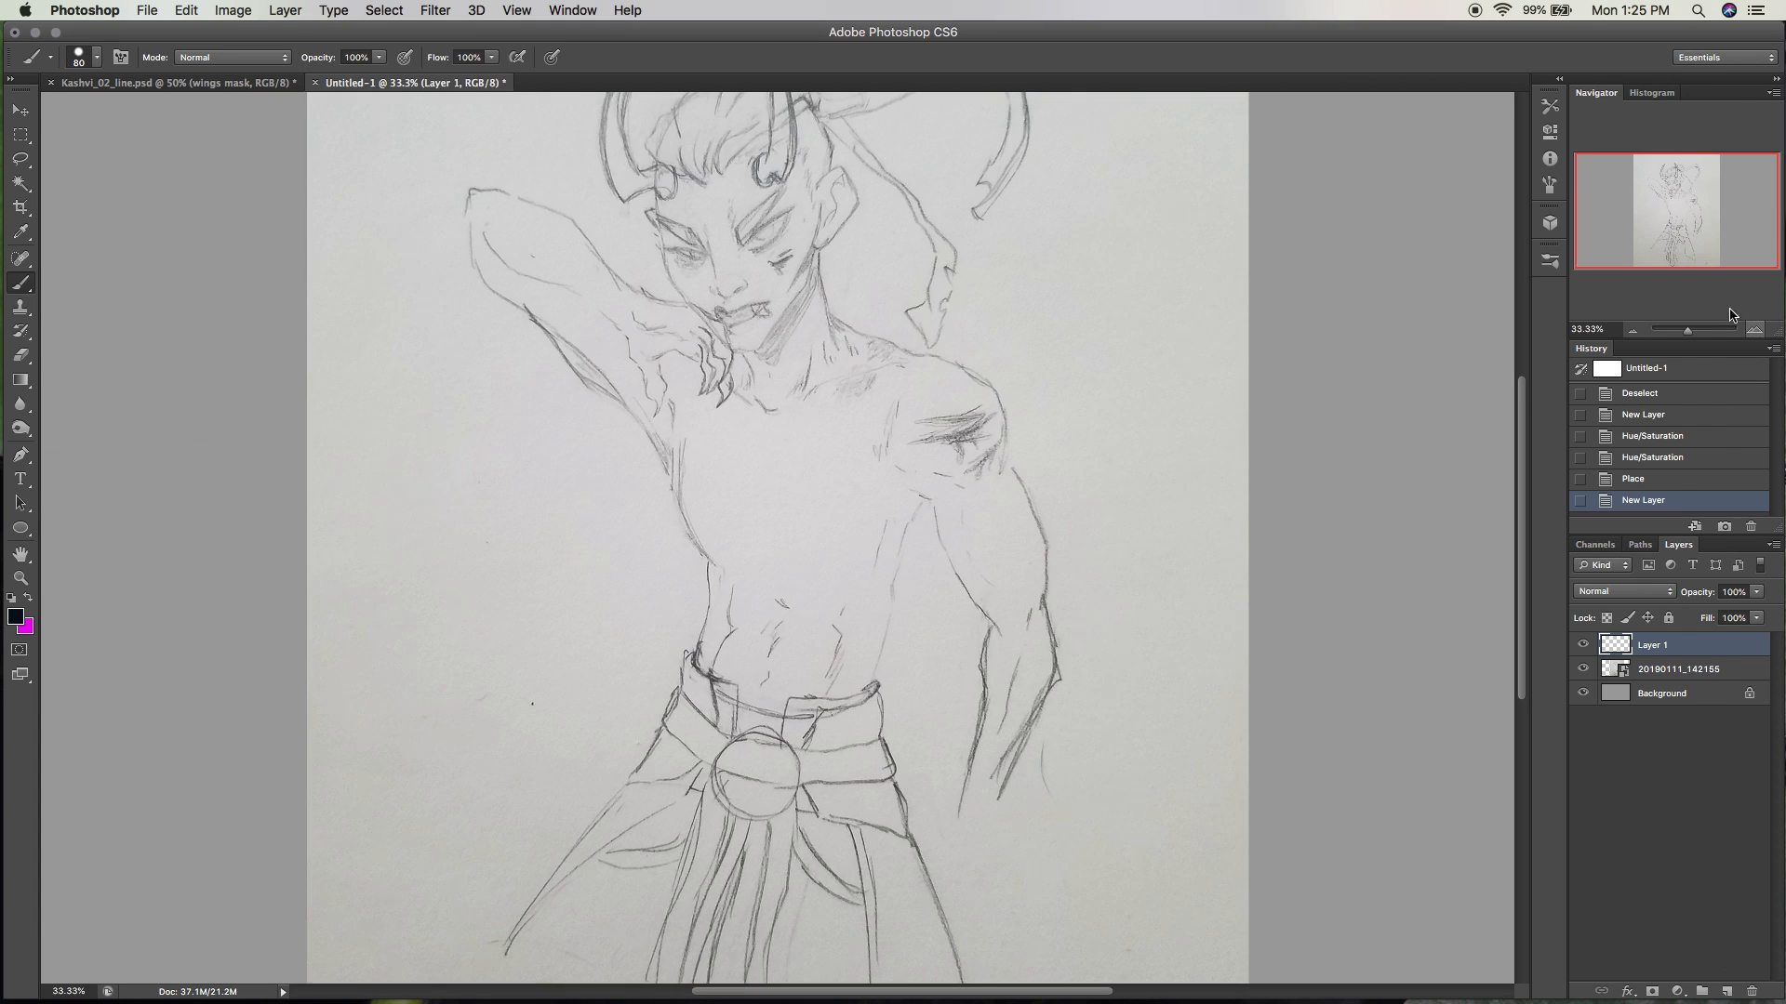
Rename the new layer above the sketch to "line".
double_click(1659, 644)
type("lkine")
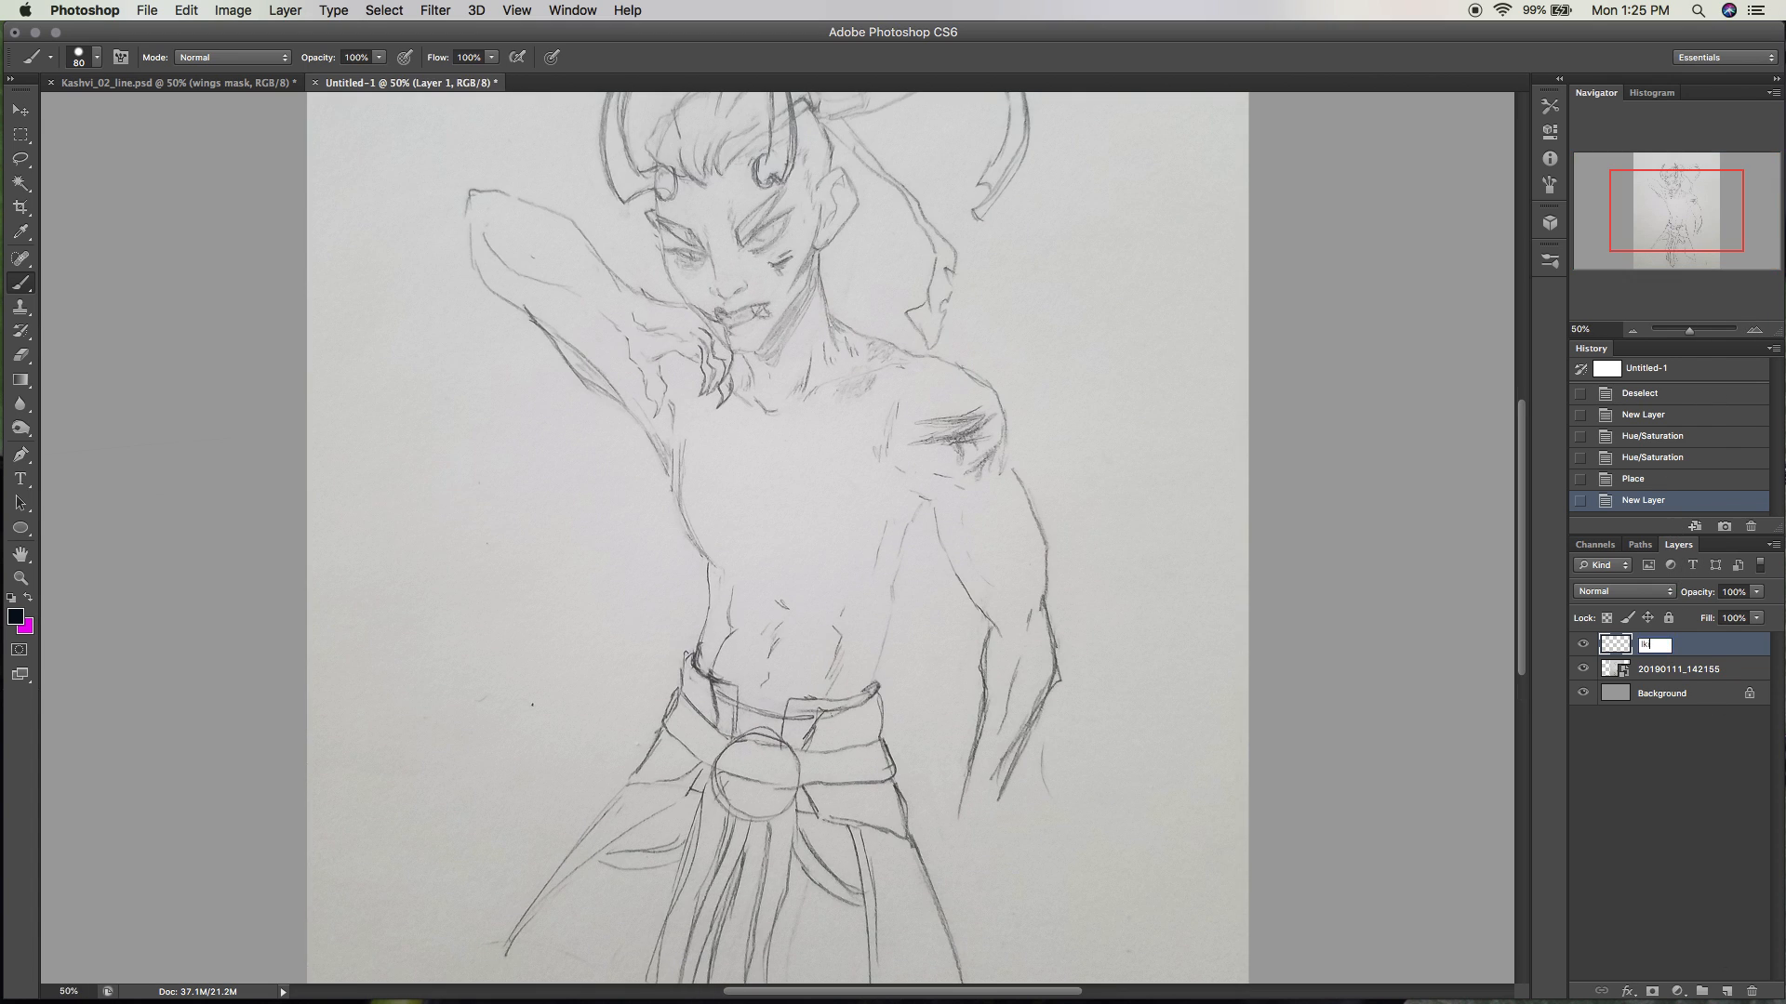
key("Return")
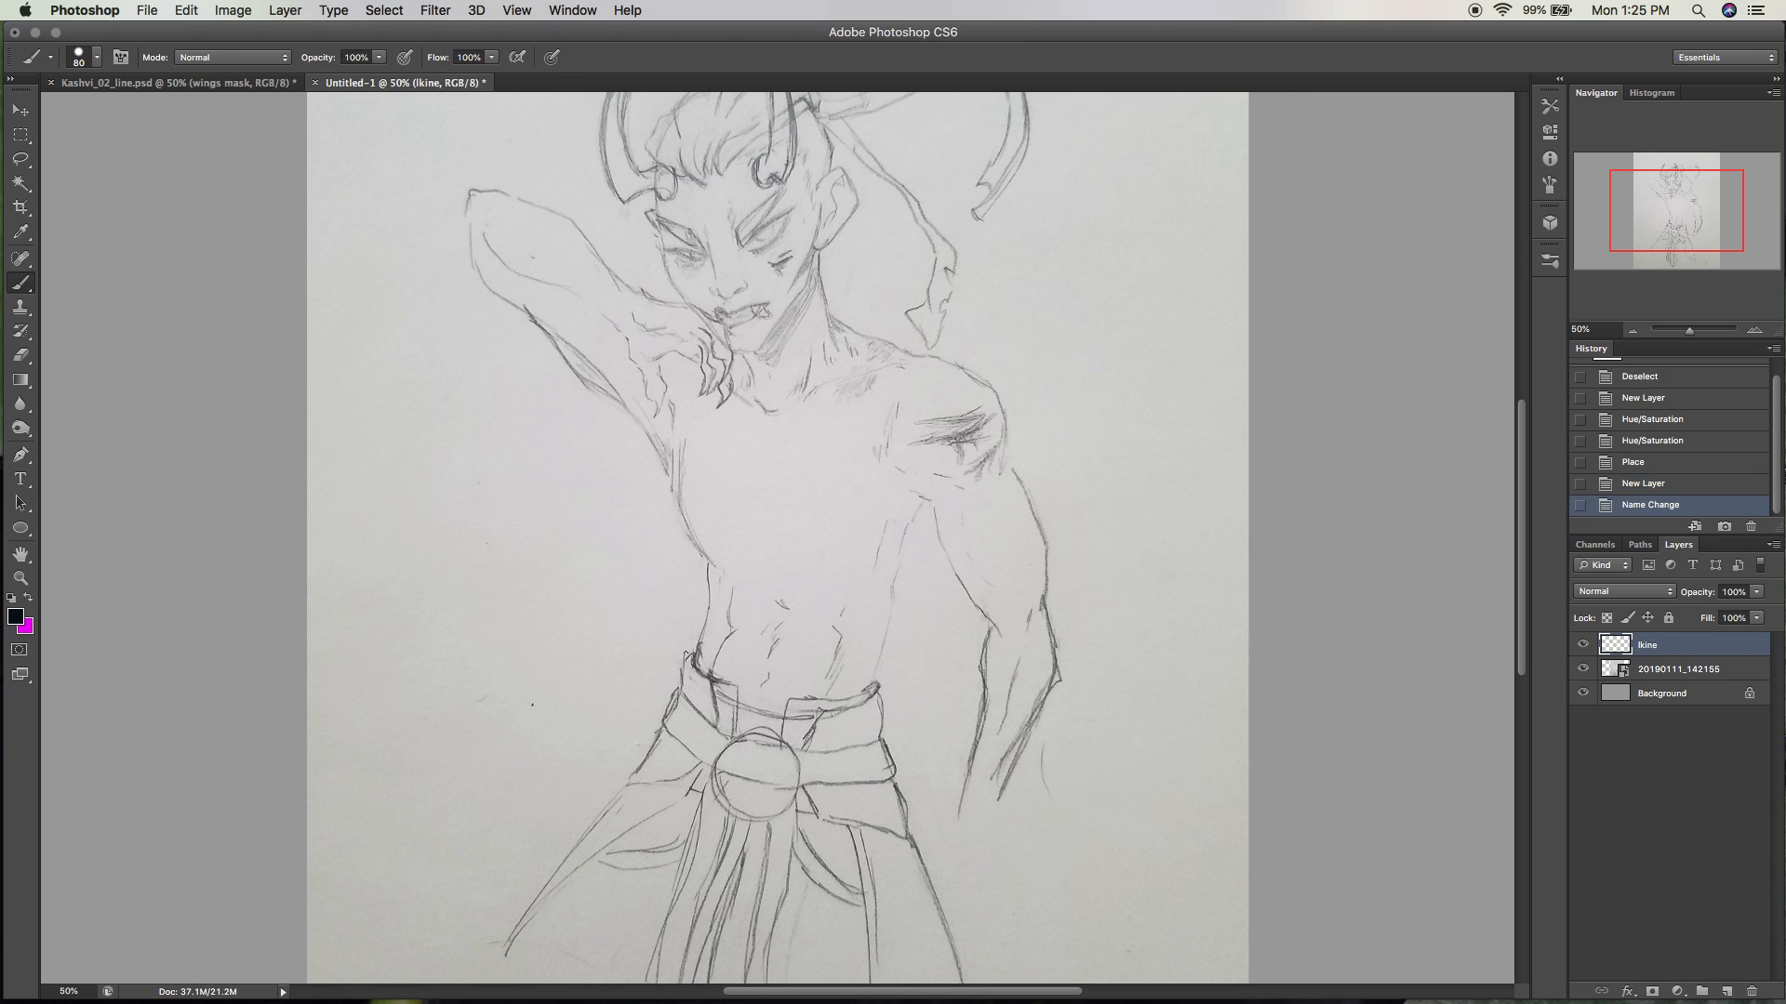
double_click(1650, 648)
key("BackSpace")
type("line")
key("Return")
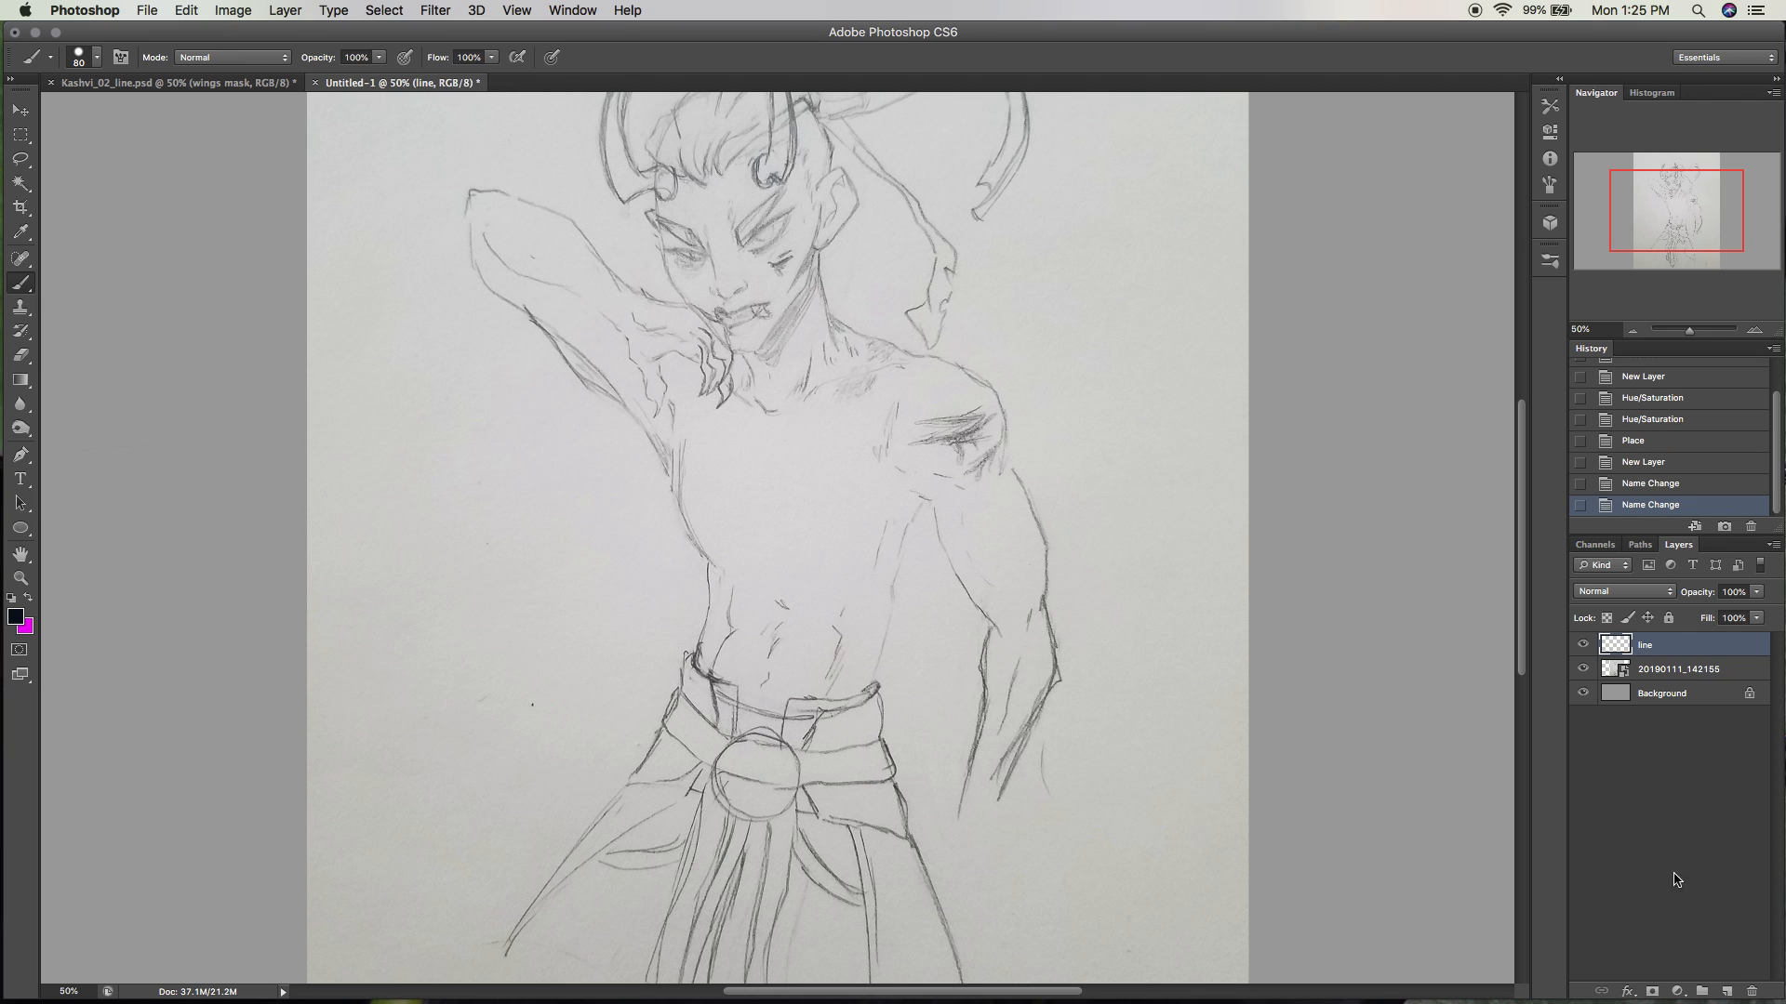
Reduce the brush size to 45 px and trace both sides of the figure's torso on the line layer.
scroll(1523, 496, "up", 5)
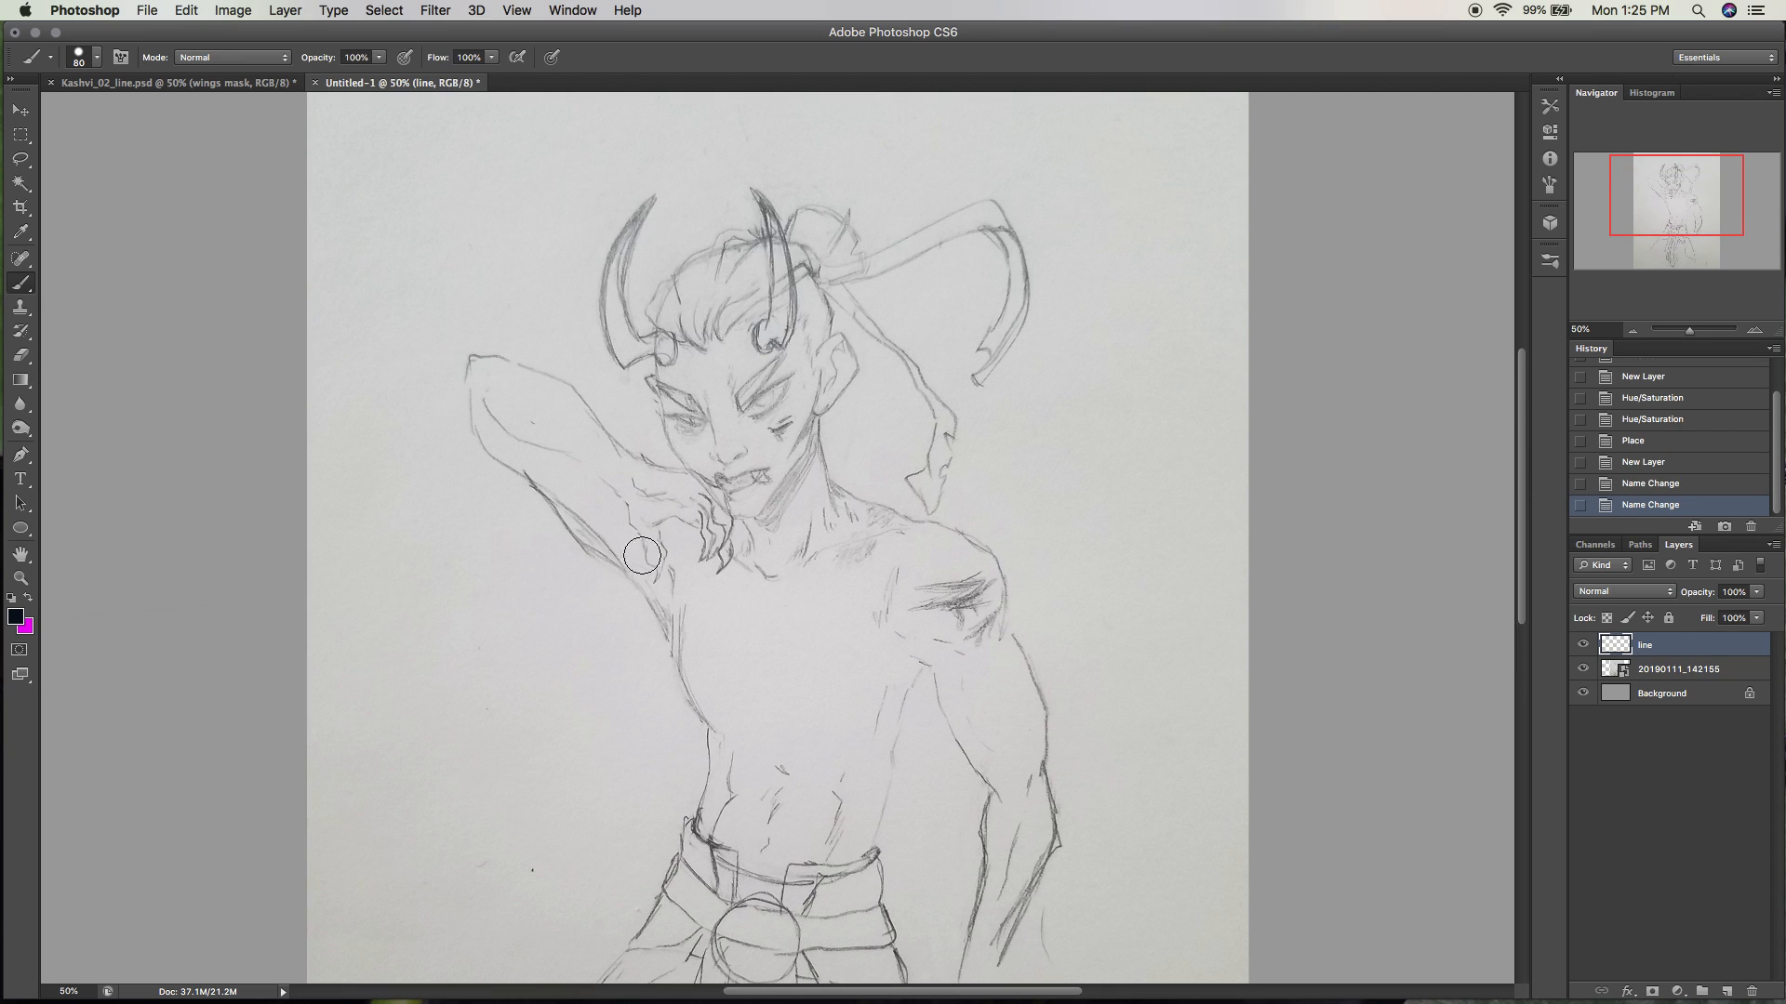
key("bracketleft")
key("bracketleft")
key("bracketleft")
key("bracketleft")
mouse_move(685, 603)
left_mouse_down()
mouse_move(714, 742)
mouse_move(692, 828)
left_mouse_up()
left_click_drag(917, 669, 898, 727)
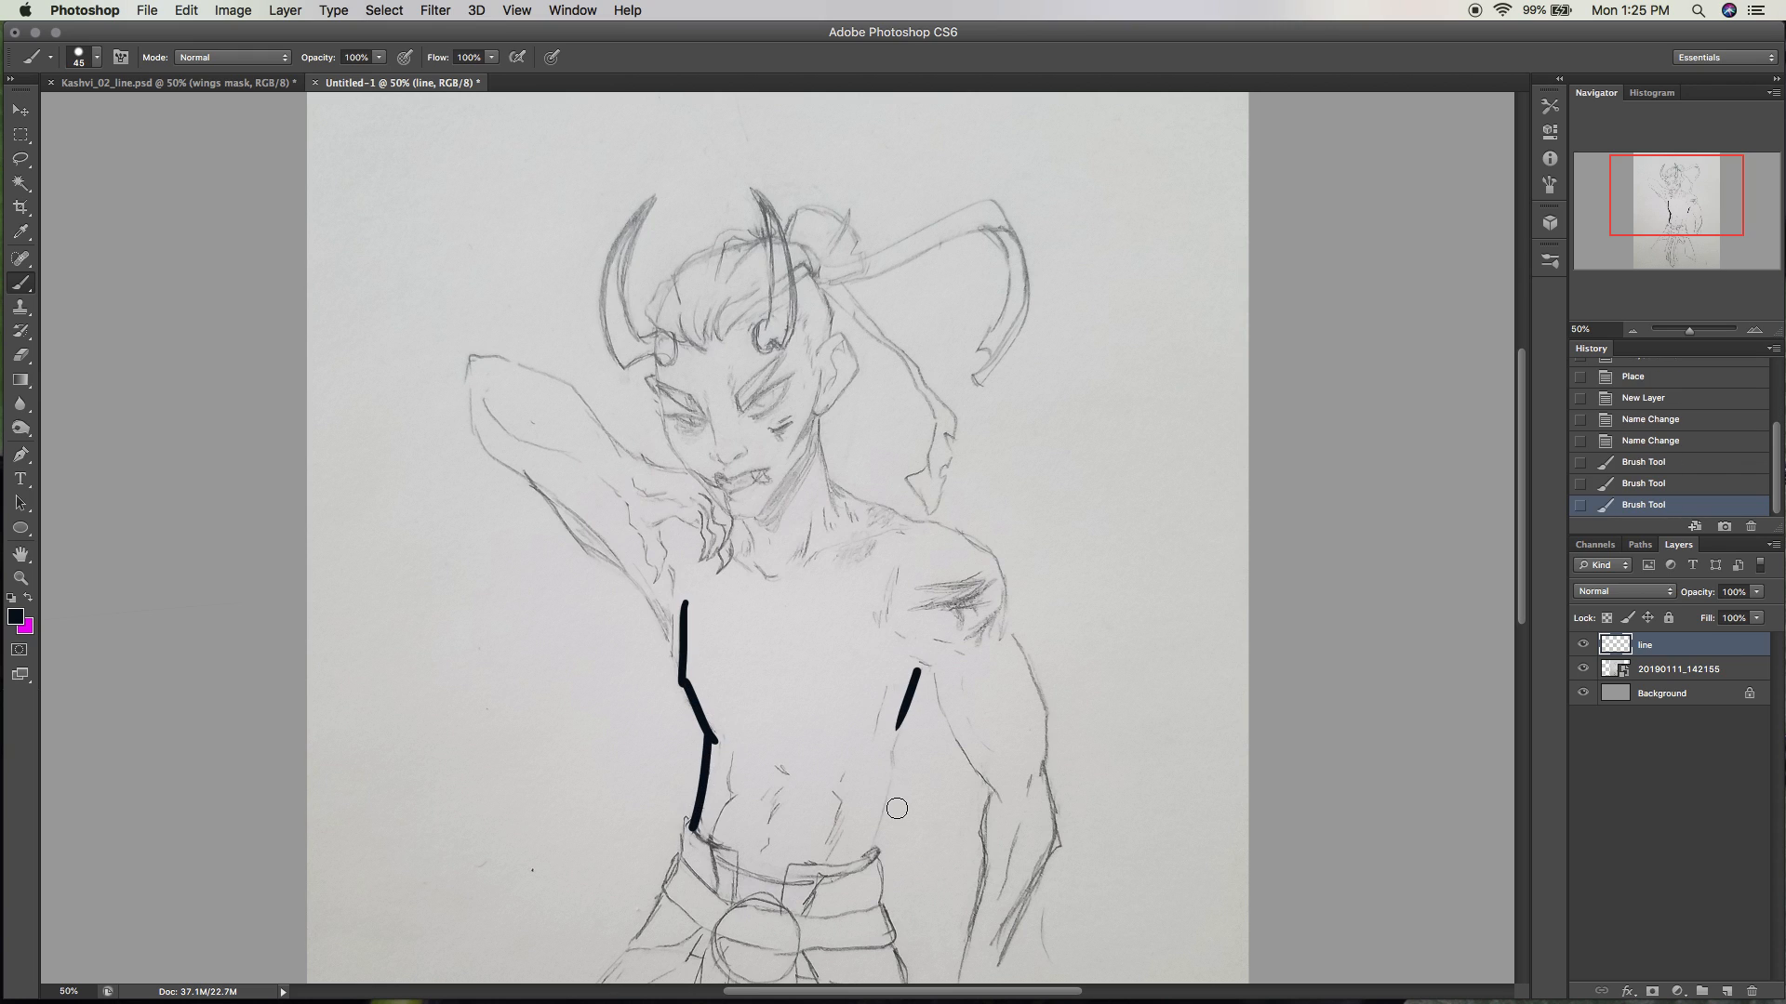
Undo the torso brush strokes on the line layer.
key("super+alt+z")
key("super+alt+z")
key("super+alt+z")
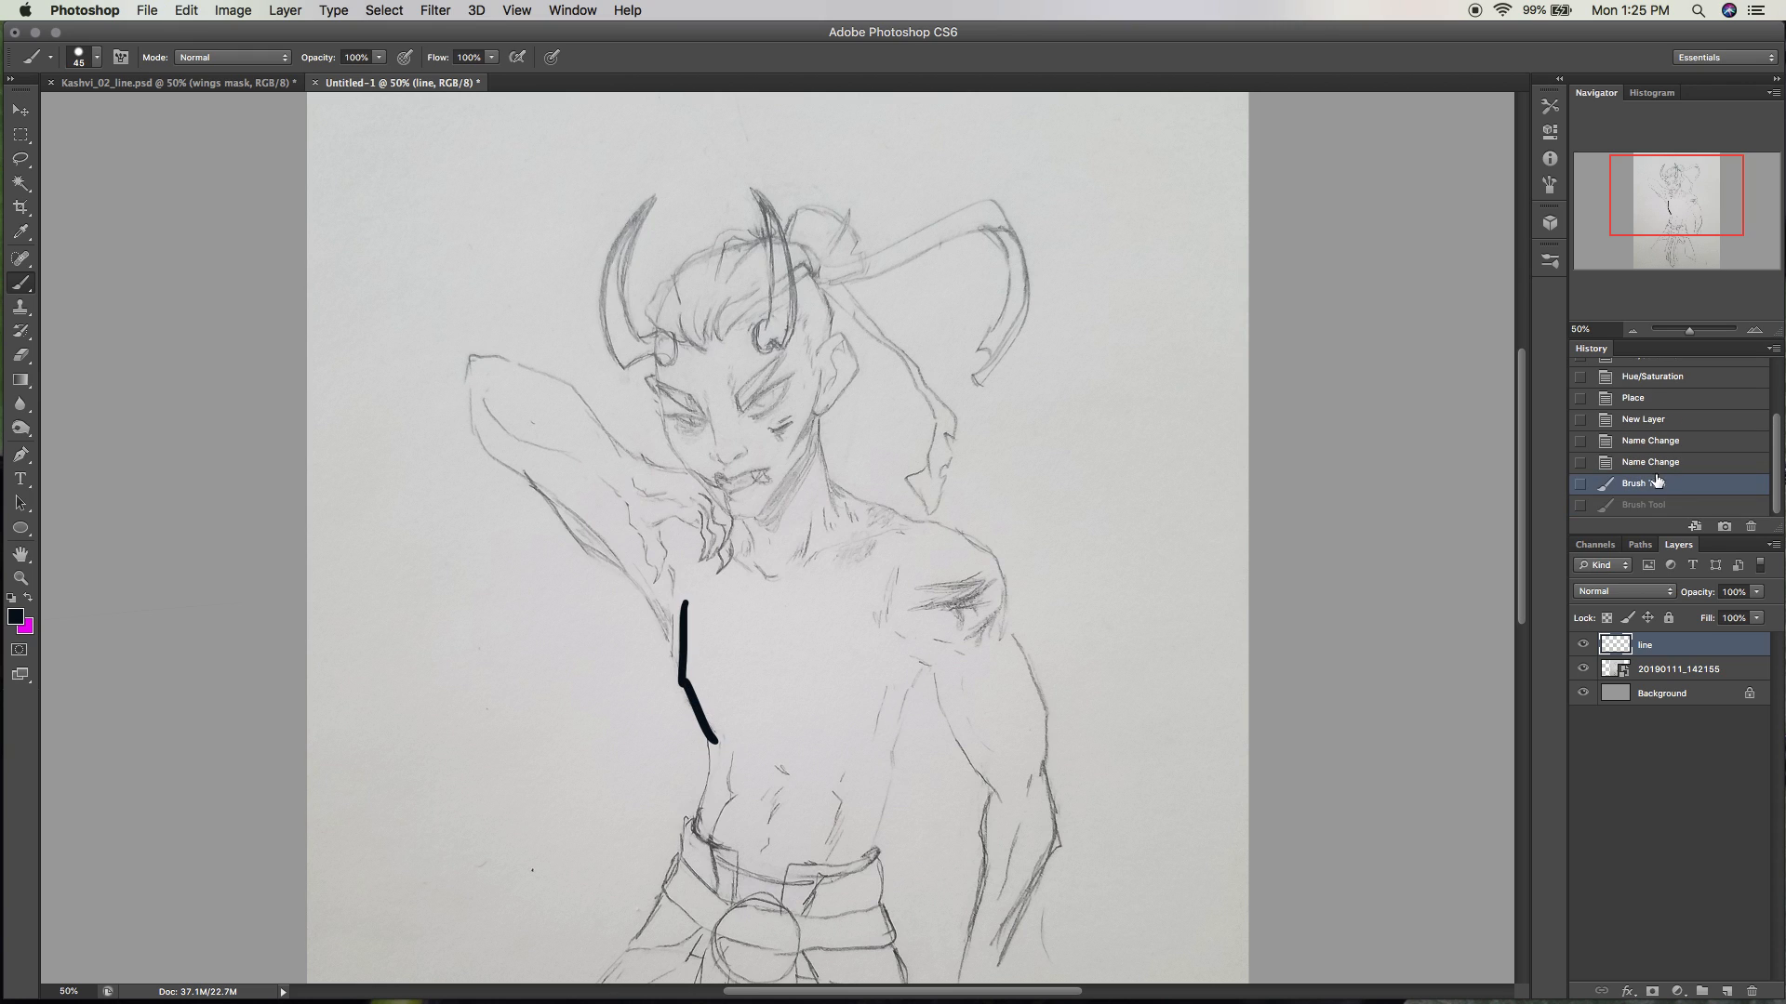
Switch to the tapered 45 px brush preset near the end of the preset list.
left_click(1549, 261)
left_click_drag(1521, 639, 1521, 726)
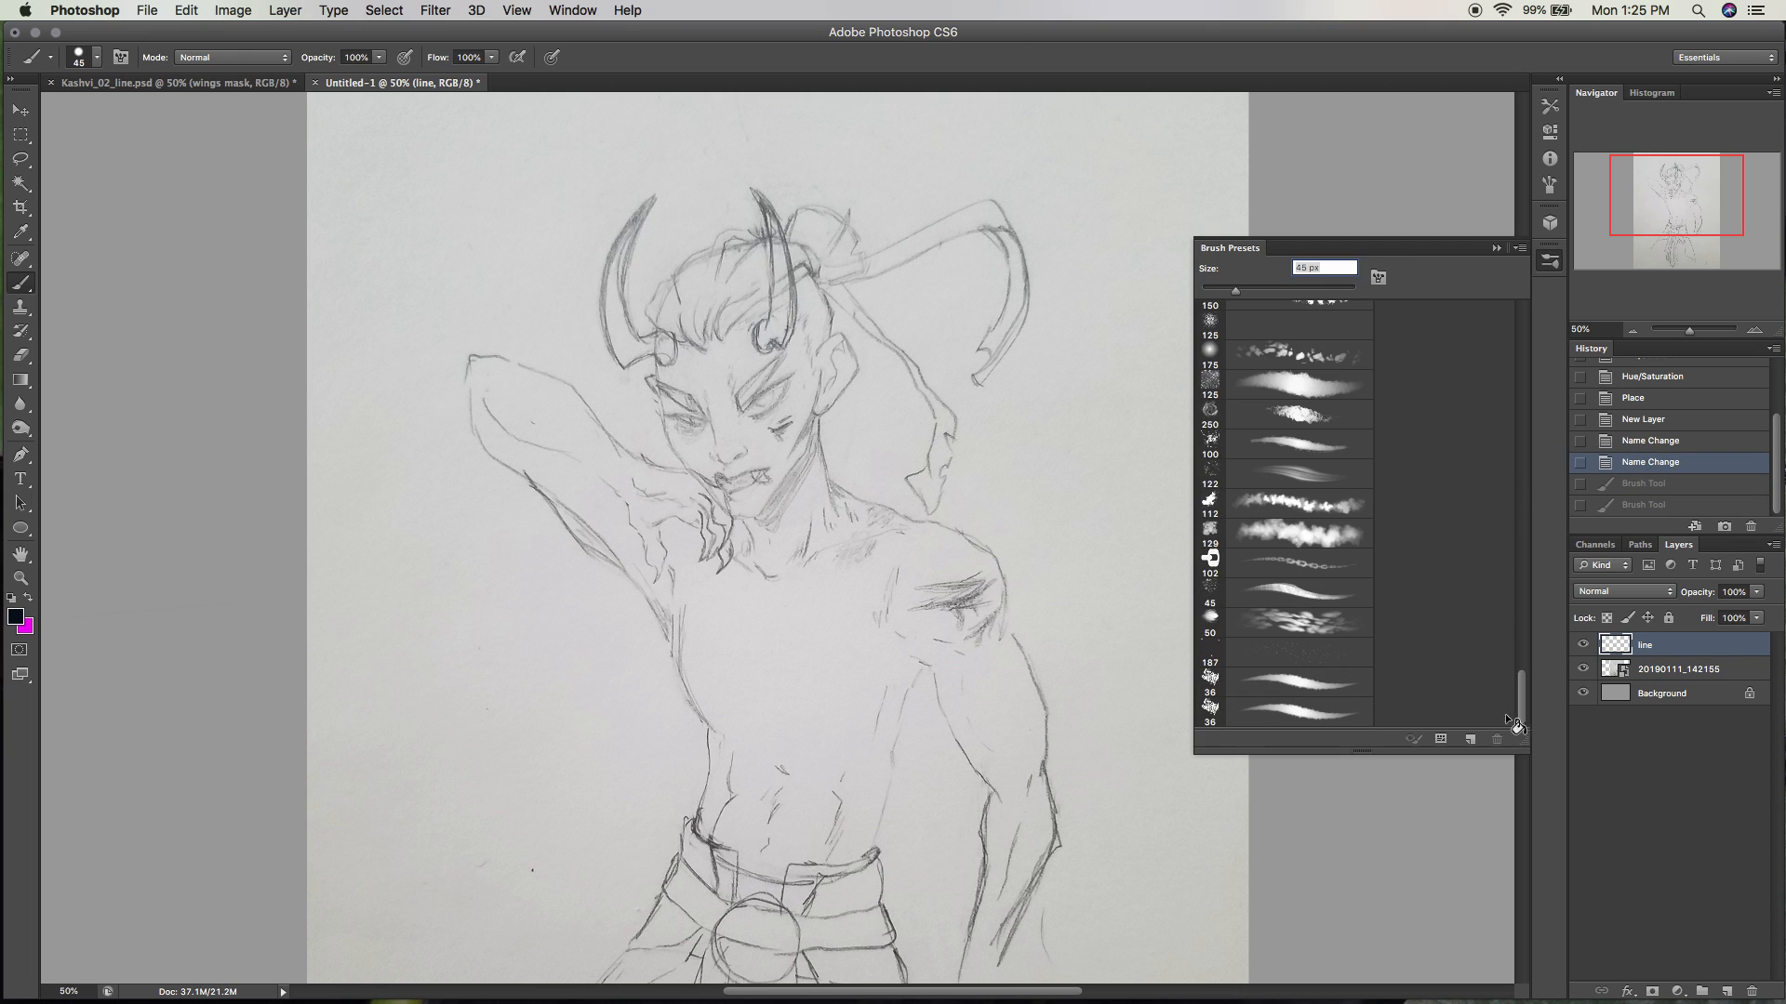
left_click(1339, 600)
left_click(1549, 260)
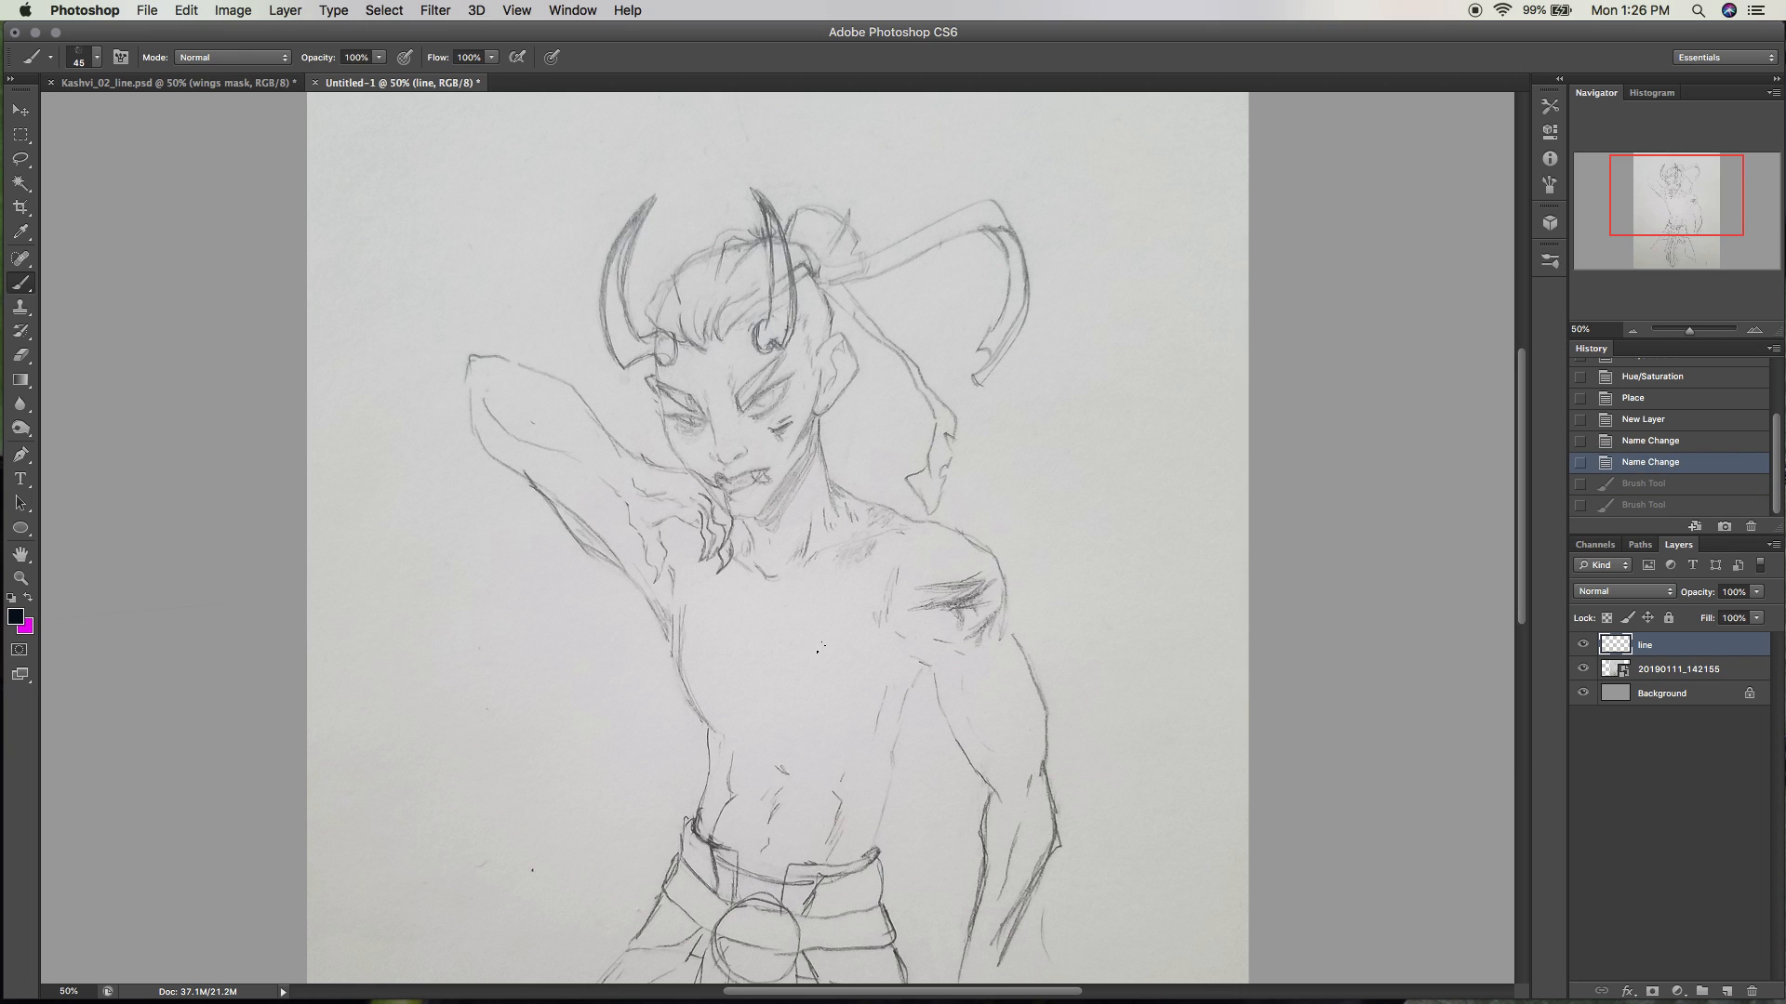
Trace the sketch's ear, face, jaw, neck and shoulder contours on the line layer with a 35 px brush.
mouse_move(811, 355)
left_mouse_down()
mouse_move(839, 331)
mouse_move(850, 351)
mouse_move(853, 392)
mouse_move(821, 403)
left_mouse_up()
left_click_drag(656, 358, 685, 464)
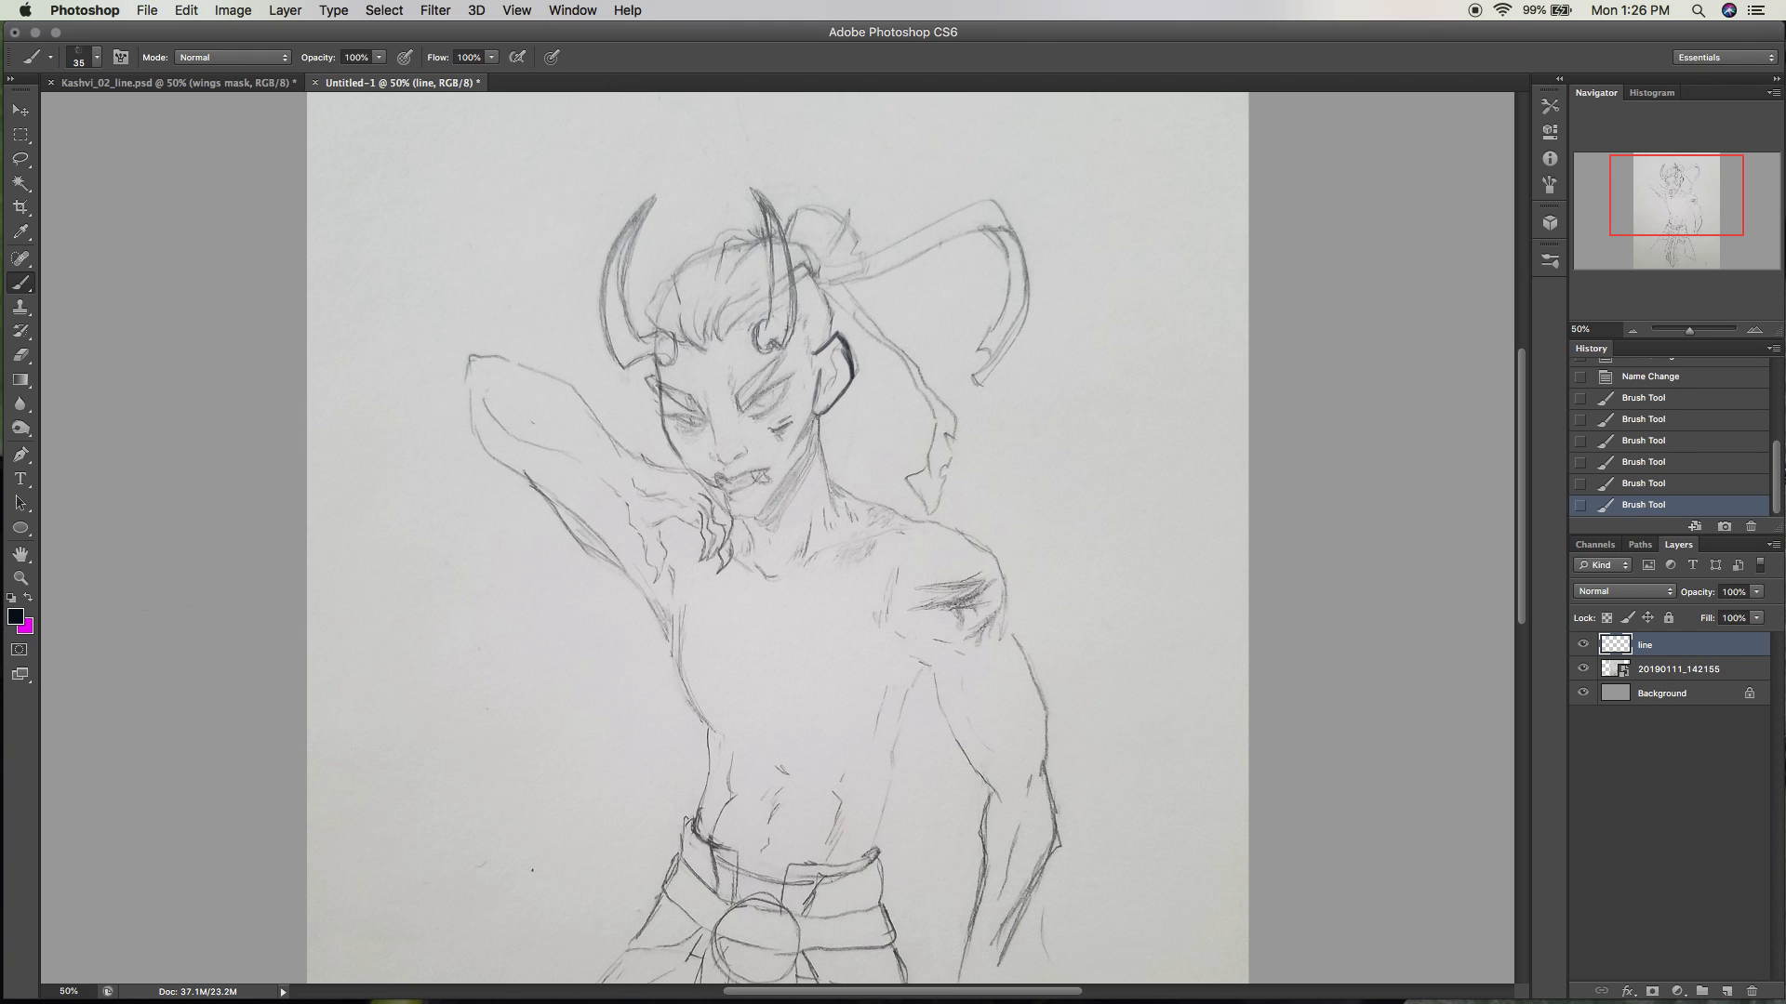
left_click_drag(817, 410, 752, 521)
mouse_move(811, 447)
left_mouse_down()
mouse_move(755, 535)
mouse_move(809, 458)
left_mouse_up()
left_click_drag(819, 417, 844, 501)
mouse_move(834, 482)
left_mouse_down()
mouse_move(999, 553)
mouse_move(1009, 642)
left_mouse_up()
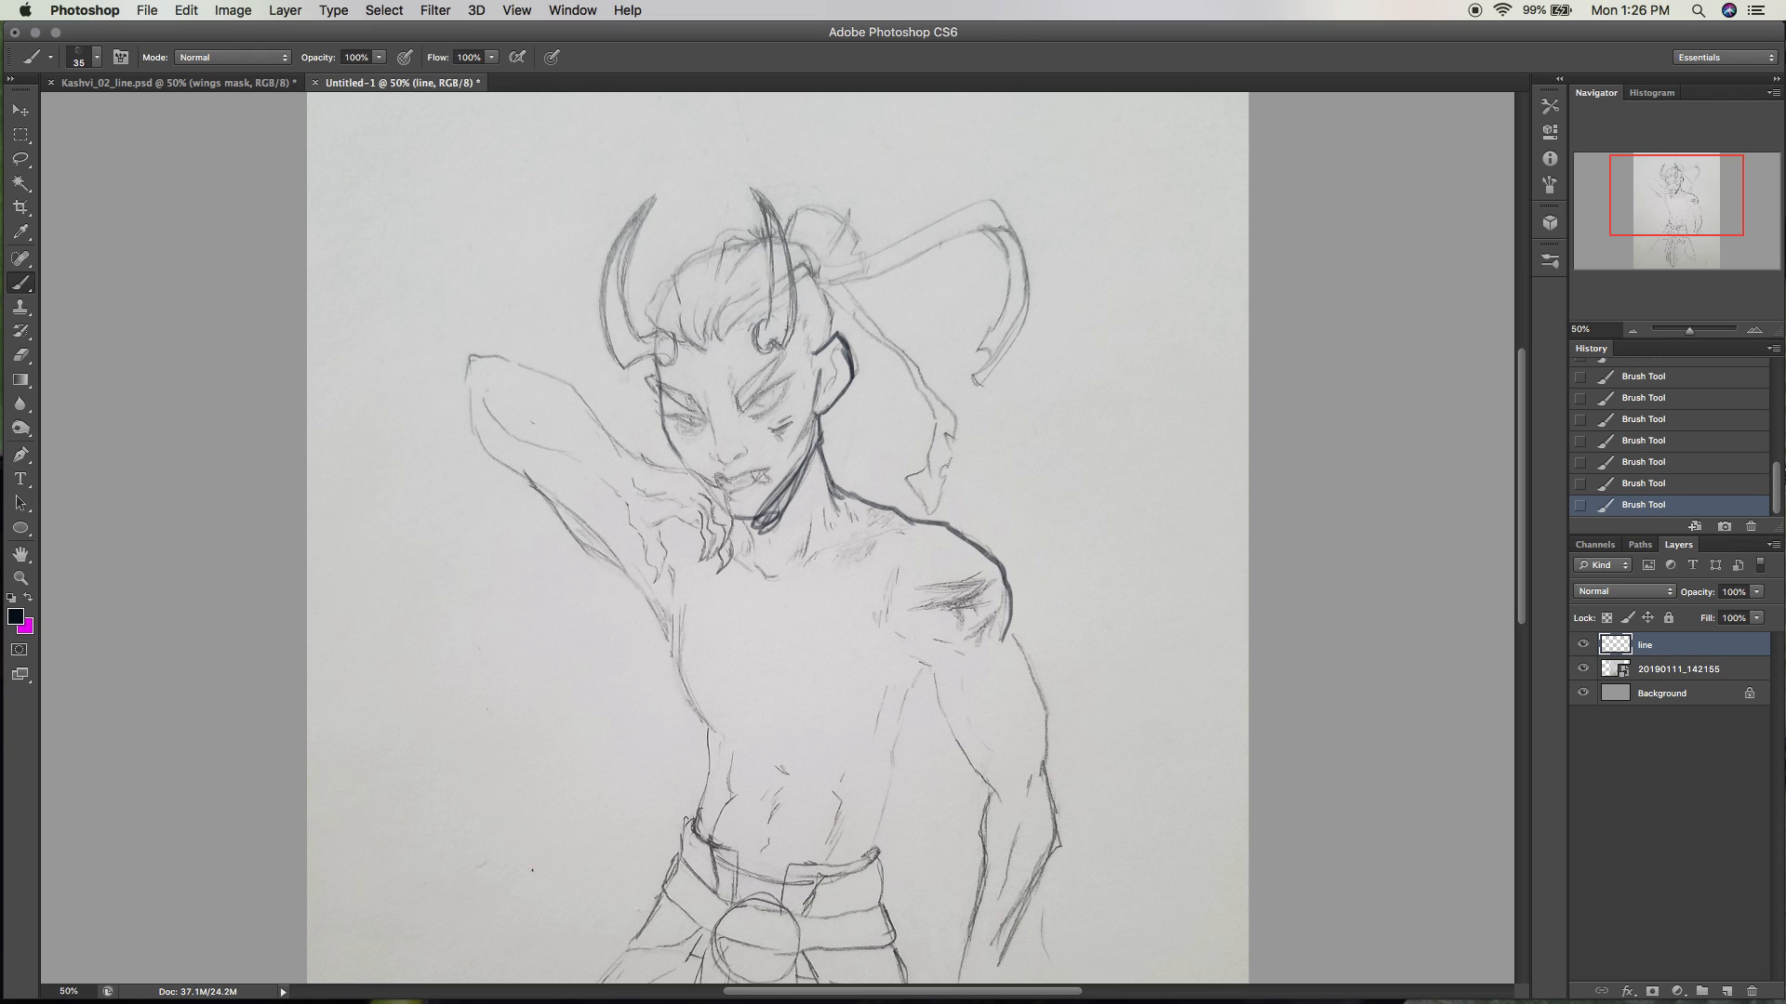
Trace the outer and inner contours of the figure's lowered arm on the line layer.
scroll(1018, 651, "down", 5)
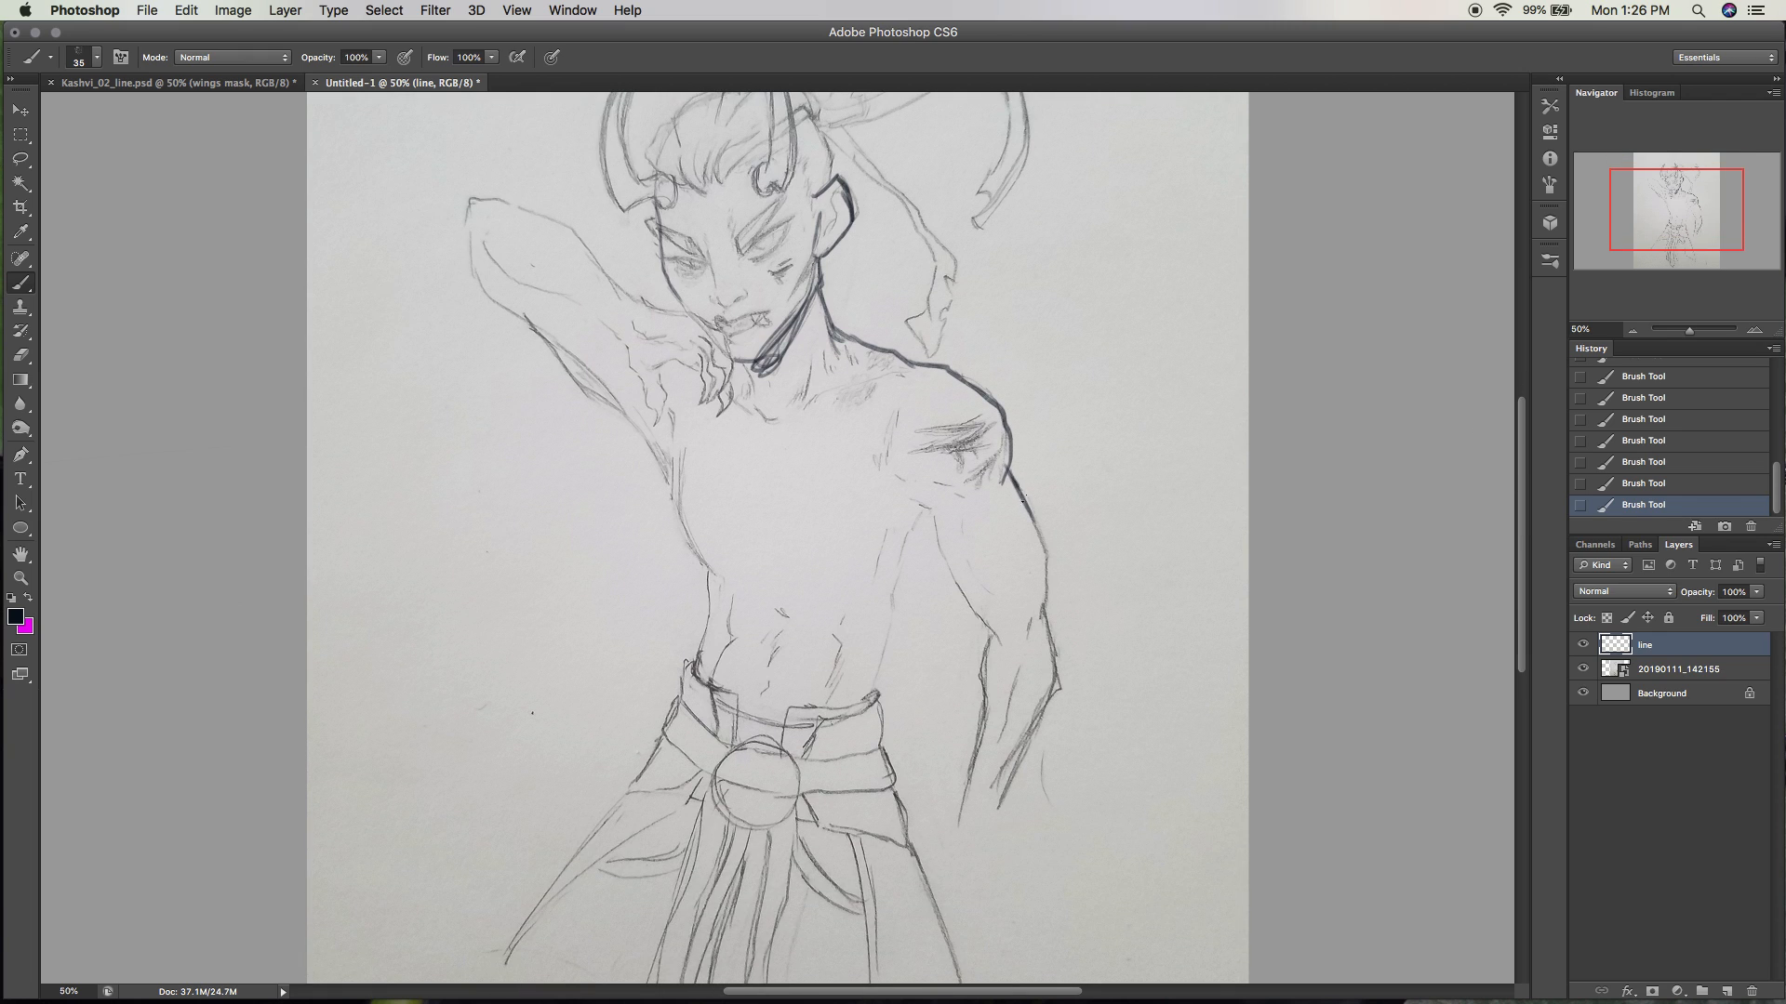
mouse_move(1023, 498)
left_mouse_down()
mouse_move(1048, 564)
mouse_move(1040, 619)
left_mouse_up()
mouse_move(932, 516)
left_mouse_down()
mouse_move(997, 643)
mouse_move(979, 683)
mouse_move(1010, 776)
mouse_move(1056, 689)
mouse_move(1040, 608)
left_mouse_up()
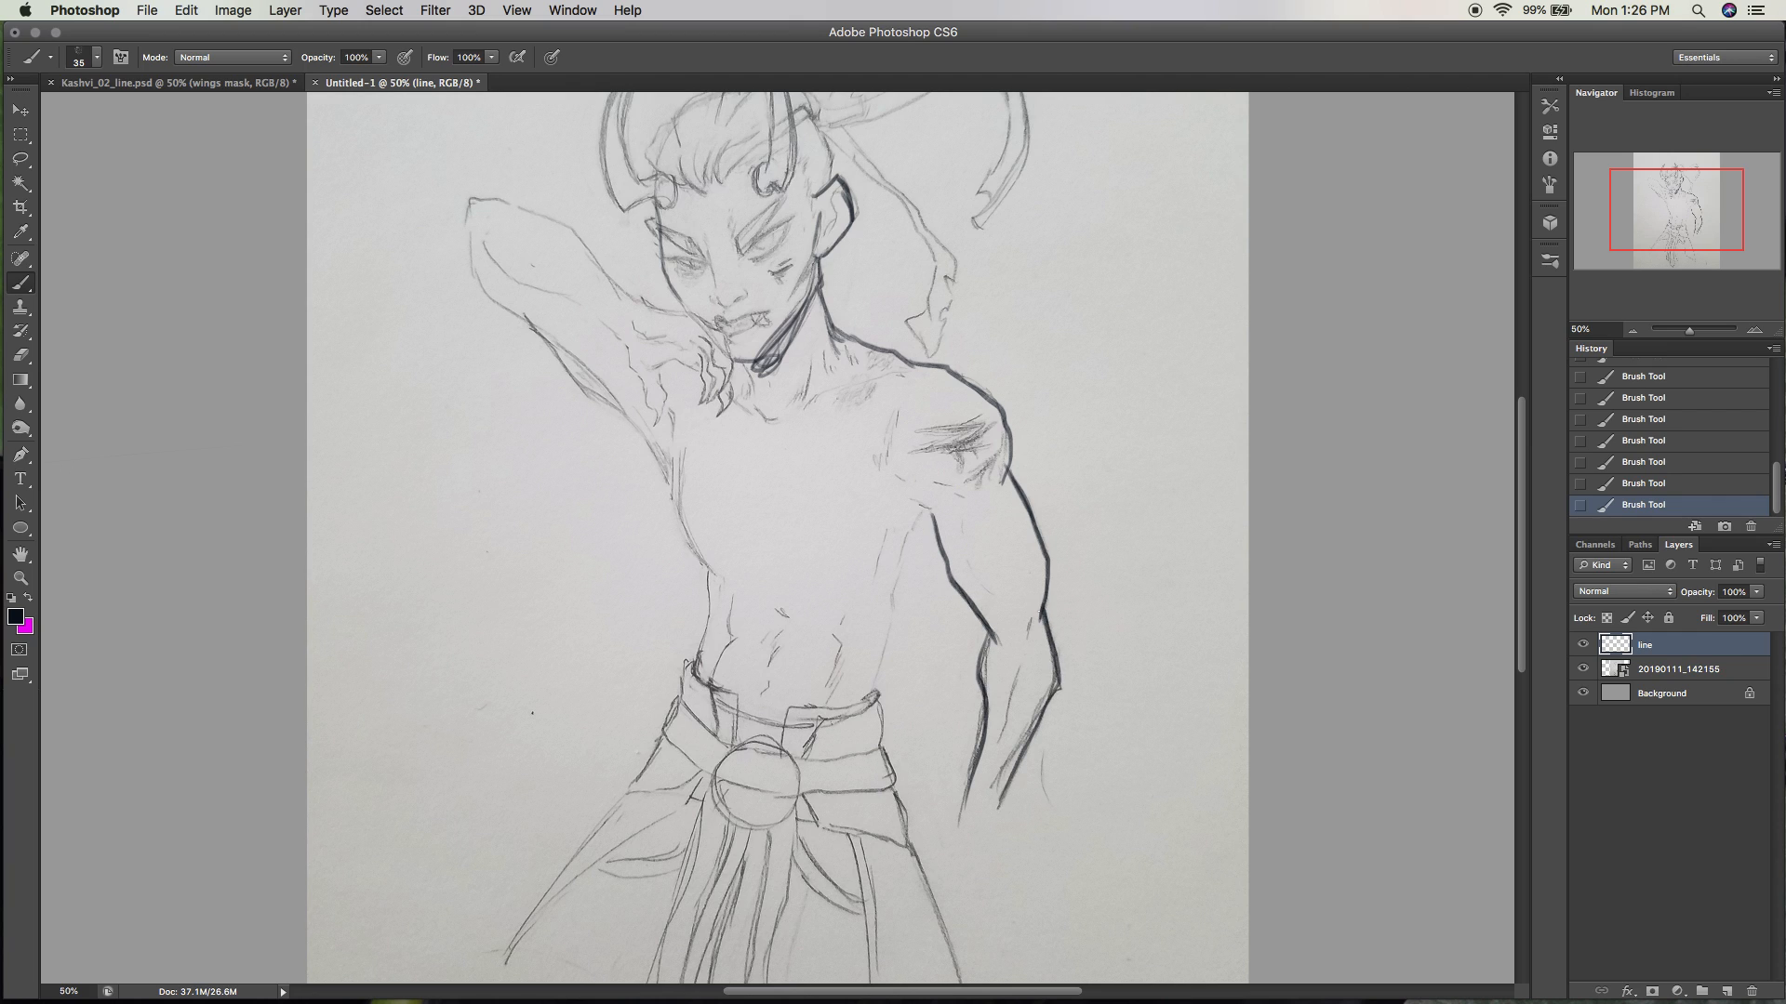
Step back through the document history to the earliest recorded brush stroke.
mouse_move(1646, 486)
left_mouse_down()
mouse_move(1688, 377)
mouse_move(1706, 483)
mouse_move(1682, 374)
left_mouse_up()
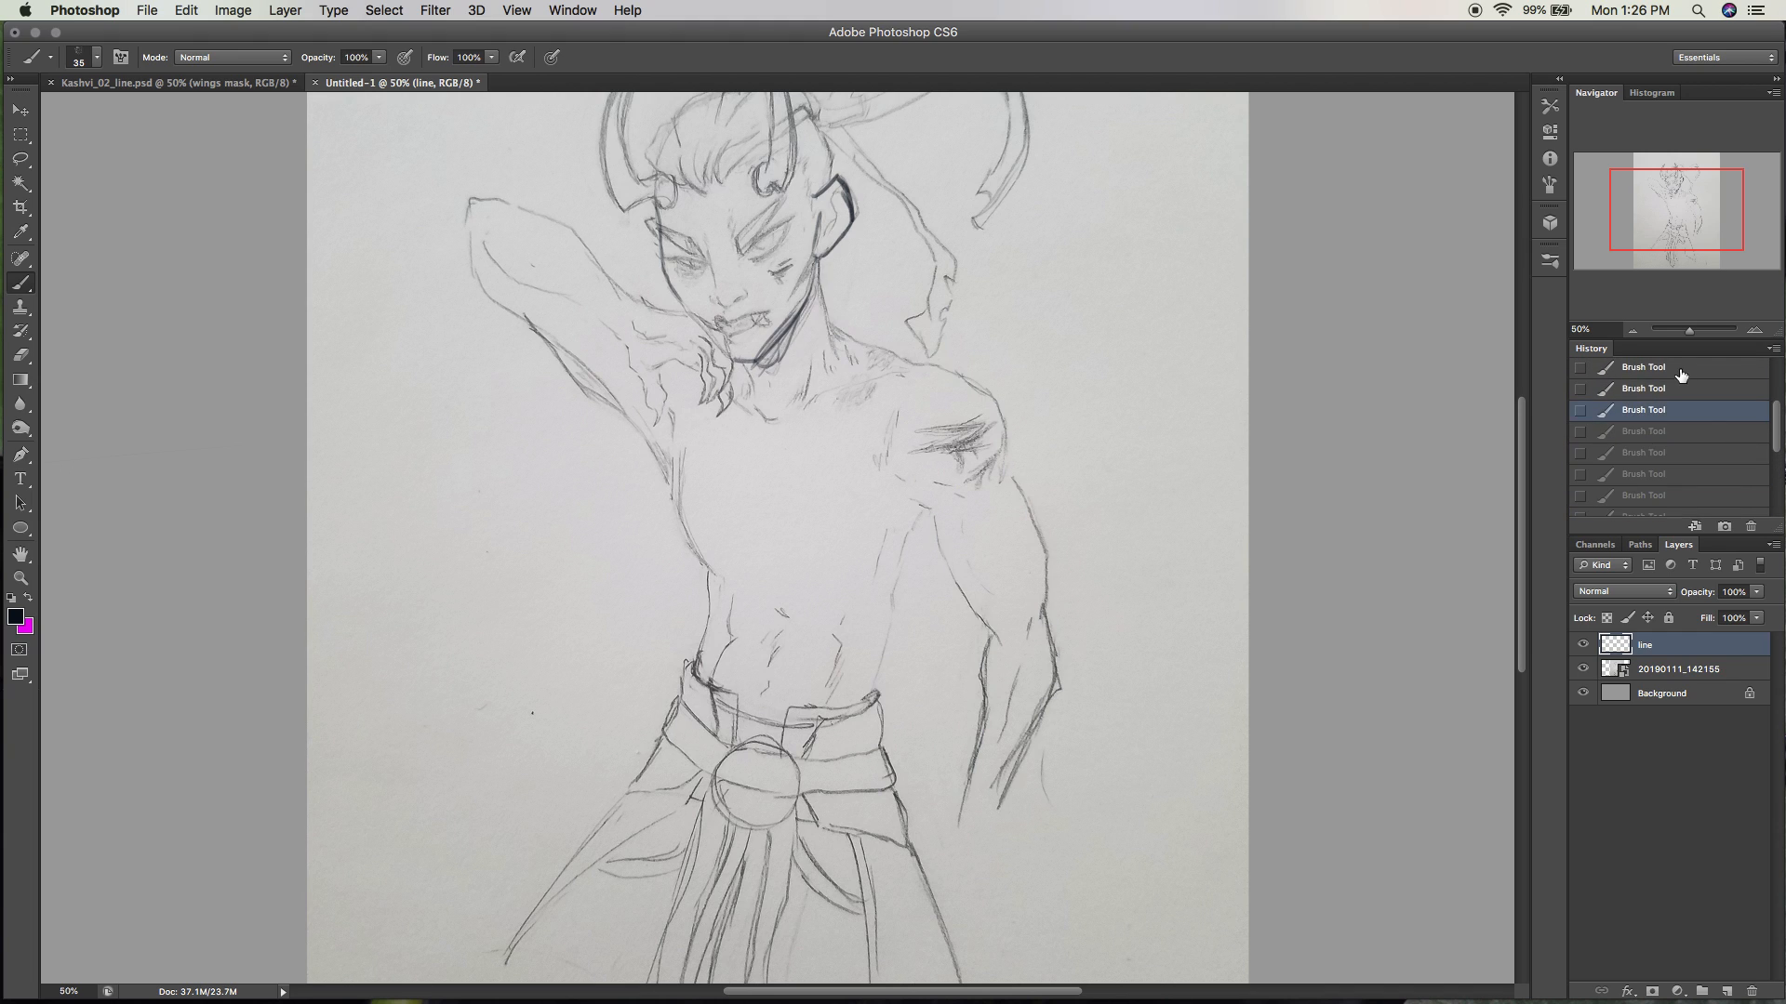
left_click_drag(1776, 430, 1774, 384)
left_click(1697, 400)
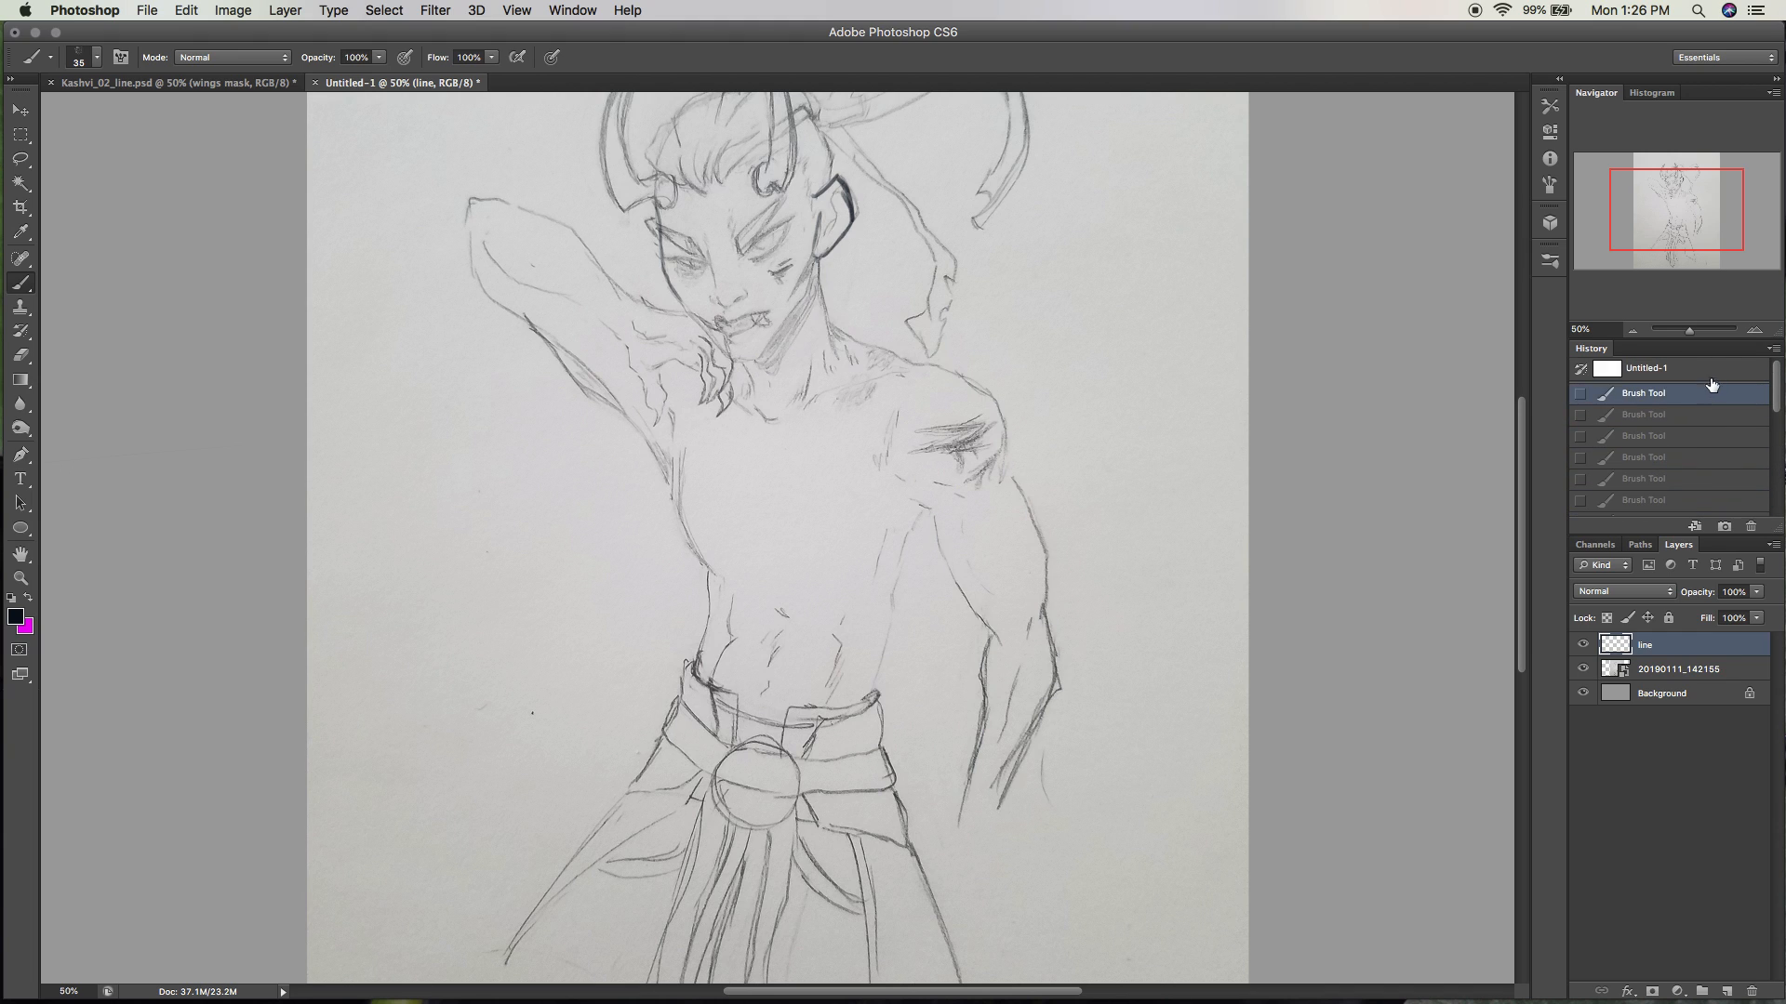
left_click(1738, 372)
left_click(1725, 394)
Erase the remaining ear and face strokes from the line layer.
scroll(1525, 468, "up", 3)
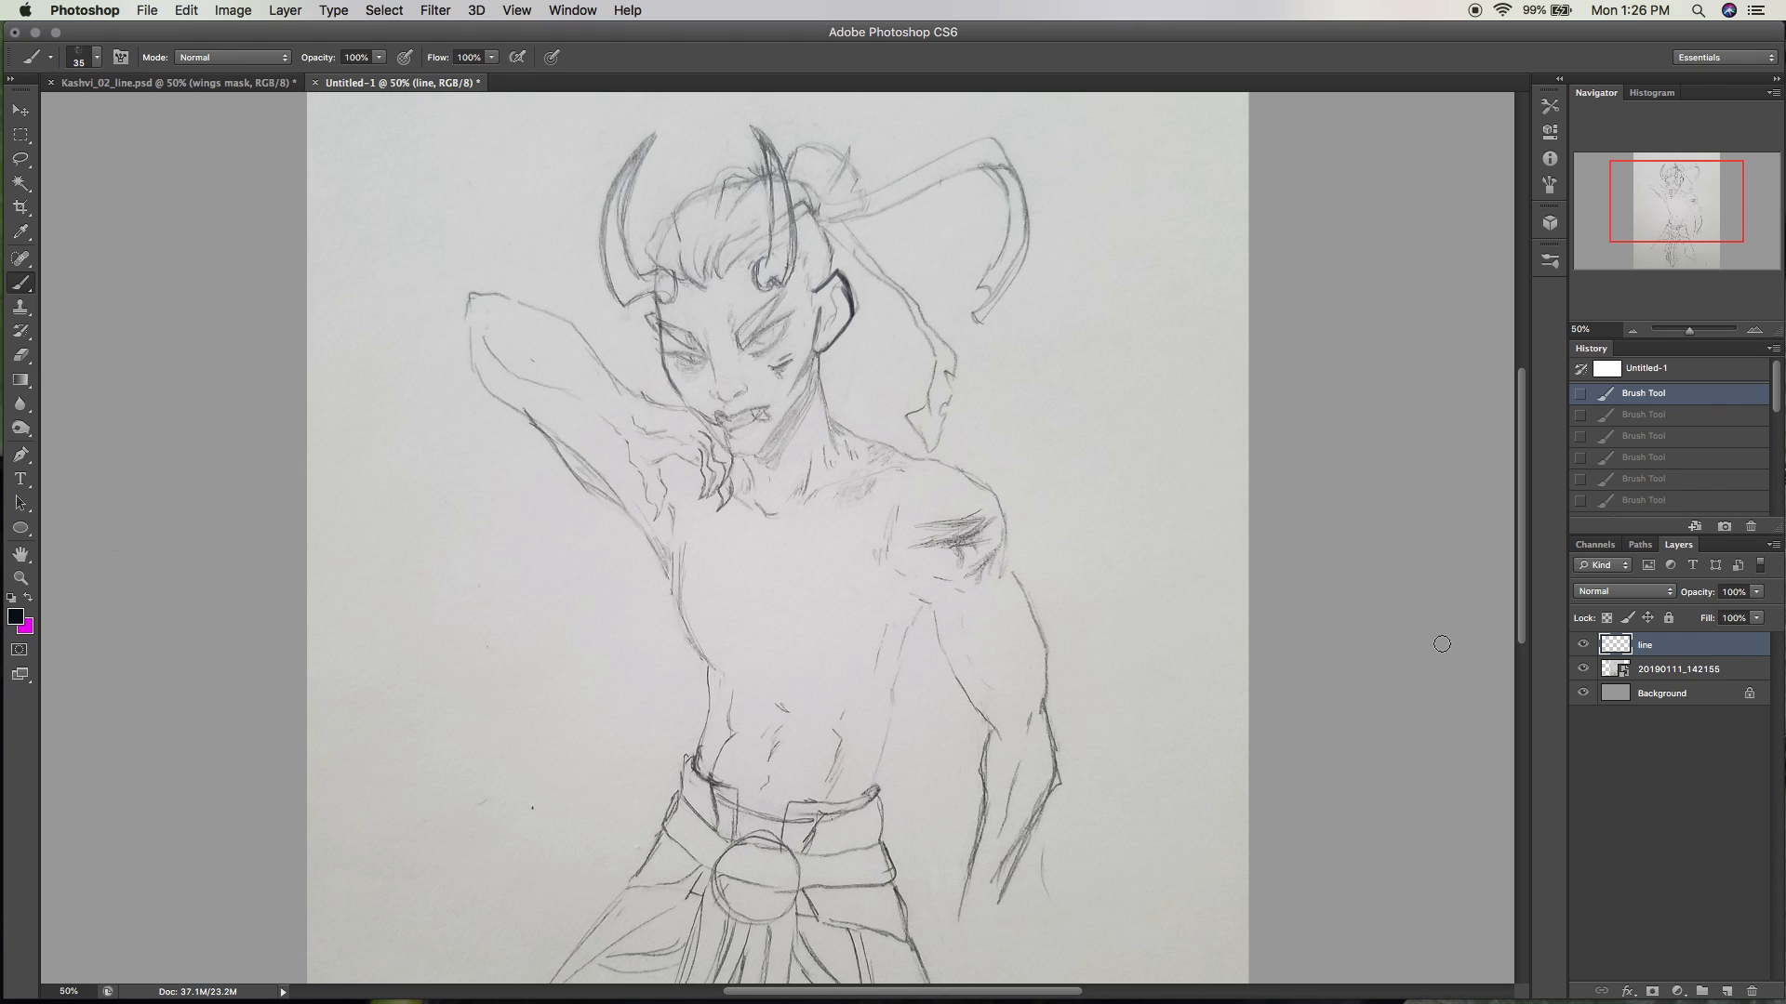
key("e")
mouse_move(810, 295)
left_mouse_down()
mouse_move(856, 288)
mouse_move(847, 325)
left_mouse_up()
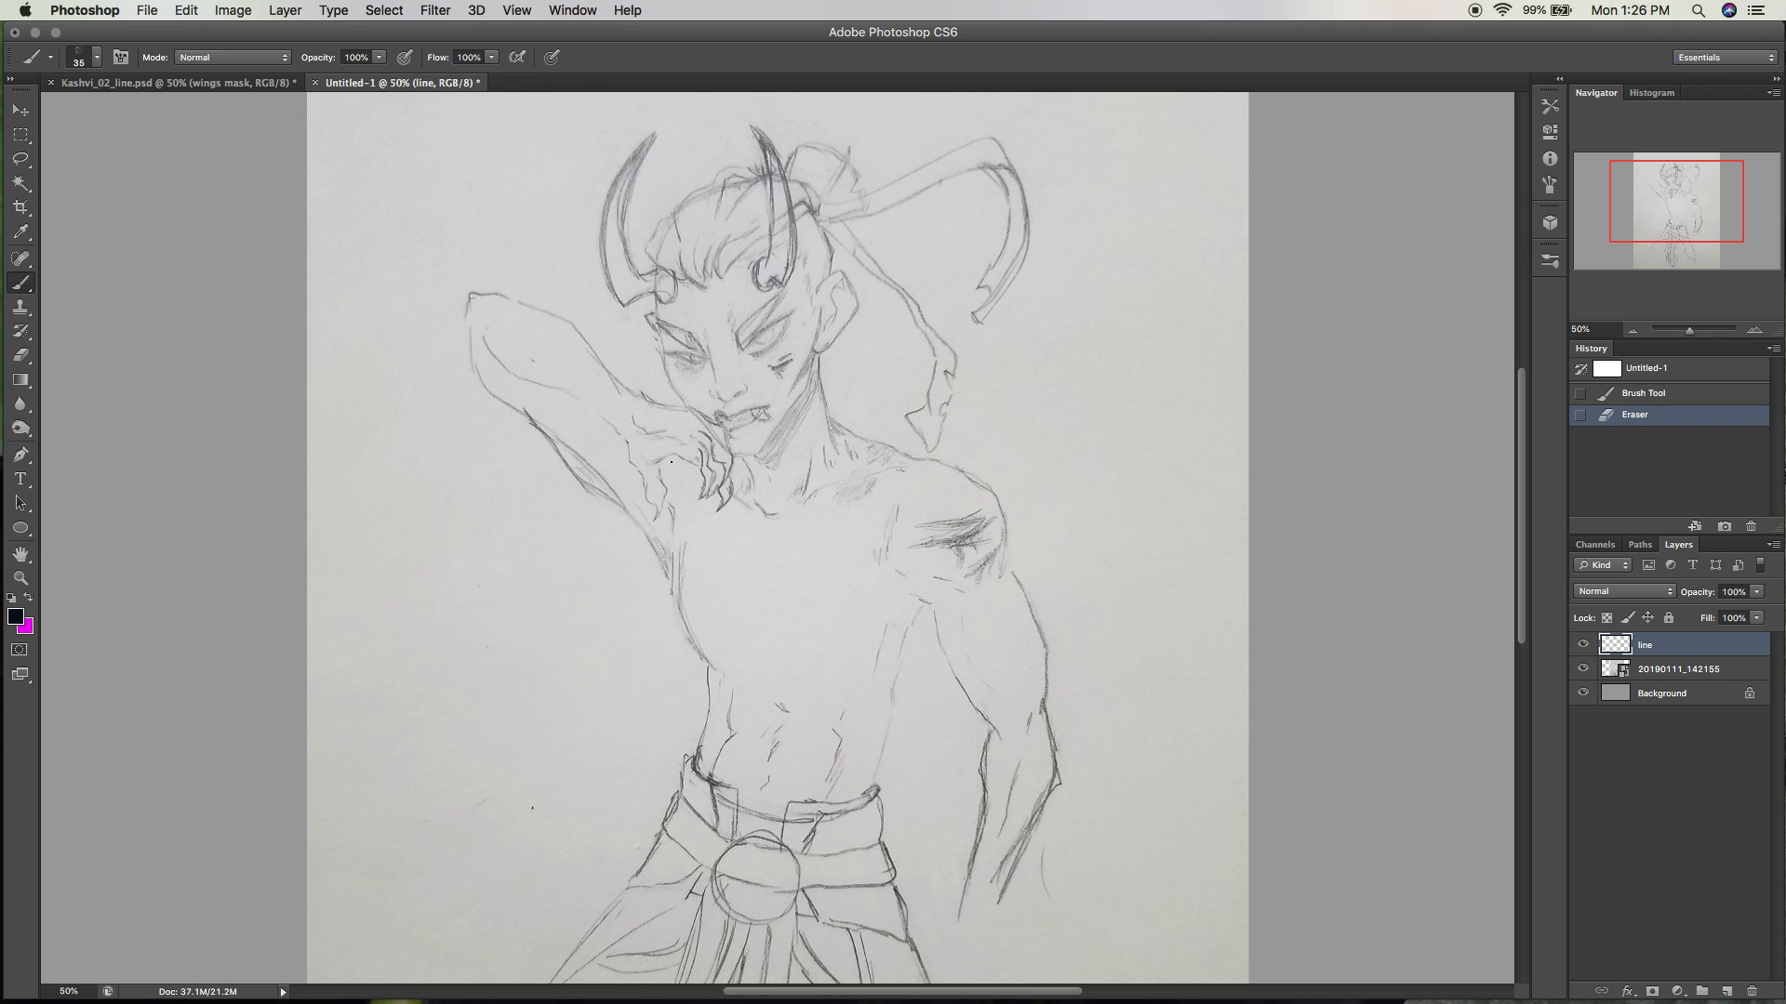
left_click(1632, 331)
left_click(1633, 330)
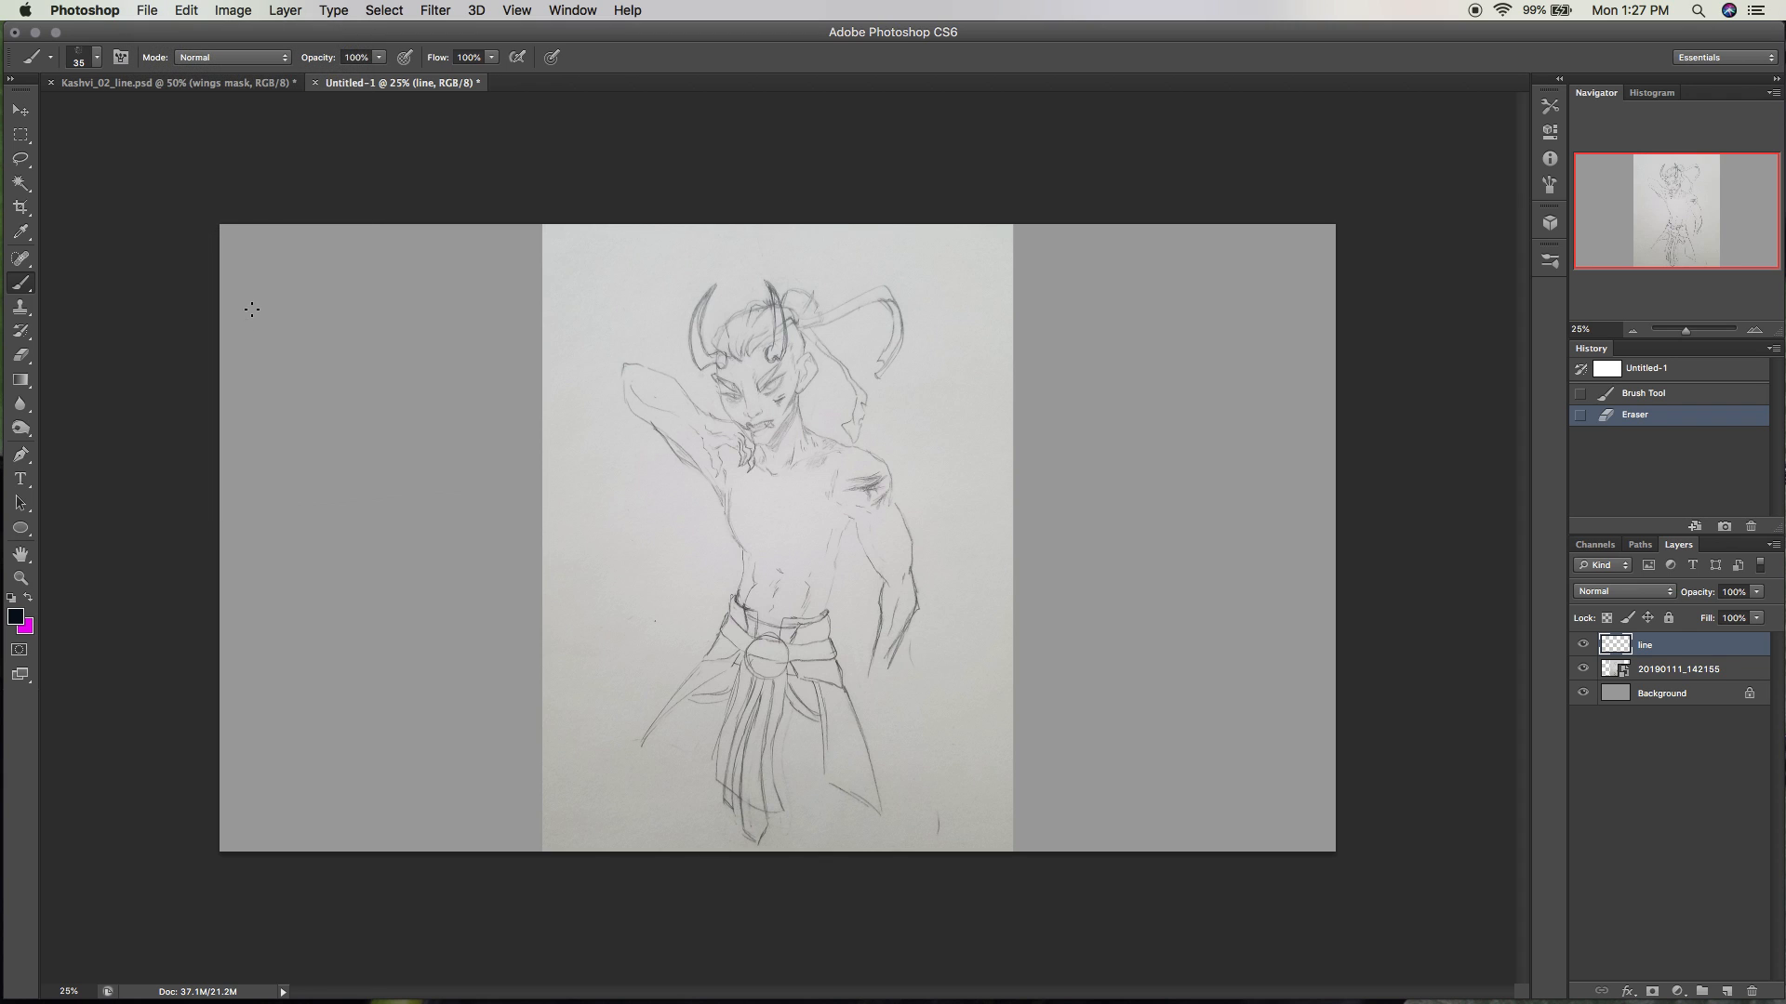
left_click(149, 13)
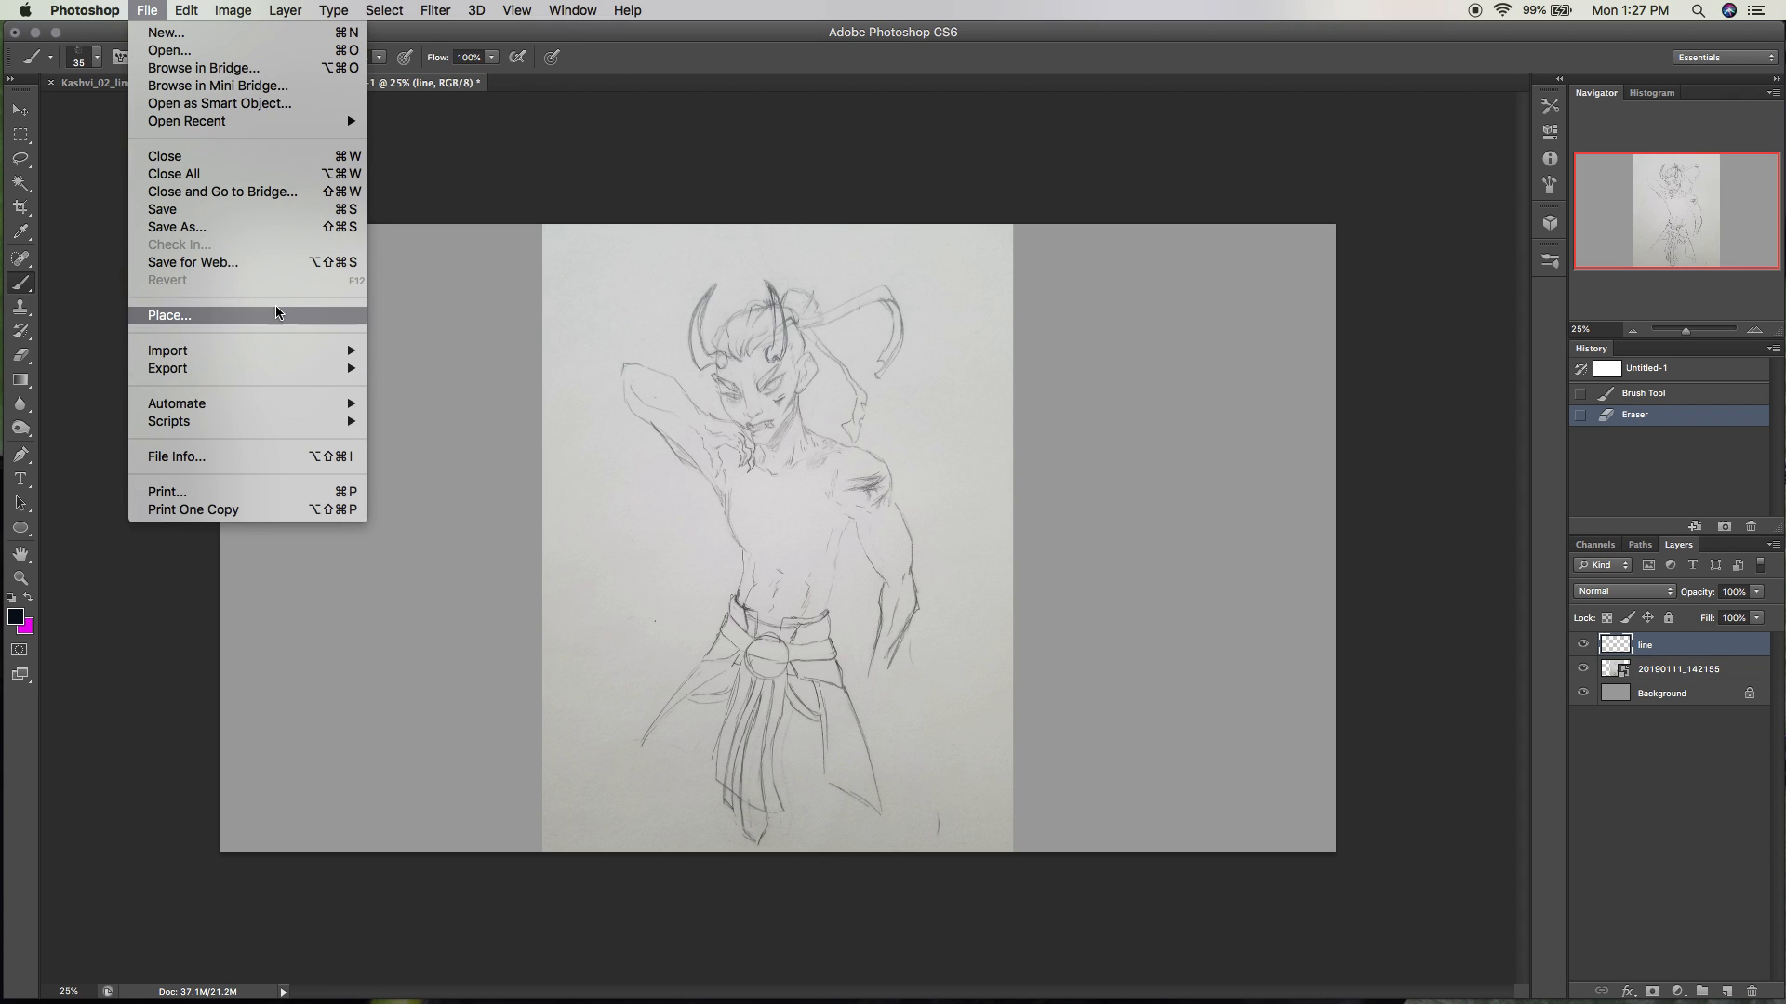
left_click(454, 609)
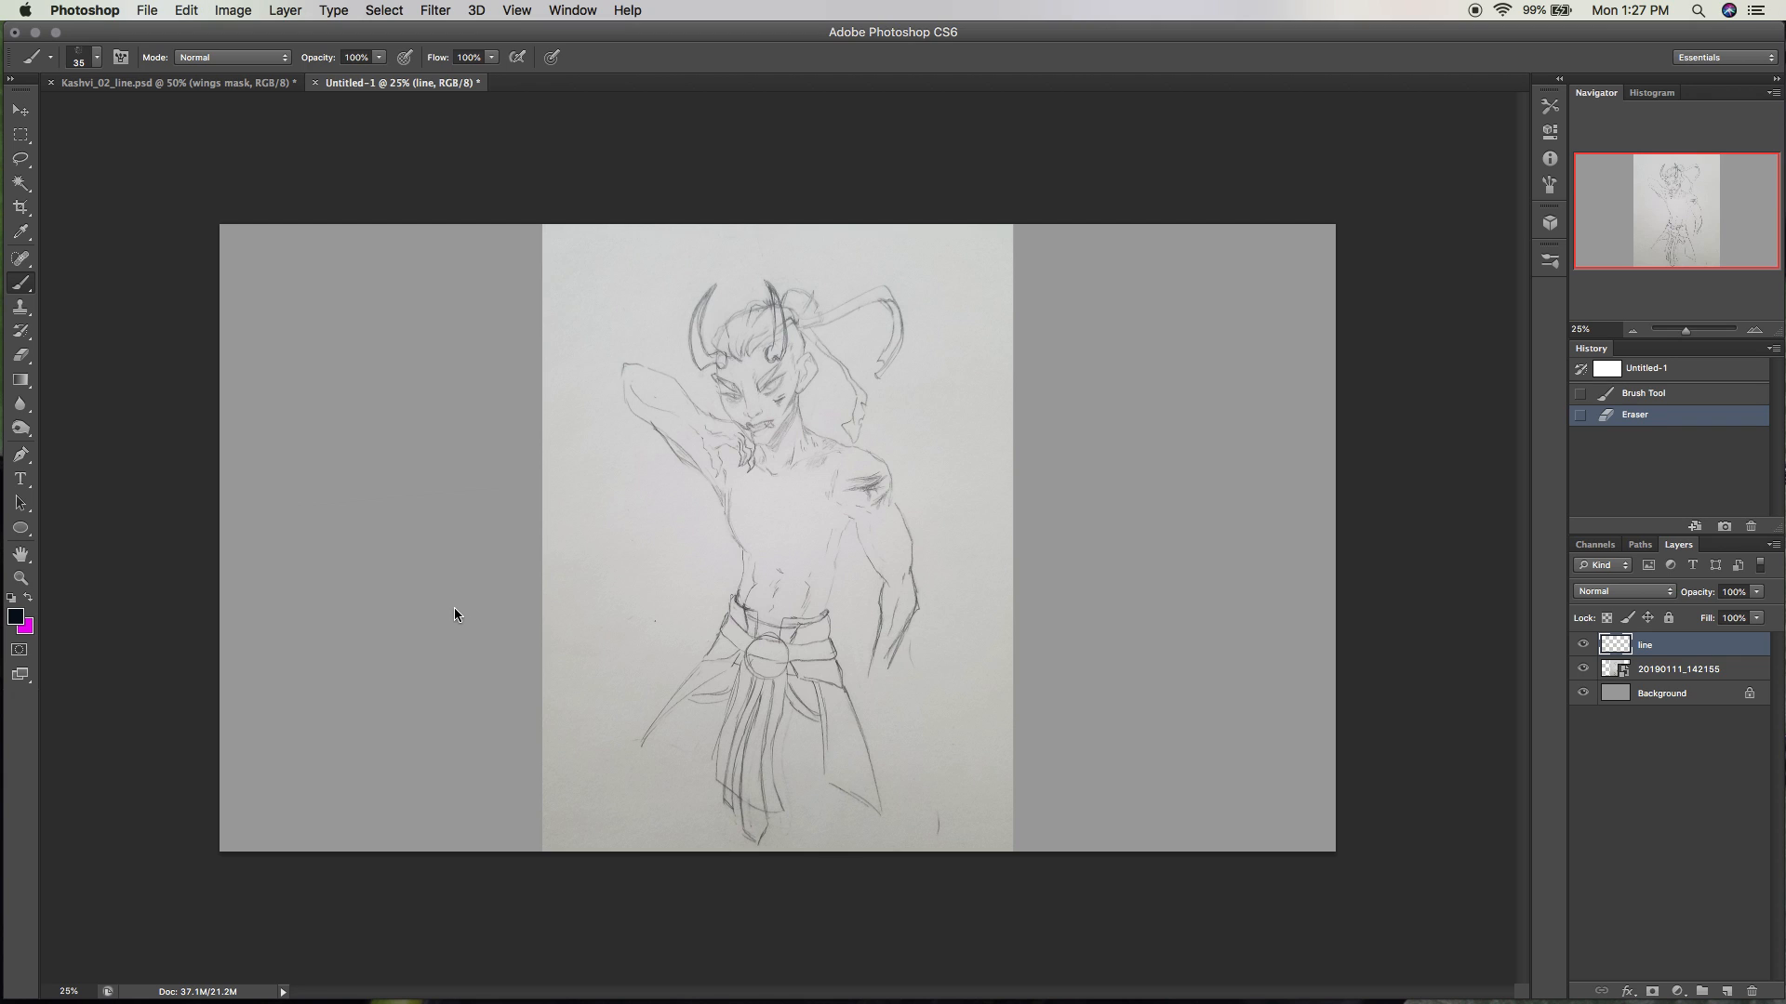
key("super+u")
left_click(1033, 346)
Add a blank layer above the line layer and duplicate it, leaving the duplicate selected.
left_click(1726, 989)
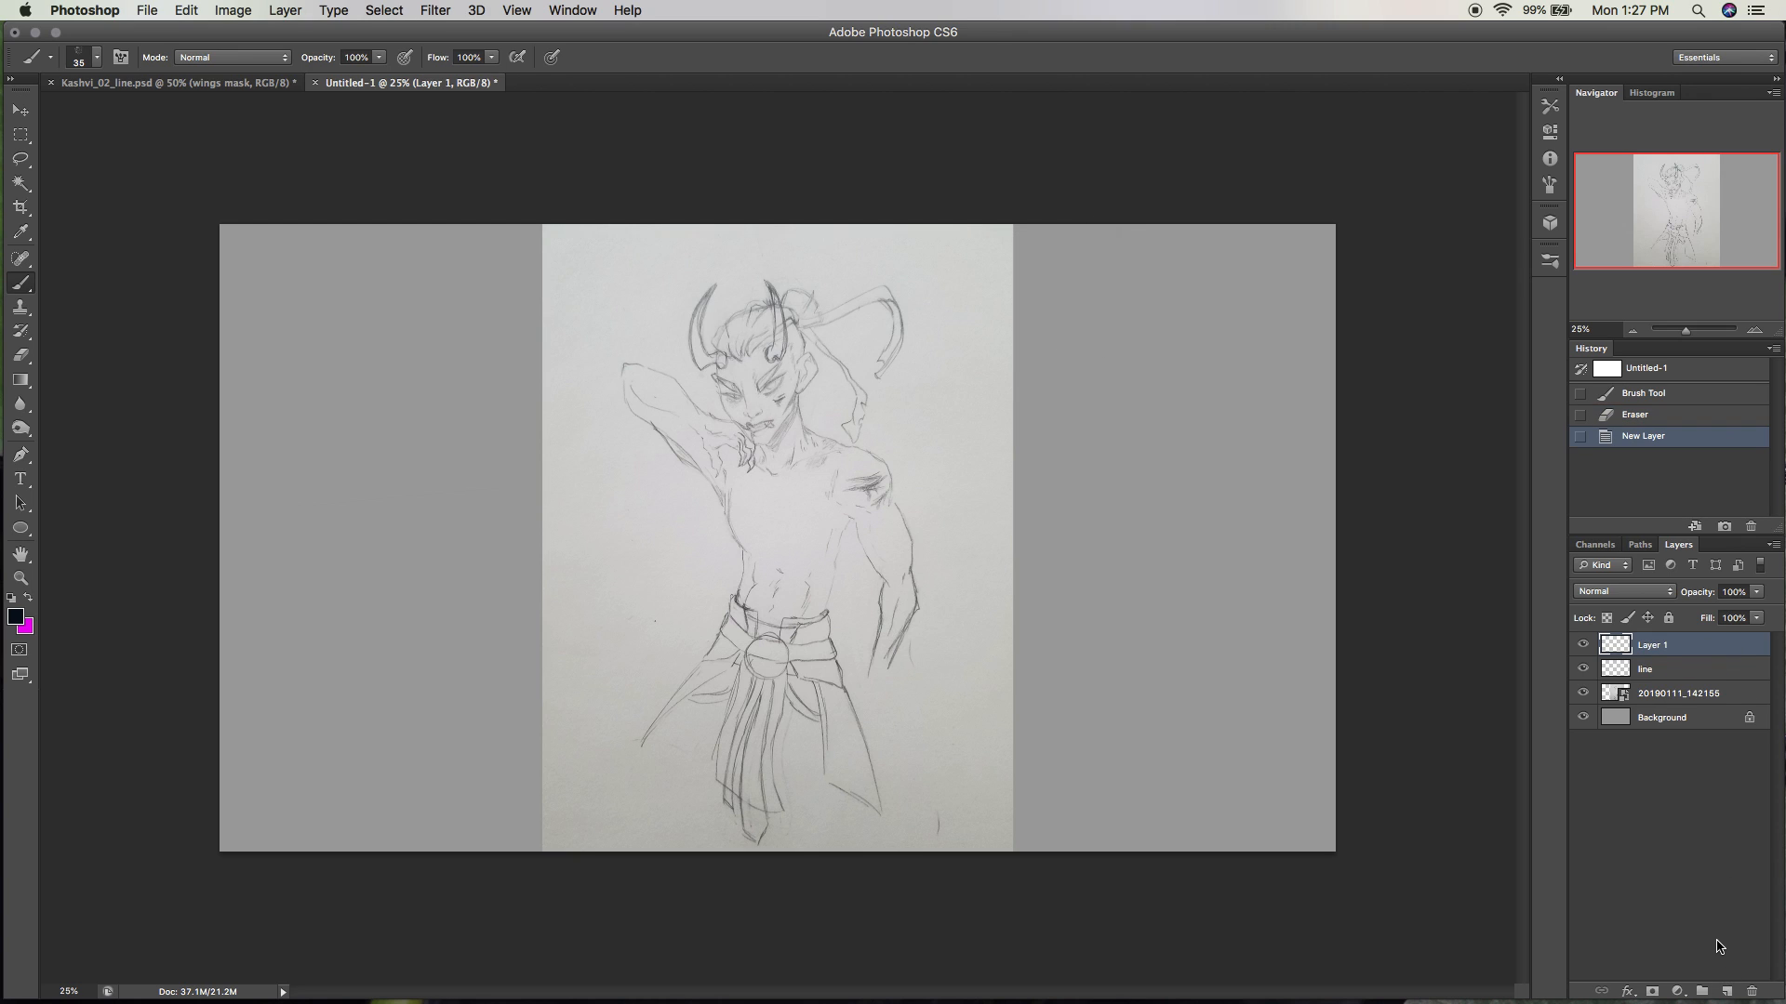
key("super+j")
double_click(1660, 669)
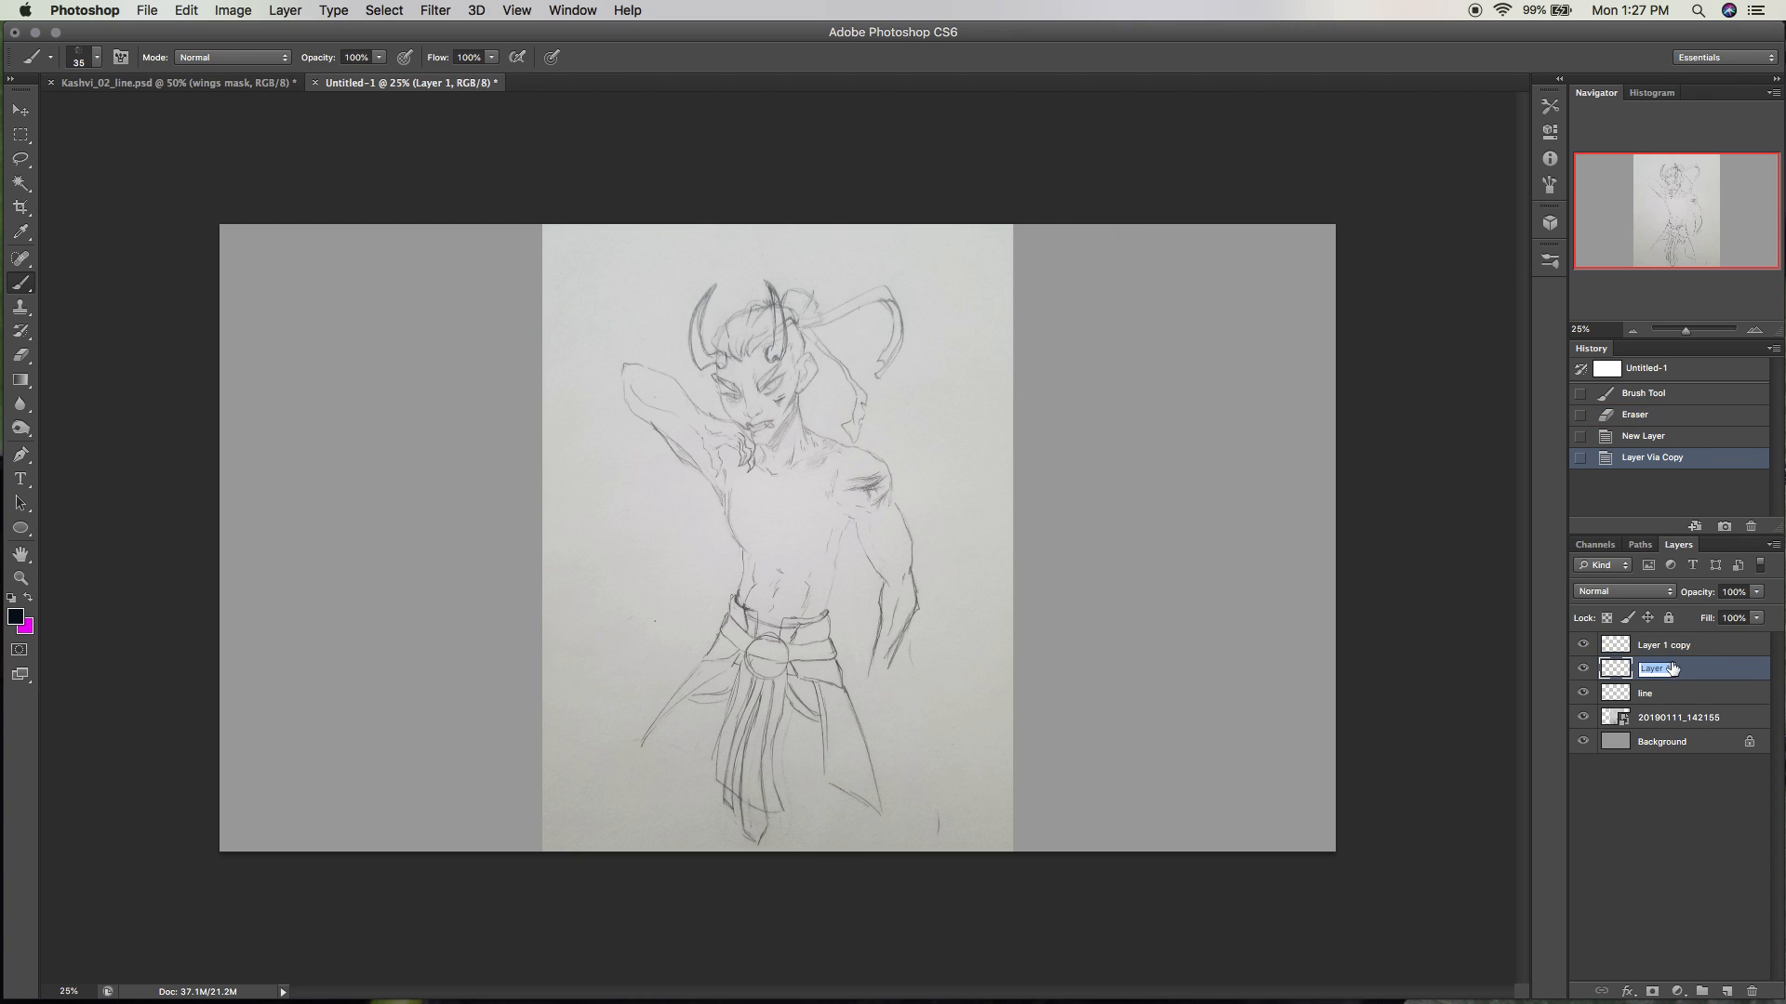
left_click(1666, 806)
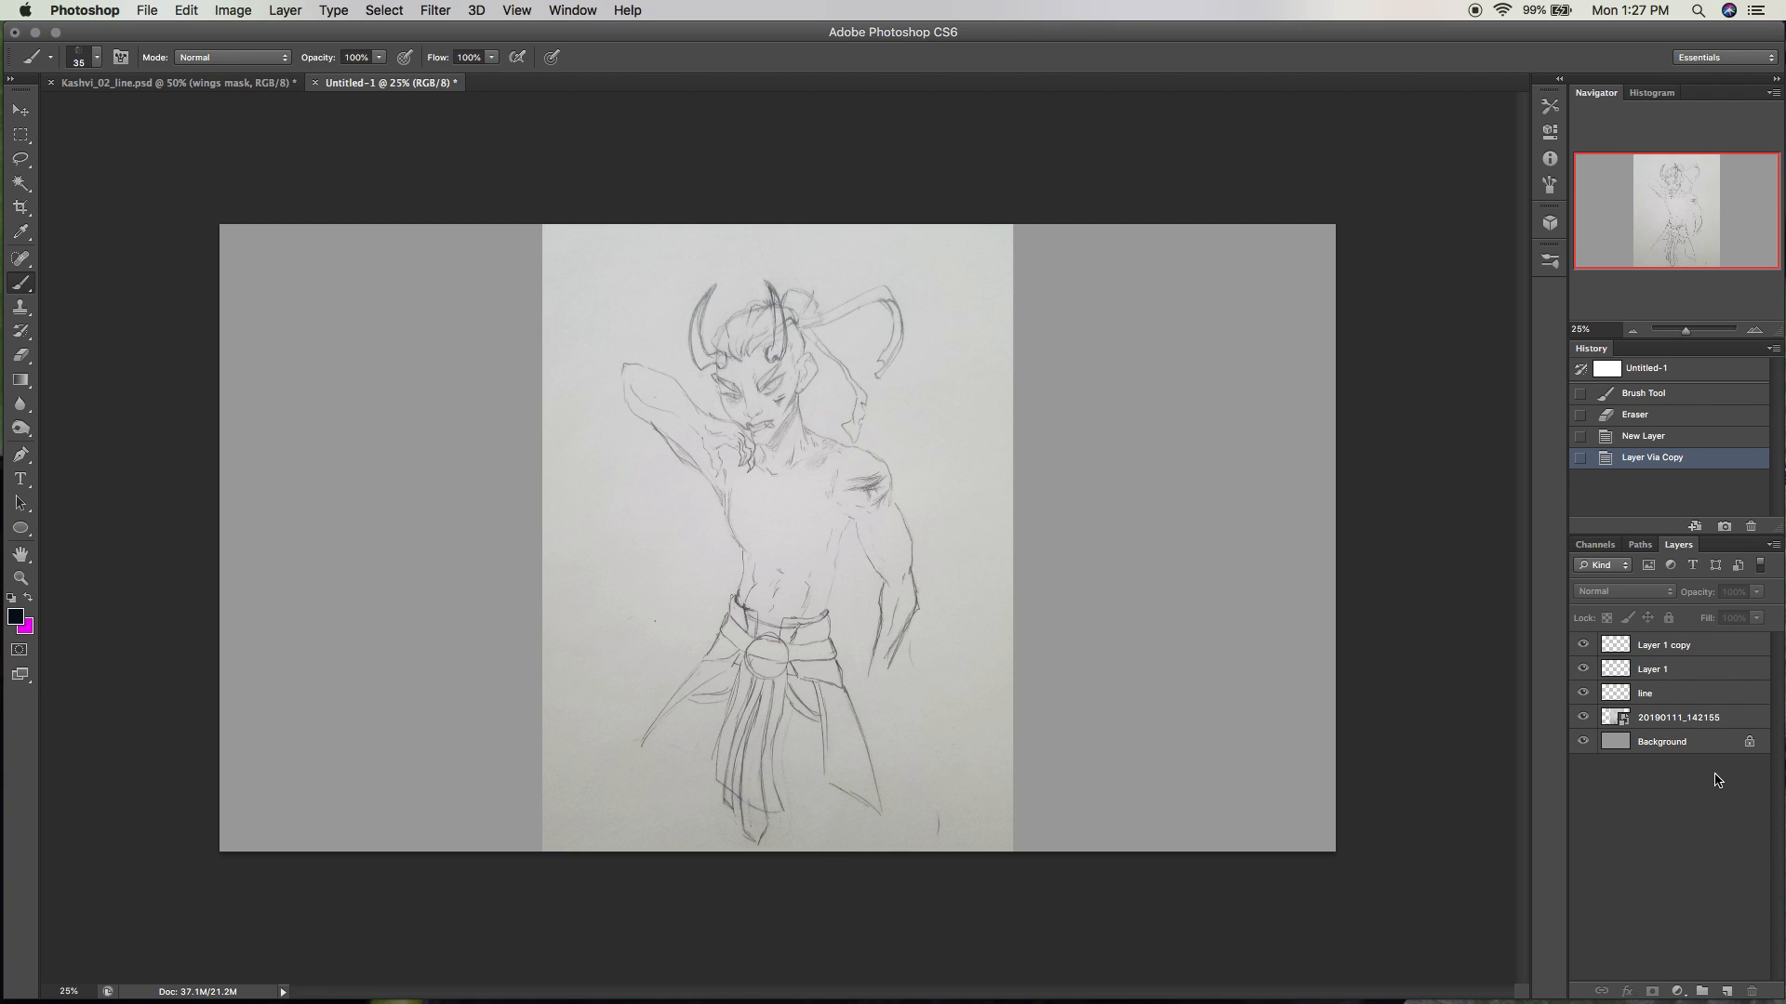
left_click(1683, 647)
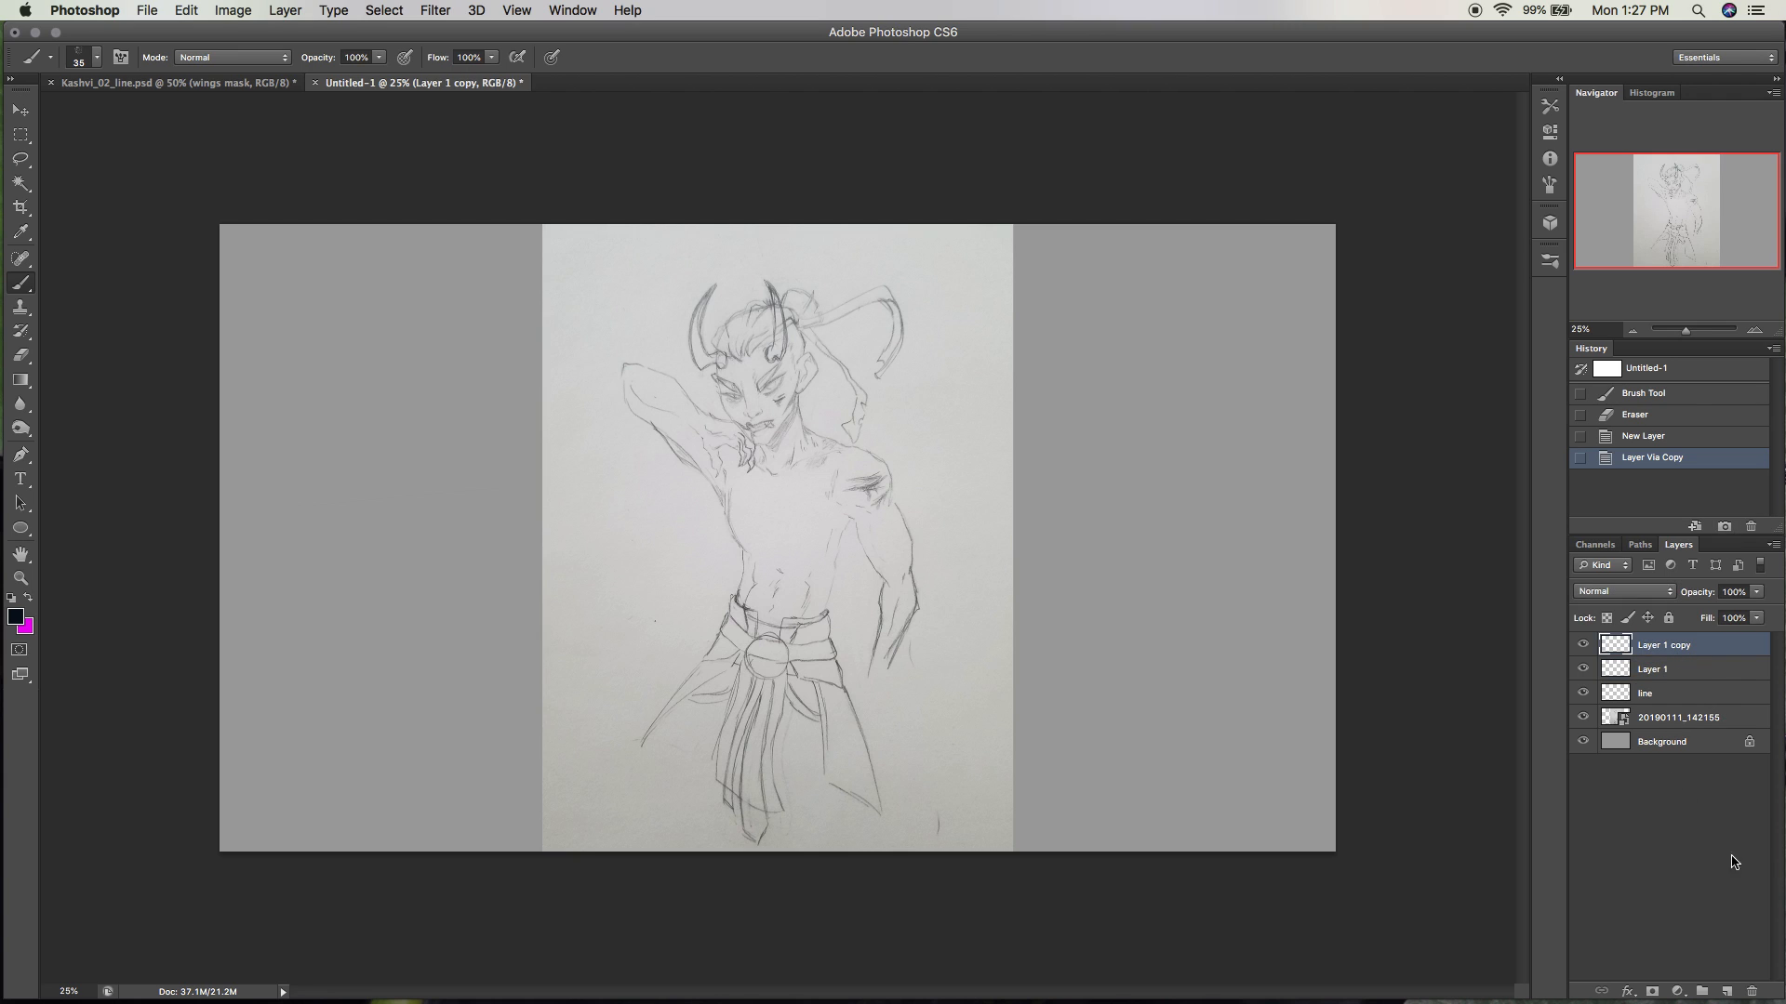
Delete the duplicate of the blank layer and hide the sketch layer 20190111_142155.
left_click(1751, 990)
left_click(1033, 346)
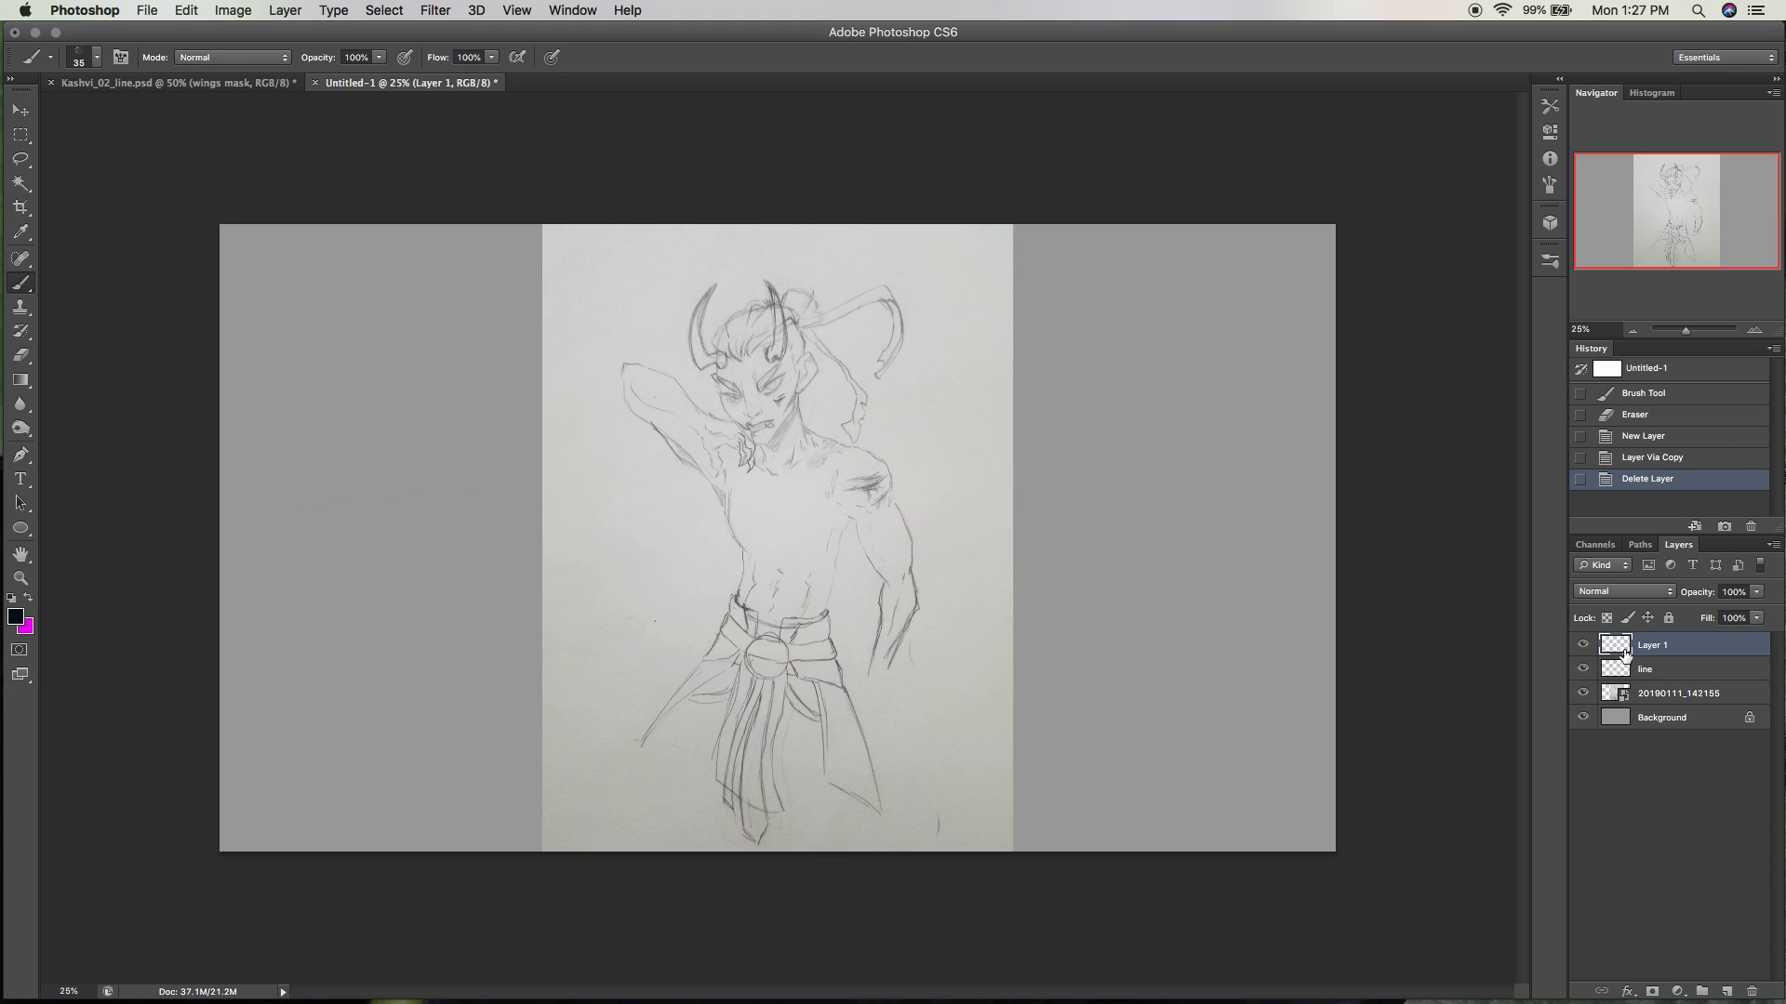
left_click(1582, 693)
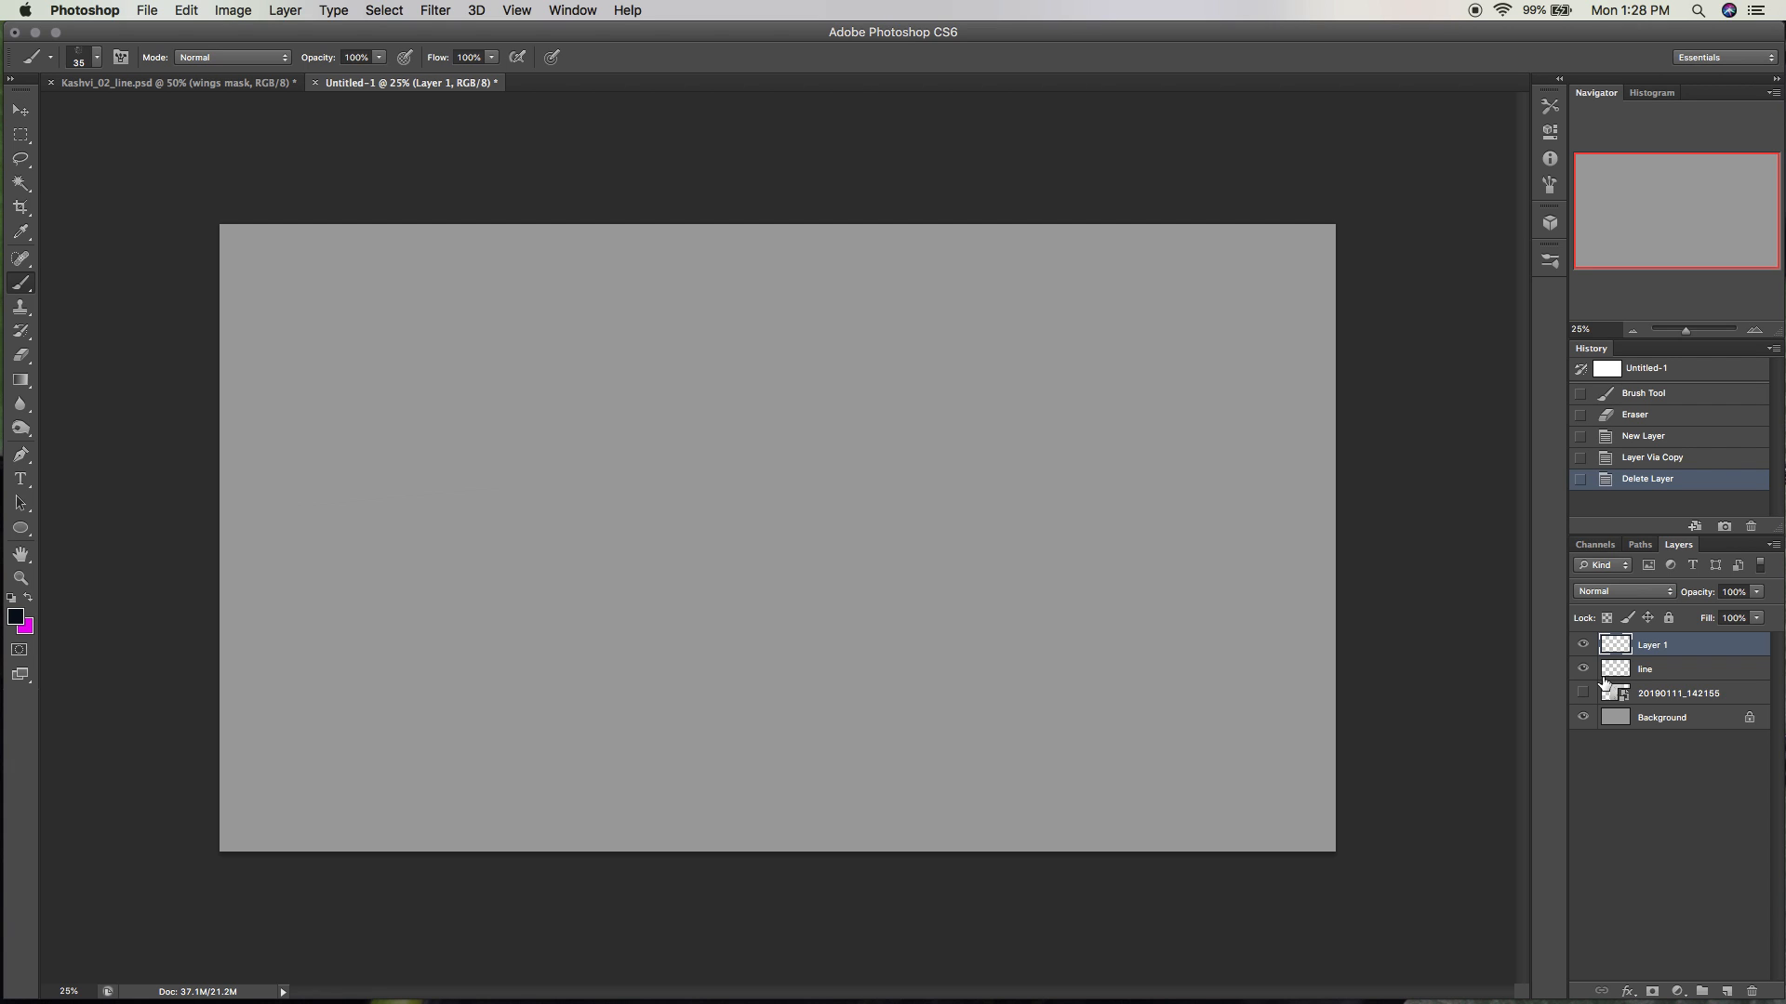
Activate the Polygon tool and set its stroke colour to black.
left_click(23, 529)
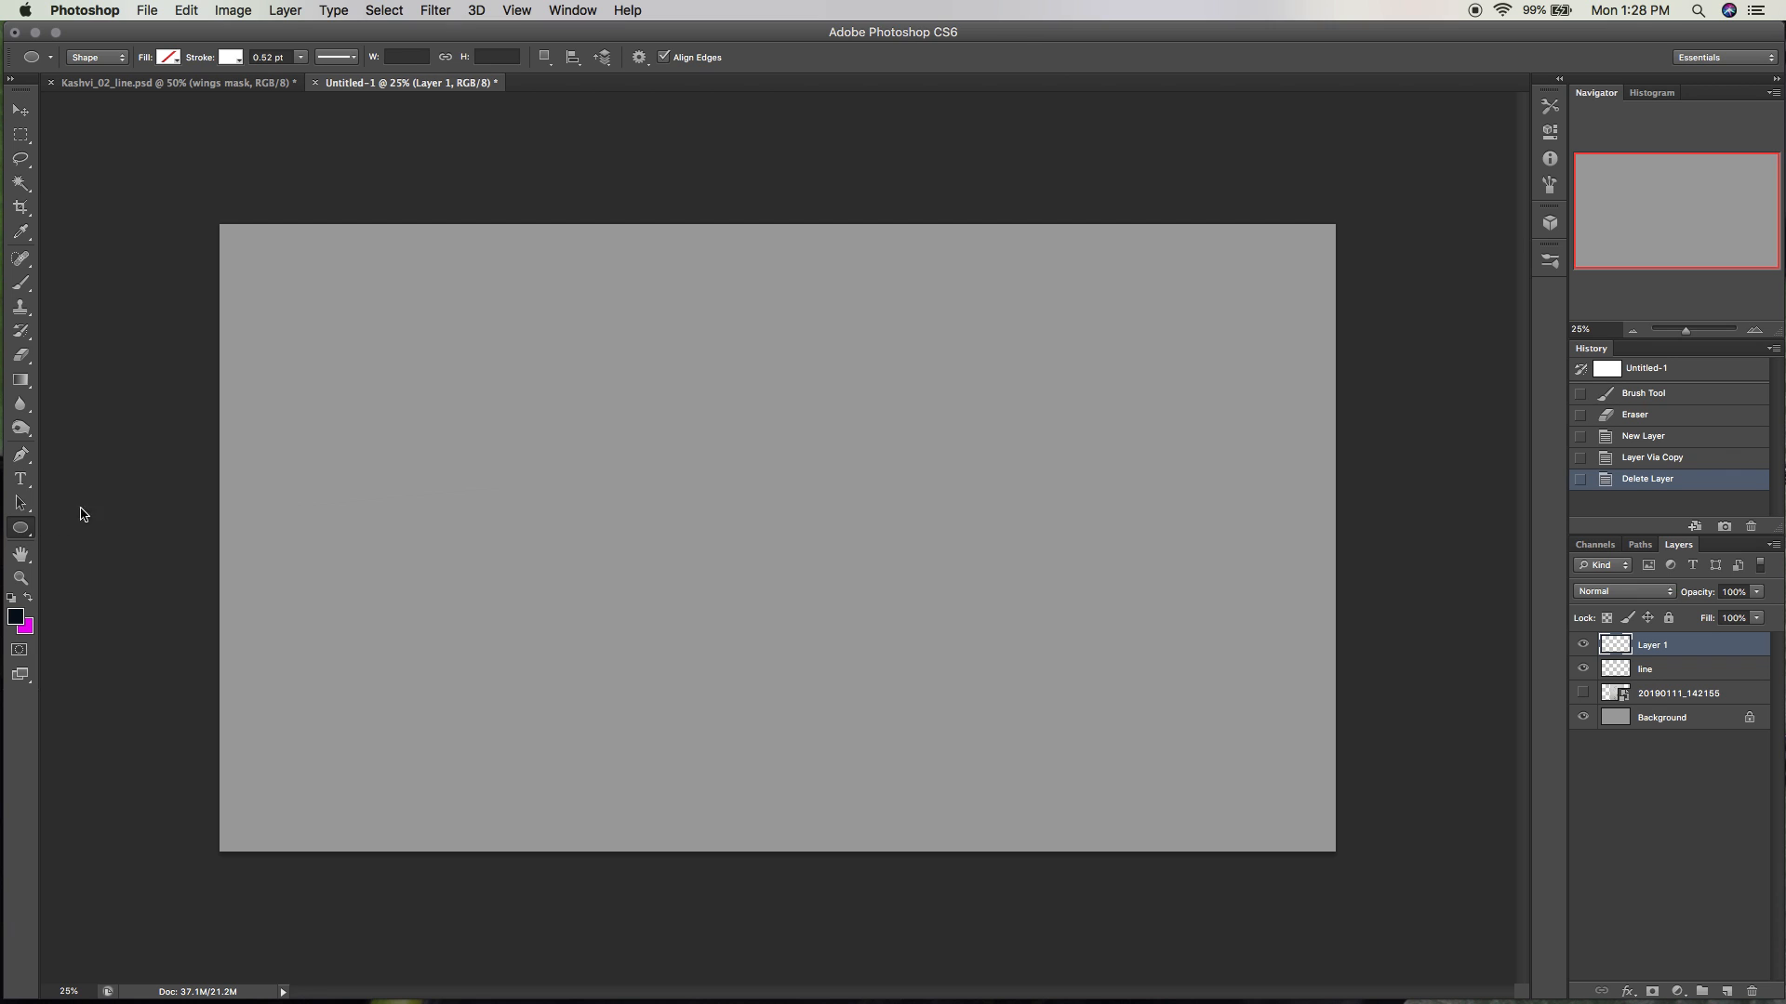
key("shift+u")
left_click(22, 530)
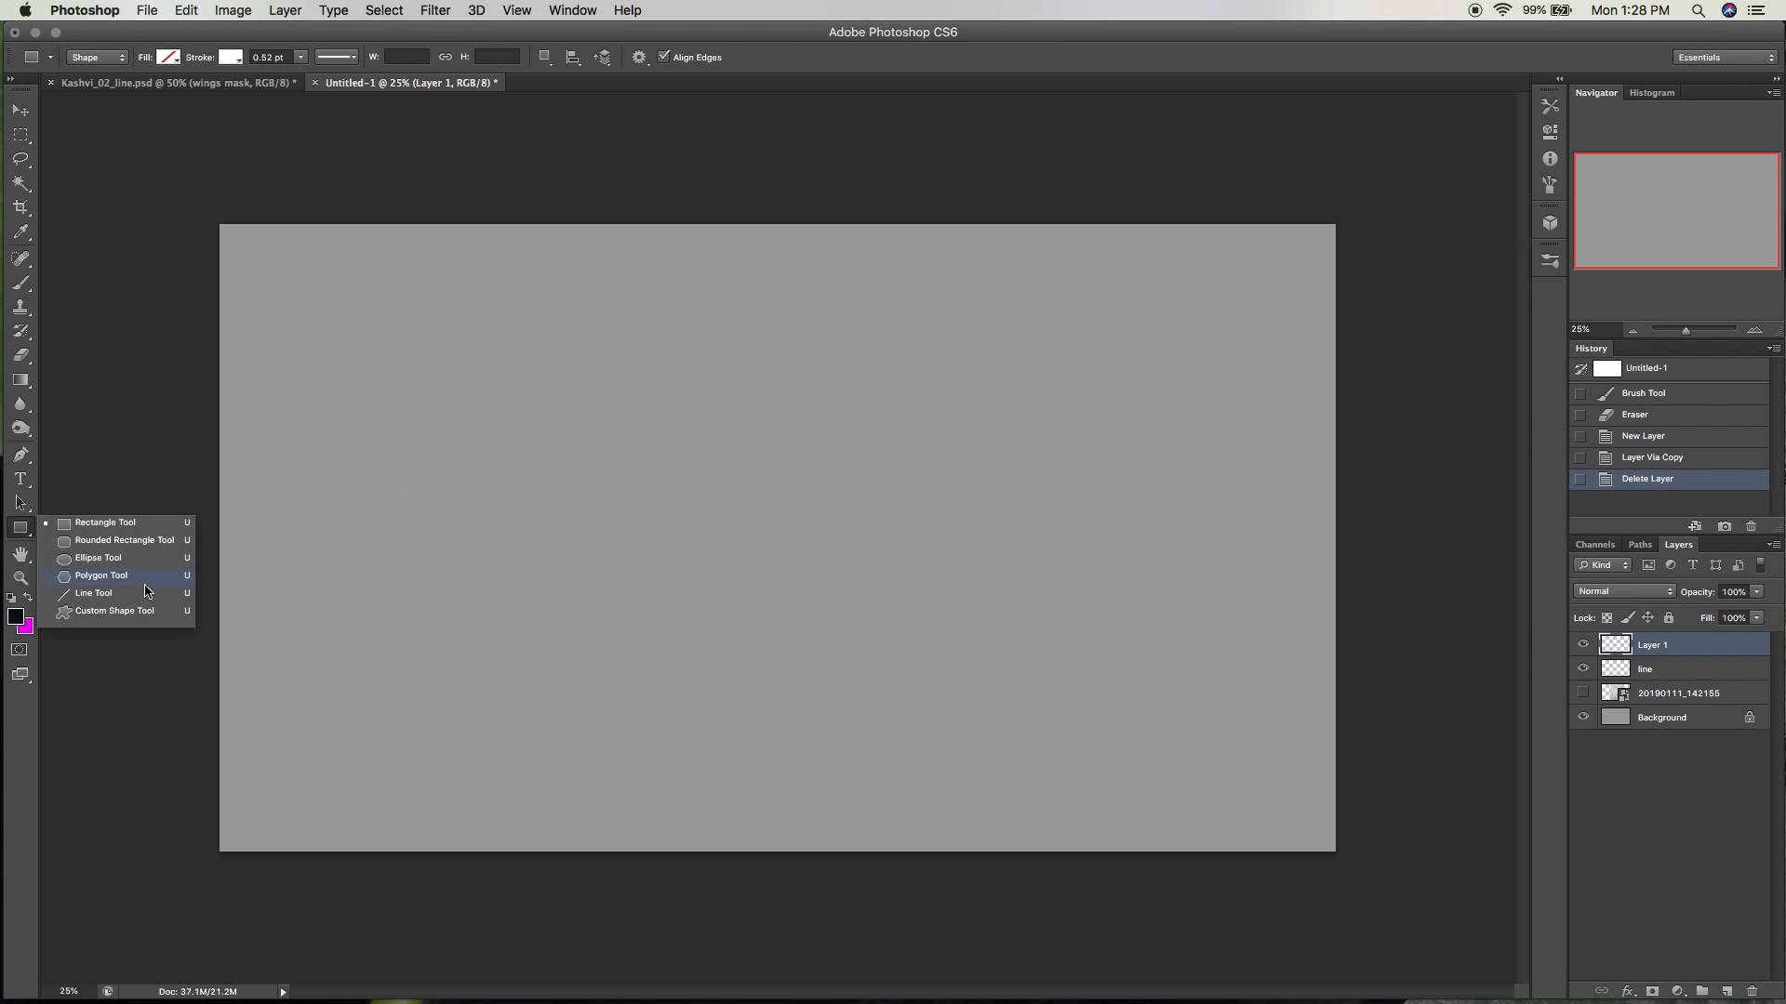
left_click(102, 575)
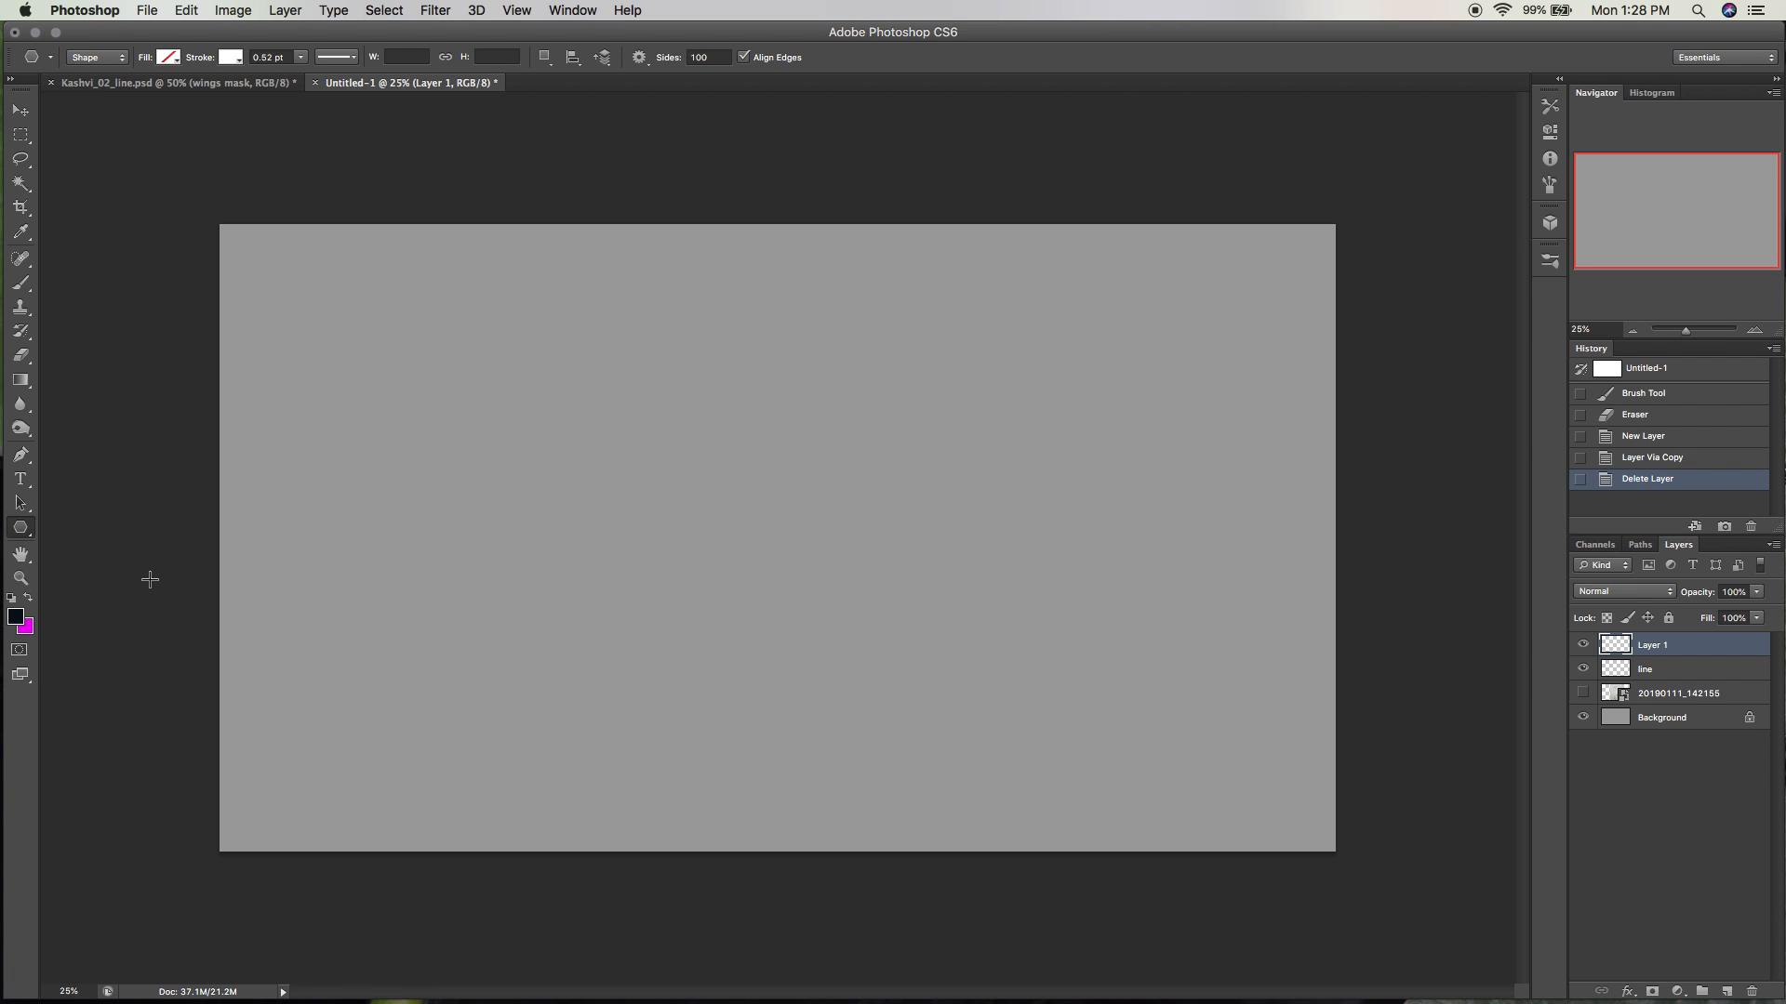
left_click(239, 57)
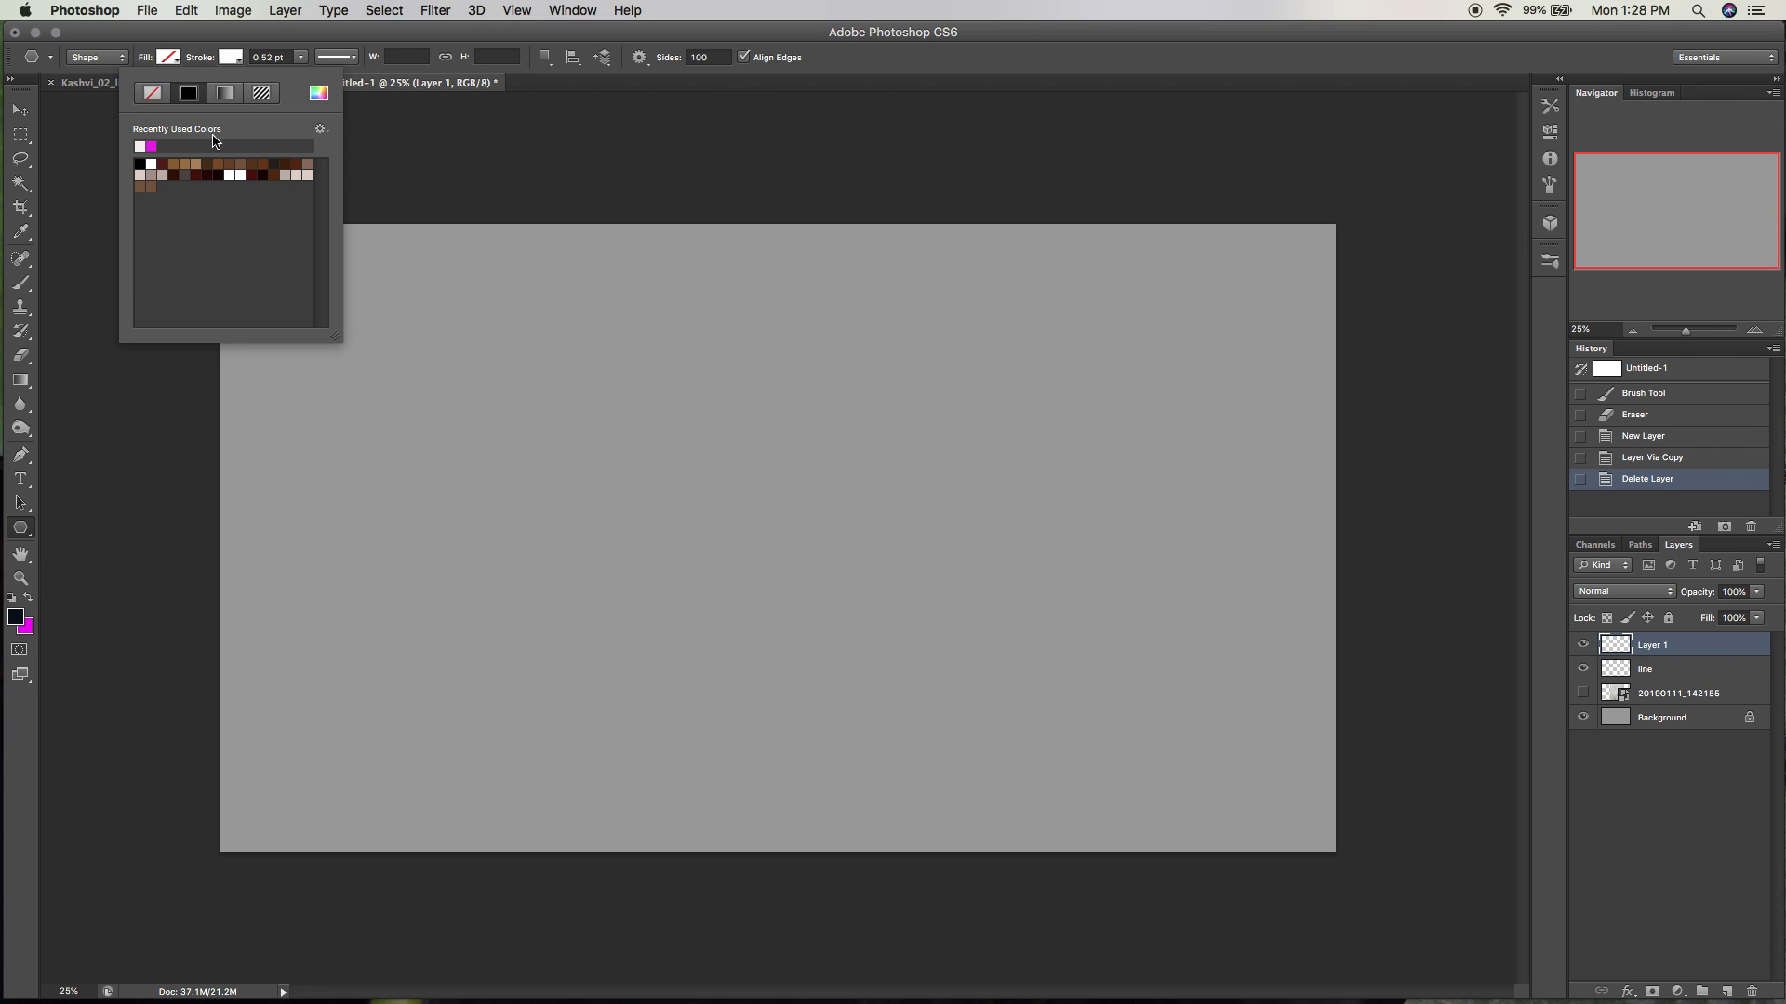
left_click(139, 163)
left_click(420, 191)
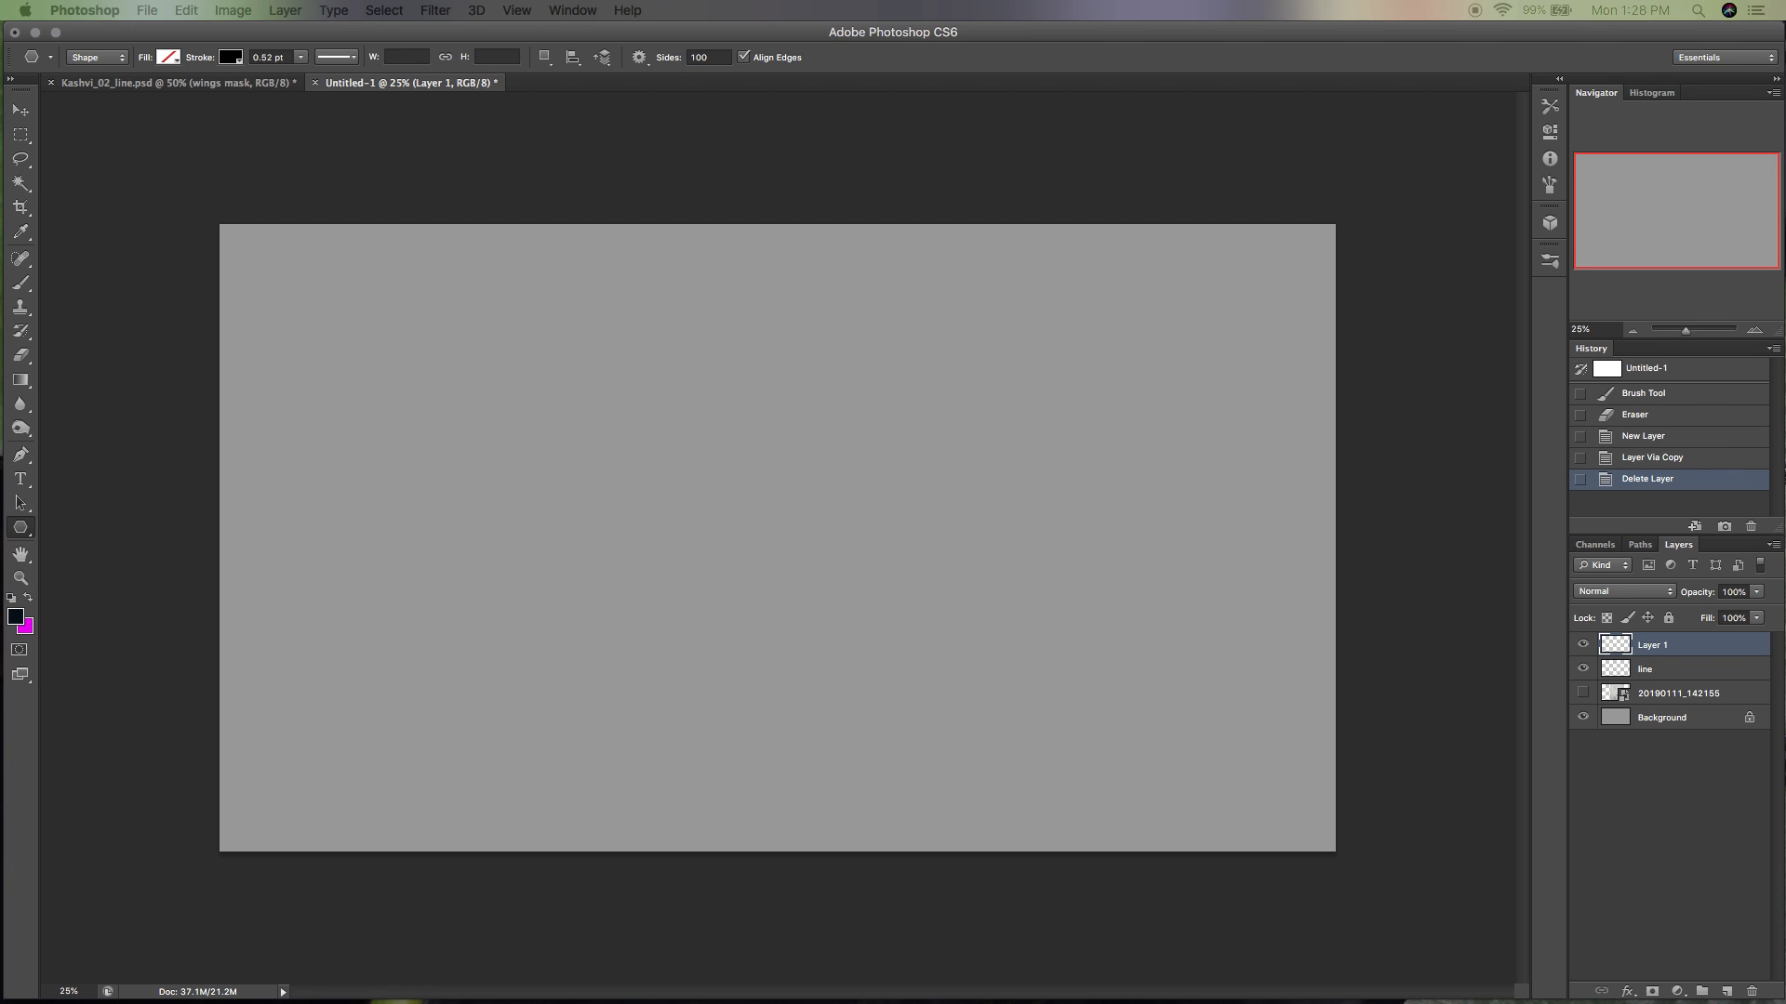
left_click(396, 231)
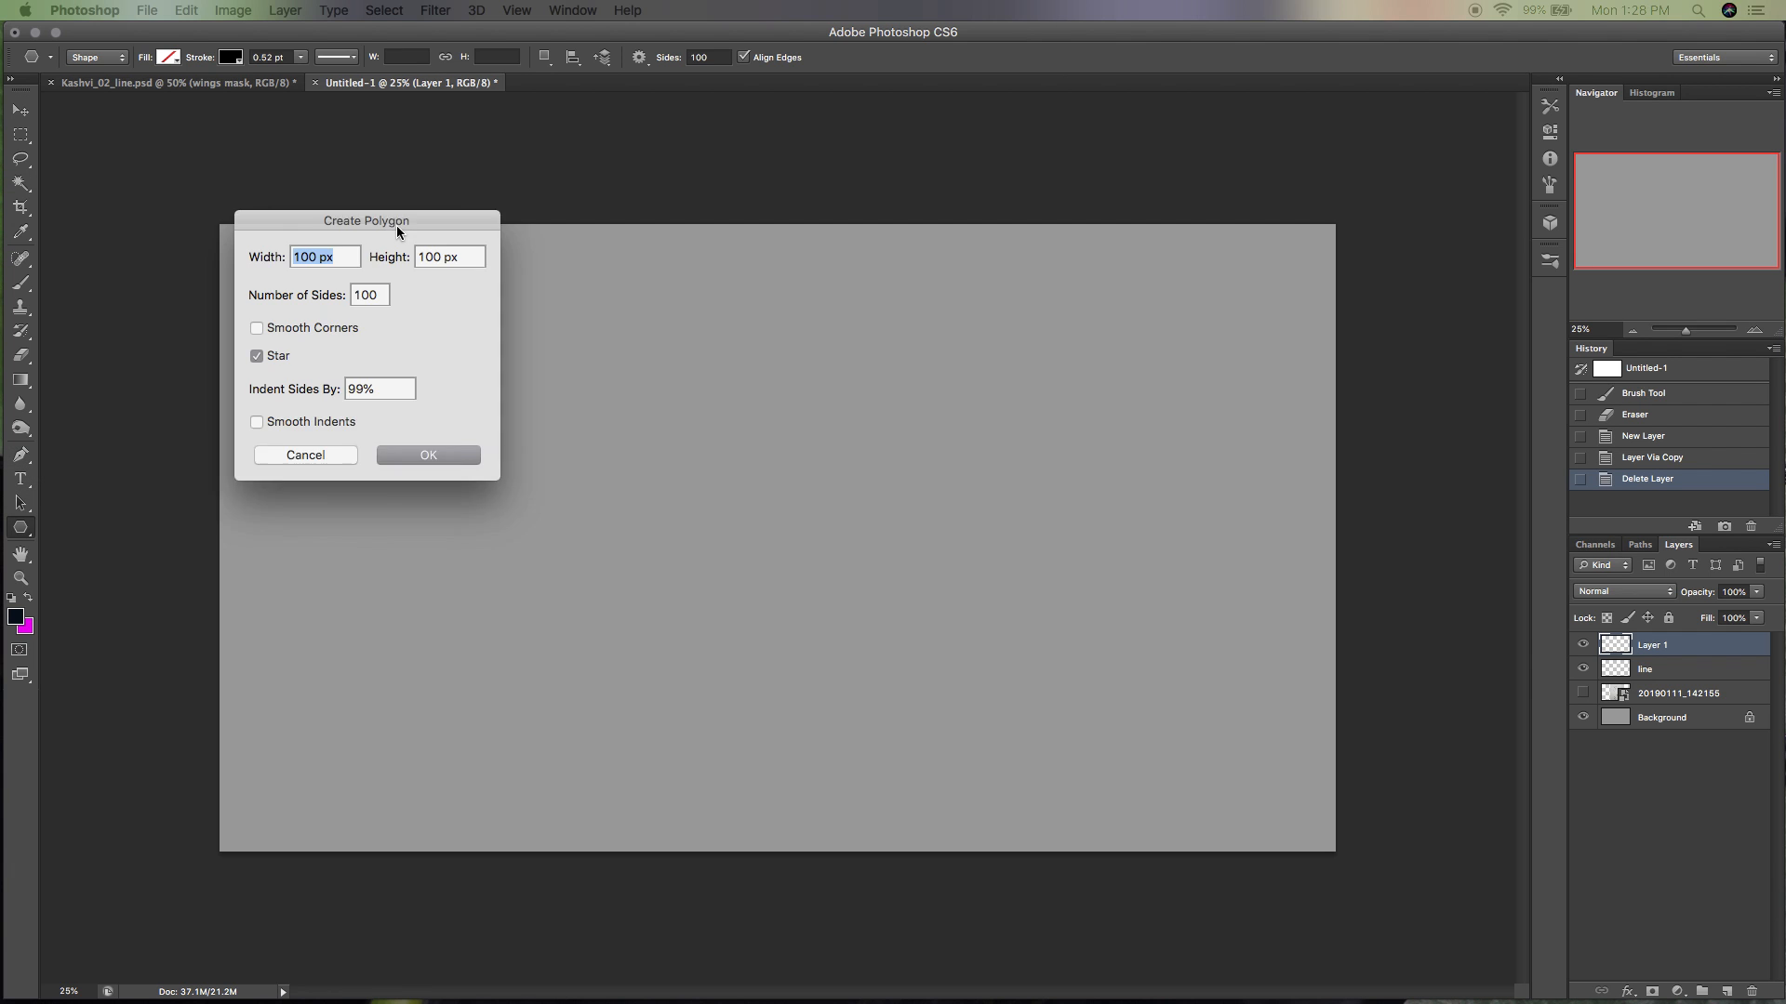
mouse_move(396, 225)
left_mouse_down()
mouse_move(519, 277)
mouse_move(688, 220)
left_mouse_up()
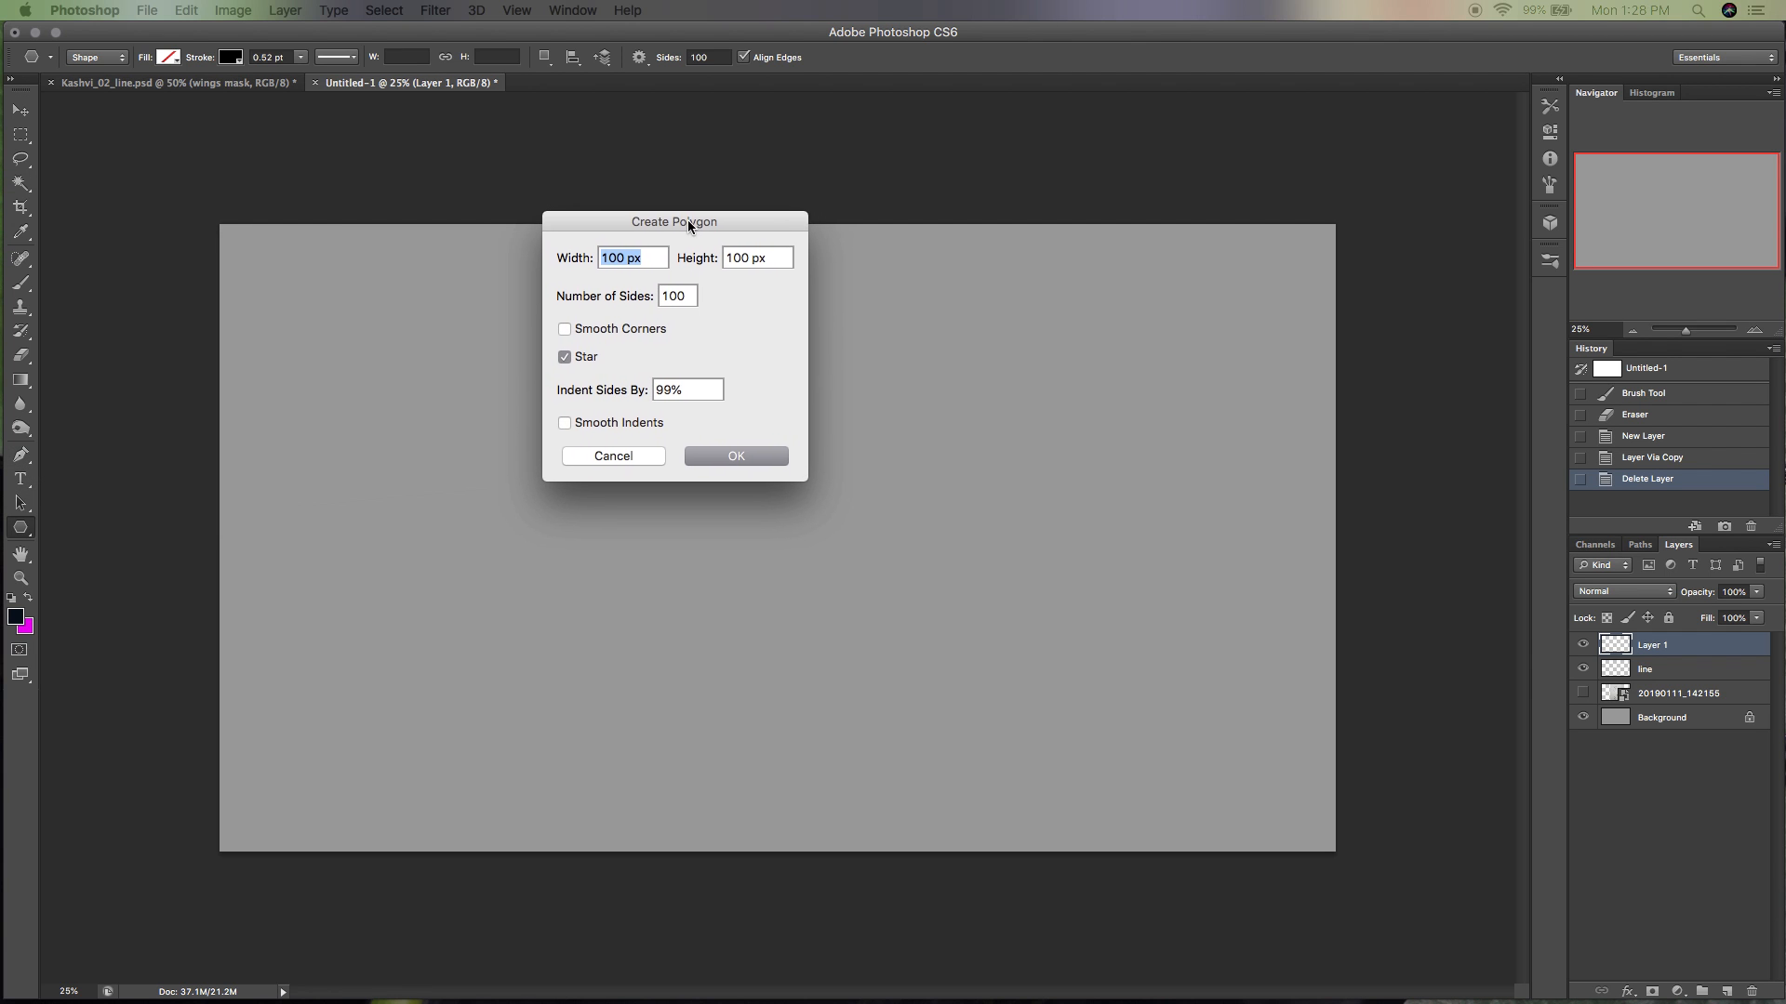
left_click(643, 461)
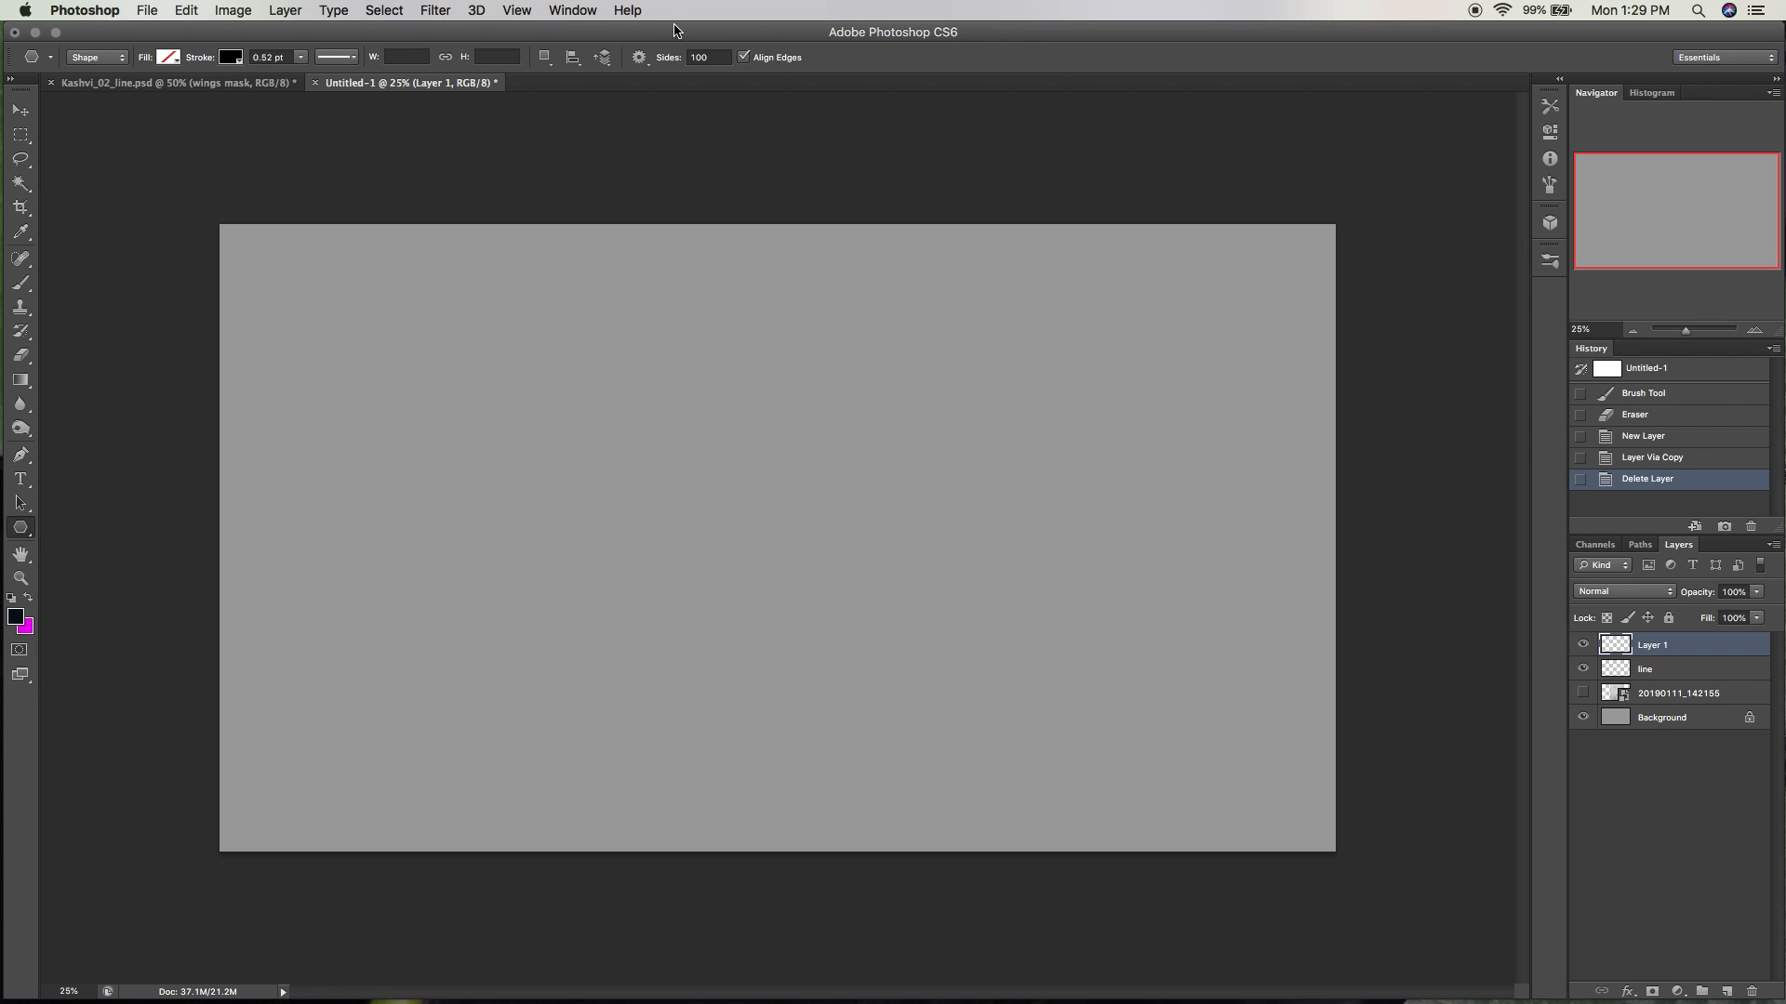
left_click(349, 59)
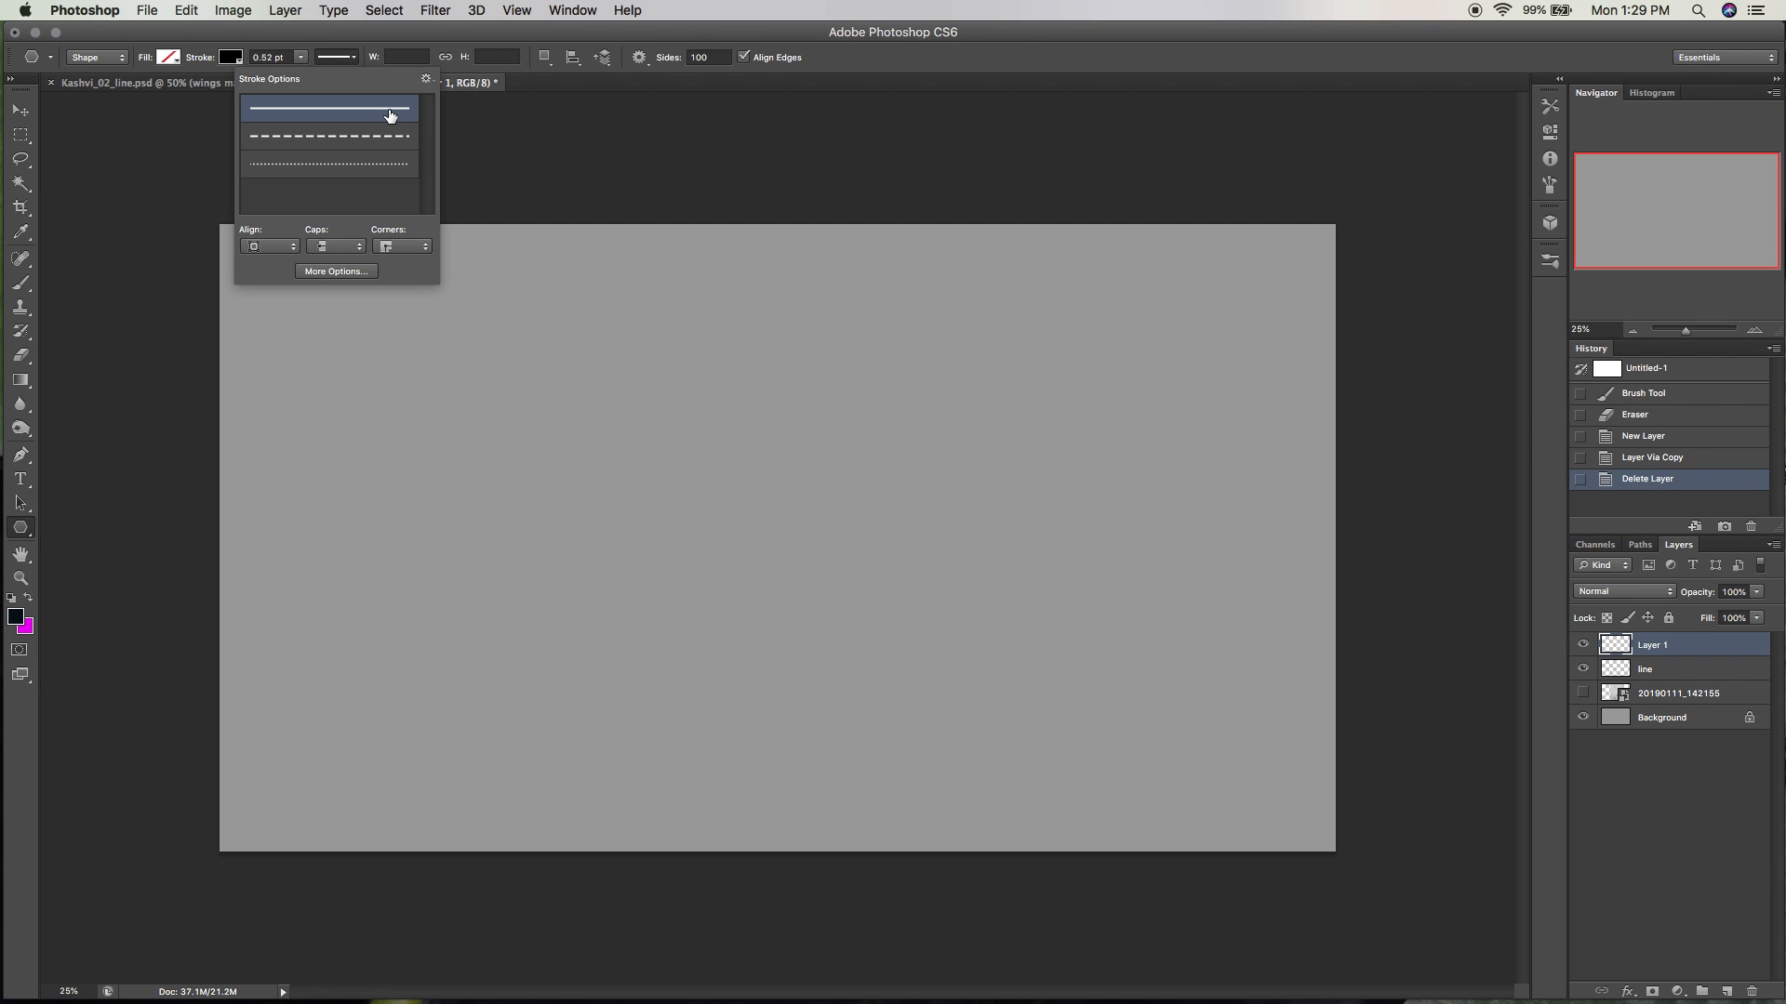
left_click(469, 132)
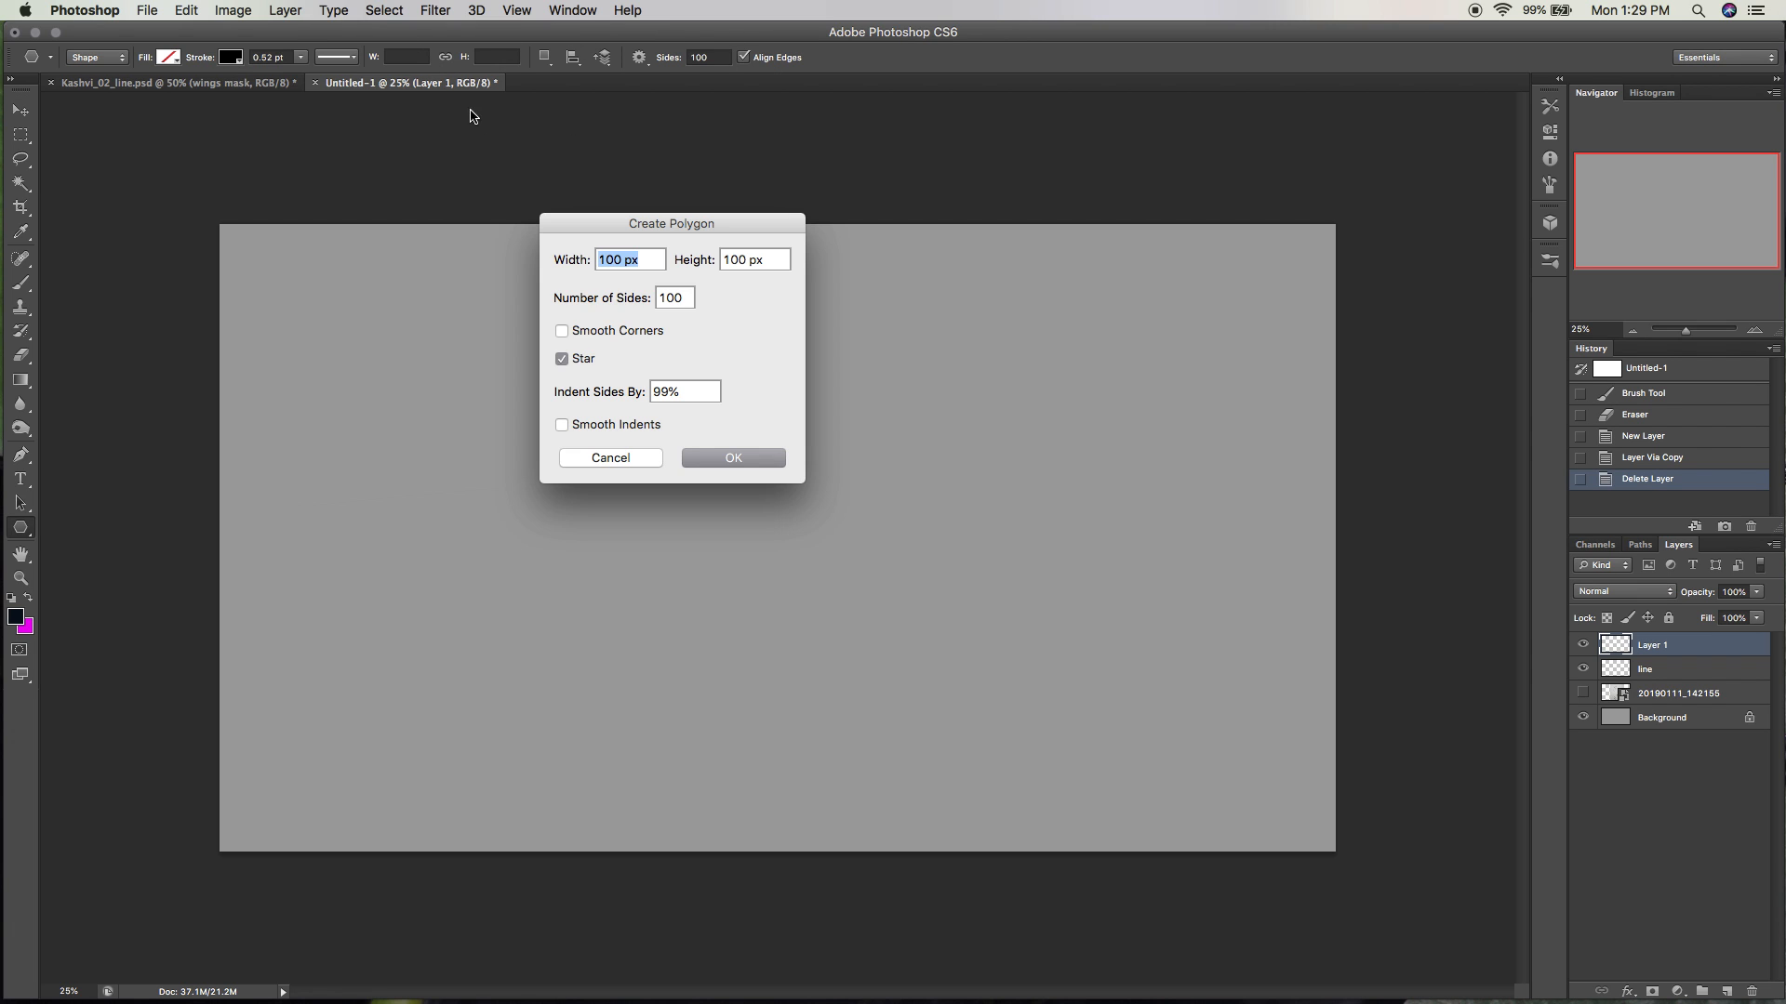
left_click(634, 456)
Draw a 100-sided star polygon about 57 px wide just above the canvas.
left_click(302, 58)
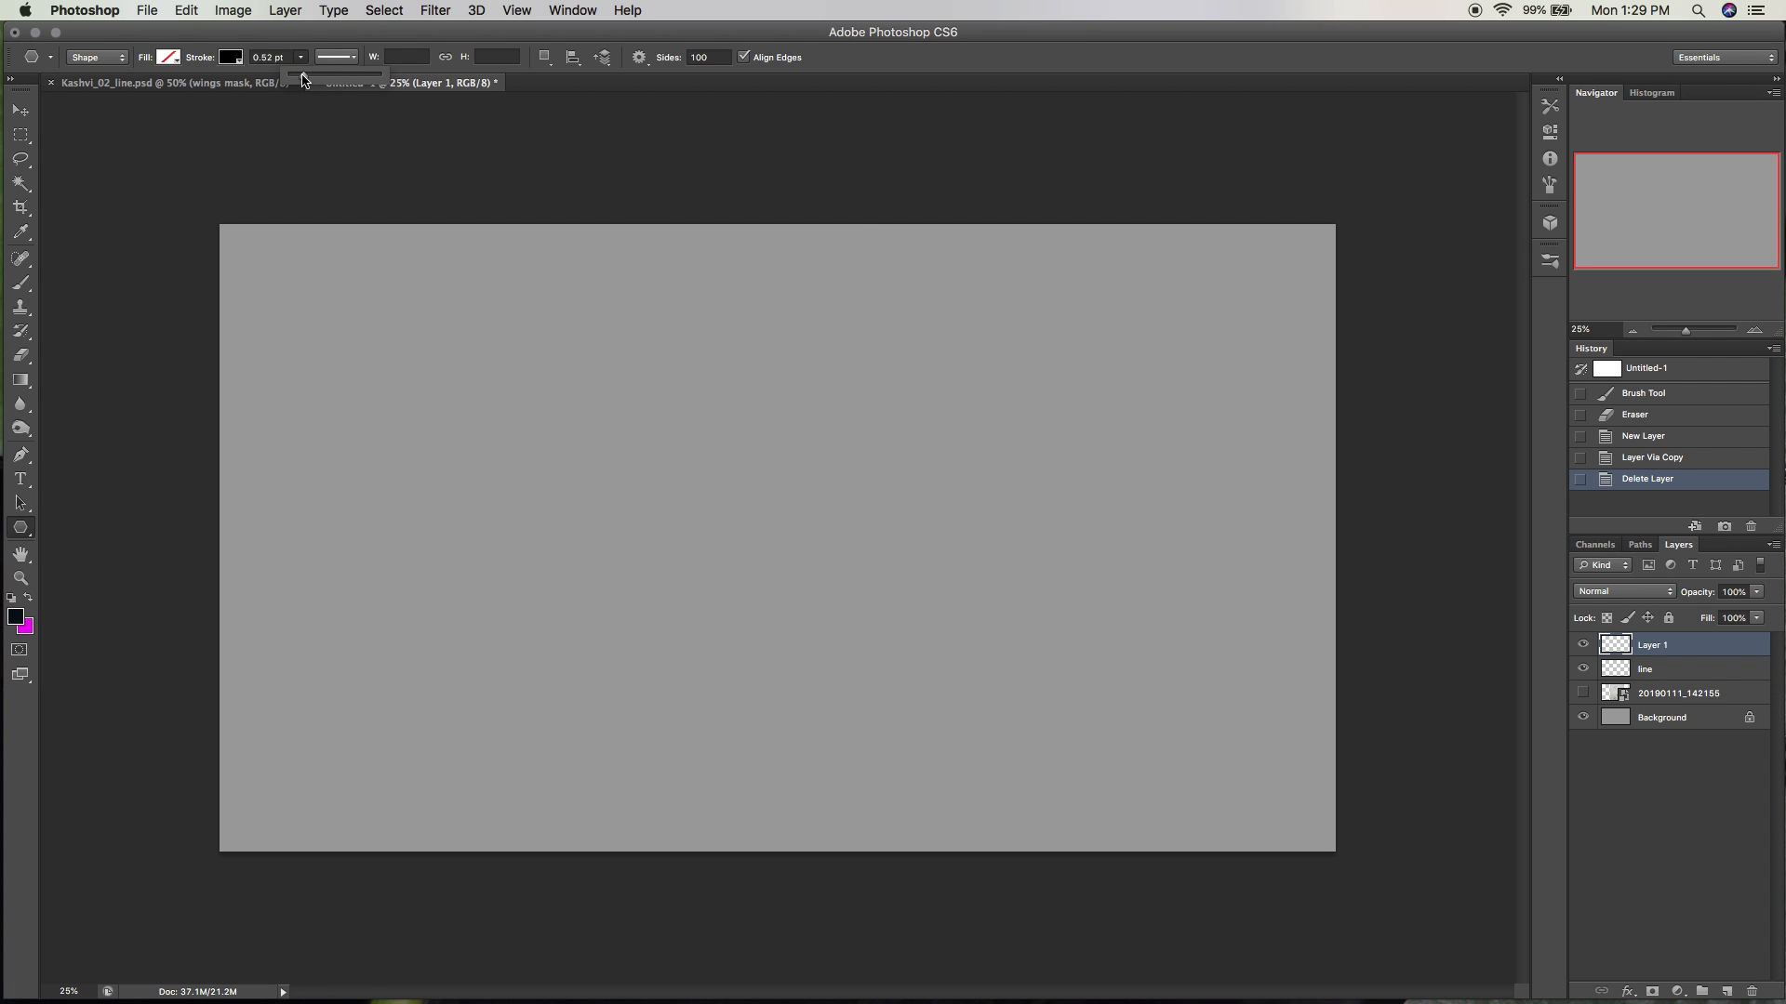
left_click_drag(303, 75, 303, 79)
left_click(284, 57)
type("1")
left_click_drag(481, 126, 490, 135)
Set the small star polygon's stroke width to 1 pt.
left_click(300, 58)
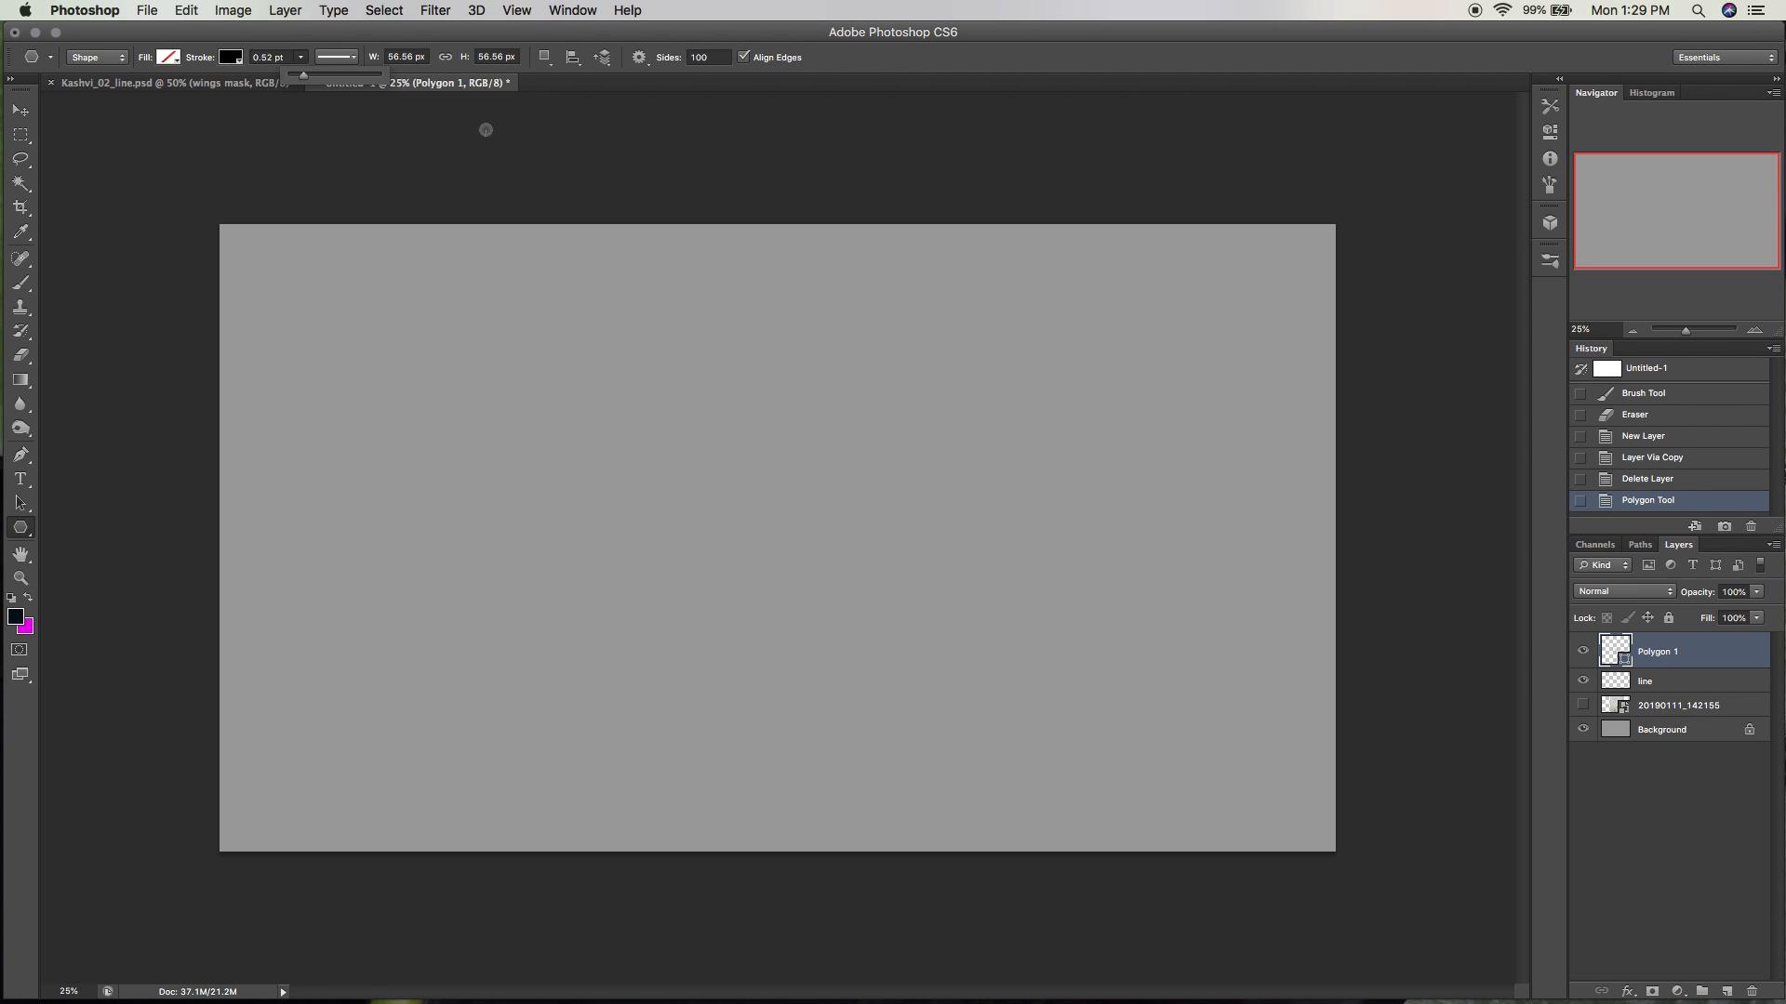
left_click_drag(303, 75, 304, 74)
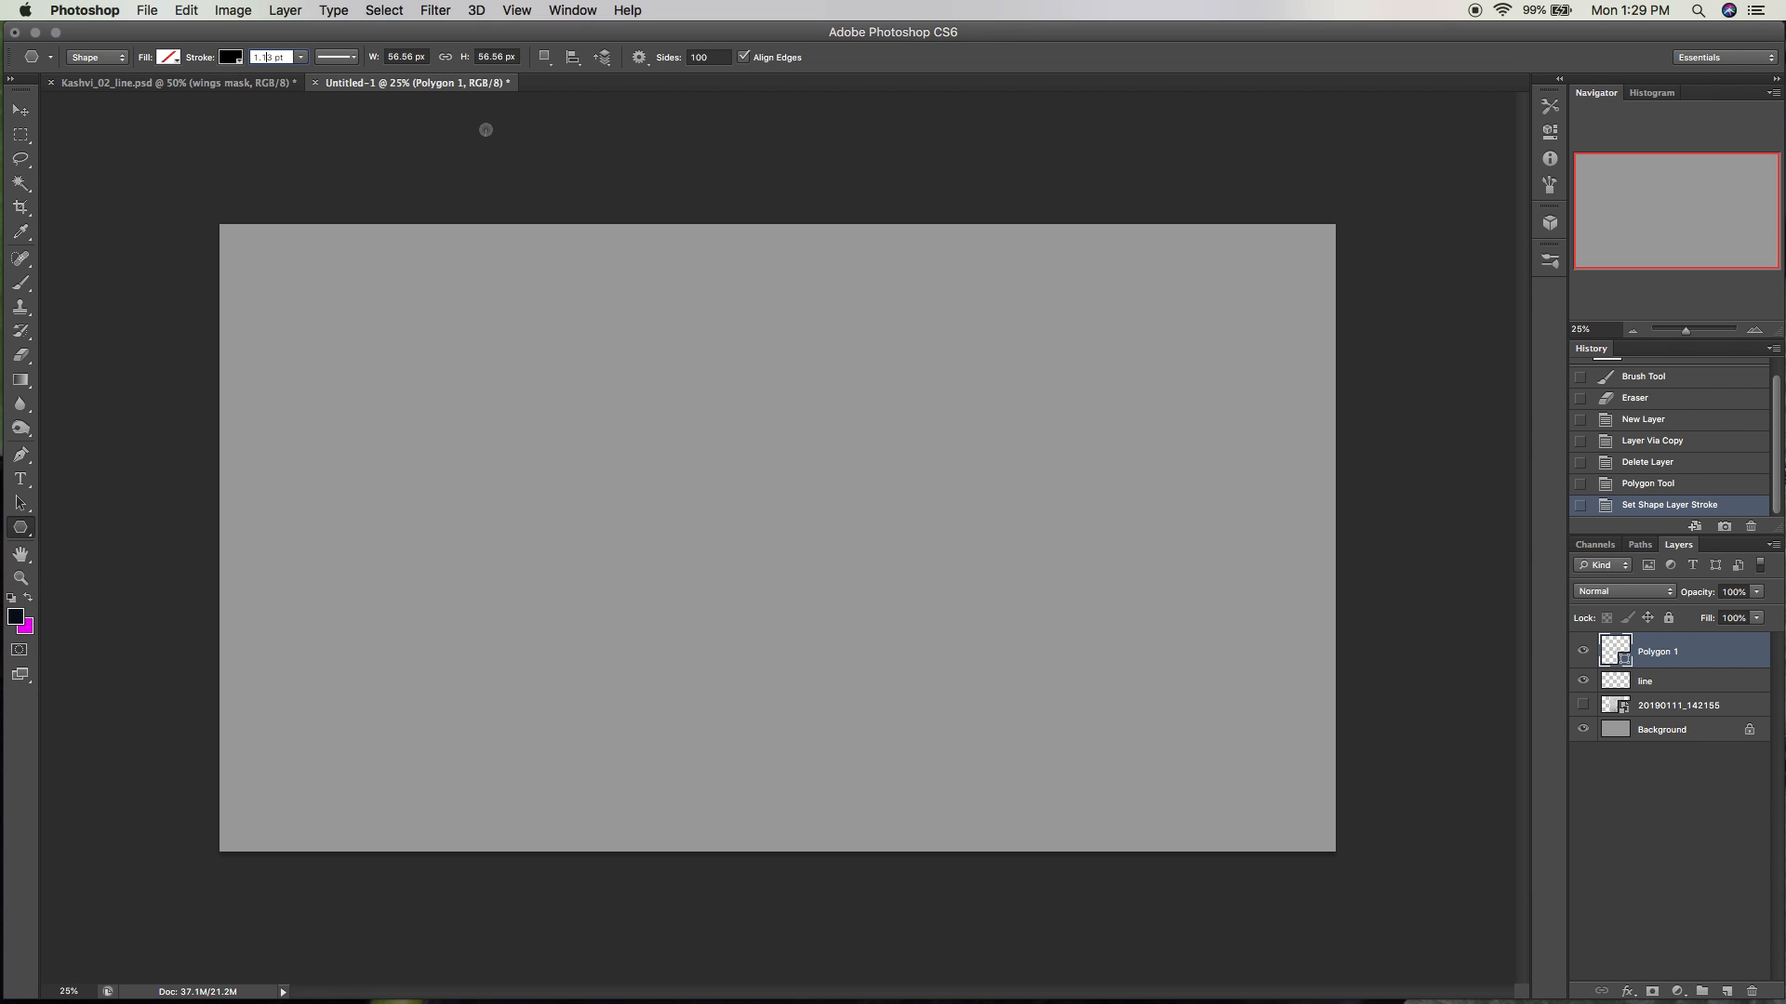
key("BackSpace")
key("BackSpace")
key("BackSpace")
left_click(485, 129)
key("Escape")
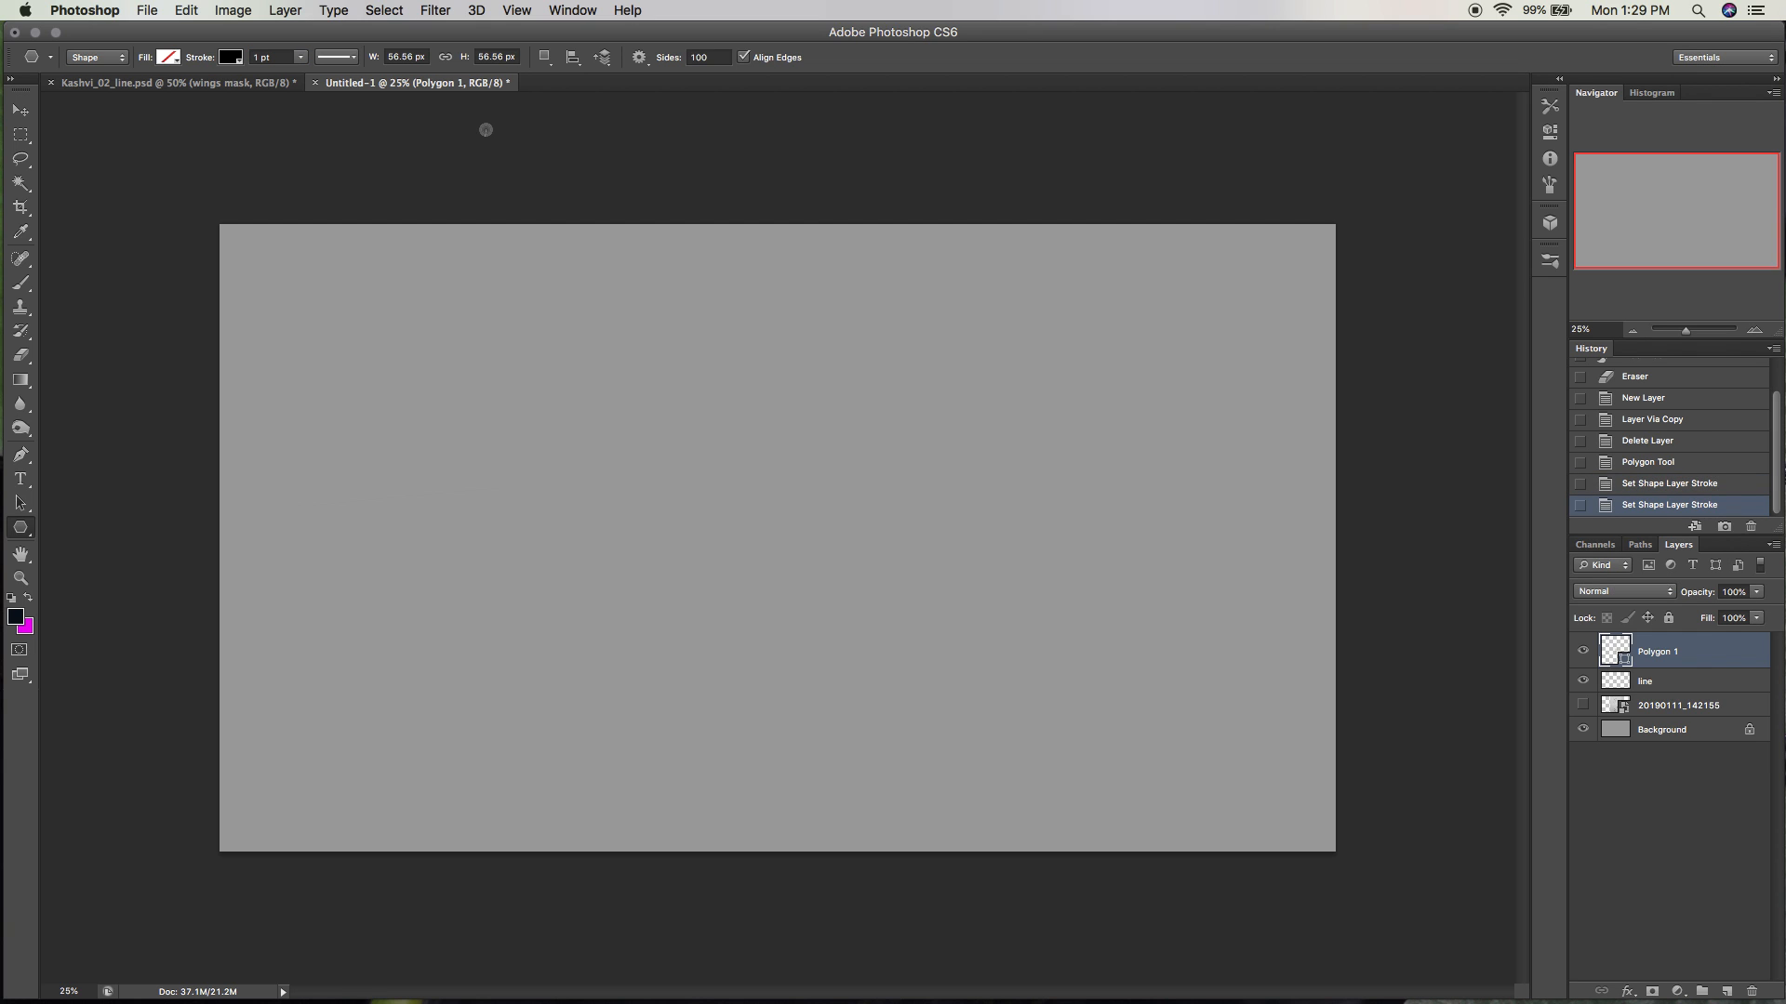
Set the Polygon tool's fixed radius to 100 px and draw test starbursts 200 px wide on the canvas.
left_click(638, 57)
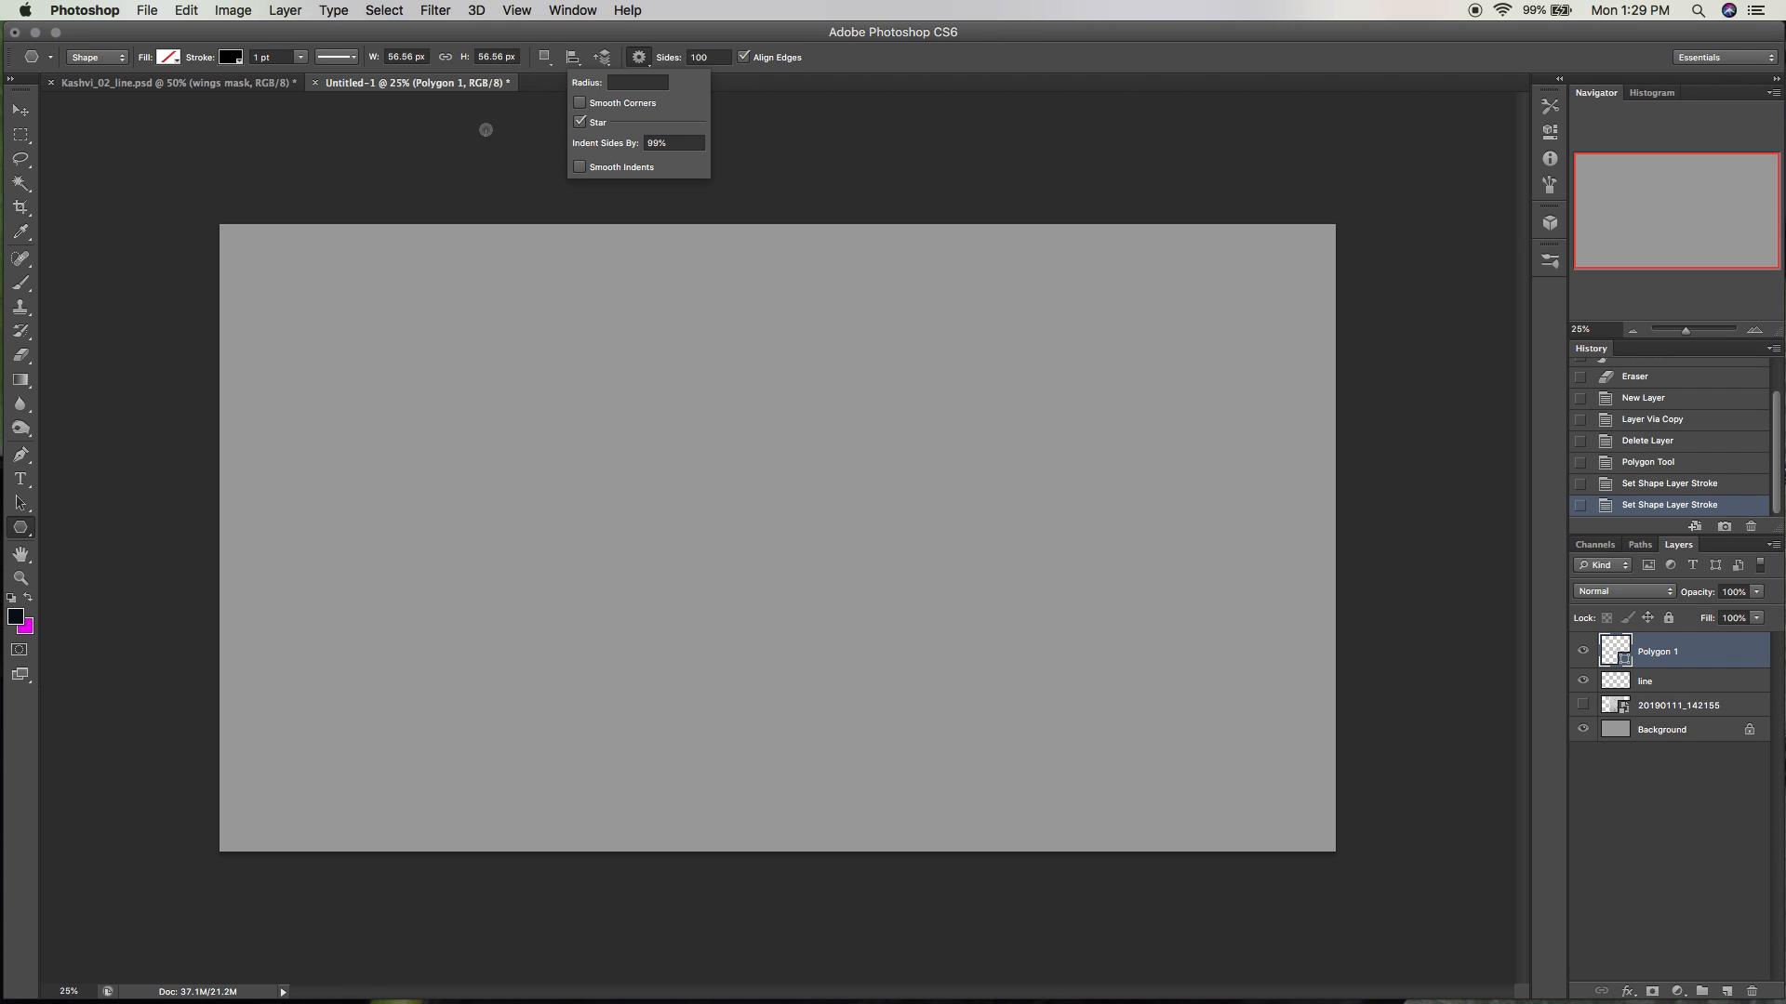
key("Tab")
key("Tab")
key("Tab")
type("100")
key("Return")
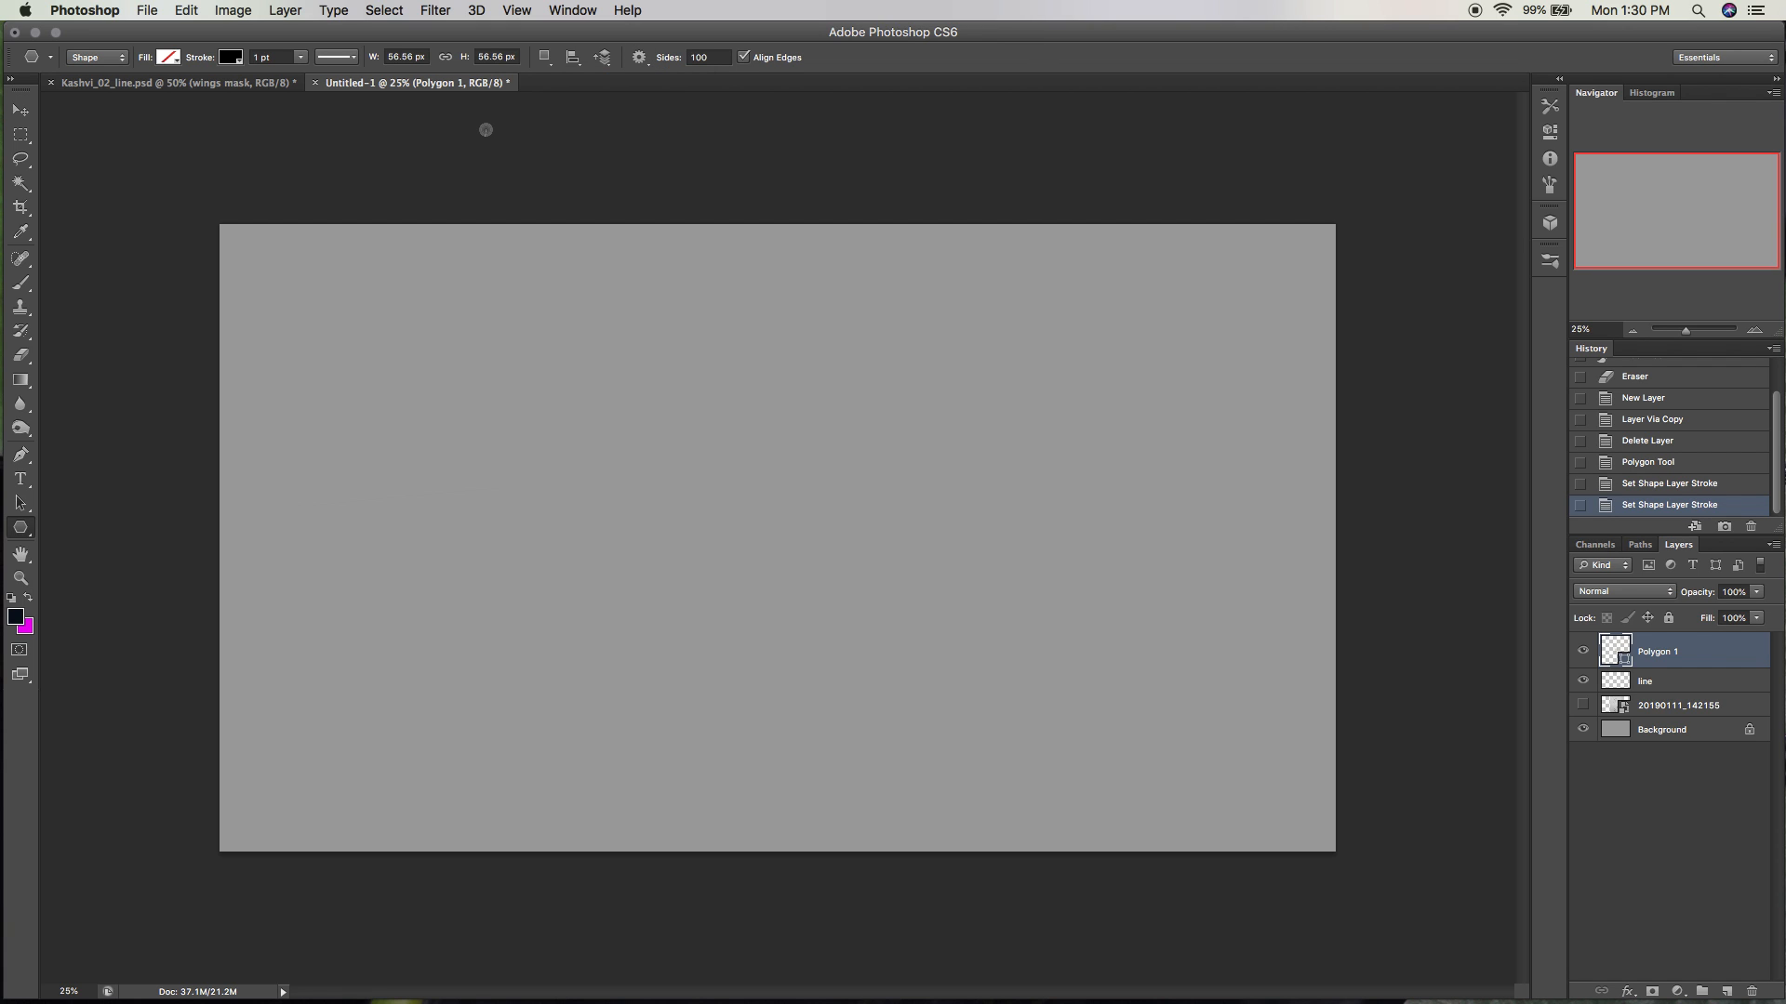
left_click_drag(426, 418, 780, 482)
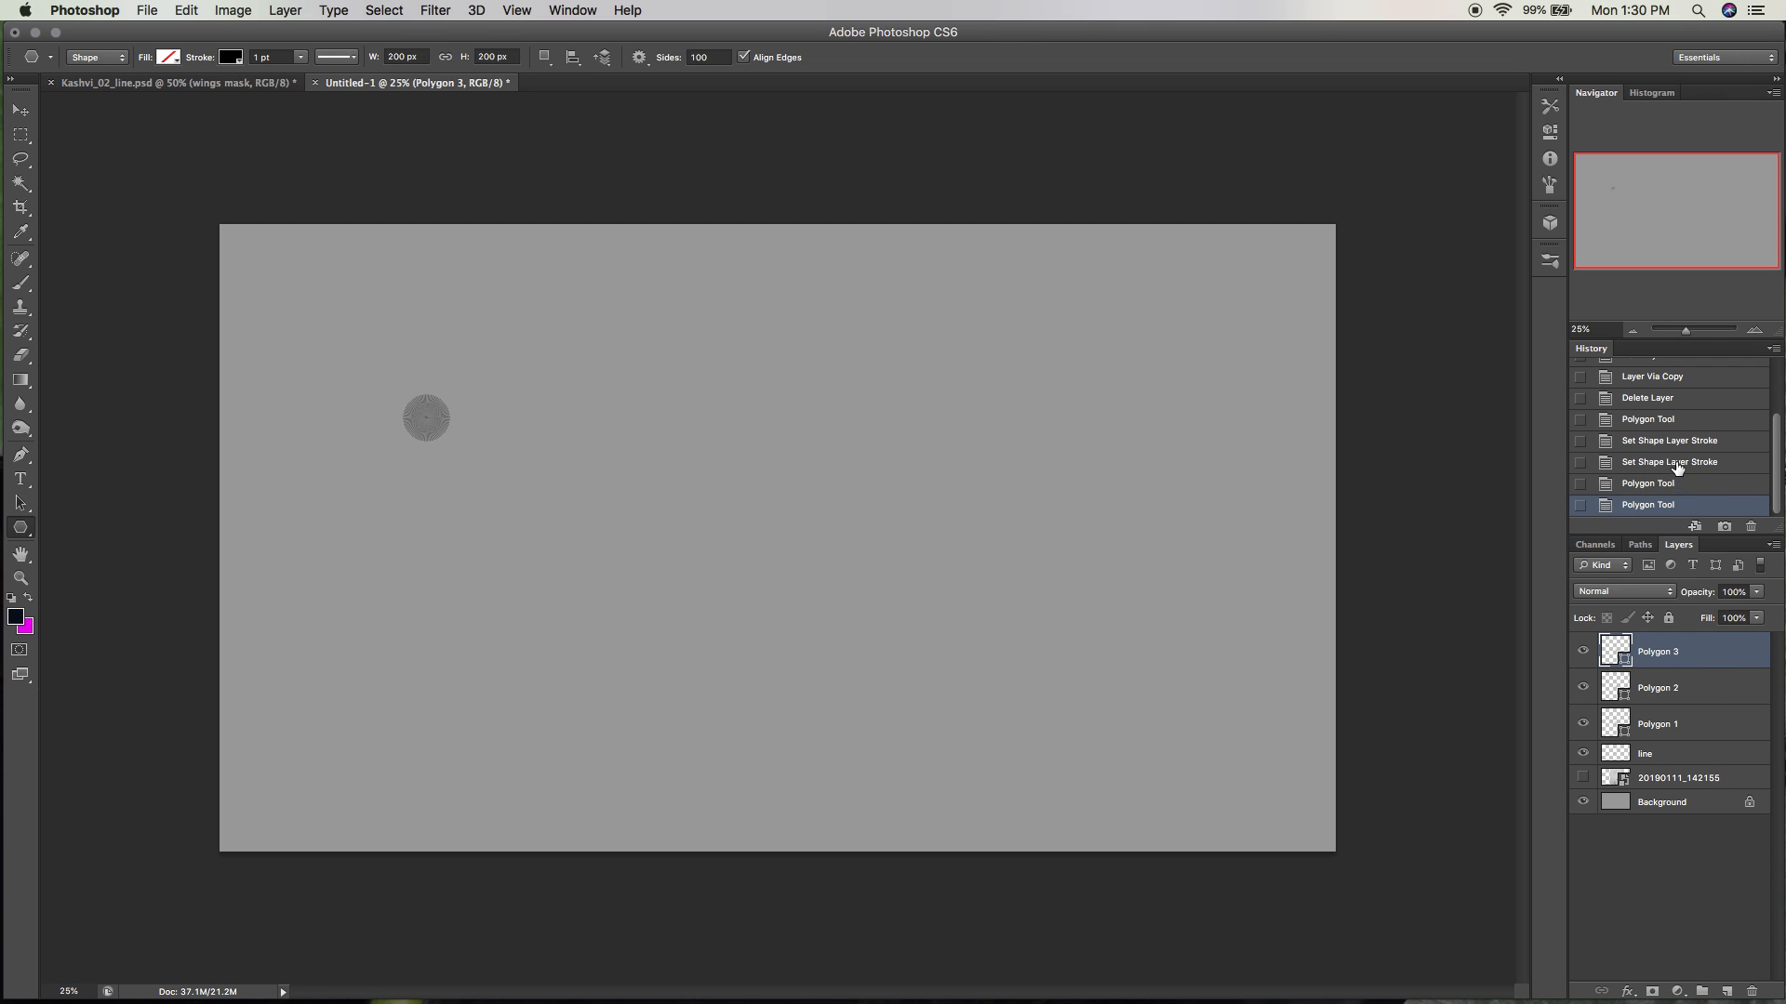
left_click_drag(1677, 468, 1658, 416)
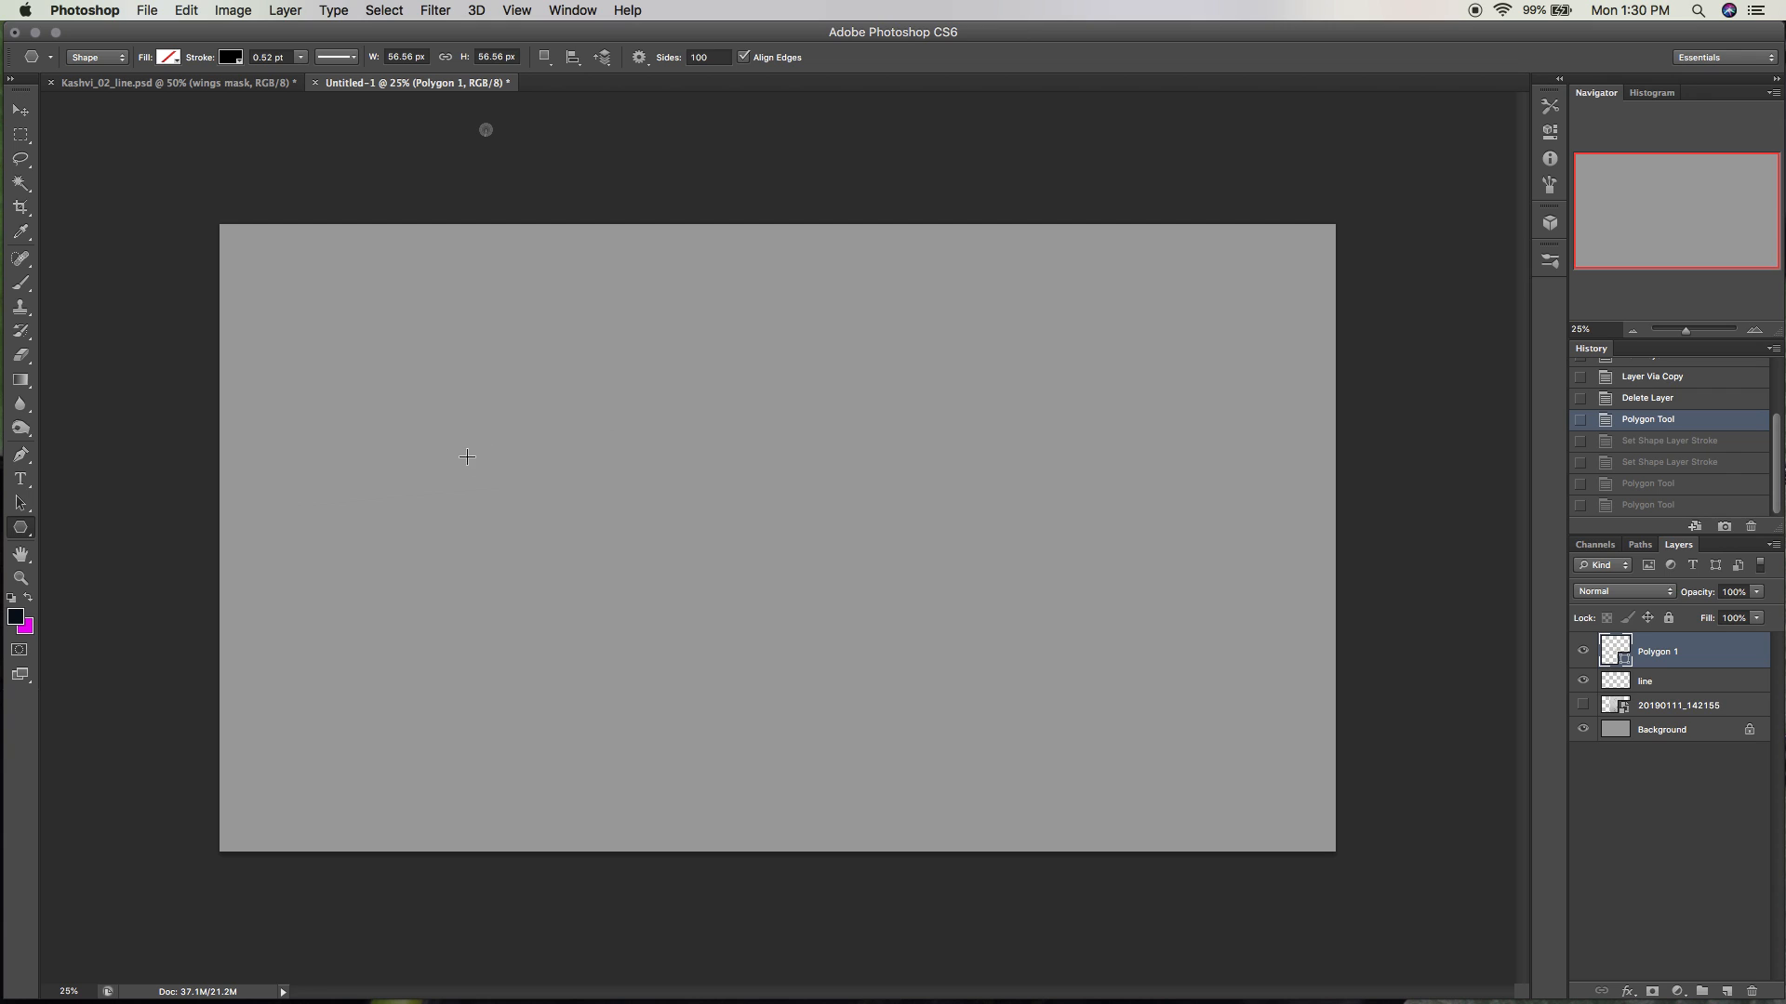
left_click_drag(467, 457, 693, 491)
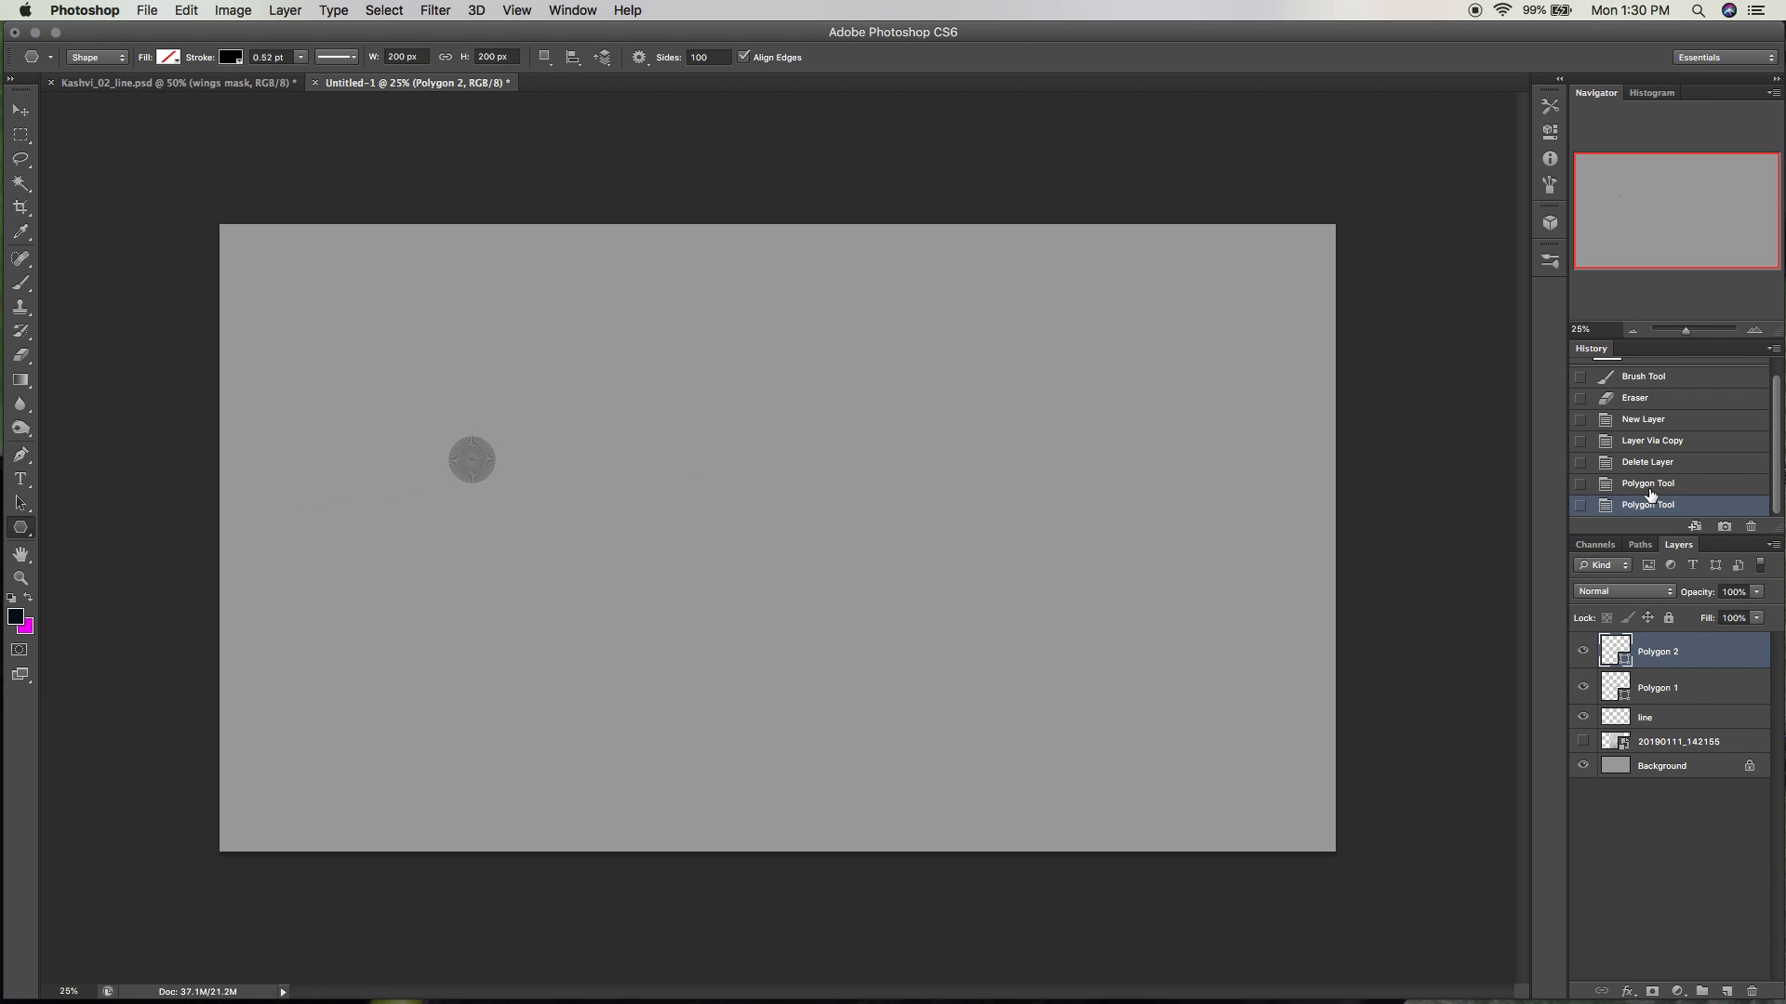
Revert the document history to the new blank layer and hide the sketch layer 20190111_142155.
mouse_move(1651, 493)
left_mouse_down()
mouse_move(1649, 433)
mouse_move(1685, 440)
left_mouse_up()
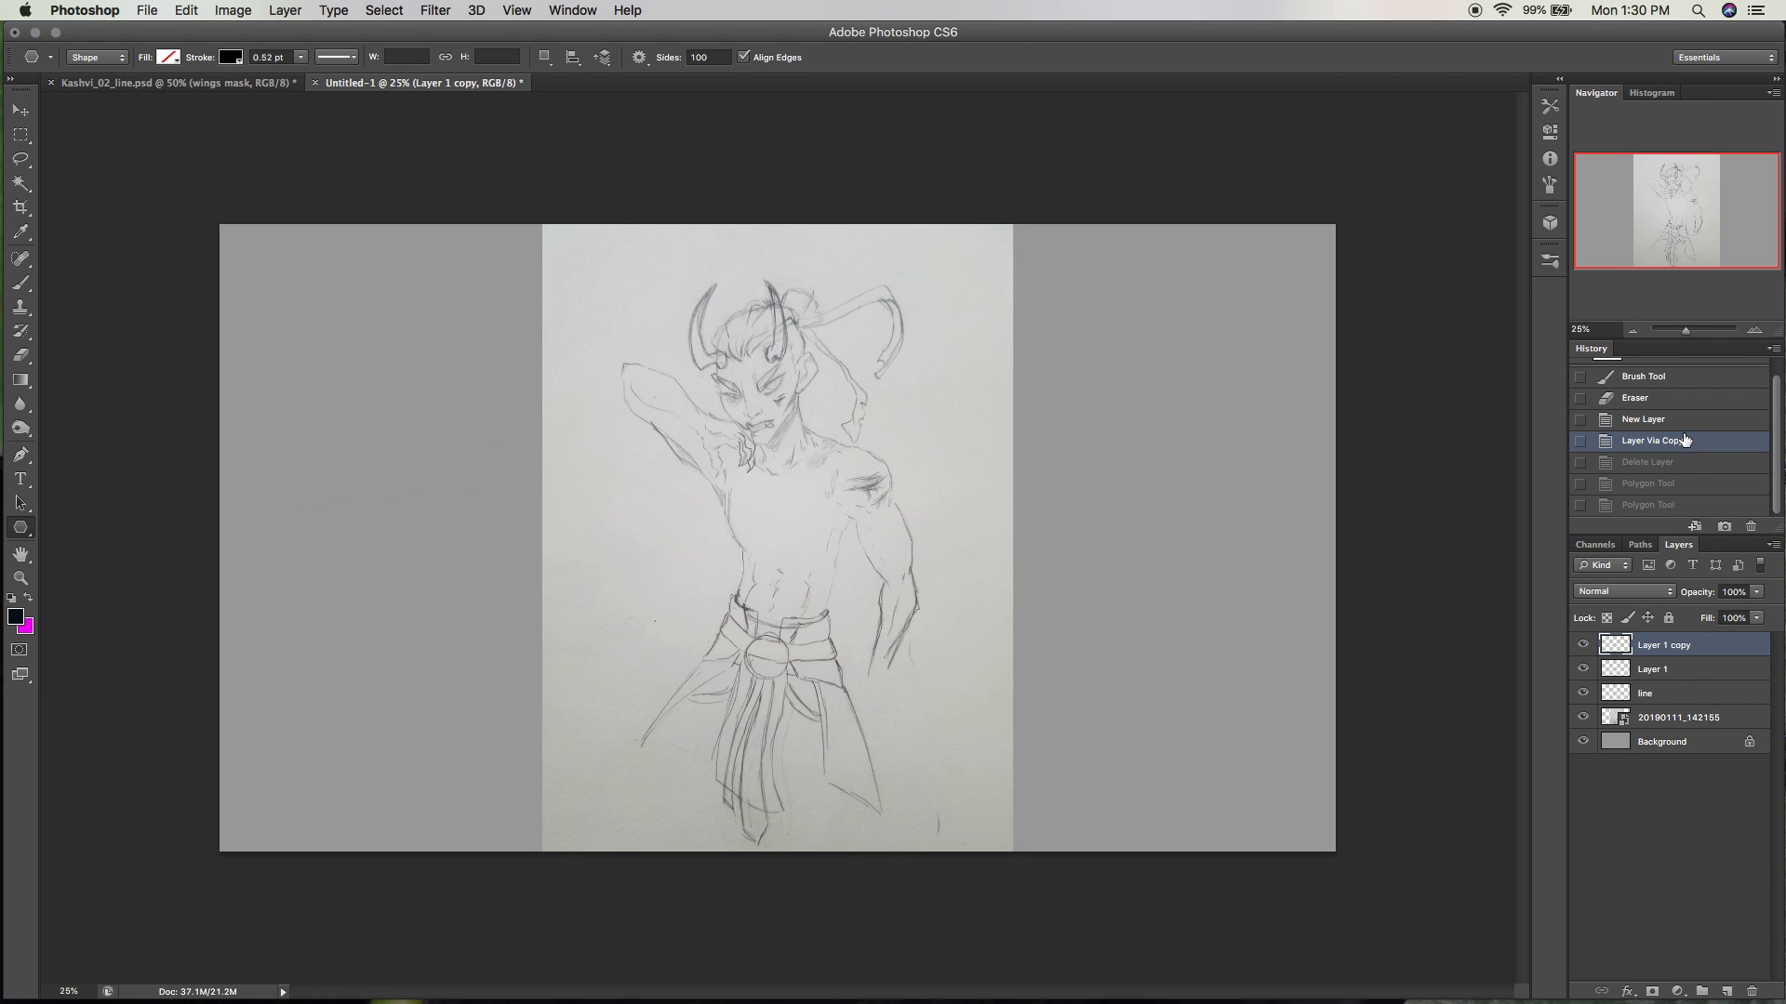
key("super+alt+z")
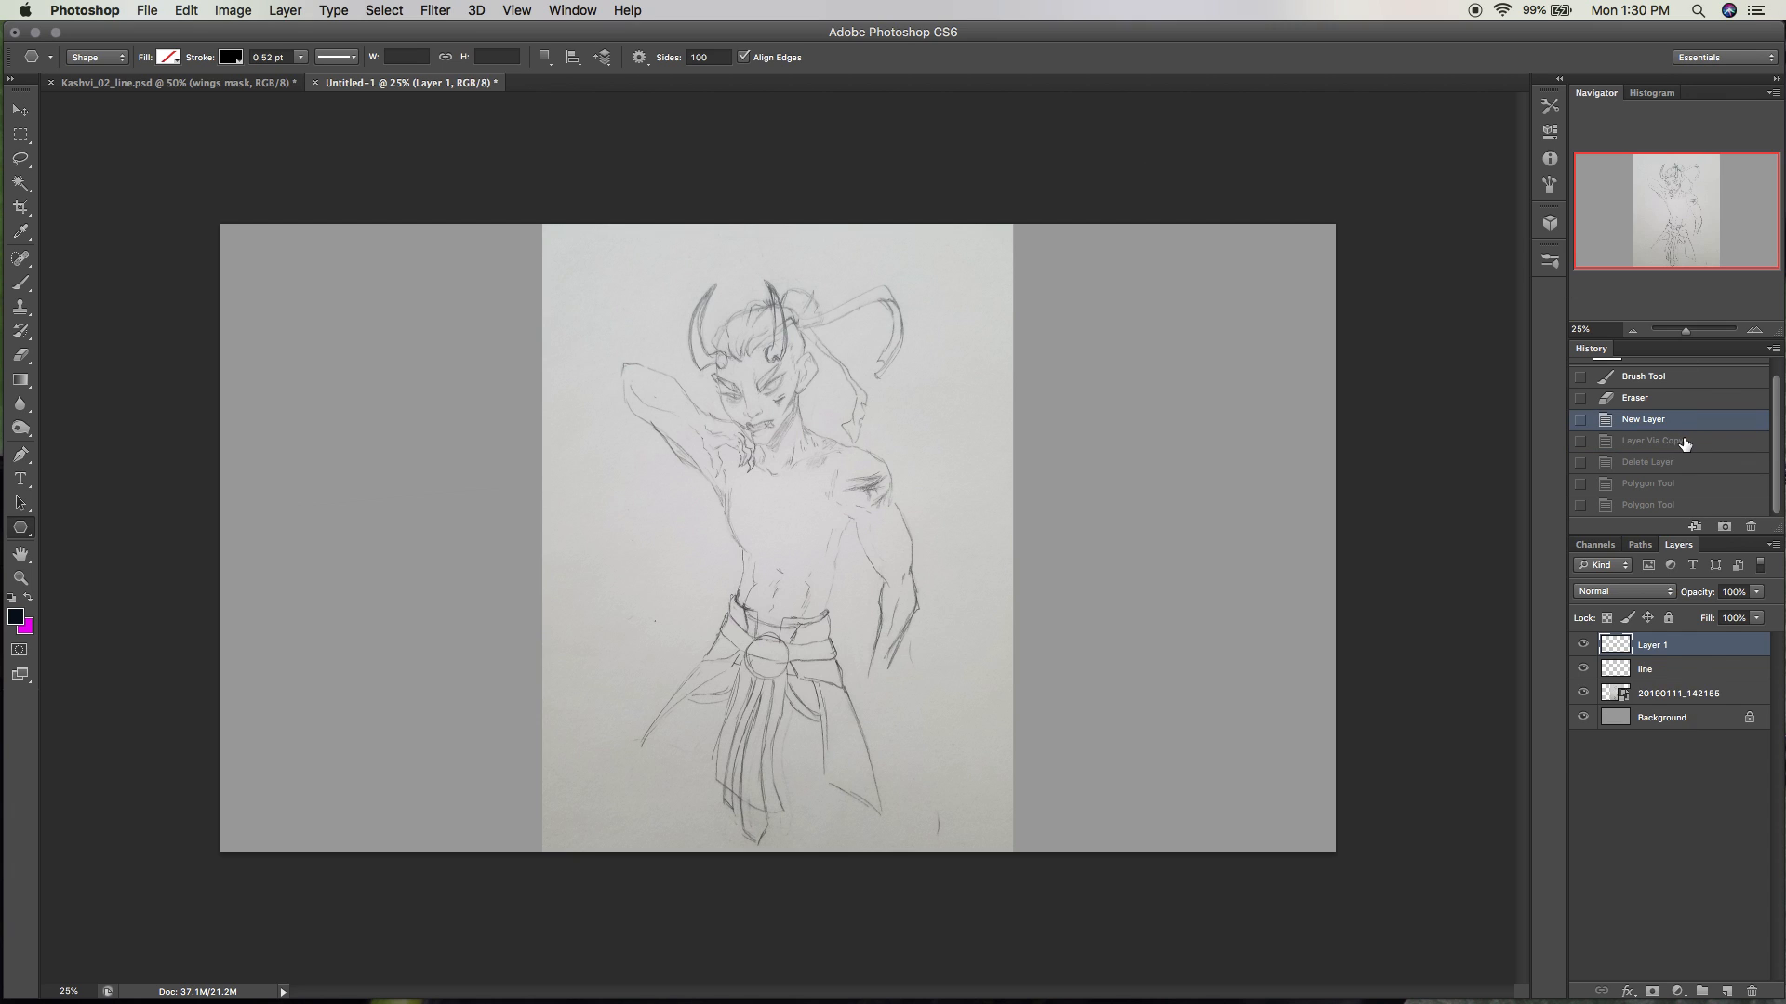
left_click(1685, 443)
left_click(1681, 398)
left_click(1681, 419)
left_click(1582, 693)
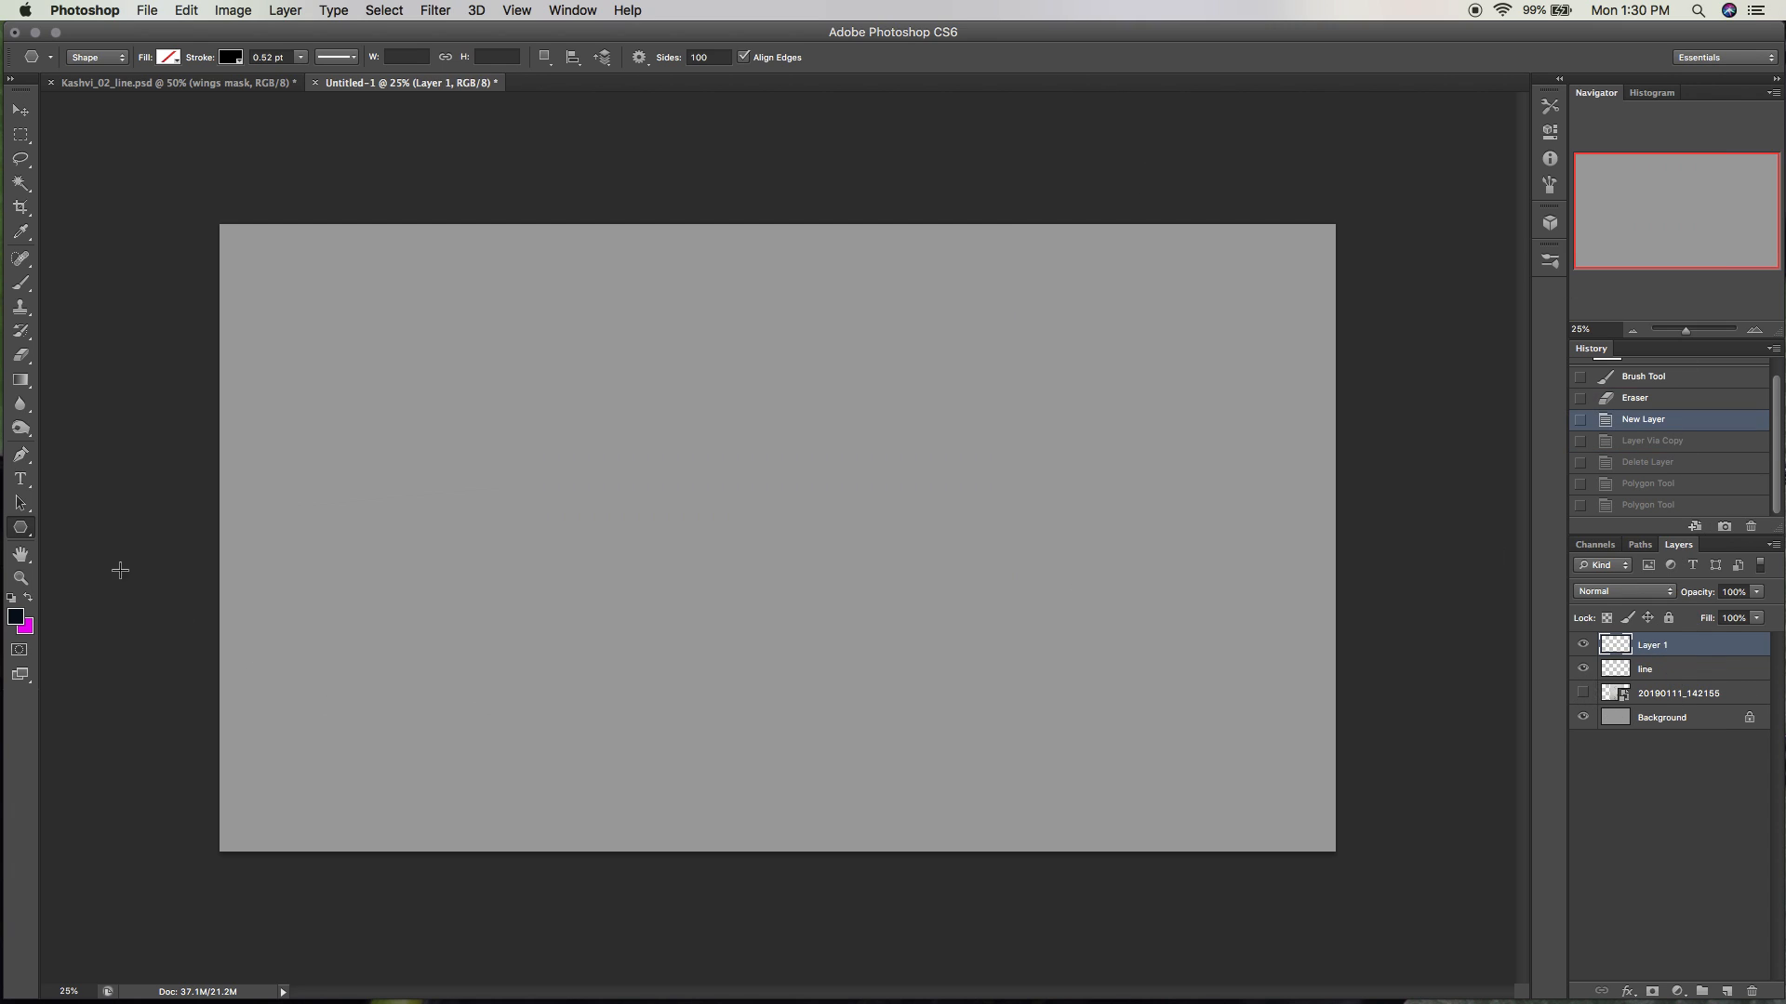
Set the Polygon tool's stroke width to 1 pt.
left_click(294, 58)
left_click_drag(294, 58, 253, 58)
type("1")
Create a 100 px, 100-sided test star with 99% indent, try further starbursts, and revert to the new blank layer.
left_click(567, 154)
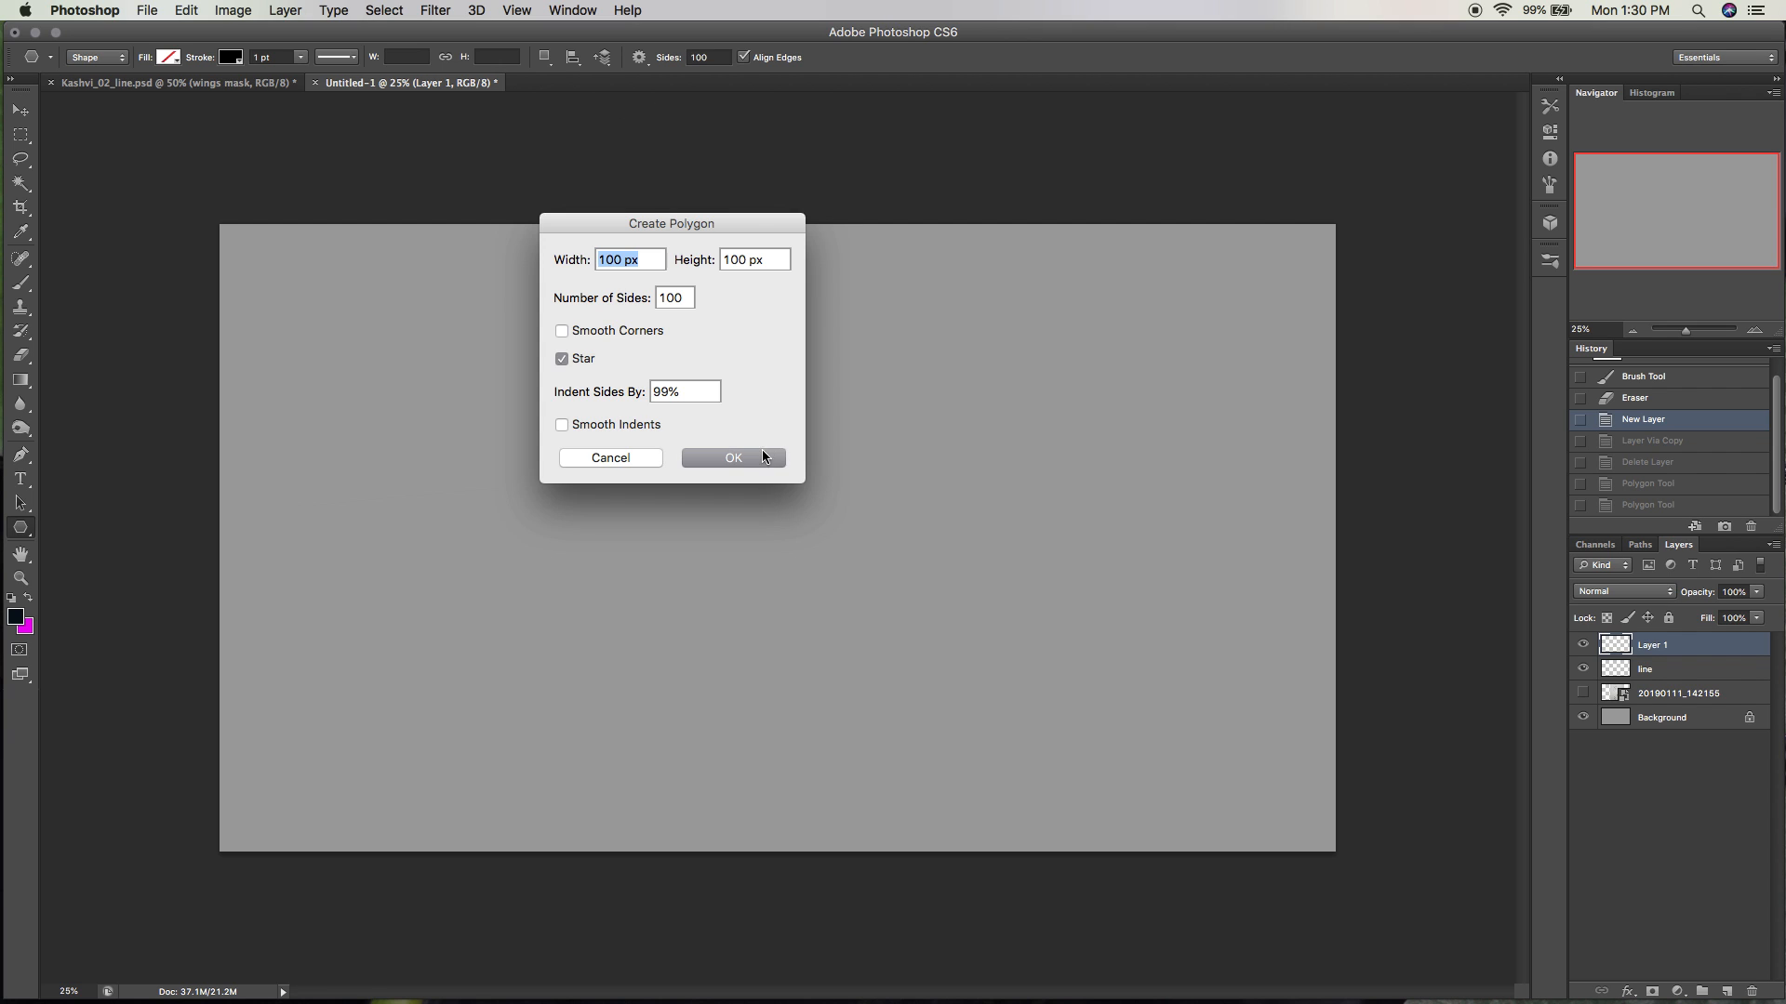
left_click(761, 456)
left_click_drag(588, 193, 614, 173)
left_click_drag(441, 387, 744, 507)
left_click(1653, 461)
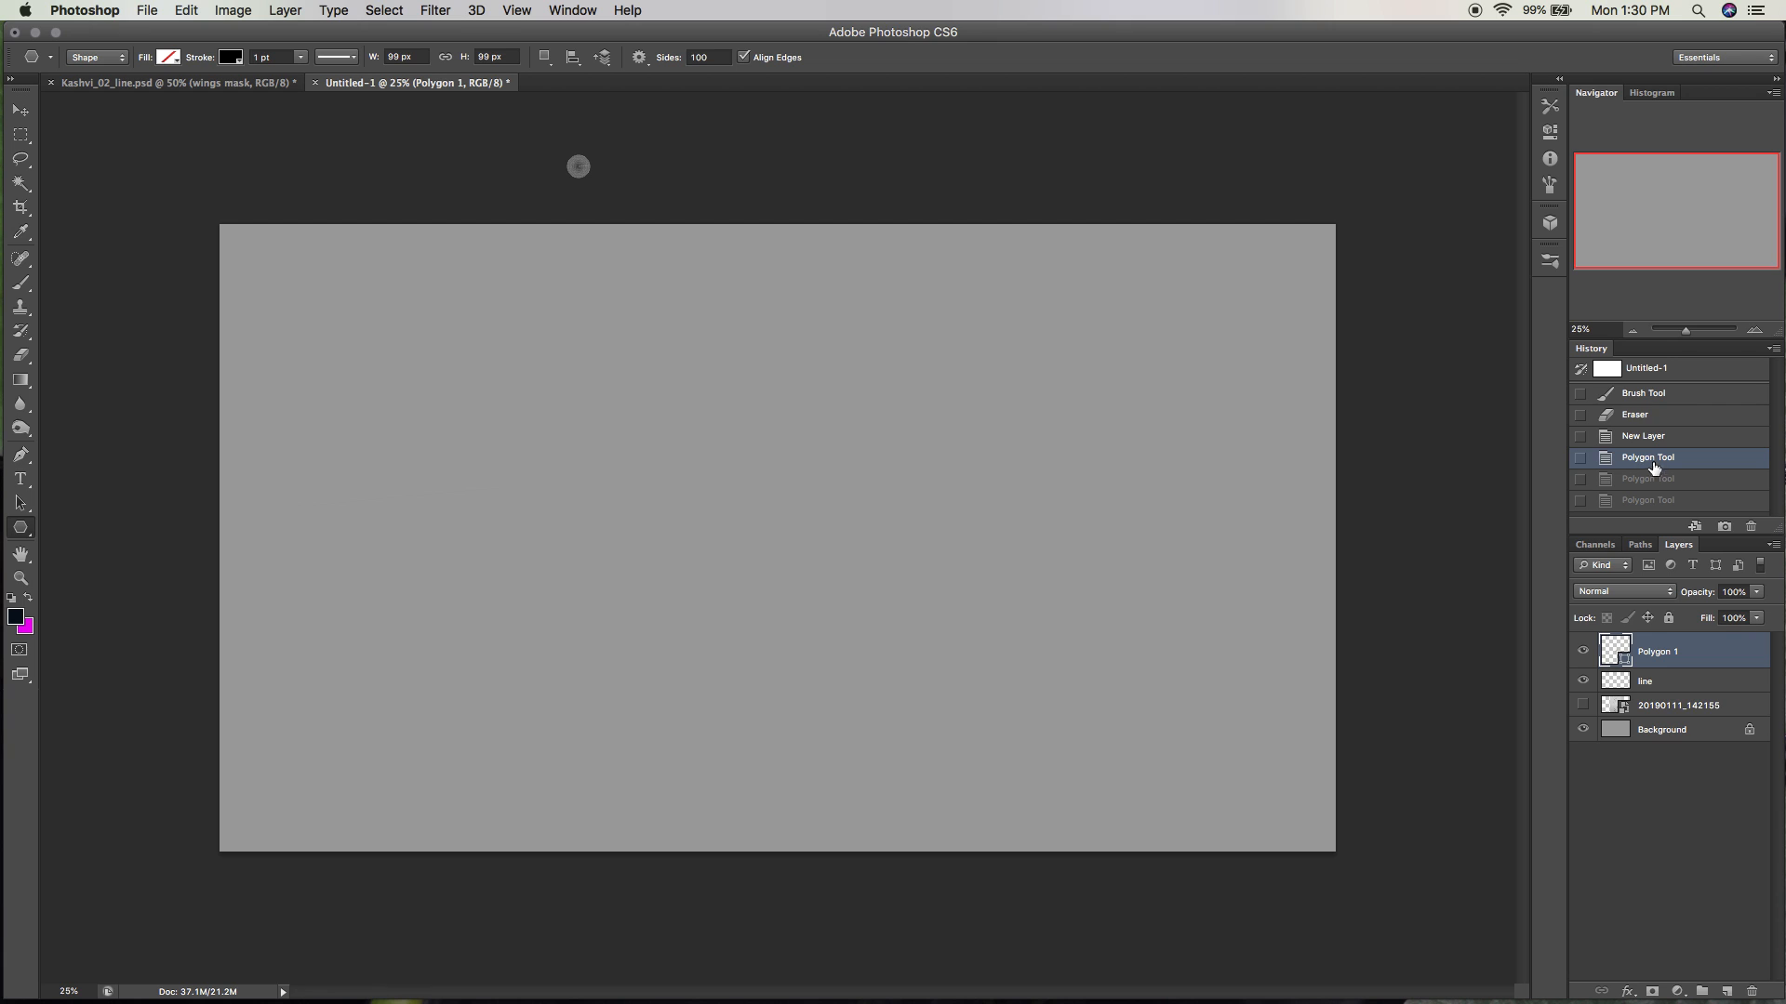
left_click(1642, 423)
left_click(1660, 430)
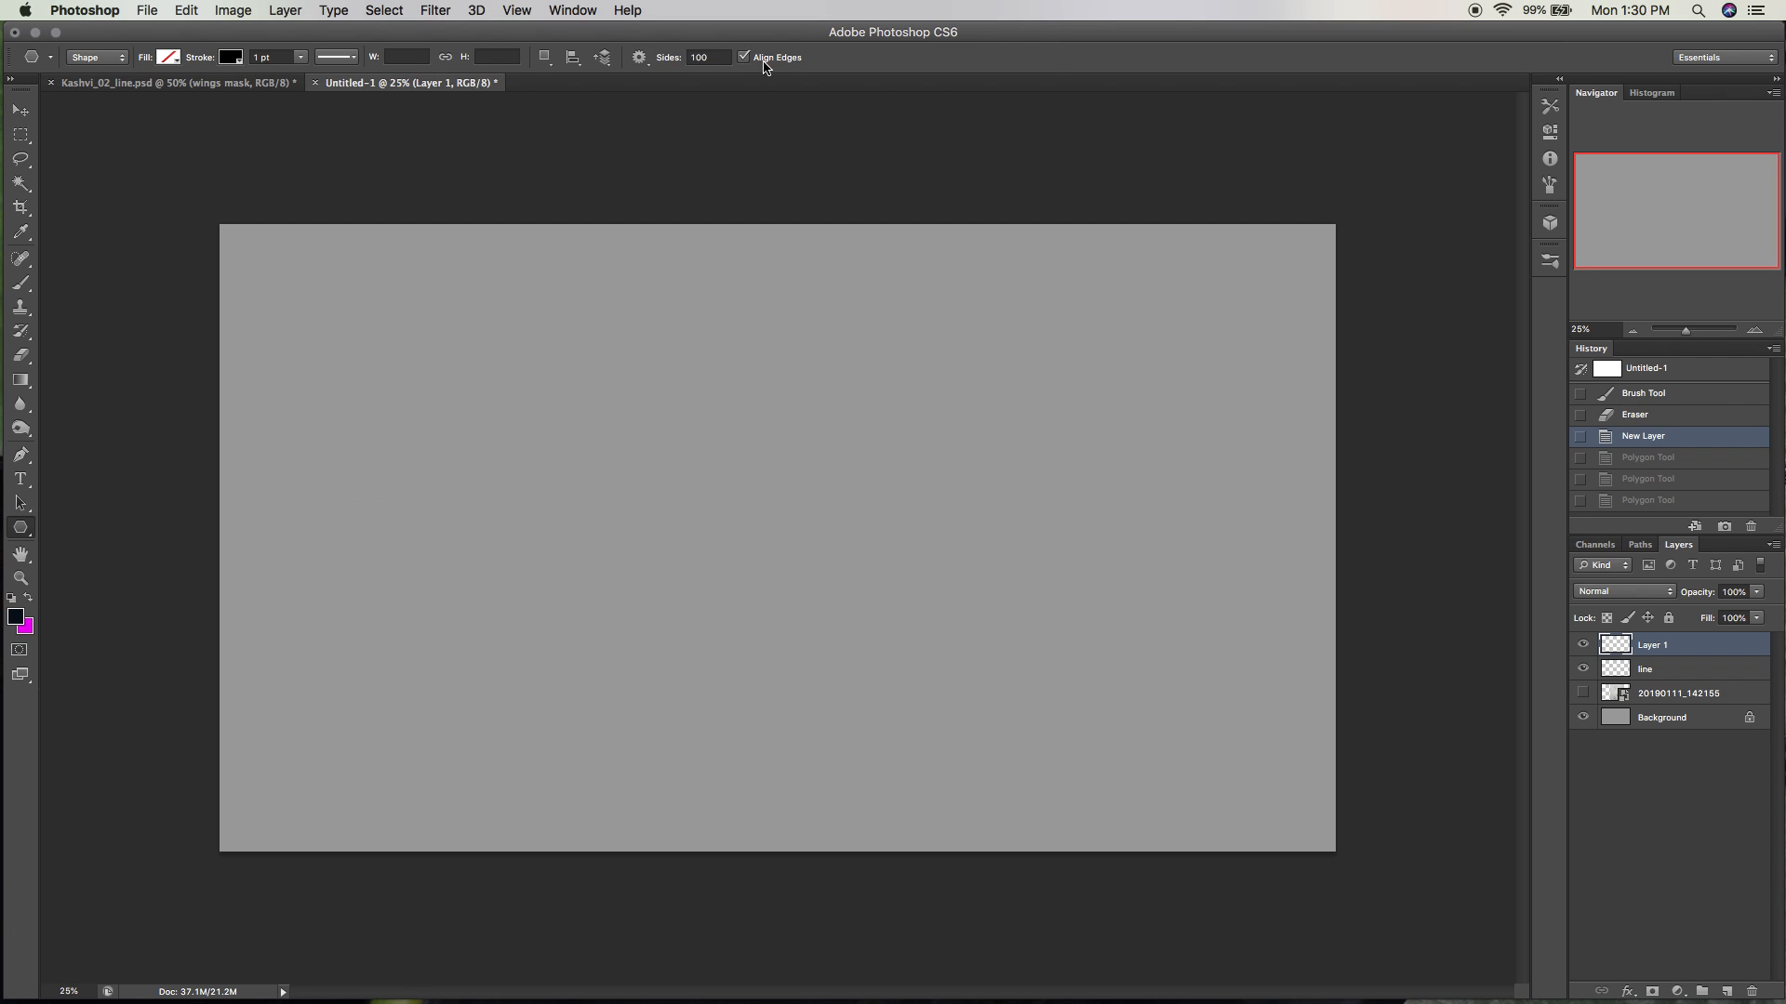
Remove the Polygon tool's fixed radius and draw a 100-sided starburst about 8026 px wide, centred in the canvas's left part.
left_click(639, 57)
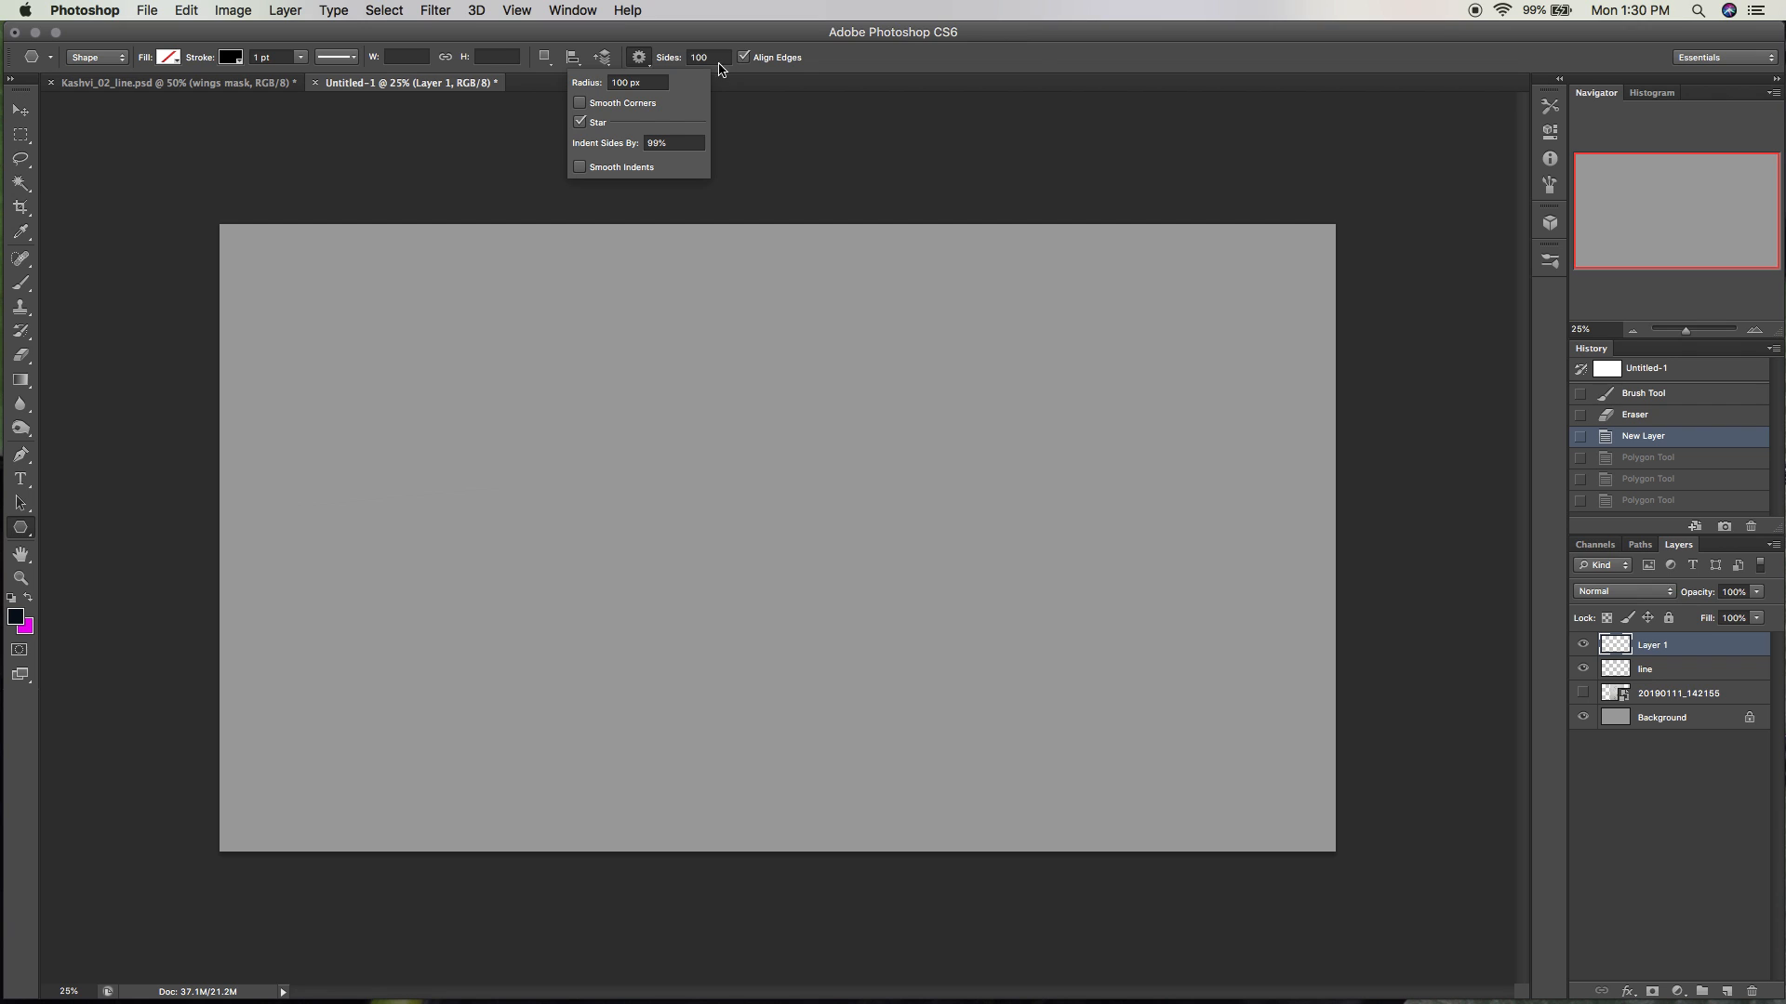
left_click(640, 82)
type("0")
key("Tab")
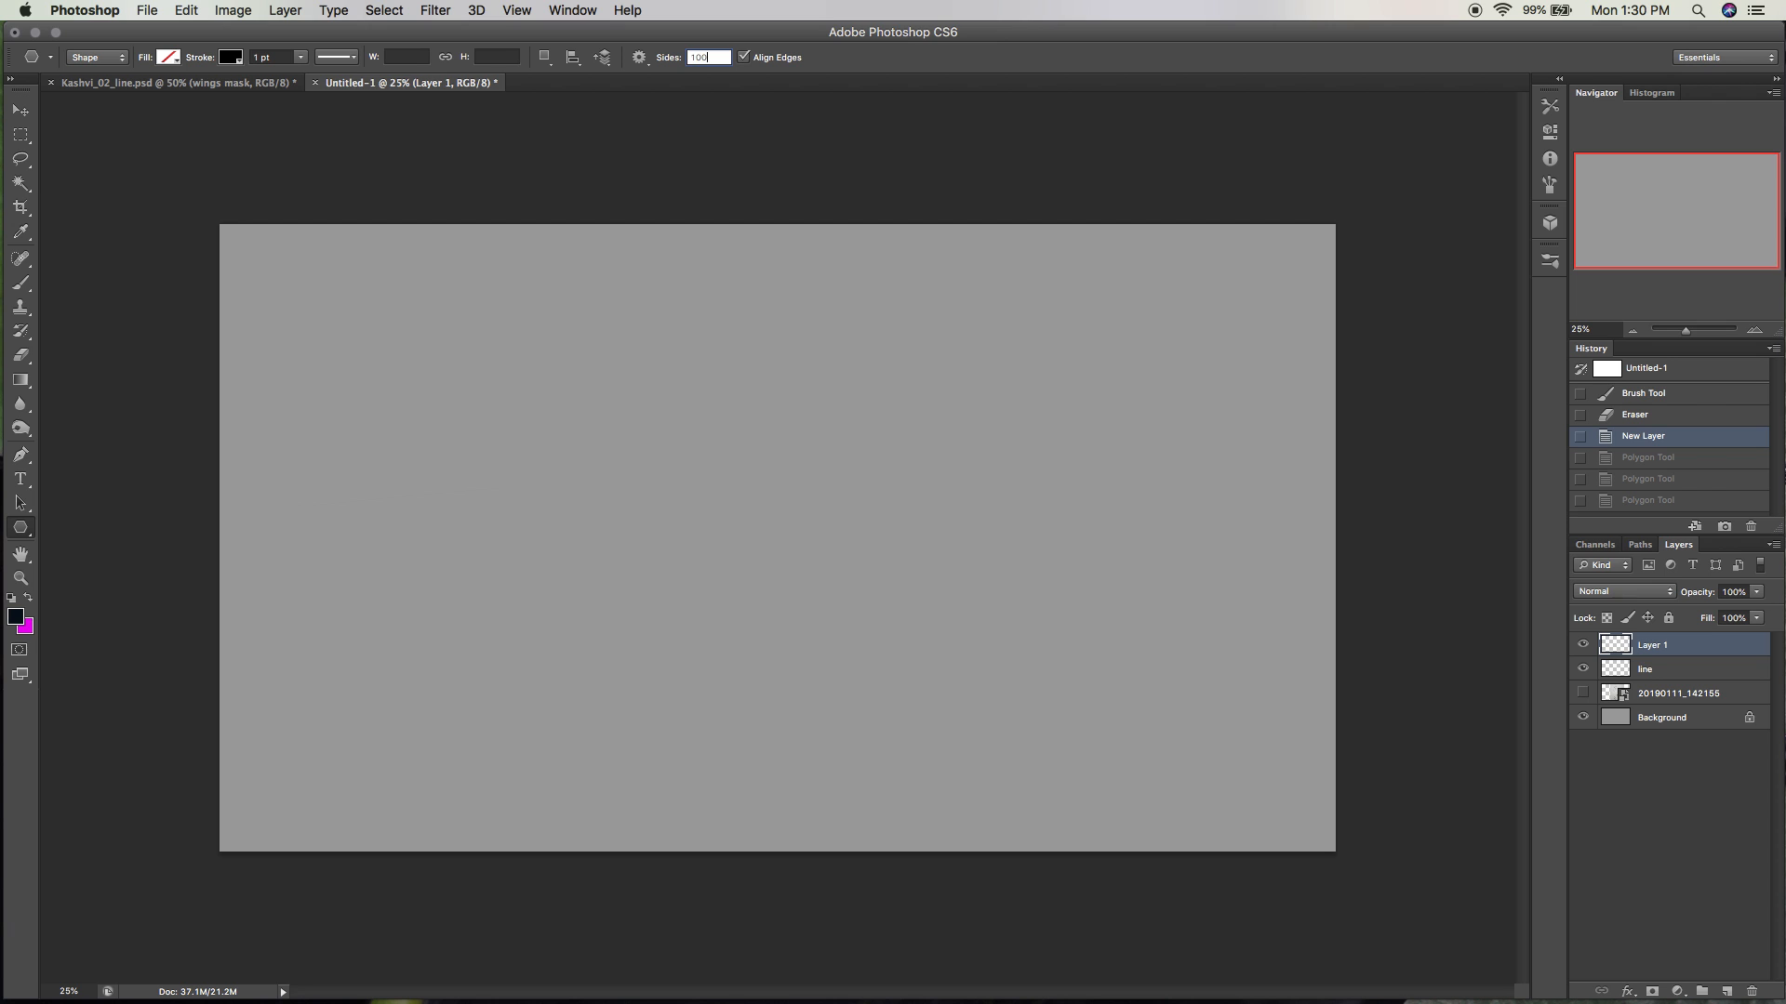
left_click_drag(409, 444, 1227, 866)
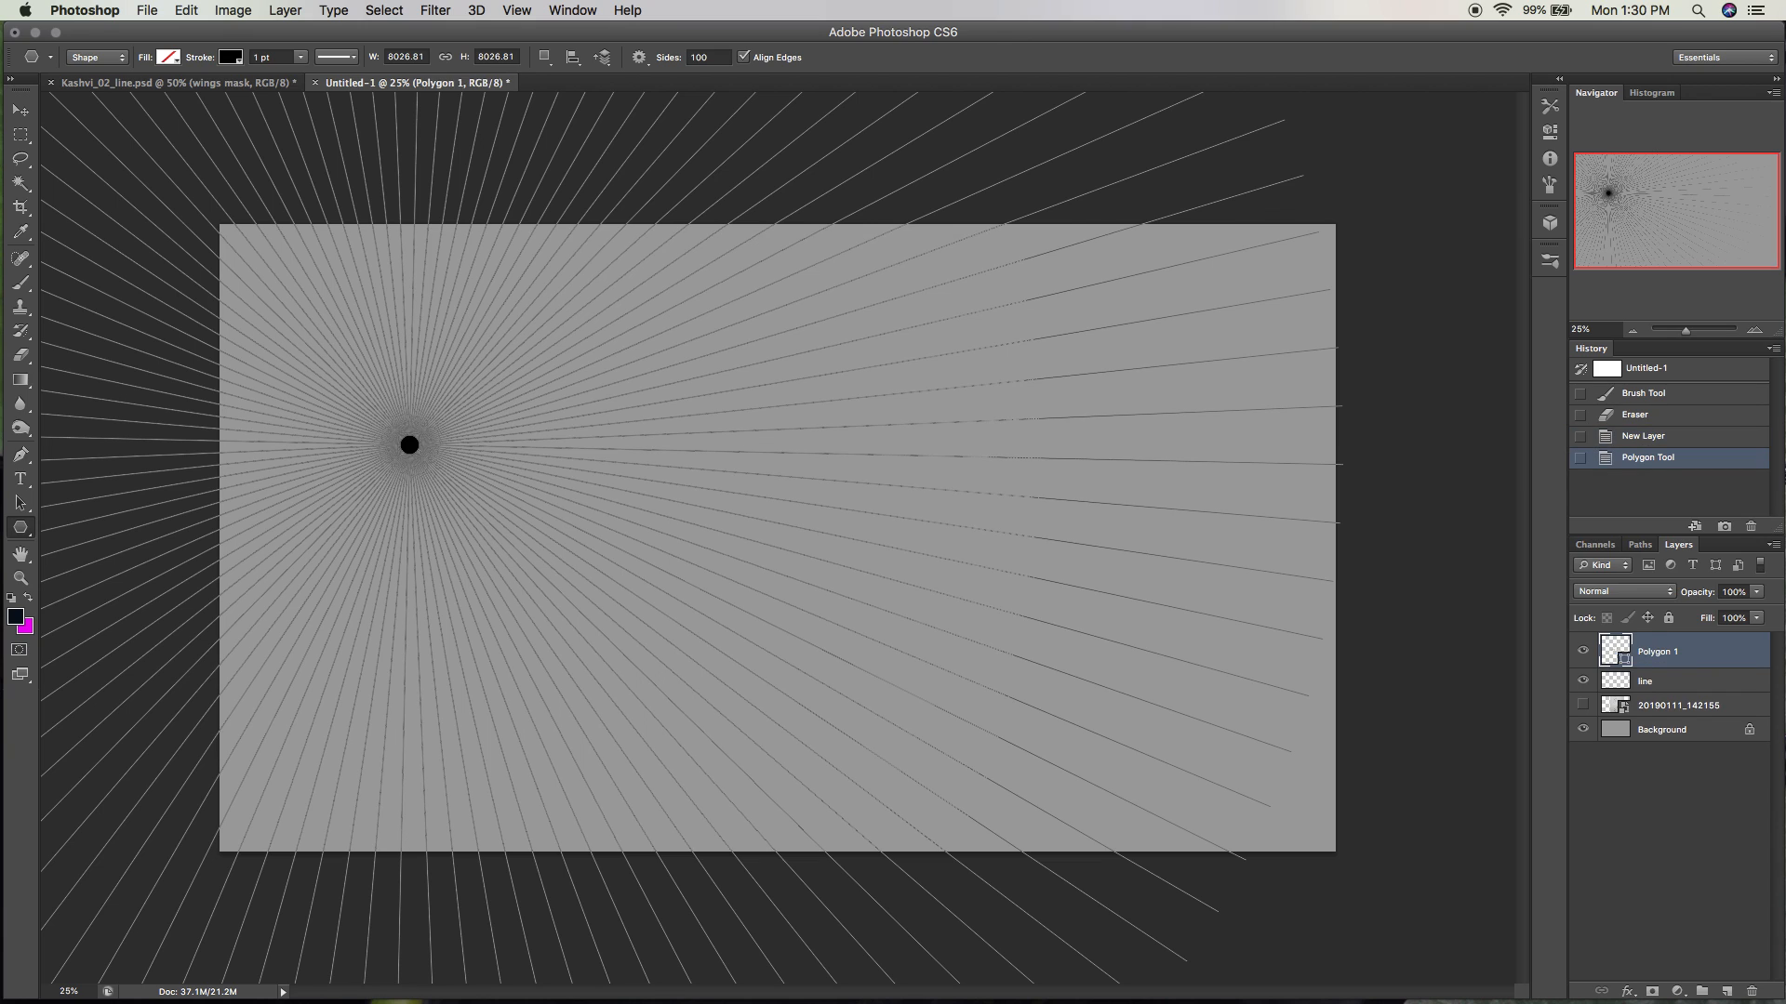
key("ctrl+t")
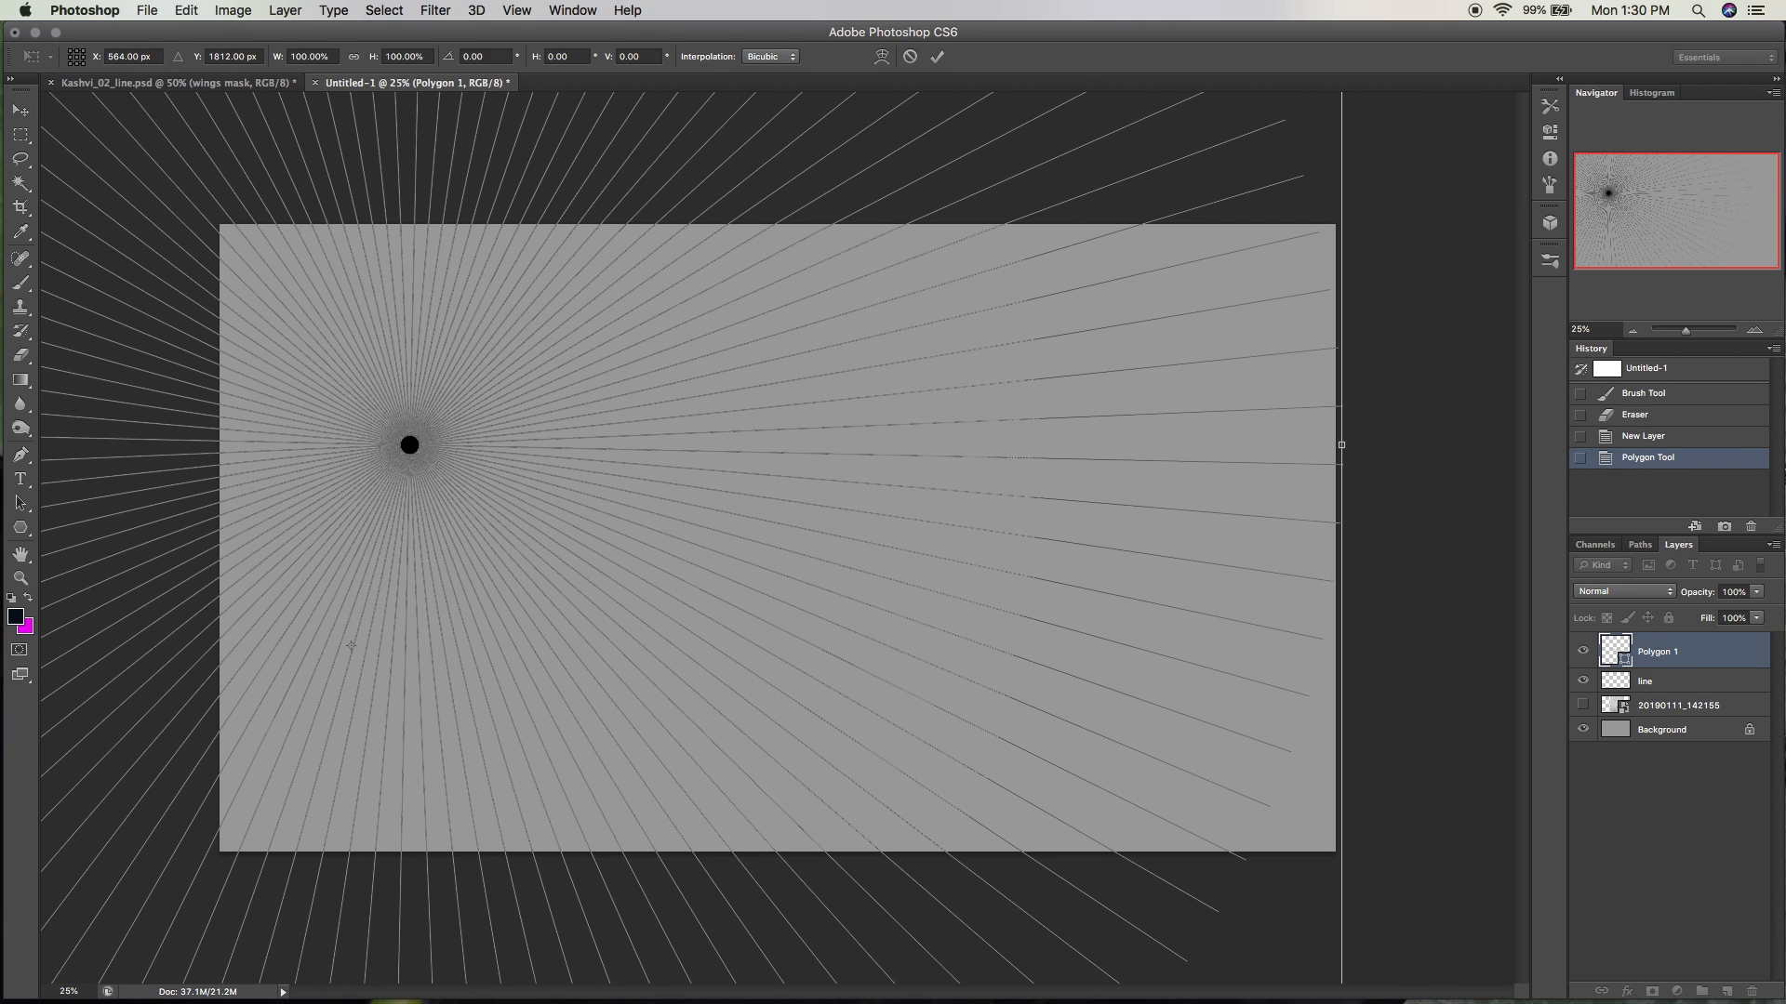
key("v")
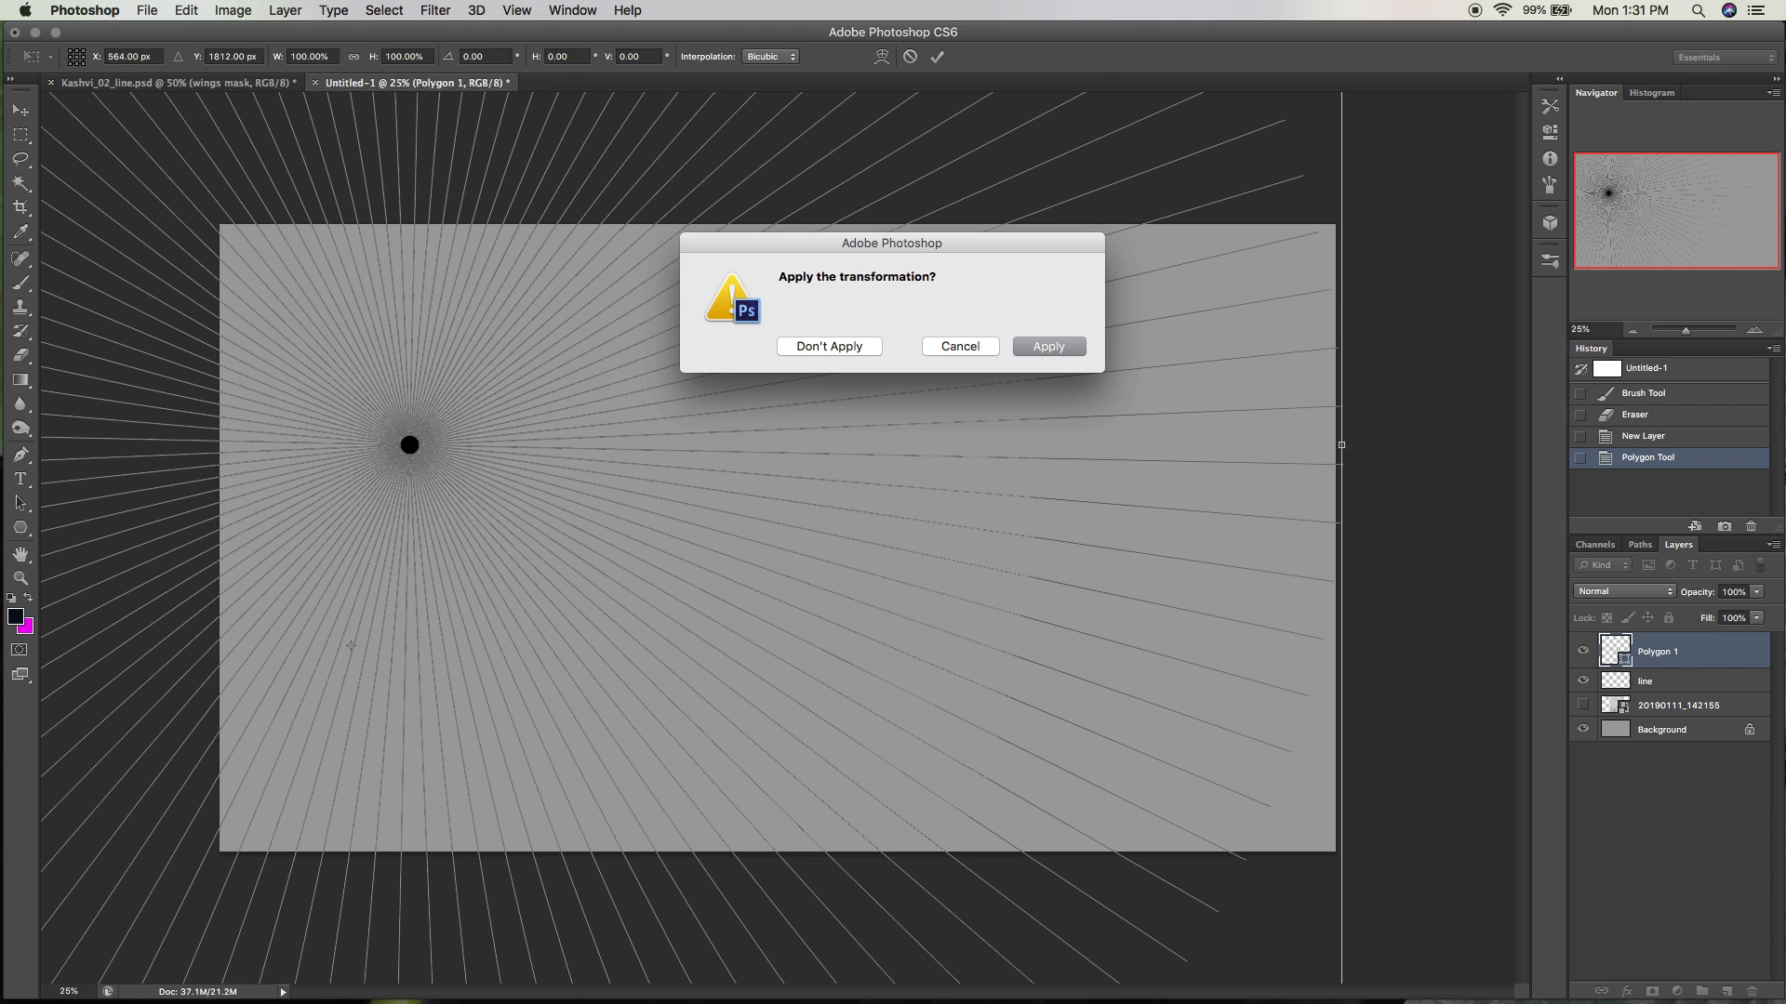
key("Escape")
Move the starburst with Free Transform so its centre lies just outside the canvas's lower-left corner, and apply the transformation.
key("v")
key("d")
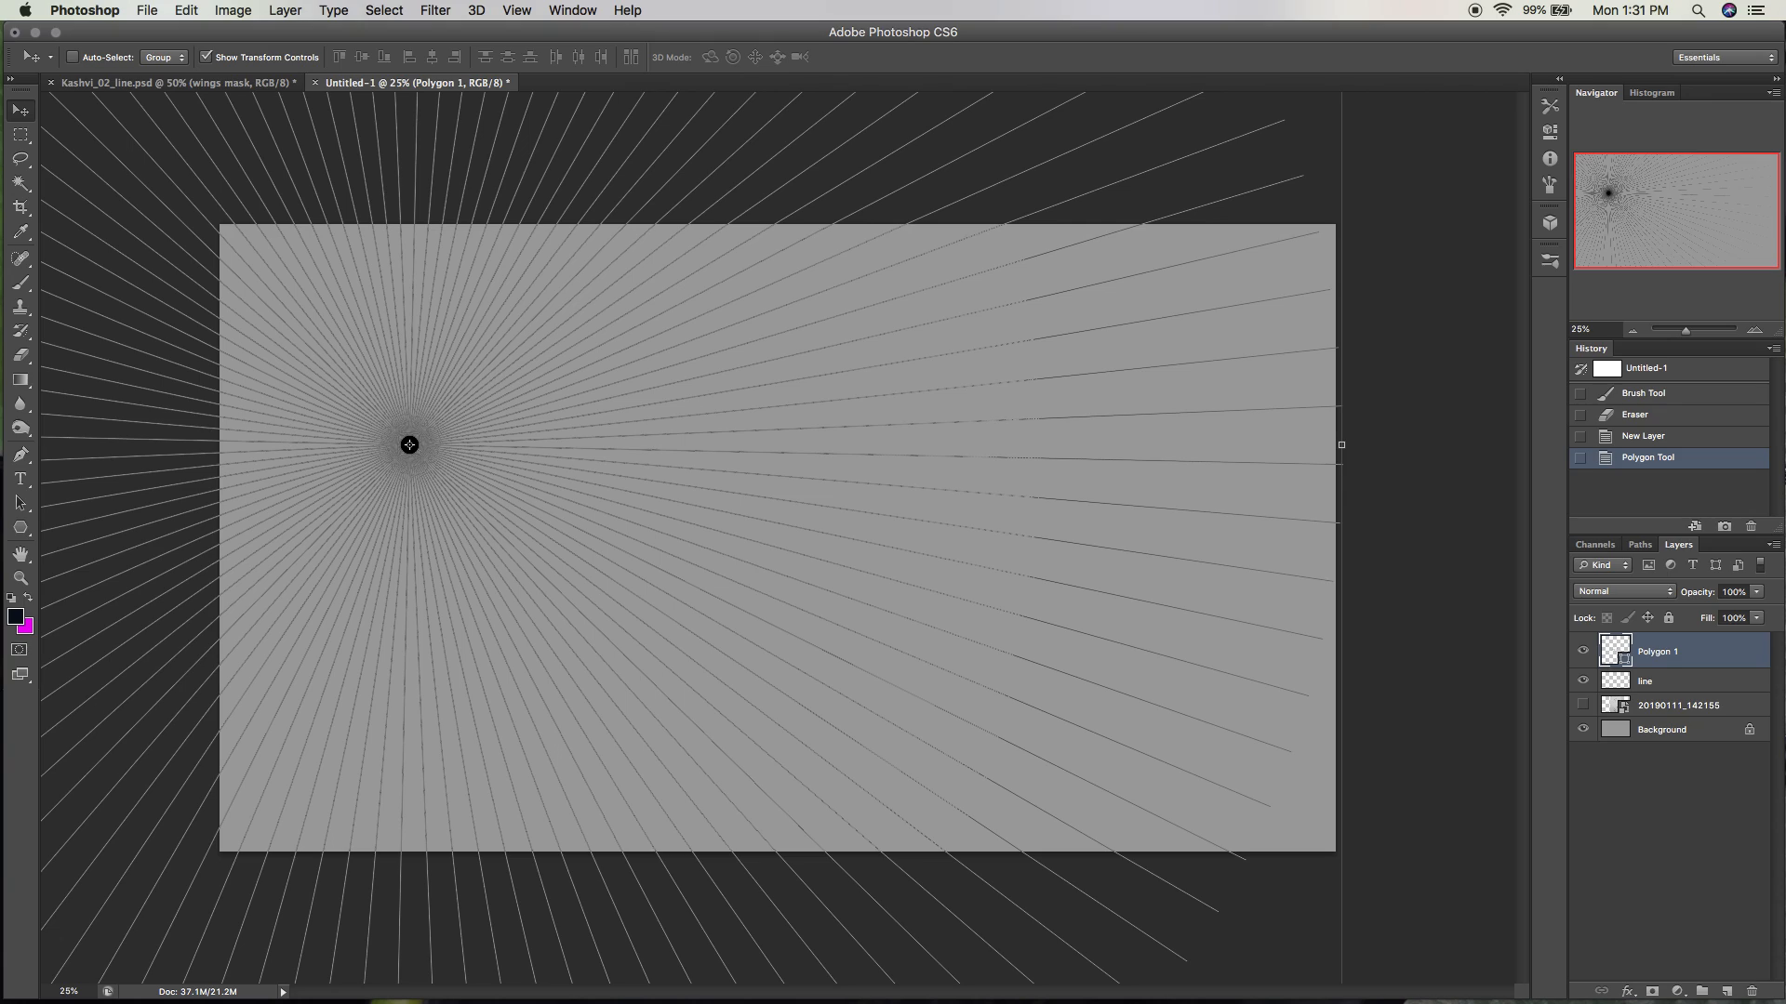
key("super+t")
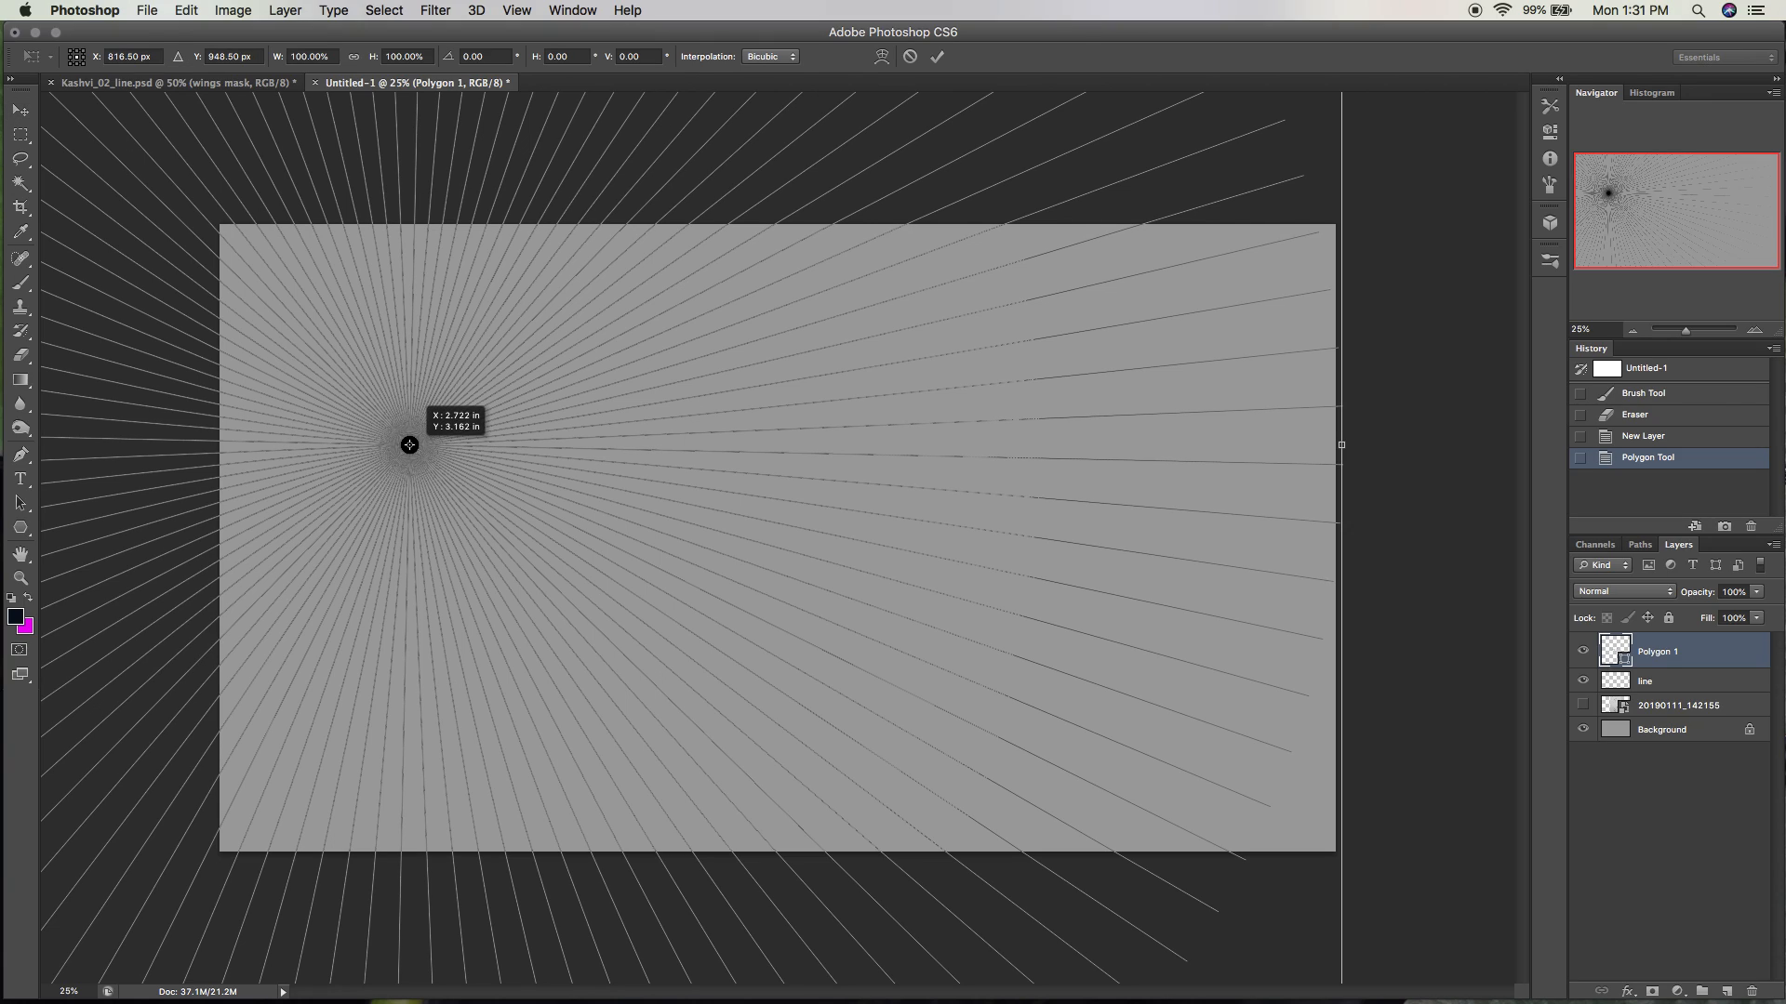
left_click_drag(409, 444, 528, 1002)
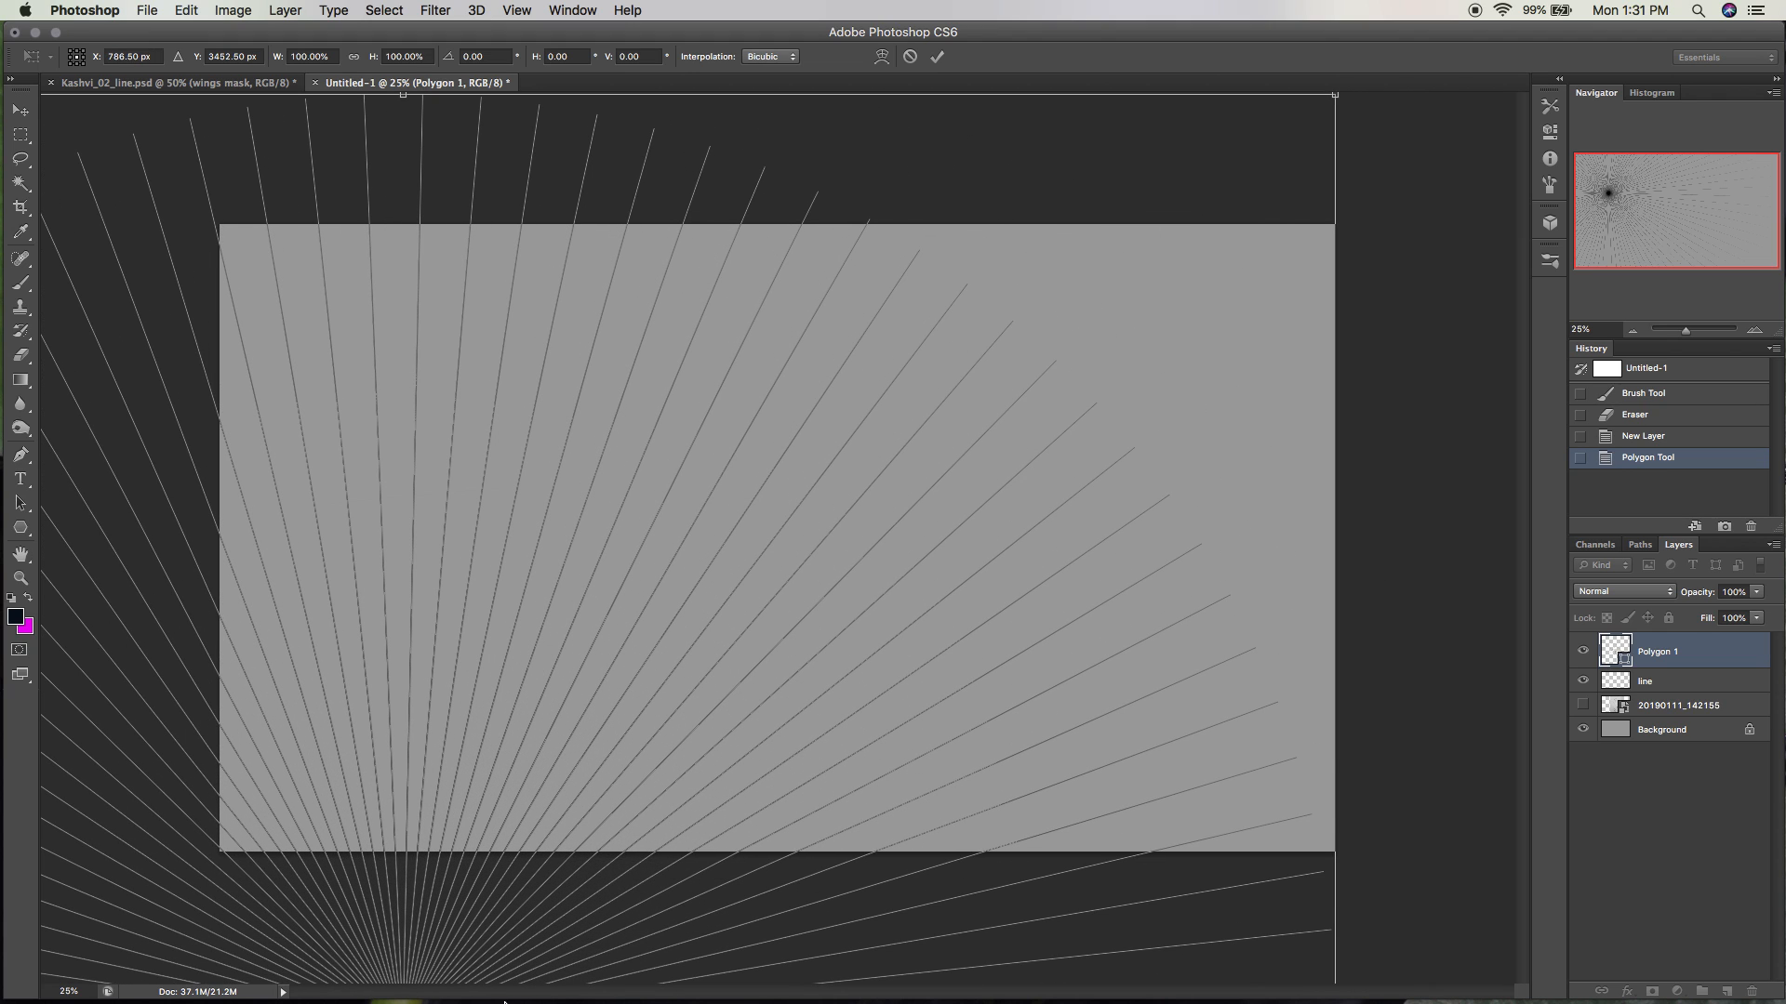
mouse_move(745, 996)
left_mouse_down()
mouse_move(769, 970)
mouse_move(772, 985)
left_mouse_up()
left_click_drag(457, 897, 132, 946)
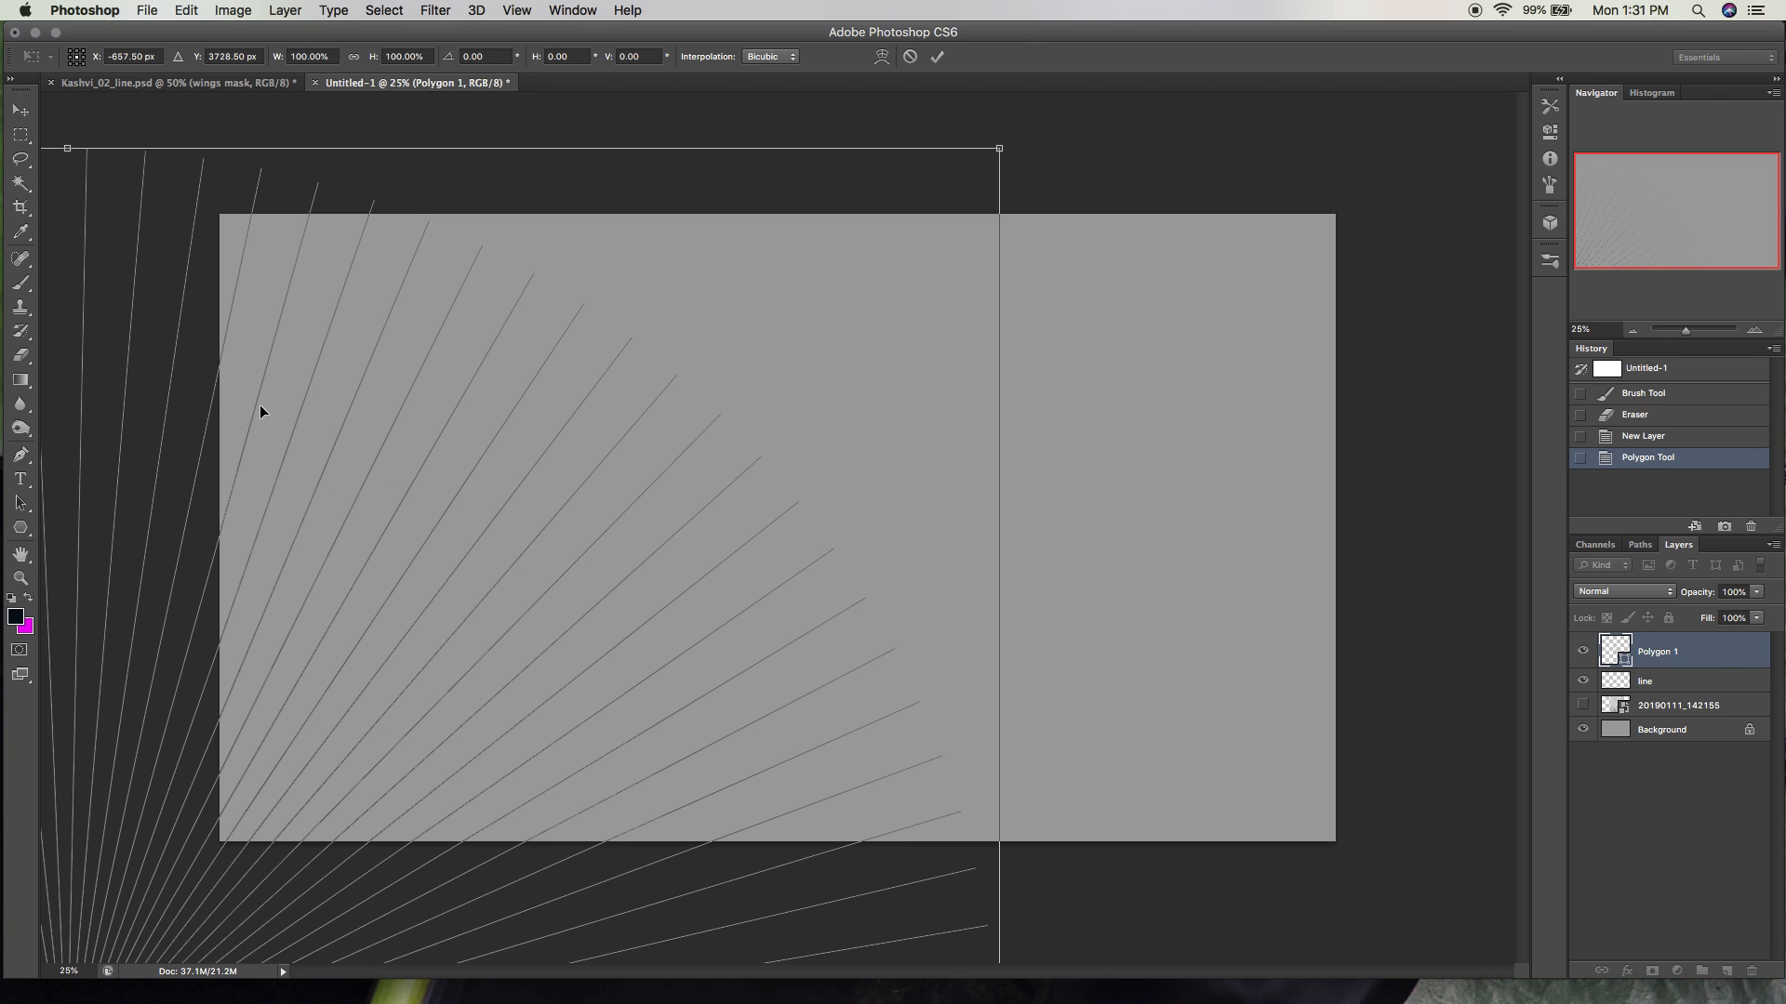
key("Return")
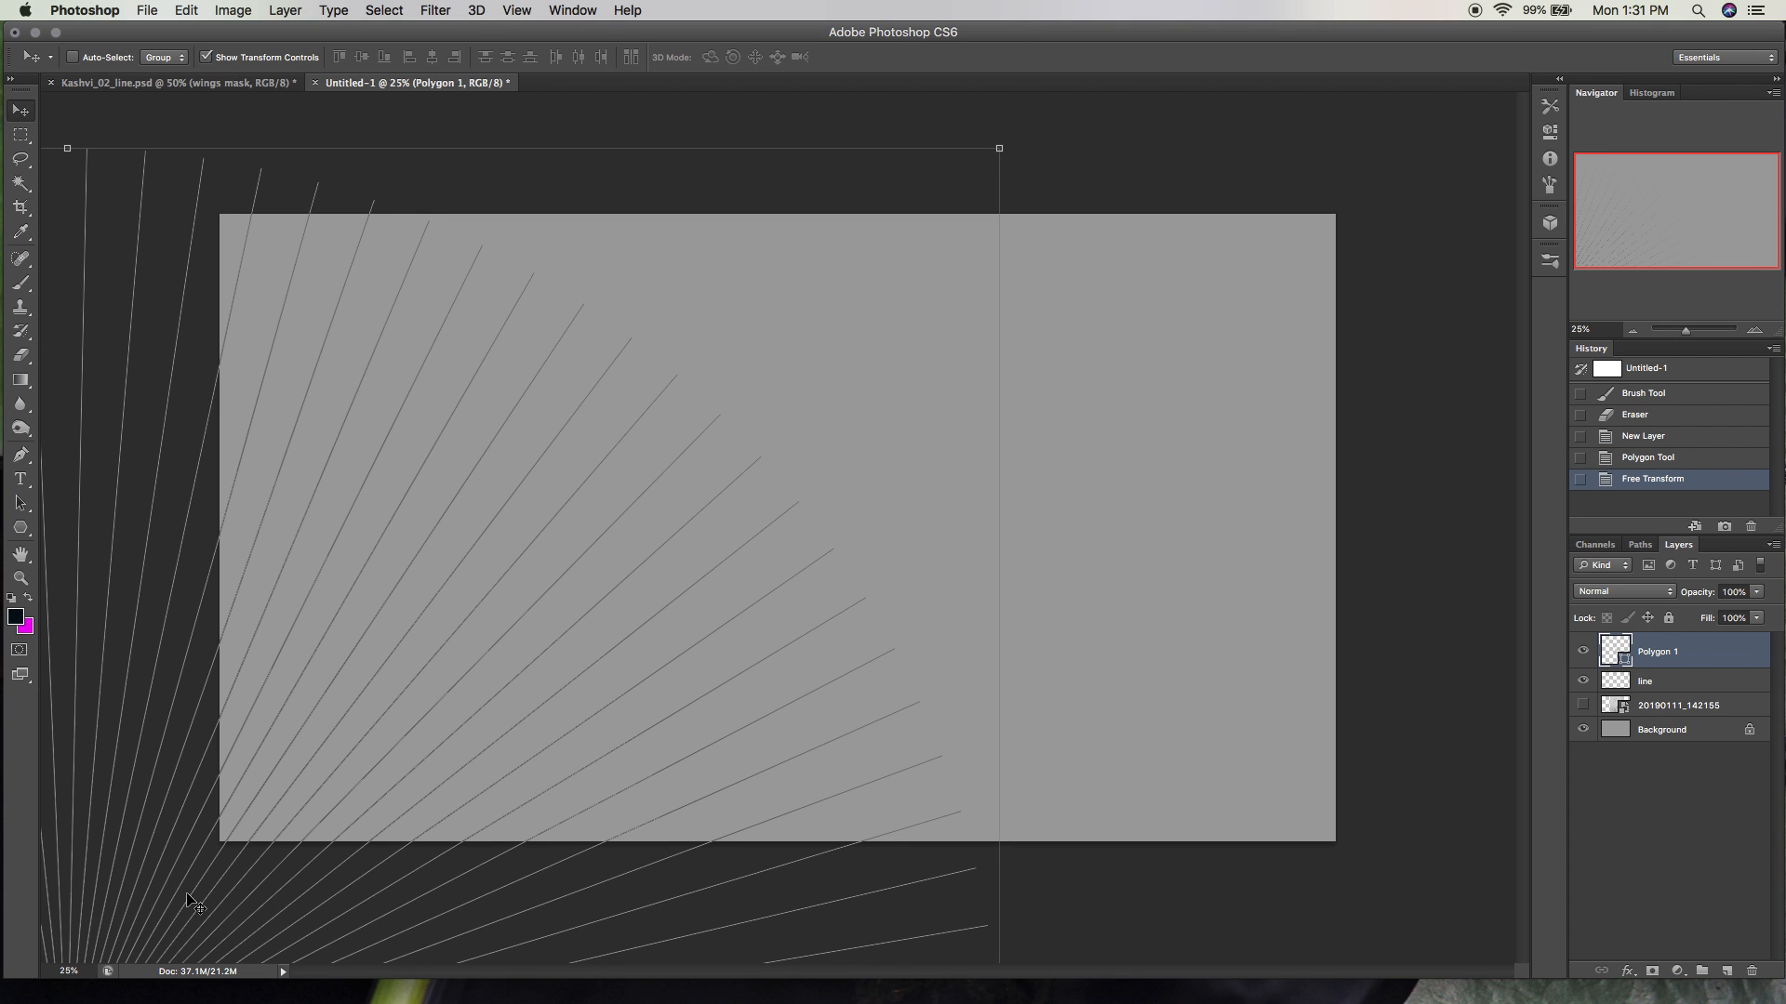
Duplicate the starburst twice, placing one copy's centre below the canvas's lower-right corner and the other's near the canvas's top centre.
left_click_drag(199, 878, 1358, 851)
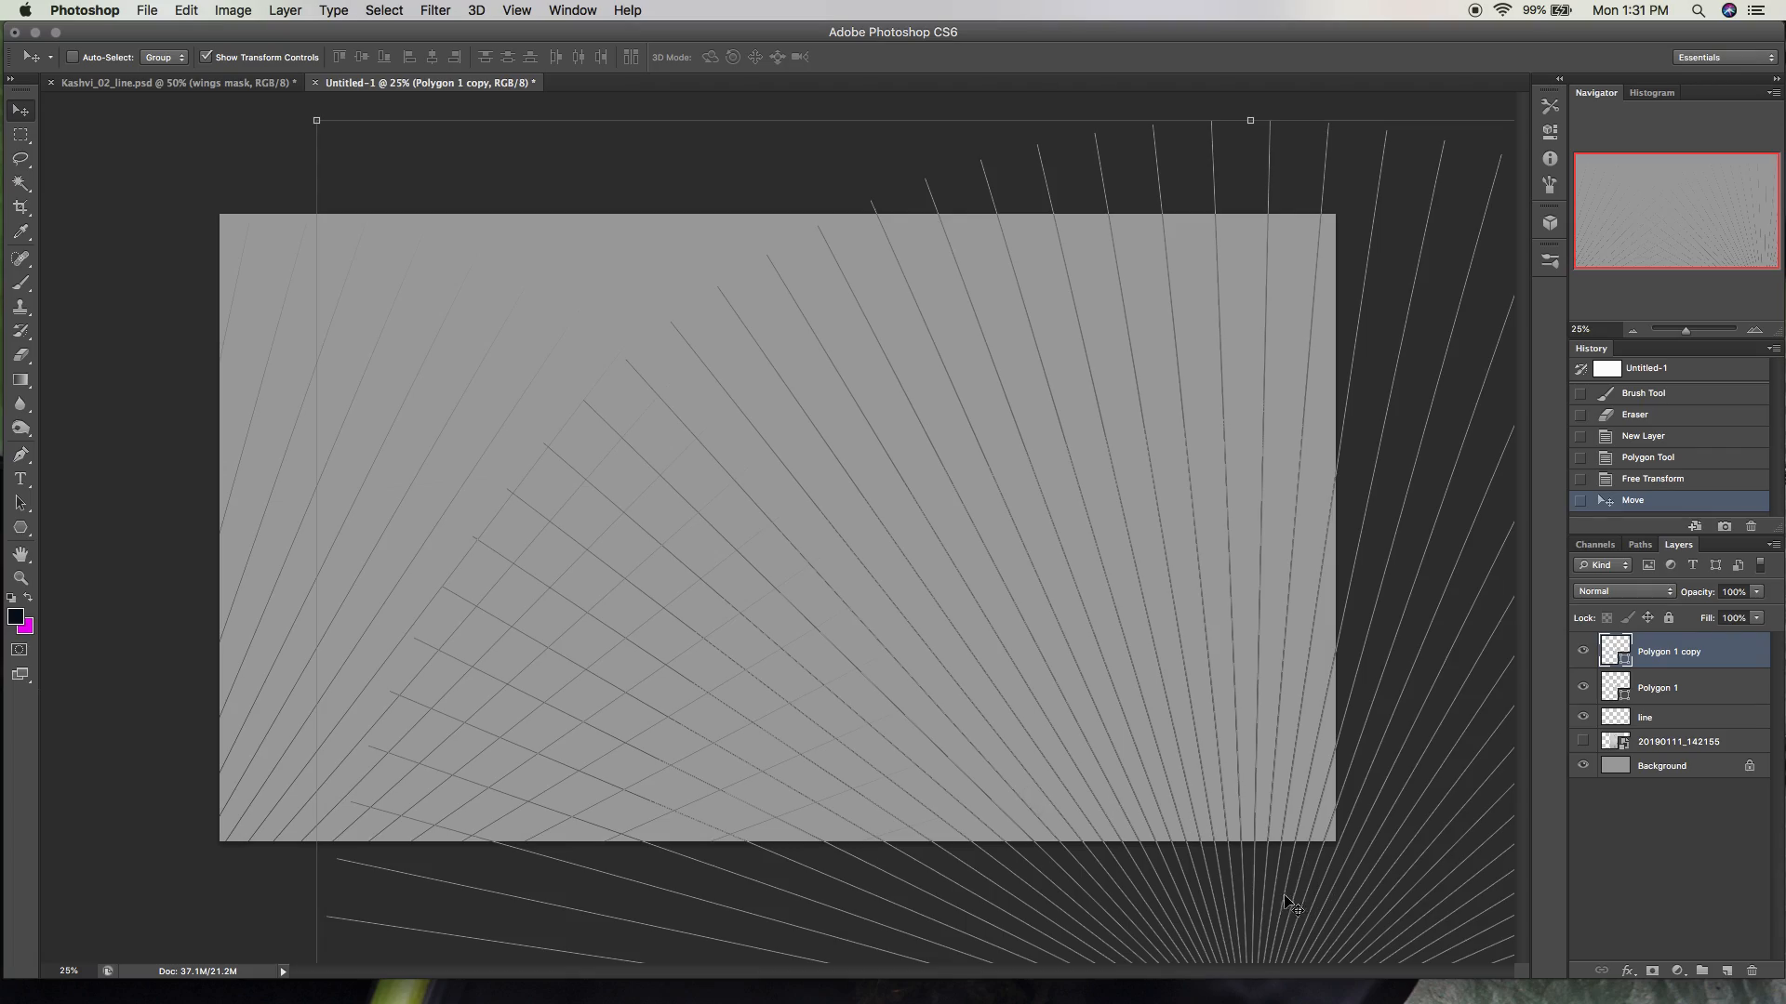
left_click_drag(1252, 913, 766, 129)
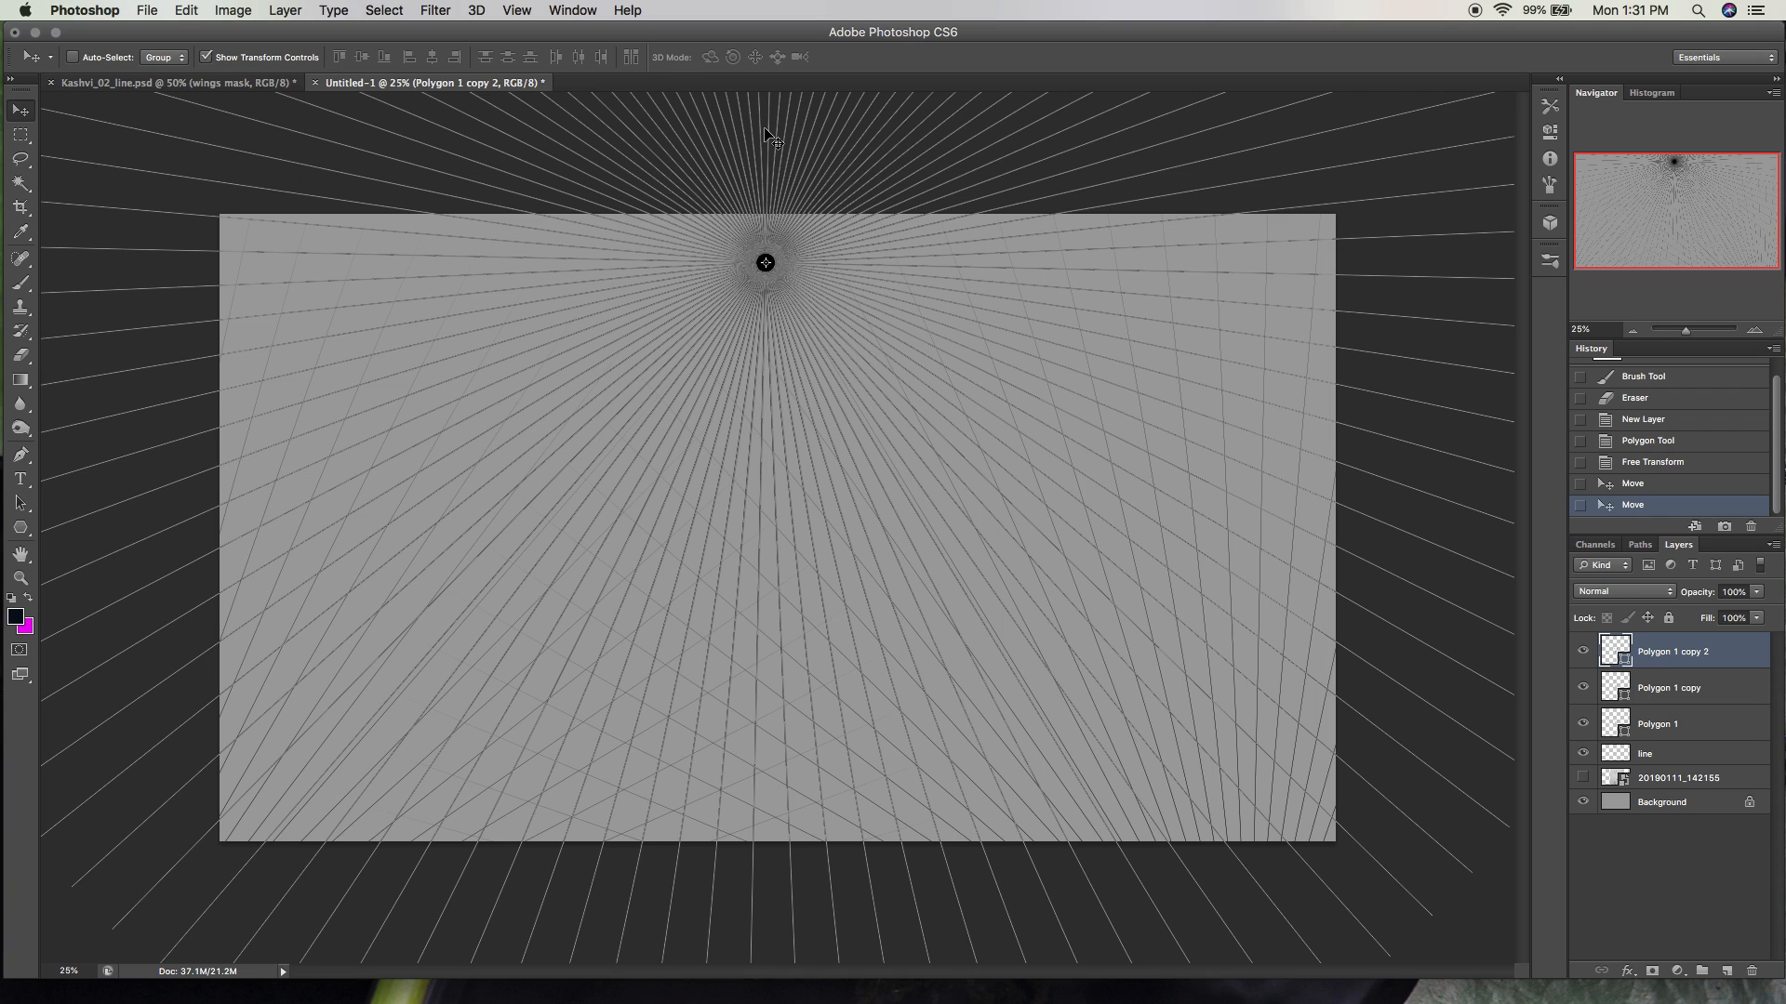
Add a new blank layer above the starburst layers and duplicate it.
left_click(21, 282)
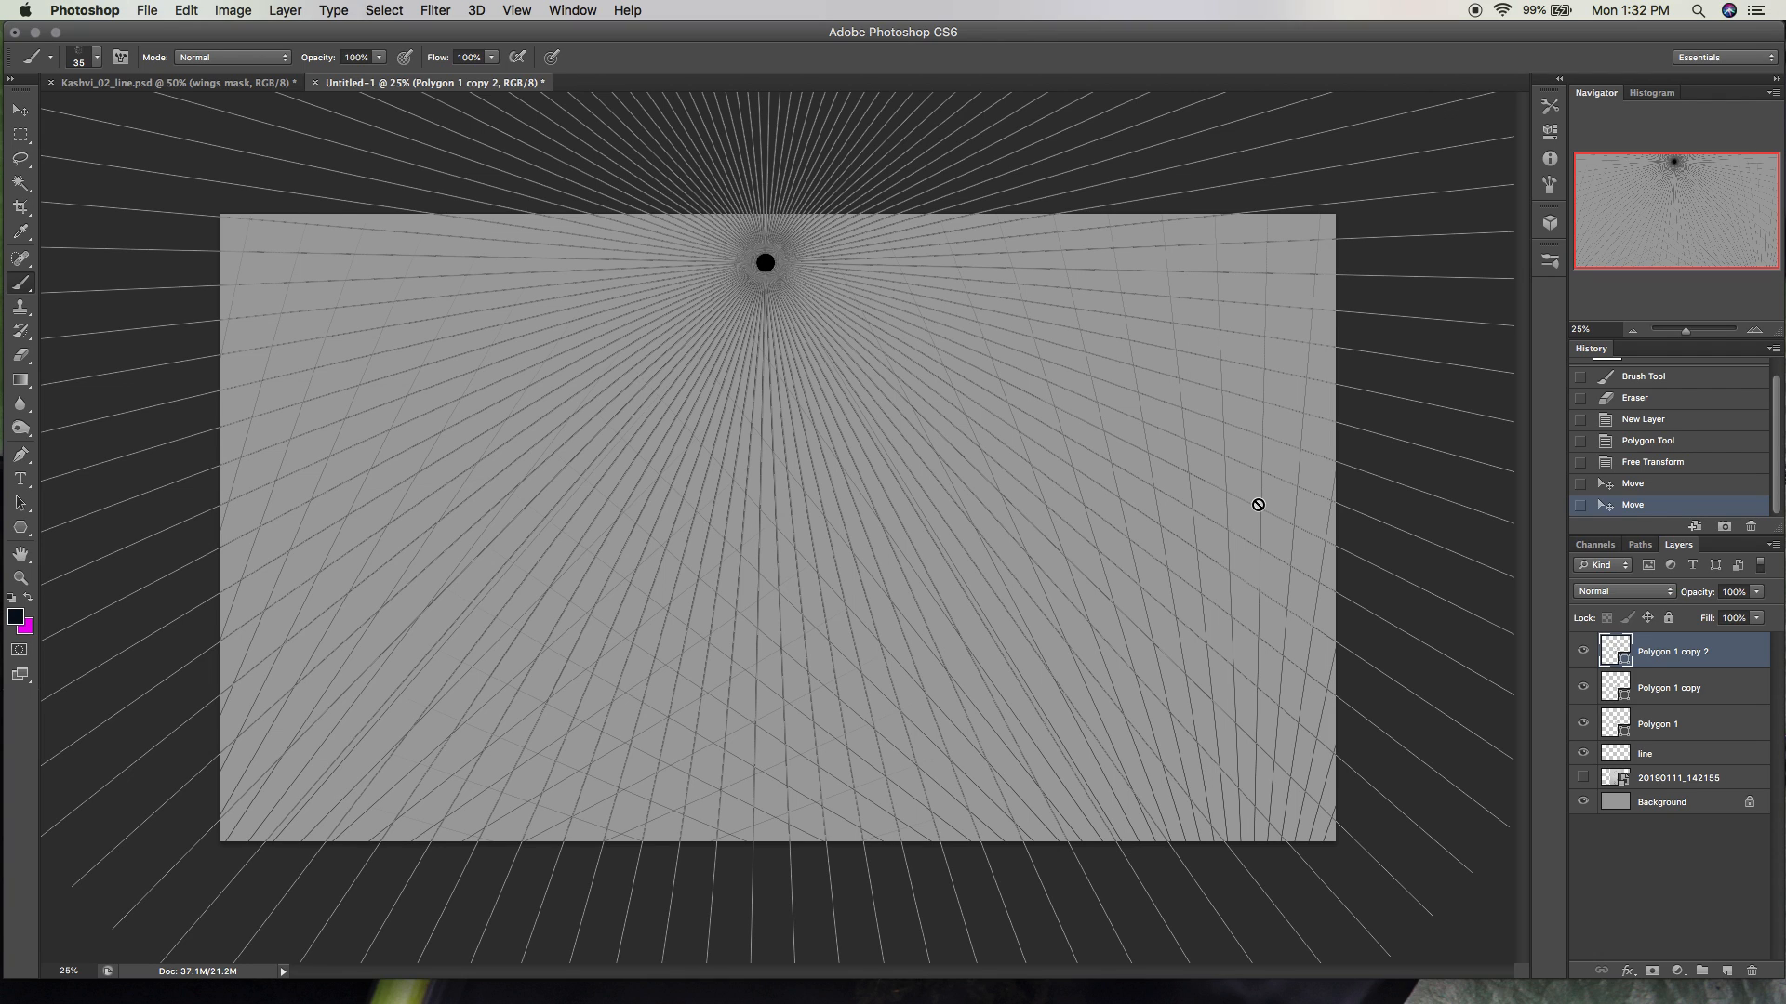
key("Return")
left_click(20, 259)
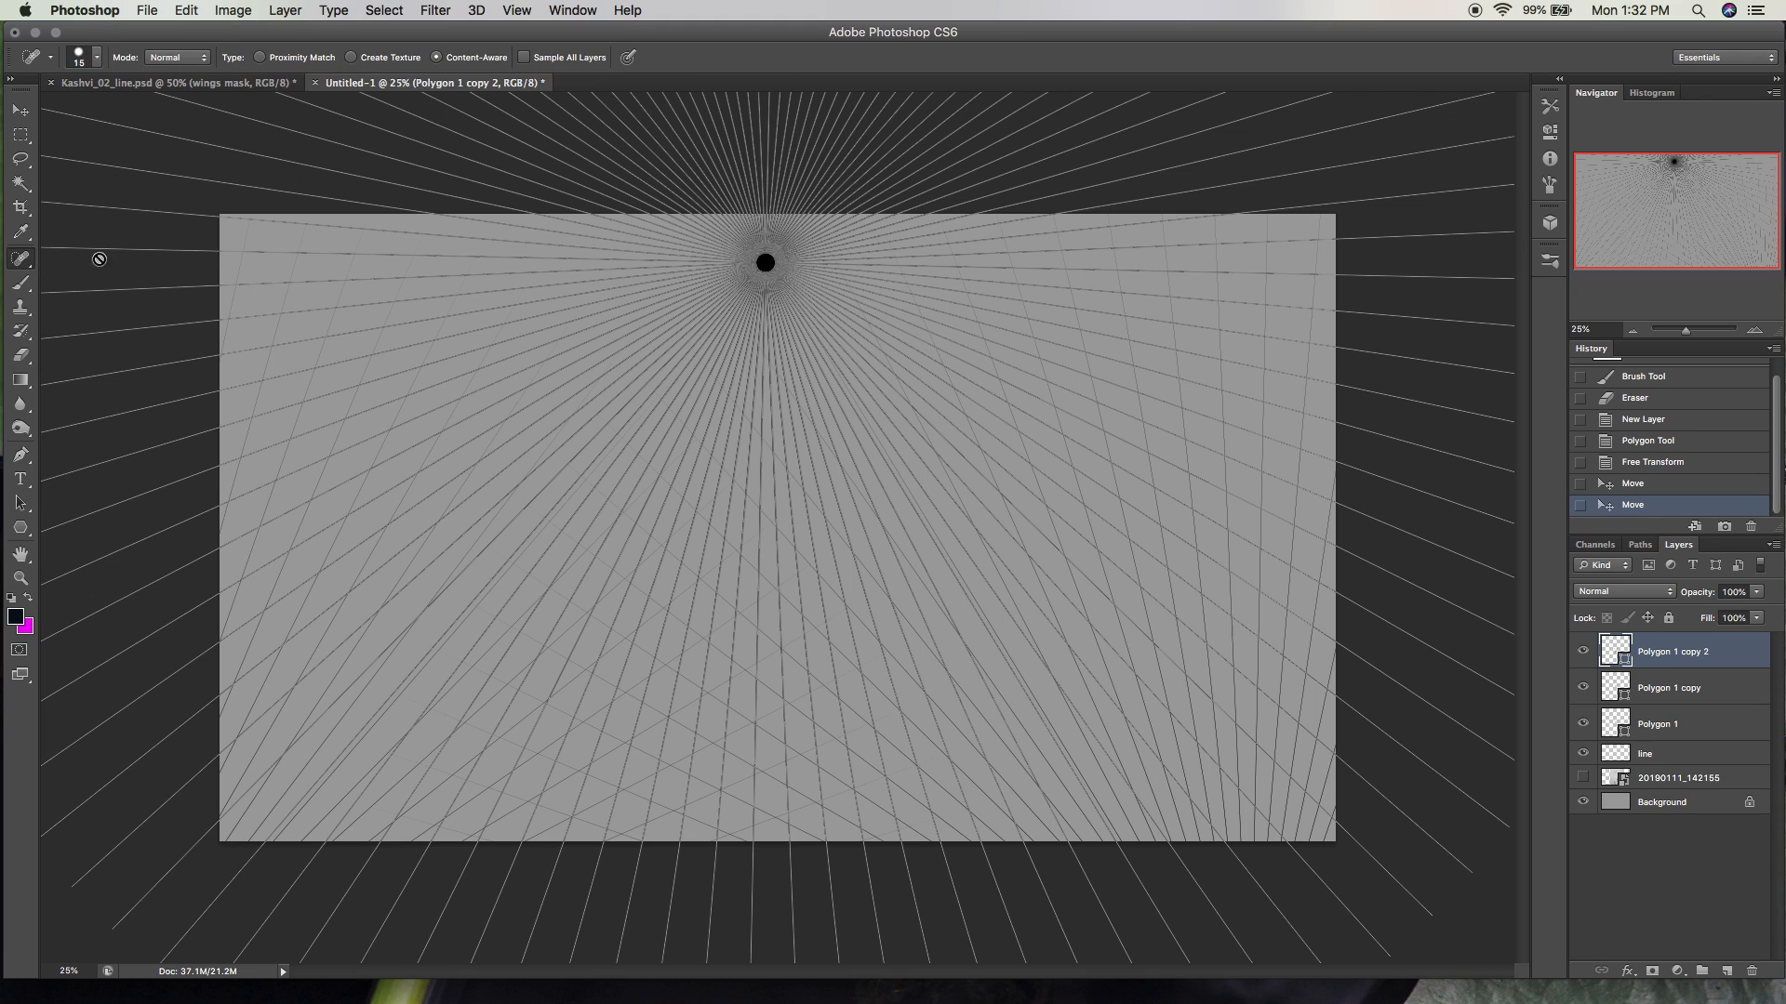
left_click(1728, 970)
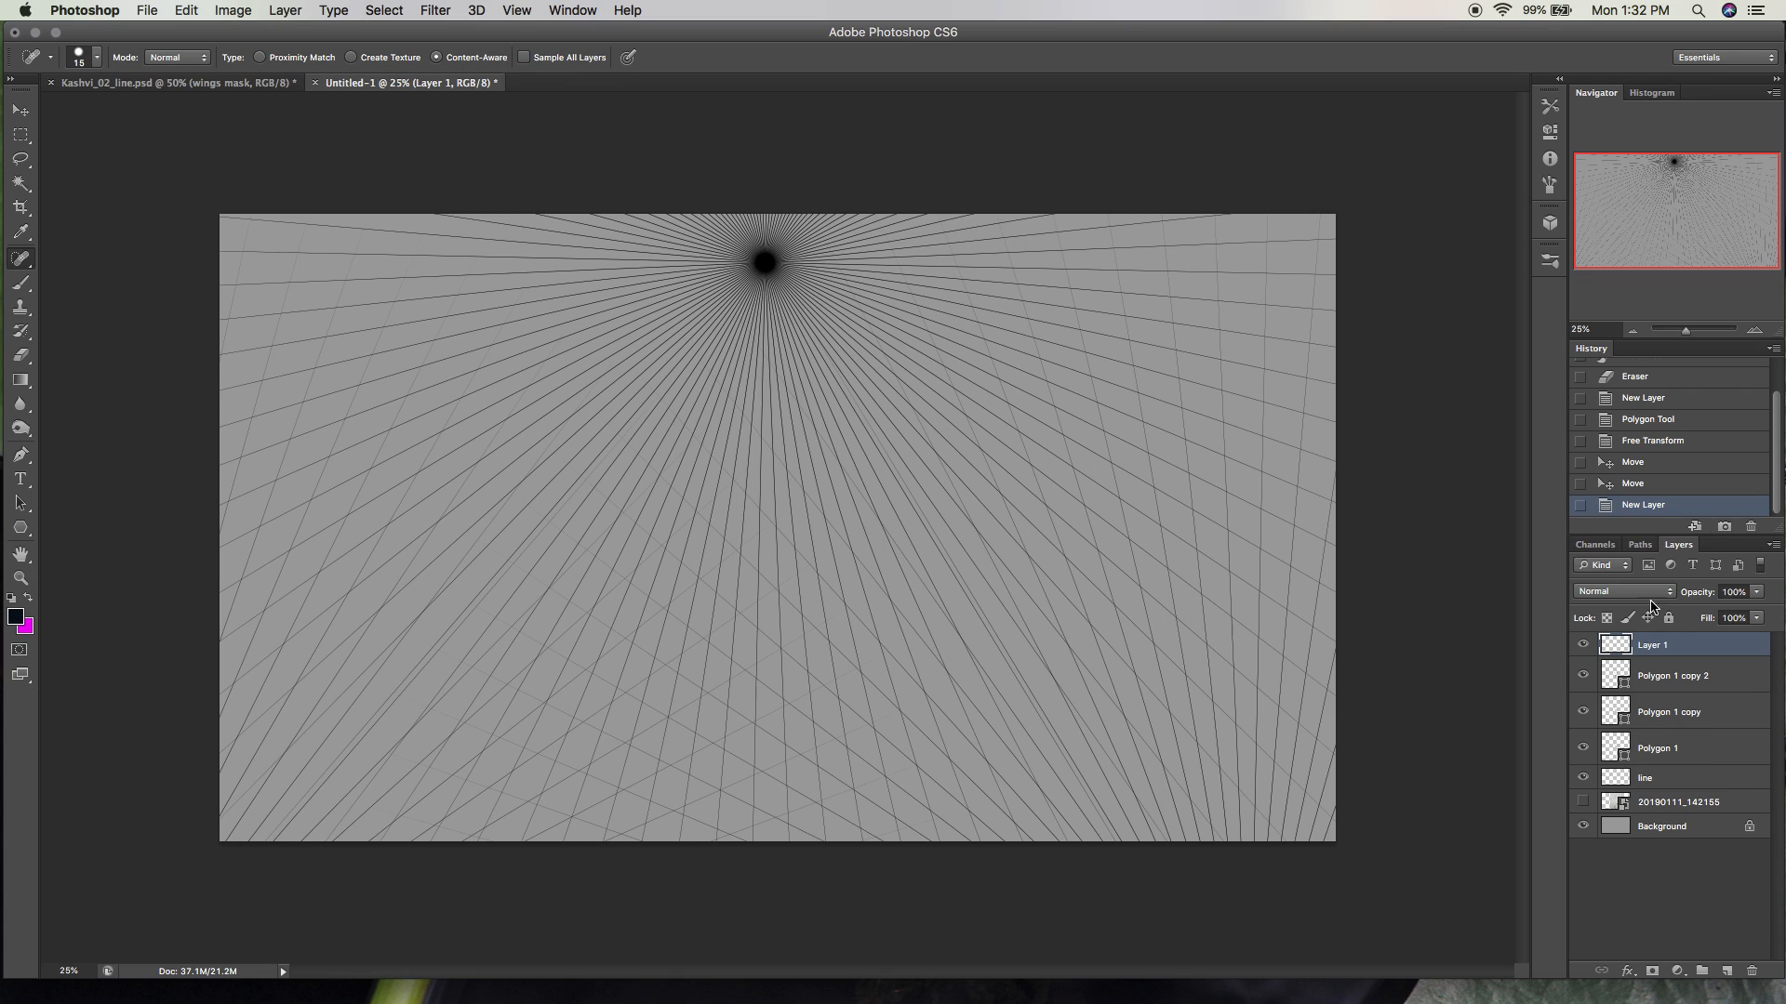
left_click_drag(1623, 703, 1620, 721)
key("super+j")
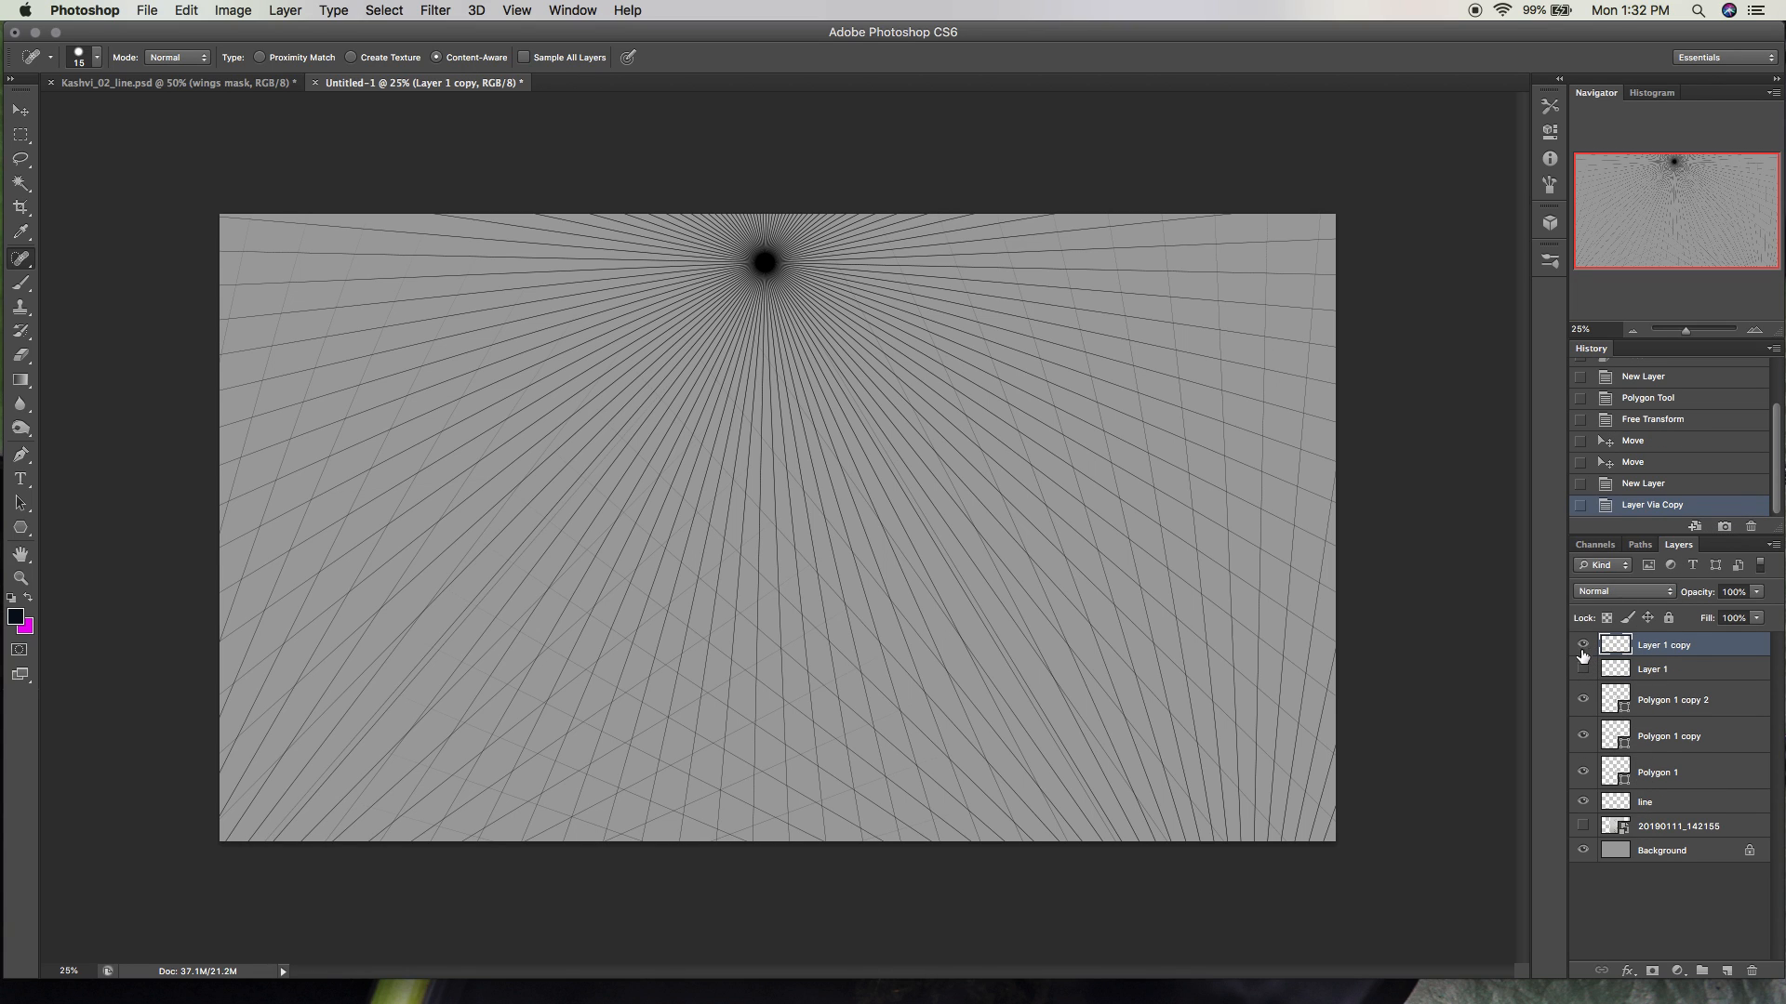
Toggle the visibility of Layer 1 copy, Layer 1 and Polygon 1 copy 2 off and back on in one sweep.
left_click_drag(1582, 646, 1582, 712)
left_click(1582, 707)
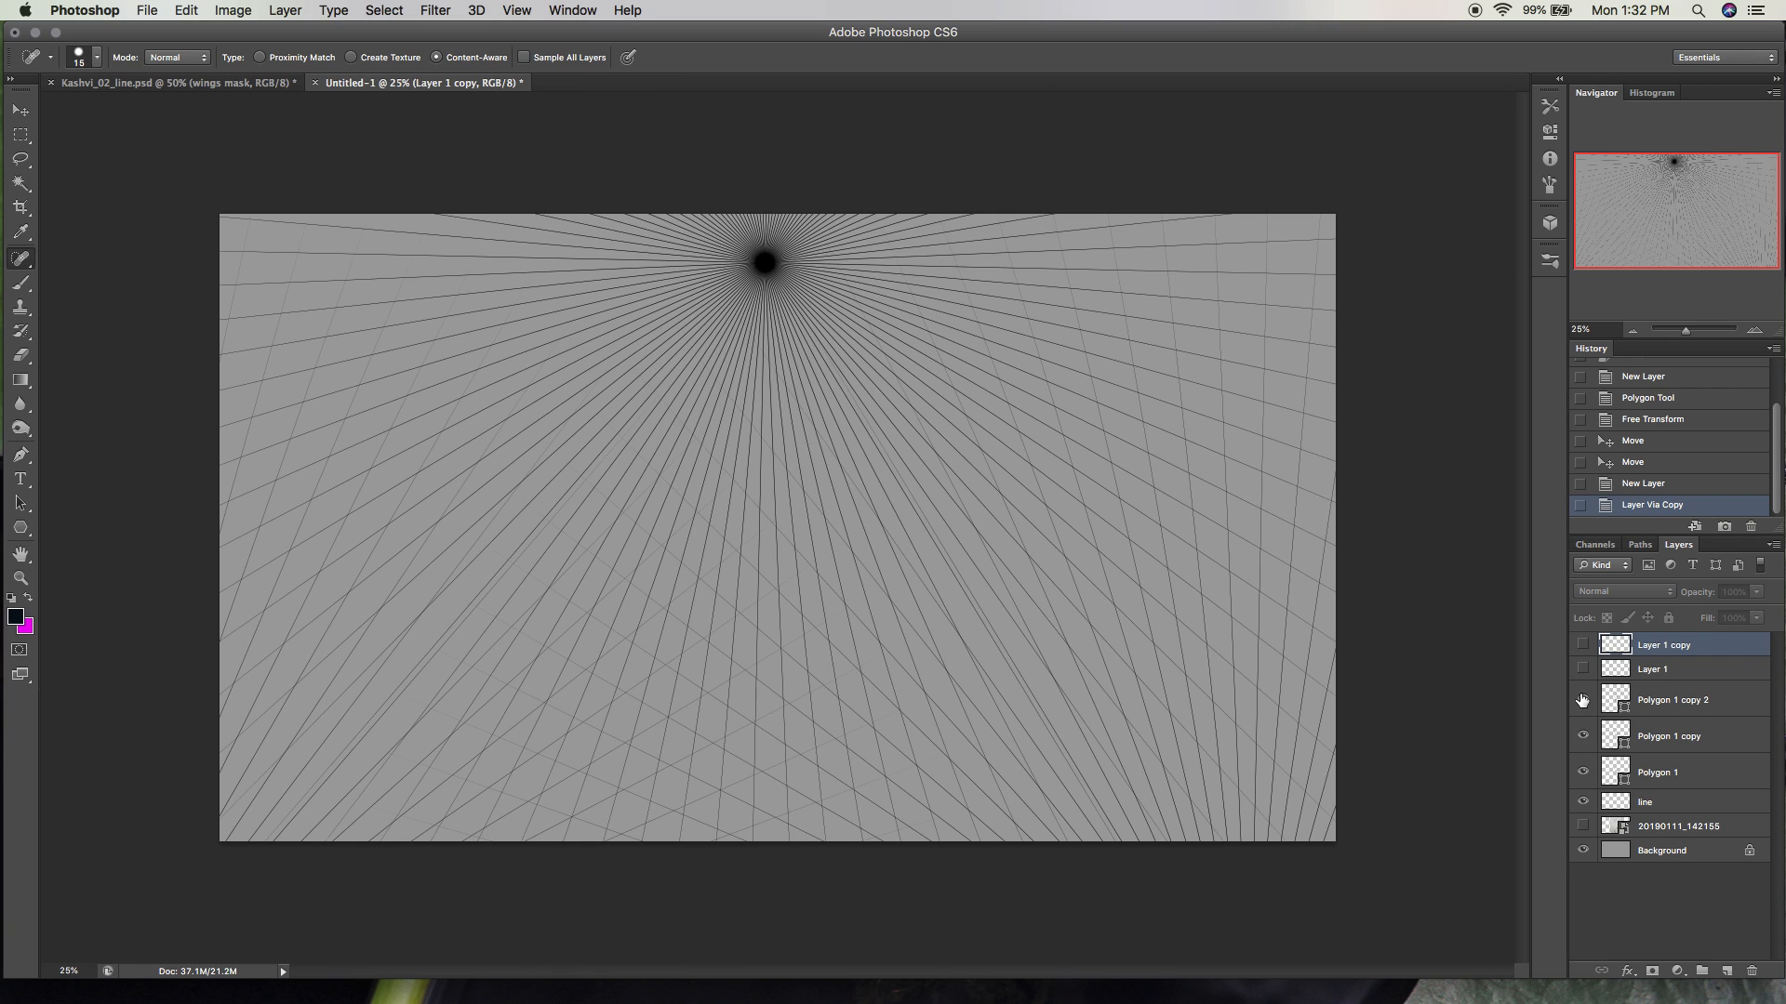
left_click(1582, 669)
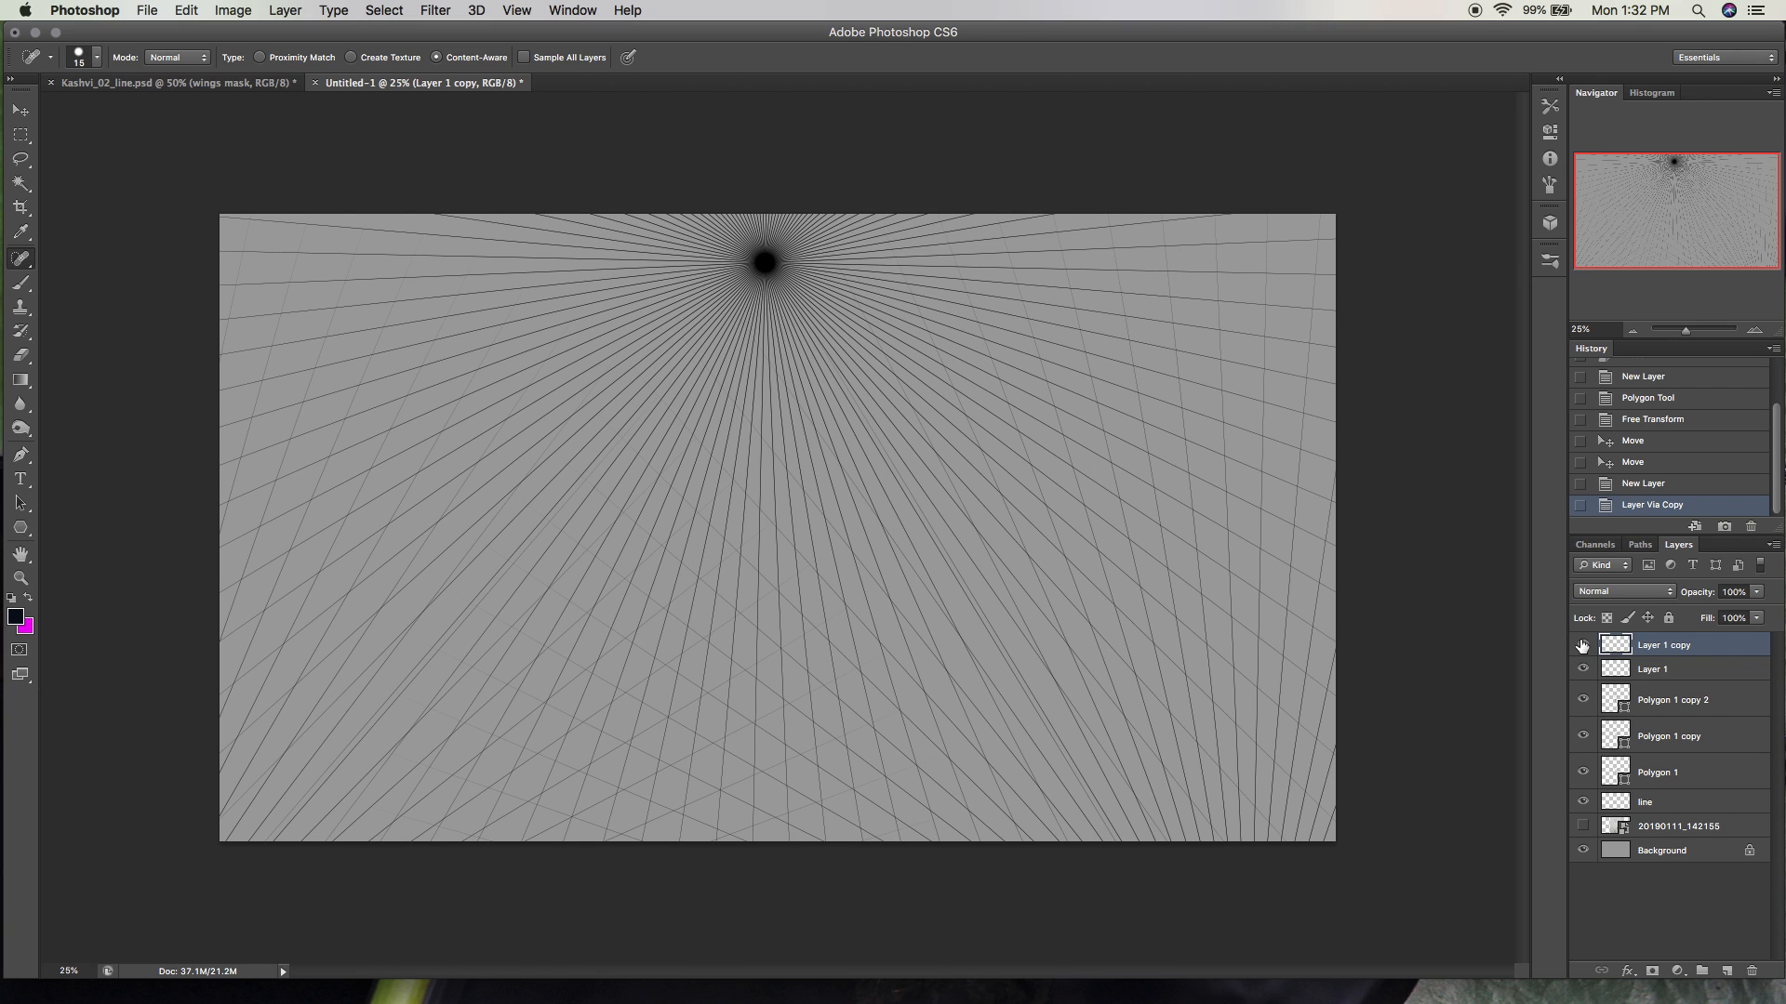
left_click(1582, 699)
left_click(1582, 669)
left_click(1582, 644)
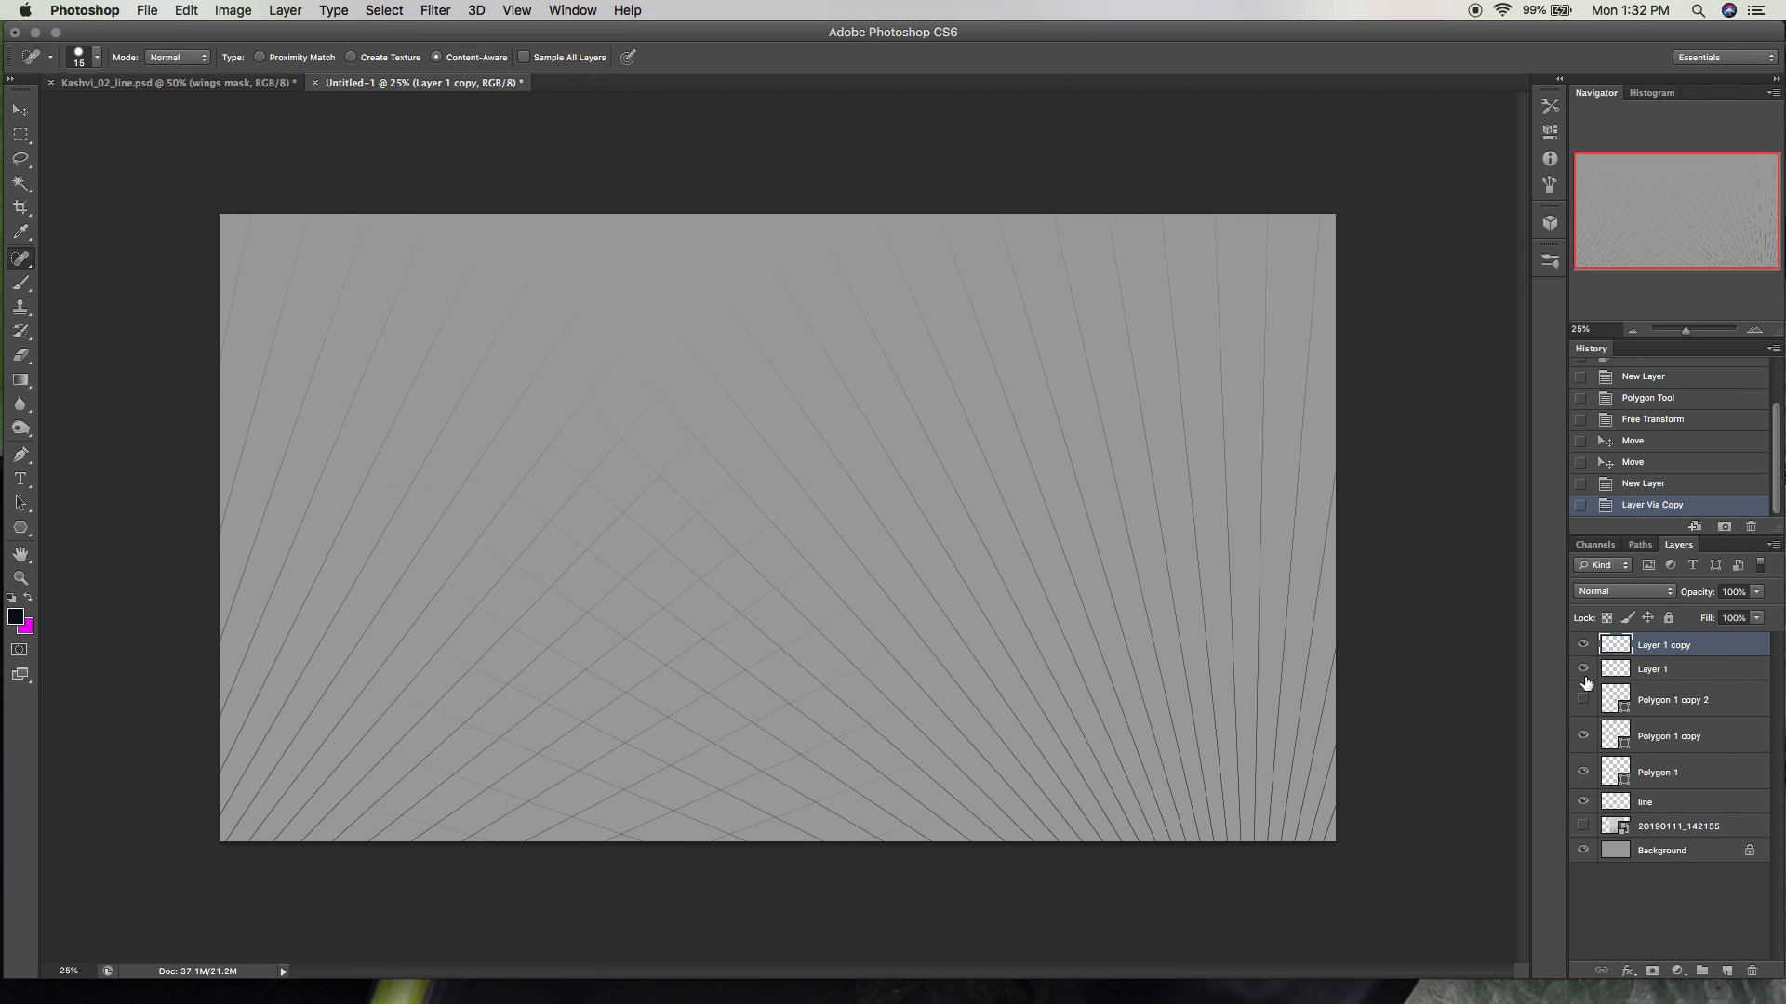
left_click(1582, 669)
left_click(1582, 645)
left_click(1582, 669)
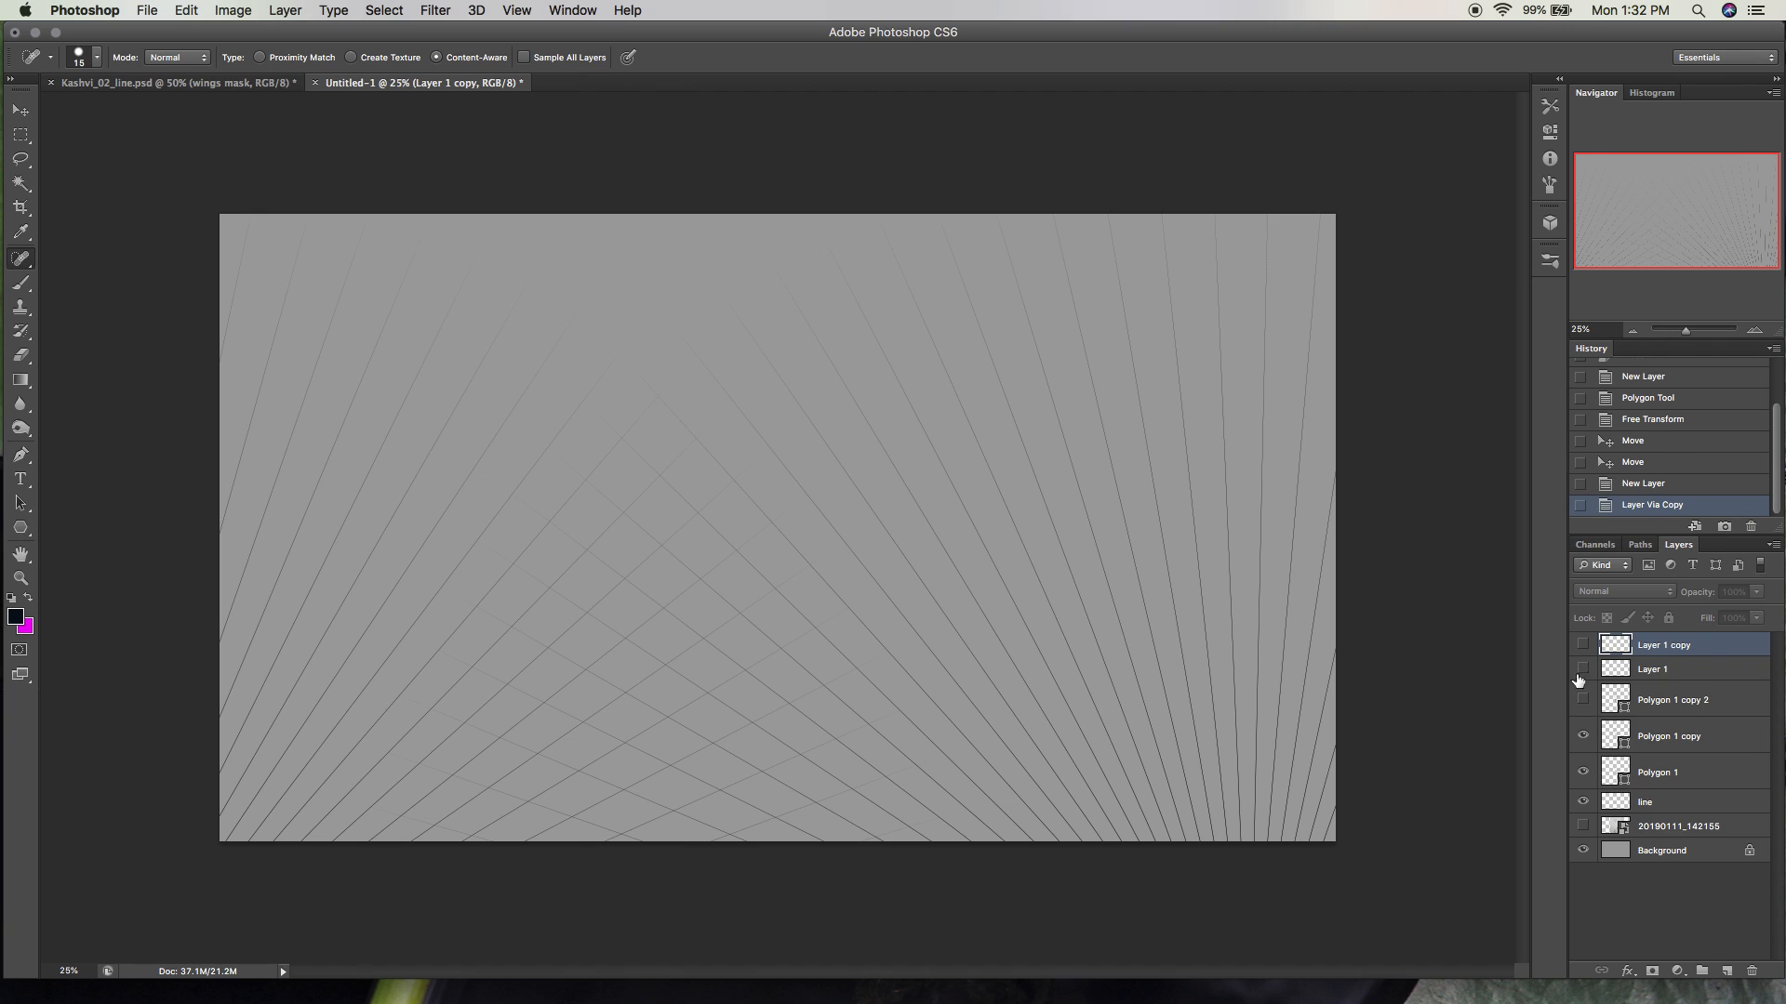
left_click_drag(1582, 645, 1582, 707)
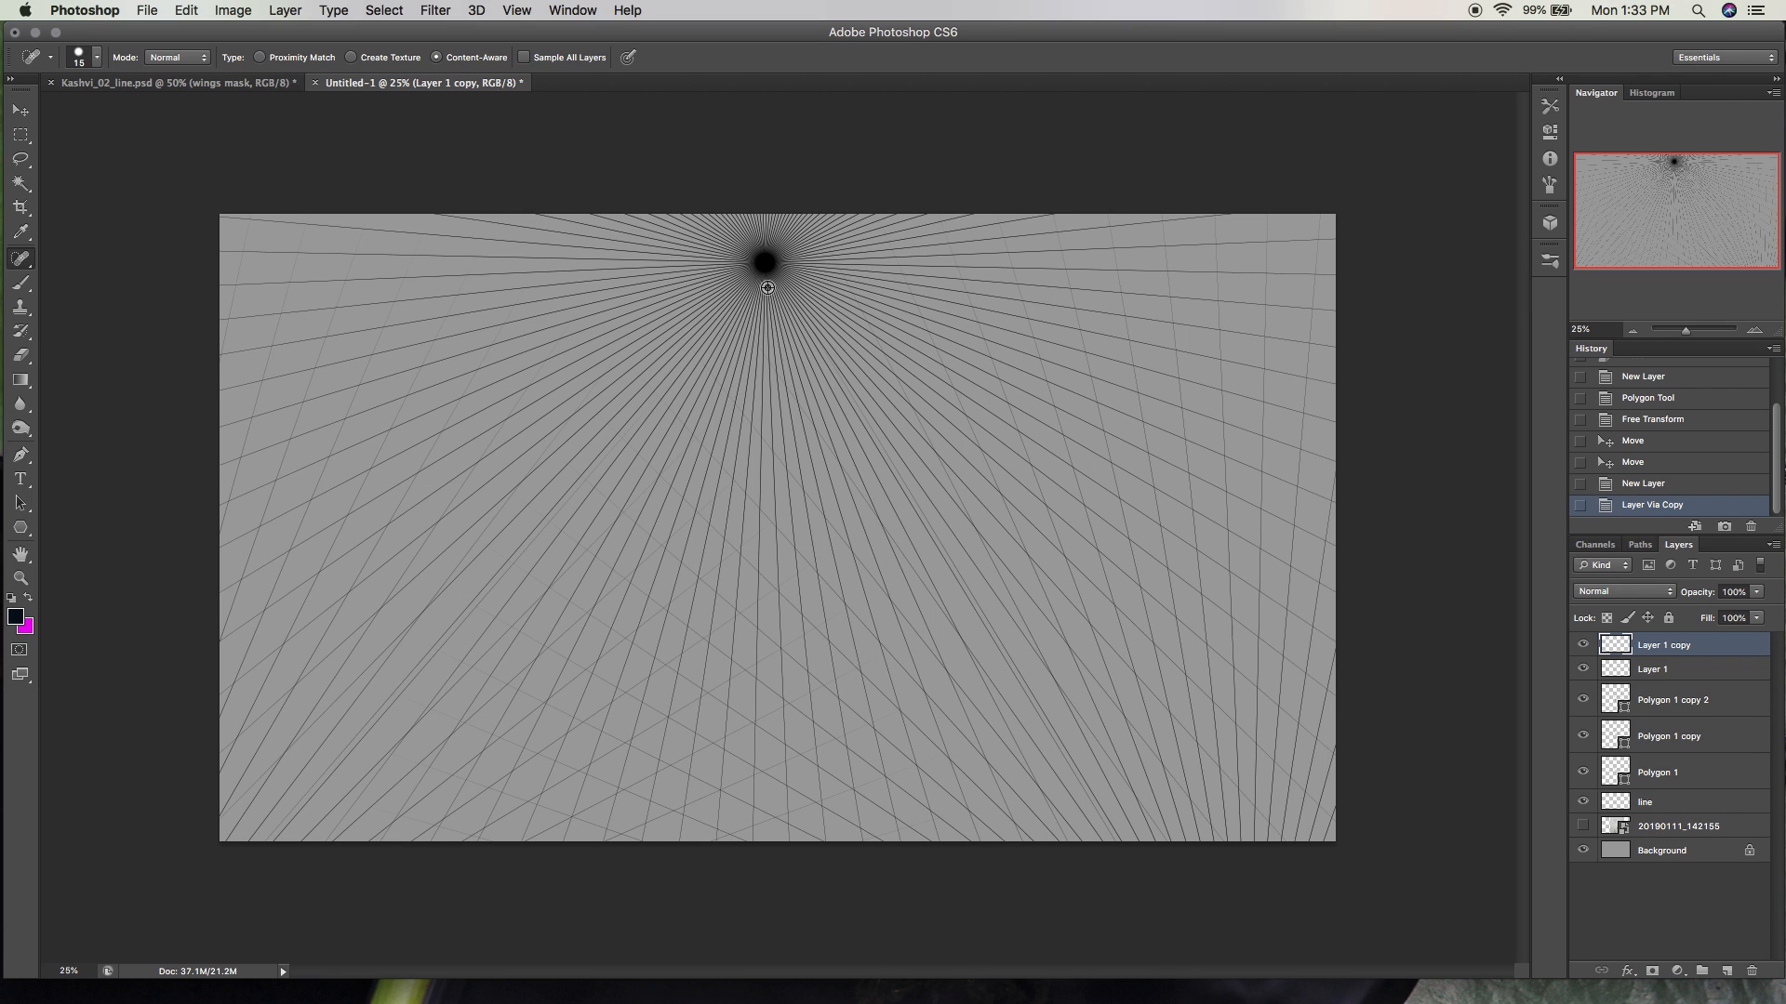
Paint brush strokes in sampled greys at size 250 over the upper starburst's centre on Layer 1 copy.
left_click(35, 284)
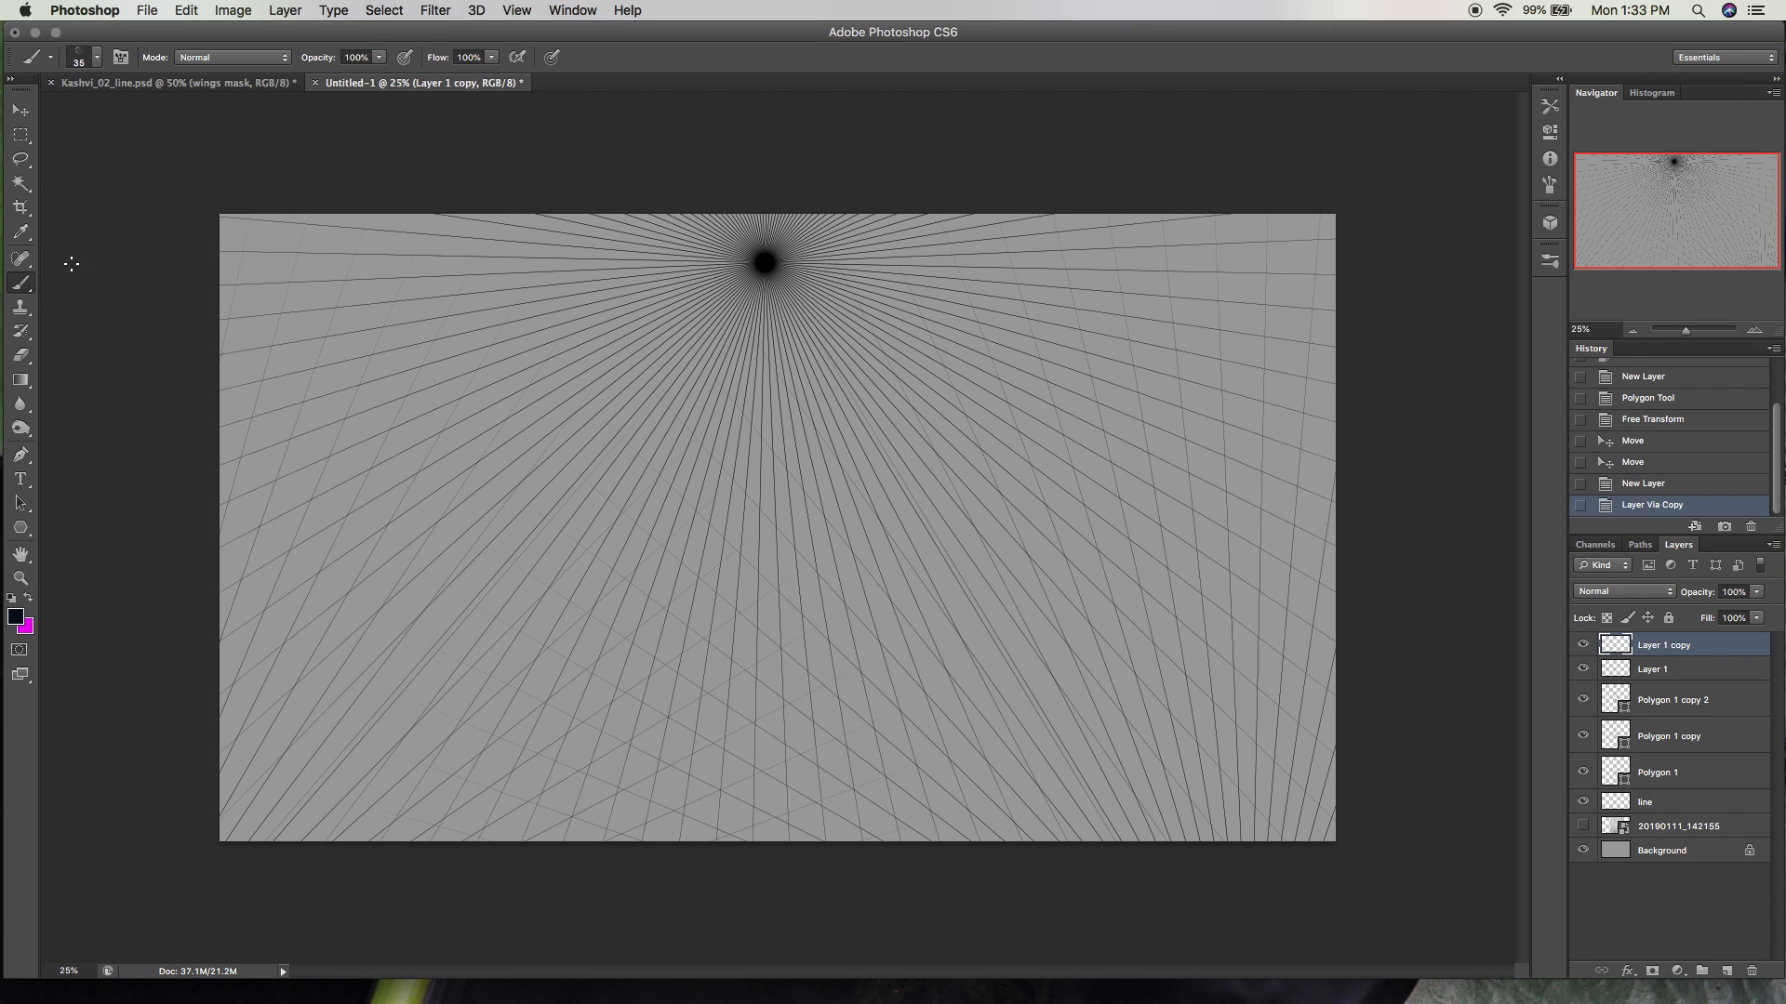
left_click(812, 308, "alt")
key("bracketright")
key("bracketright")
key("bracketright")
key("bracketright")
key("bracketright")
mouse_move(717, 366)
left_mouse_down()
mouse_move(690, 318)
mouse_move(721, 350)
mouse_move(714, 293)
left_mouse_up()
mouse_move(722, 290)
left_mouse_down()
mouse_move(763, 361)
mouse_move(734, 284)
left_mouse_up()
mouse_move(740, 290)
left_mouse_down()
mouse_move(764, 321)
mouse_move(758, 275)
mouse_move(781, 288)
mouse_move(740, 279)
mouse_move(717, 311)
mouse_move(770, 391)
left_mouse_up()
left_click(786, 250, "alt")
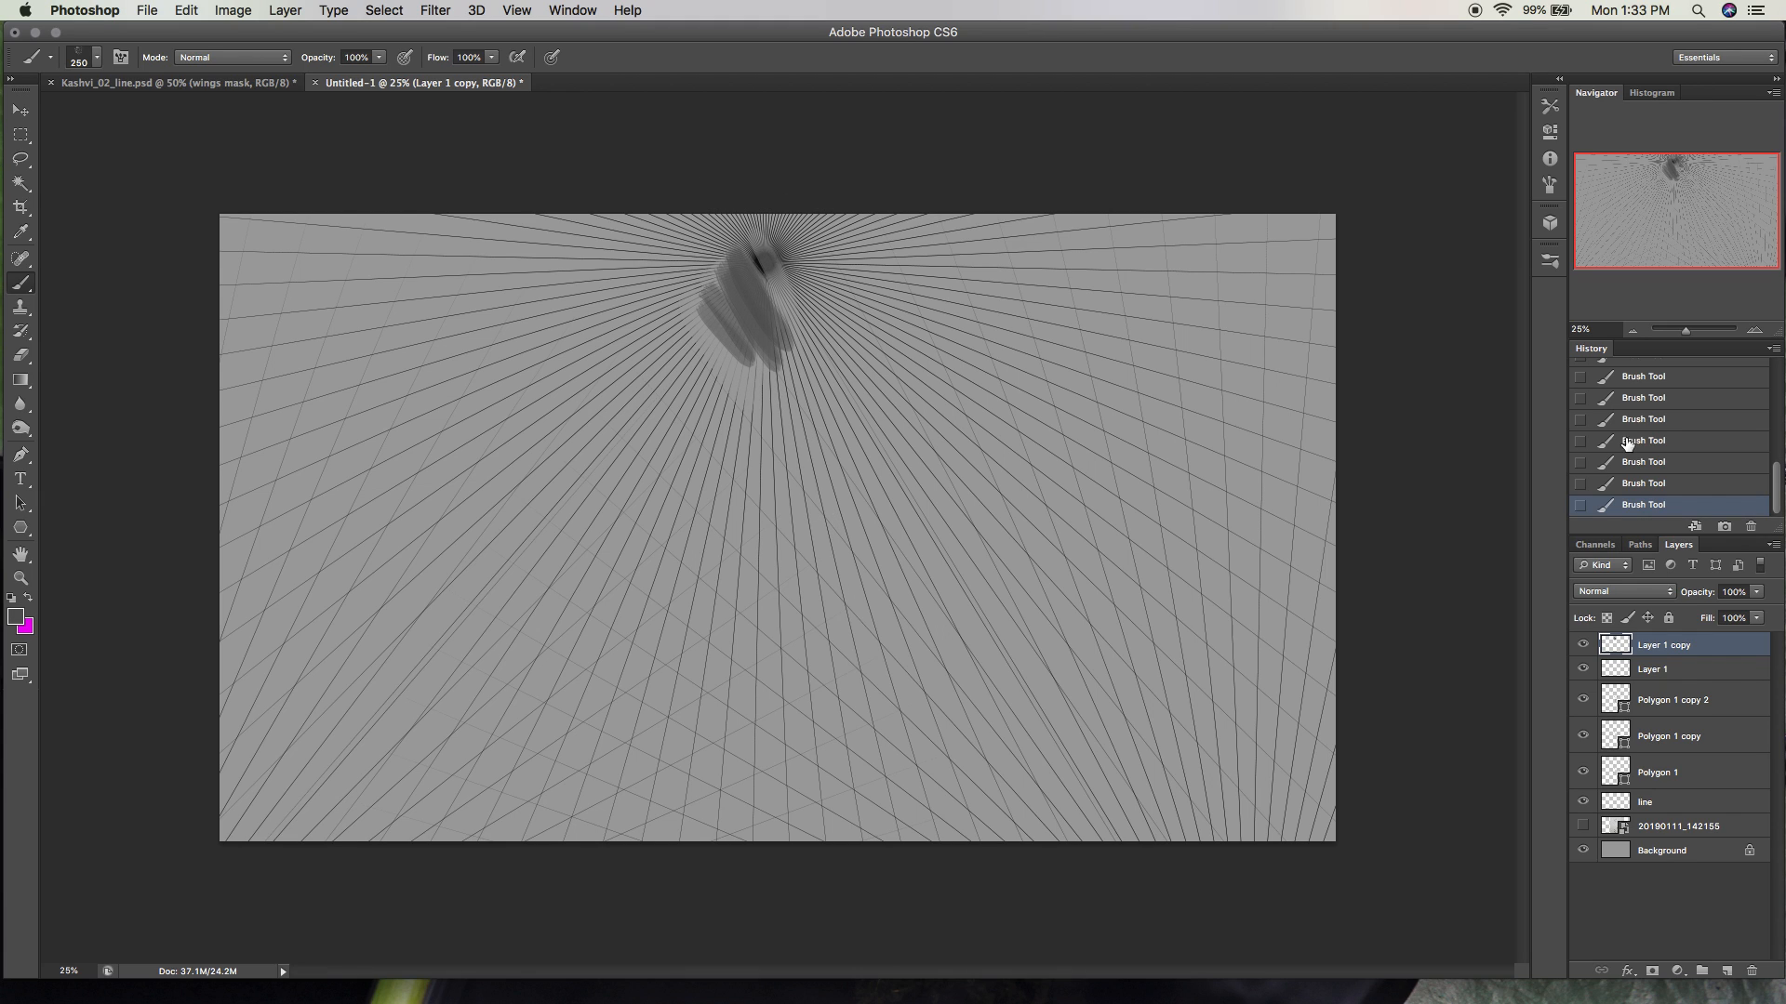
Revert the document history to an earlier brush stroke, and open the Hue/Saturation adjustment and cancel it.
left_click_drag(1655, 487, 1639, 383)
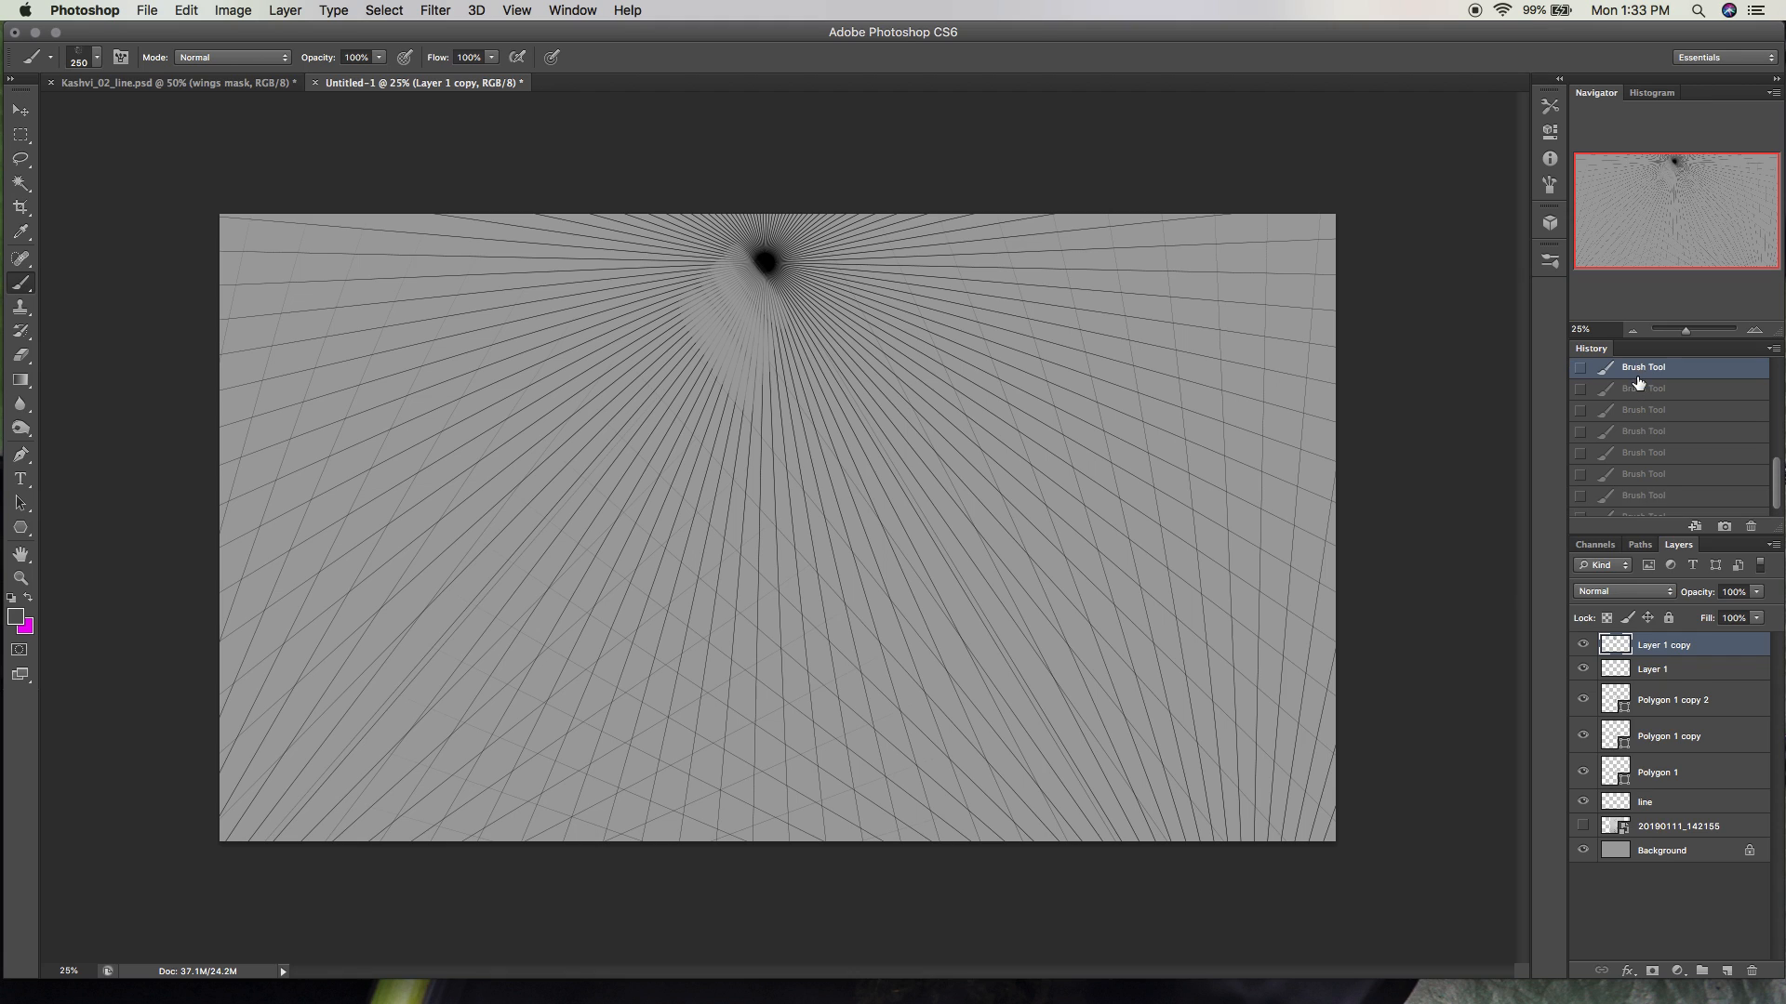
key("super+u")
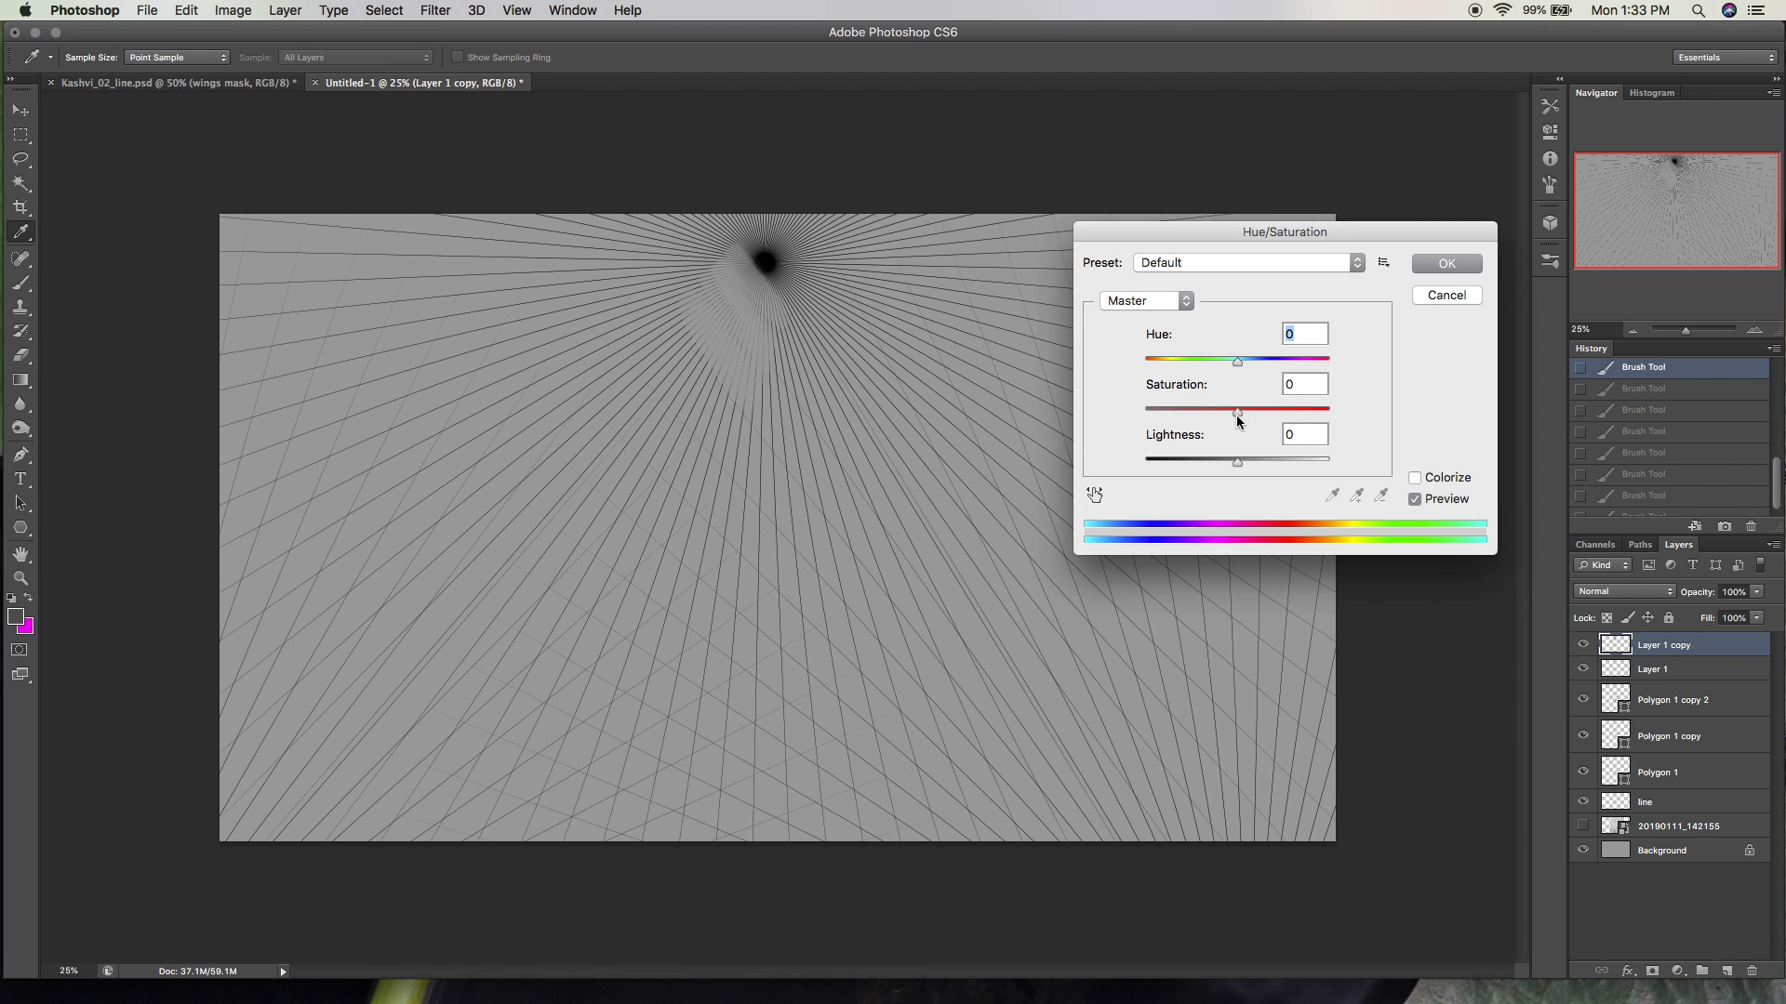
left_click(1447, 296)
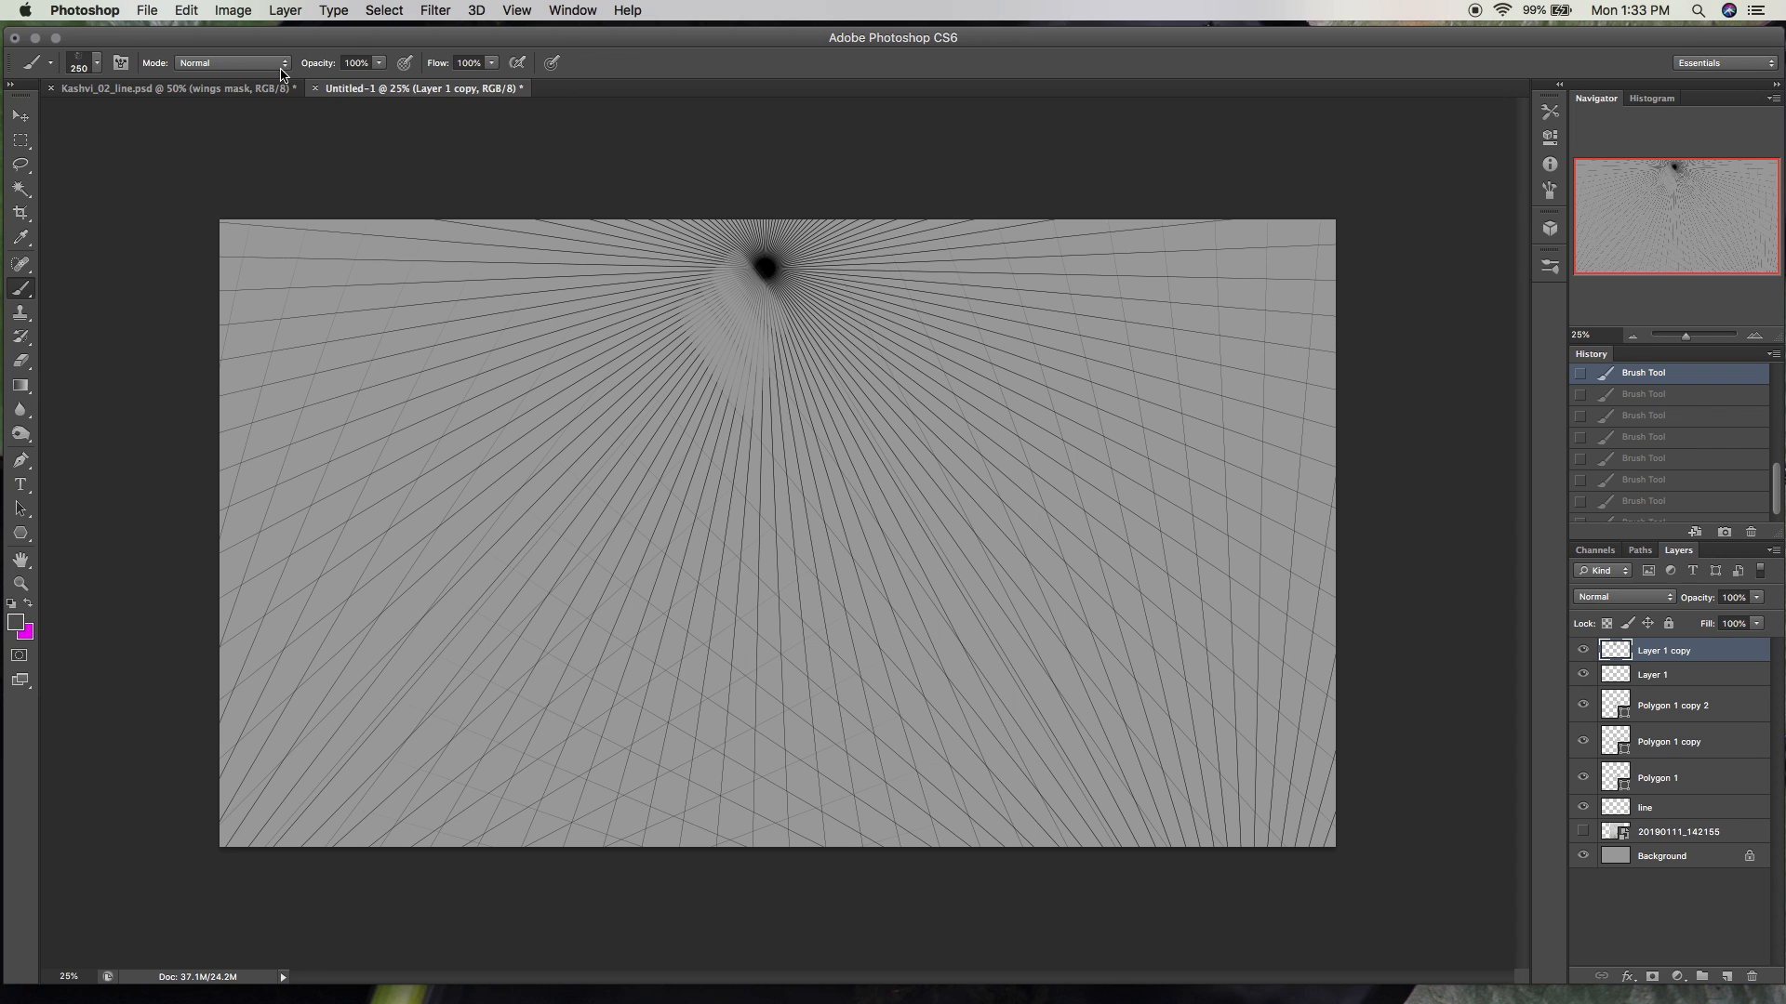
Switch to Kashvi_02_line.psd and hide the Wings layer and Layer 5, showing the whole figure at 25% zoom.
key("ctrl+Tab")
left_click(1632, 336)
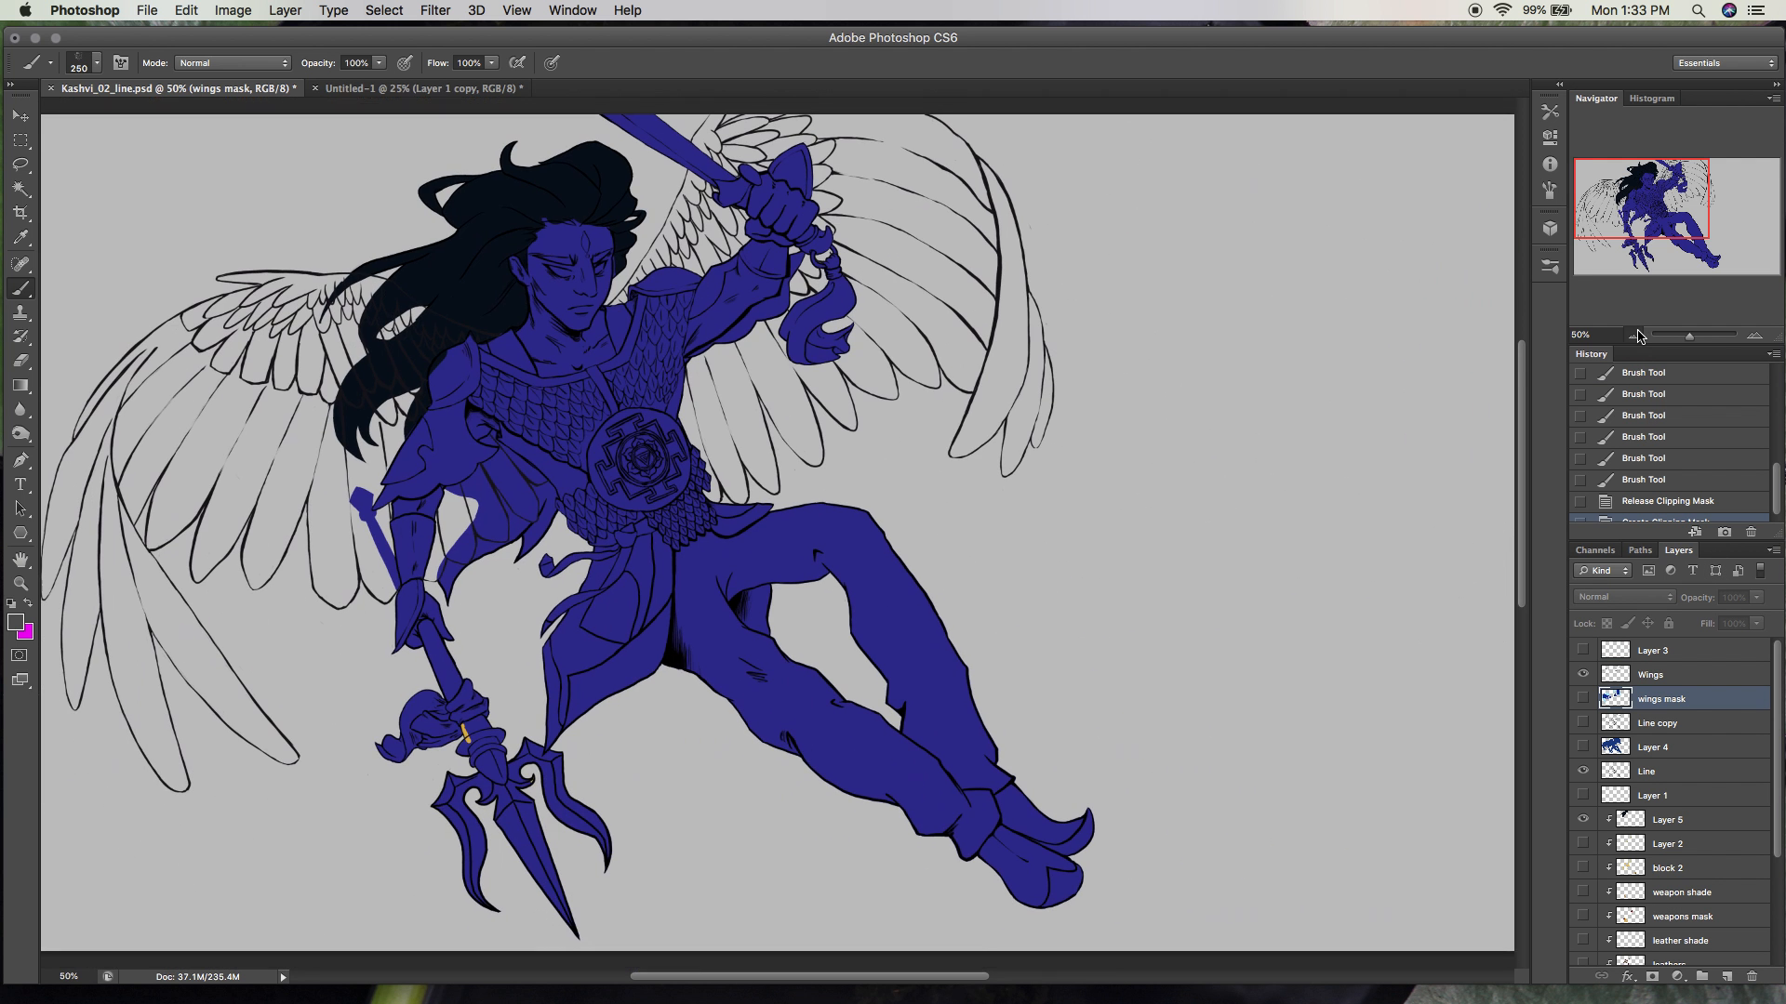
left_click(1581, 675)
scroll(1583, 800, "down", 3)
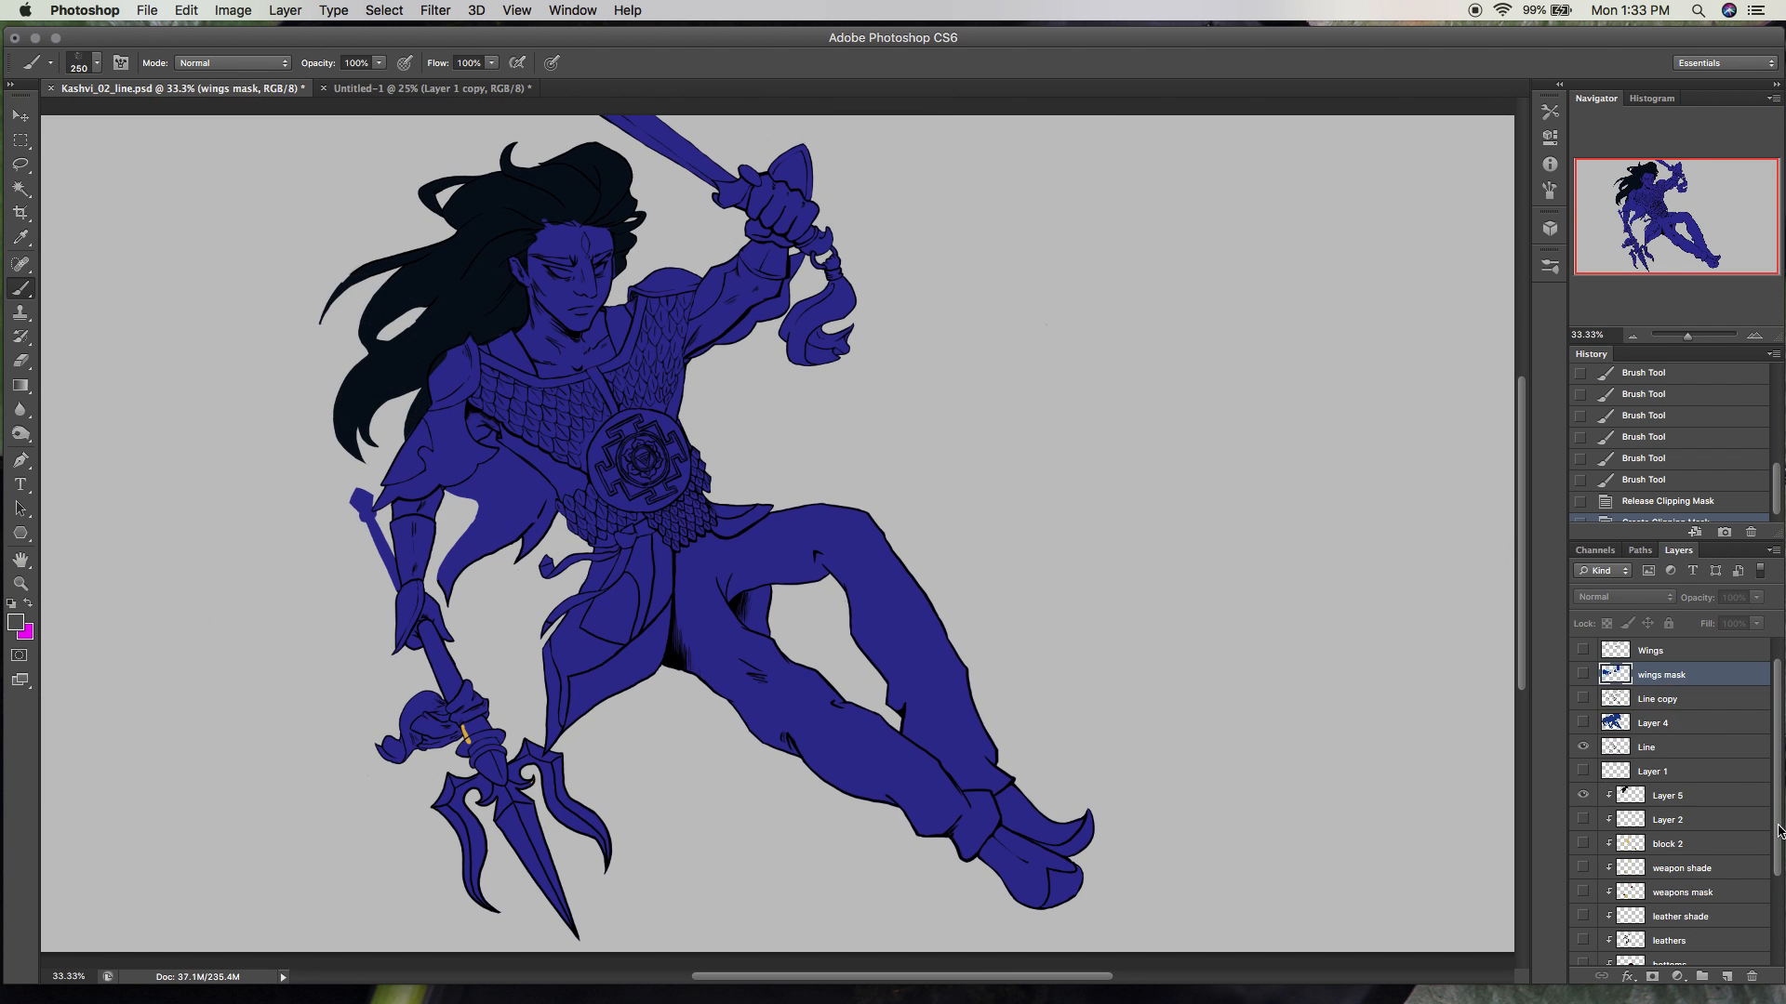
left_click(1582, 881)
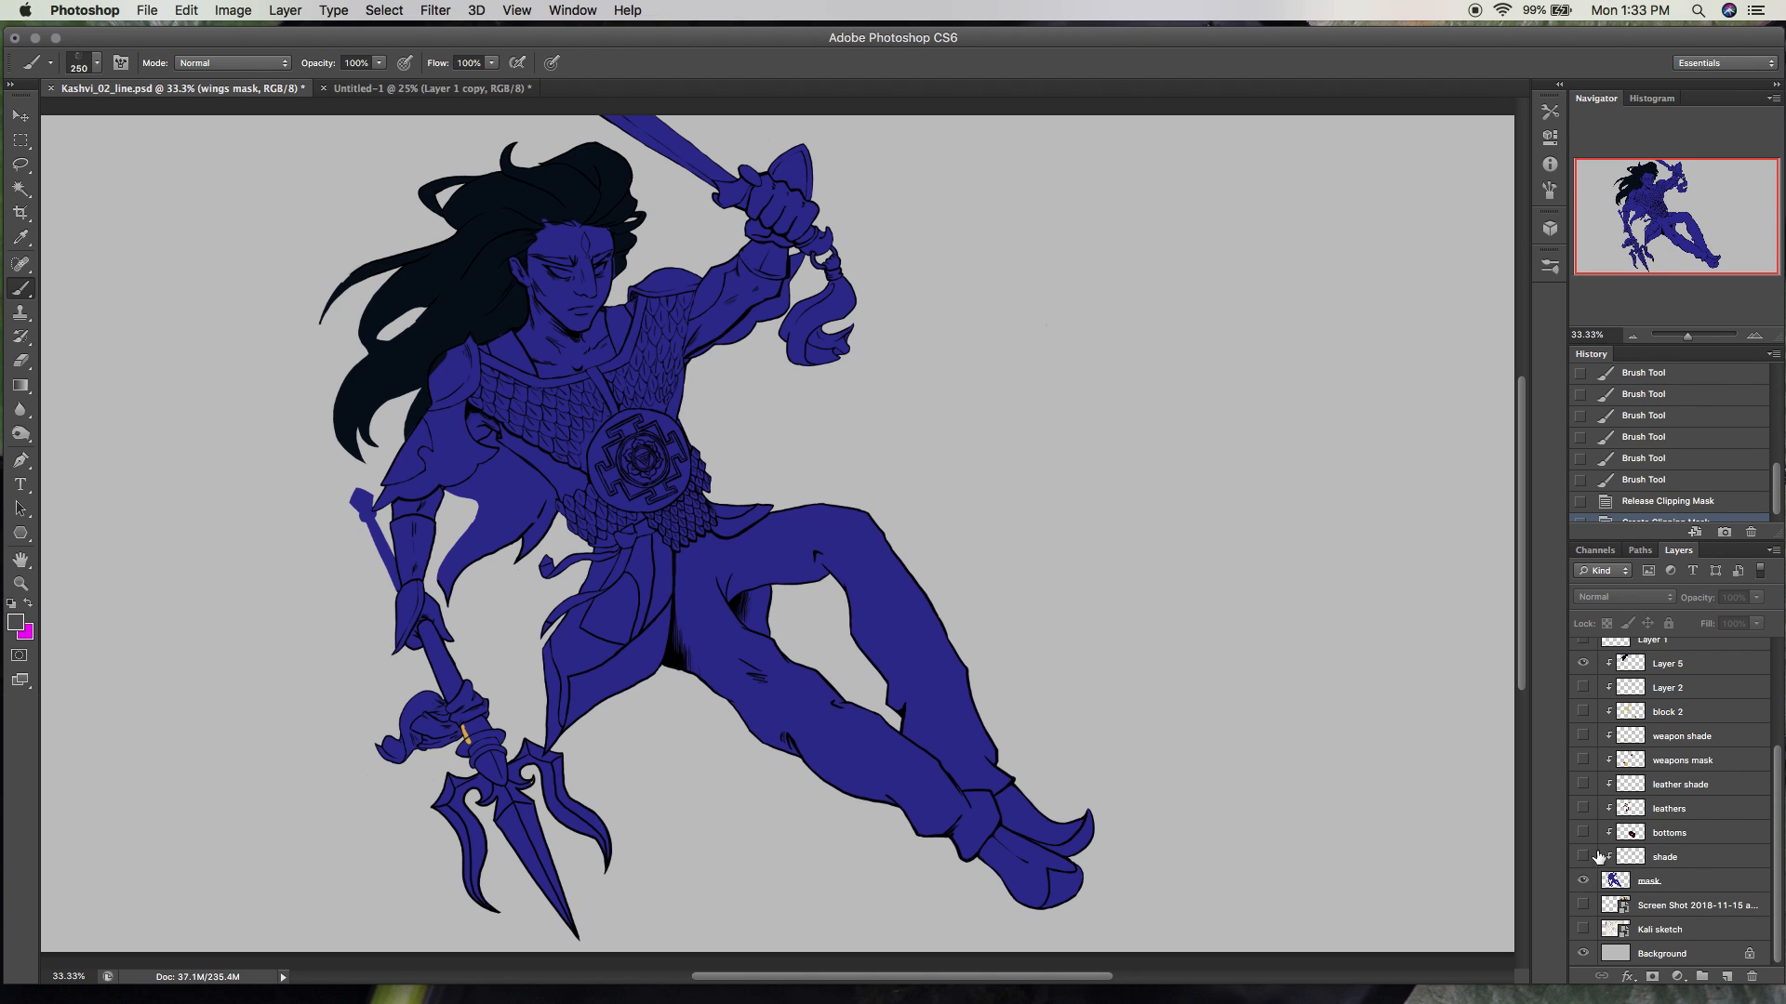
left_click(1582, 663)
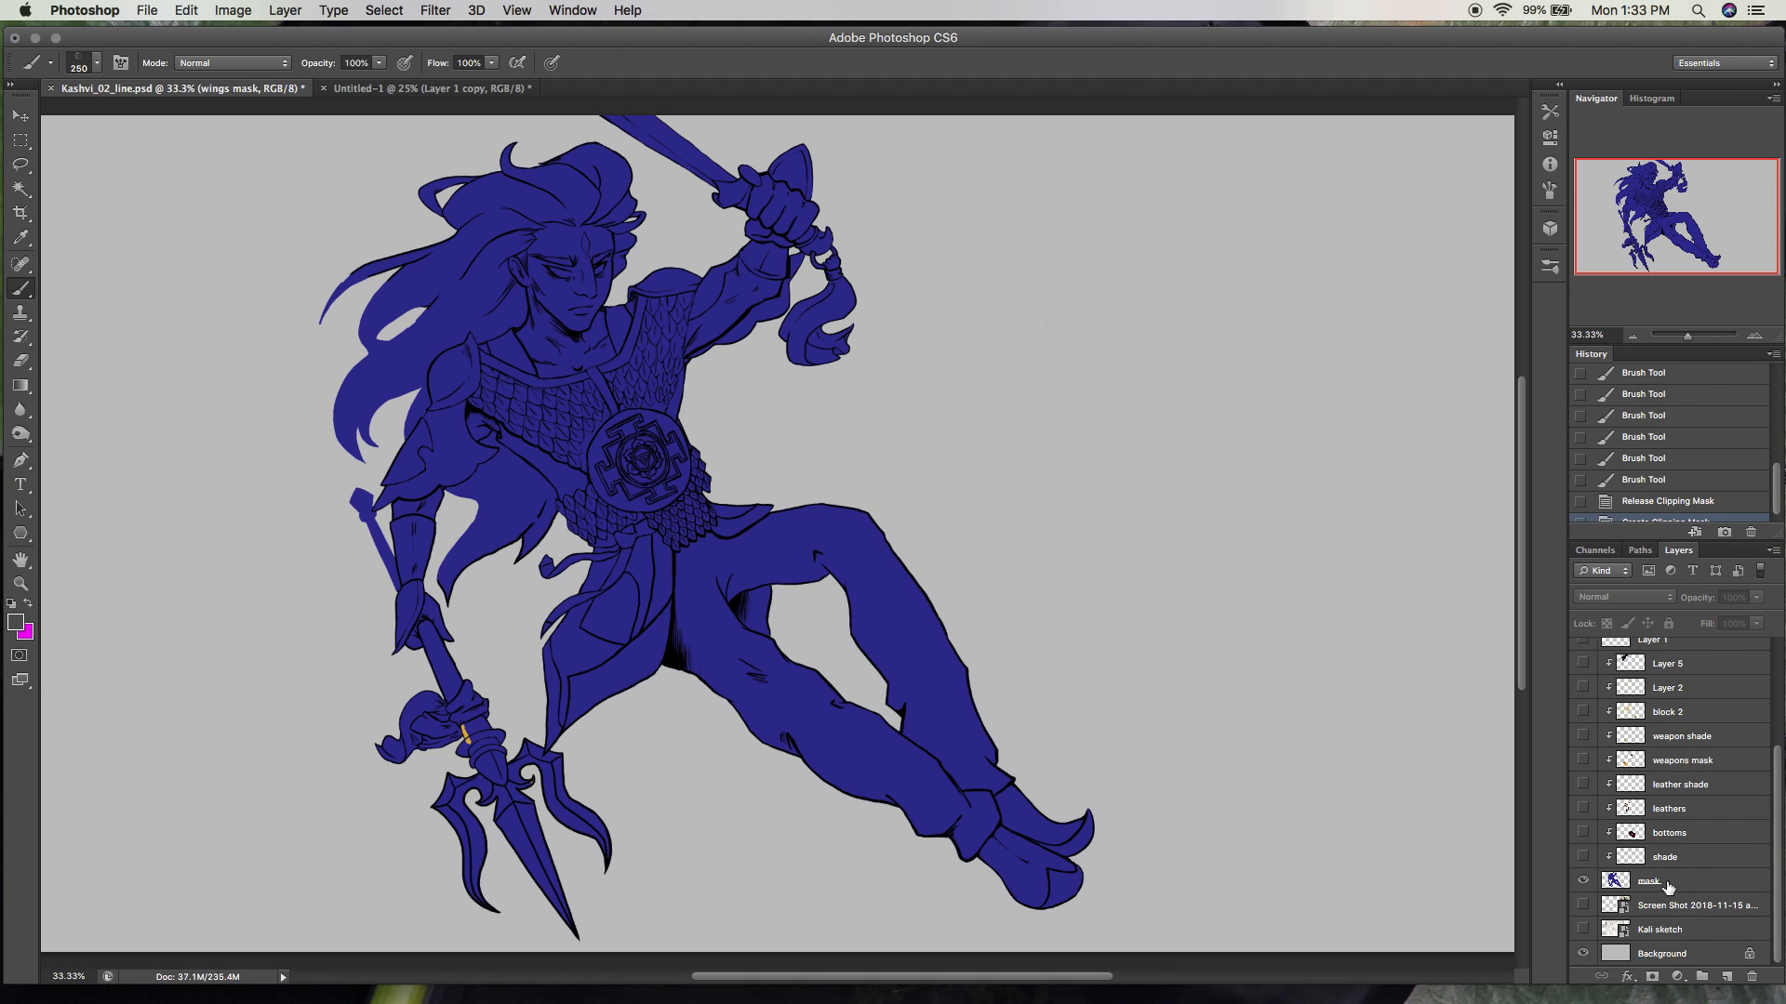
left_click(1636, 336)
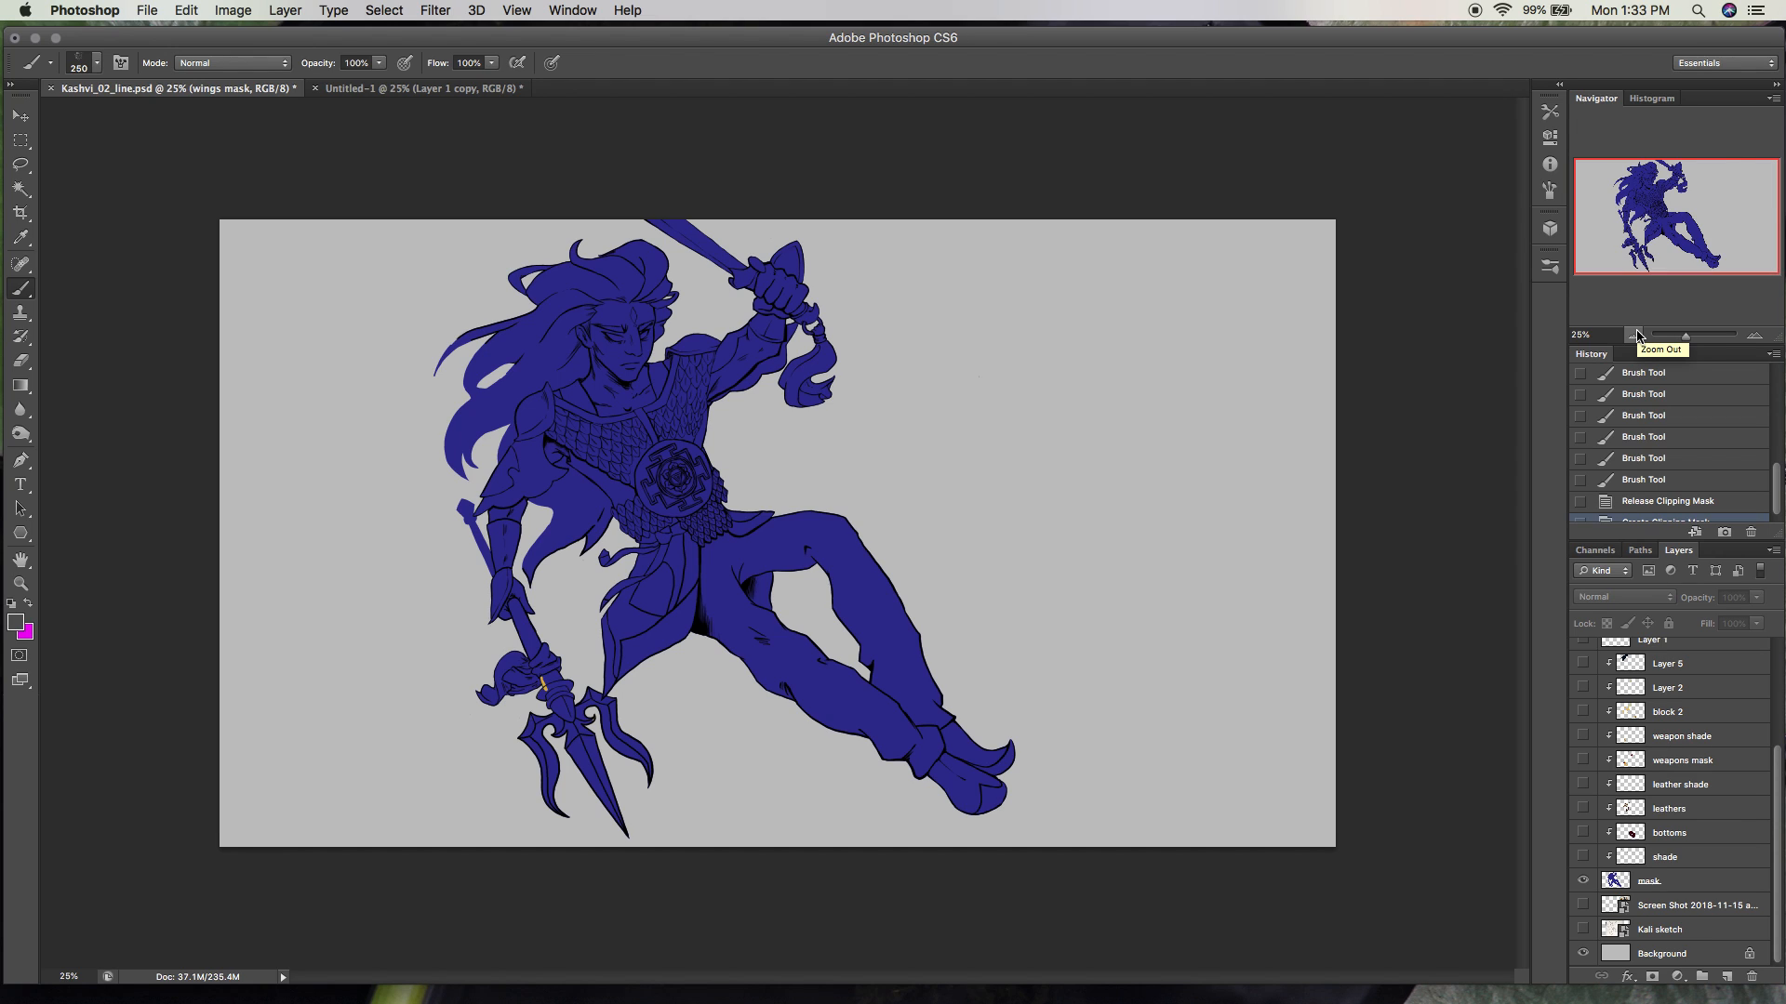
left_click(1456, 623)
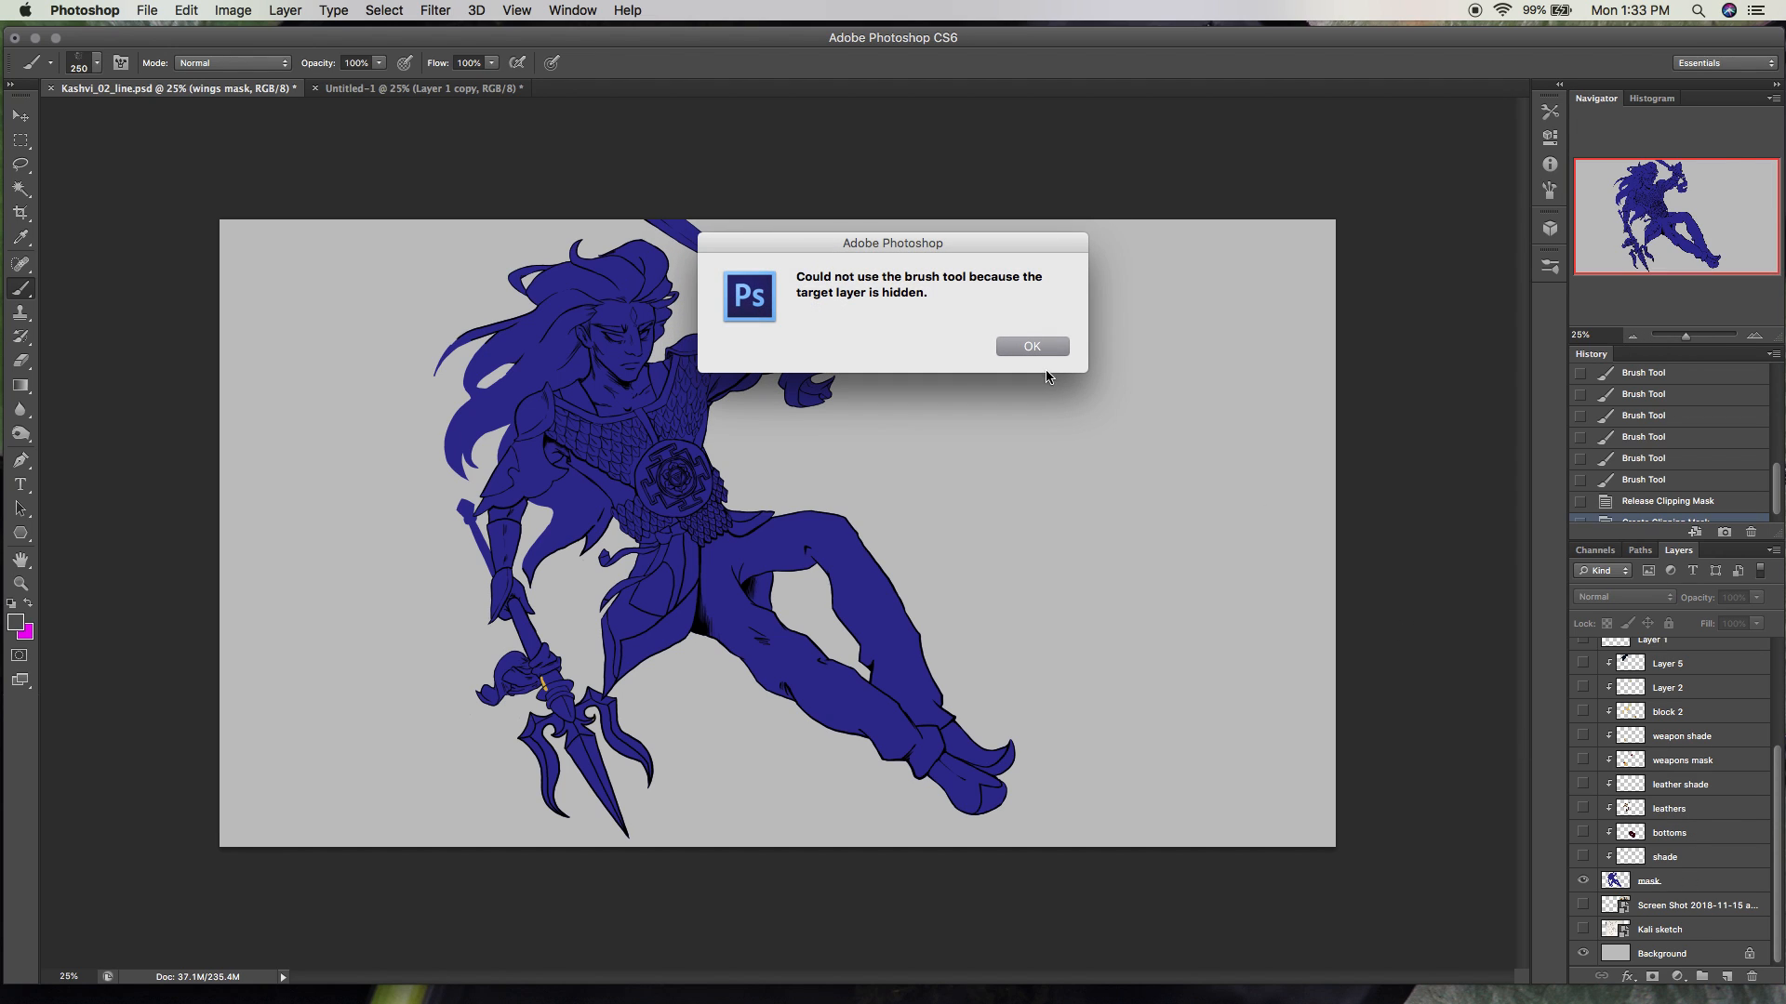
left_click(1057, 348)
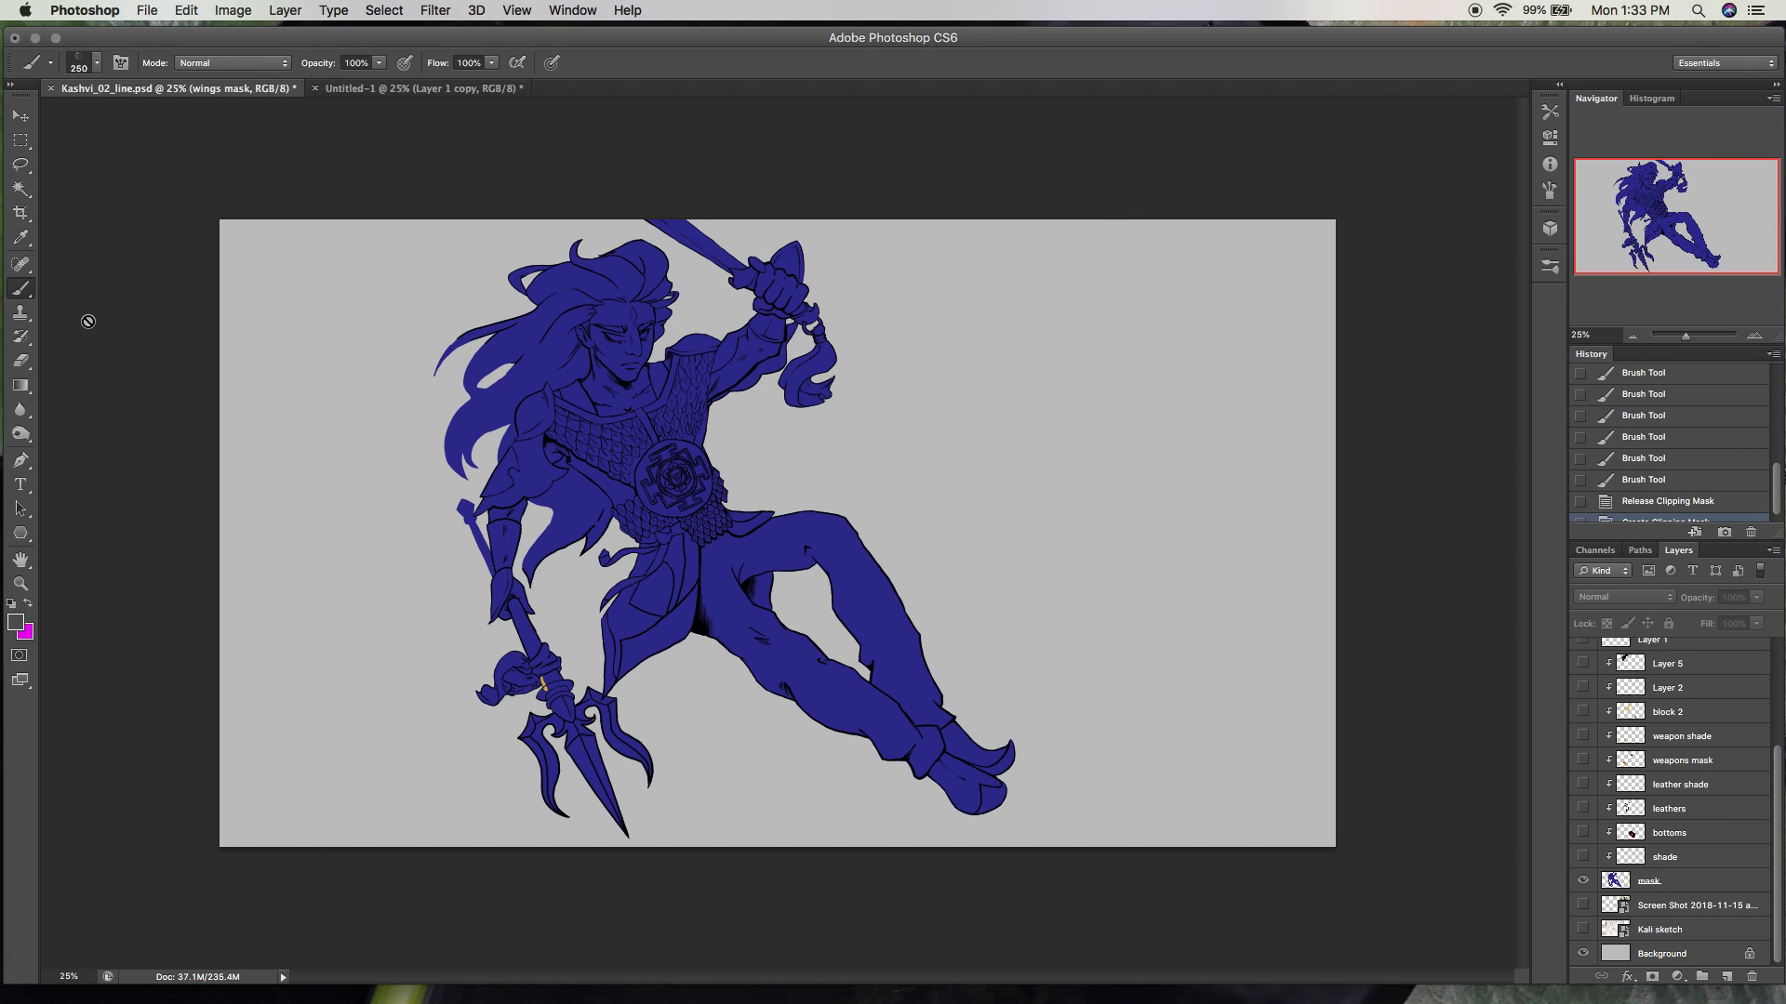
Try a Hue/Saturation adjustment of hue +15, saturation -32 and lightness +100 on the figure's mask layer, and discard it.
left_click(1682, 882)
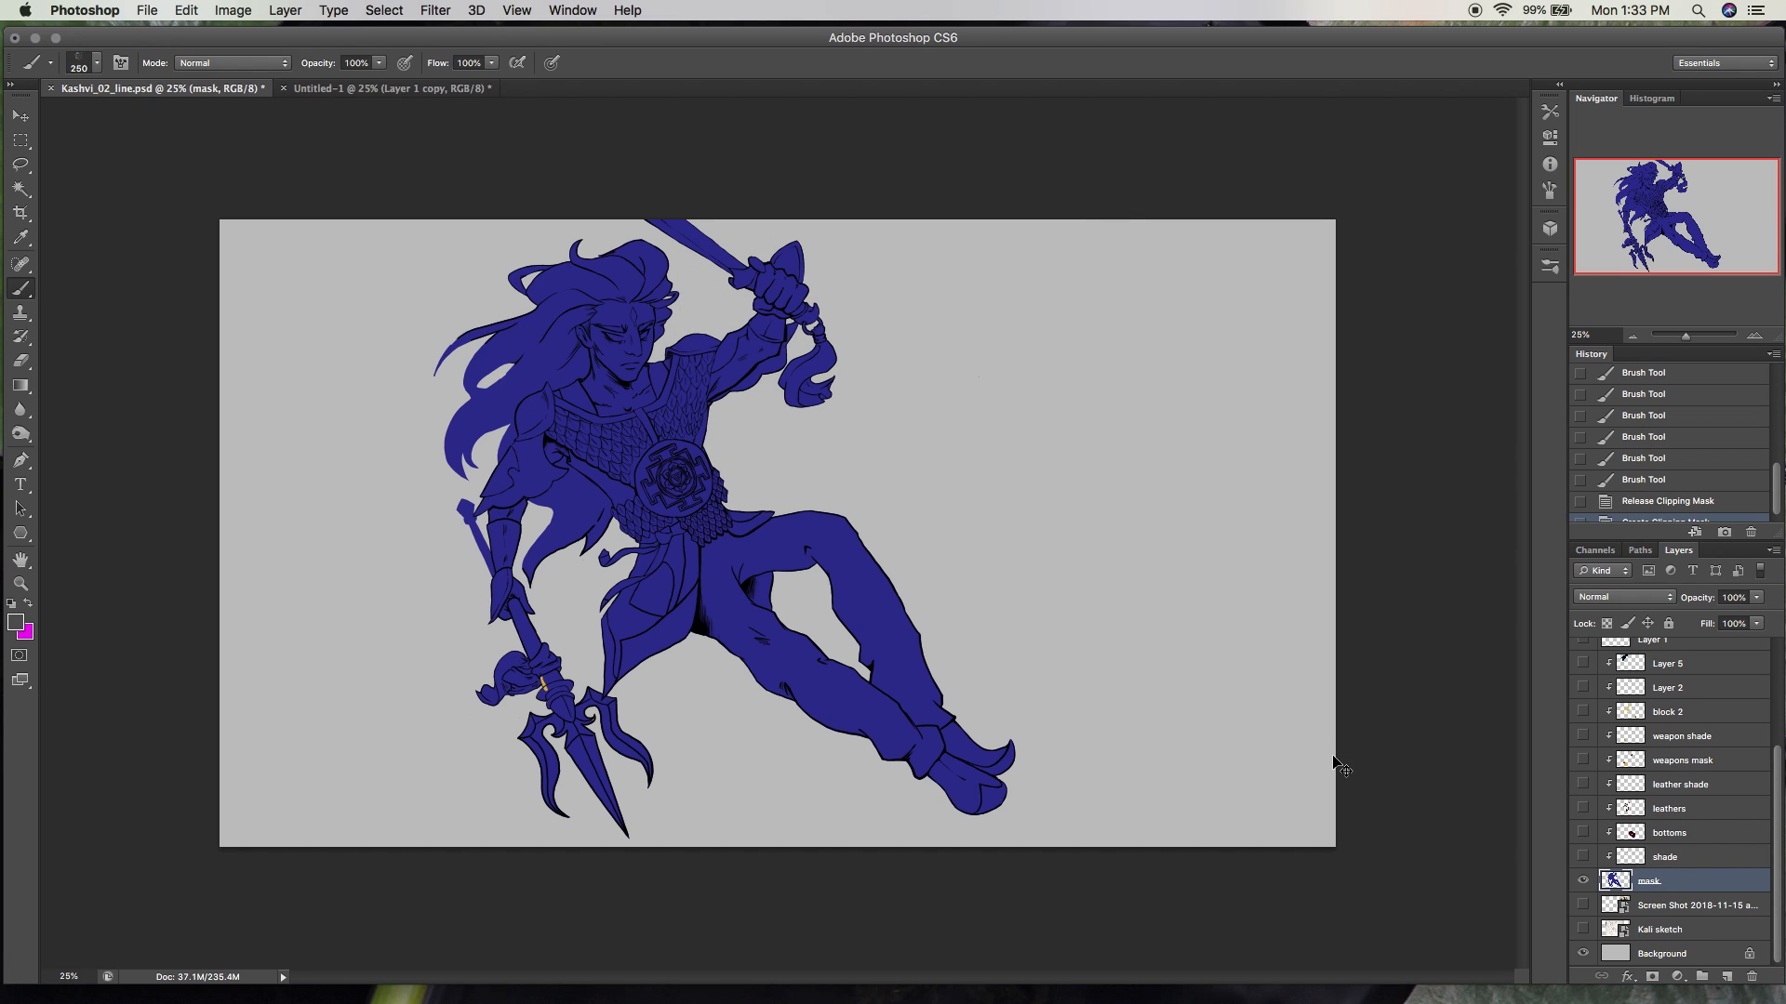
key("ctrl+u")
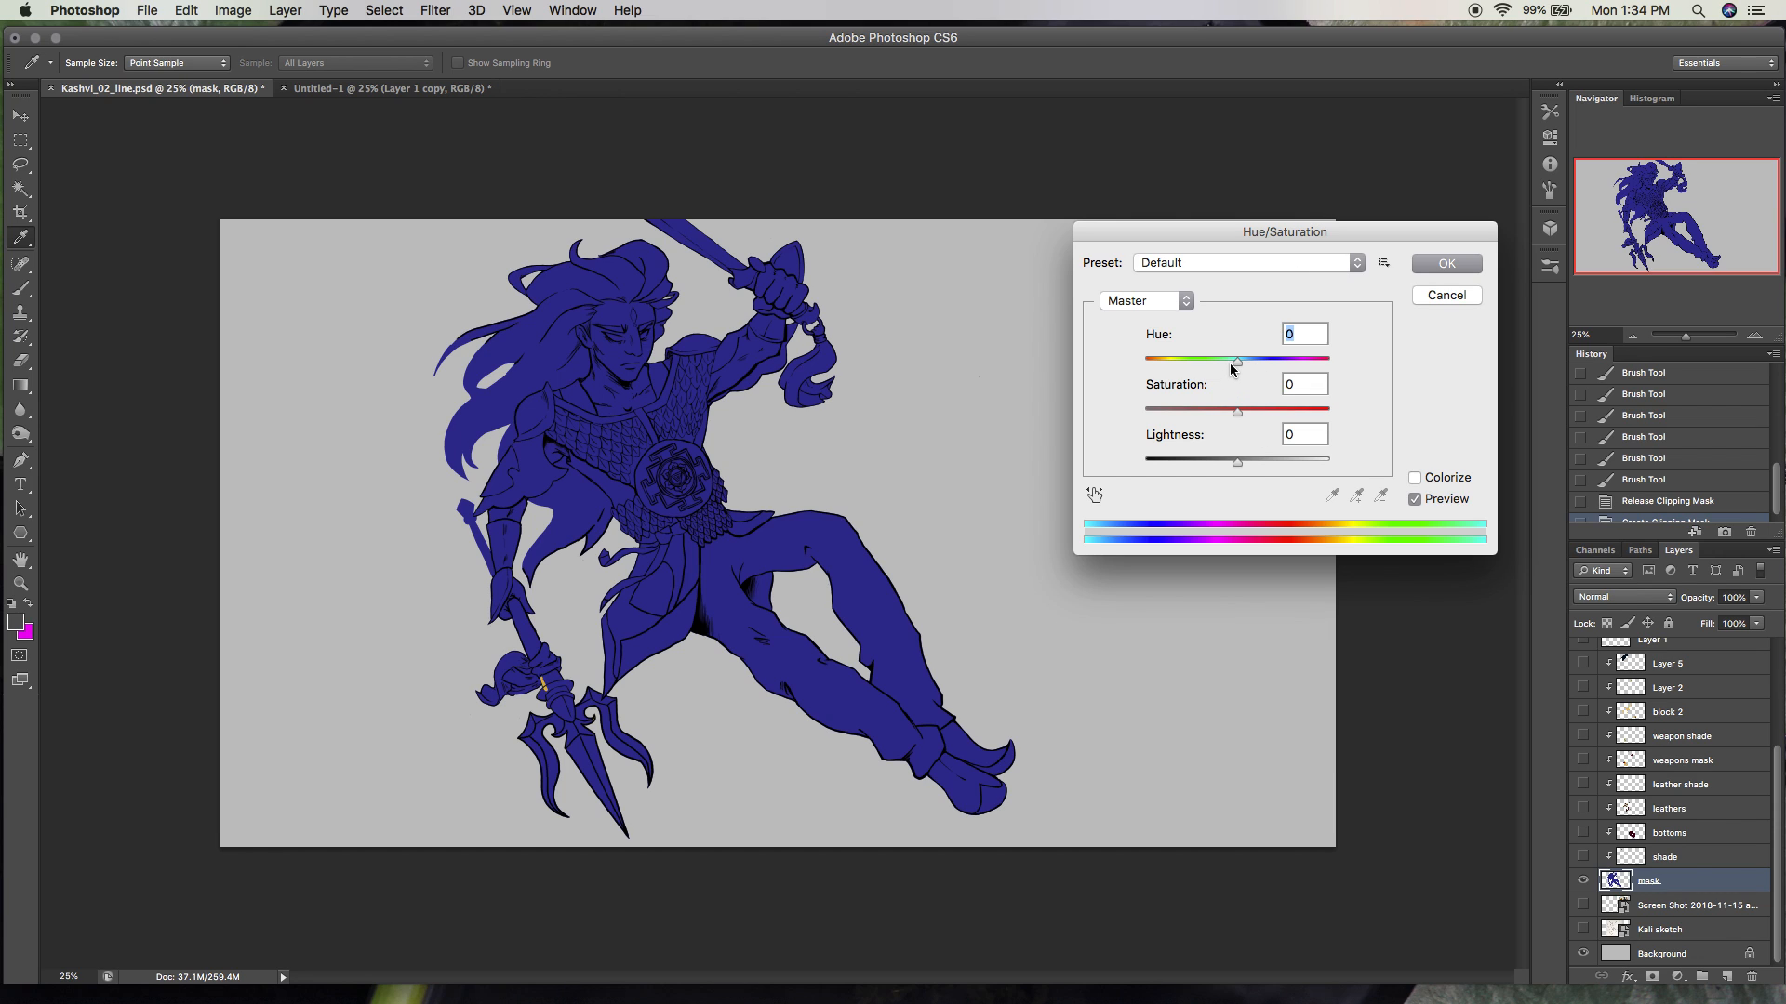
mouse_move(1237, 362)
left_mouse_down()
mouse_move(1223, 367)
mouse_move(1249, 378)
left_mouse_up()
left_click_drag(1232, 465, 1355, 469)
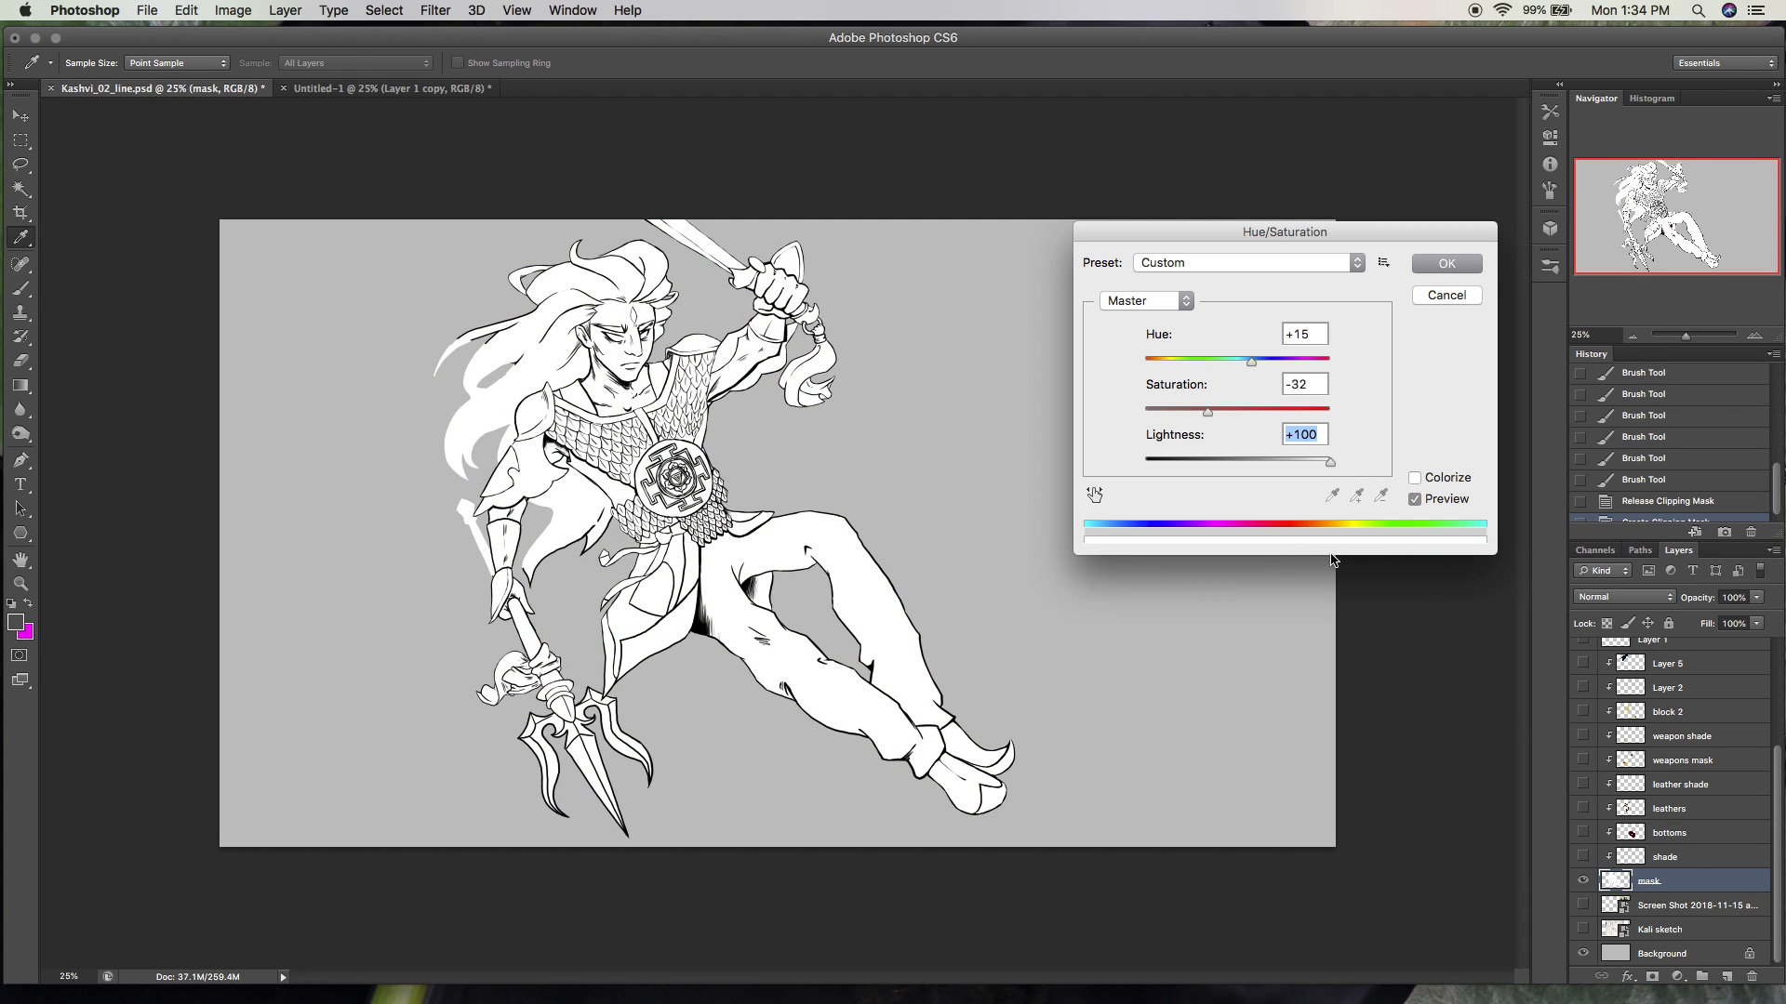
left_click(1446, 295)
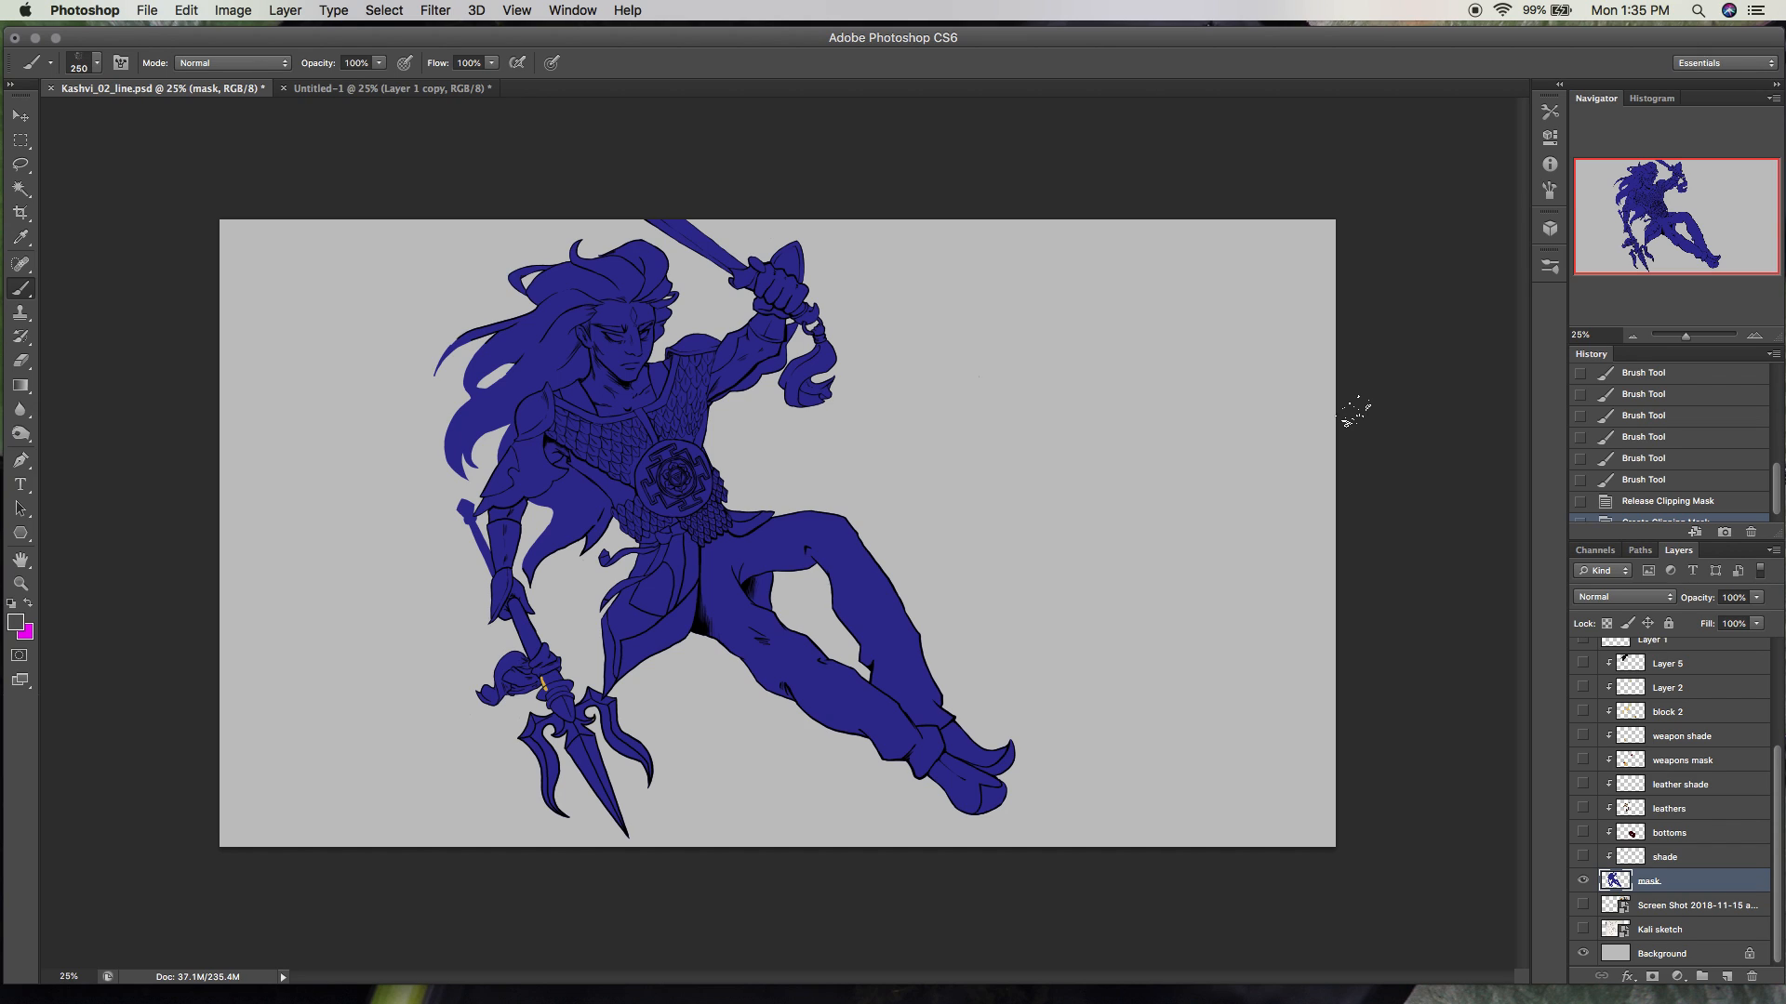
Switch back to the Untitled-1 document with the perspective starbursts.
left_click(472, 91)
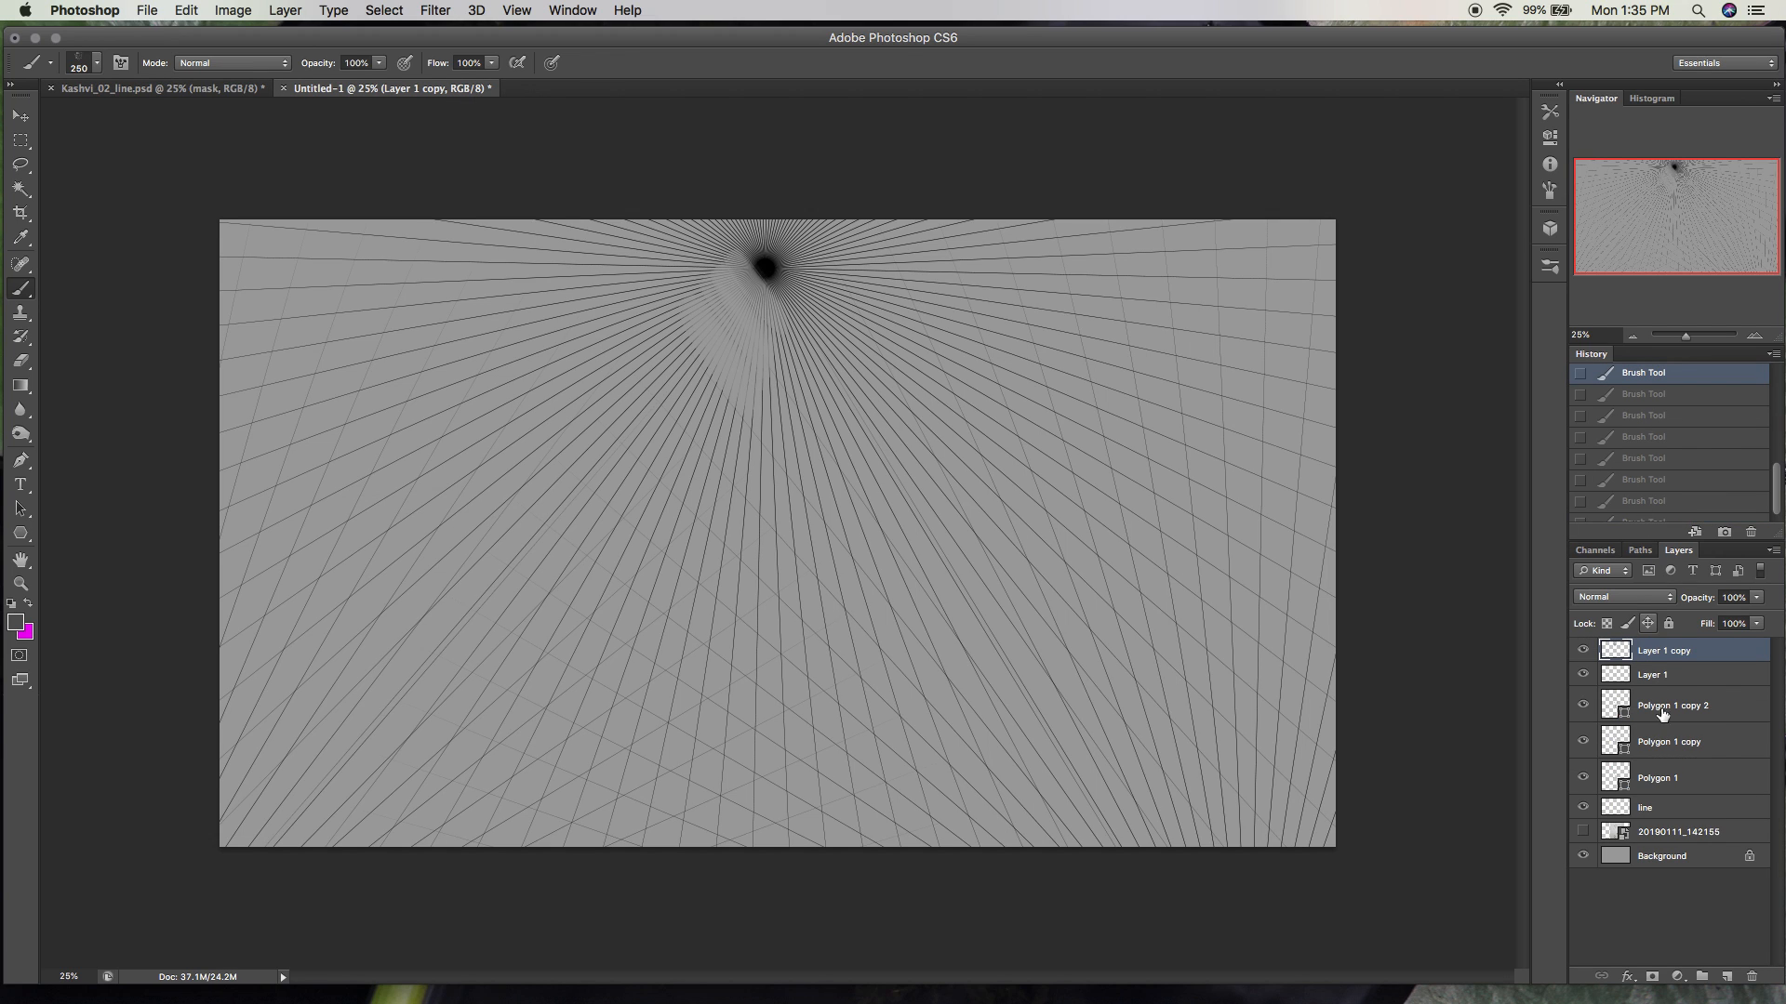
Hide every visible layer above the Background, from line up to Layer 1 copy, and make Layer 1 active.
left_click_drag(1583, 807, 1584, 651)
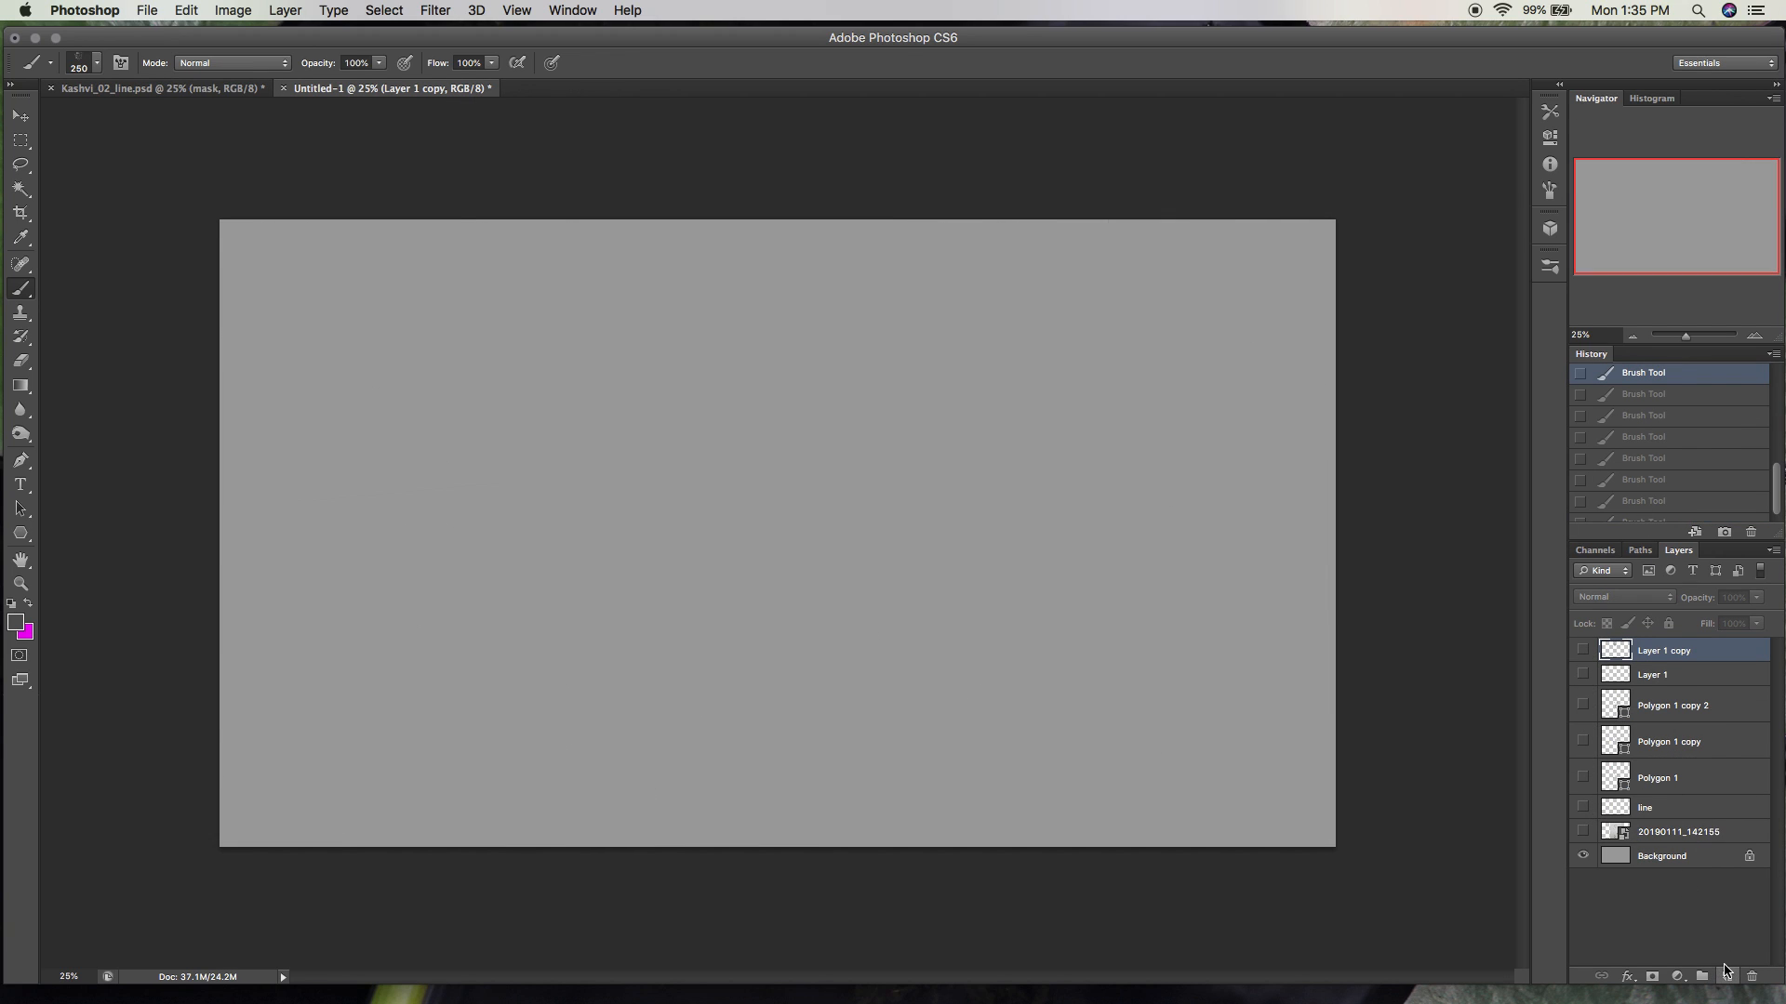
left_click(1665, 677)
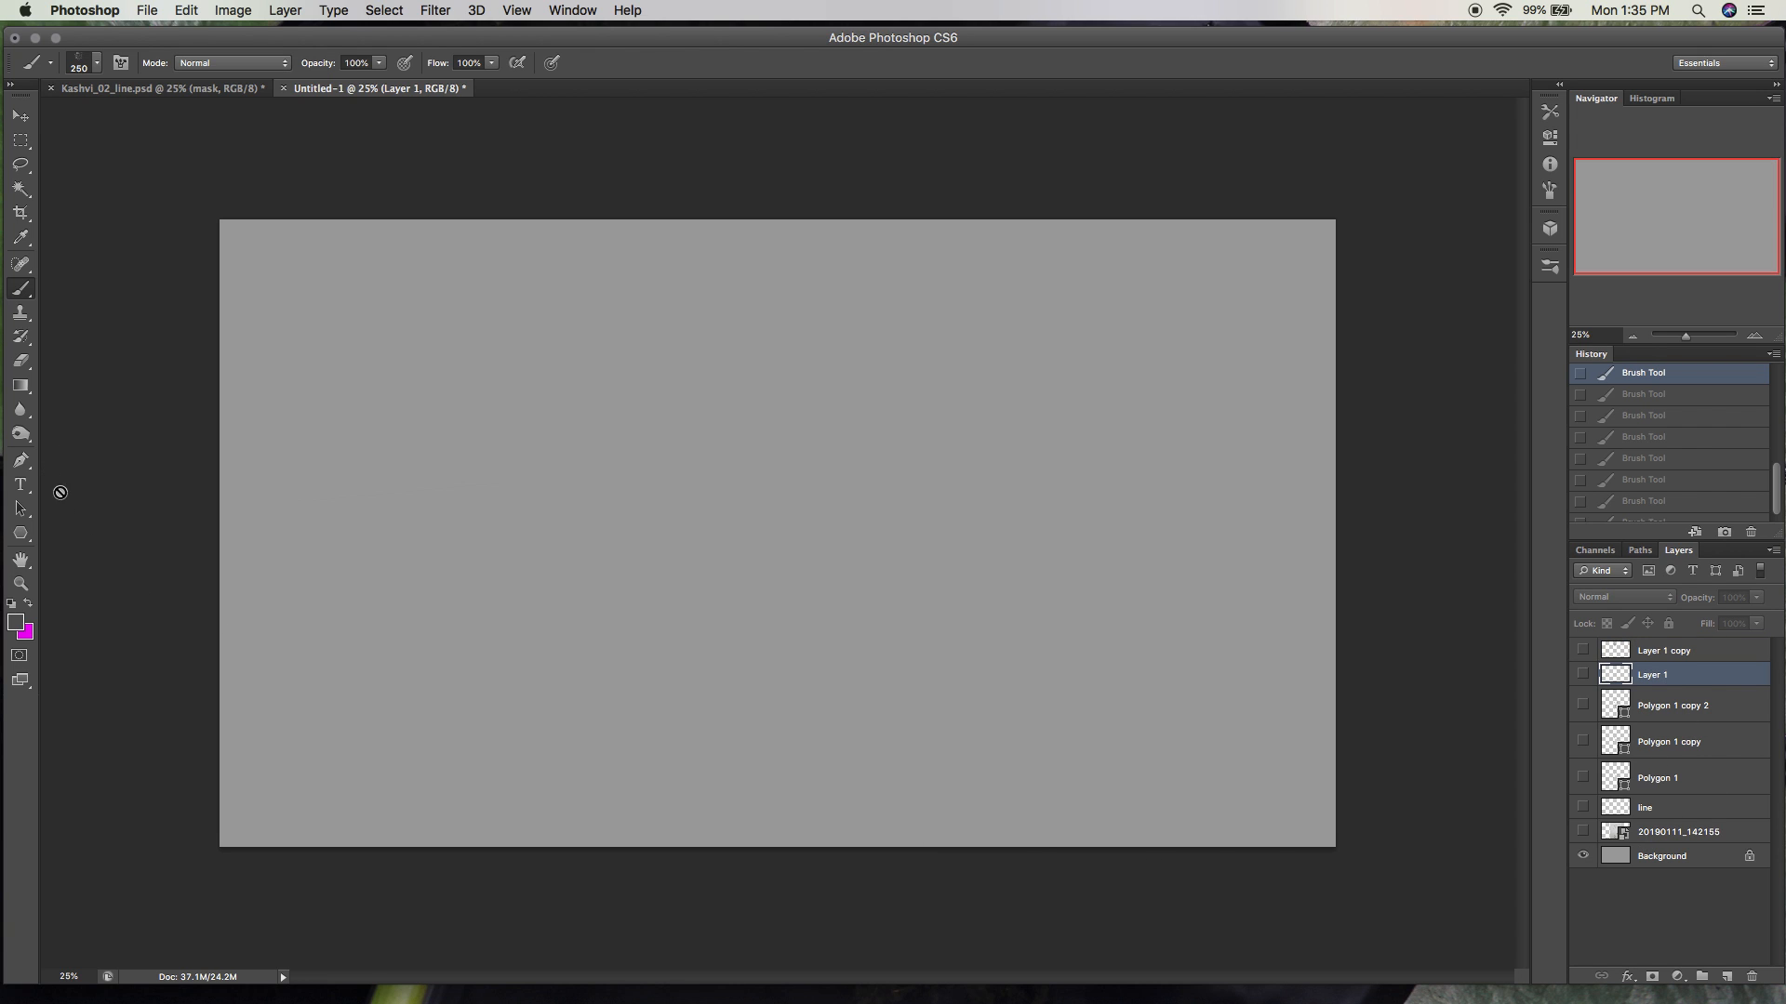
Draw a starburst about 33 in wide near the canvas's left side, using a 100-sided star polygon with sides indented by 99%.
left_click(21, 533)
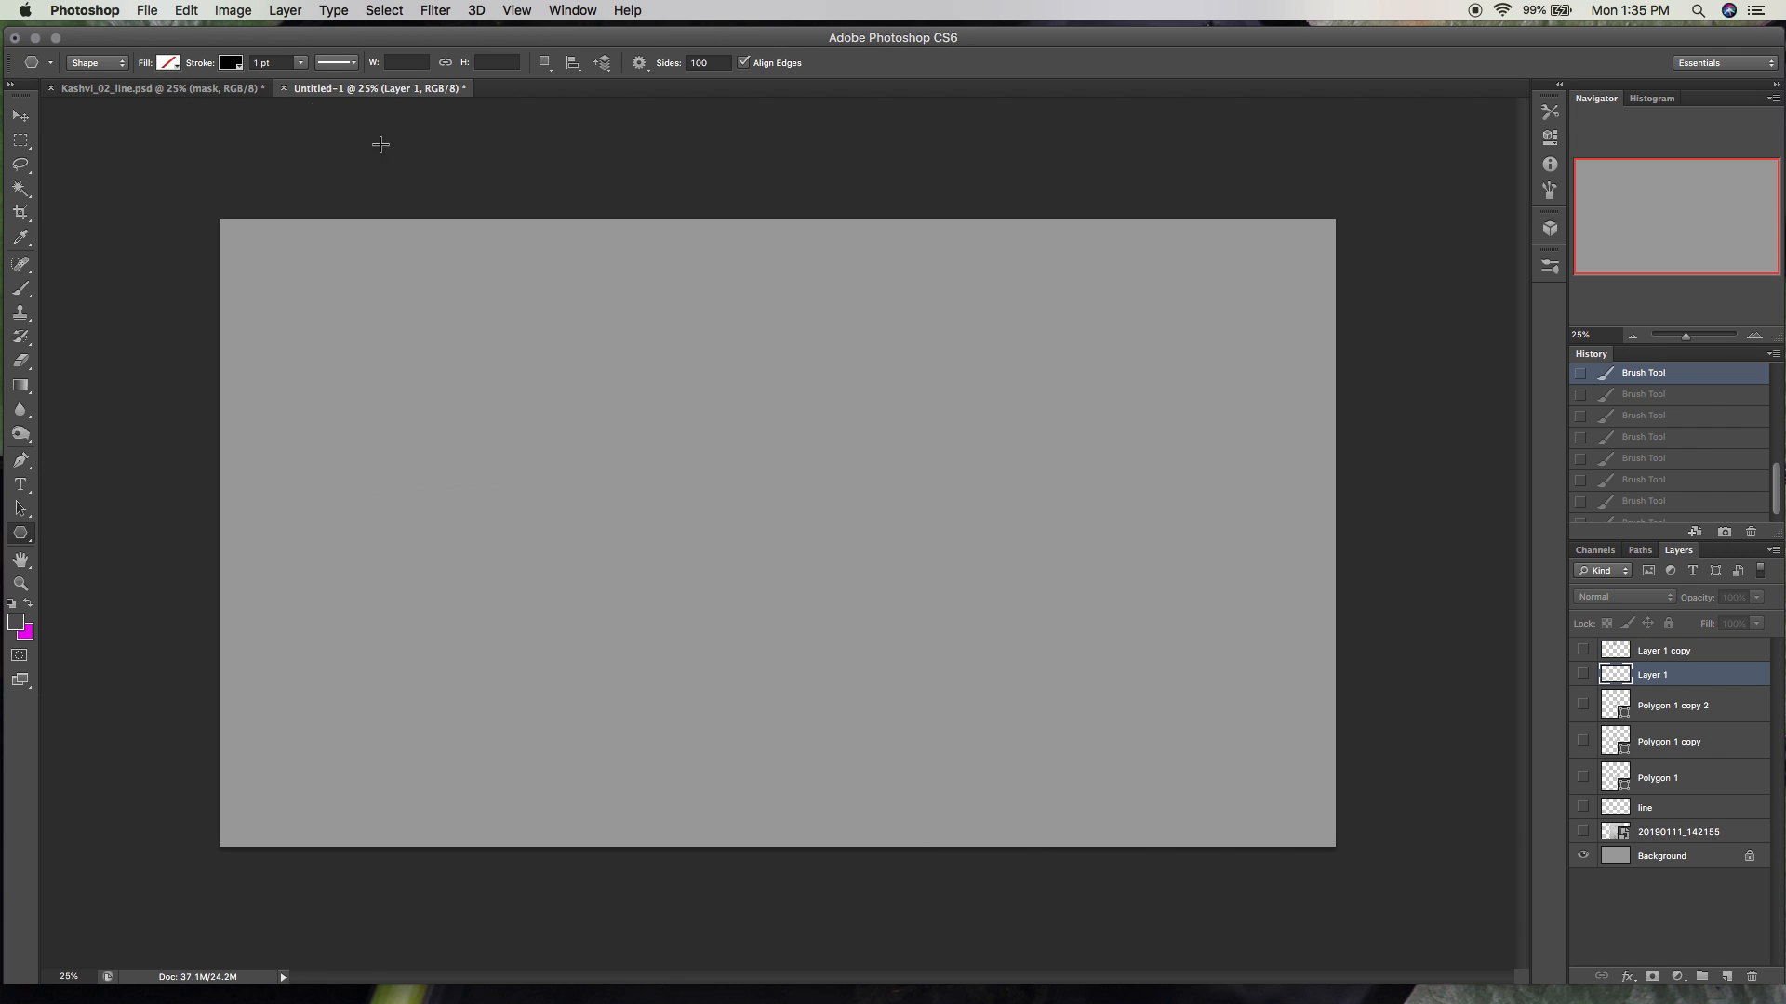
left_click(649, 67)
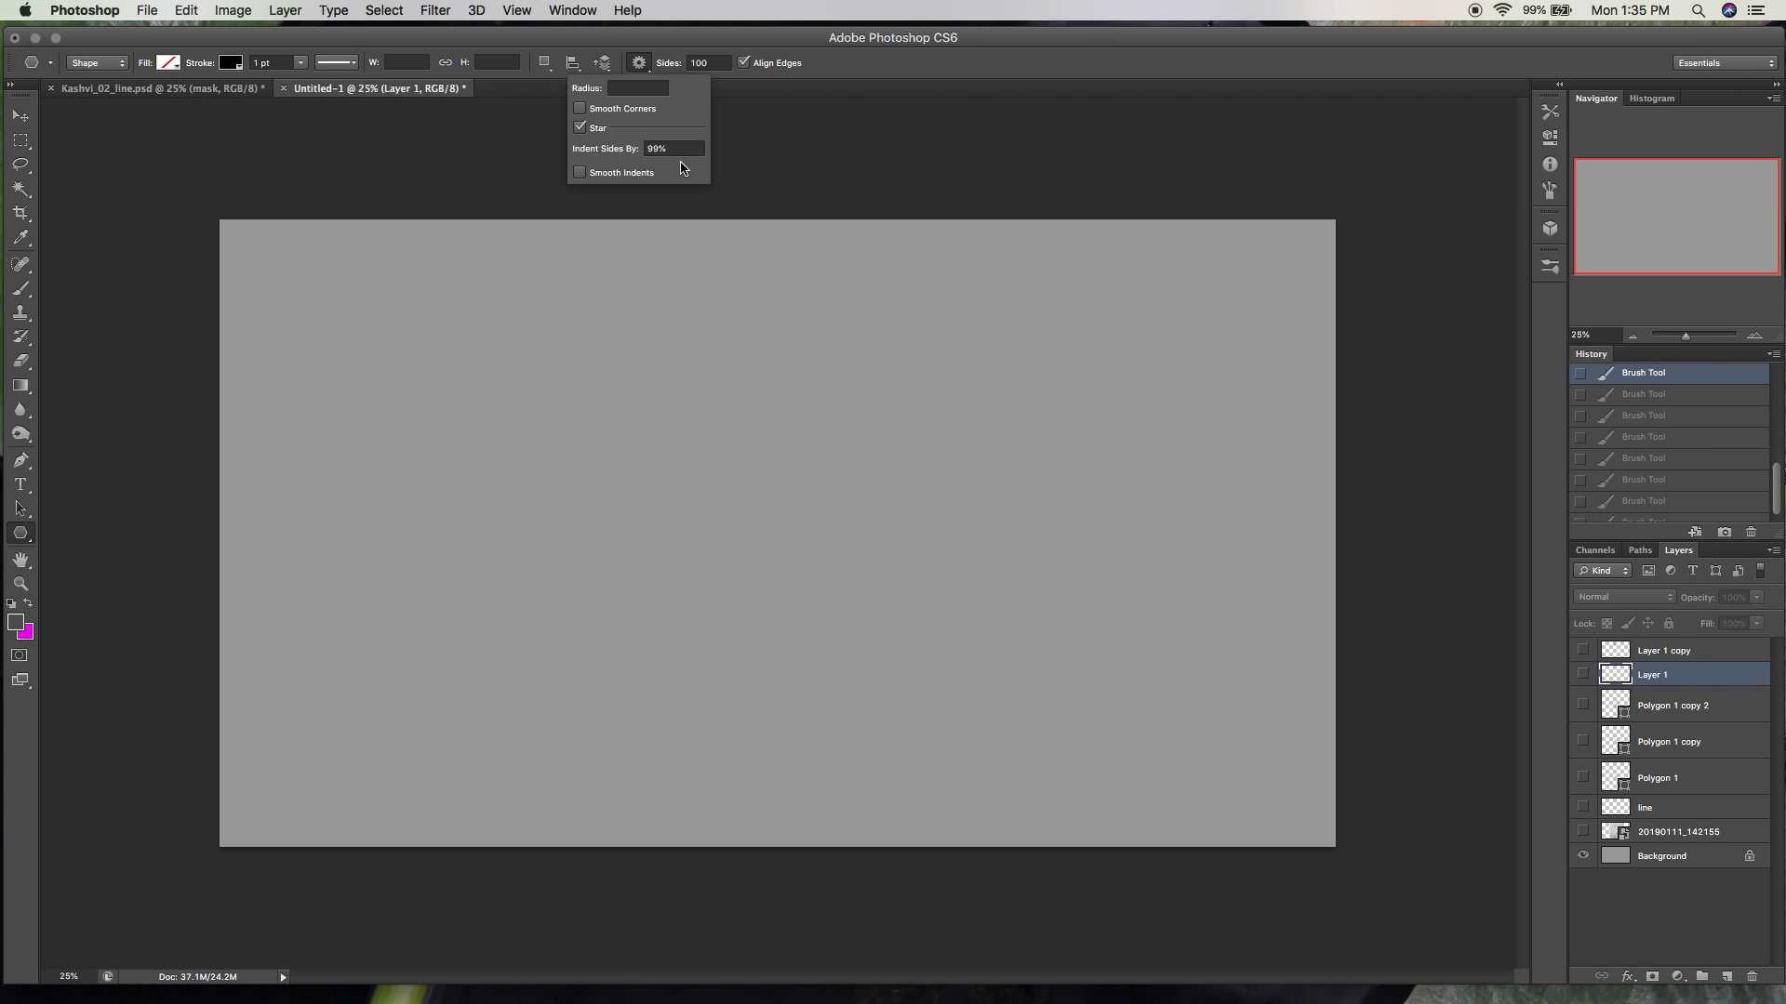
left_click(723, 62)
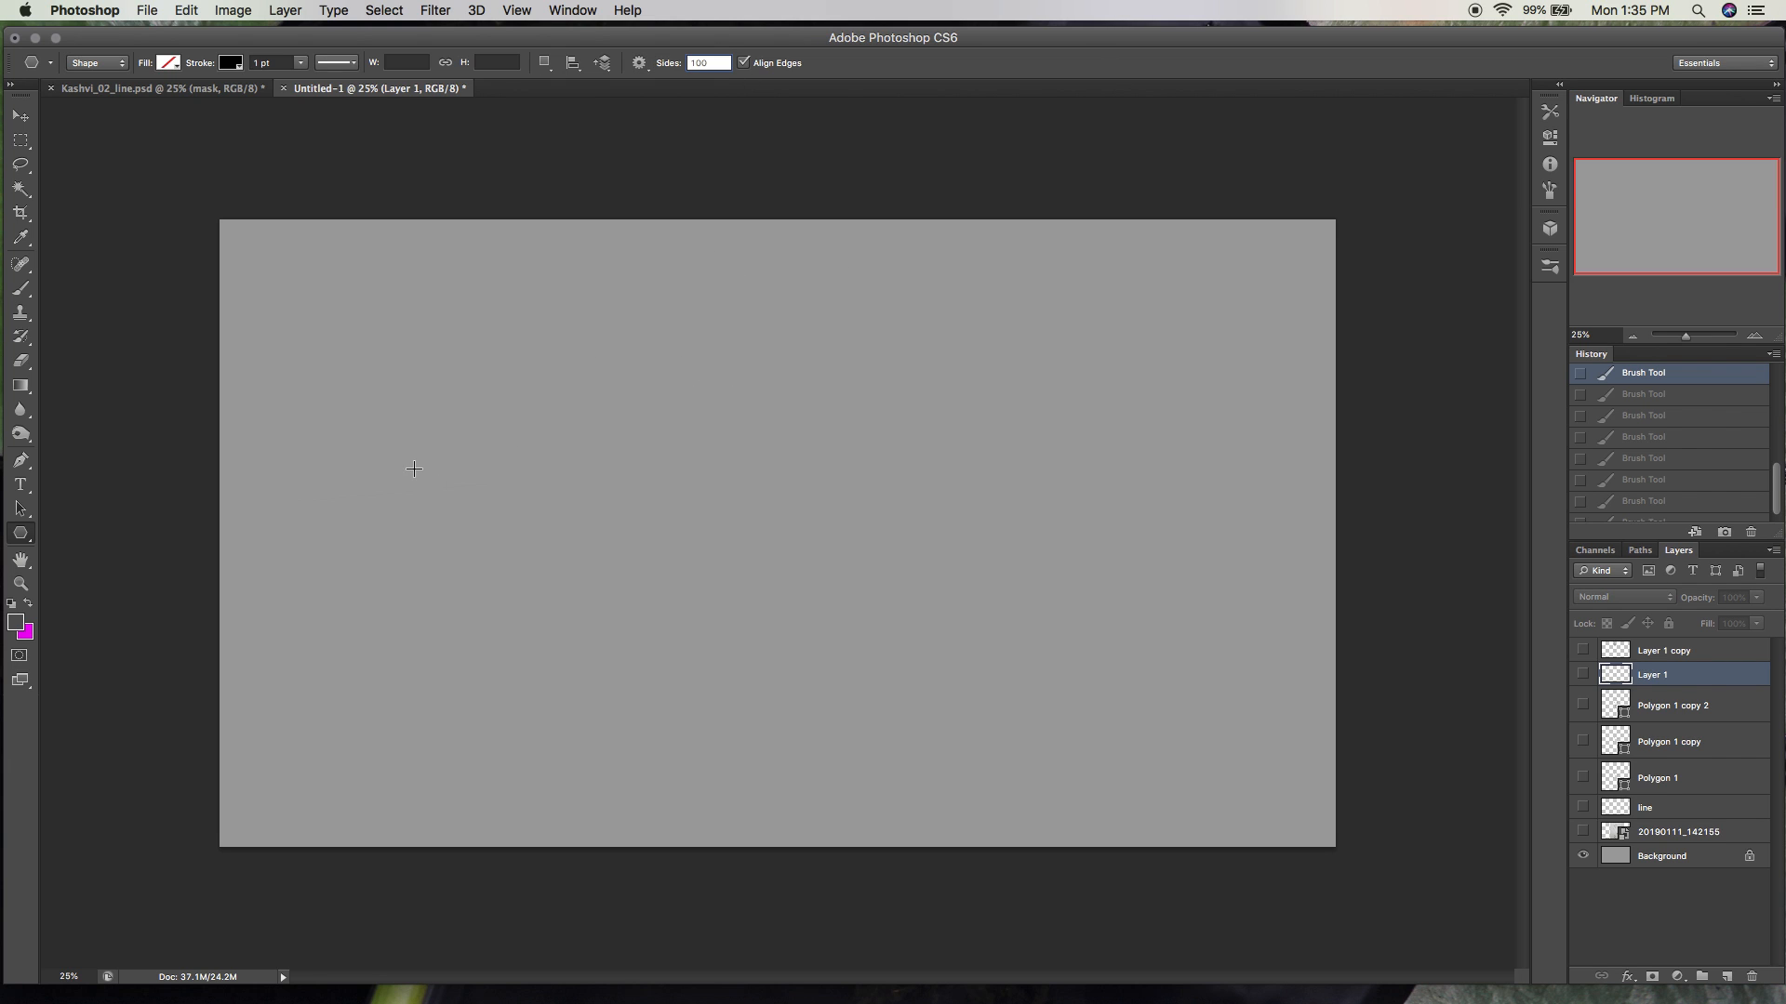
left_click_drag(414, 465, 1507, 837)
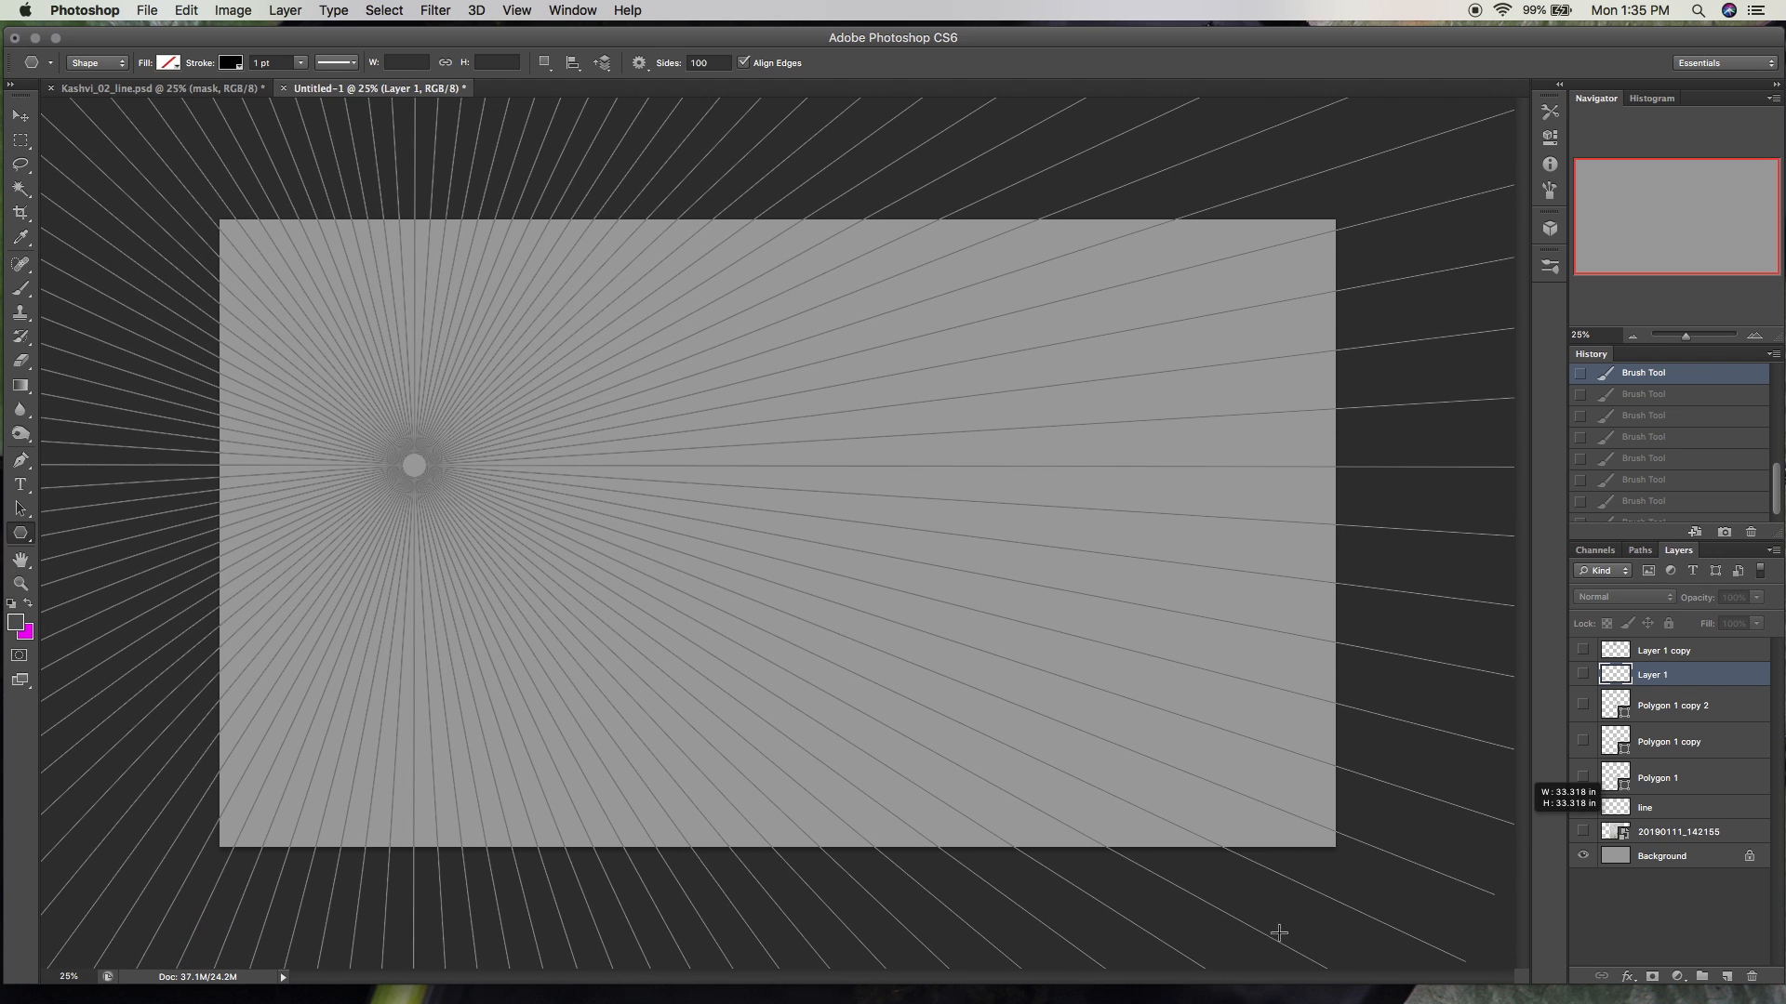
left_click(414, 465)
Free-transform the Polygon 2 starburst, moving its centre to the canvas's left edge at about X 244 px, Y 1368 px.
left_click(20, 116)
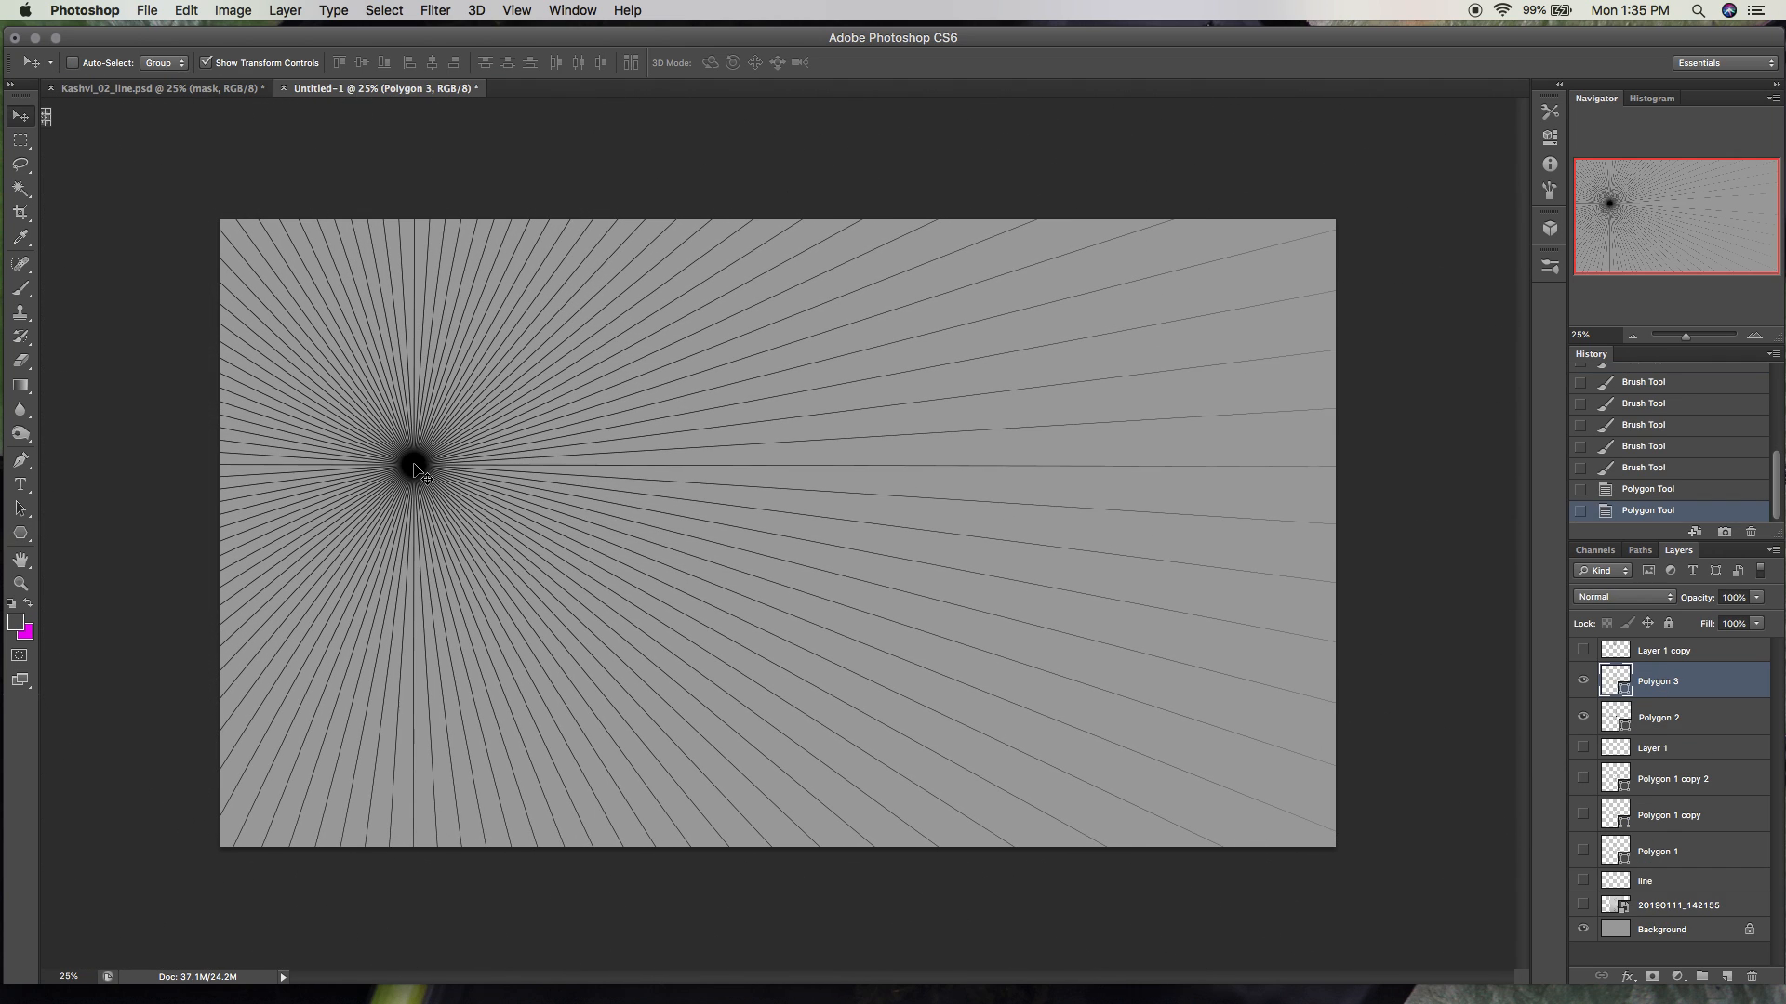
left_click_drag(453, 463, 446, 465)
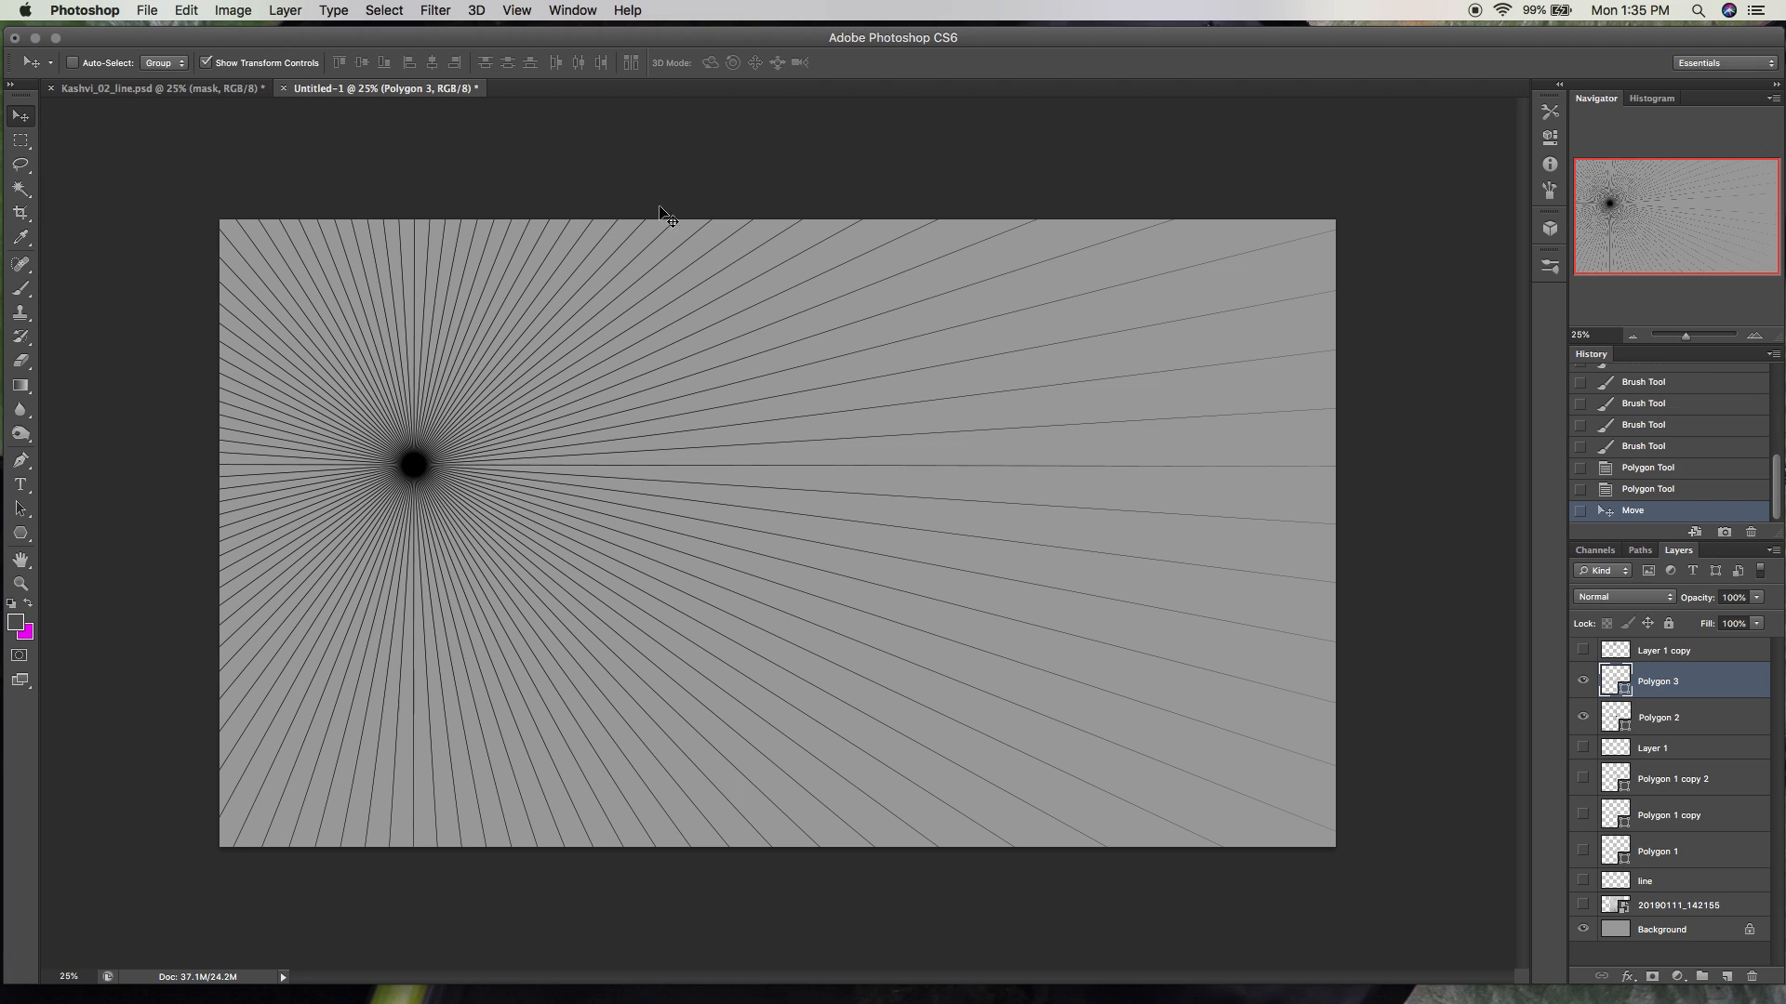
left_click(1688, 717)
key("super+t")
left_click_drag(379, 437, 288, 562)
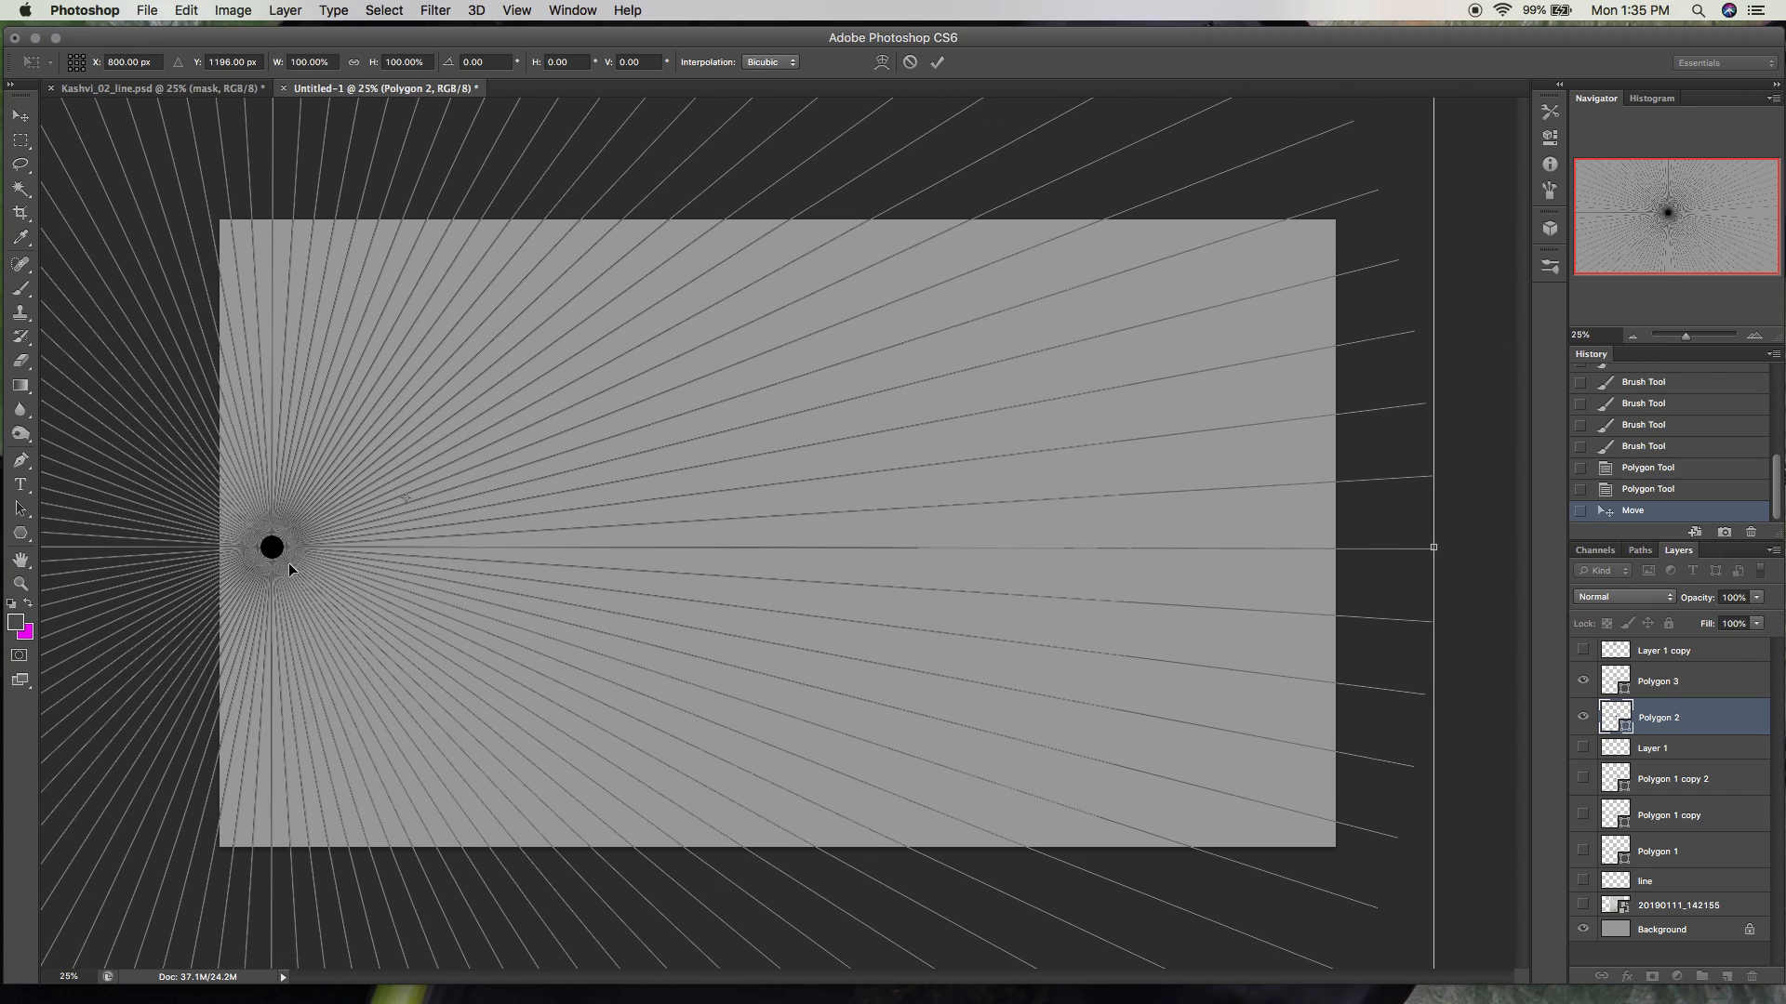
left_click_drag(798, 561, 302, 526)
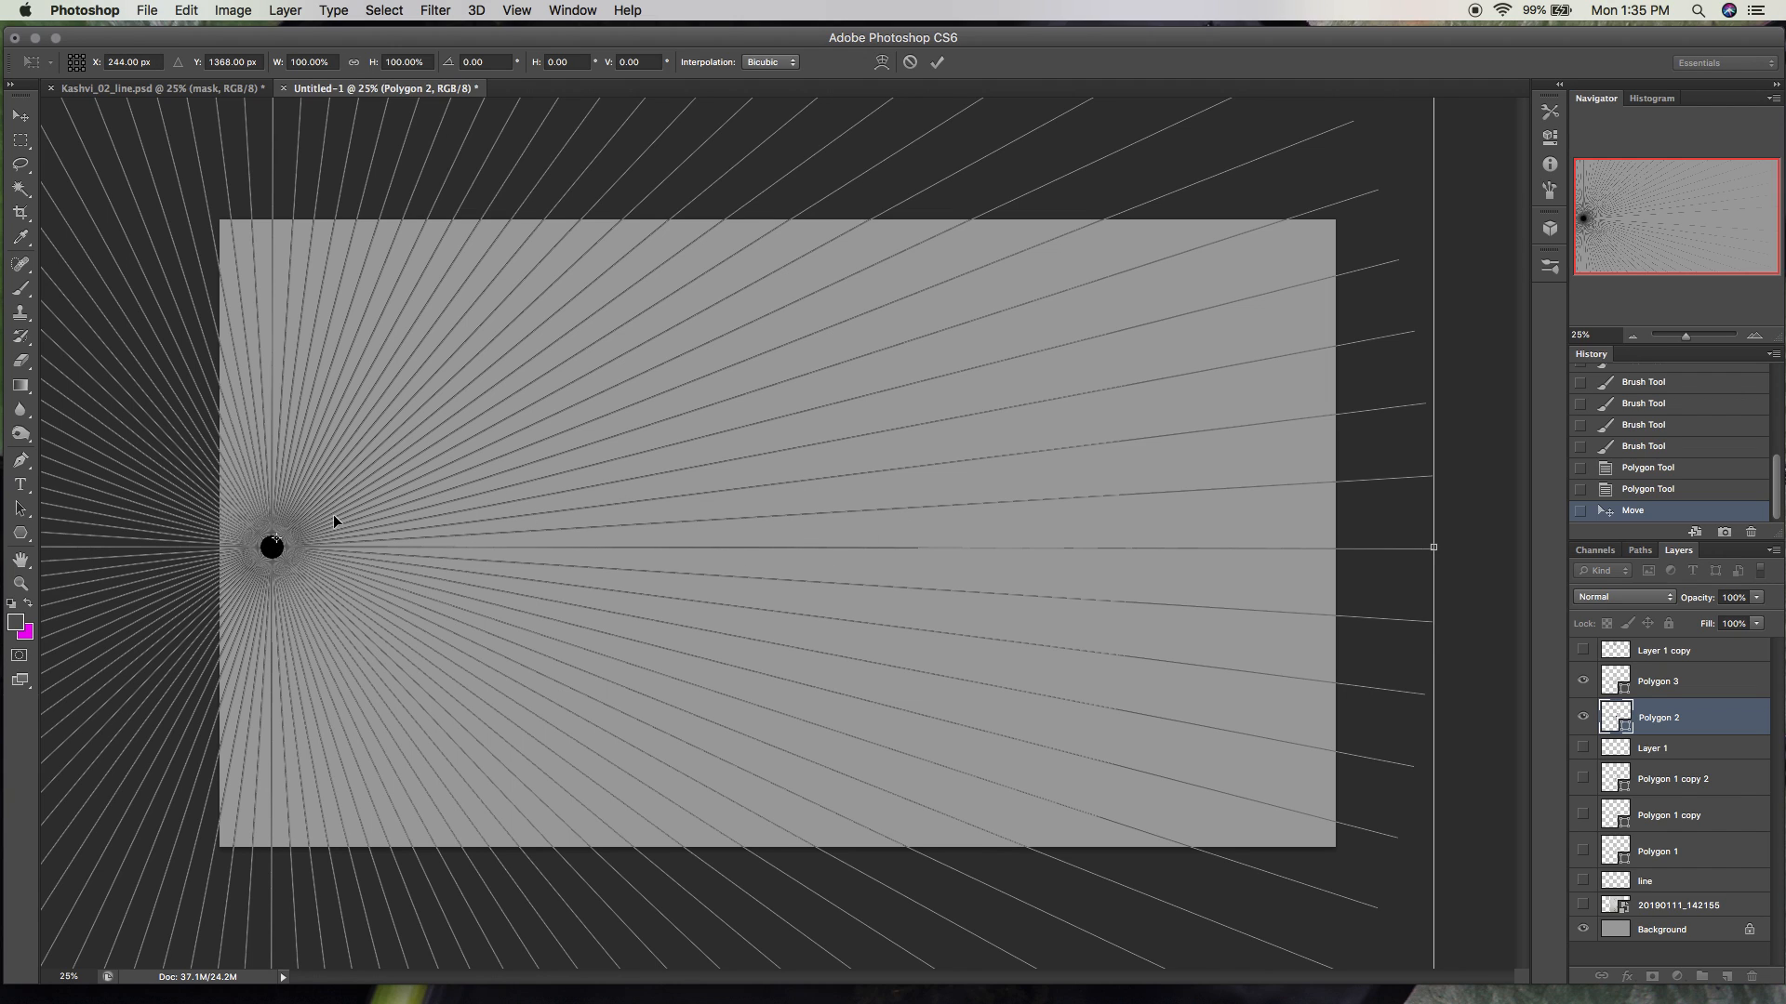
key("Return")
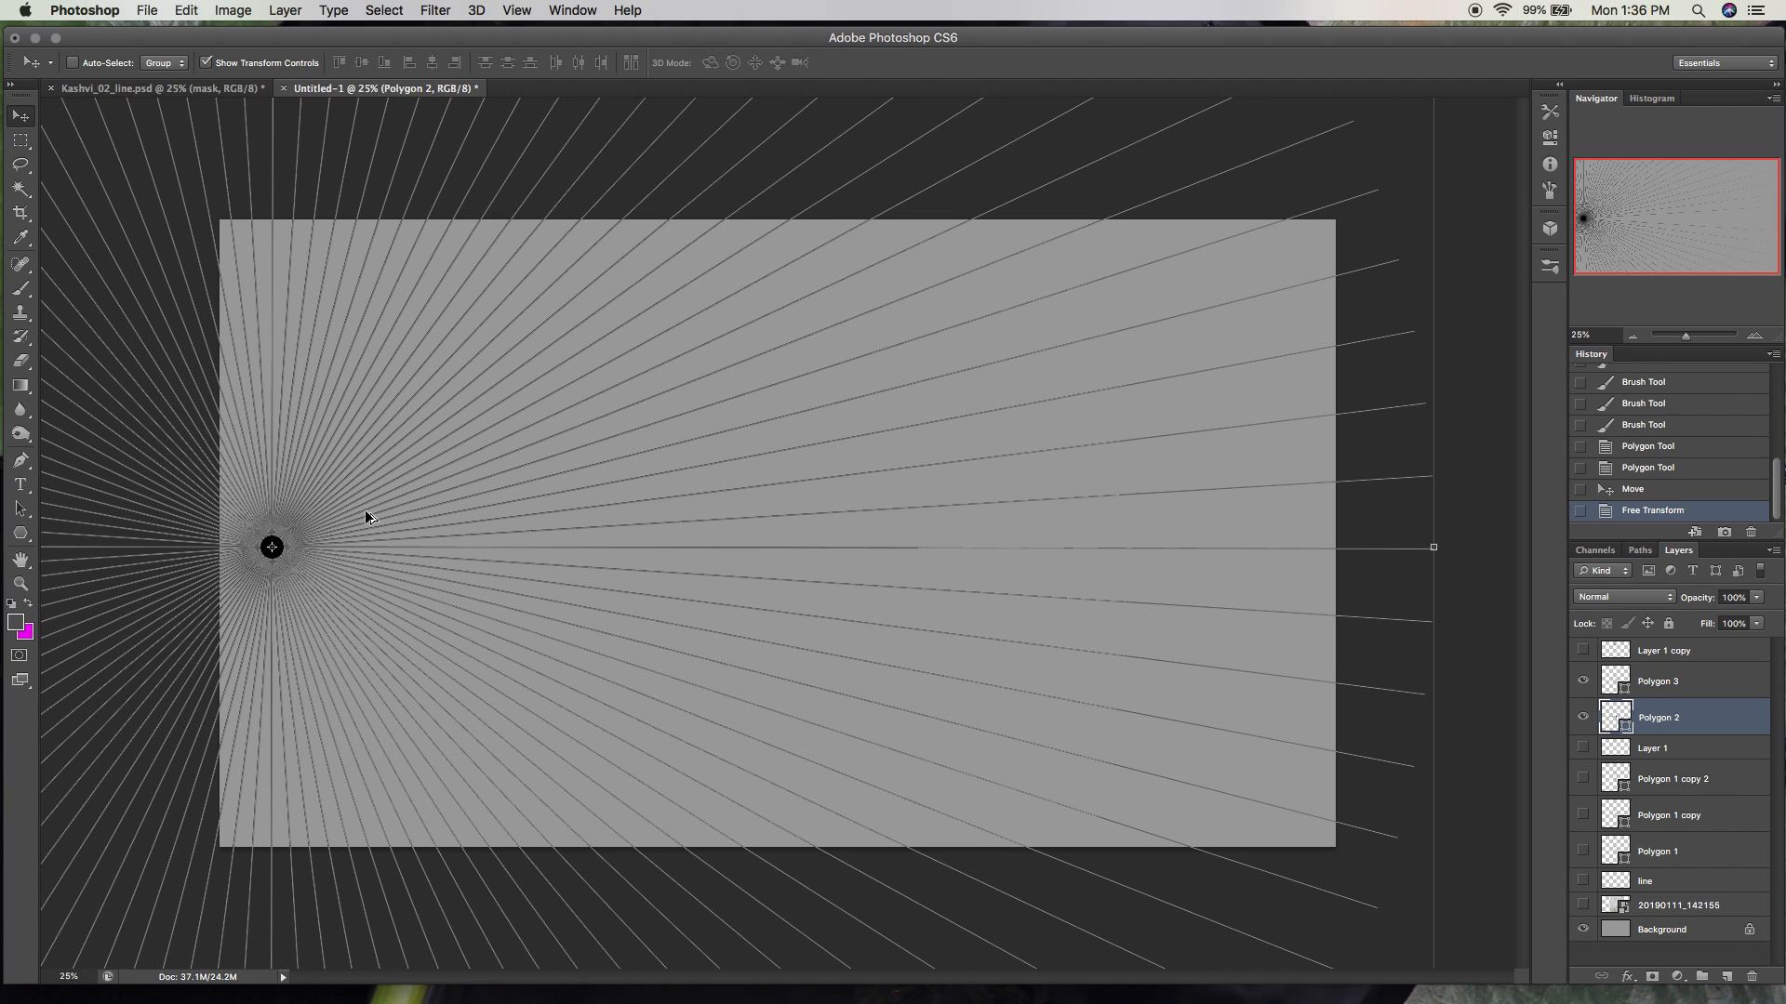
Place copies of the Polygon 2 starburst at the canvas's right edge and above its top centre, and make Layer 1 copy active.
left_click_drag(365, 512, 797, 118)
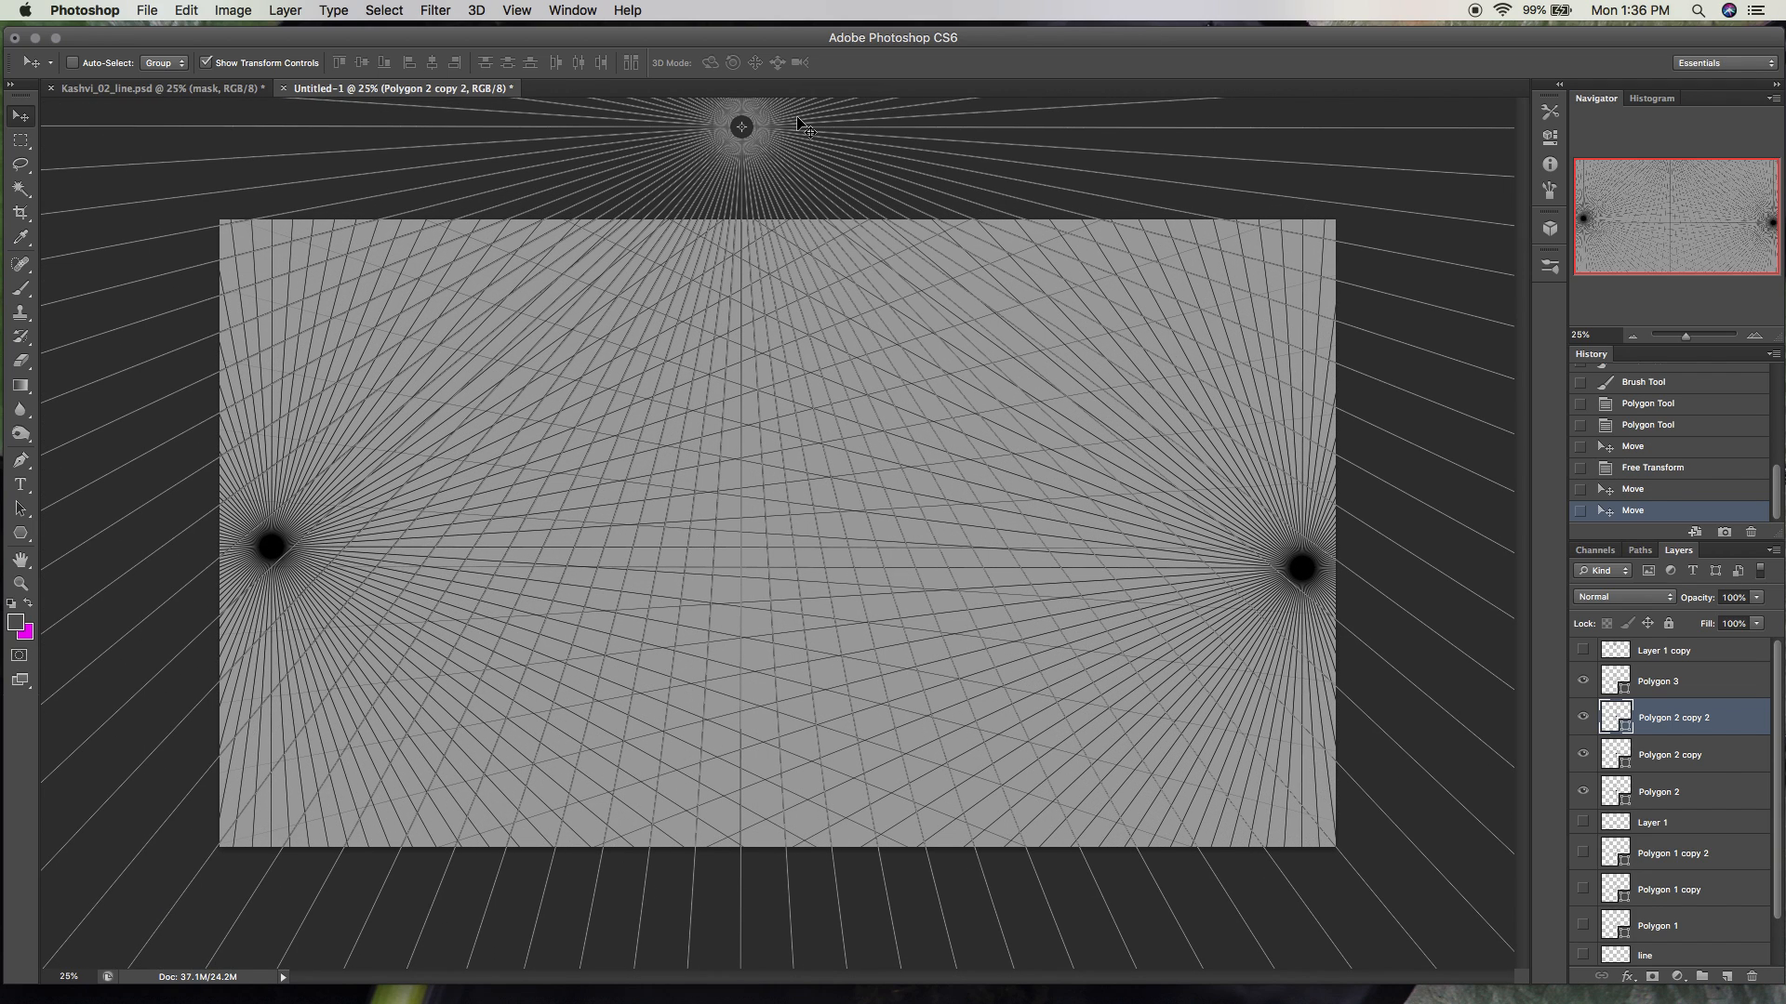
left_click(20, 313)
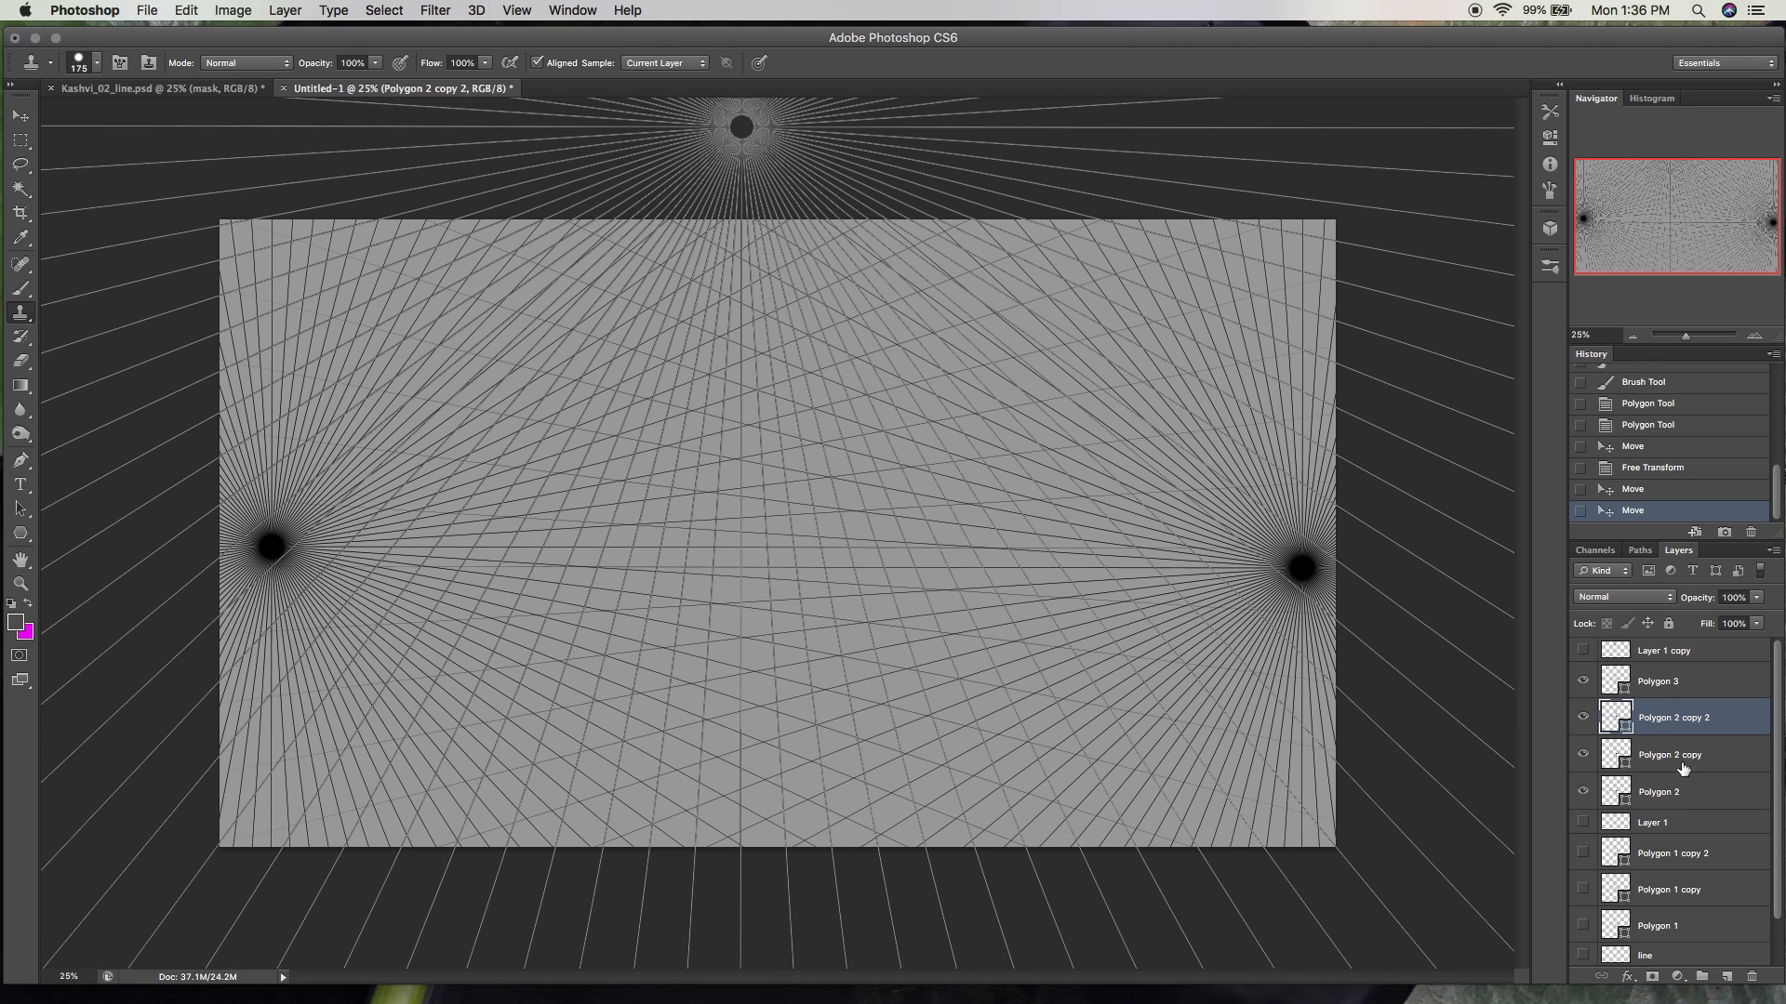
left_click(1689, 652)
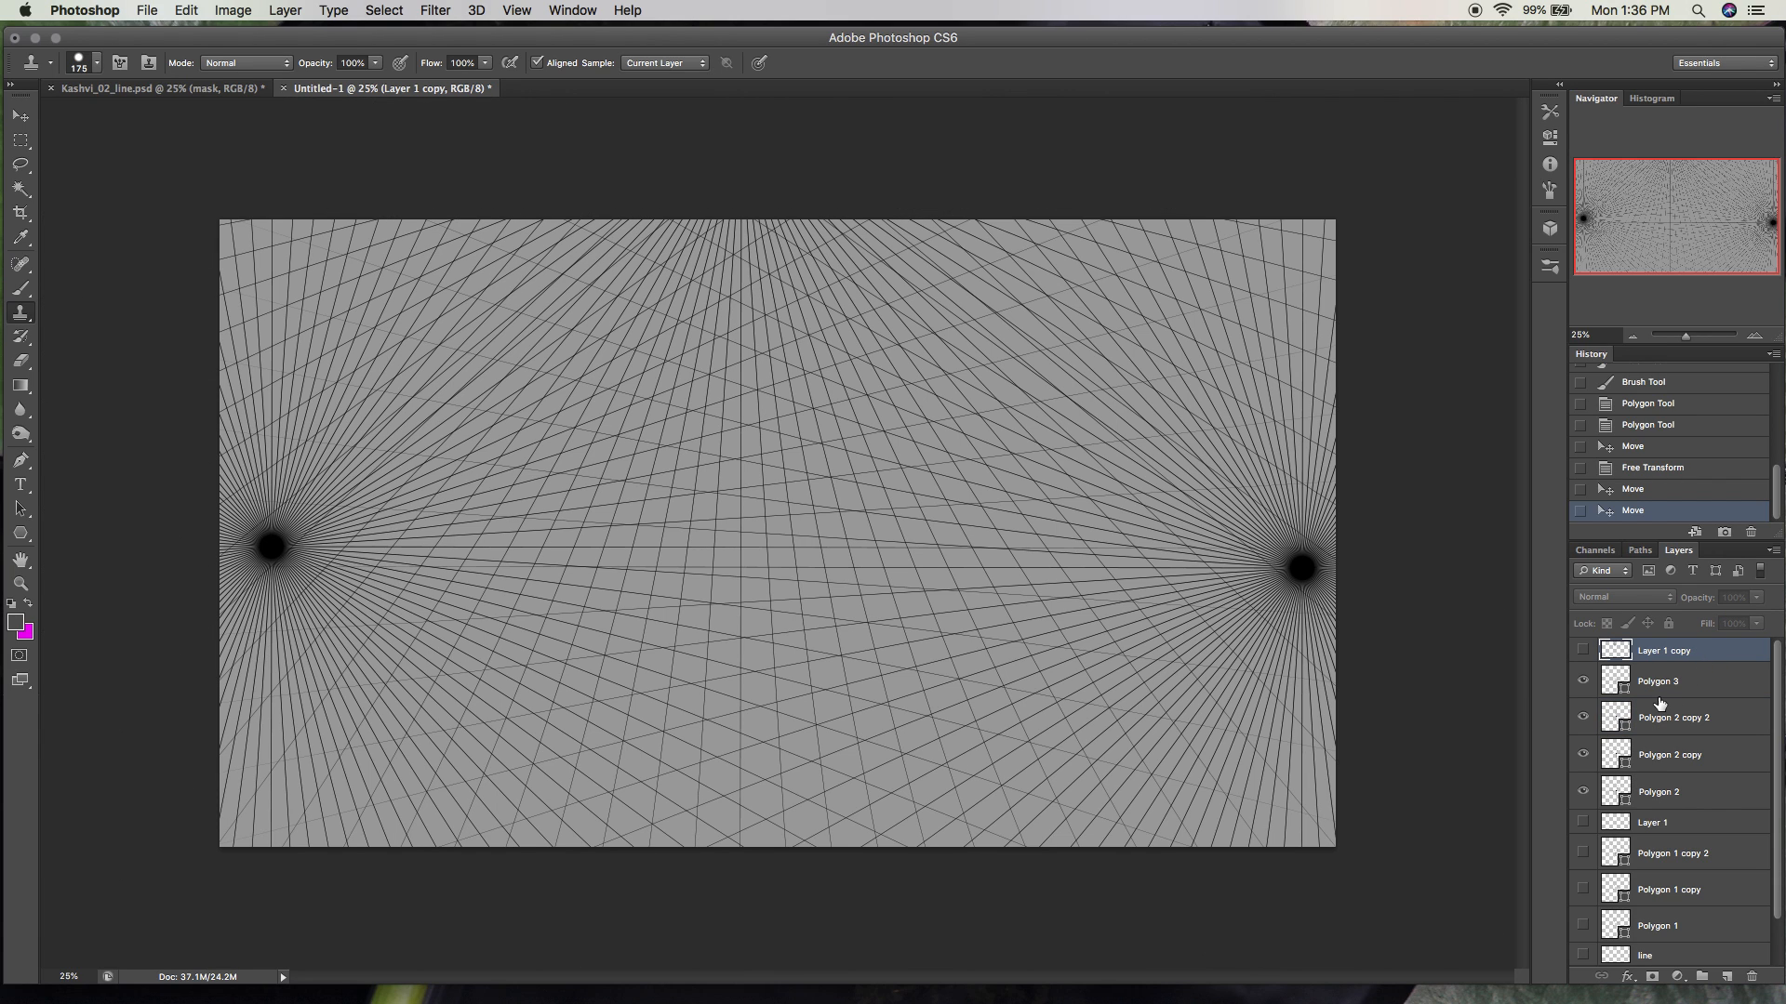